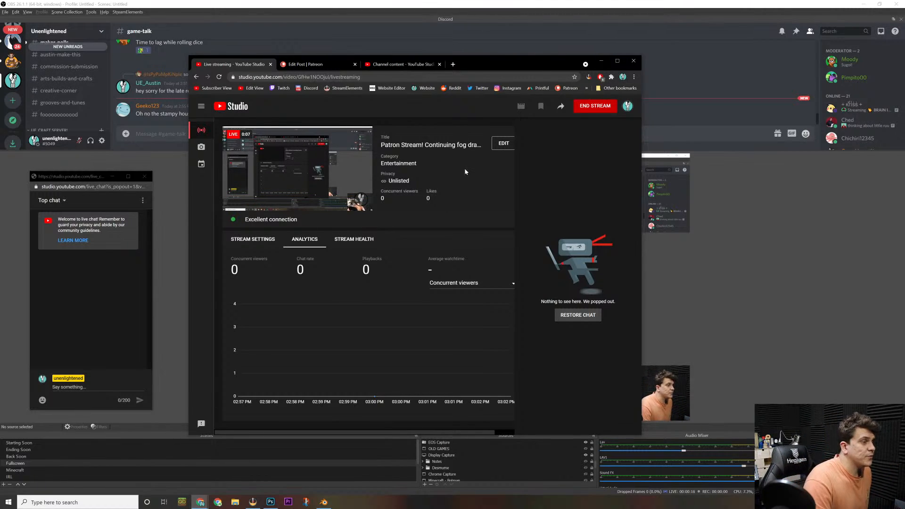
Step: Publish the Patrons Only livestream post on Patreon and minimize the browser window
left_click(328, 64)
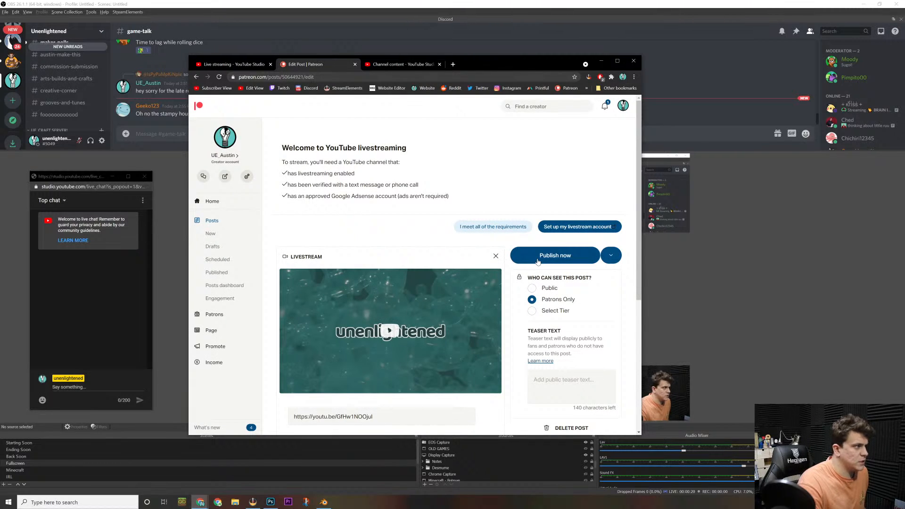
left_click(537, 260)
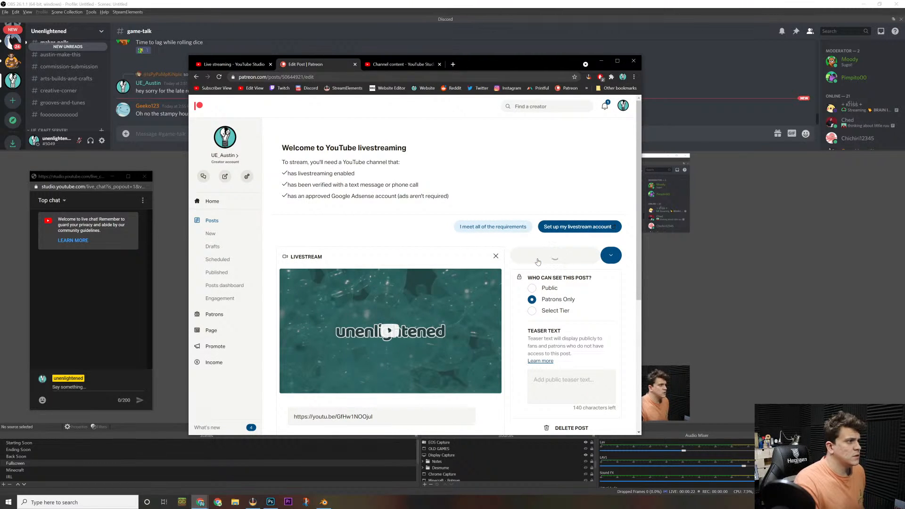
left_click(404, 65)
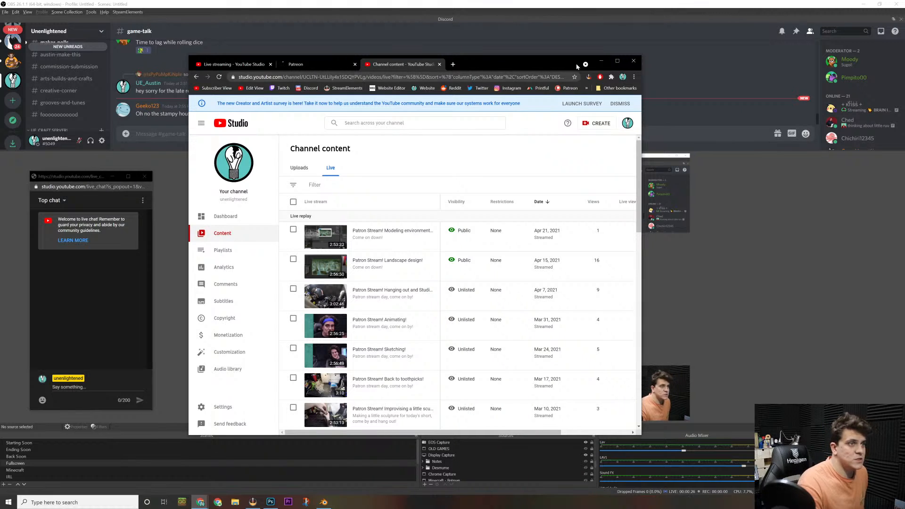
left_click(599, 61)
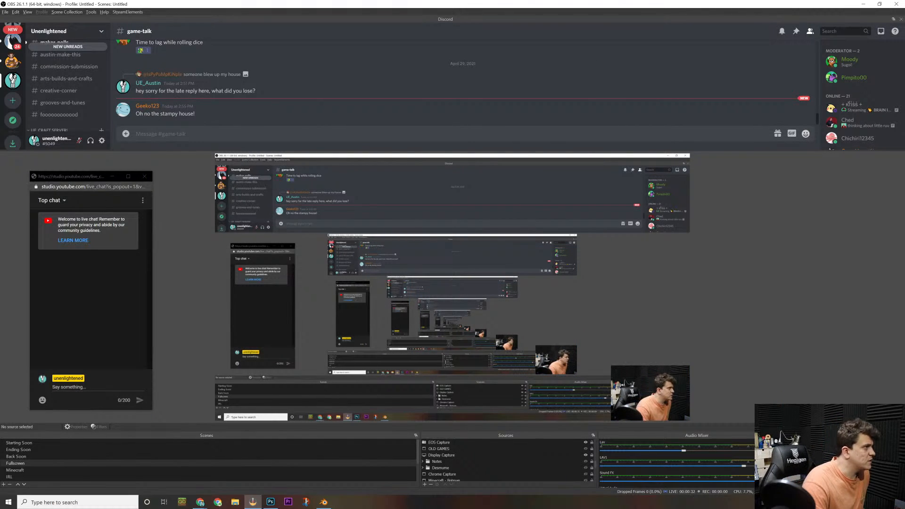
Step: Open the streams channel under Announcements in the Unenlightened Discord server
scroll(74, 85, "down", 5)
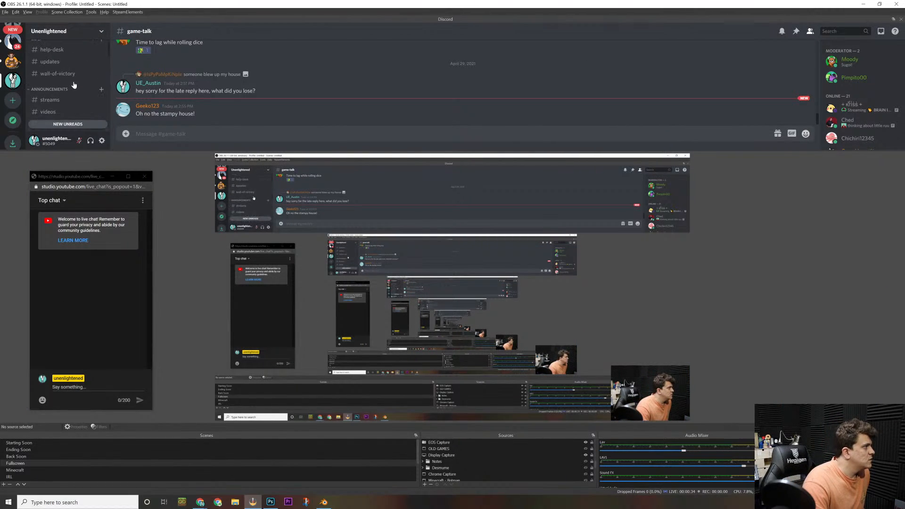
scroll(74, 84, "up", 1)
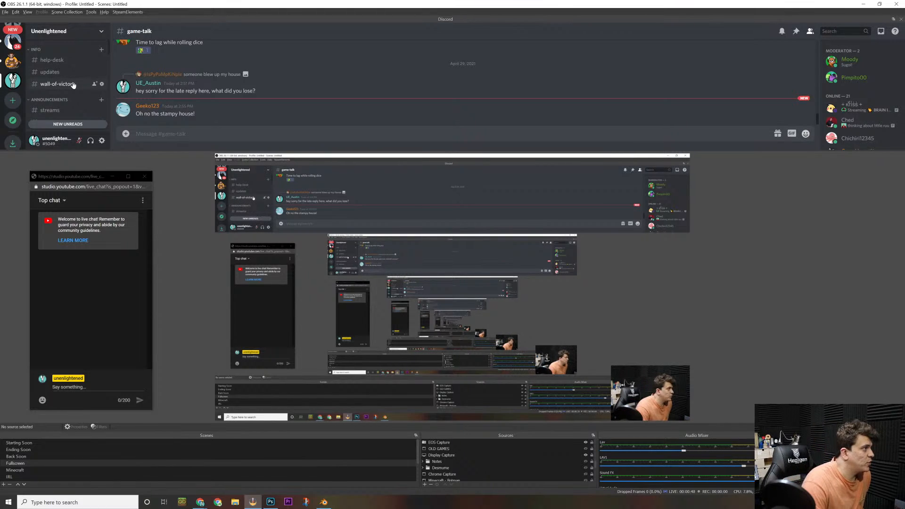
scroll(73, 85, "down", 3)
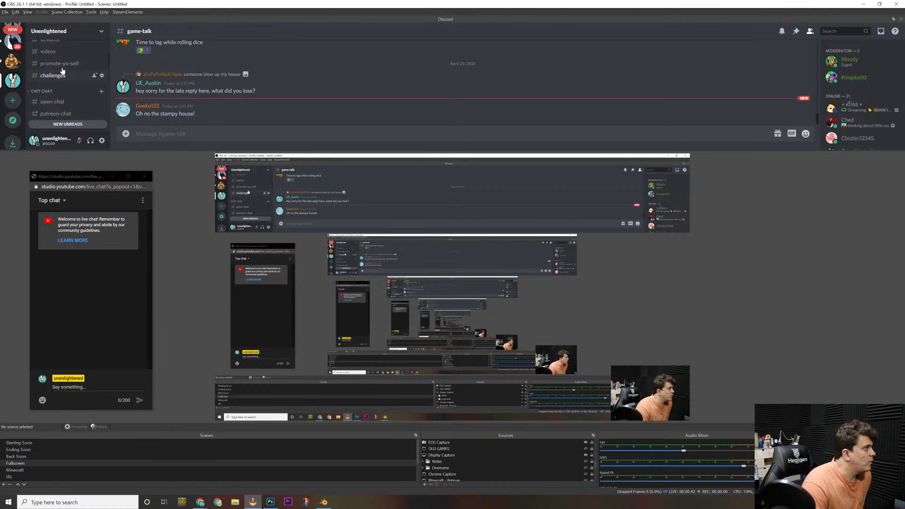
scroll(62, 67, "up", 1)
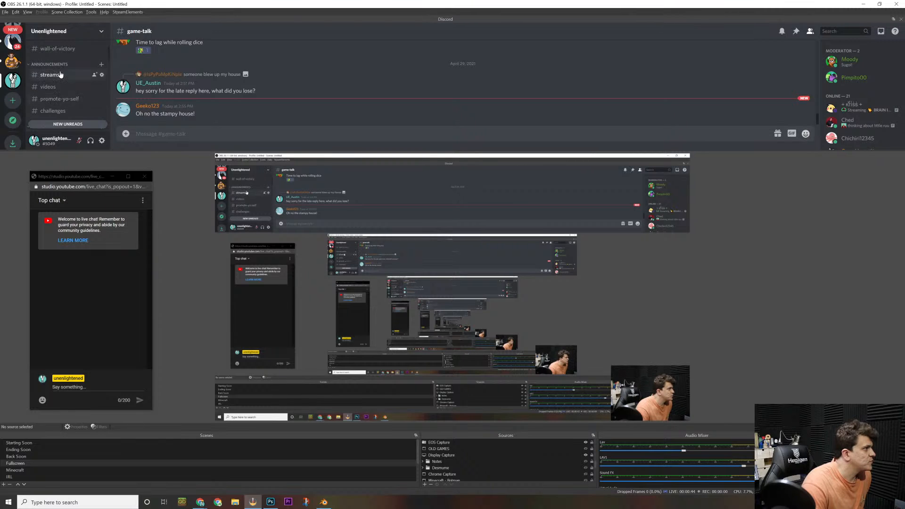
left_click(52, 75)
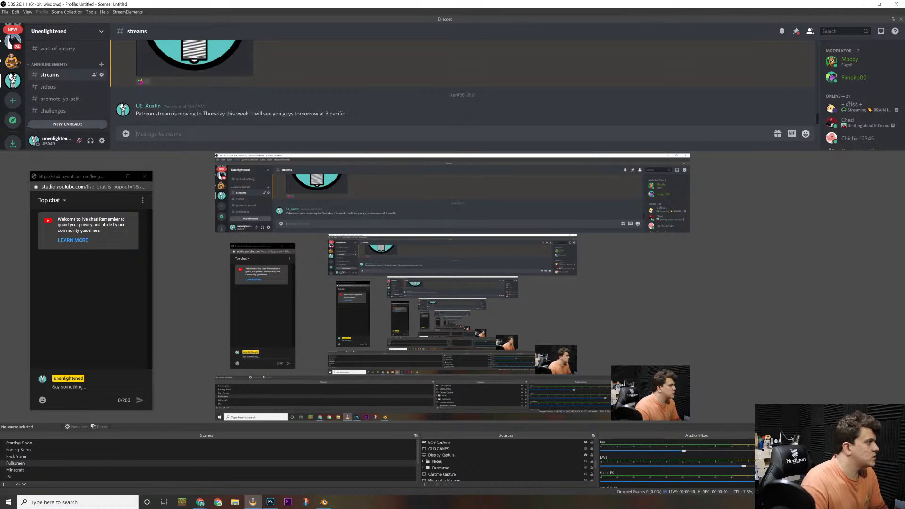
Step: Post "Live on patreon!" in the streams channel, mentioning the Patreon Subscriber role
type("@pat")
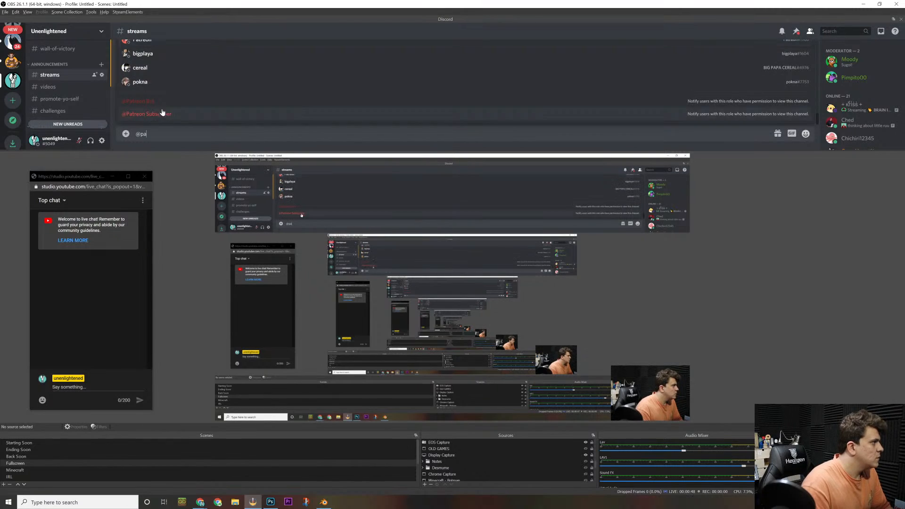
key("Return")
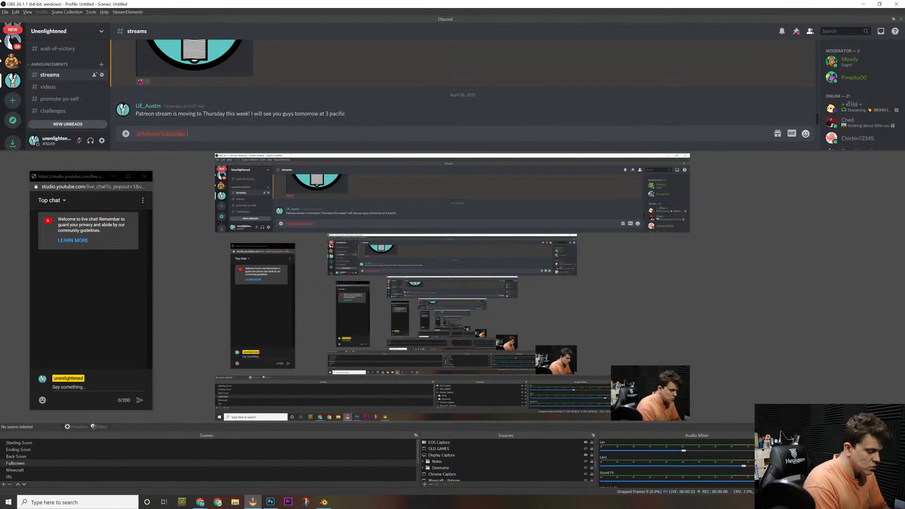
type("Live on")
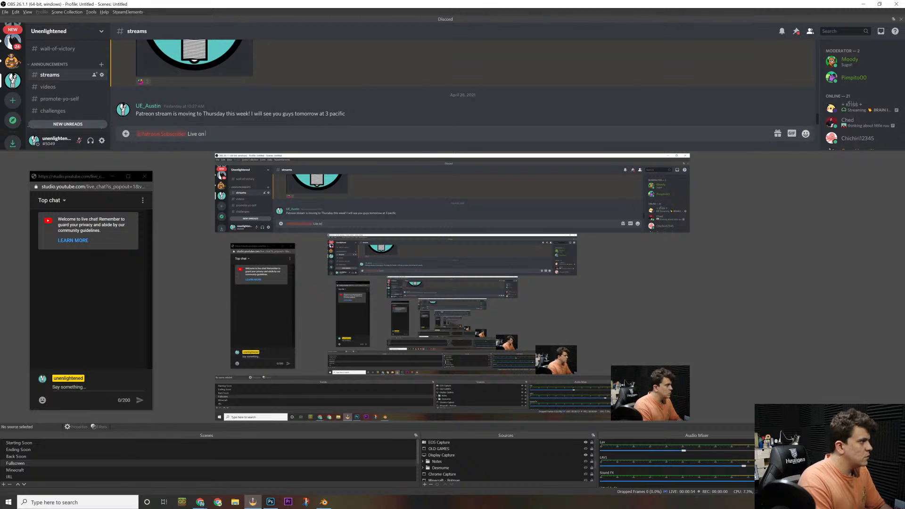
type(" patreon!")
key("Return")
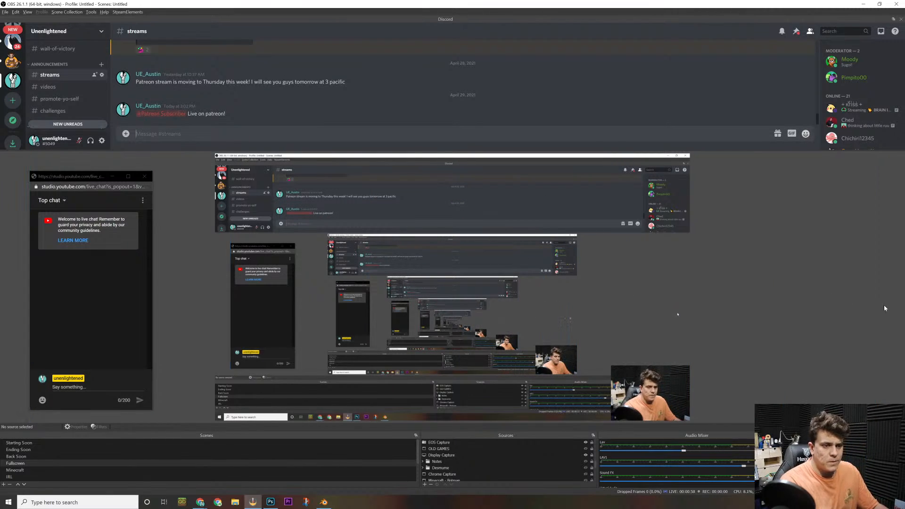
Step: Switch to Photoshop and cancel the open Save As dialog
key("alt+Tab")
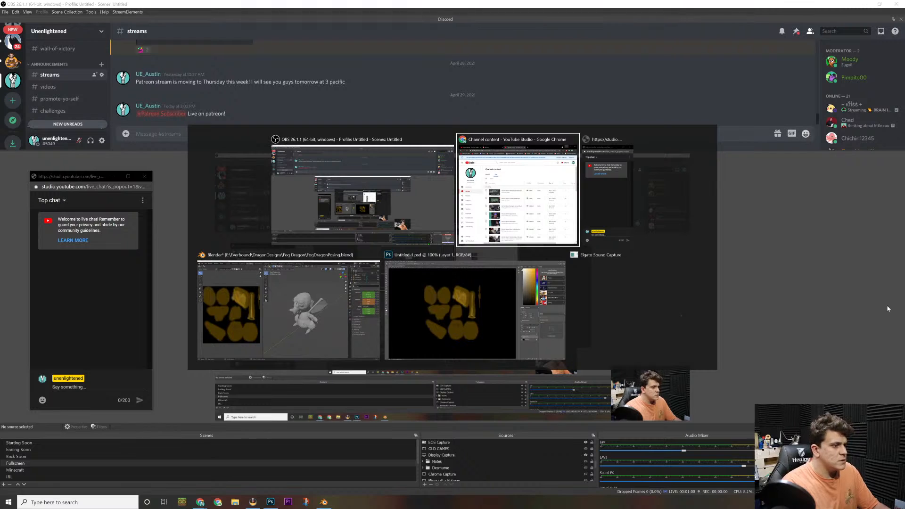
key("alt+Tab")
key("alt+Tab")
key("alt+Tab")
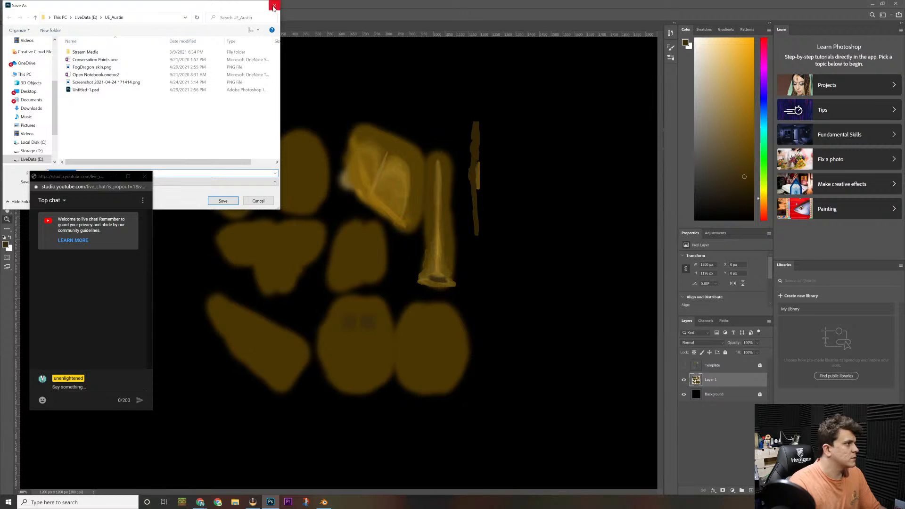
left_click(257, 201)
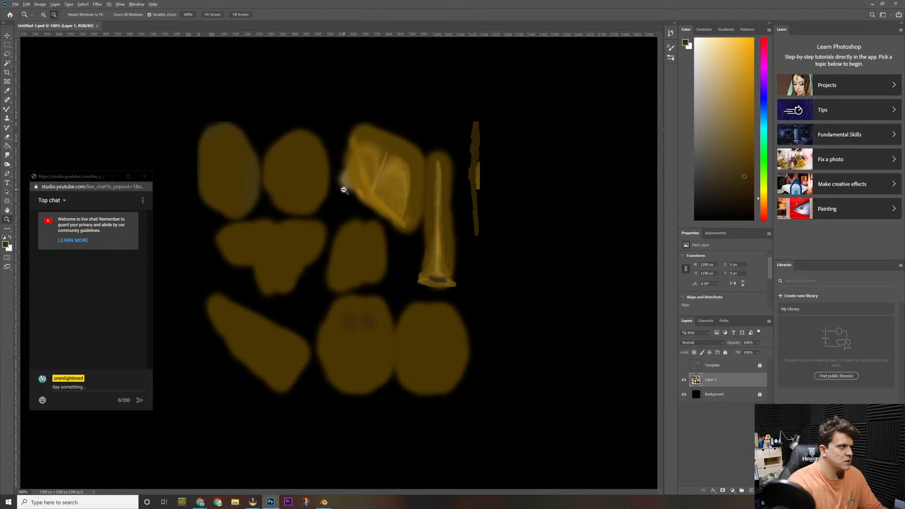
Step: Switch to Chrome, close the YouTube Studio channel content page and minimize the browser window
key("alt+Tab")
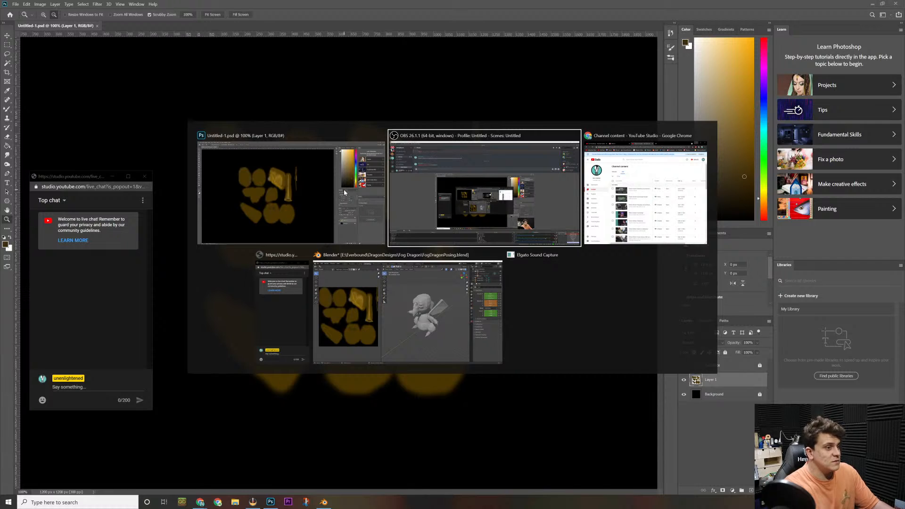
key("Tab")
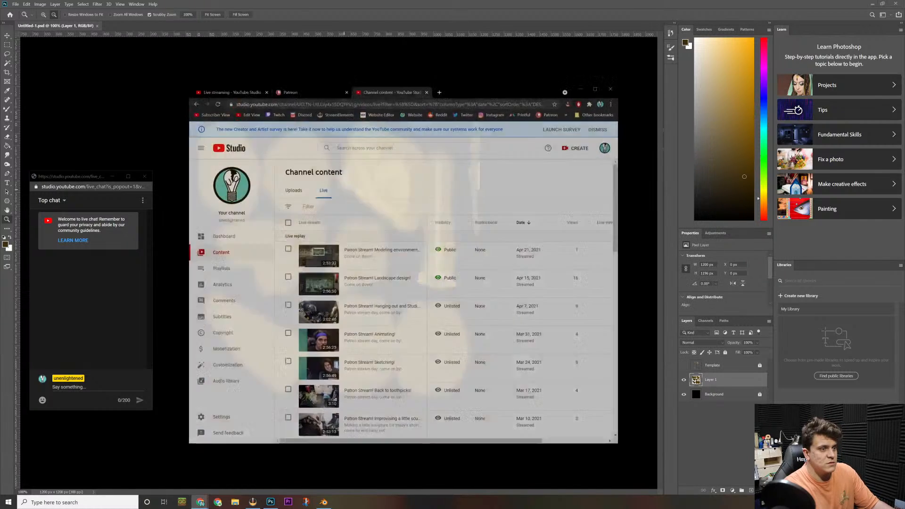
key("alt+Tab")
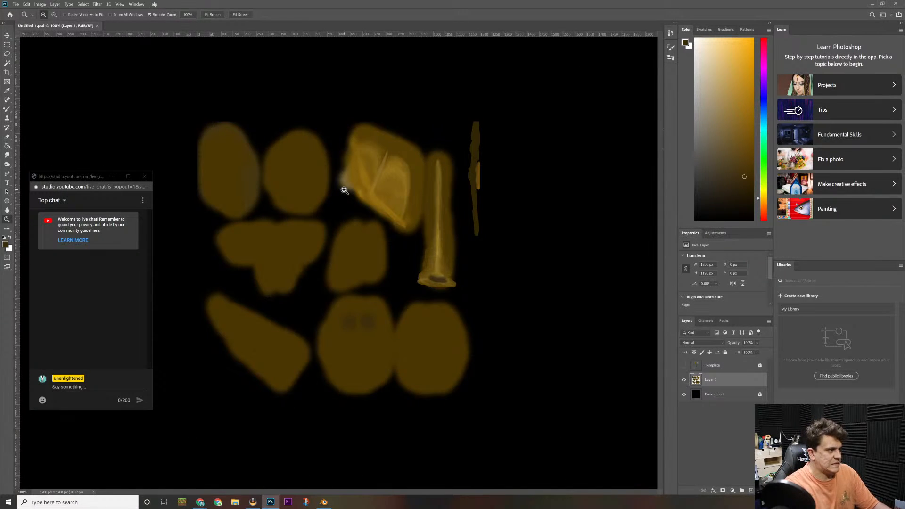
key("alt+Tab")
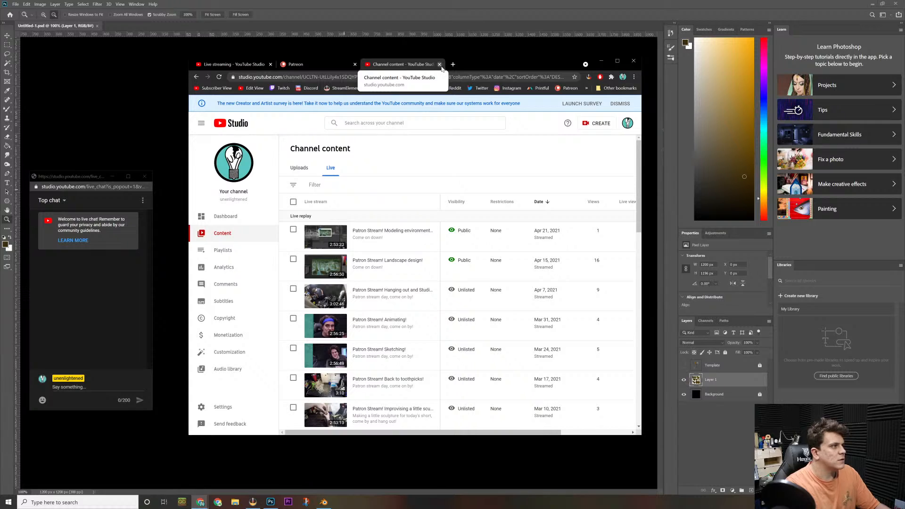
left_click(440, 65)
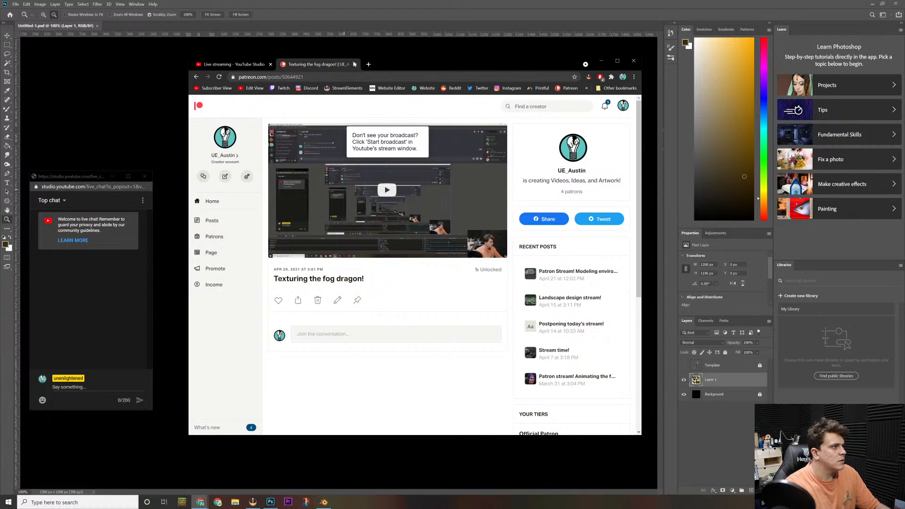
left_click(601, 61)
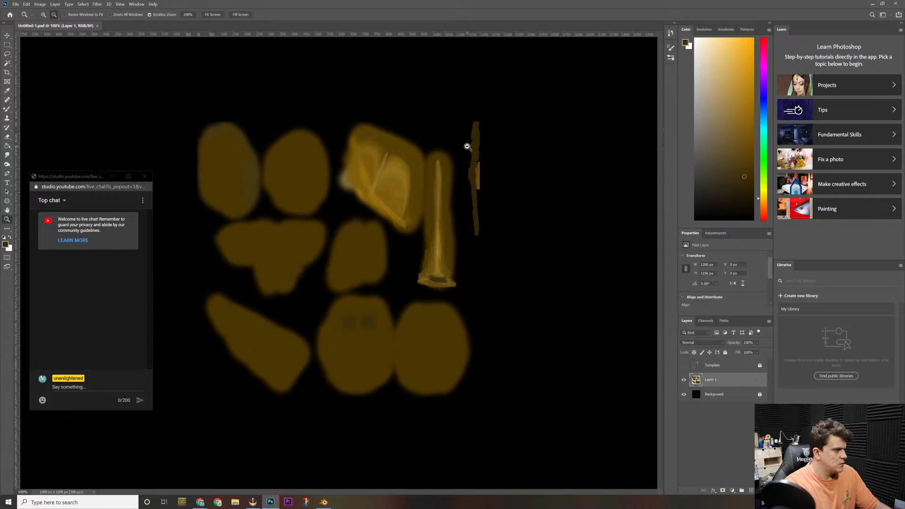
Step: Switch to Chrome, open a new tab in its own window and search for "blender render texture in viewport"
key("alt+Tab")
key("alt+Tab")
key("alt+Tab")
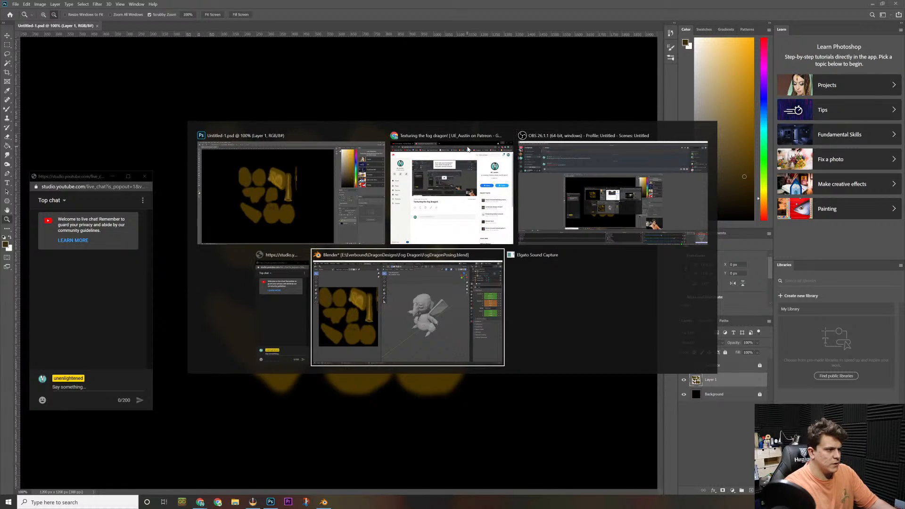
left_click(467, 150)
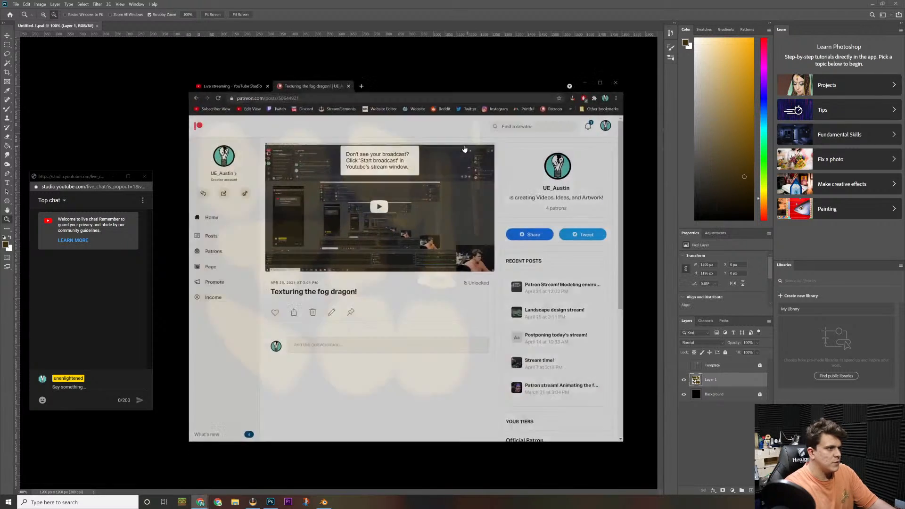
left_click(371, 67)
left_click_drag(388, 65, 374, 79)
left_click(602, 62)
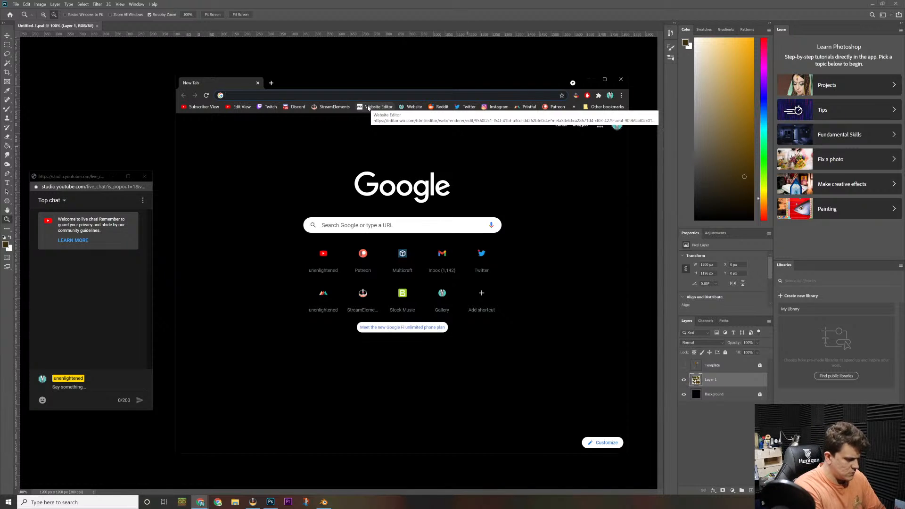
type("blender render ")
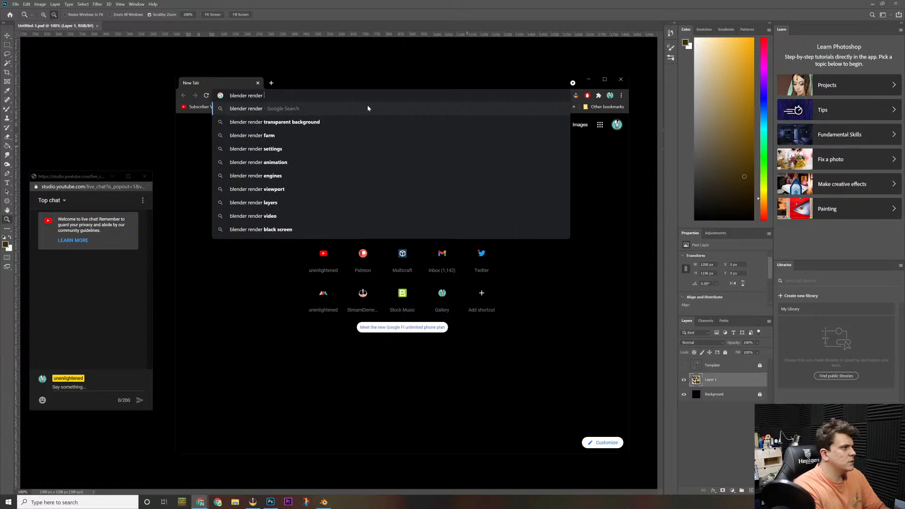
type("texture in ")
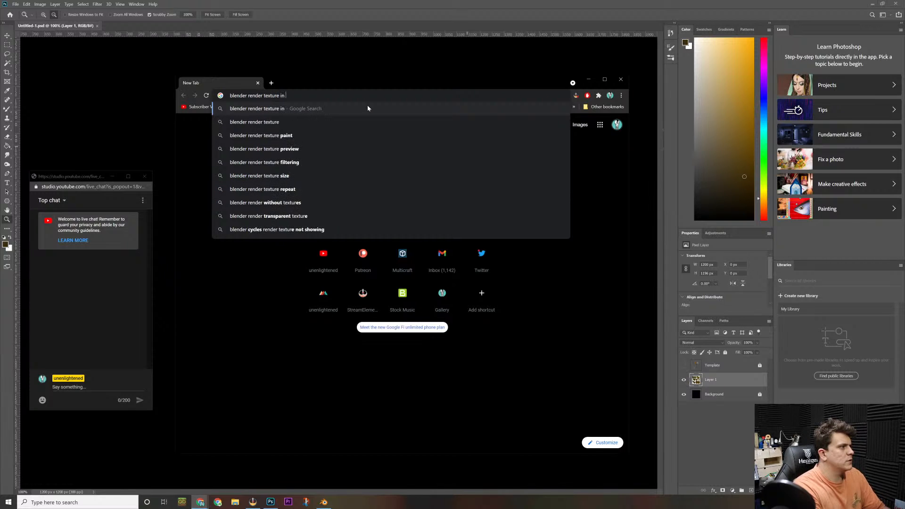
type("viewport")
key("Return")
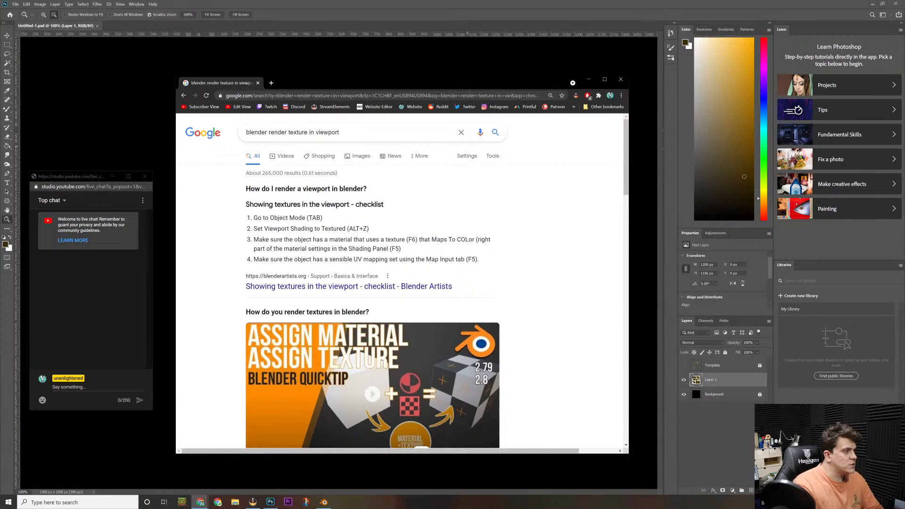
Step: Switch to Blender, display the dragon in Material Preview shading and move the live chat window off the texture image
key("alt+Tab")
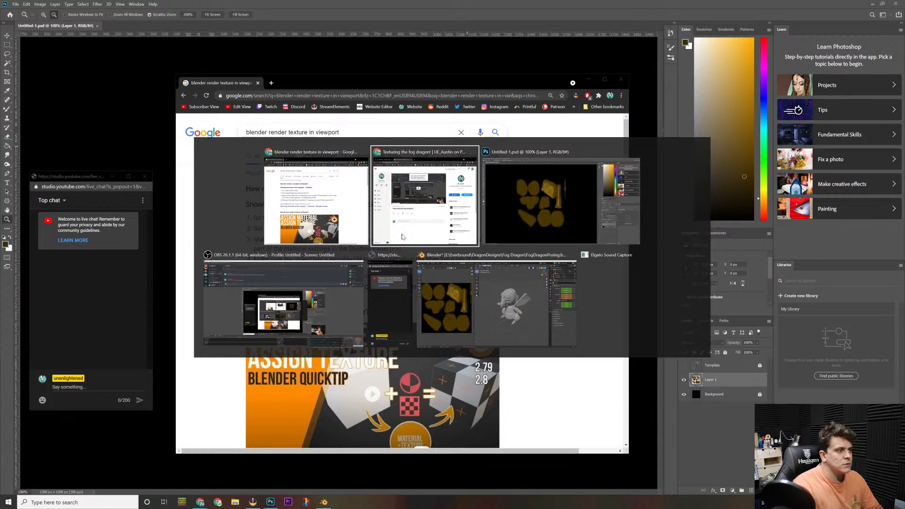
key("Tab")
key("Tab")
key("Tab")
key("Tab")
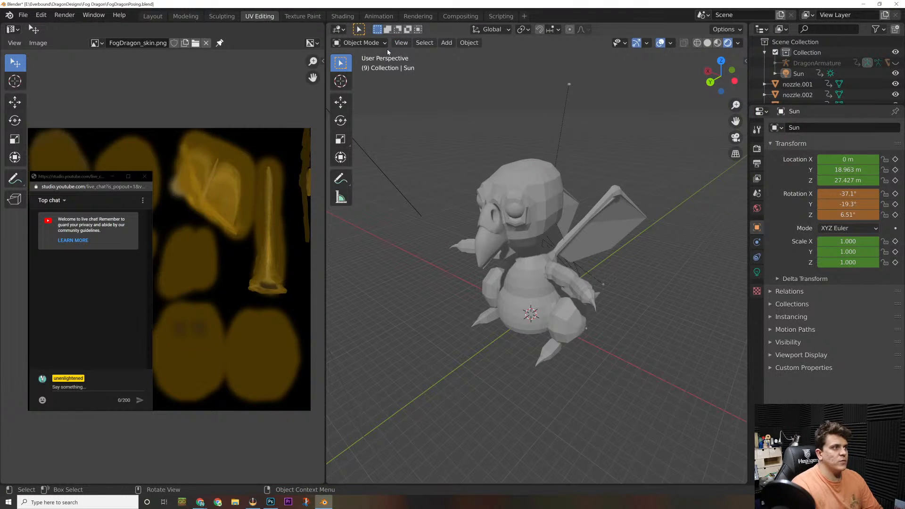
left_click(715, 45)
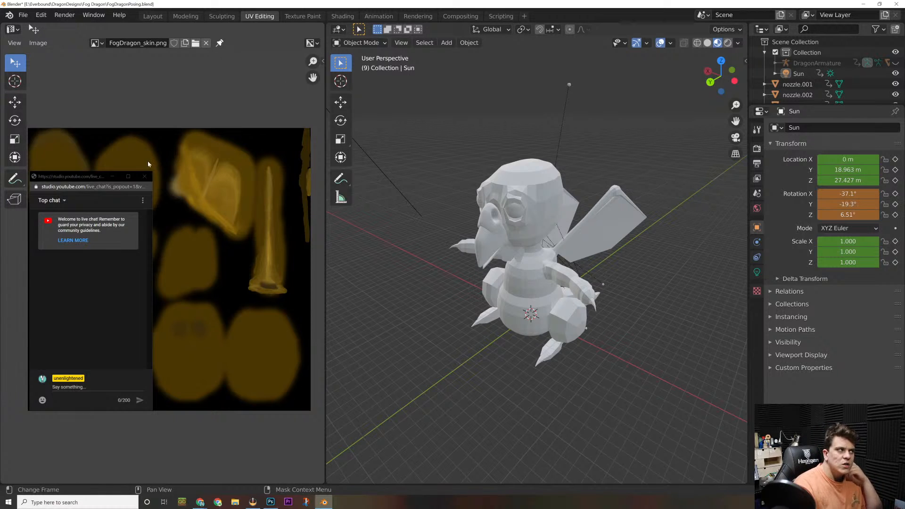
left_click_drag(90, 181, 829, 269)
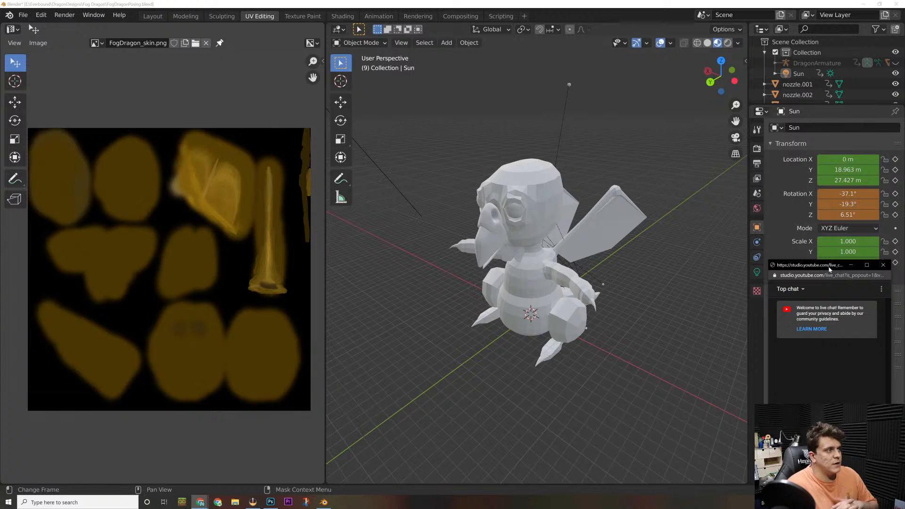
Step: Enter Edit Mode on DragonMesh and select all of its geometry
middle_click_drag(747, 273, 571, 245)
scroll(620, 334, "up", 2)
middle_click_drag(620, 334, 588, 332)
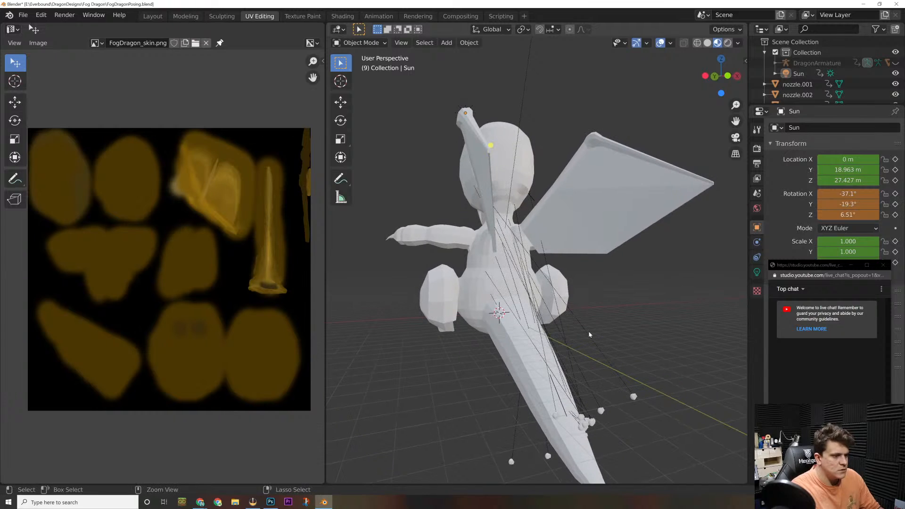
left_click(588, 334)
key("Tab")
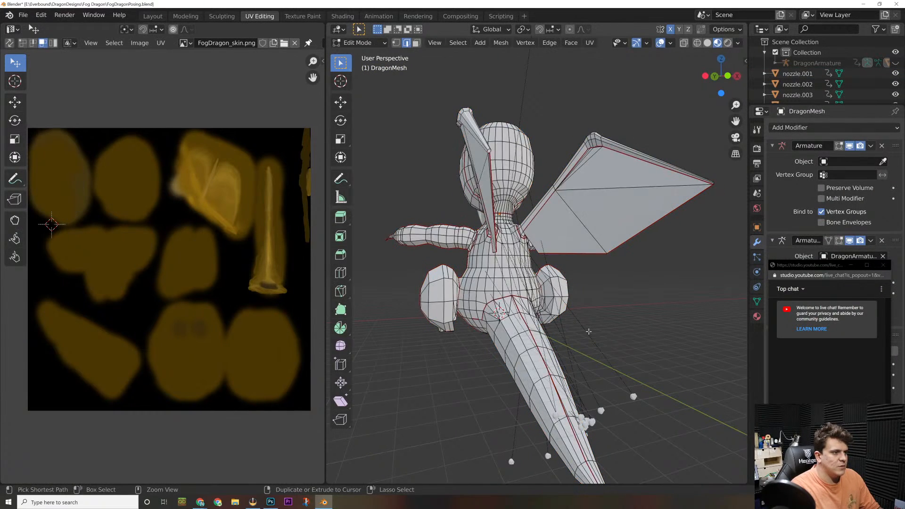
key("a")
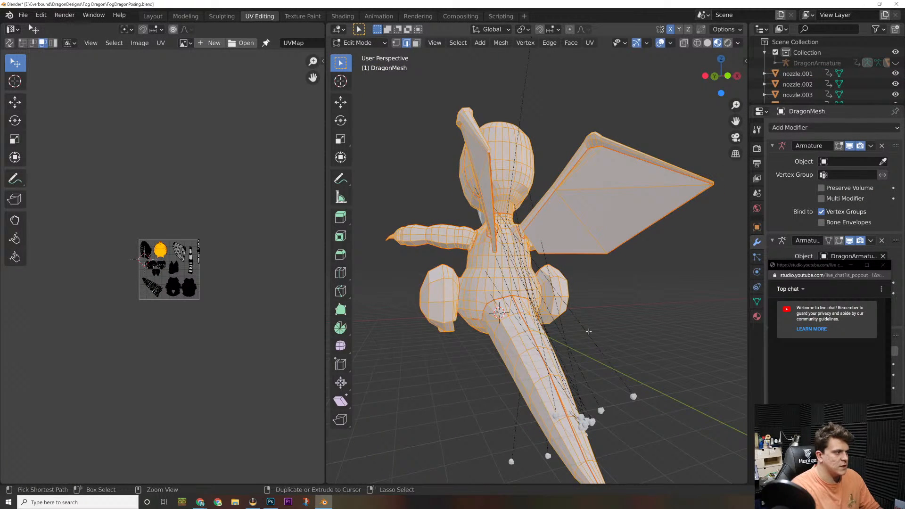
key("Tab")
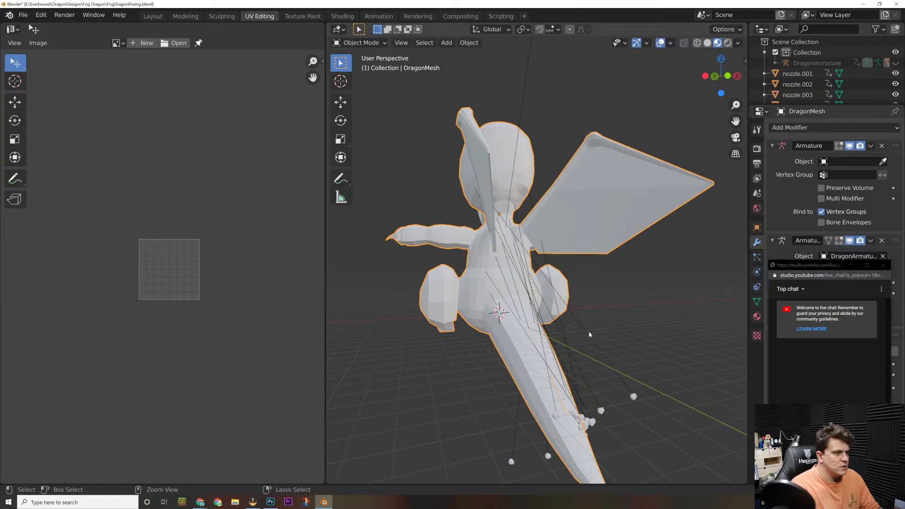
key("Tab")
key("alt+a")
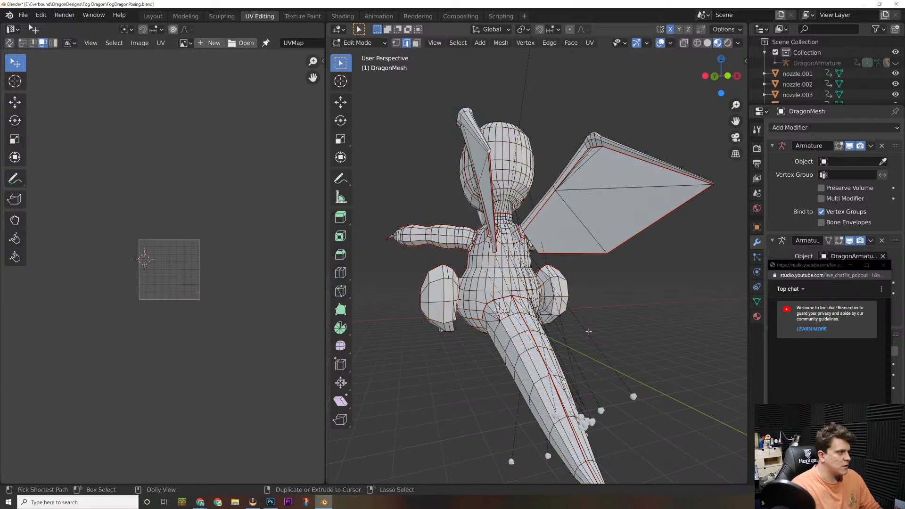
key("a")
Step: Undo the recent edits back through the deletion of the Sun light
key("ctrl+z")
key("ctrl+z")
key("ctrl+z")
key("ctrl+z")
key("ctrl+z")
key("ctrl+z")
key("ctrl+z")
key("ctrl+z")
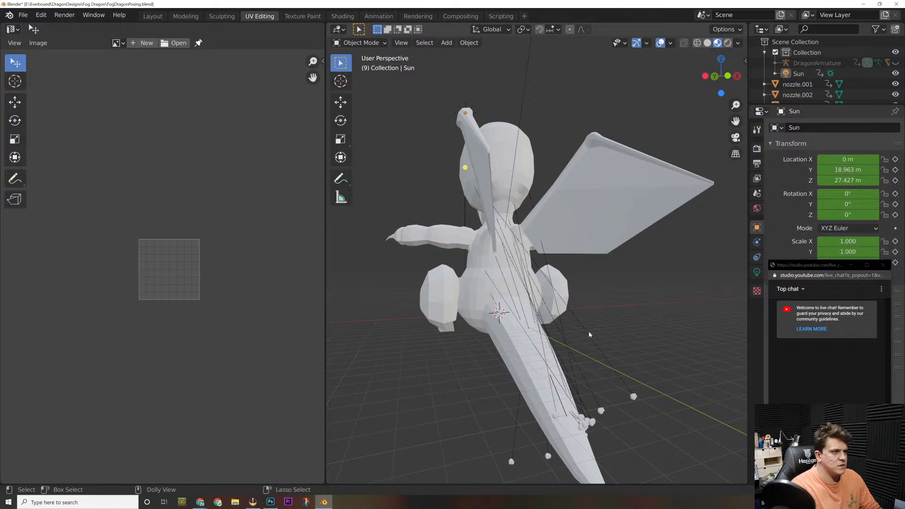
Step: Select DragonMesh, enter Edit Mode and select all of its geometry so its UV layout is displayed
left_click(497, 271)
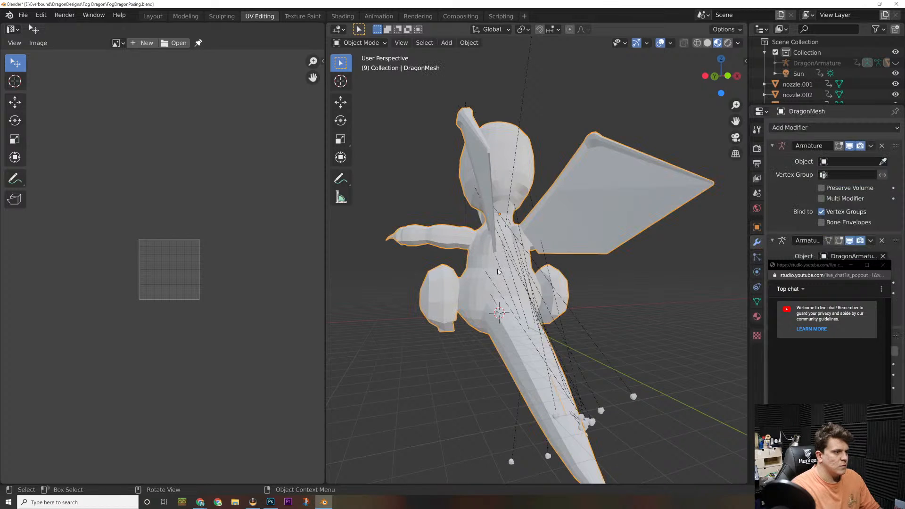
left_click(207, 235)
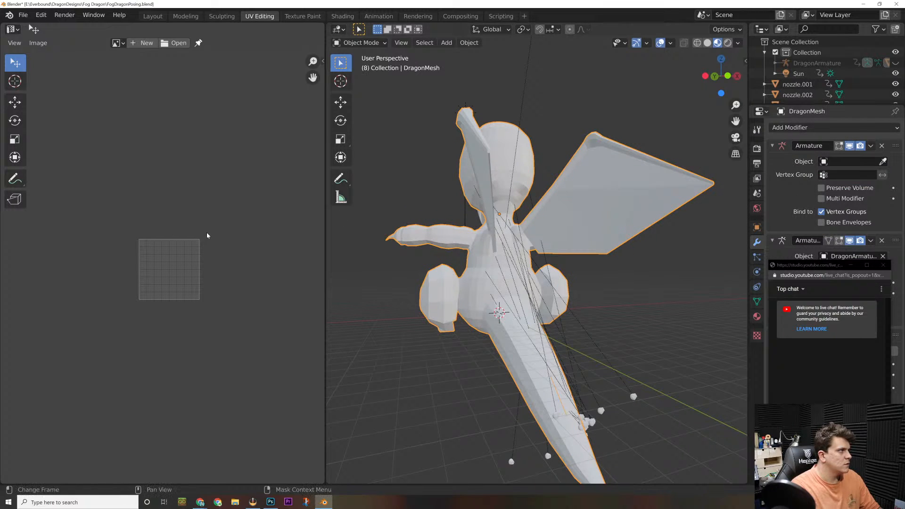
left_click(372, 46)
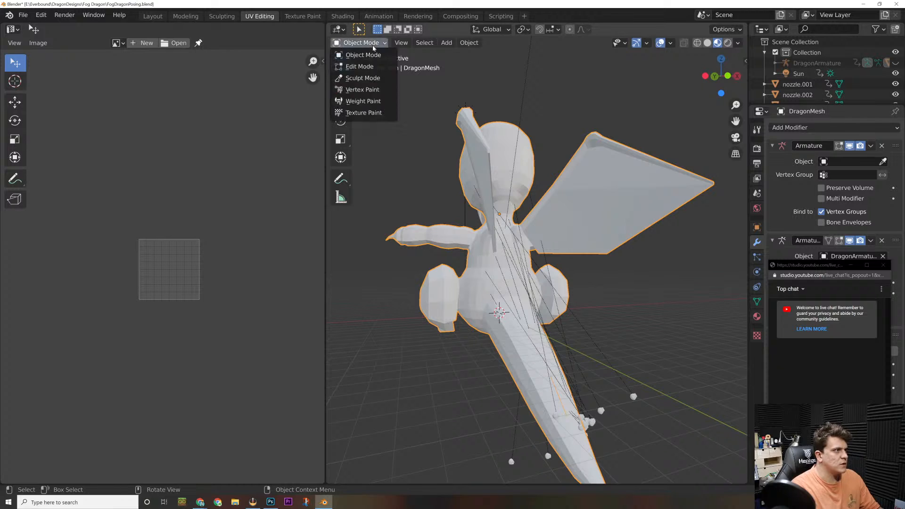
left_click(377, 66)
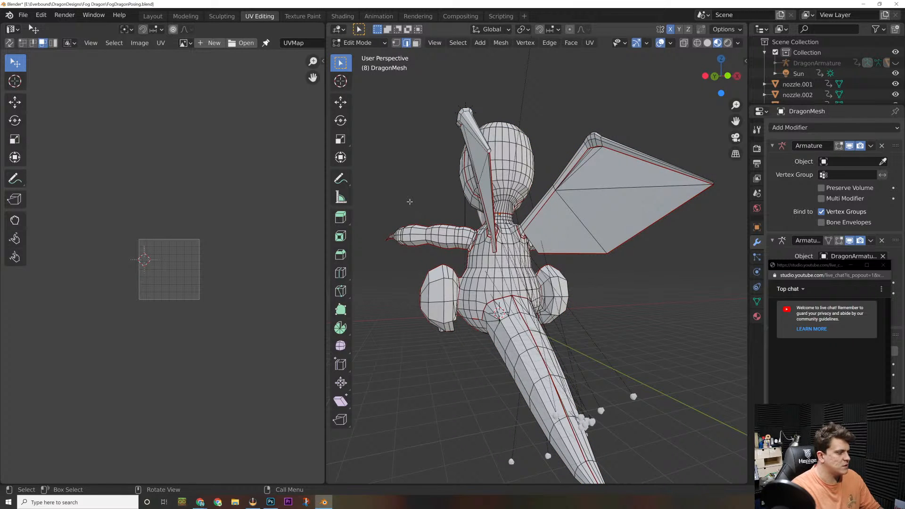
key("a")
scroll(160, 222, "up", 4)
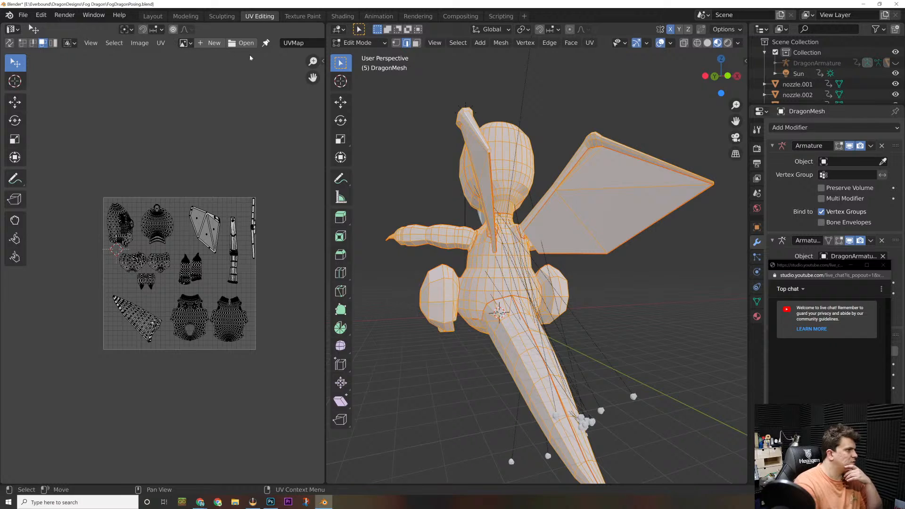
Step: Open FogDragon_skin.png from the UE_Austin folder behind the UV layout and fit the whole image in view
left_click(245, 43)
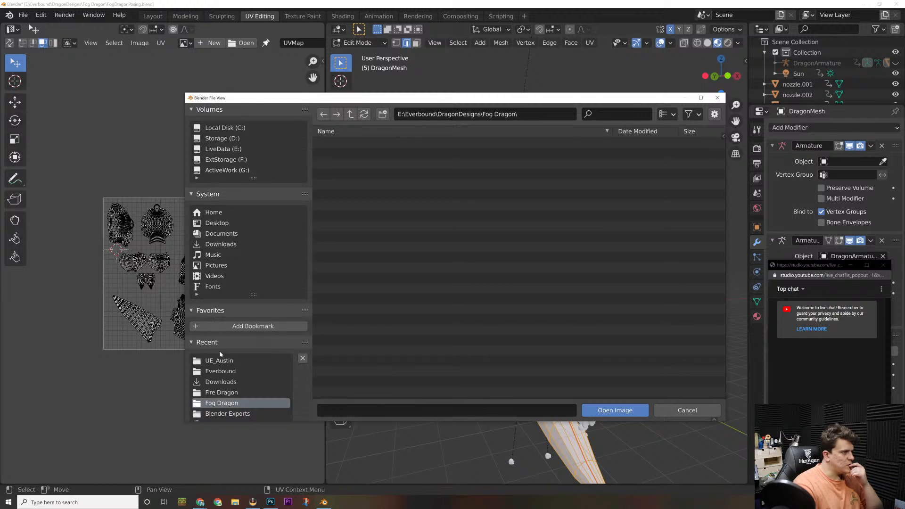
left_click(221, 361)
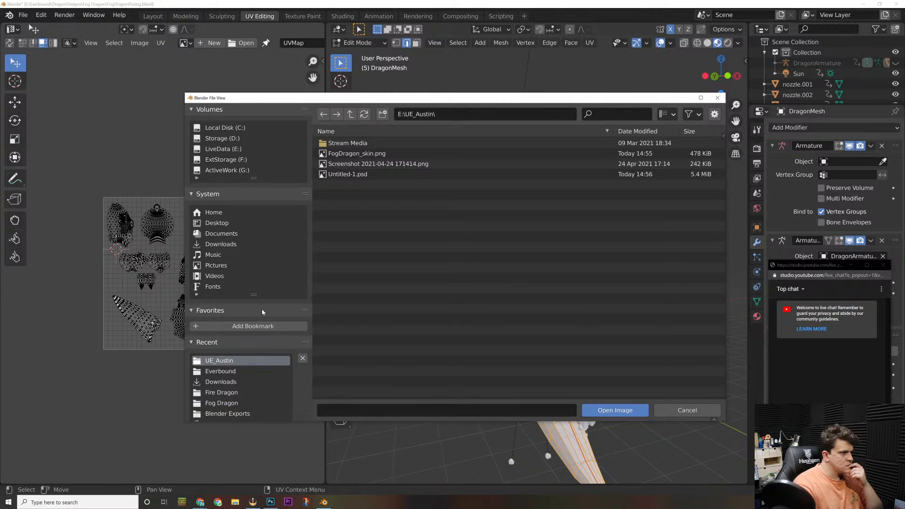
double_click(365, 153)
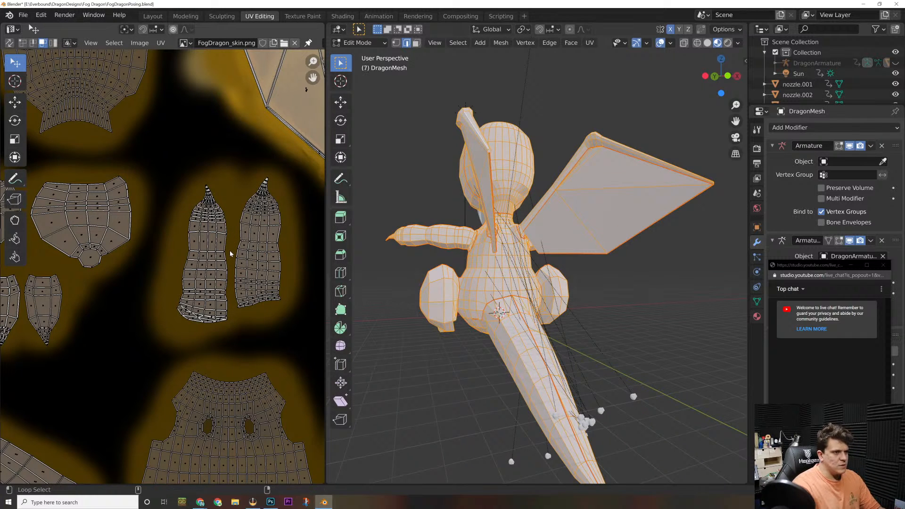
key("Home")
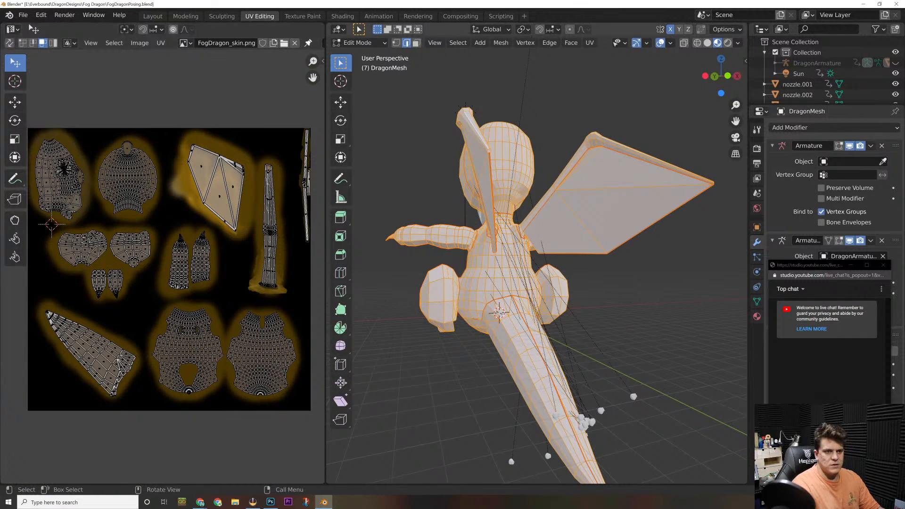
Step: Move the live chat window off the modifier settings and return DragonMesh to Object Mode
left_click_drag(805, 266, 75, 251)
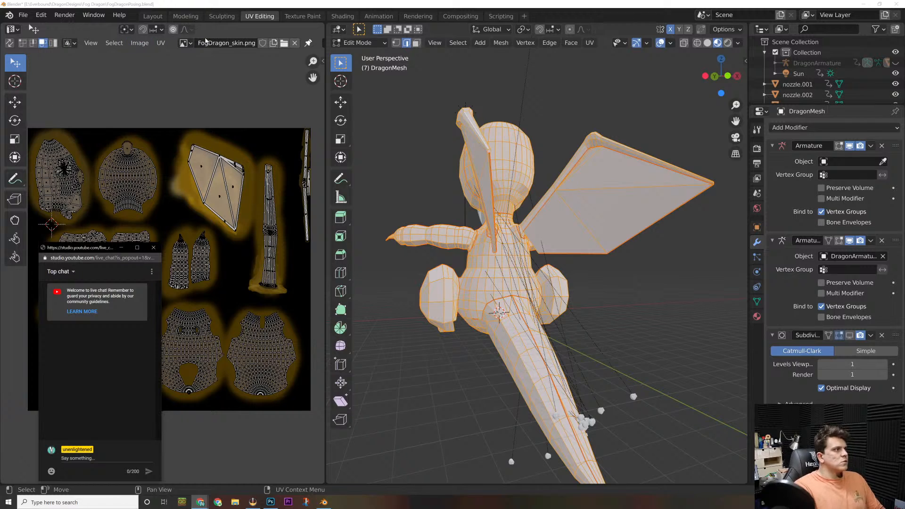
left_click(359, 42)
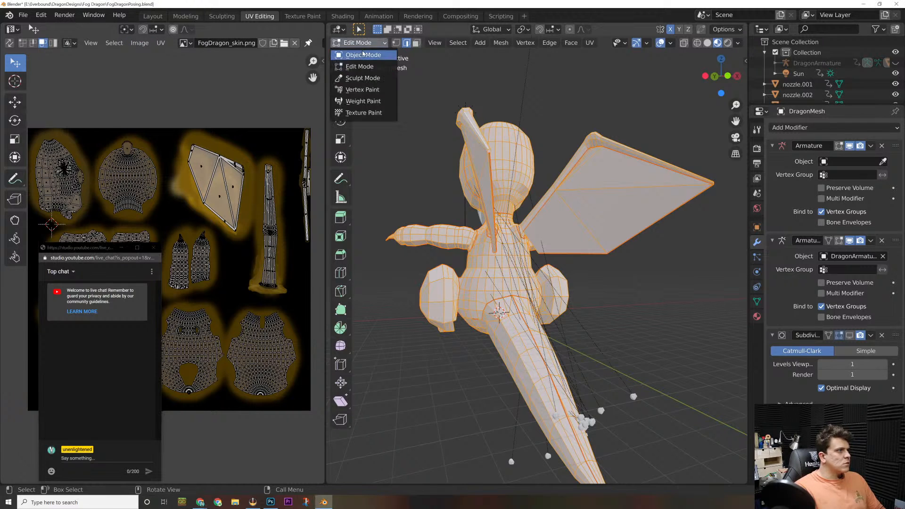
left_click(359, 48)
right_click(399, 133)
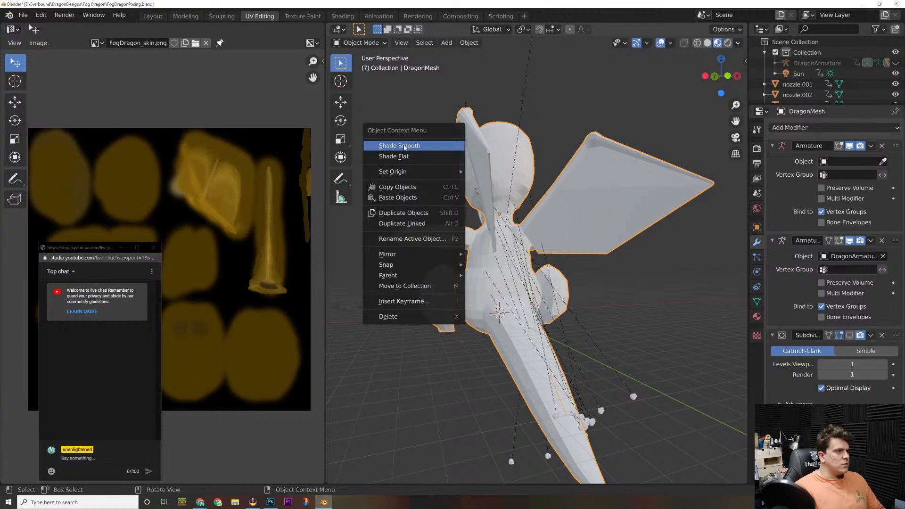
left_click(404, 145)
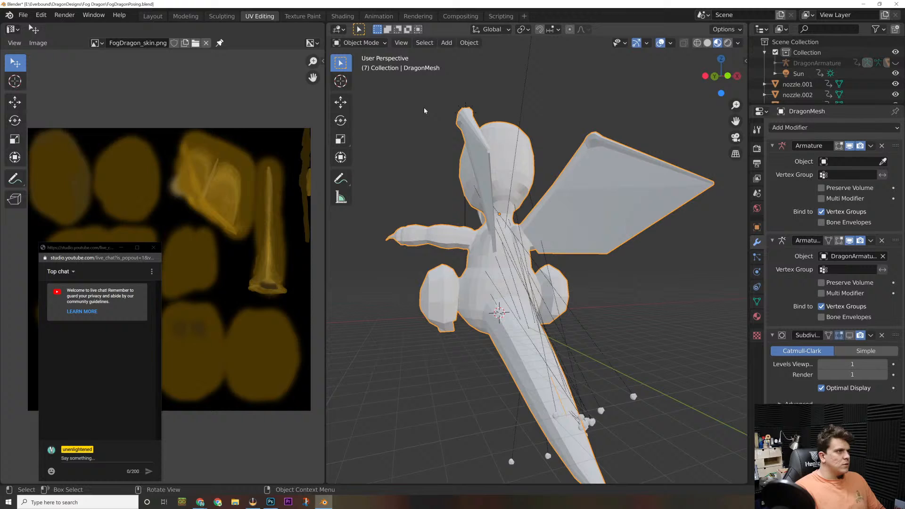
left_click(447, 42)
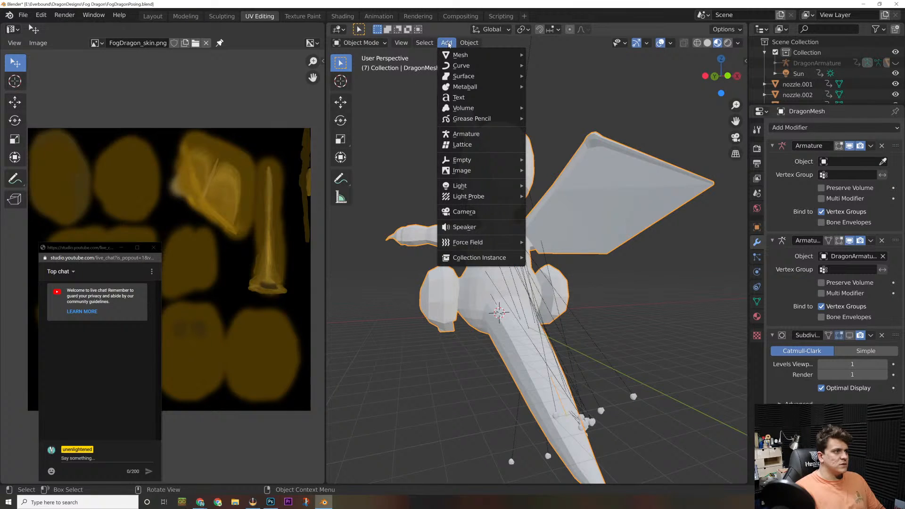
left_click(608, 97)
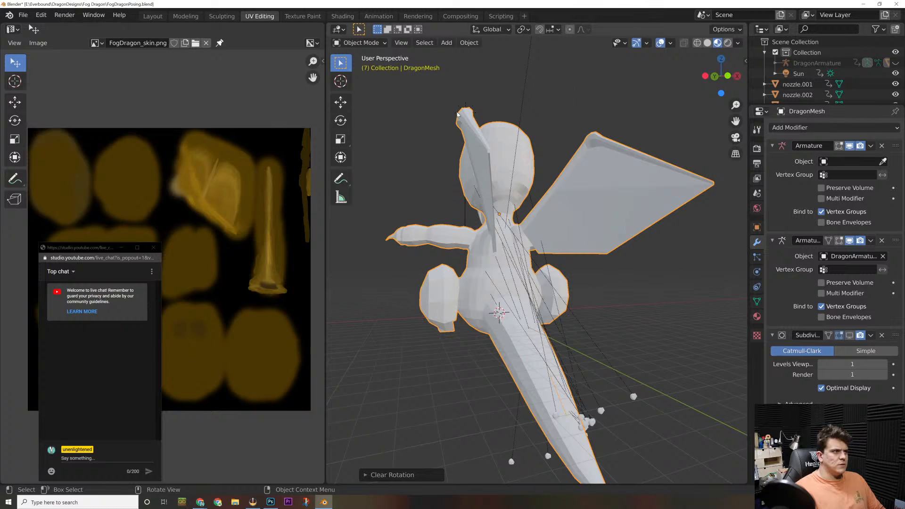
left_click(501, 131)
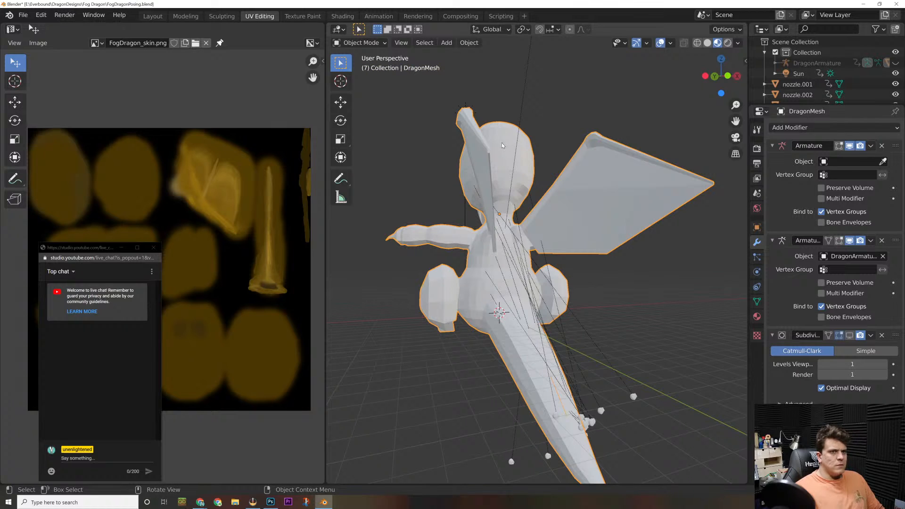
right_click(498, 147)
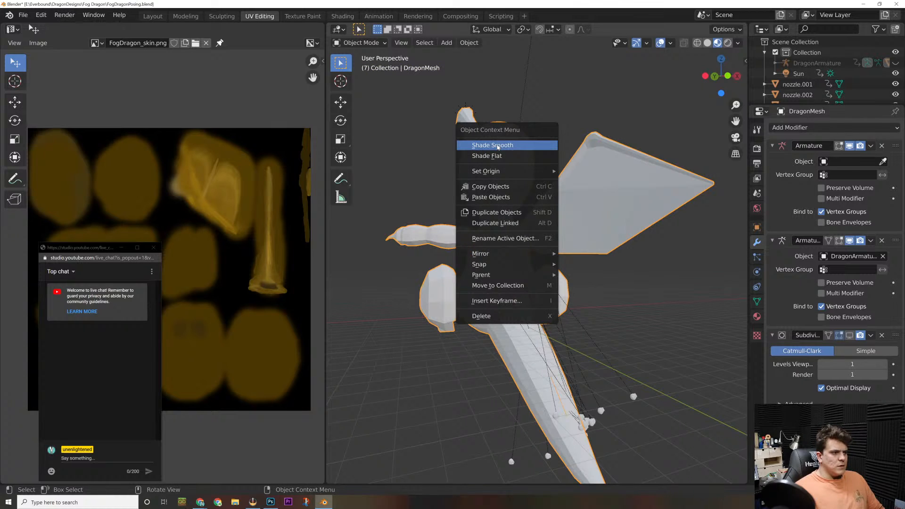
left_click(498, 146)
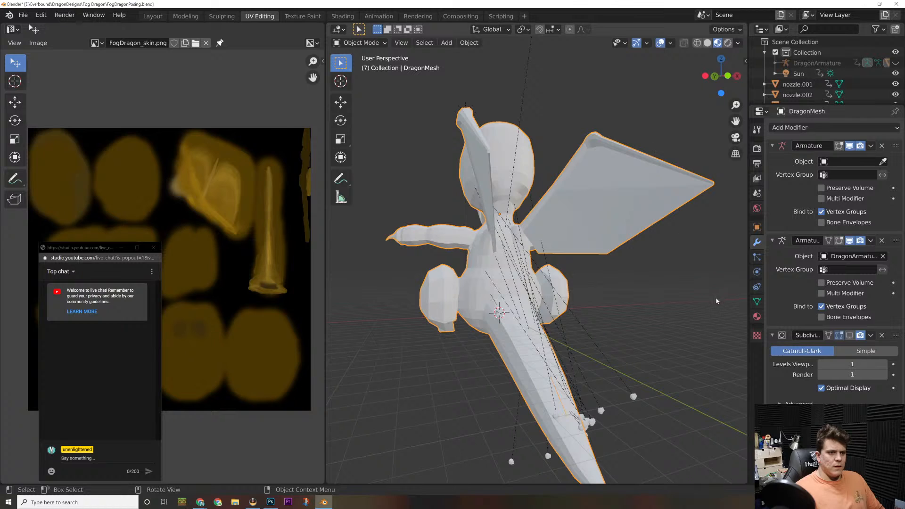
Step: Create a new material on DragonMesh
left_click(756, 316)
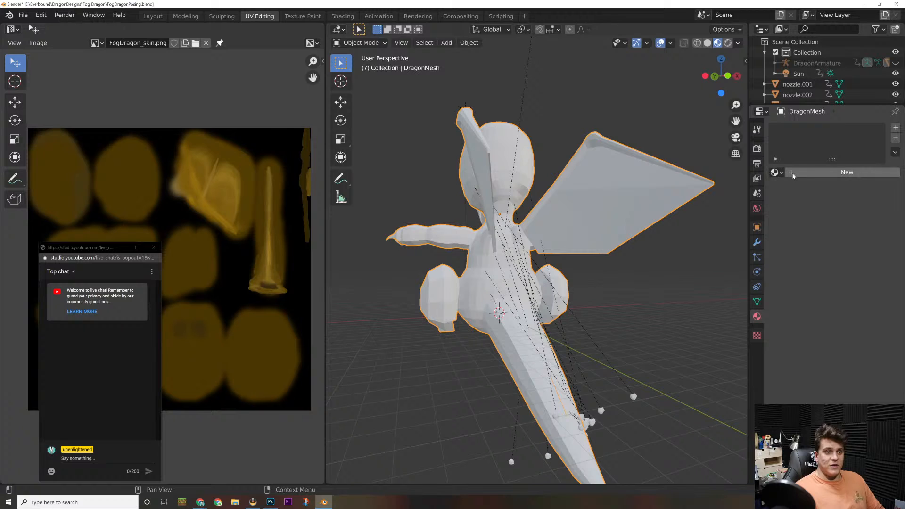
left_click(793, 173)
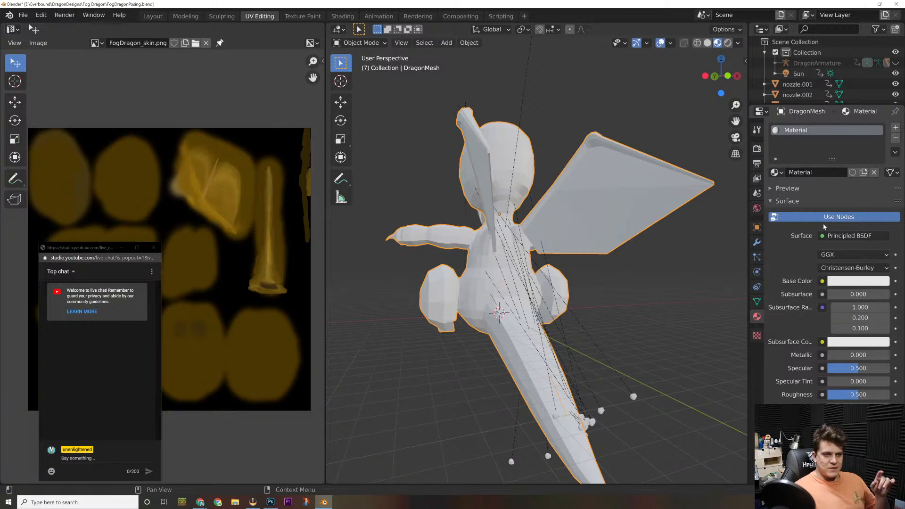
Step: Examine the new material's surface shader, subsurface method and base color options for a way to assign the skin texture
scroll(823, 227, "down", 1)
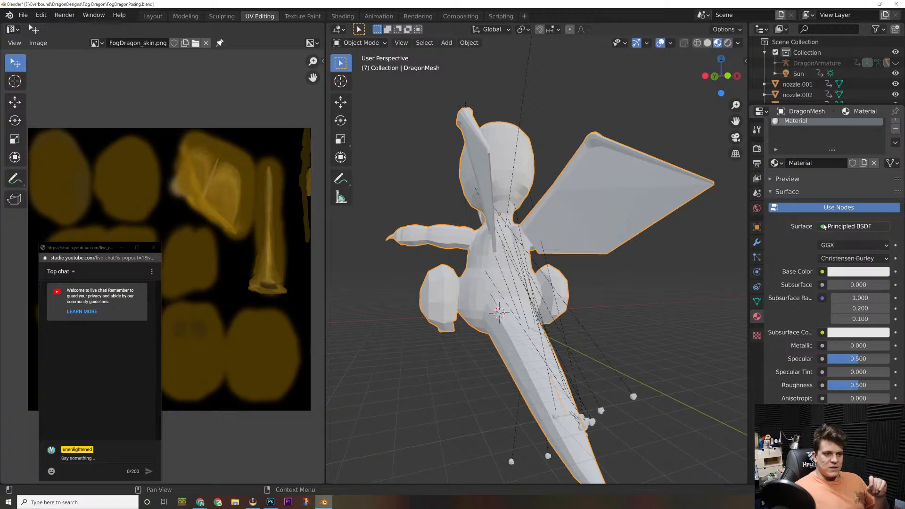
left_click(850, 228)
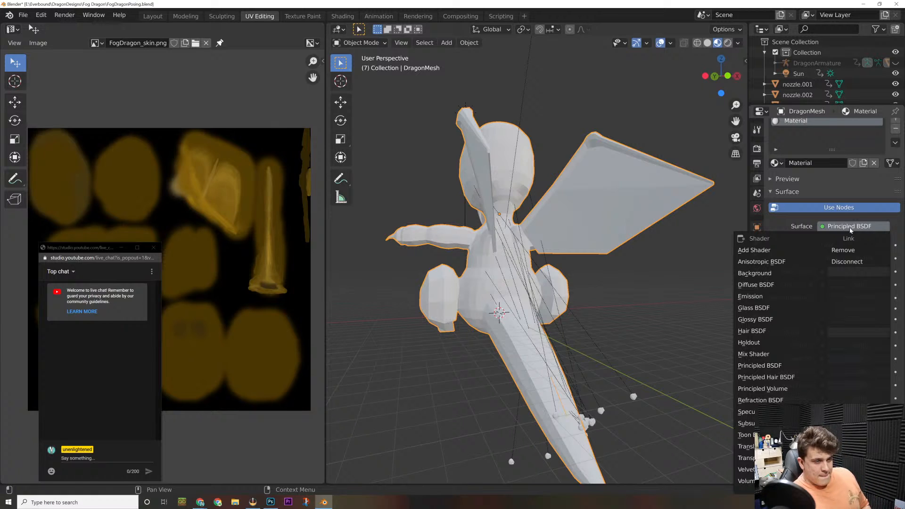
left_click(792, 224)
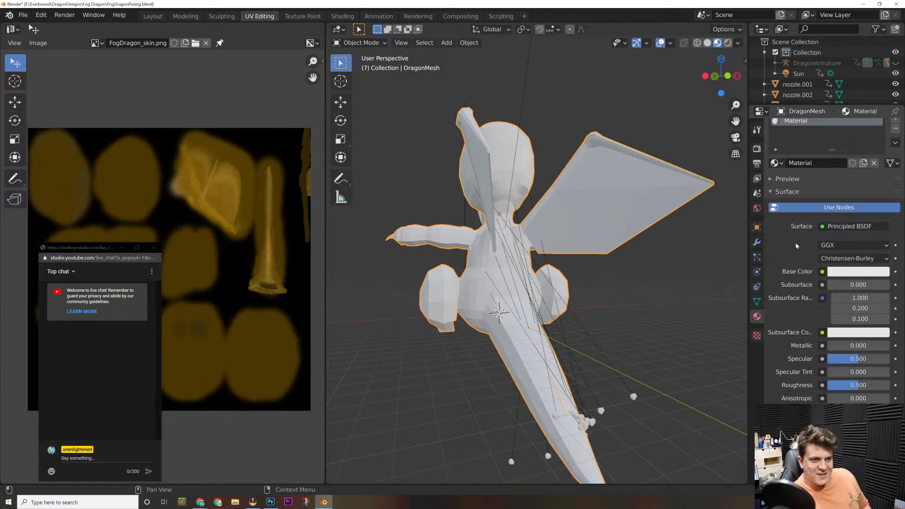
scroll(795, 245, "down", 4)
left_click(843, 212)
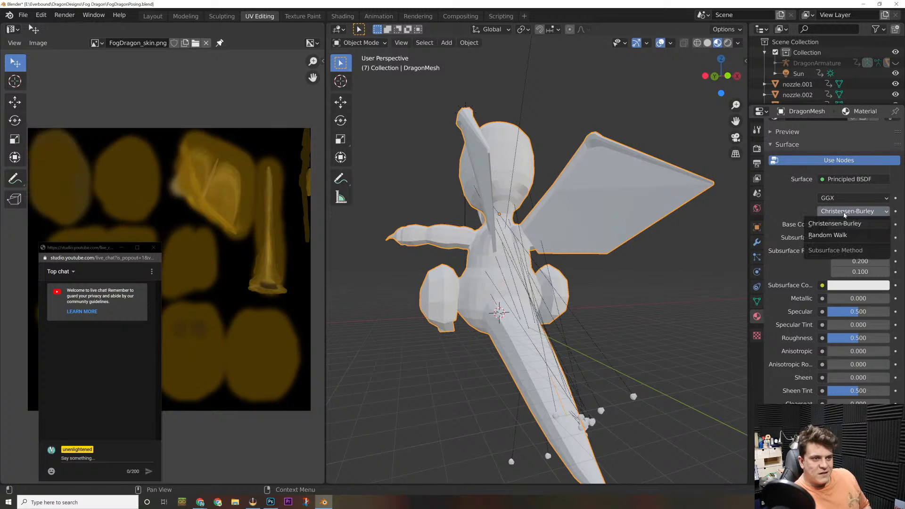
scroll(795, 208, "down", 8)
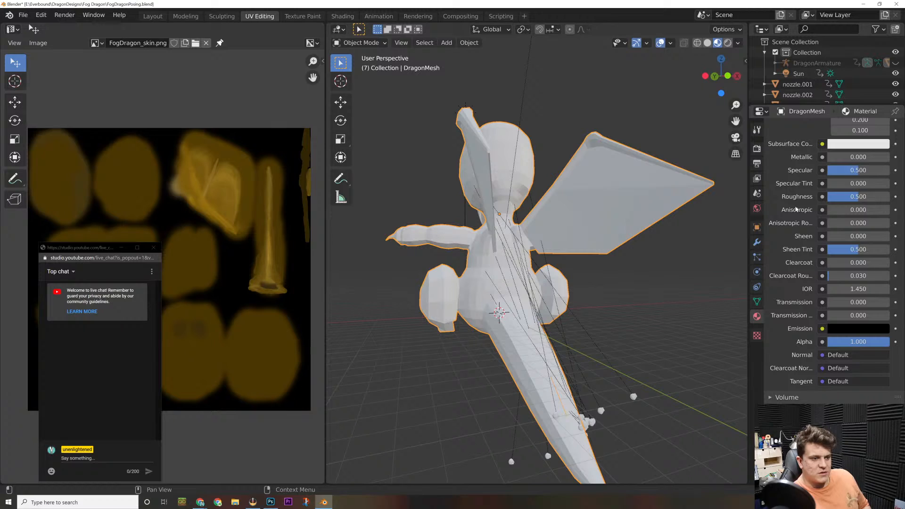
scroll(796, 209, "down", 4)
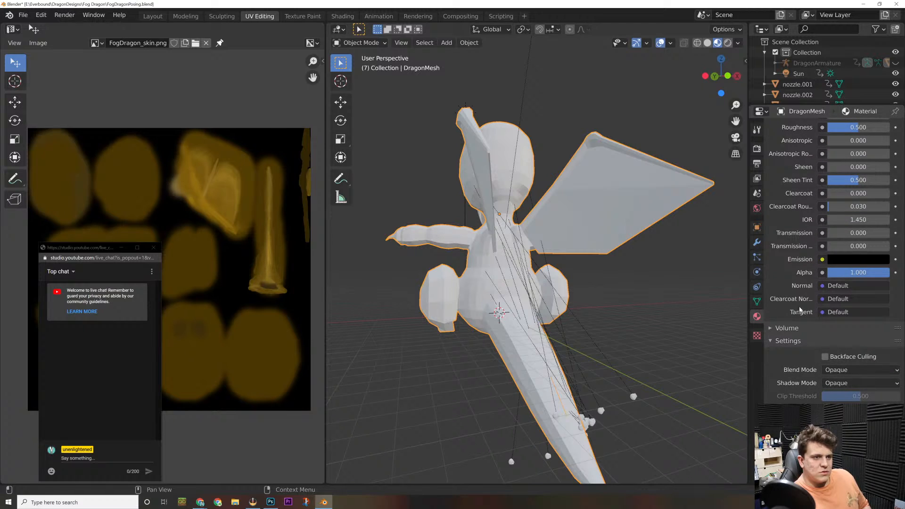
scroll(802, 223, "up", 4)
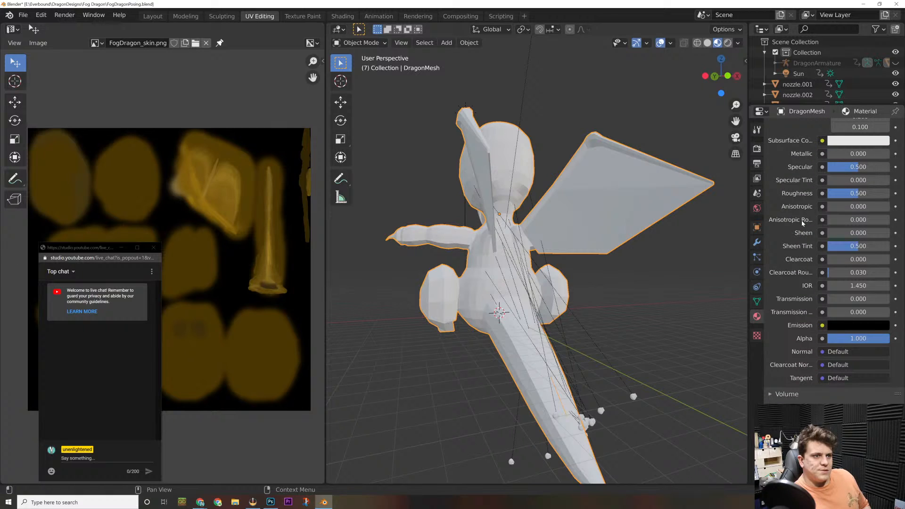
scroll(802, 222, "up", 4)
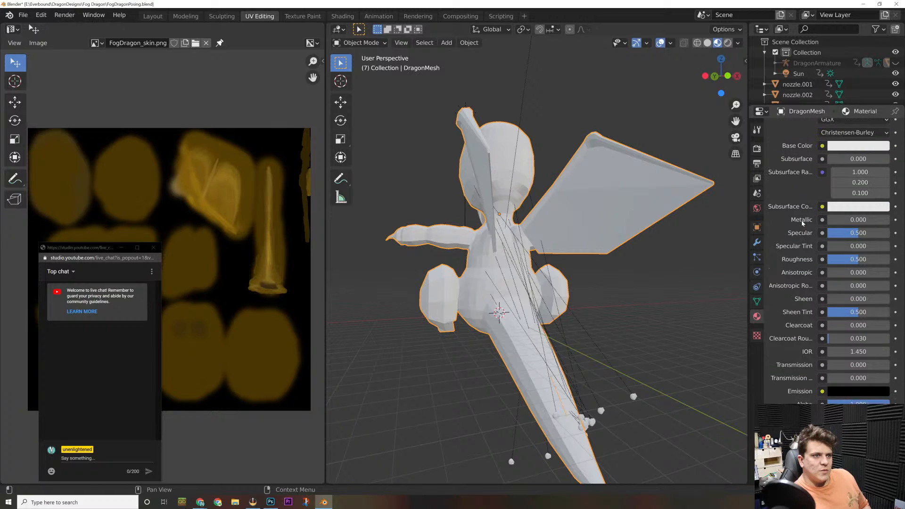
scroll(803, 223, "up", 2)
scroll(802, 222, "up", 1)
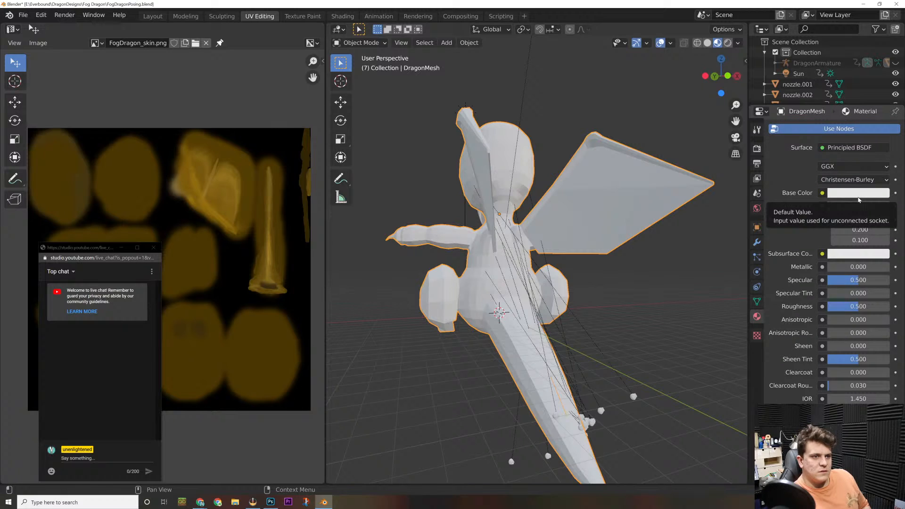
left_click(858, 193)
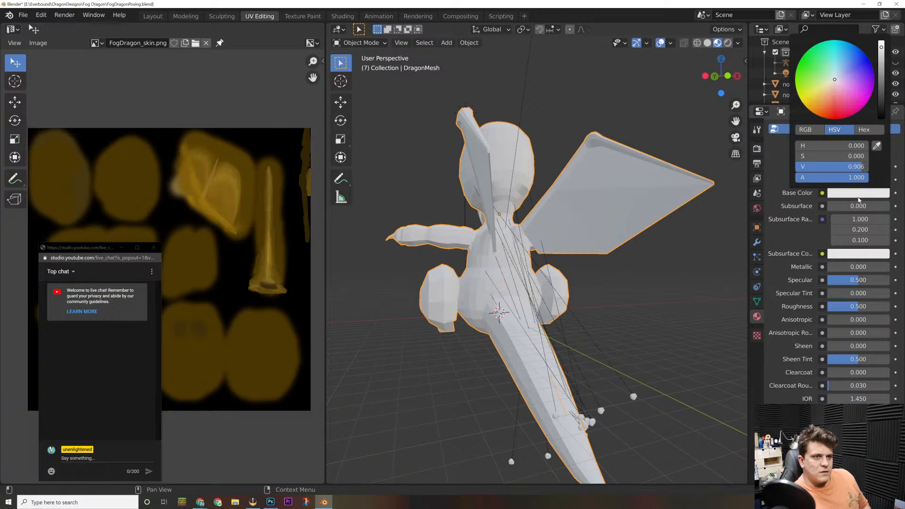
key("Escape")
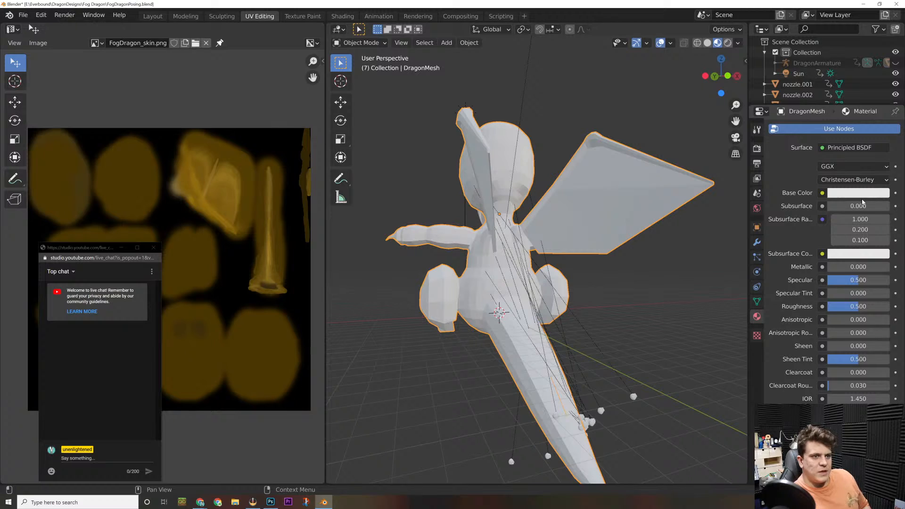
scroll(801, 172, "up", 2)
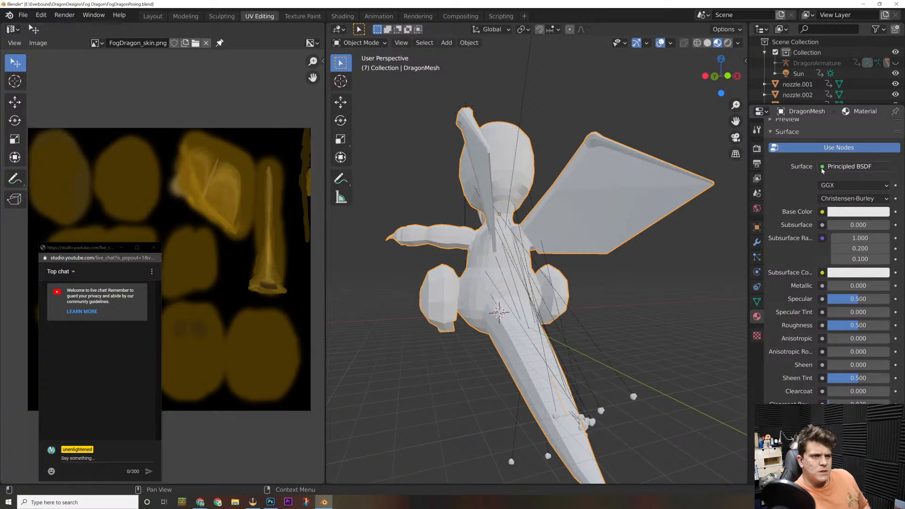
Step: Examine the material's remaining surface, volume, settings and viewport color options for a way to assign the skin texture
scroll(736, 290, "down", 4)
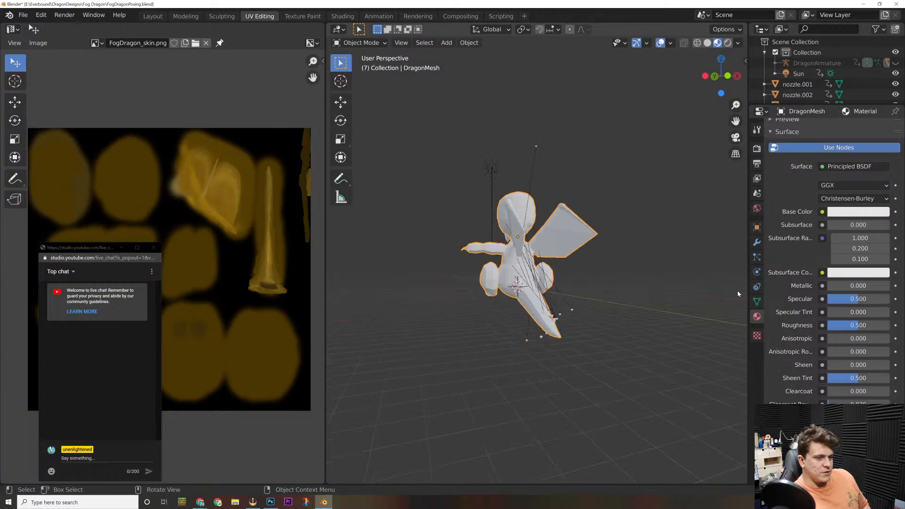
scroll(533, 208, "up", 2)
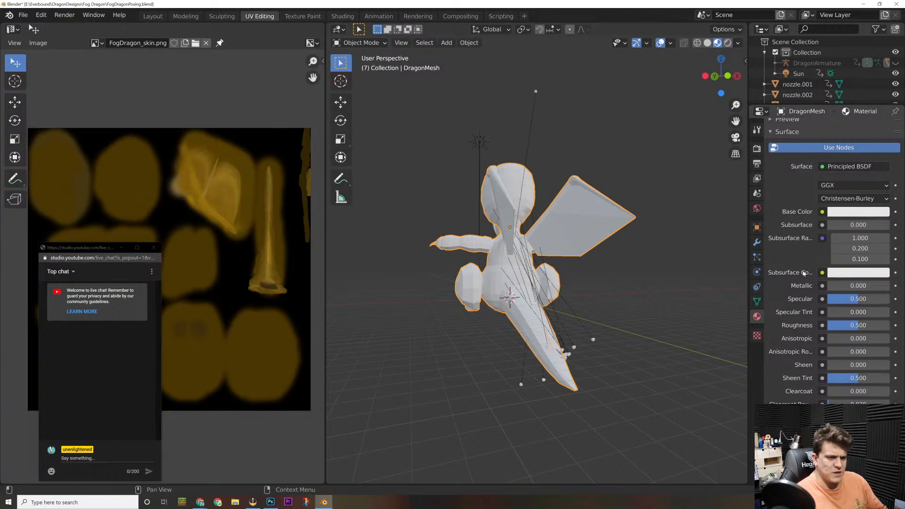
scroll(803, 273, "down", 10)
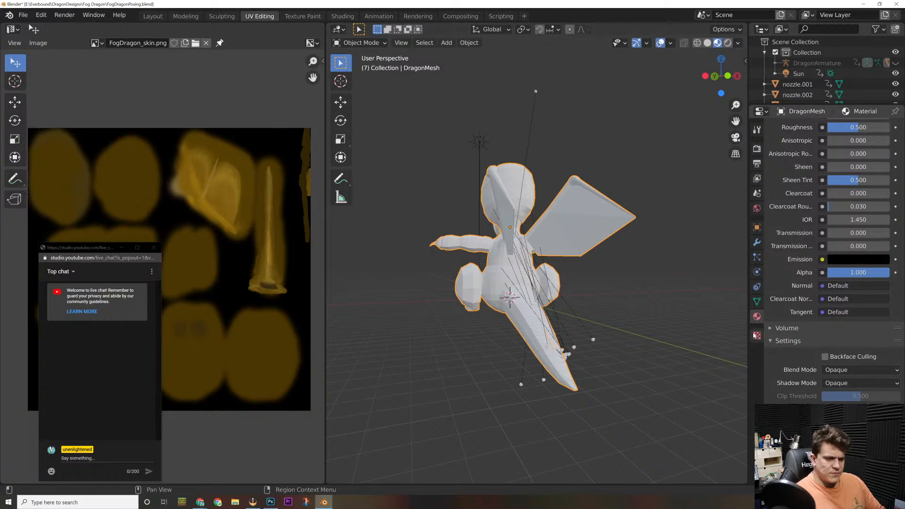
left_click(771, 328)
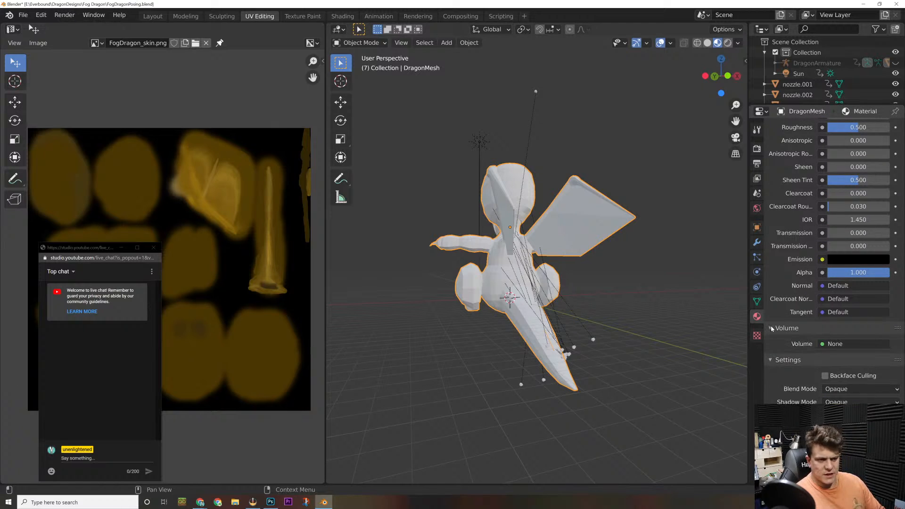
left_click(771, 329)
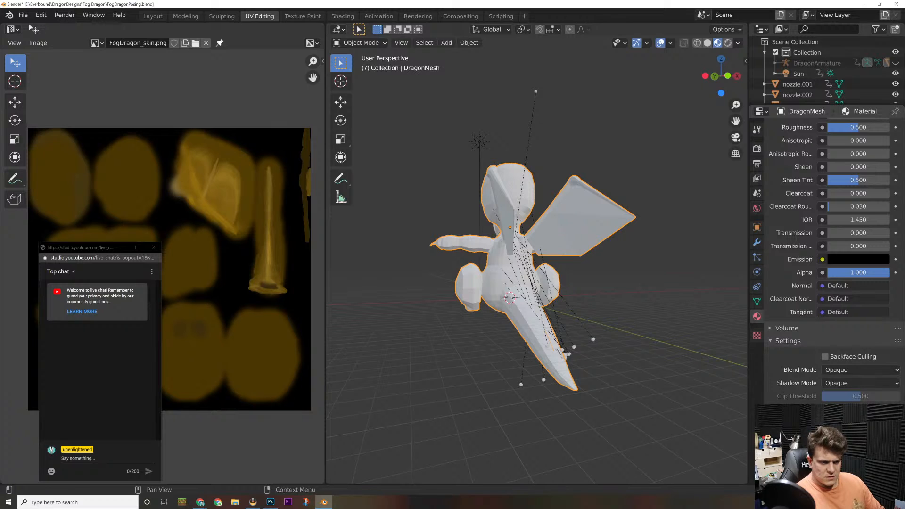
scroll(829, 259, "down", 3)
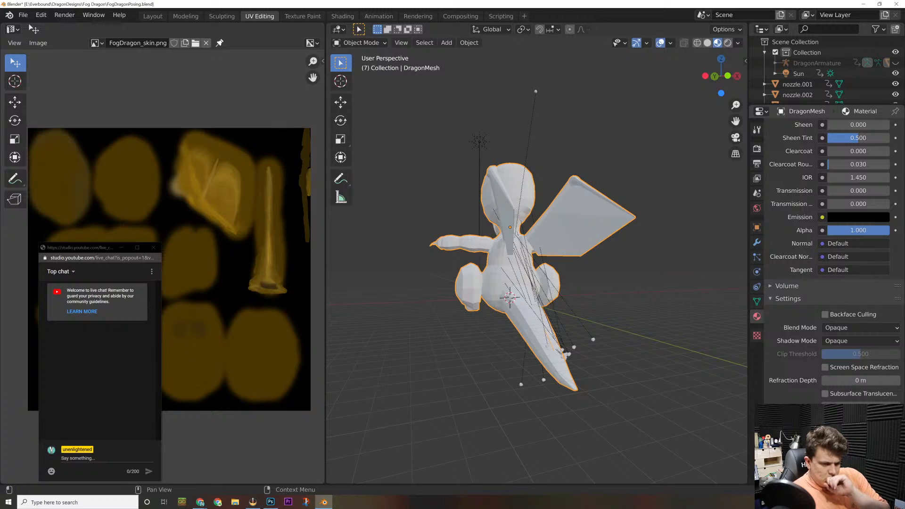
left_click(843, 438)
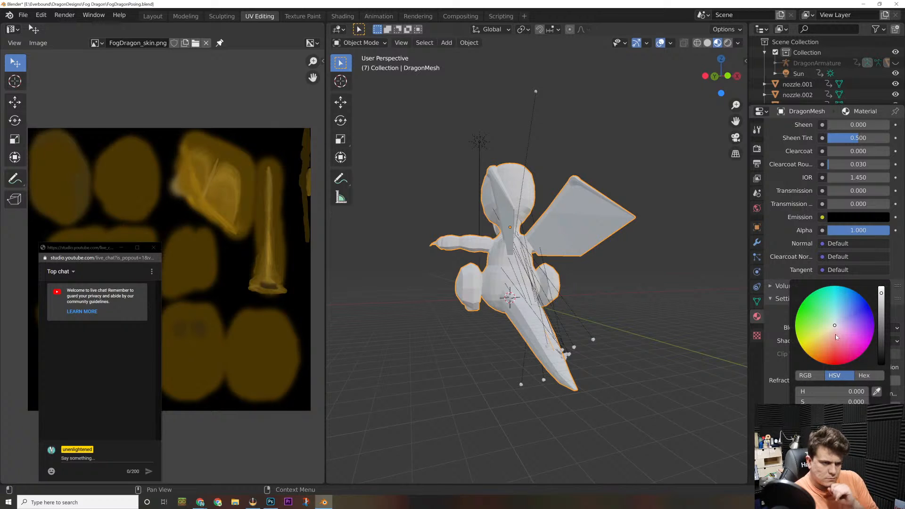
mouse_move(836, 336)
left_mouse_down()
mouse_move(843, 359)
mouse_move(836, 355)
mouse_move(863, 320)
left_mouse_up()
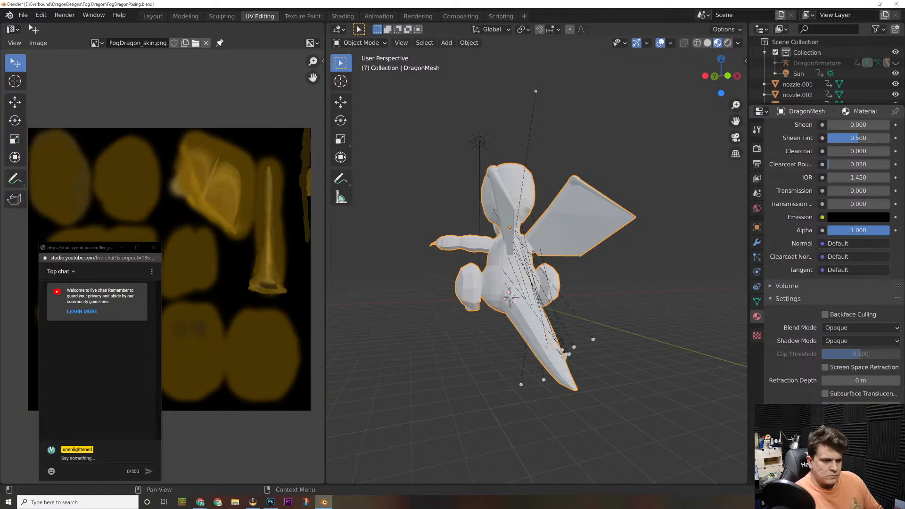
scroll(815, 174, "up", 5)
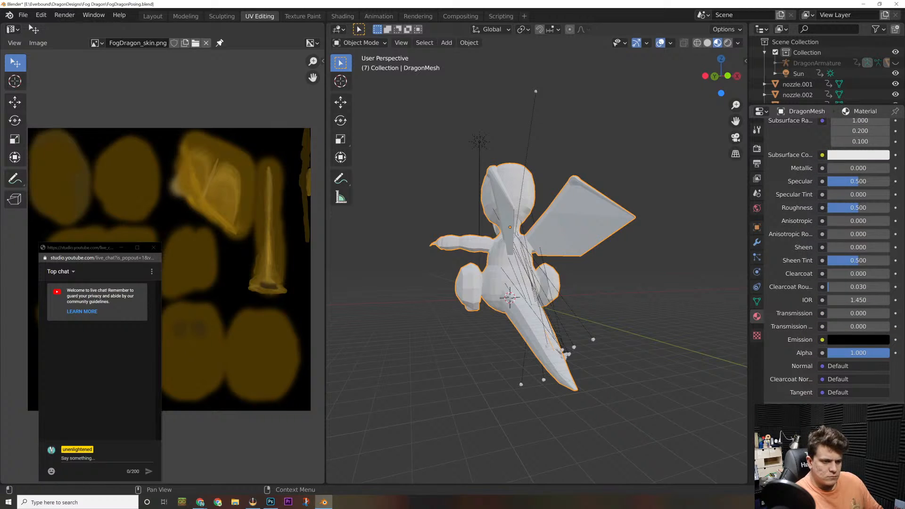
scroll(789, 374, "up", 4)
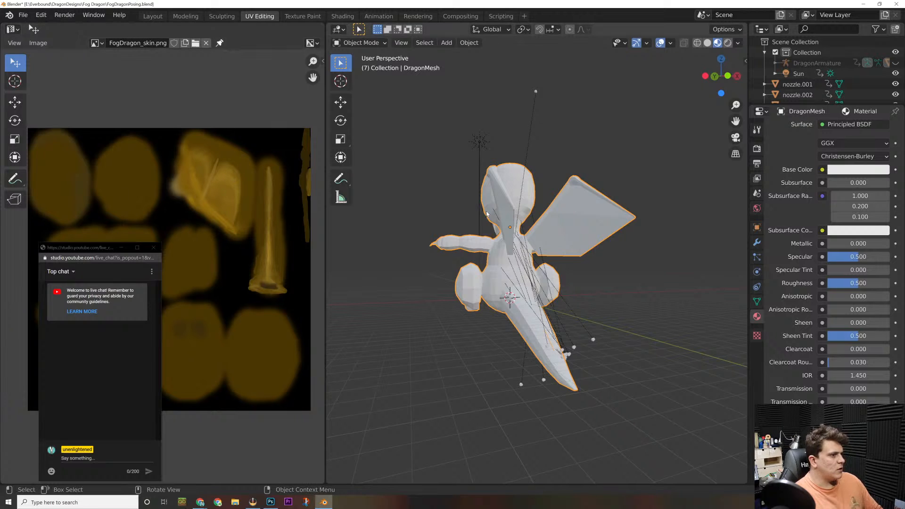
Step: Switch DragonMesh to Edit Mode and move the live chat window off the UV layout
key("Tab")
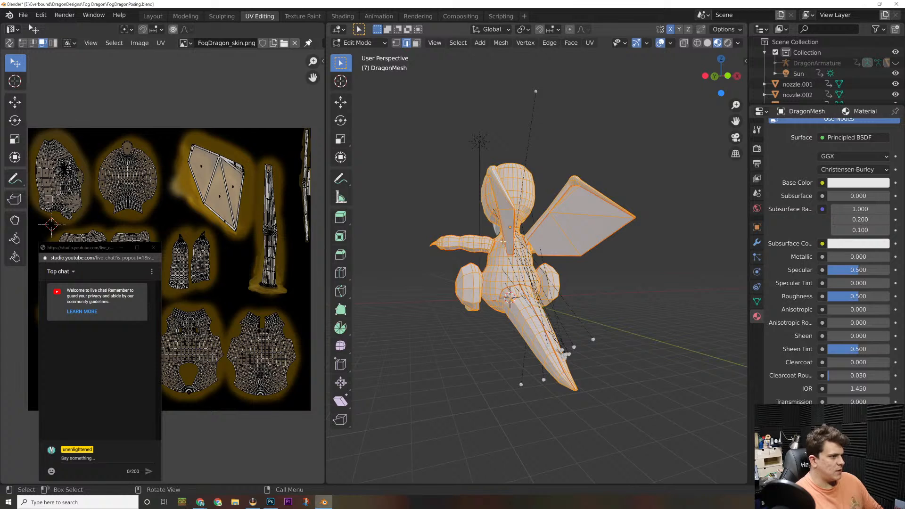
left_click_drag(100, 250, 68, 425)
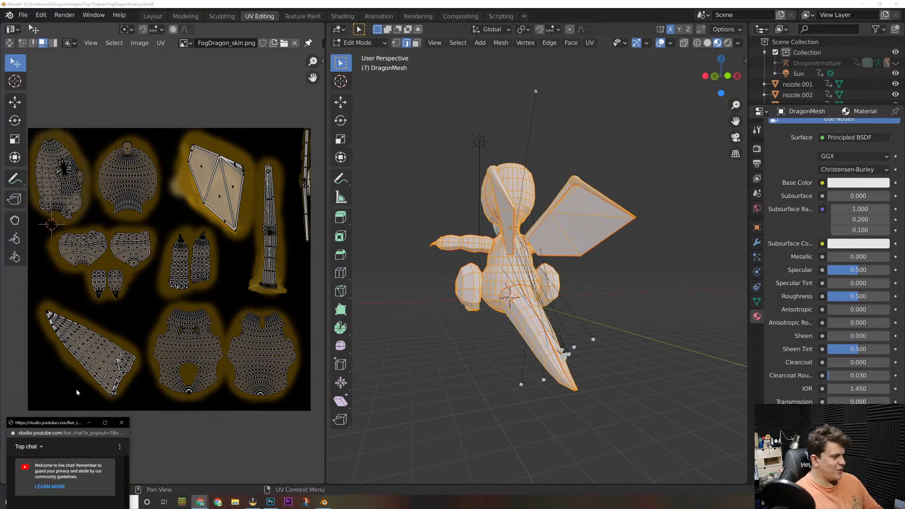
left_click_drag(73, 427, 717, 12)
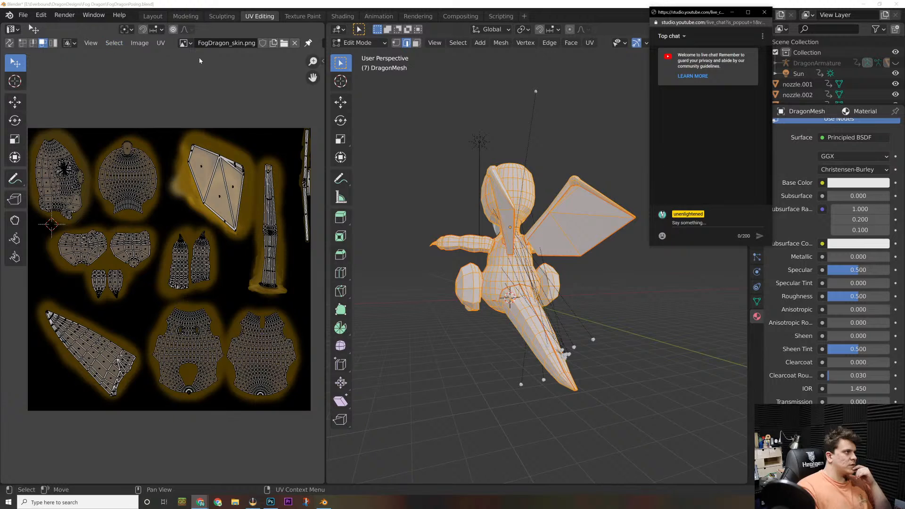
Step: Check the image and file commands and the material's full settings for a way to apply FogDragon_skin.png to the mesh
left_click(145, 43)
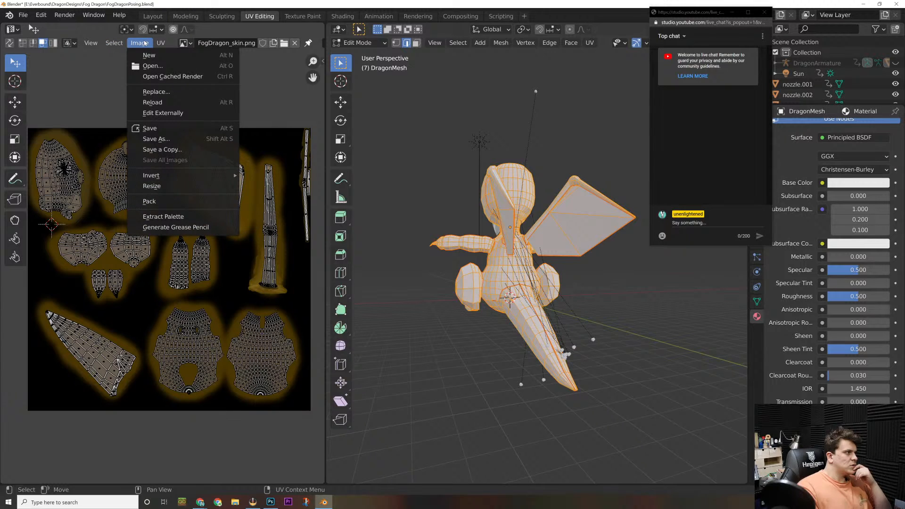
left_click(145, 43)
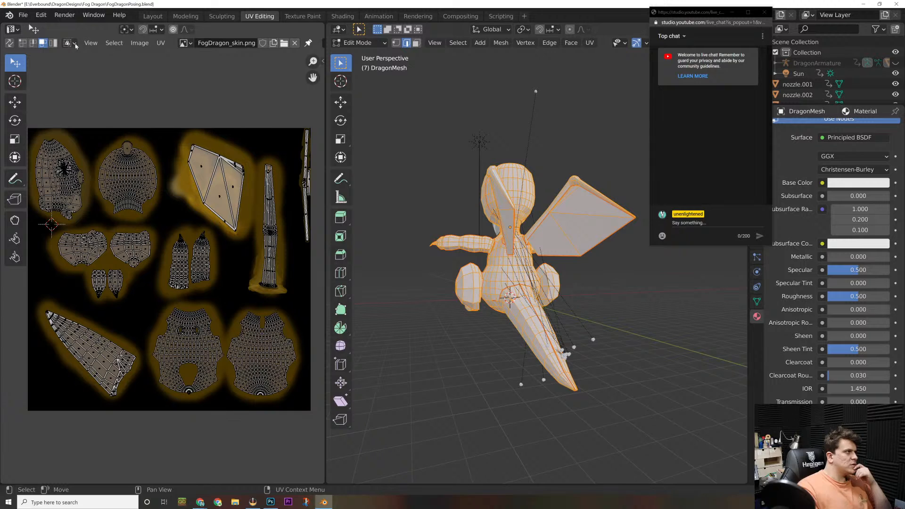
left_click(24, 15)
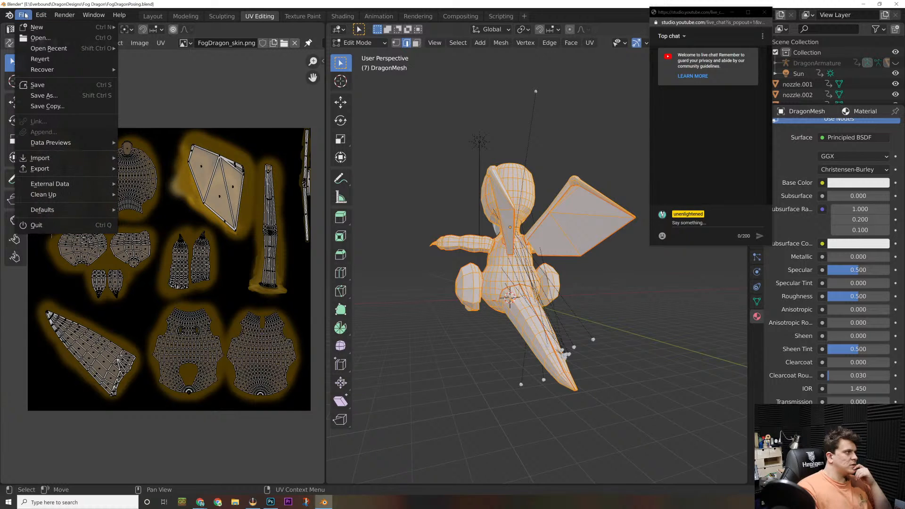
scroll(796, 307, "down", 2)
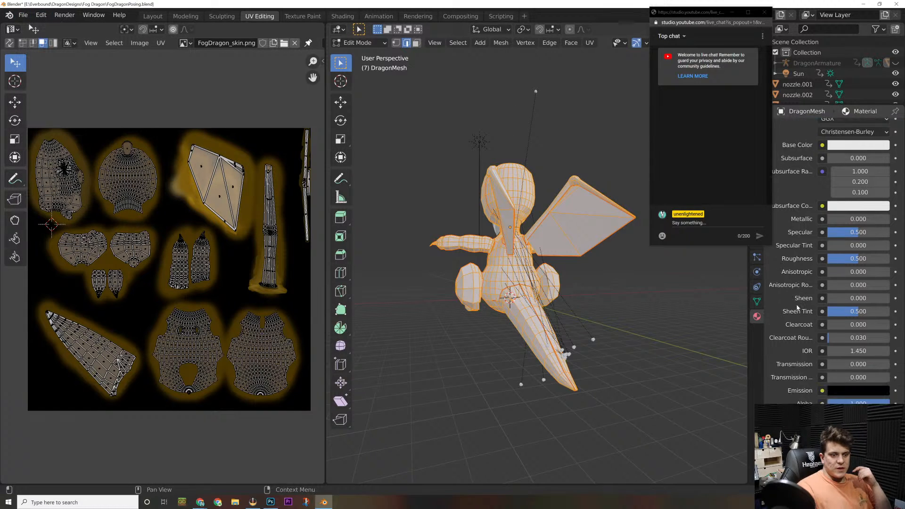
scroll(797, 308, "down", 10)
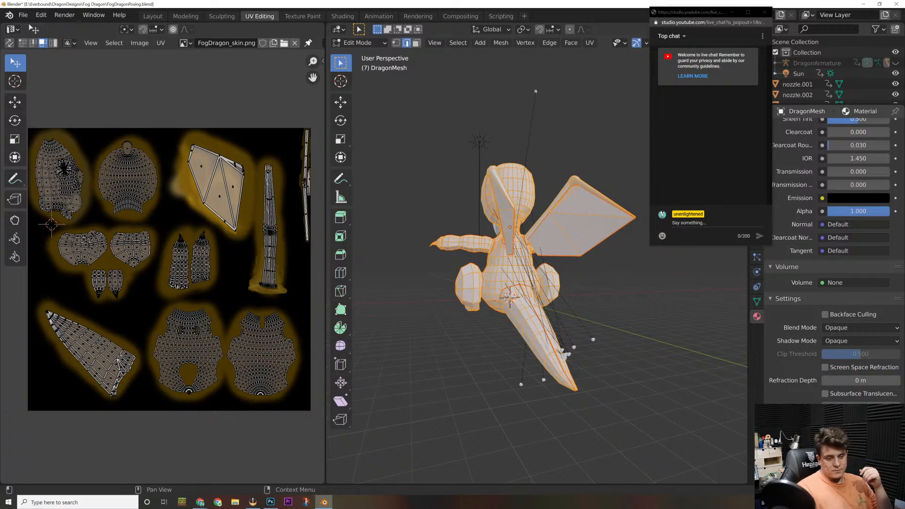
scroll(834, 259, "up", 15)
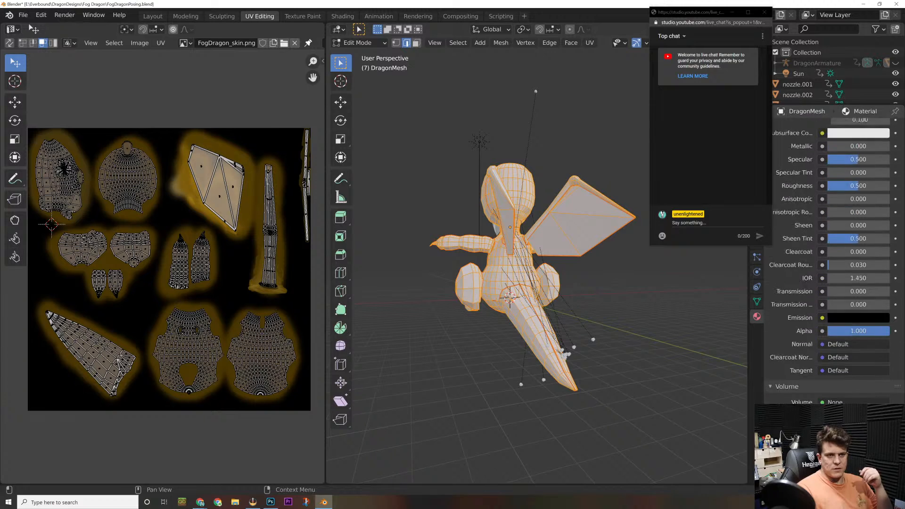
left_click(860, 249)
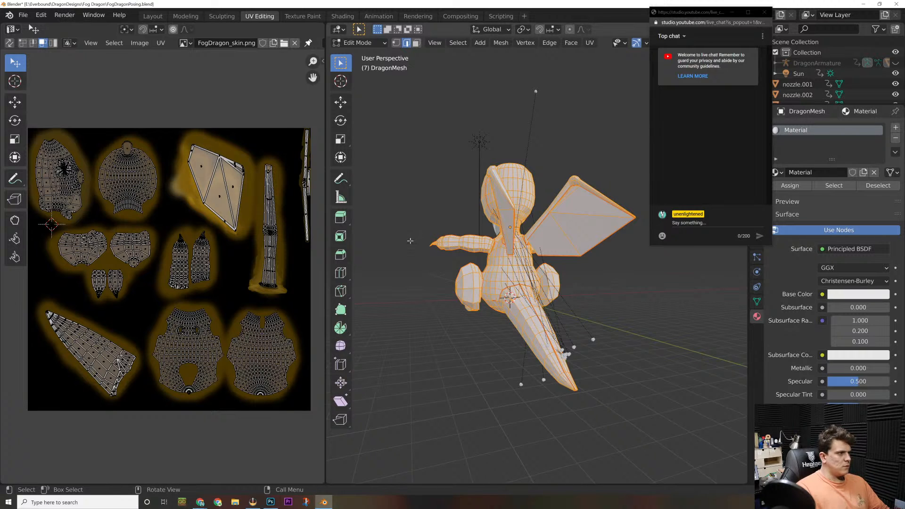
Step: Switch to the Chrome browser and search Google in a new tab for "blender apply 2d texture to mesh"
key("alt+Tab")
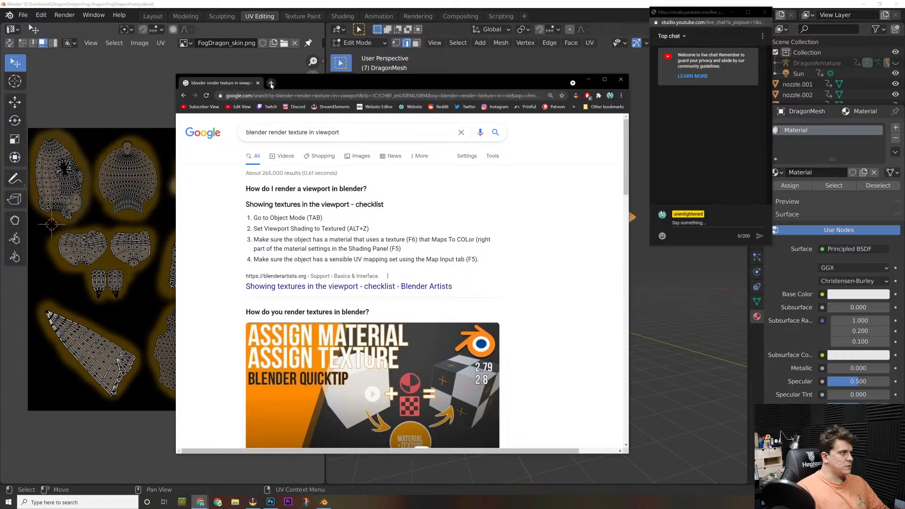
left_click(271, 83)
type("blender ap")
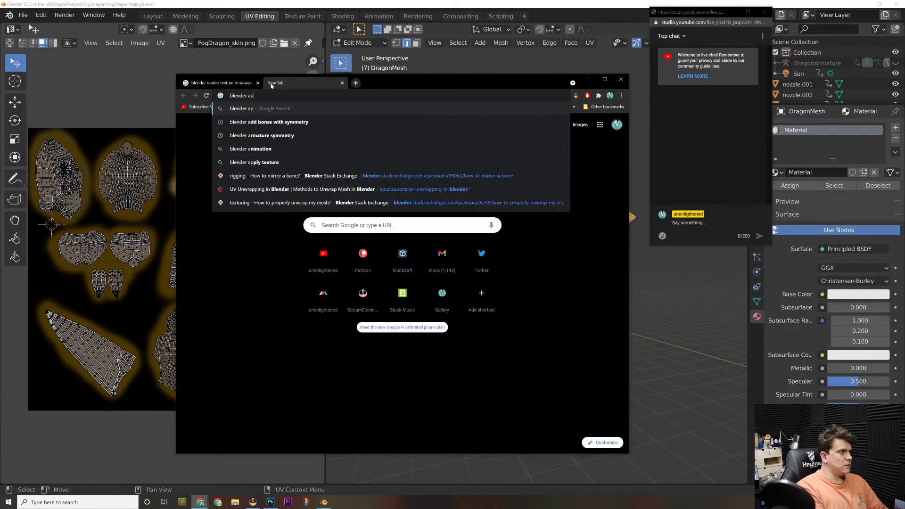
type("ply 2")
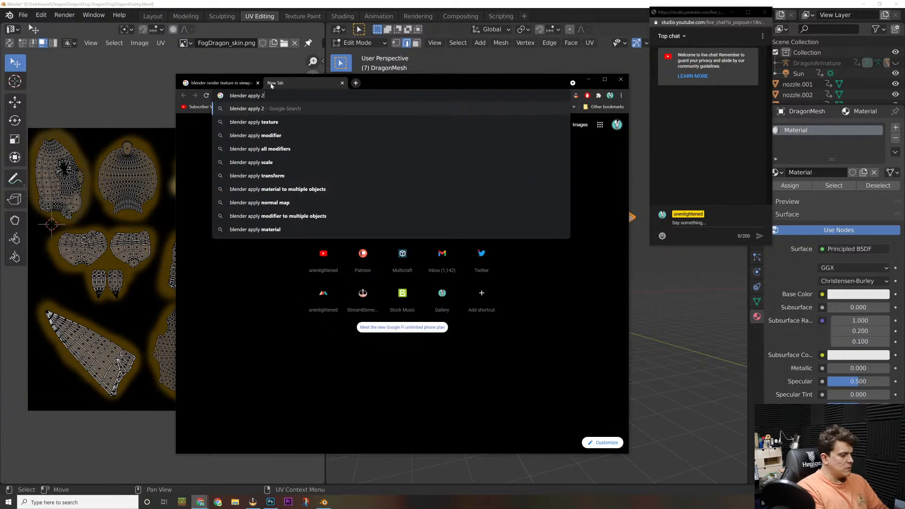
type("d texture to mesh")
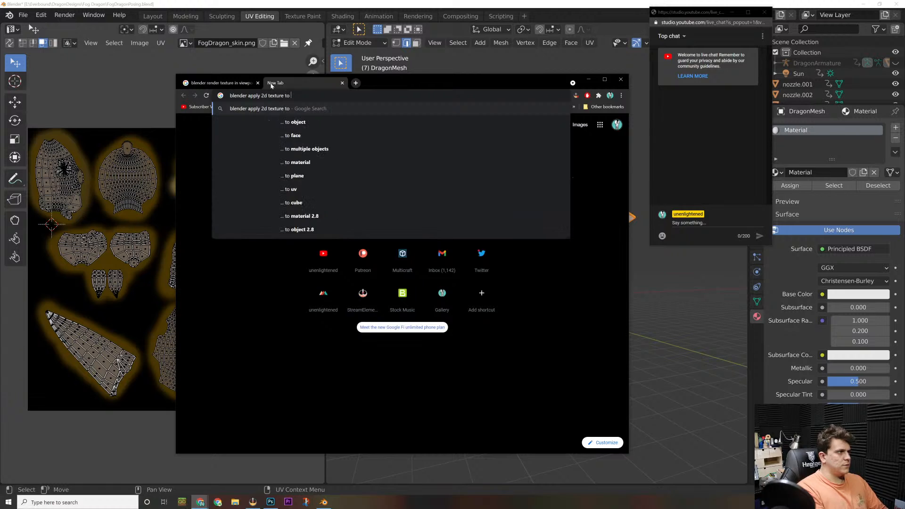
key("Return")
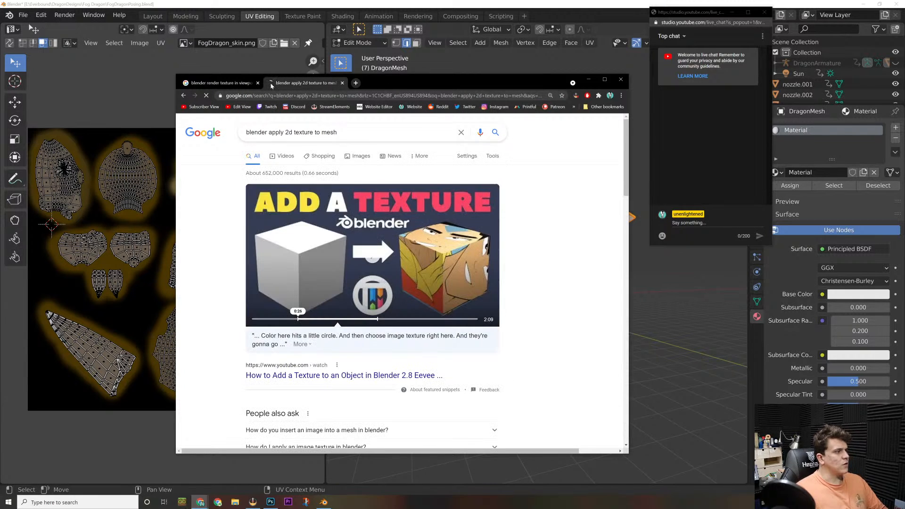
Step: Open the Instructables result "How to Add a Texture in Blender" and read its Step 5 on adding the texture
scroll(423, 323, "down", 1)
scroll(423, 323, "down", 10)
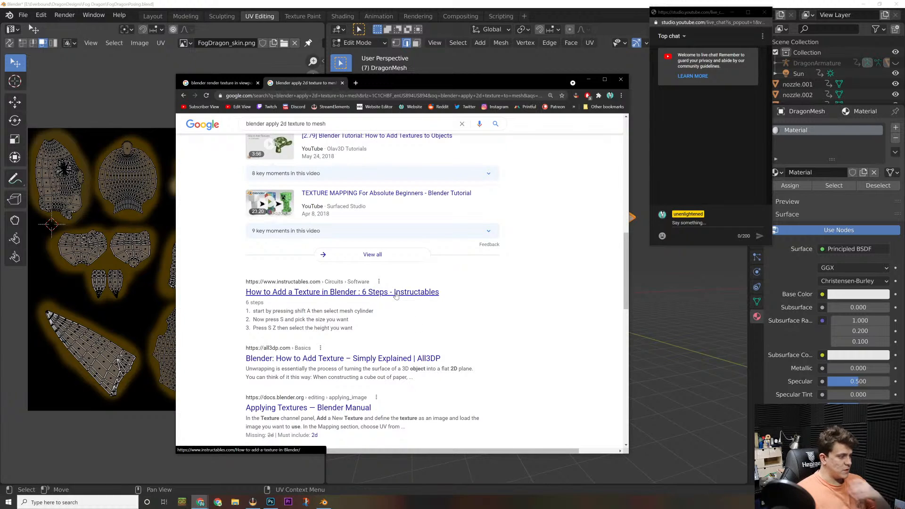
left_click(395, 292)
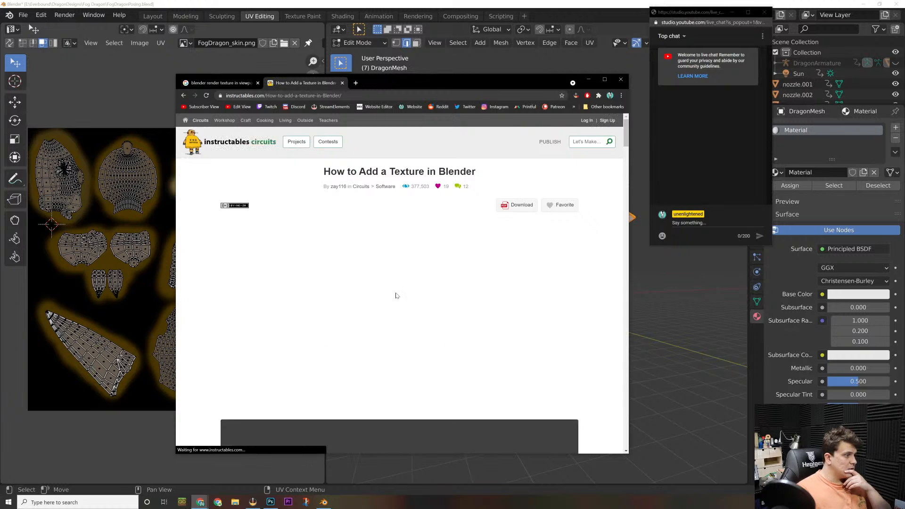
scroll(396, 295, "down", 15)
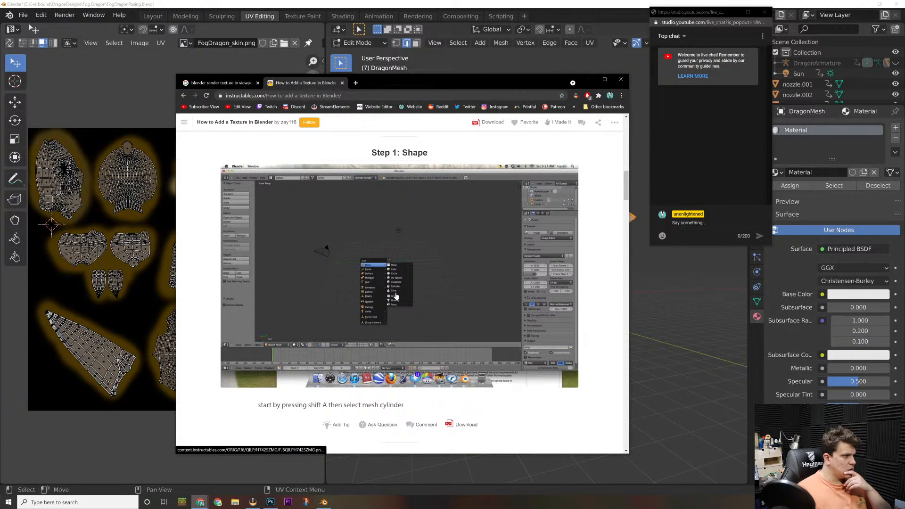
scroll(395, 296, "down", 3)
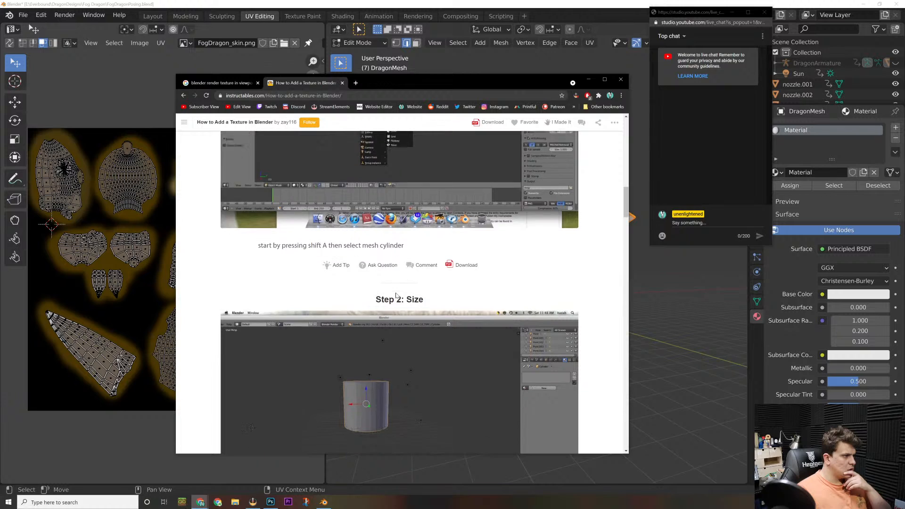
scroll(395, 295, "down", 15)
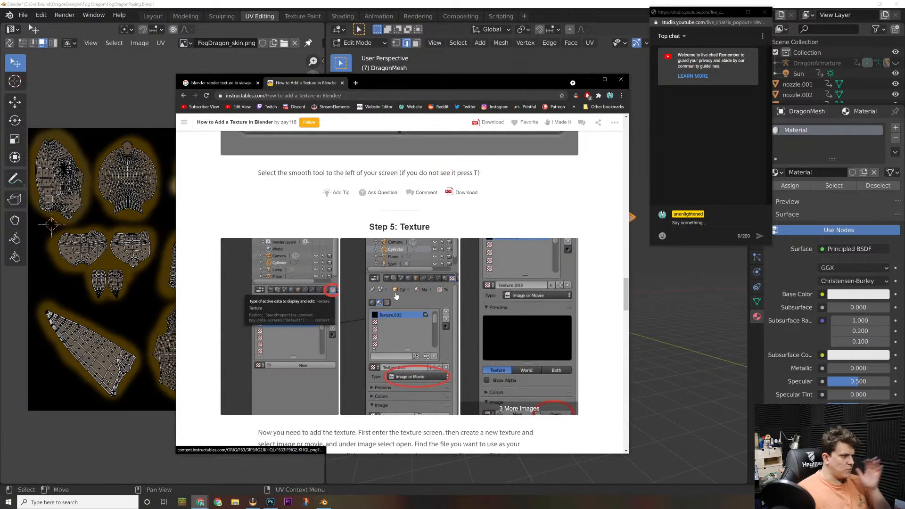
scroll(395, 295, "down", 2)
scroll(395, 295, "up", 1)
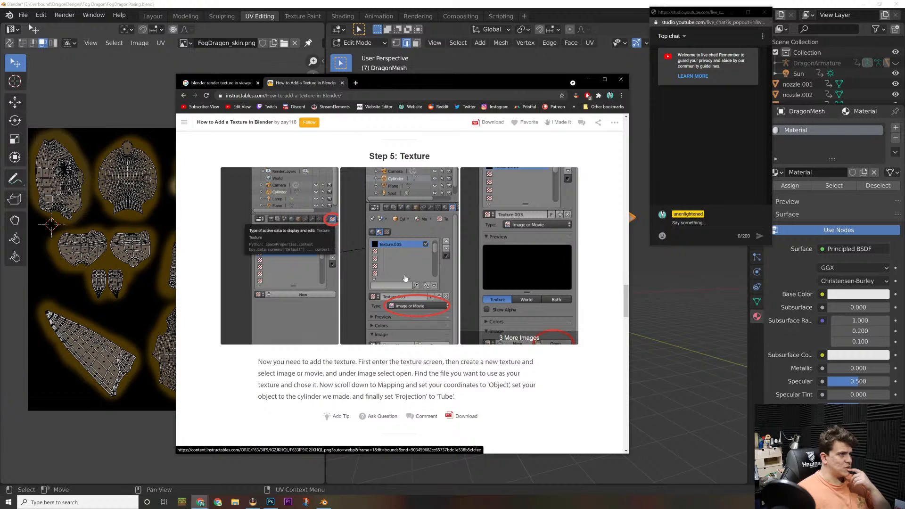
scroll(404, 279, "up", 1)
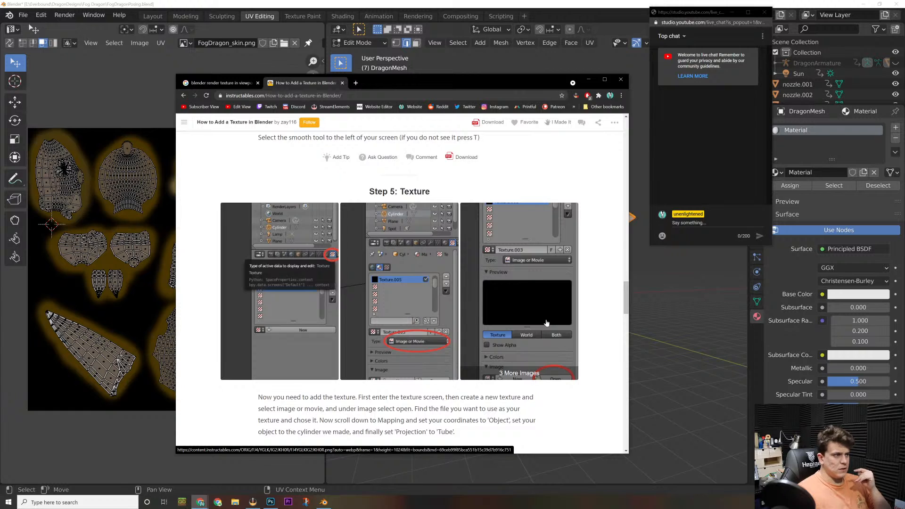
Step: Switch back to Blender, return DragonMesh to Object Mode and move the live chat window off the material settings
key("alt+Tab")
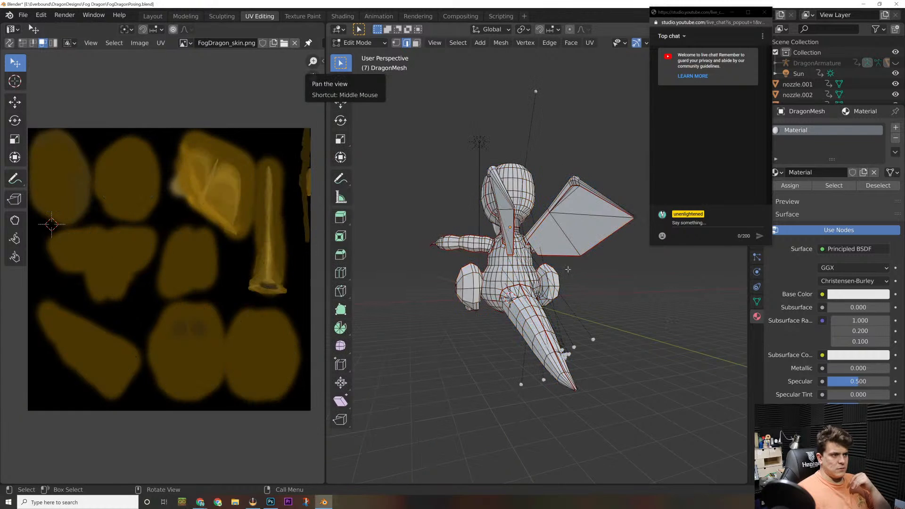
key("Tab")
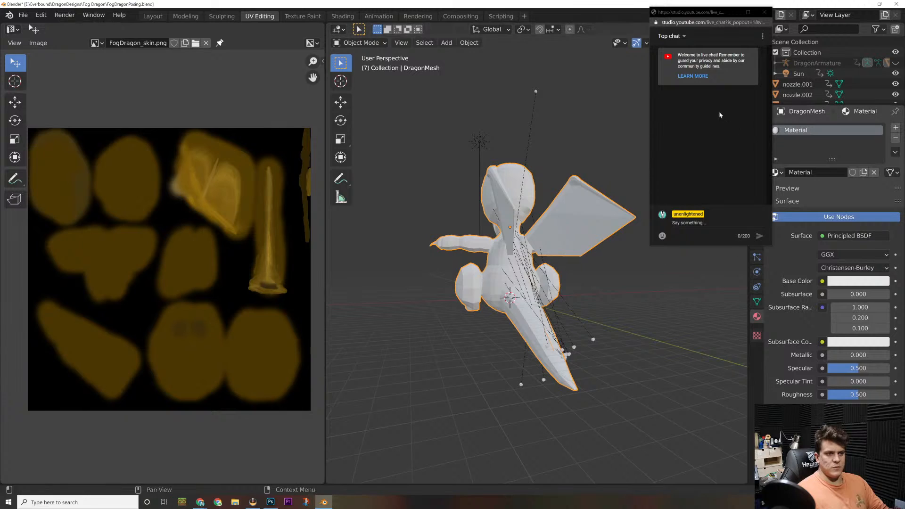
left_click_drag(712, 12, 575, 24)
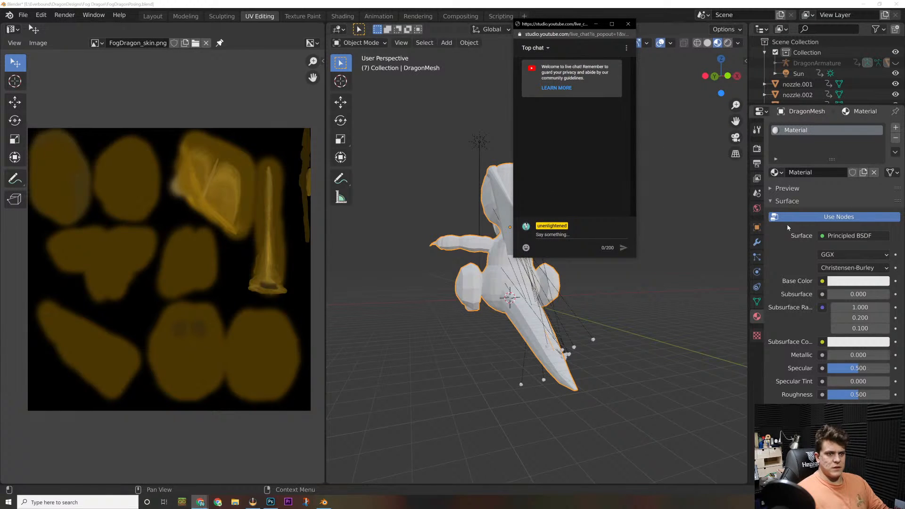
Step: Unlink the material from DragonMesh's slot and create a new brush texture
left_click(874, 173)
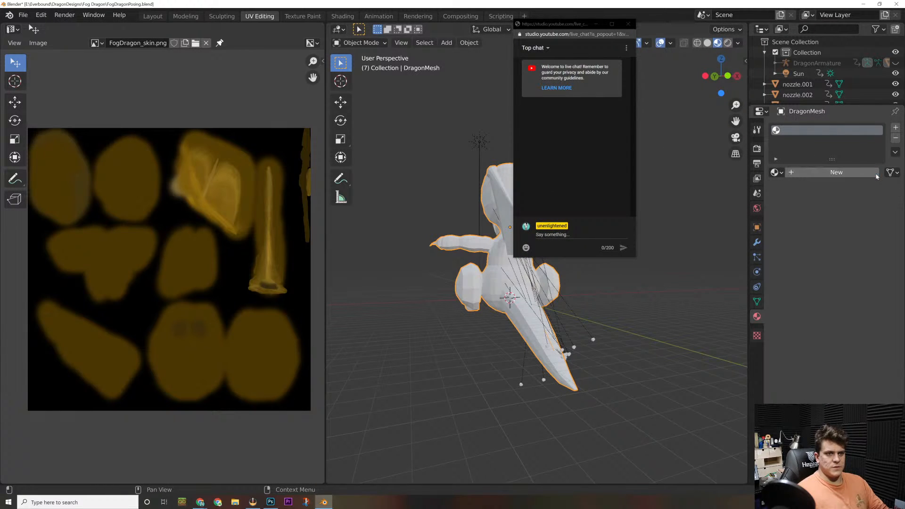
left_click(756, 335)
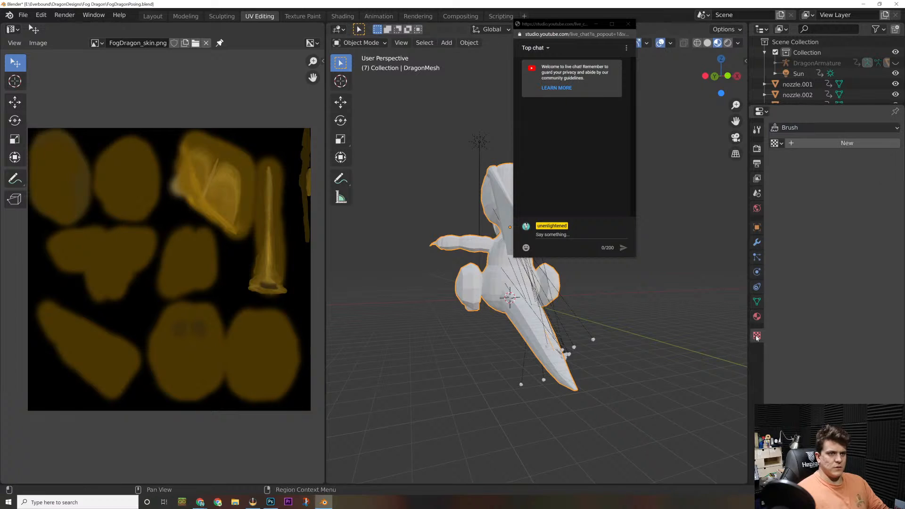
left_click(796, 143)
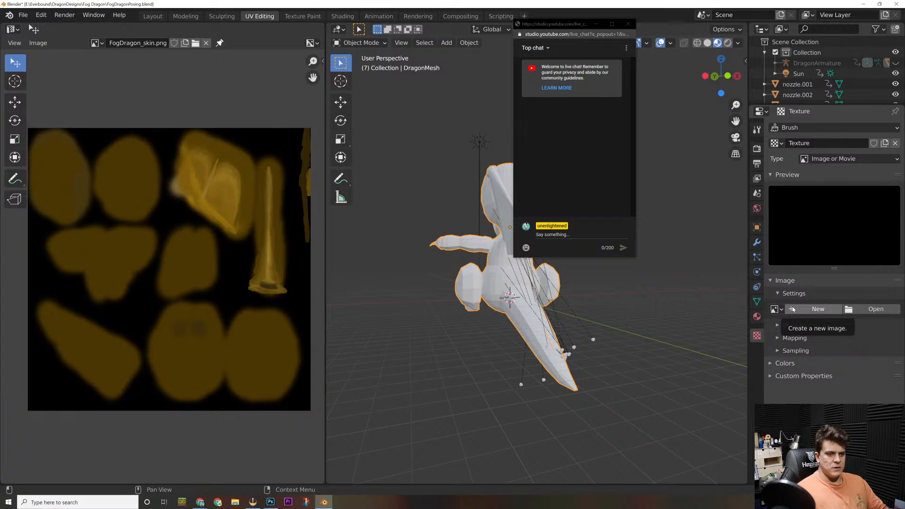
Step: Load FogDragon_skin.png from the UE_Austin folder as the new texture's image
left_click(865, 309)
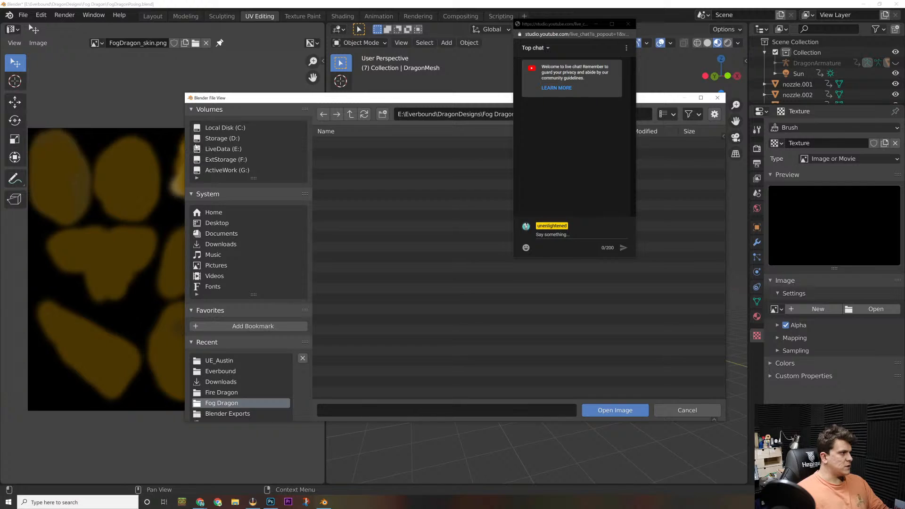
left_click(219, 360)
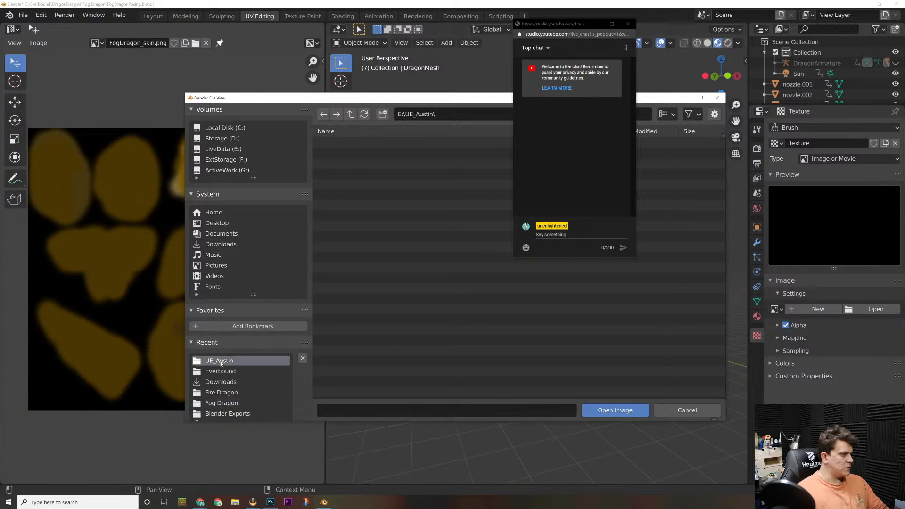
double_click(349, 153)
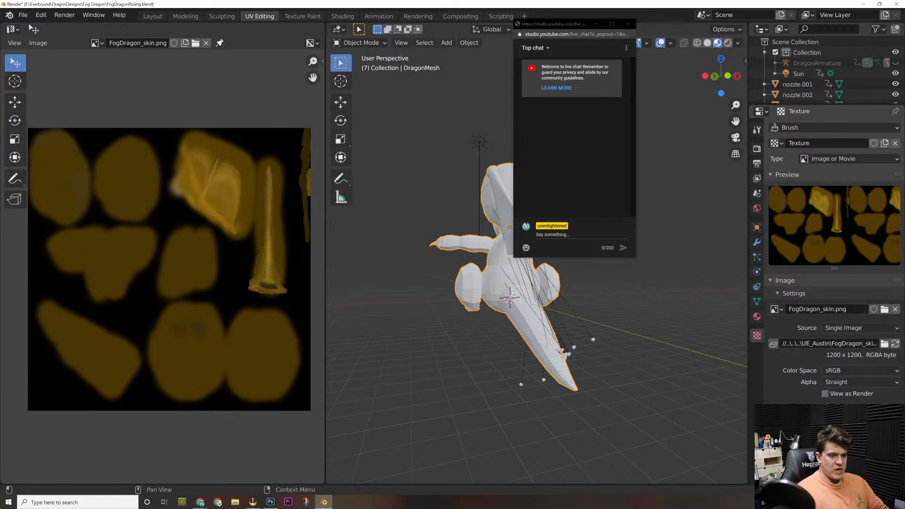
scroll(834, 283, "down", 4)
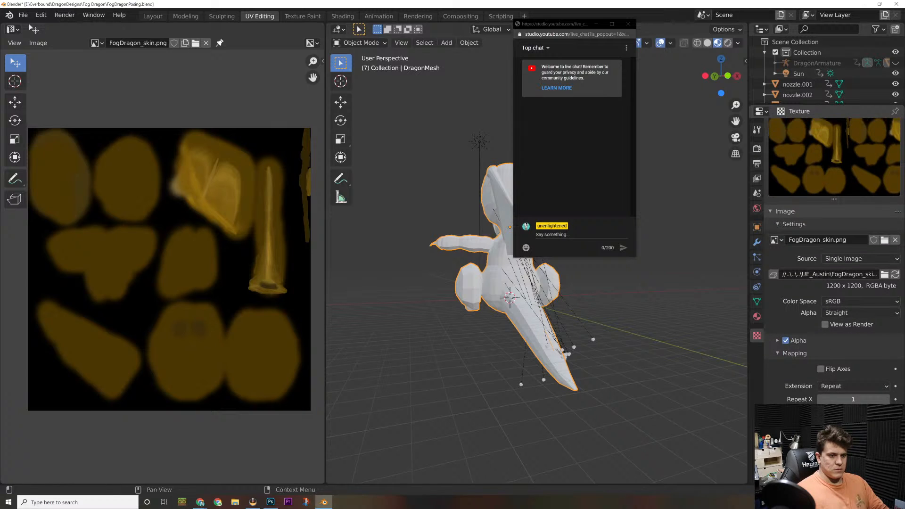
scroll(791, 383, "down", 1)
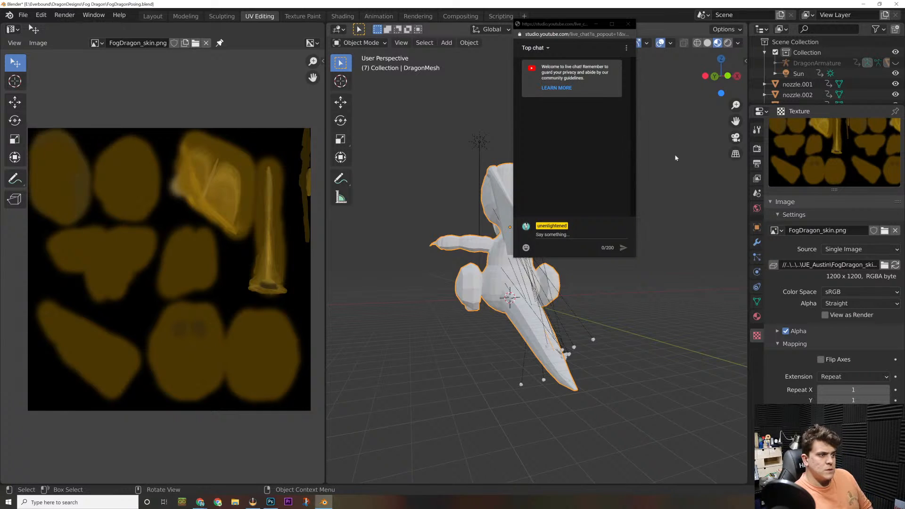
Step: Move the live chat window off the model and compare the texture's Source and Extension options with Step 5 of the Instructables article in Chrome
left_click_drag(575, 23, 369, 32)
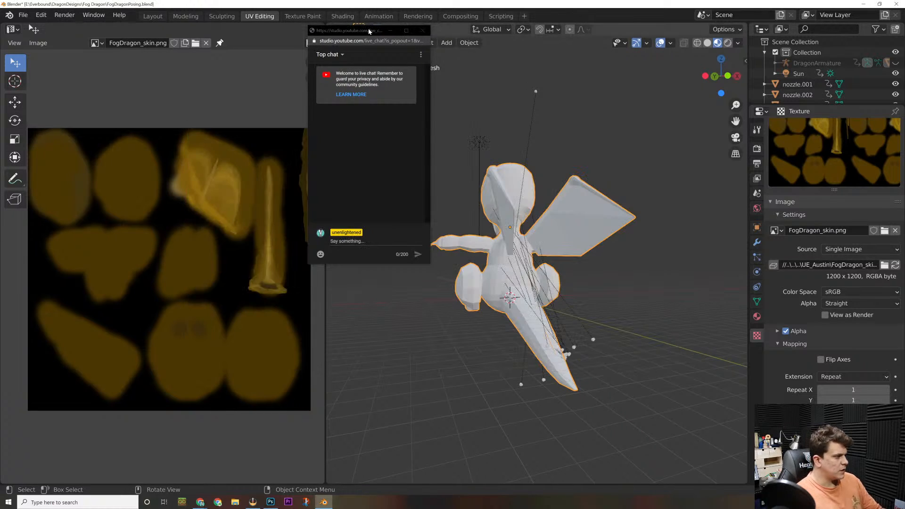
key("alt+Tab")
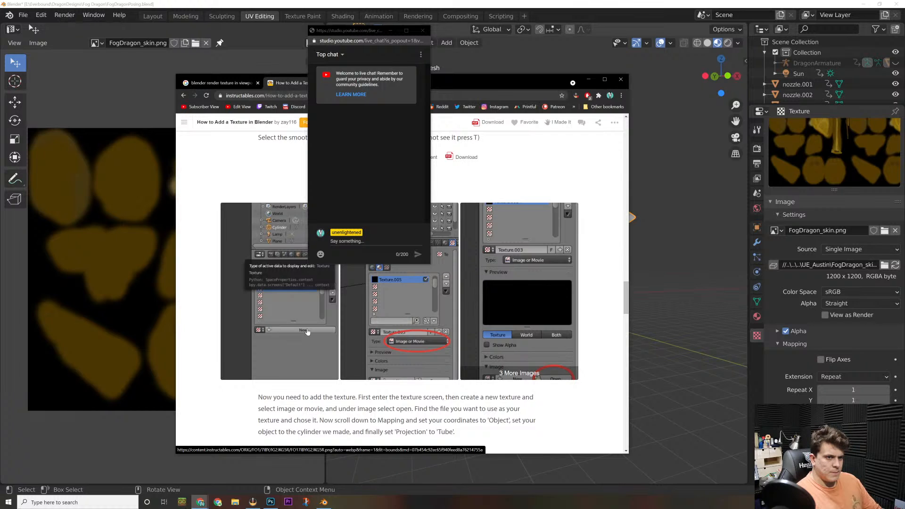
left_click(871, 249)
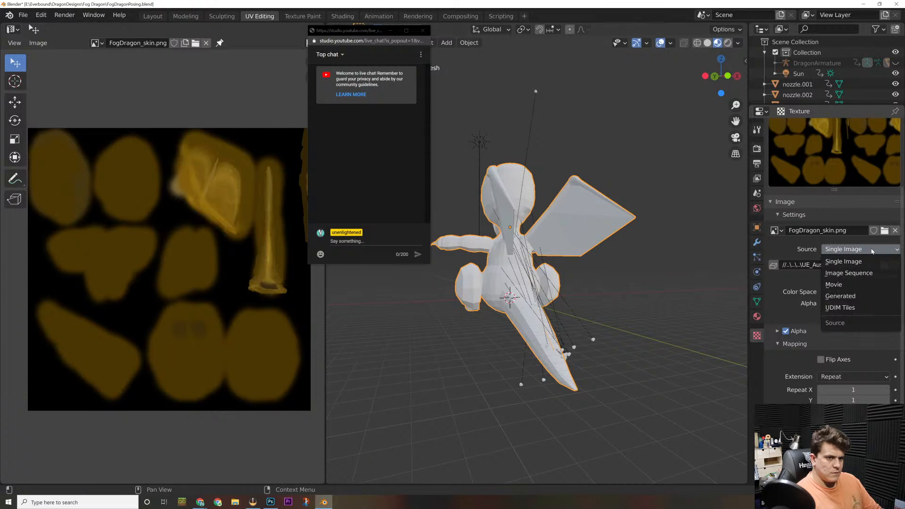
left_click(871, 252)
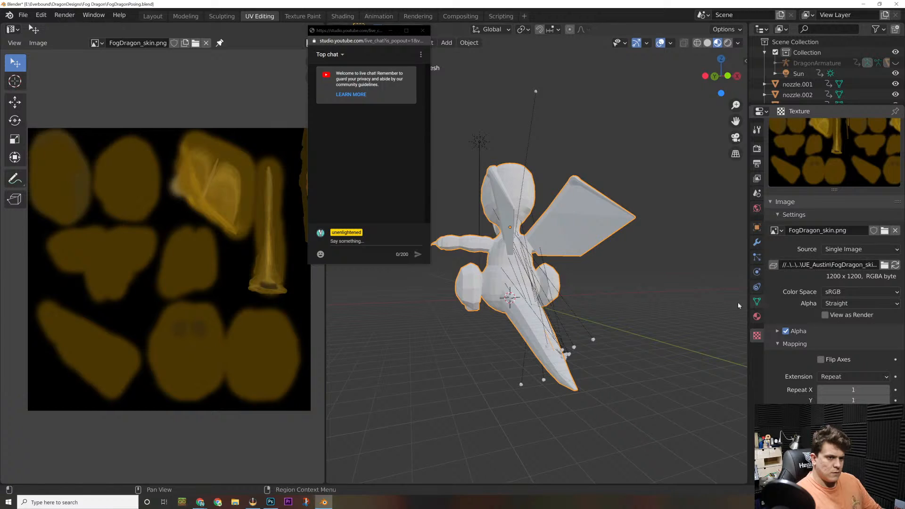
key("alt+Tab")
scroll(455, 399, "down", 3)
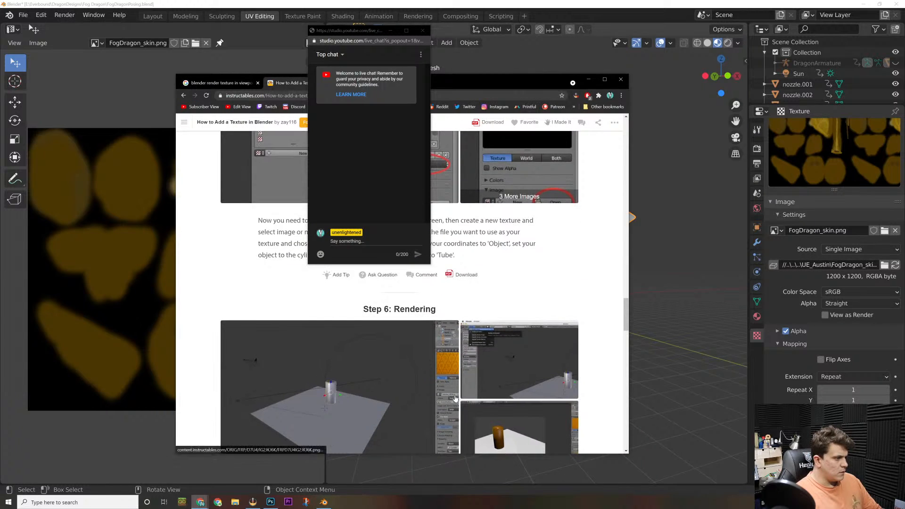
scroll(455, 399, "up", 1)
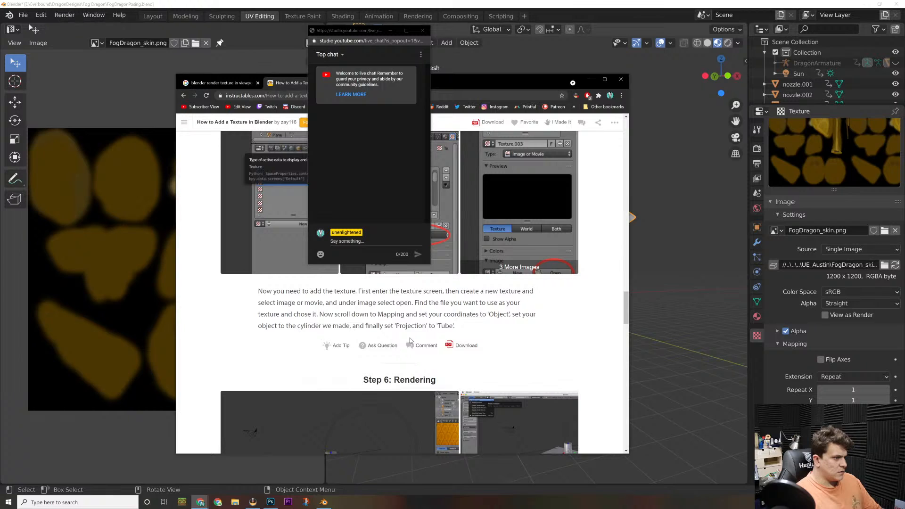
left_click(829, 377)
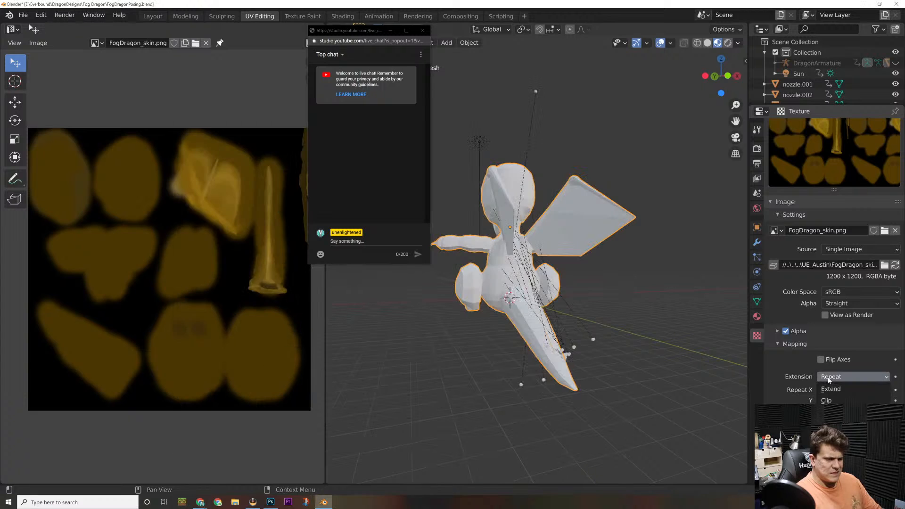
key("alt+Tab")
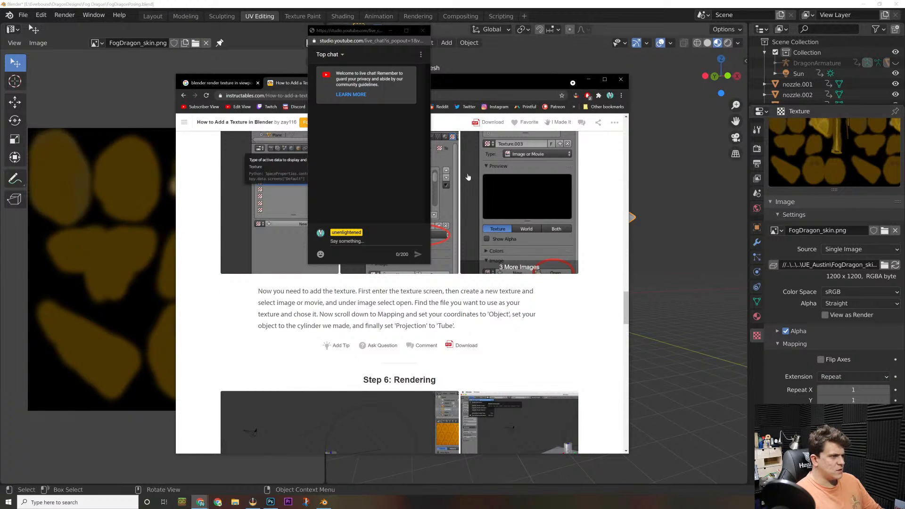
Step: Move the browser and live chat windows apart and show the remaining Step 5 images to compare with Blender's texture settings
left_click_drag(488, 85, 575, 154)
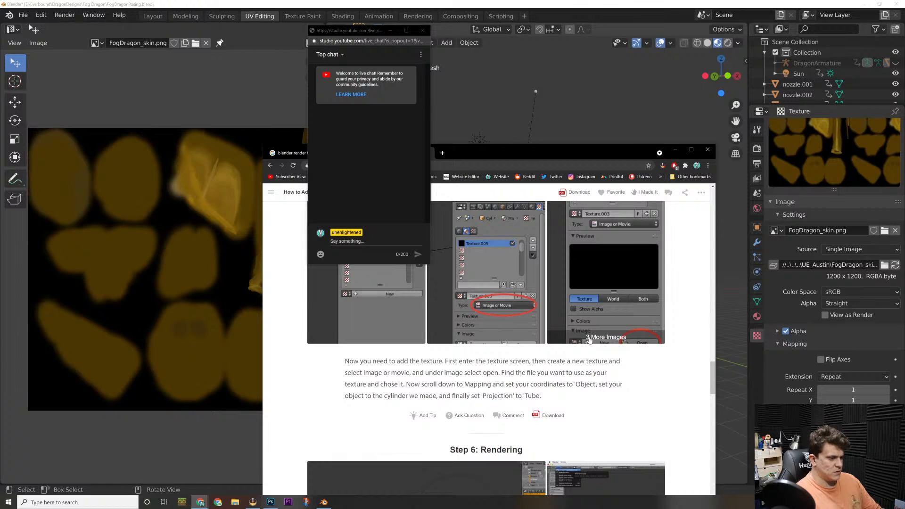
scroll(589, 340, "down", 2)
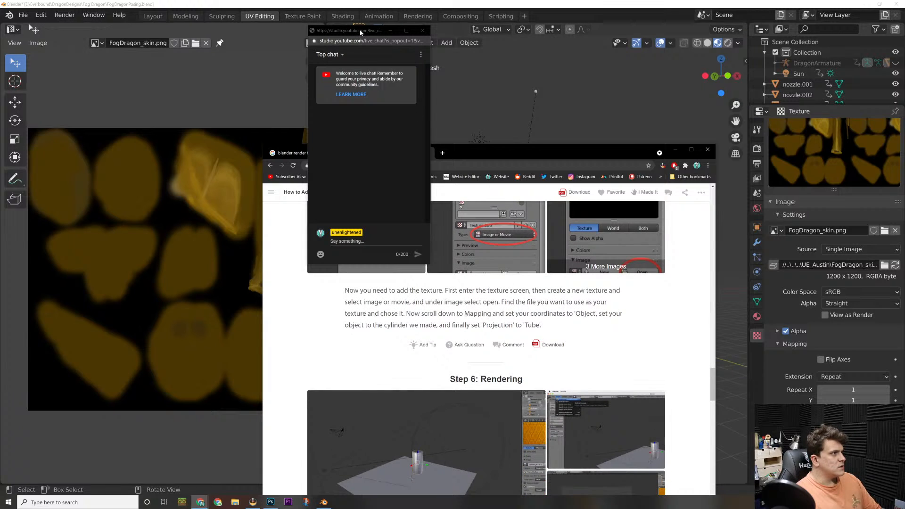
left_click_drag(360, 32, 119, 62)
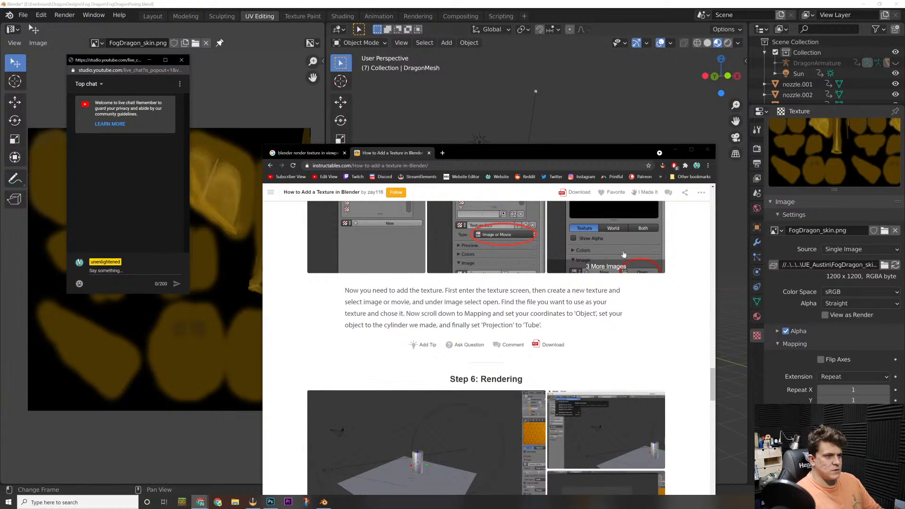
left_click(614, 267)
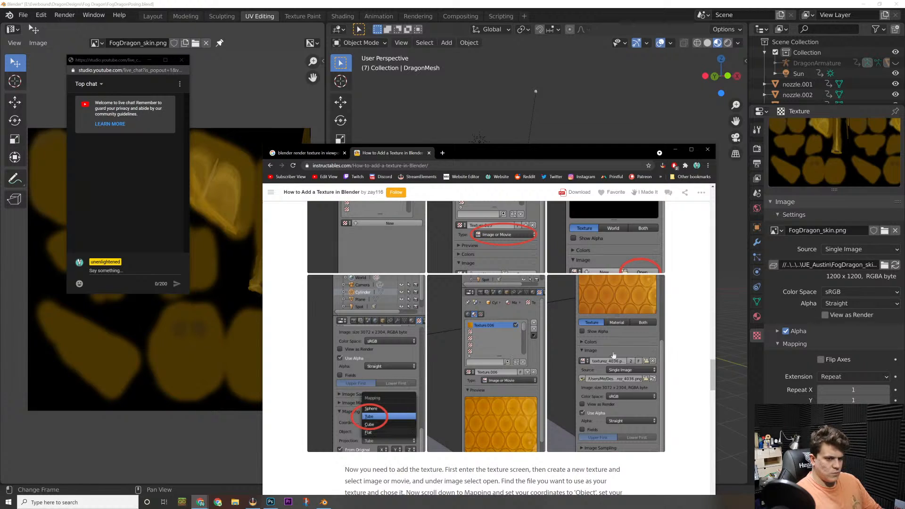
key("alt+Tab")
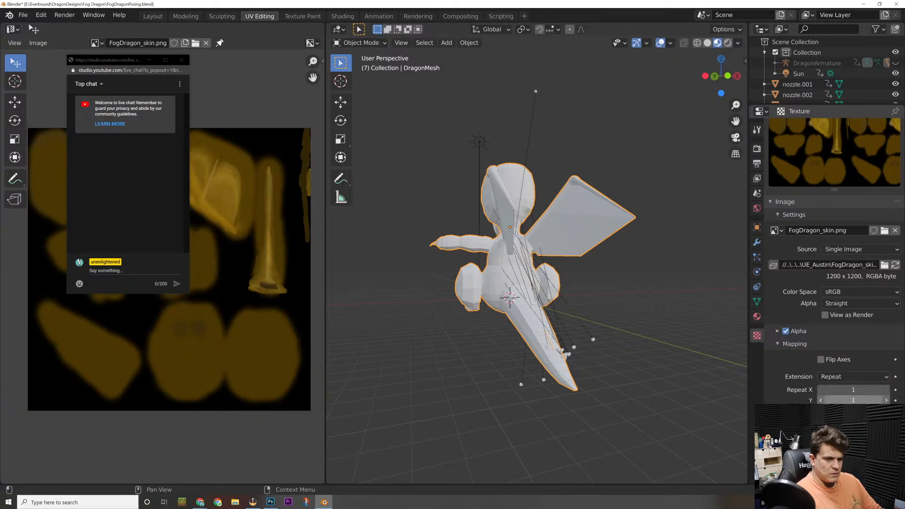
key("alt+Tab")
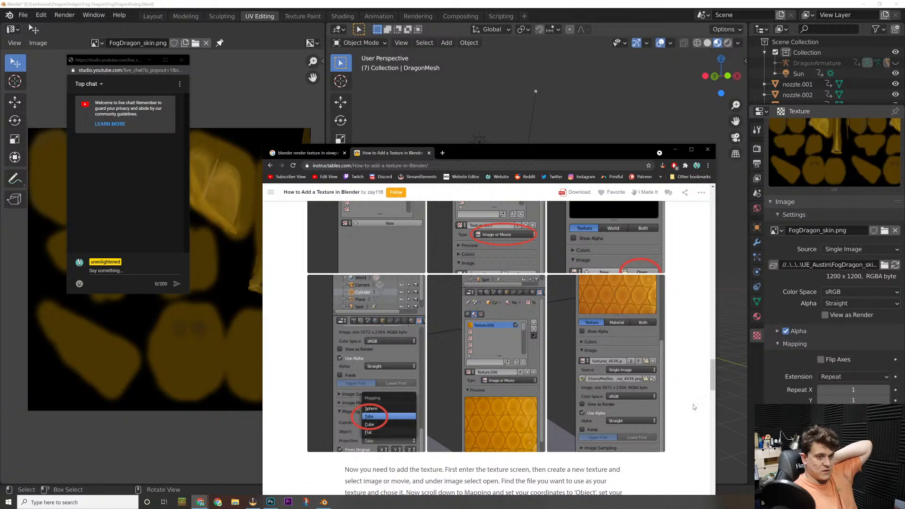
Step: Switch back to Blender to check the texture's Alpha and Color Space options, and reread the article's Step 5 mapping instructions in Chrome
left_click(777, 331)
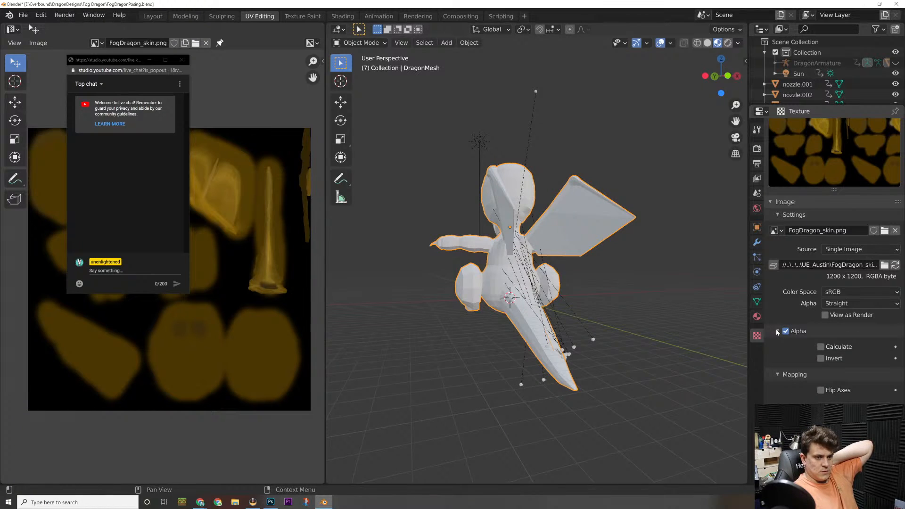
left_click(778, 331)
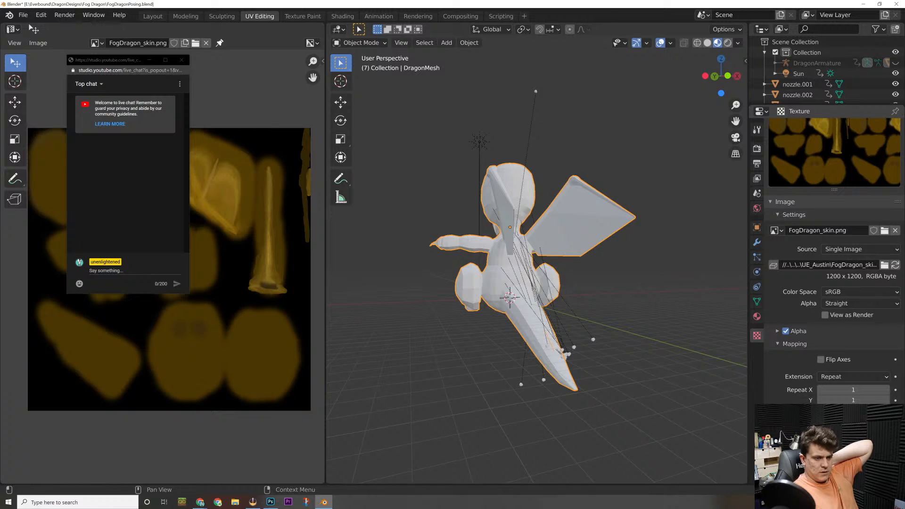
left_click(845, 304)
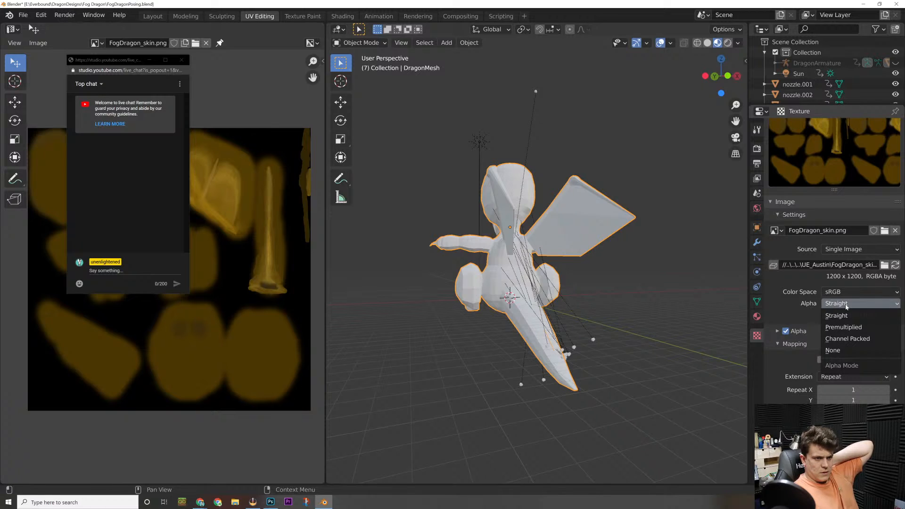
left_click(846, 298)
left_click(847, 297)
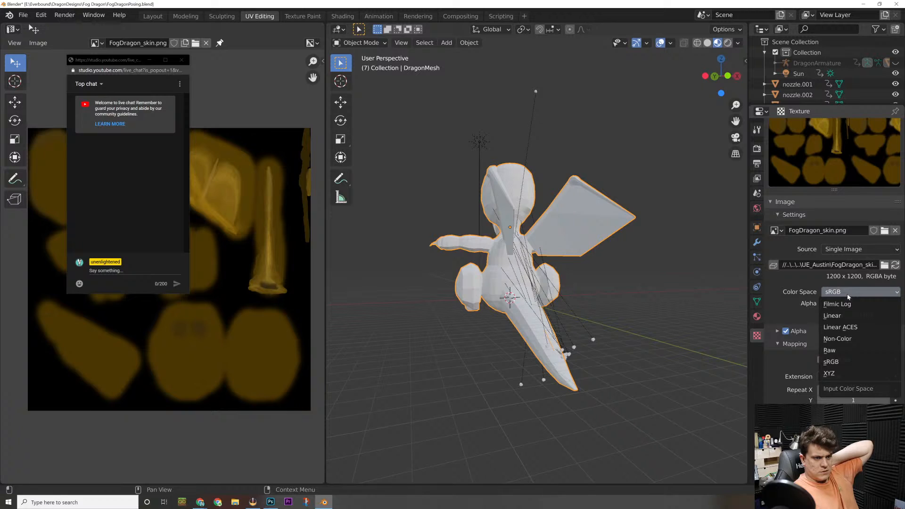
left_click(846, 293)
key("alt+Tab")
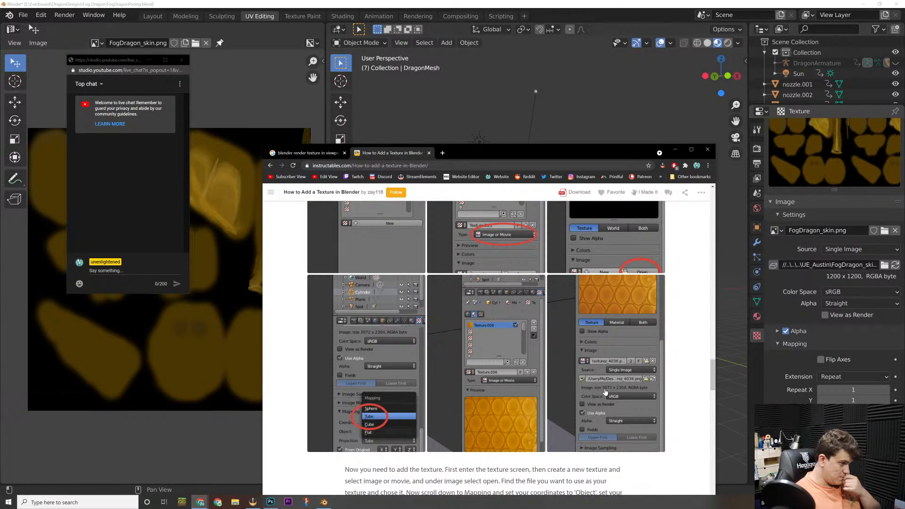
scroll(605, 391, "down", 2)
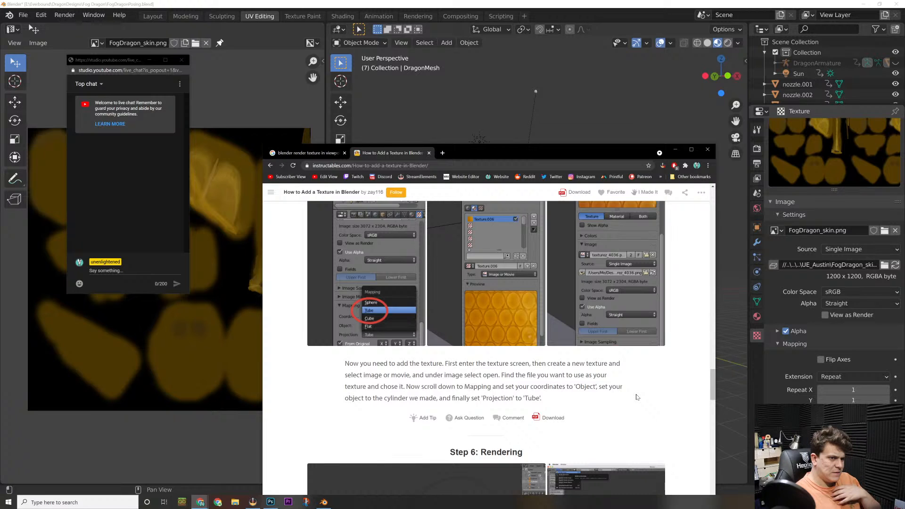
Step: Return to Blender and examine the texture's Type choices and its Image and Colors settings for the mapping options the article describes
left_click(821, 265)
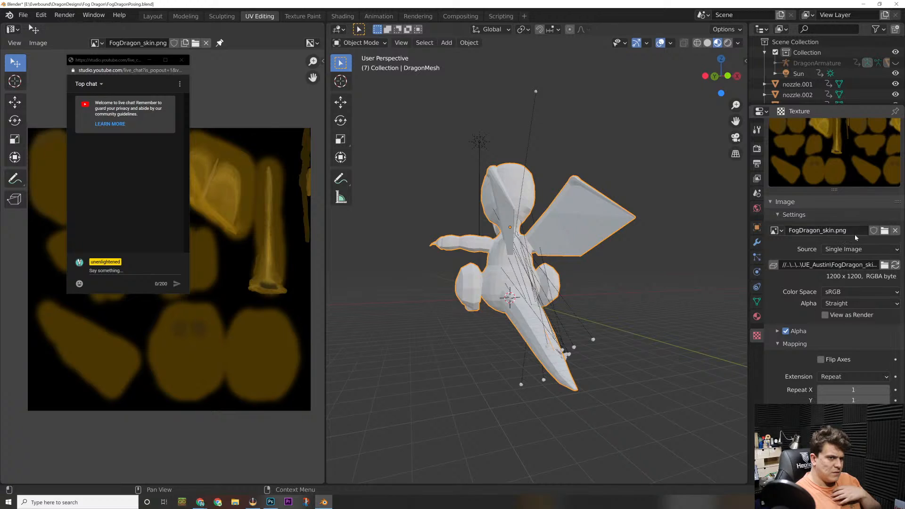
scroll(800, 239, "up", 5)
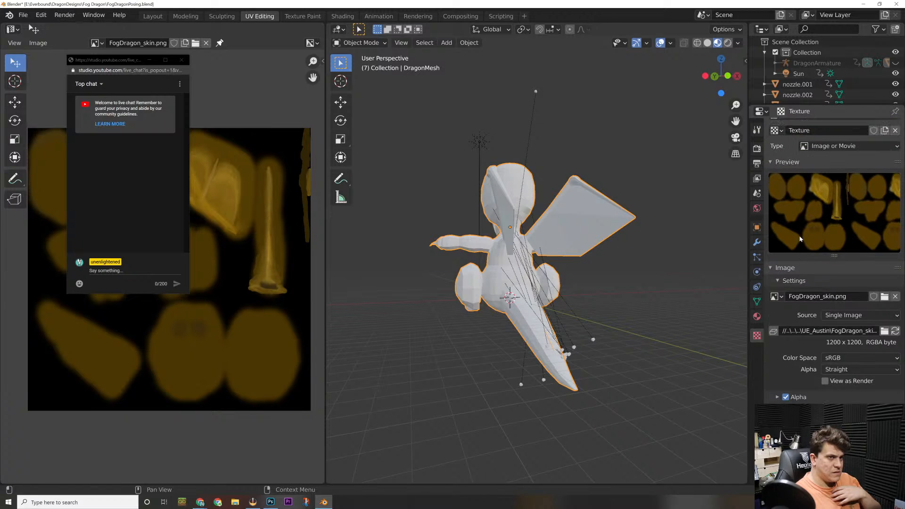
left_click(838, 160)
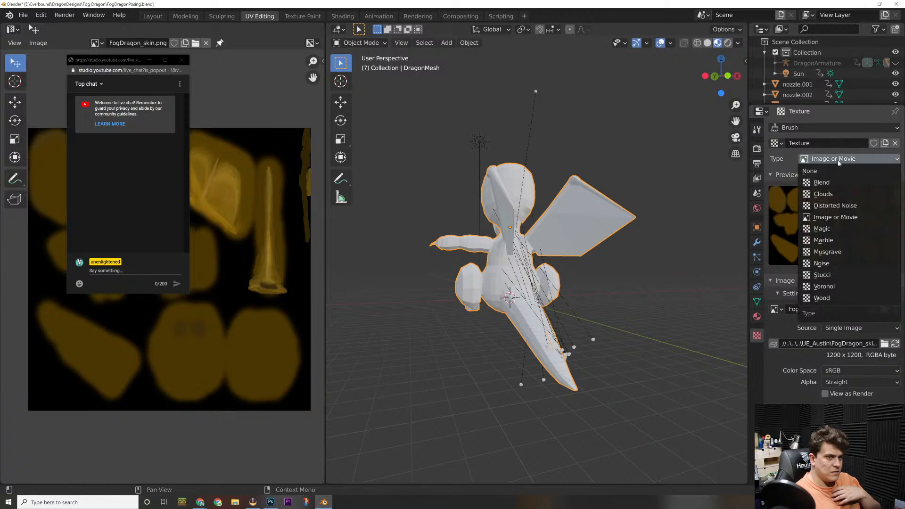
left_click(837, 160)
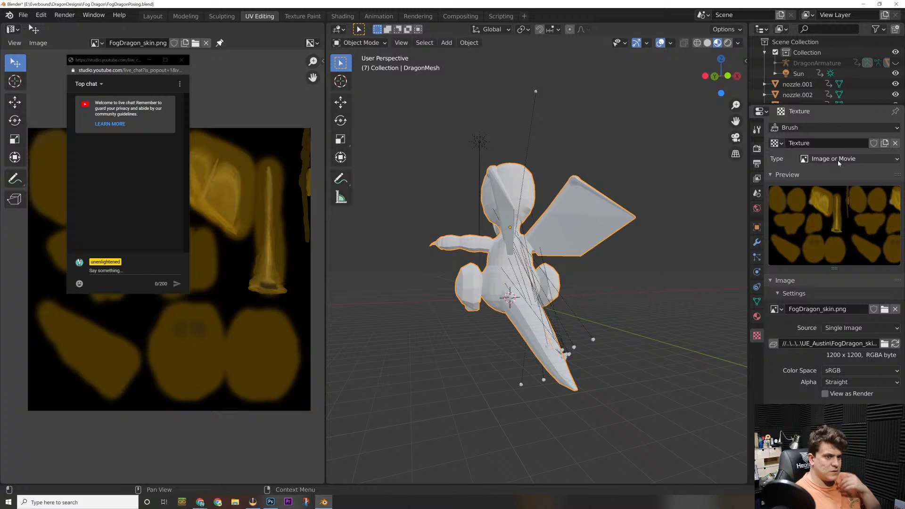
left_click(770, 281)
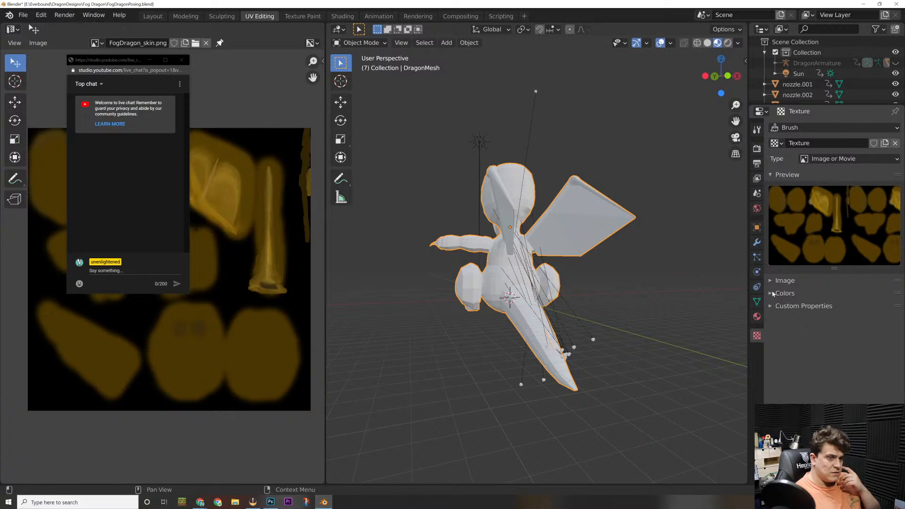
left_click(772, 293)
left_click(771, 292)
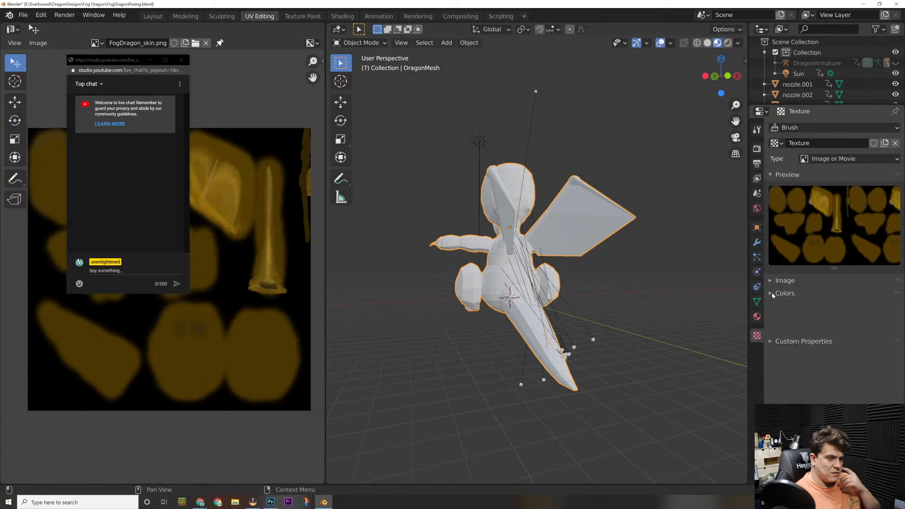
left_click(768, 280)
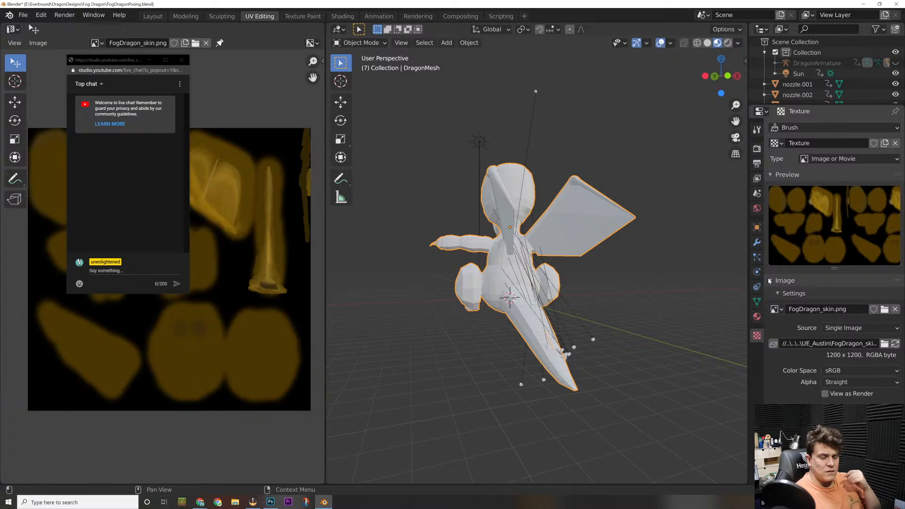
Step: Check which textures are available for the brush, review the Image settings, and collapse the Preview and Image sections
left_click(768, 280)
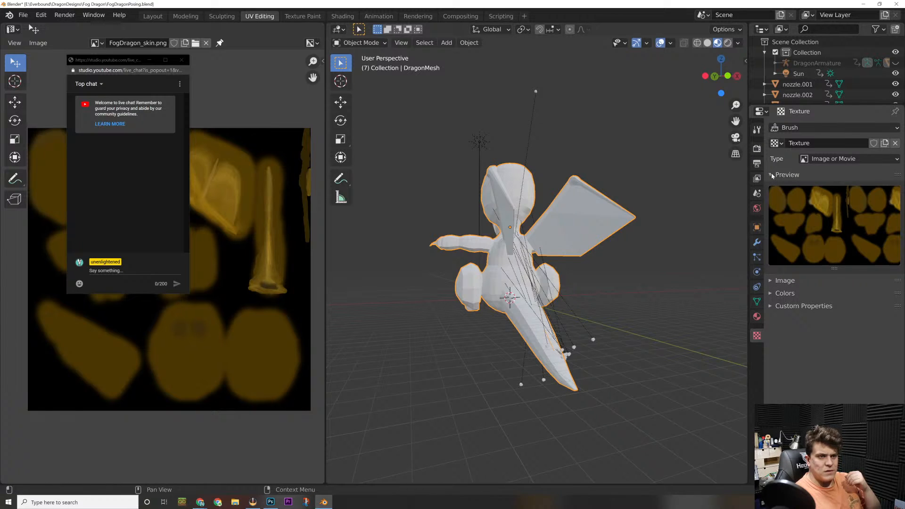
left_click(777, 144)
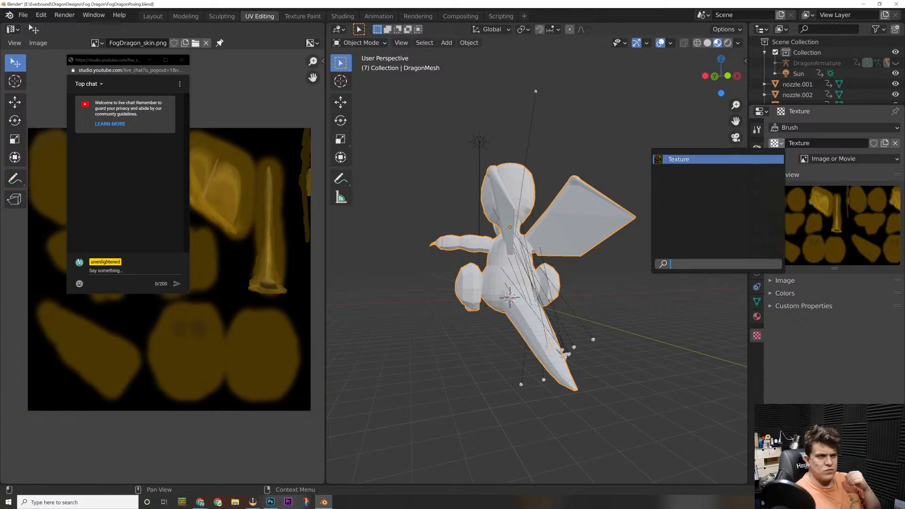
key("Escape")
left_click(767, 174)
left_click(772, 188)
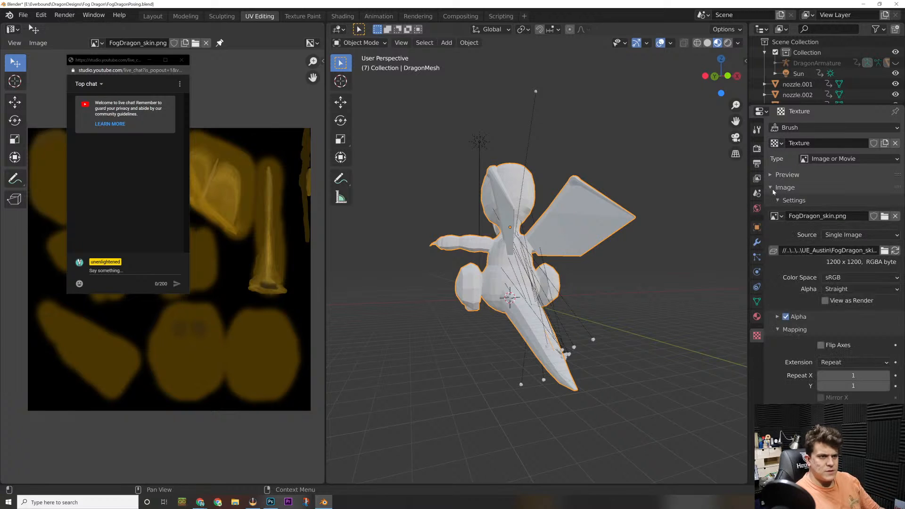
left_click(771, 187)
Step: Consult Step 5 of the Instructables article in Chrome, return to Blender and collapse the texture's image Settings and Mapping subsections
key("alt+Tab")
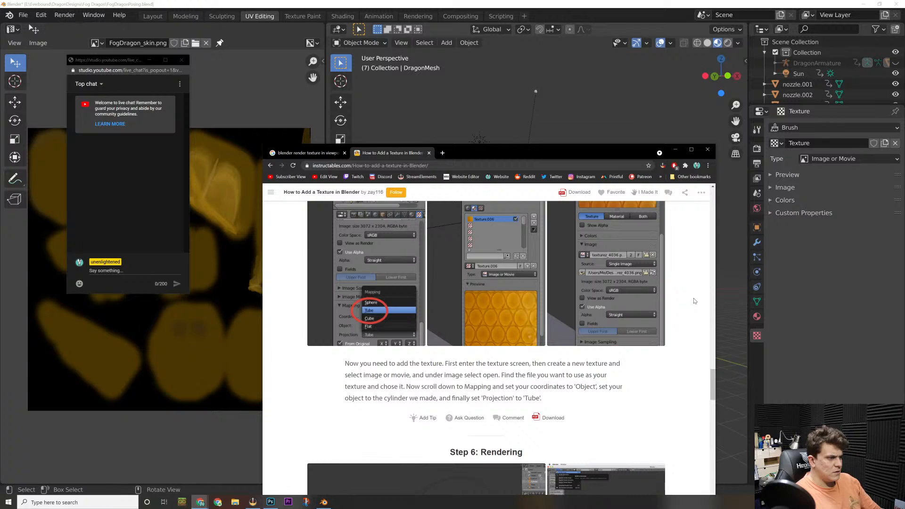
left_click(772, 189)
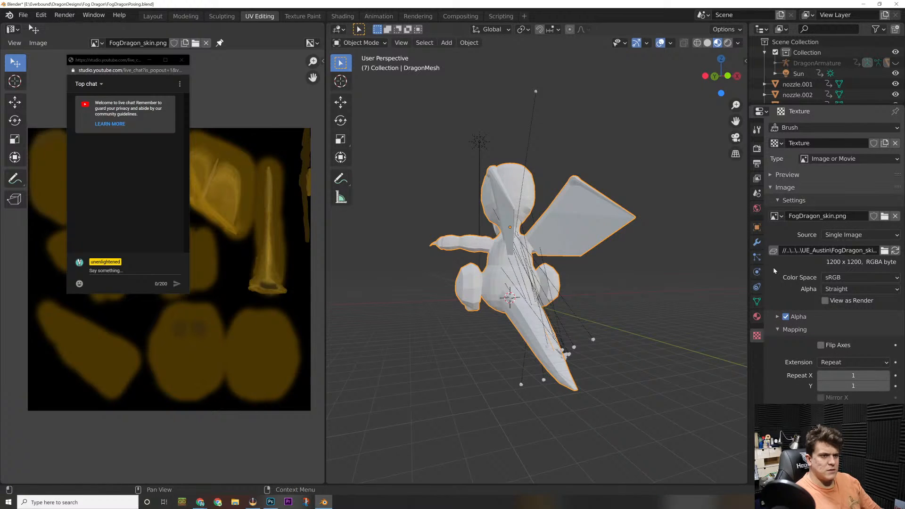
left_click(777, 200)
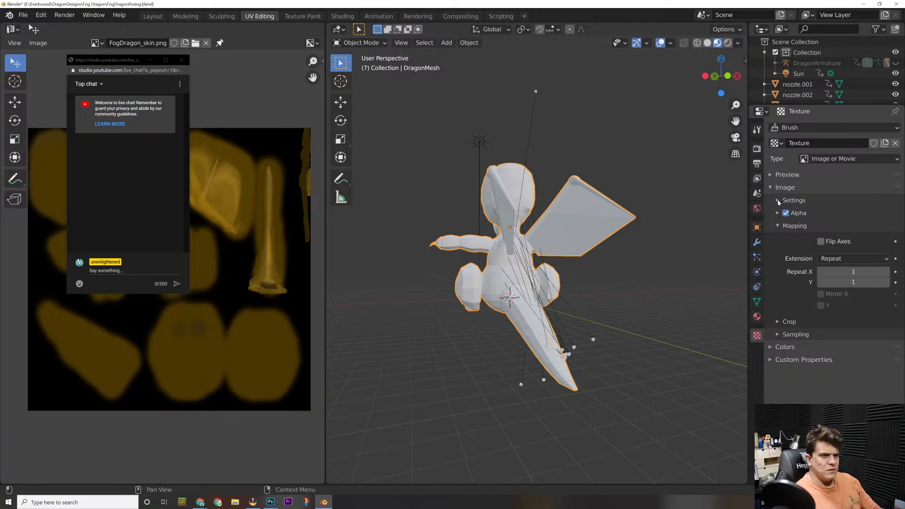
left_click(778, 225)
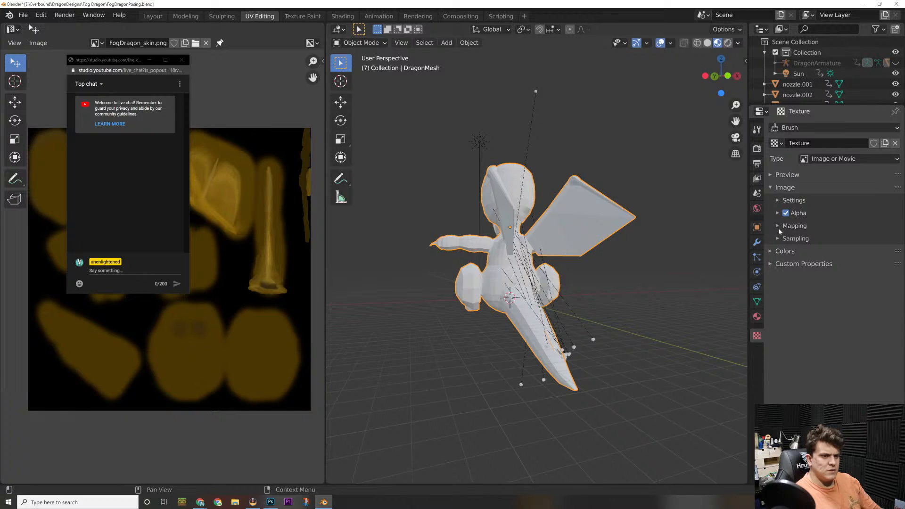
Step: Reread the article's mapping instructions in Chrome and compare them with the Extension and Crop options under the texture's Mapping in Blender
key("alt+Tab")
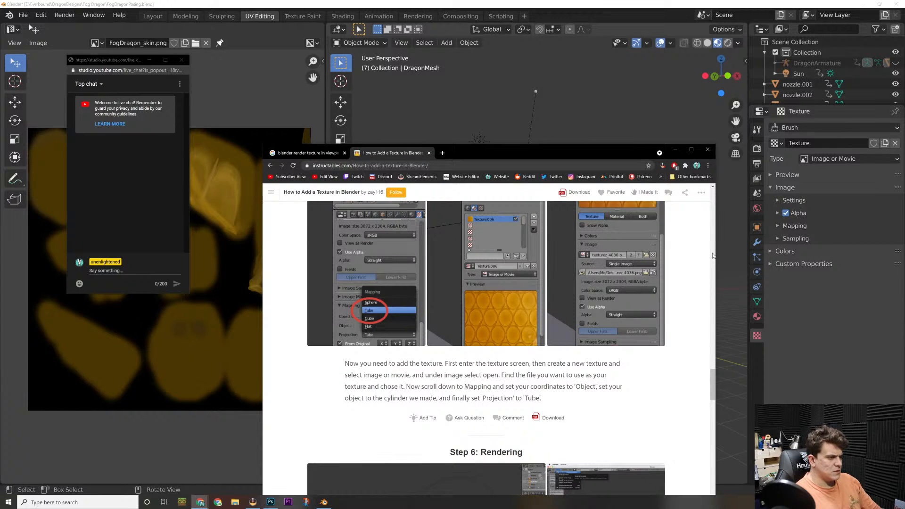
scroll(556, 372, "down", 3)
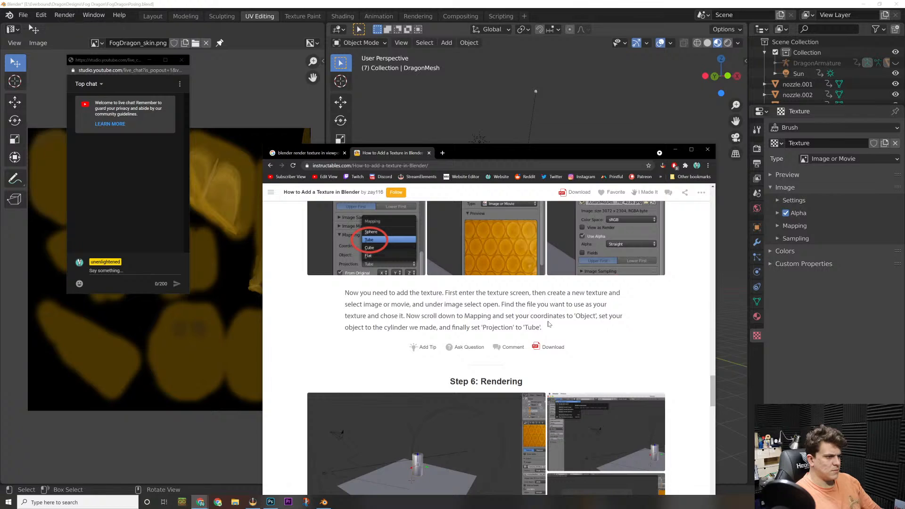
left_click(779, 226)
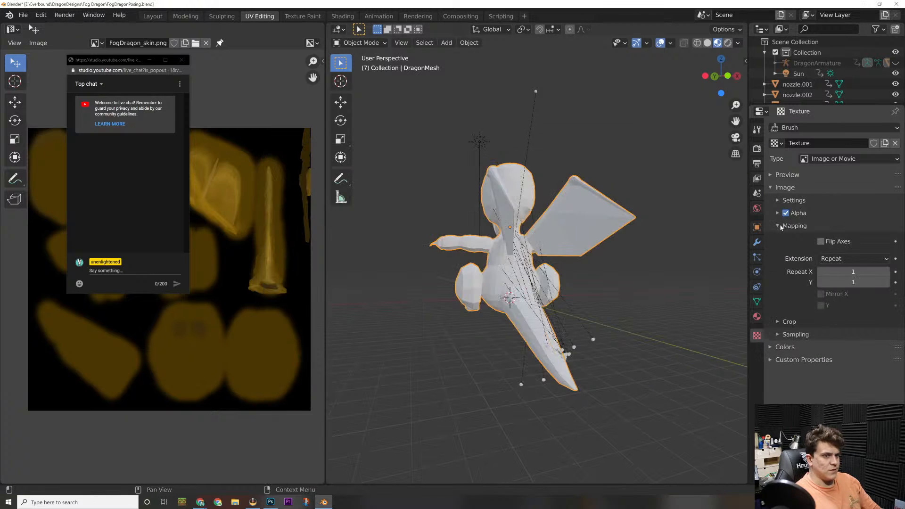
left_click(855, 259)
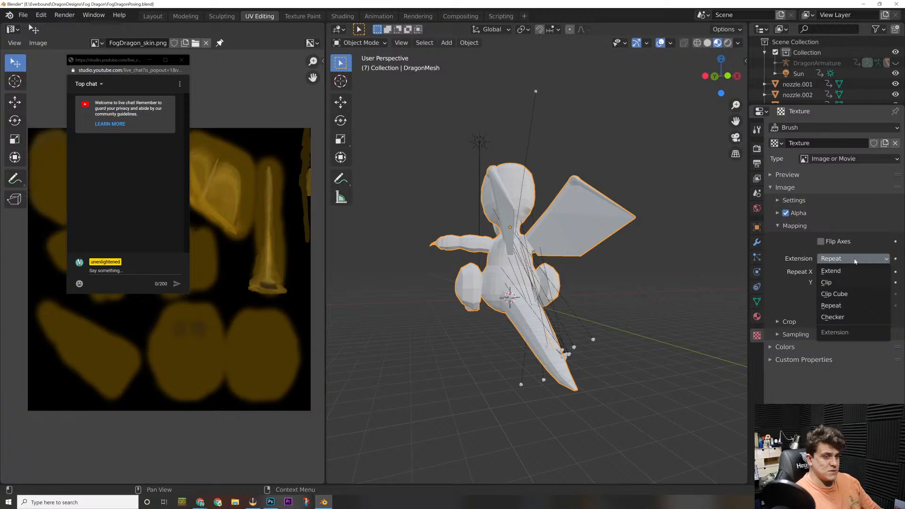
left_click(825, 256)
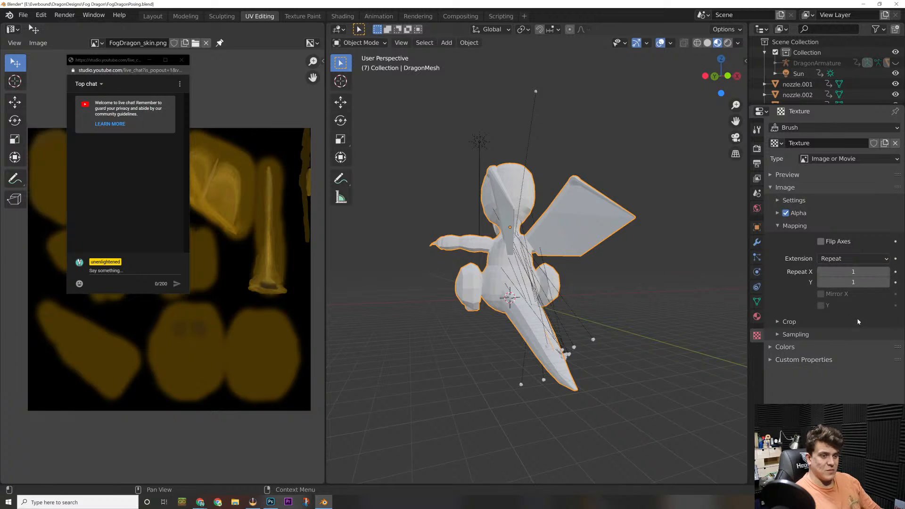
left_click(787, 323)
left_click(784, 323)
Step: Switch to Chrome, return to the Google results and search for "blender apply 2d texture to mesh 2.9"
key("alt+Tab")
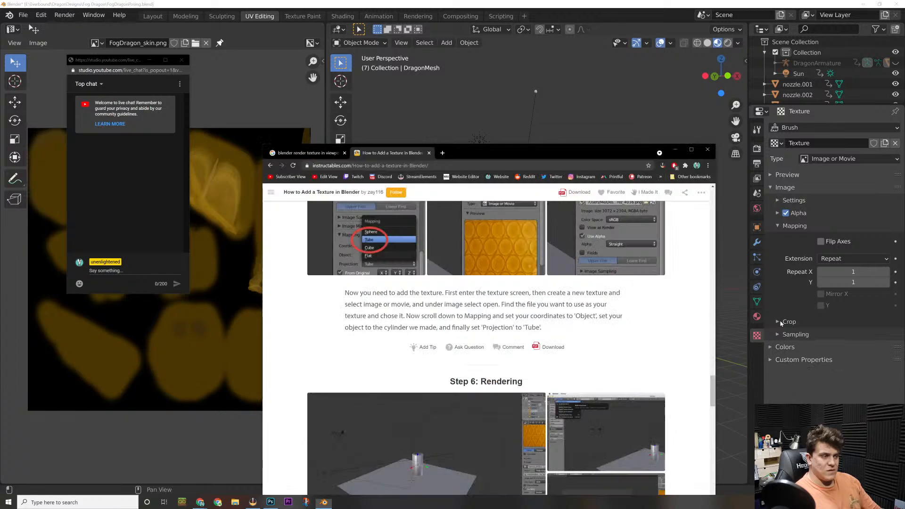
left_click(270, 165)
scroll(485, 330, "up", 10)
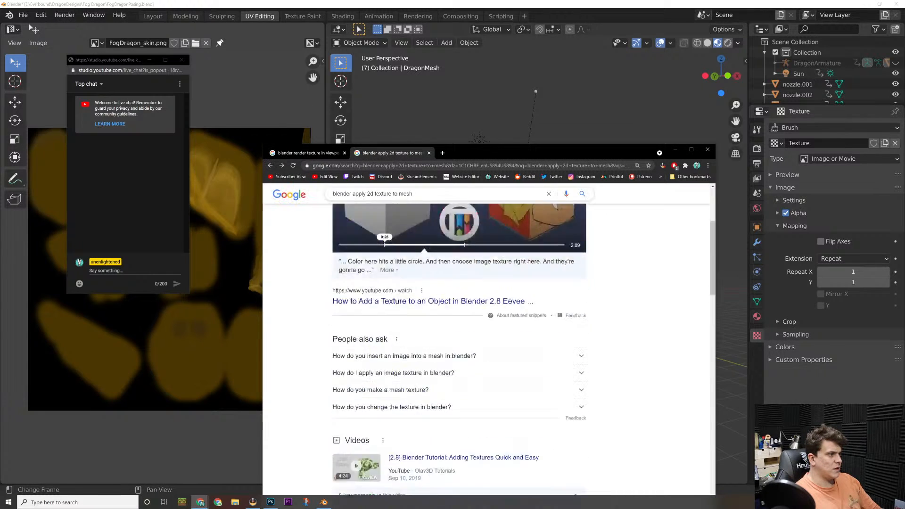
left_click(423, 202)
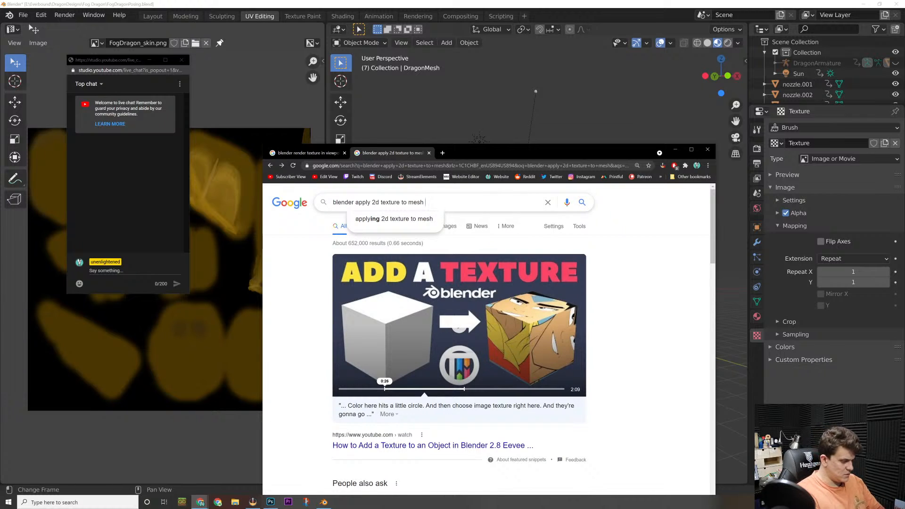
type("2.9")
key("Return")
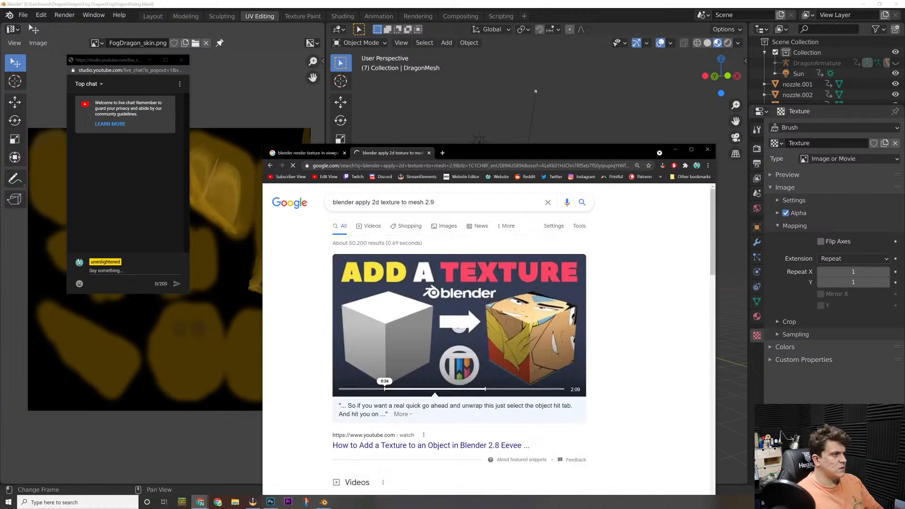
scroll(426, 388, "down", 10)
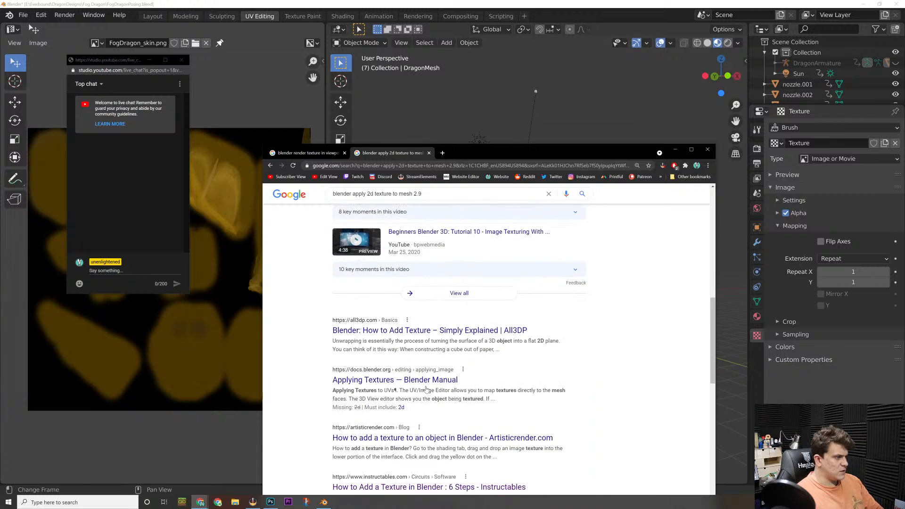
Step: Open the All3DP article on adding texture in Blender, pausing AdBlock once for the site and dismissing the cookie notice
left_click(425, 332)
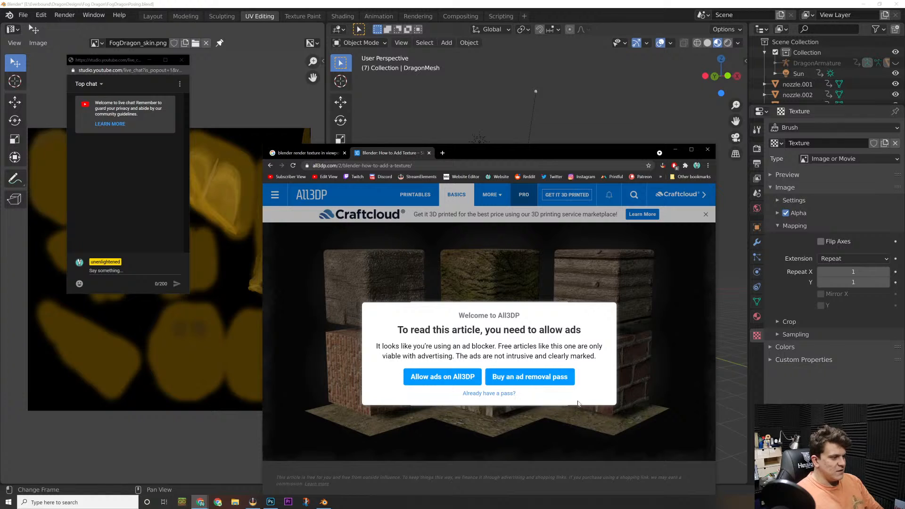
left_click(434, 375)
left_click(578, 262)
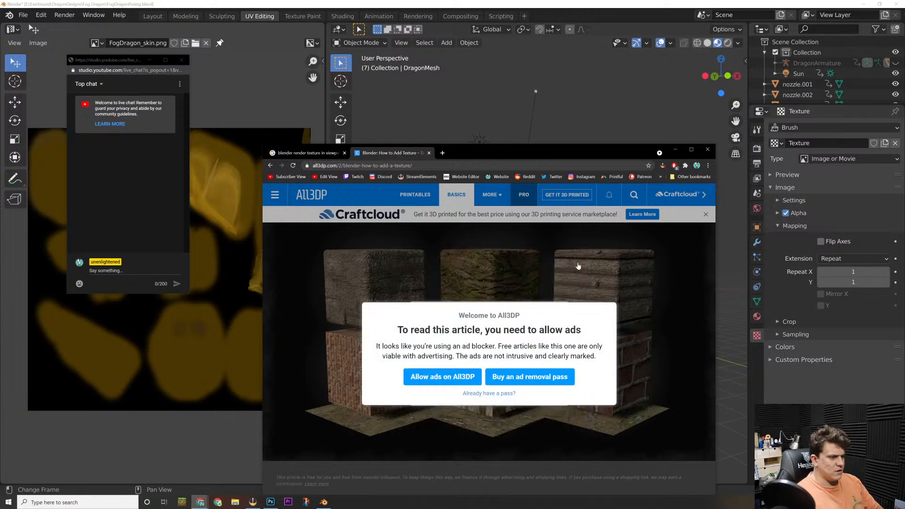
left_click(674, 166)
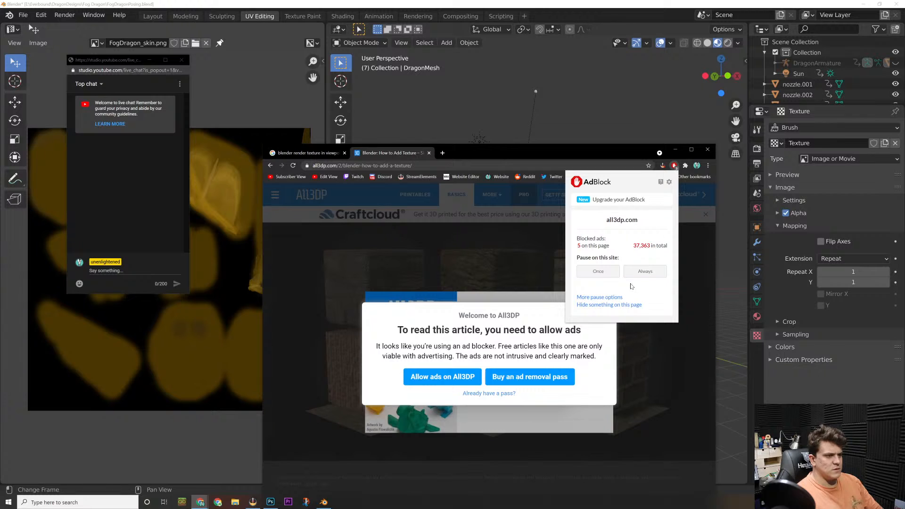
left_click(610, 276)
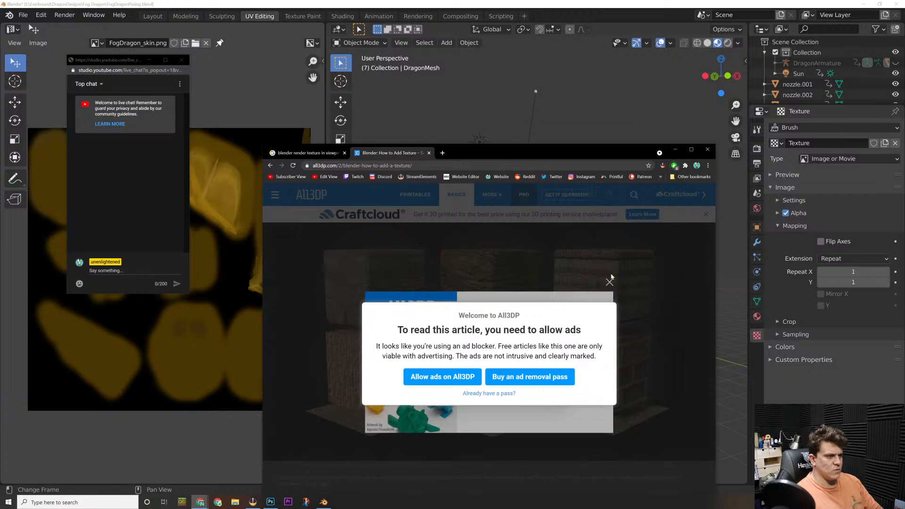
left_click(458, 382)
left_click(490, 437)
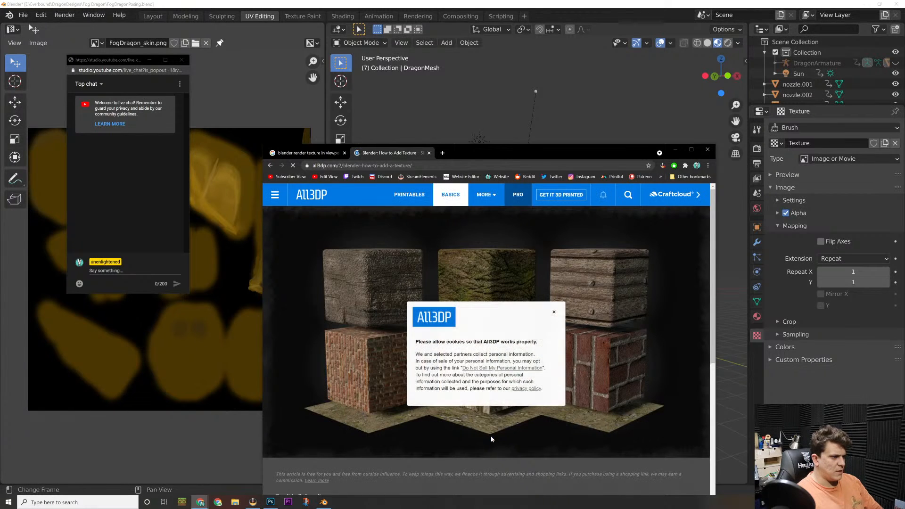
left_click(556, 312)
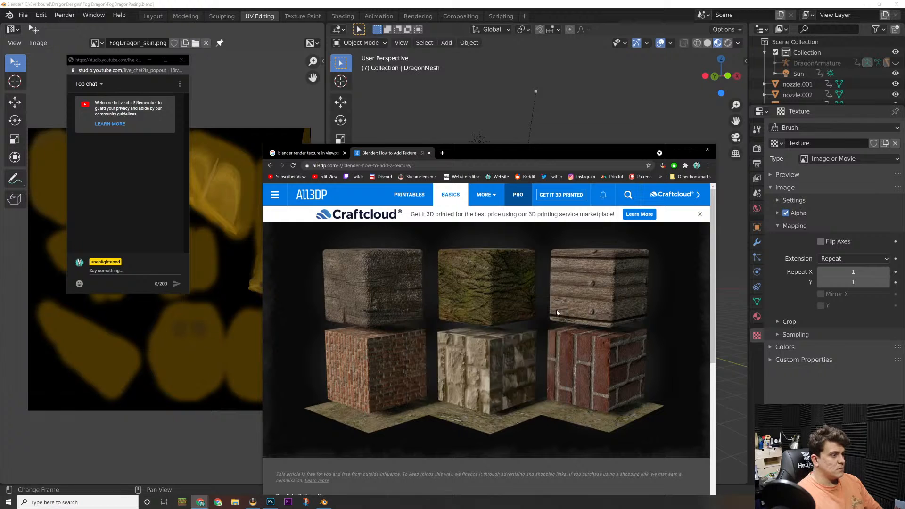
Step: Read the All3DP article from its introduction through the instructions of Step One: Creating a New Material
scroll(556, 313, "down", 4)
scroll(556, 312, "down", 5)
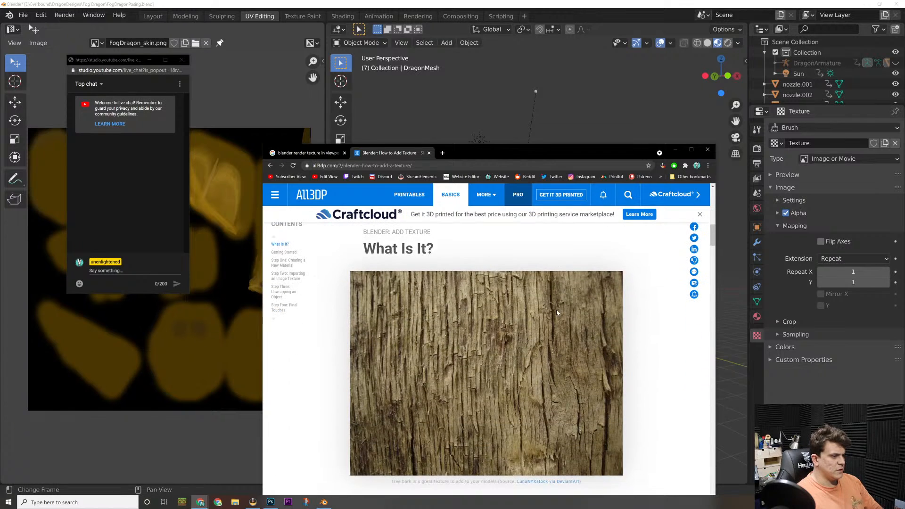
scroll(557, 312, "up", 2)
scroll(556, 313, "down", 1)
scroll(556, 313, "down", 2)
scroll(555, 309, "down", 3)
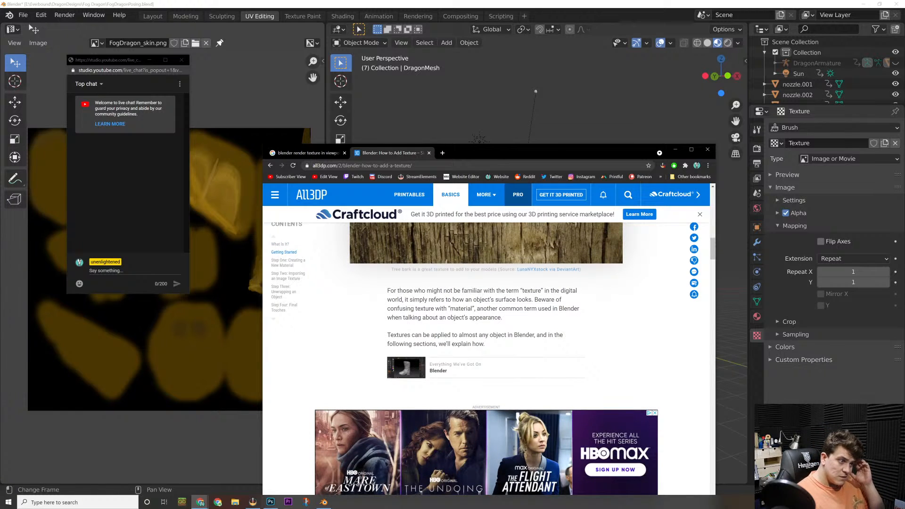
scroll(556, 313, "down", 9)
scroll(557, 313, "down", 3)
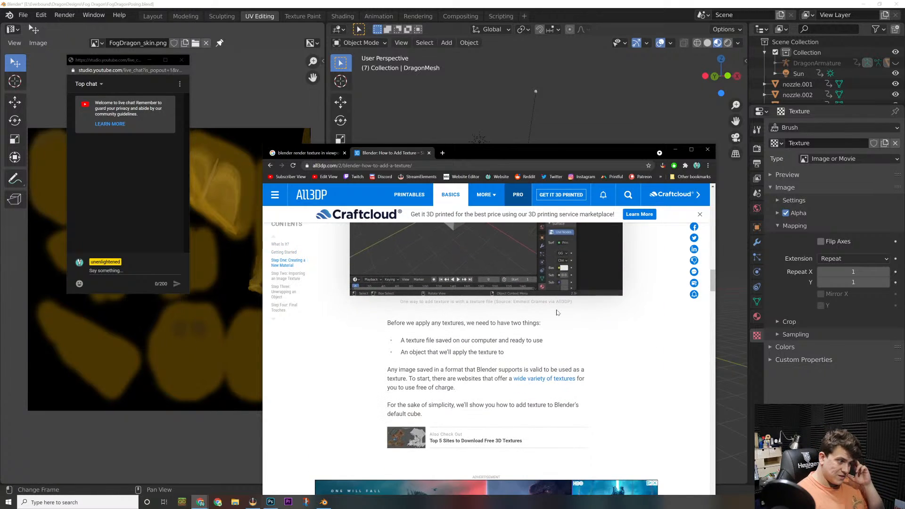
scroll(562, 319, "down", 10)
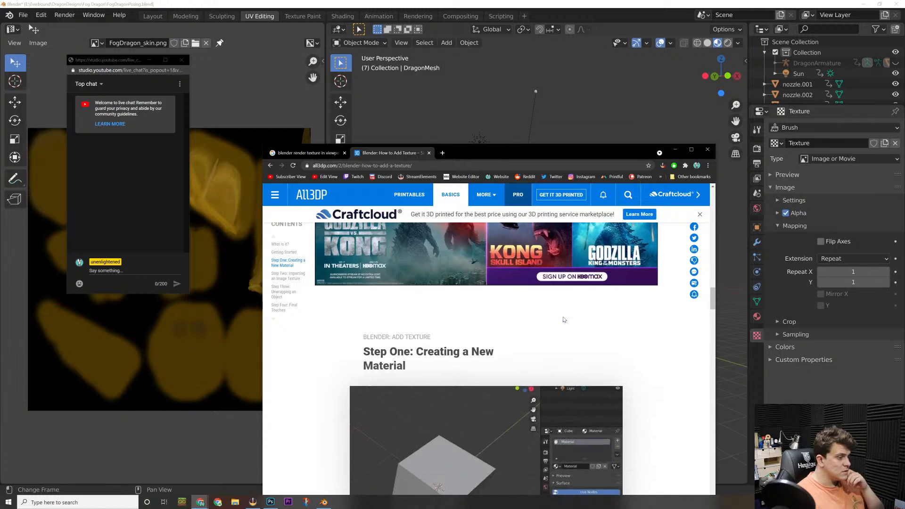
scroll(564, 319, "up", 1)
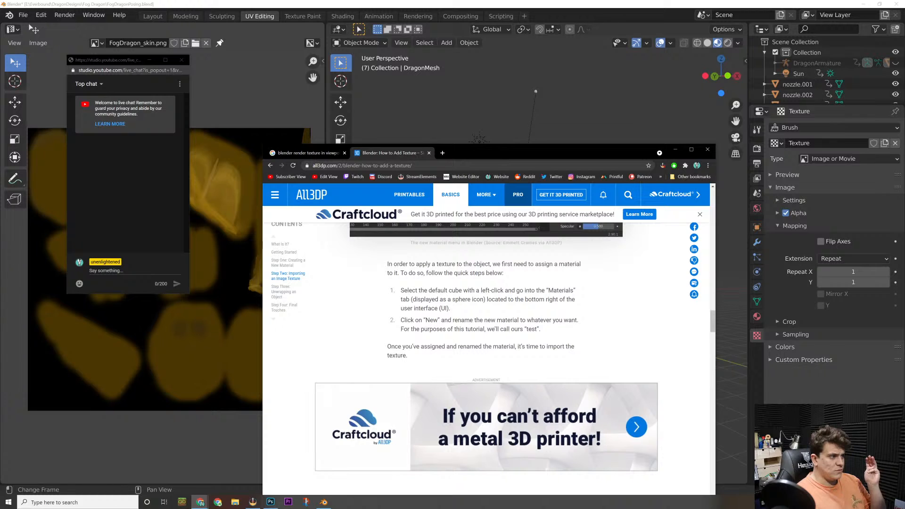
Step: Switch back to Blender, set the 3D viewport to Rendered shading and inspect the dragon from its front side
left_click(630, 122)
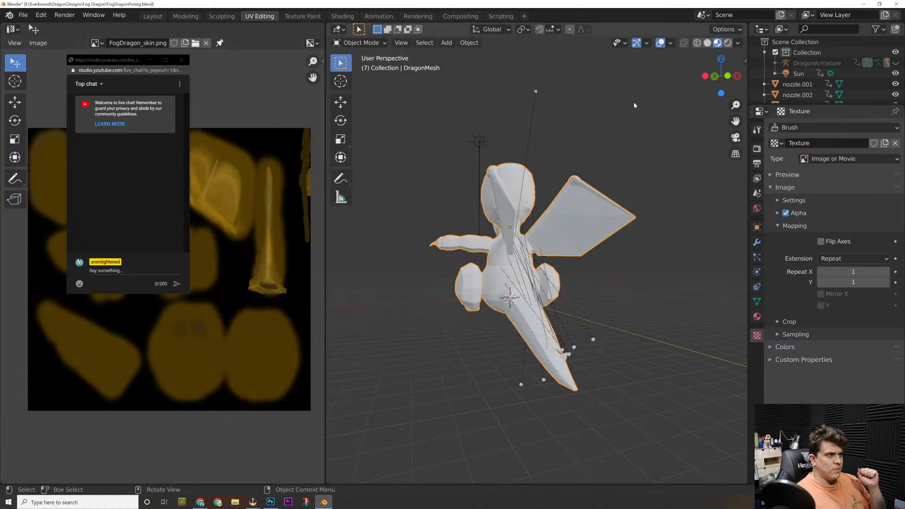
left_click(728, 42)
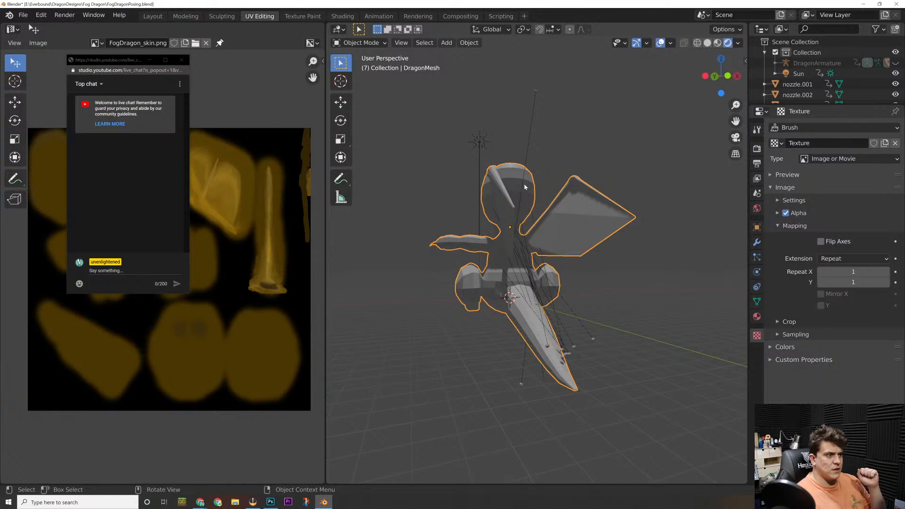
middle_click_drag(525, 187, 662, 203)
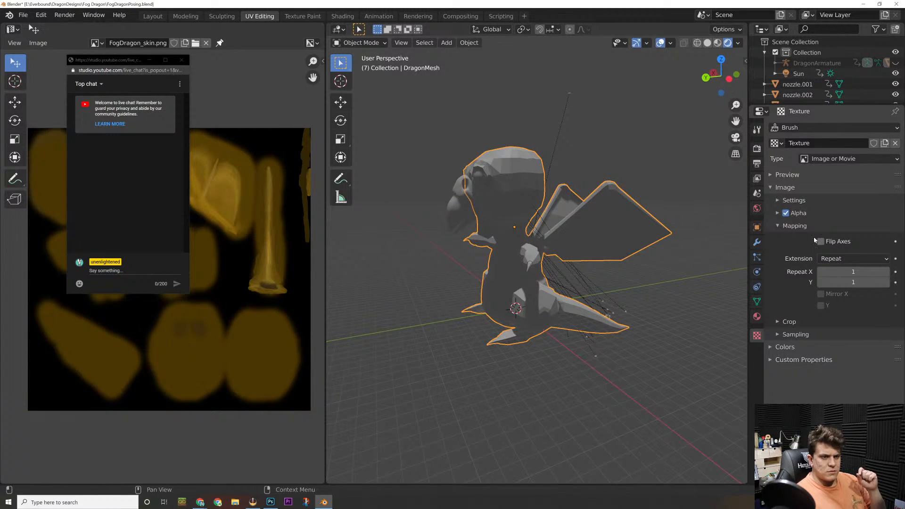
Step: Set the texture's mapping Extension to Clip and check the result in the texture preview
left_click(829, 259)
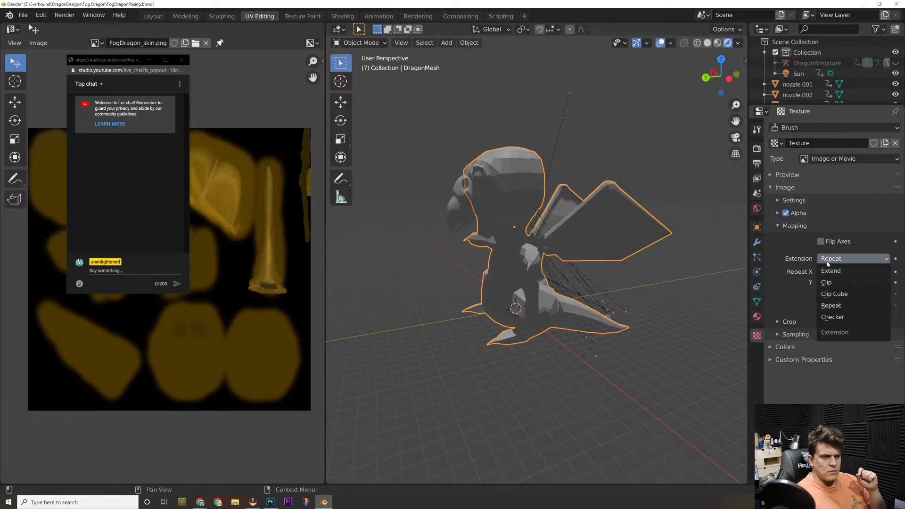
left_click(827, 282)
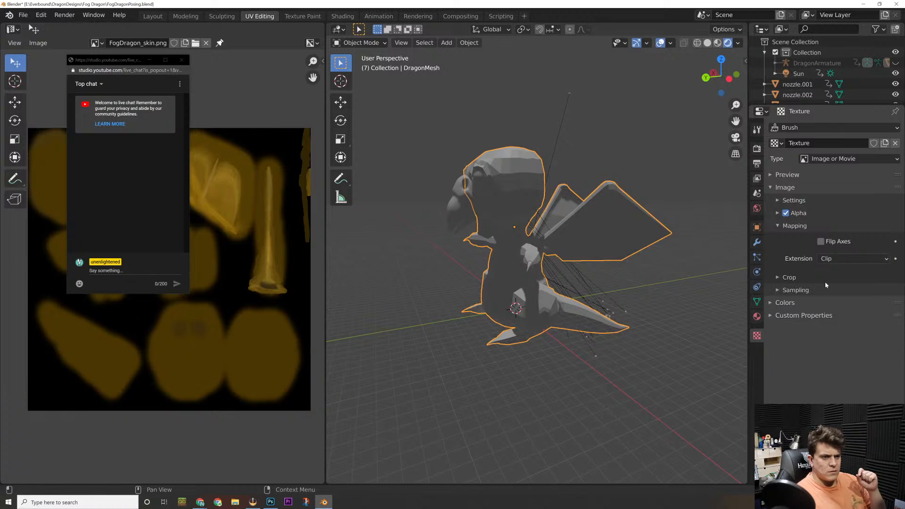
left_click(771, 176)
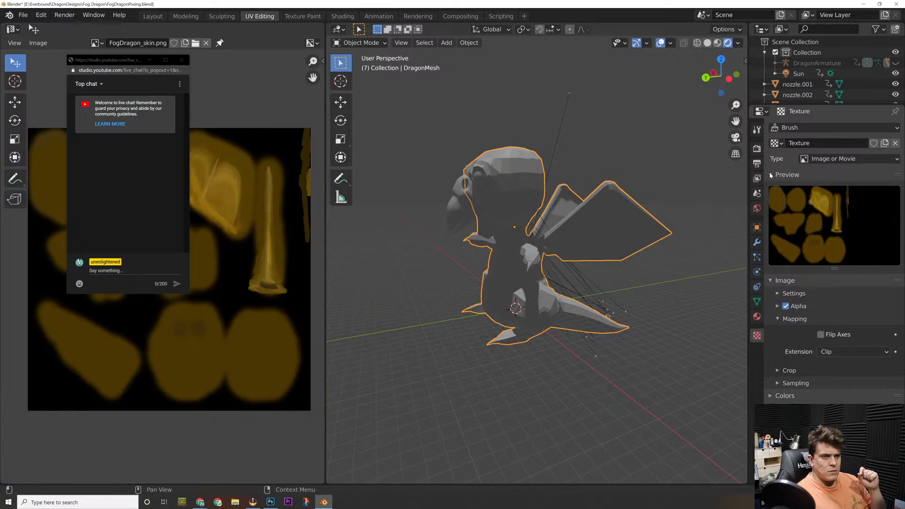
left_click(770, 175)
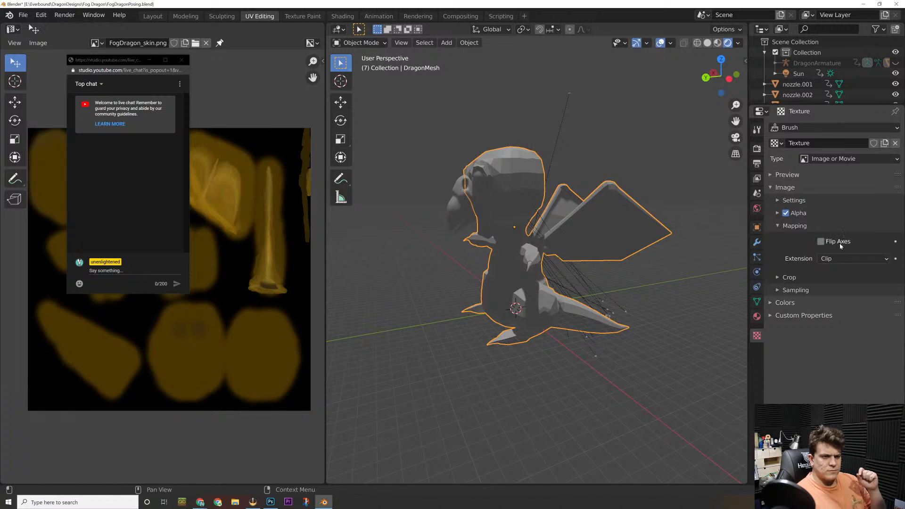
Step: Try the Clip Cube, Checker and Extend mapping extensions against the texture preview, and return the Extension to Clip
left_click(838, 259)
left_click(834, 294)
left_click(770, 175)
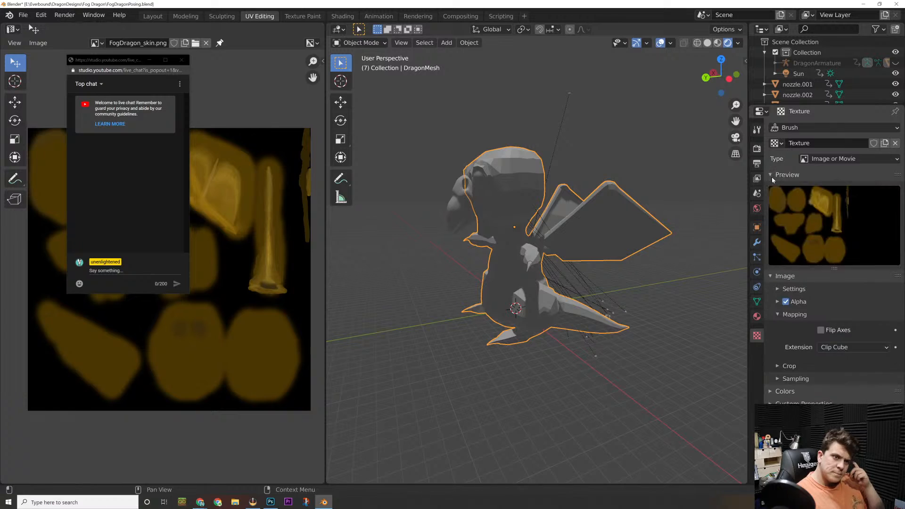
left_click(841, 351)
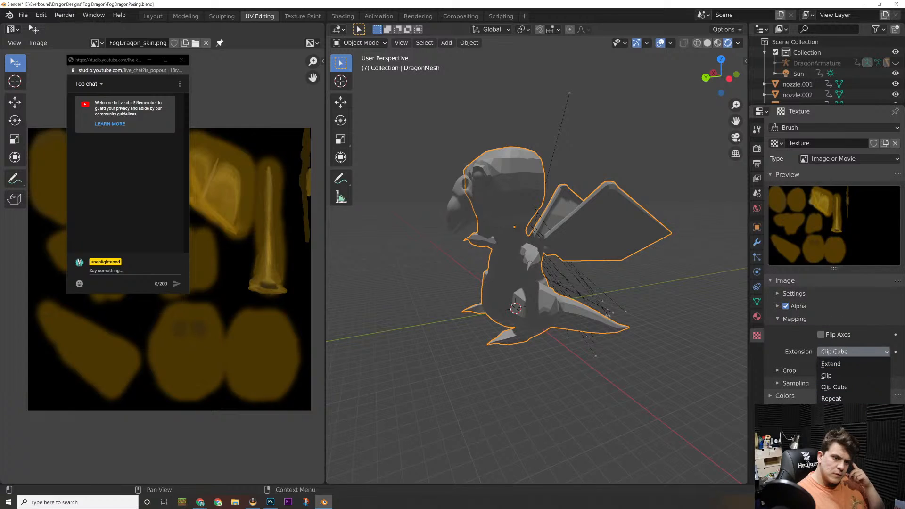
left_click(829, 352)
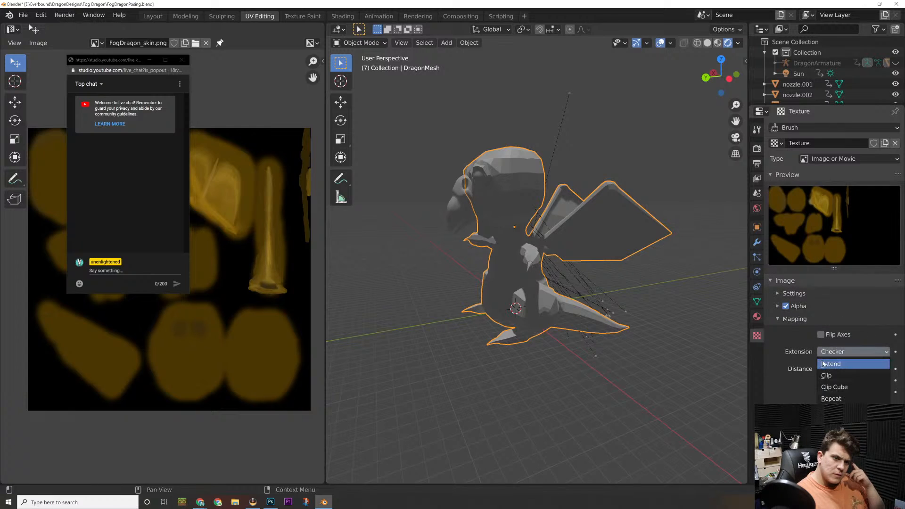
left_click(828, 363)
left_click(827, 351)
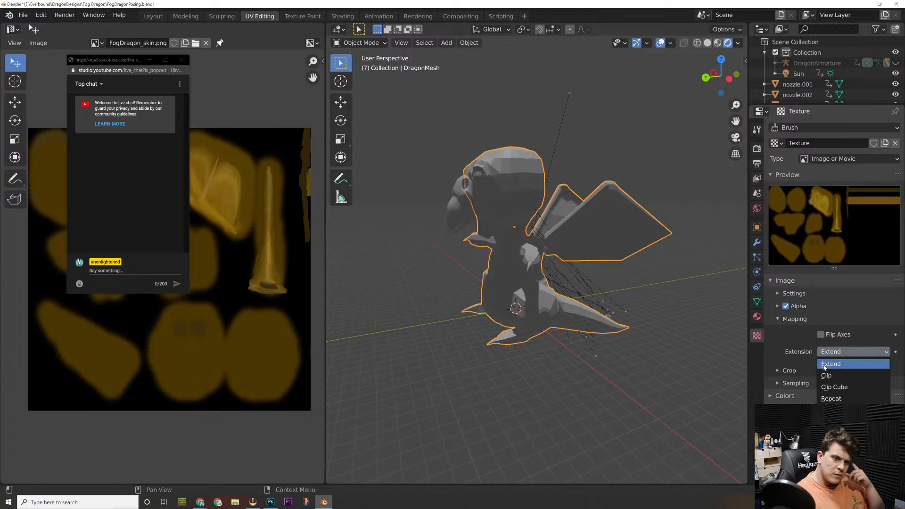
left_click(825, 364)
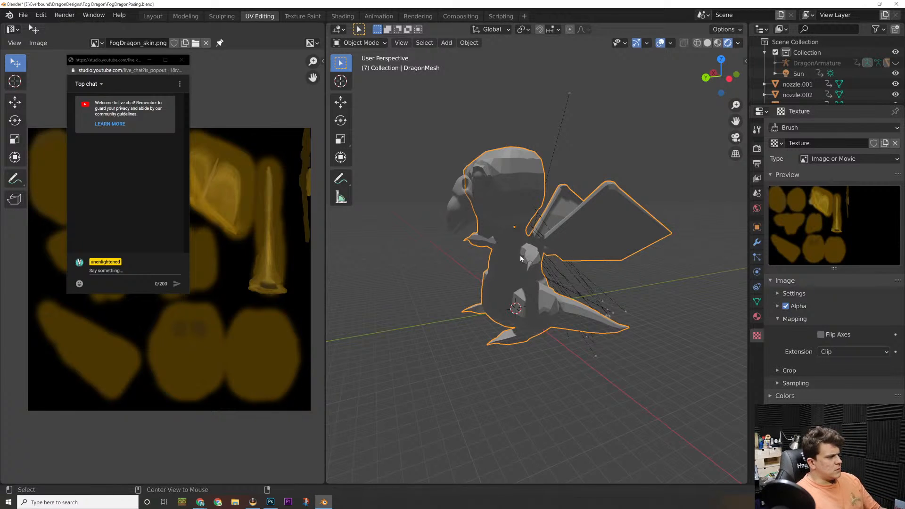
Step: Switch to OBS and open the patreon-chat channel in its Discord panel, shifting the live-chat popup aside
key("alt+Tab")
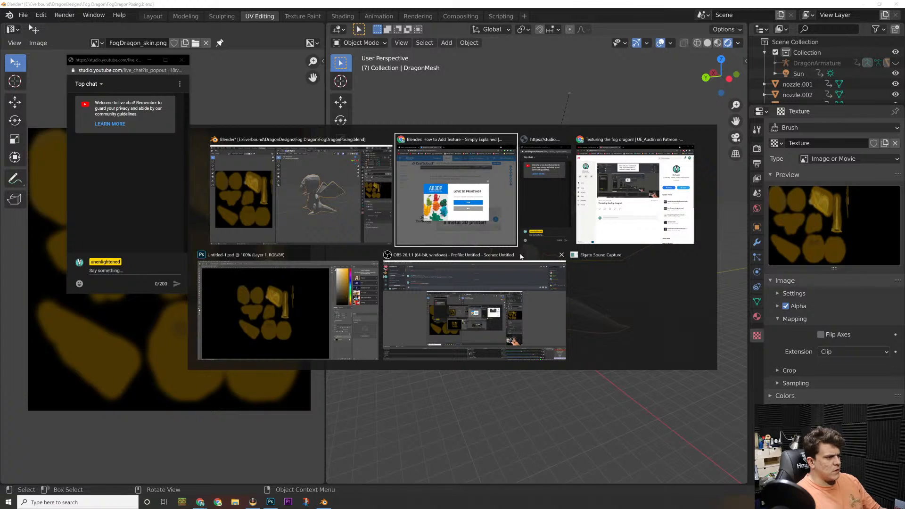
left_click(508, 310)
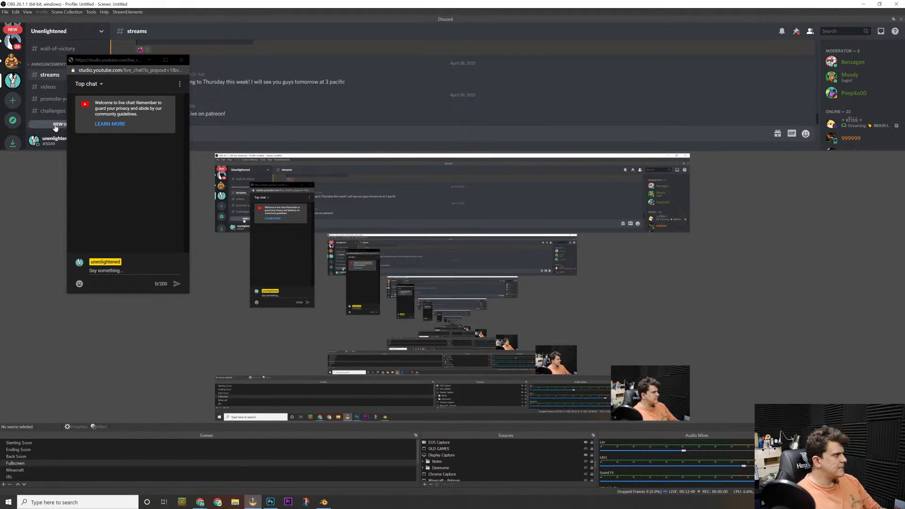
scroll(55, 127, "down", 5)
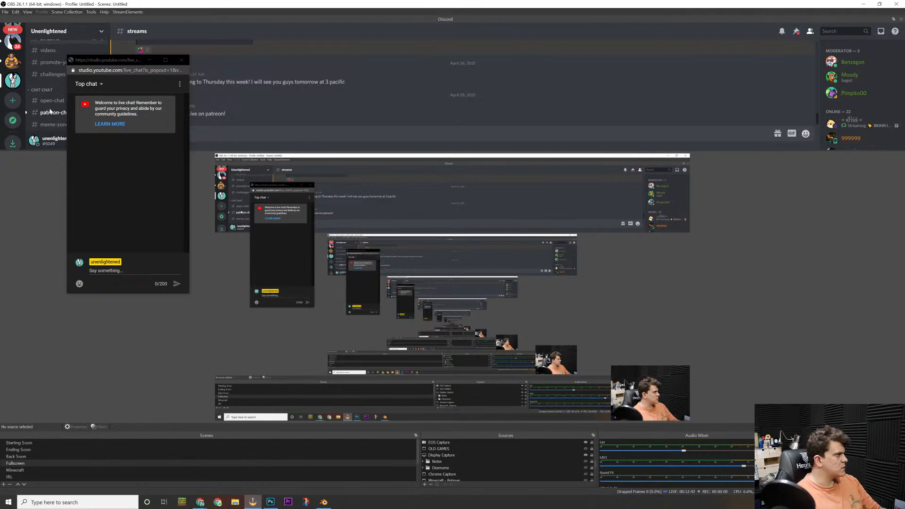
left_click(53, 119)
left_click_drag(128, 63, 99, 56)
Step: Send a reply ending in "man get your rest!" in the patreon-chat channel
left_click(168, 128)
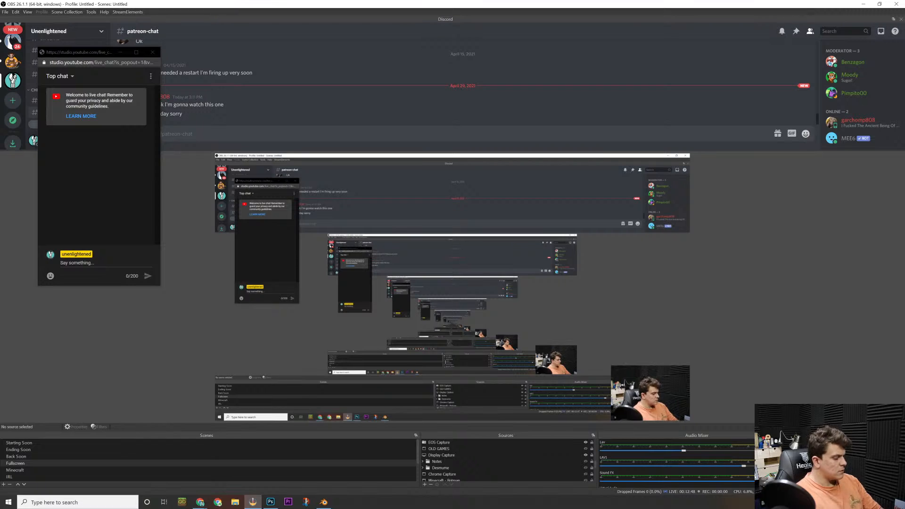
type(".")
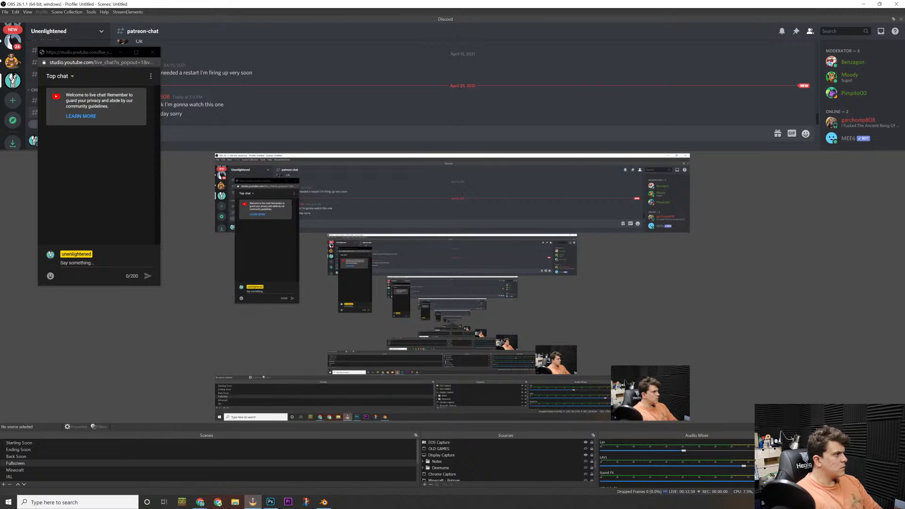
type("an ge")
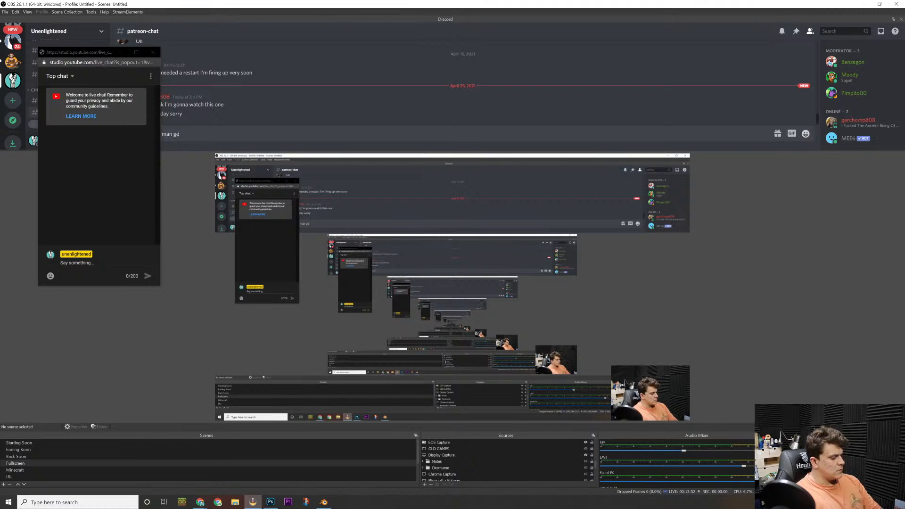
type("t your rest")
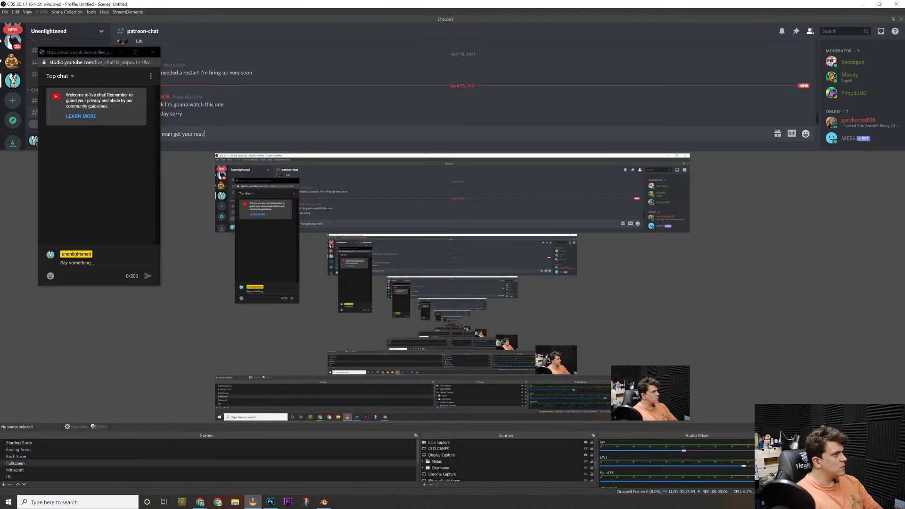
type("!")
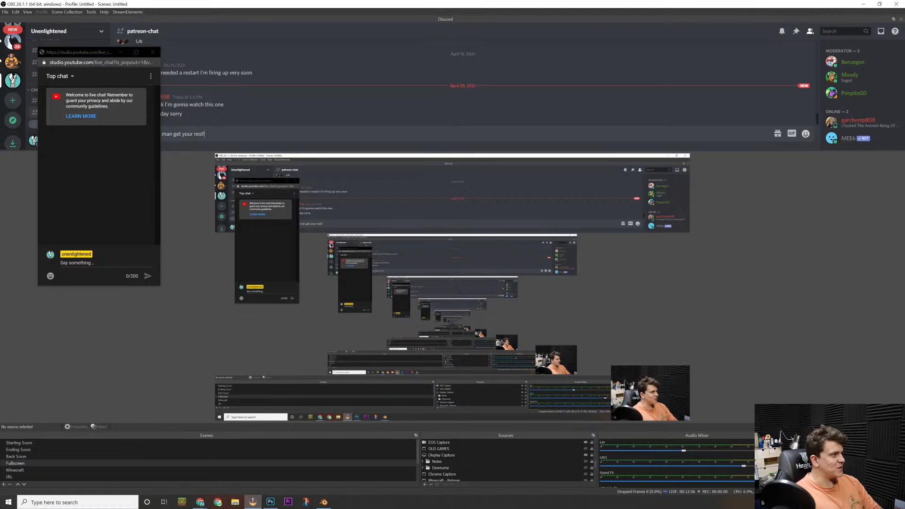
key("Return")
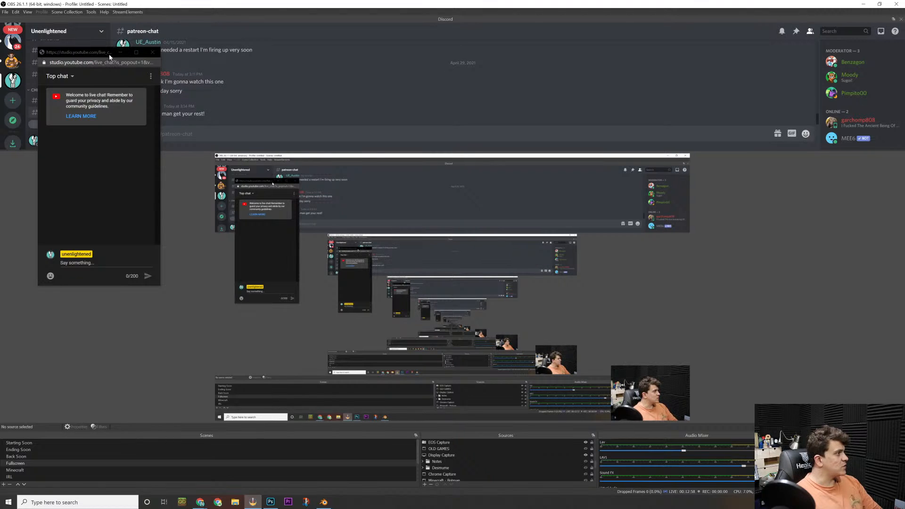
Step: Open the maker-polls channel of the Discord server, moving the live-chat popup off the channel list
left_click_drag(109, 57, 157, 62)
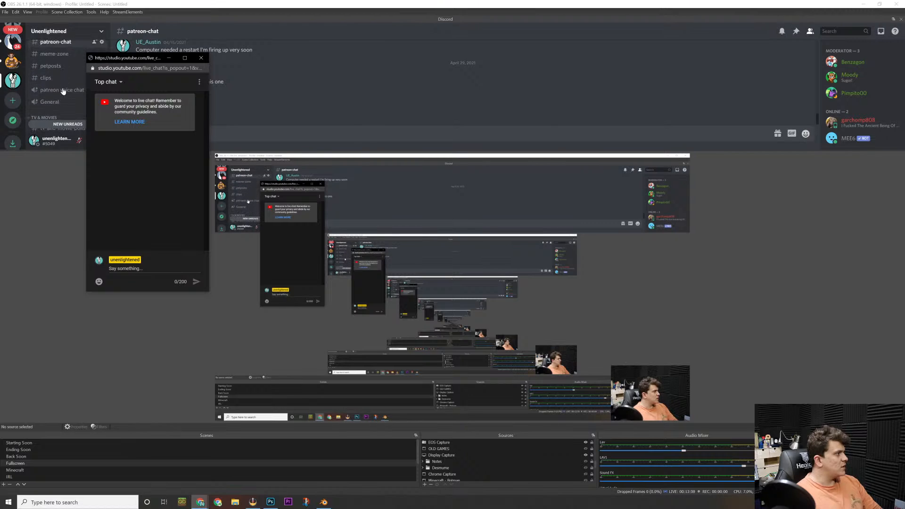
scroll(62, 91, "down", 5)
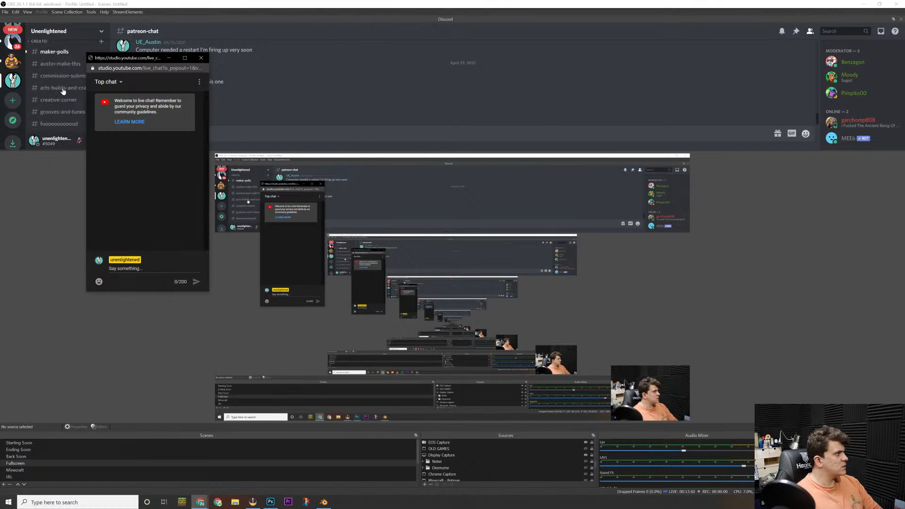
left_click(56, 53)
mouse_move(154, 59)
left_mouse_down()
mouse_move(42, 57)
mouse_move(143, 56)
left_mouse_up()
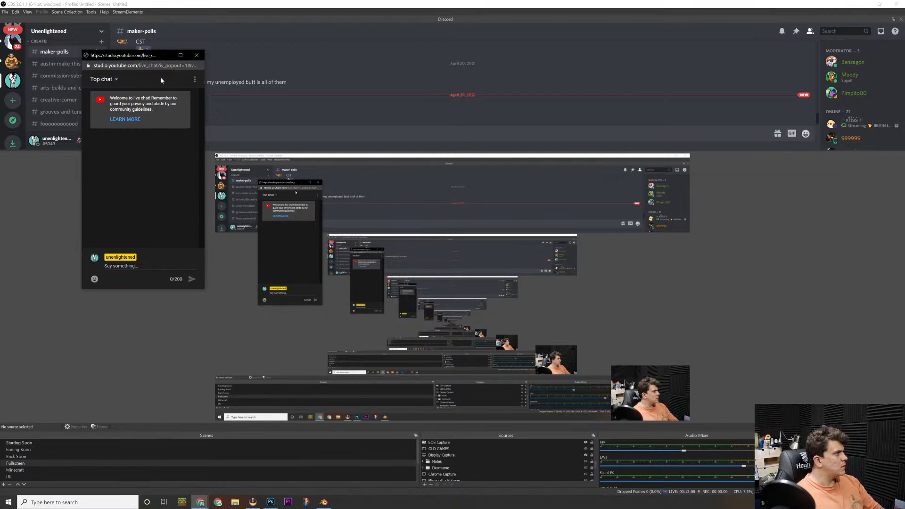
Step: Switch back to Blender, select the Sun light and aim it toward the dragon so its front is lit
key("alt+Tab")
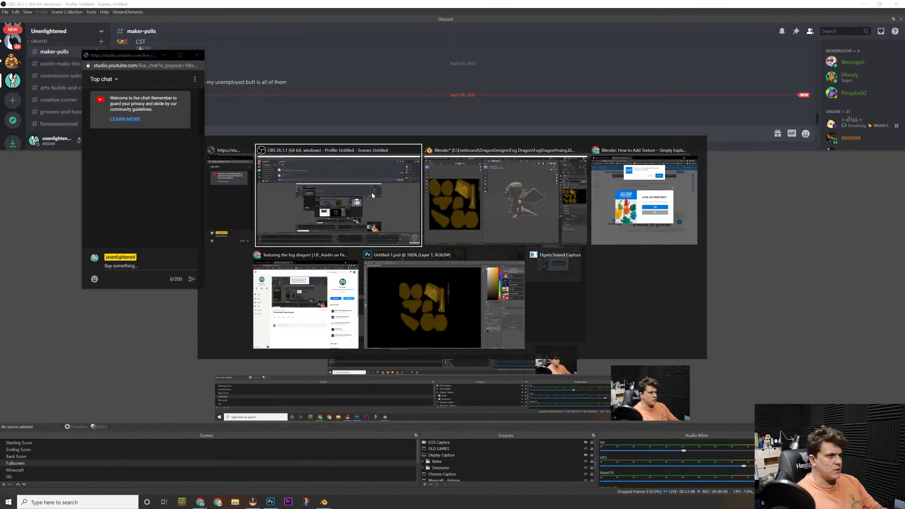
key("alt+Tab")
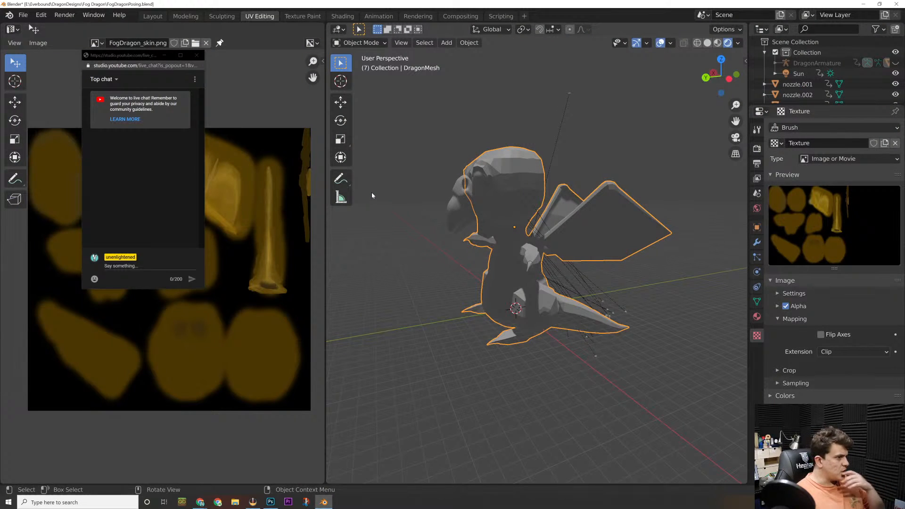
middle_click_drag(460, 162, 480, 164)
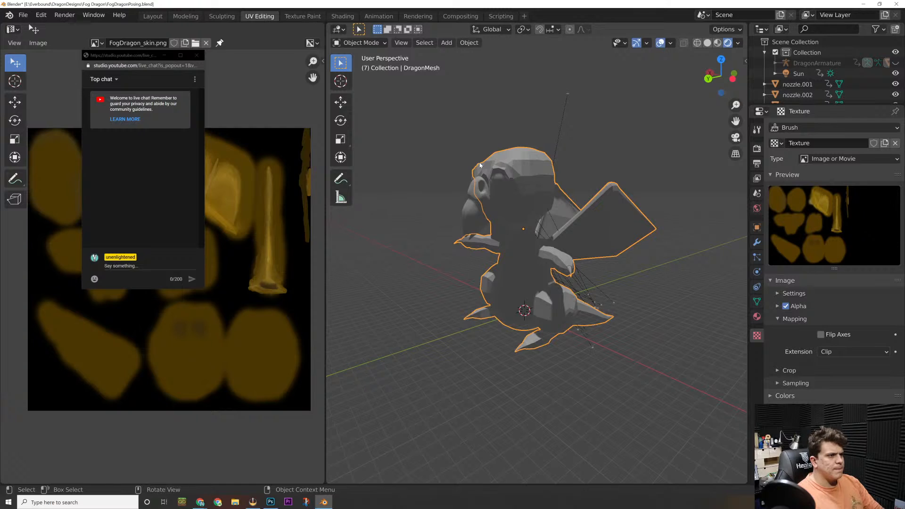
scroll(479, 164, "down", 4)
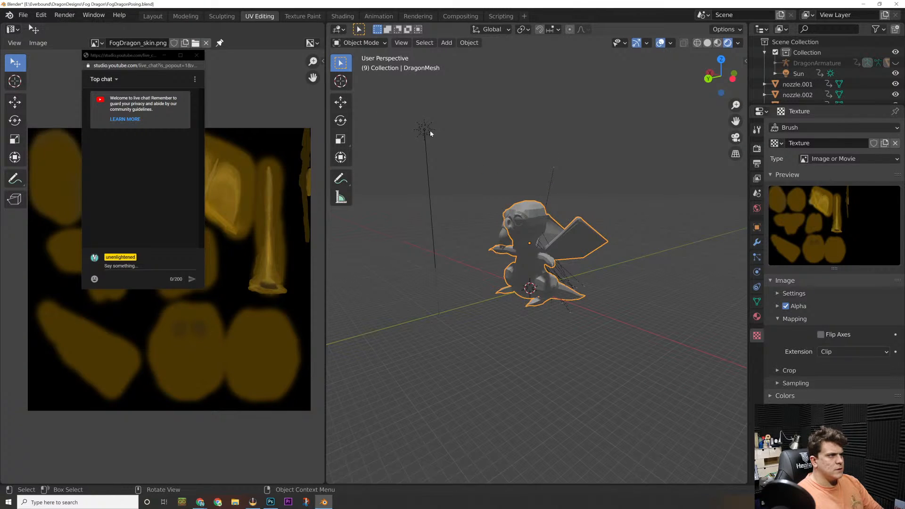
left_click(427, 131)
left_click_drag(429, 189, 504, 287)
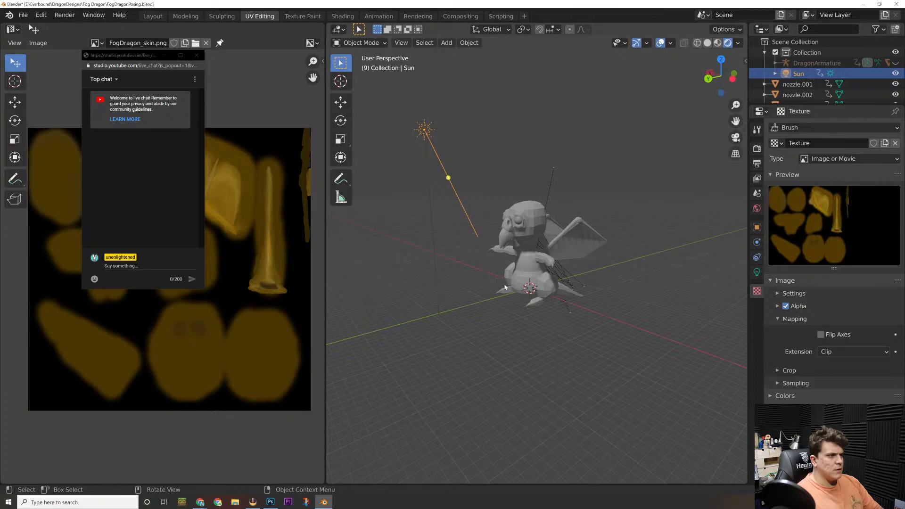
left_click(505, 287)
middle_click_drag(505, 287, 608, 307)
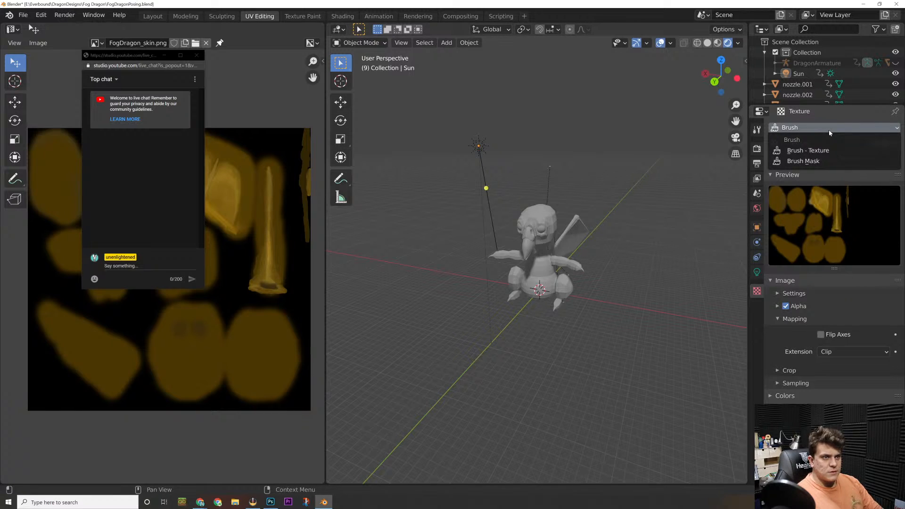
Step: Check the brush texture's context choices and its Sampling and Crop settings
left_click(833, 156)
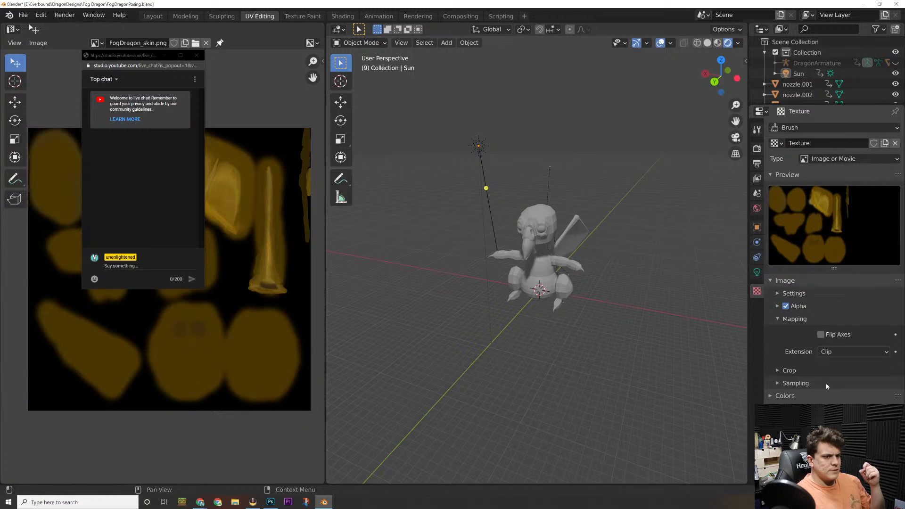
left_click(782, 382)
scroll(782, 383, "down", 2)
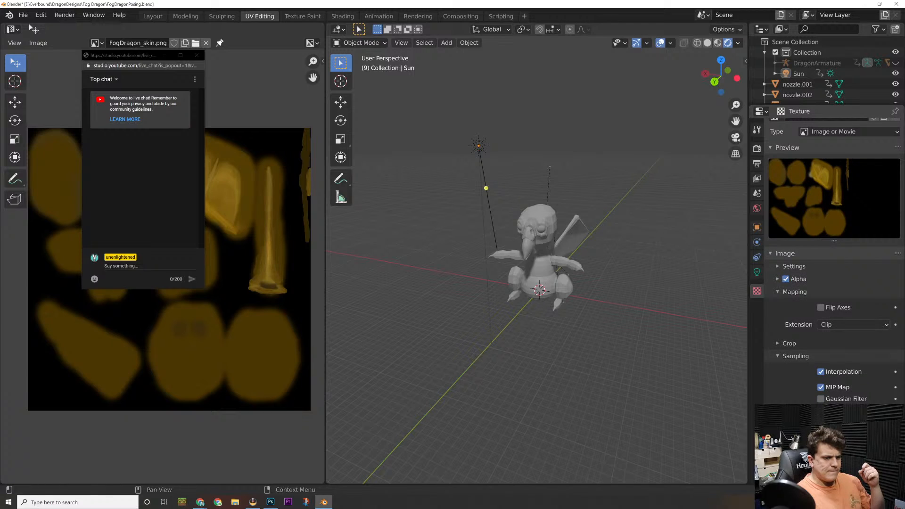
scroll(834, 259, "up", 2)
left_click(778, 371)
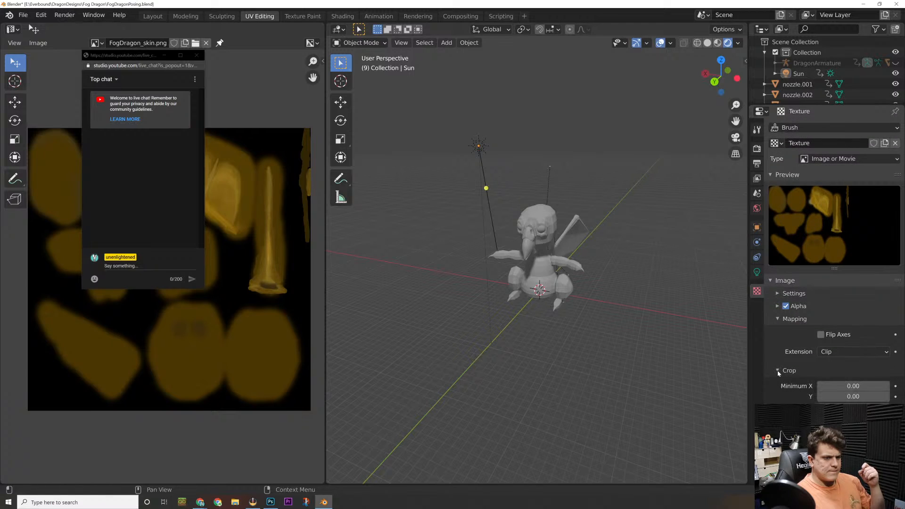
left_click(778, 371)
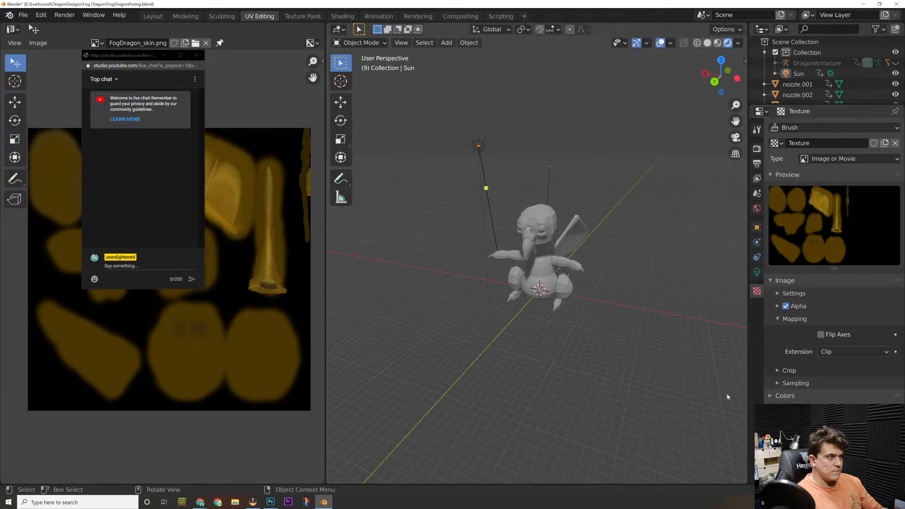
Step: Switch to the All3DP article in Chrome, dismiss the newsletter popup and read Step Two on importing an image texture
key("alt+Tab")
key("alt+Tab")
key("alt+Tab")
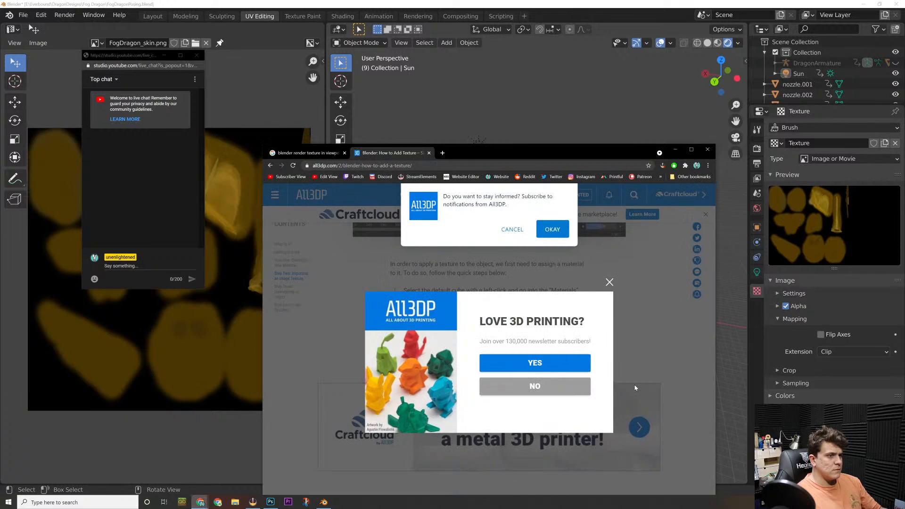
left_click(609, 282)
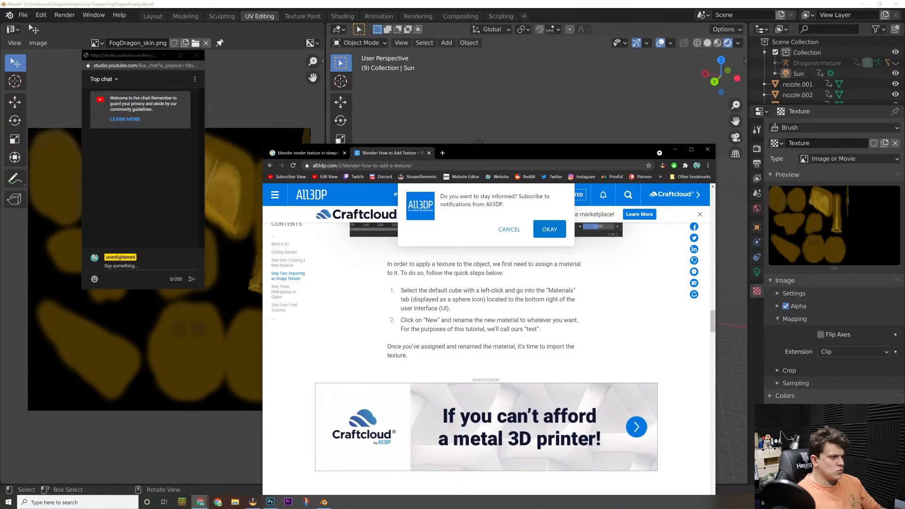
scroll(566, 302, "down", 1)
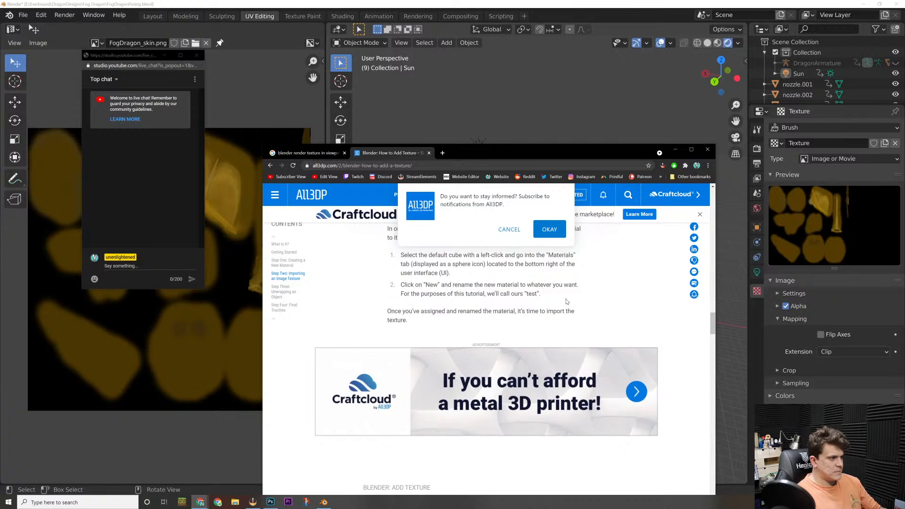
scroll(567, 302, "down", 8)
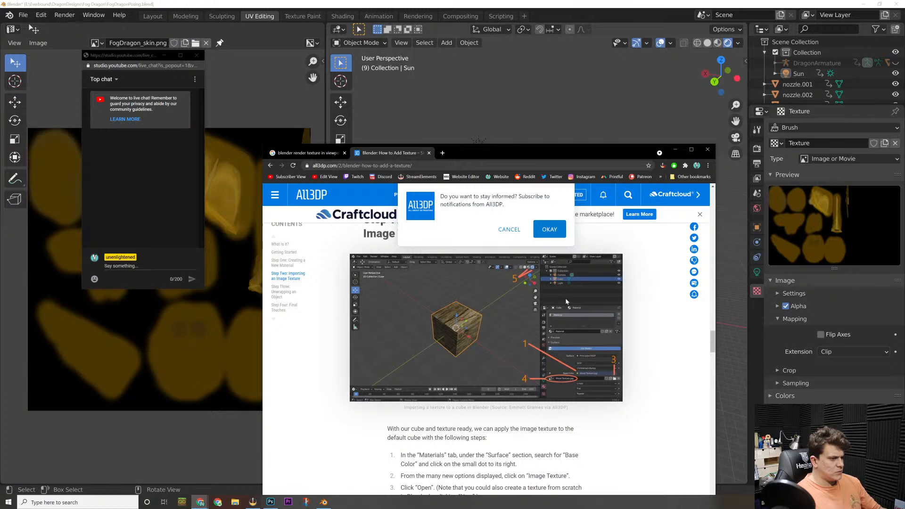
scroll(567, 302, "down", 2)
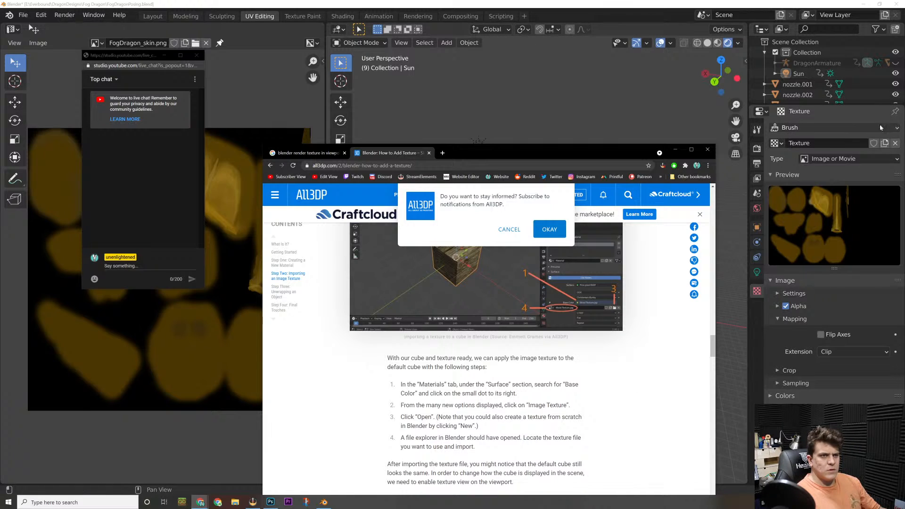
Step: Return to Blender, select DragonMesh and unlink the existing texture from the brush
left_click(759, 294)
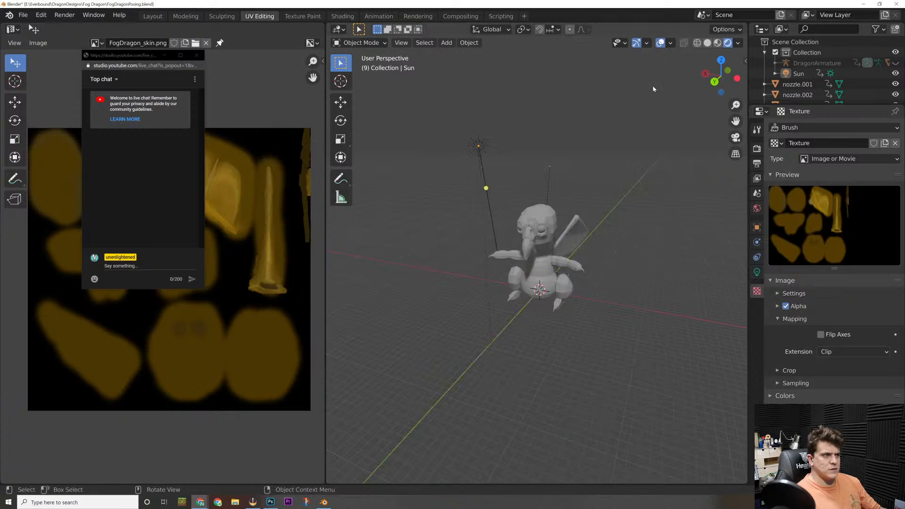
left_click(547, 257)
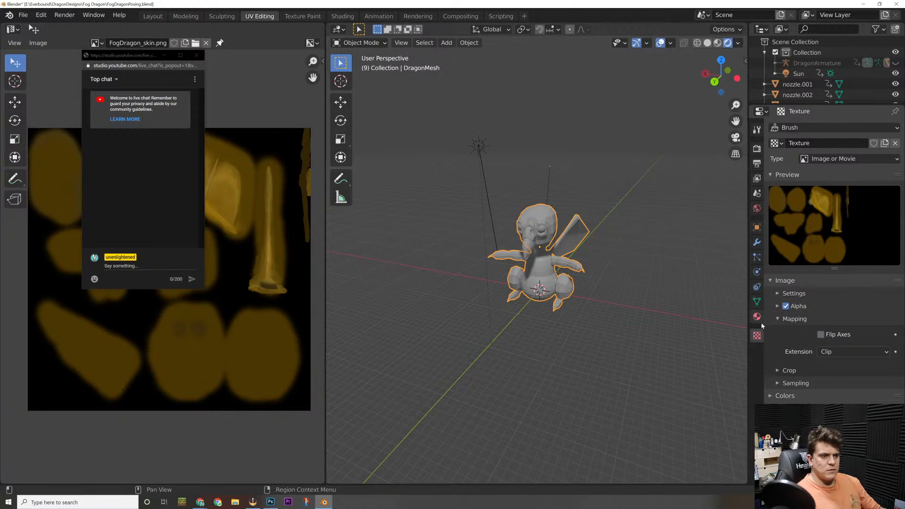
left_click(895, 144)
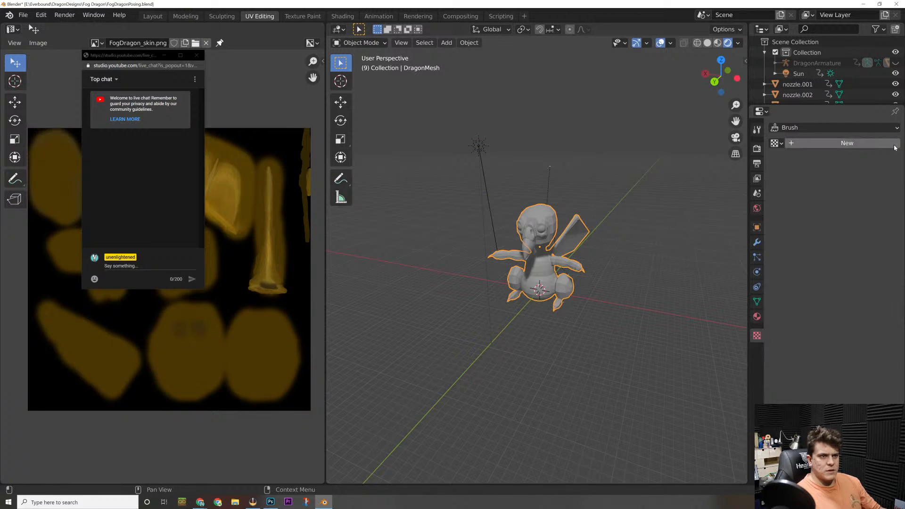
Step: Create a new material on DragonMesh and check the All3DP article's Base Color instructions
left_click(757, 316)
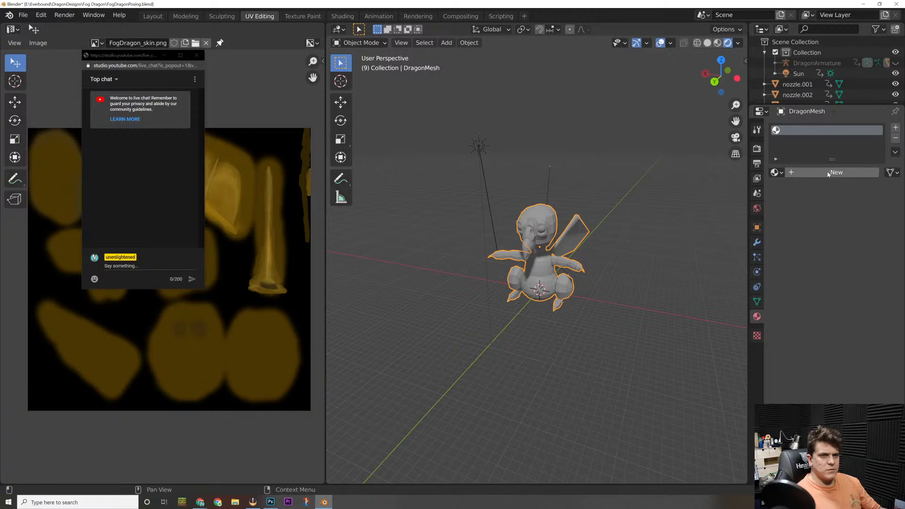
left_click(828, 172)
key("alt+Tab")
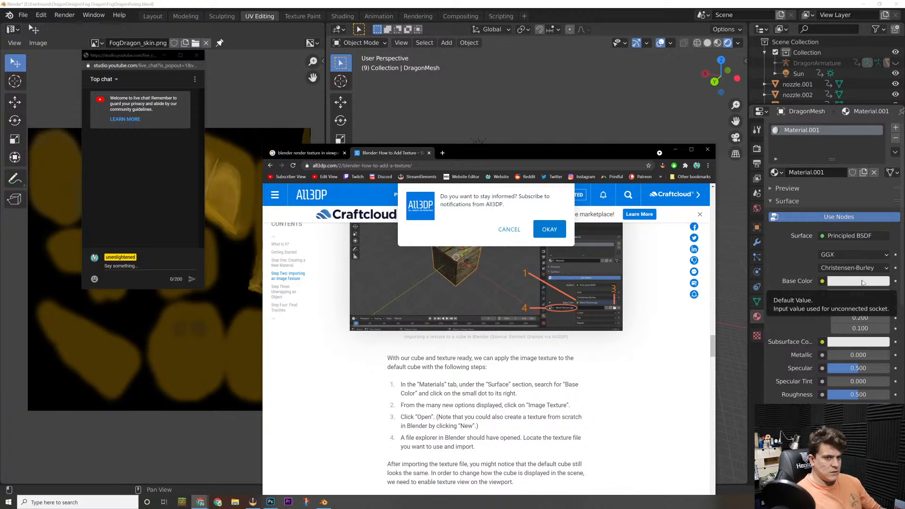
Step: Return to Blender and assign an Image Texture to the new material's Base Color
left_click(895, 281)
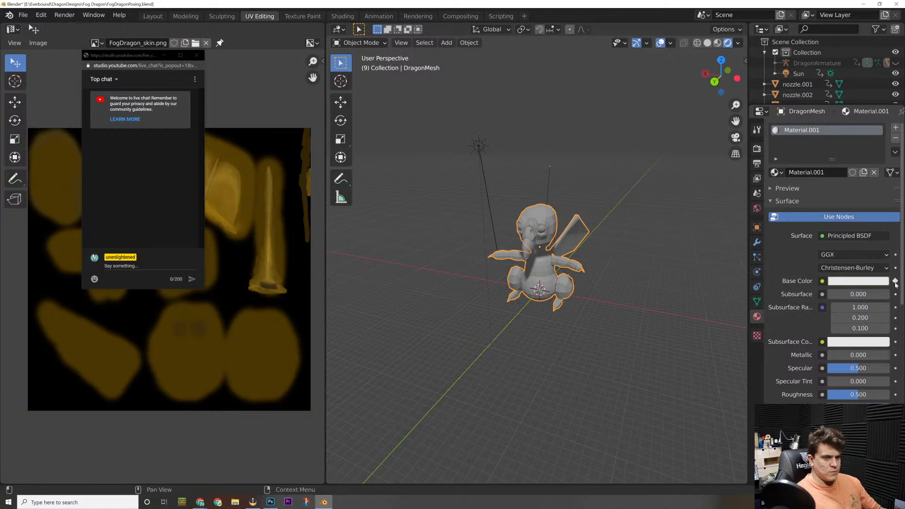
key("alt+Tab")
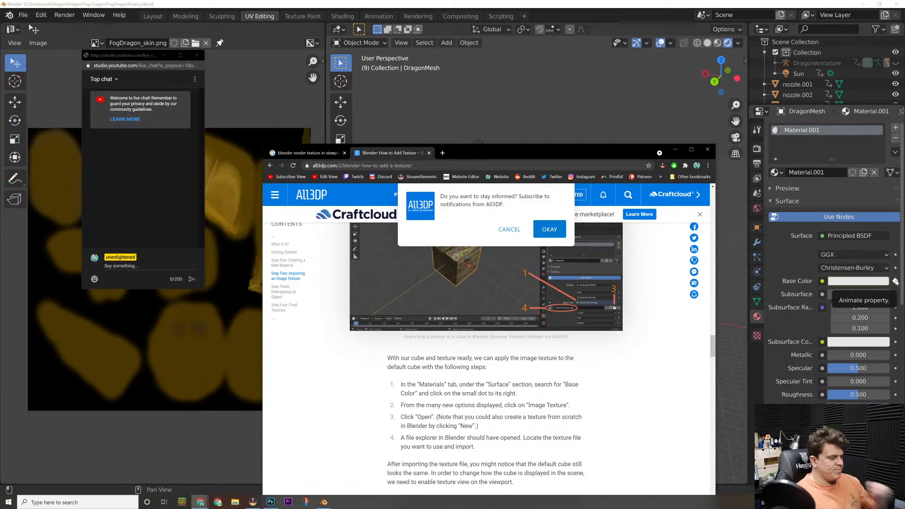
key("alt+Tab")
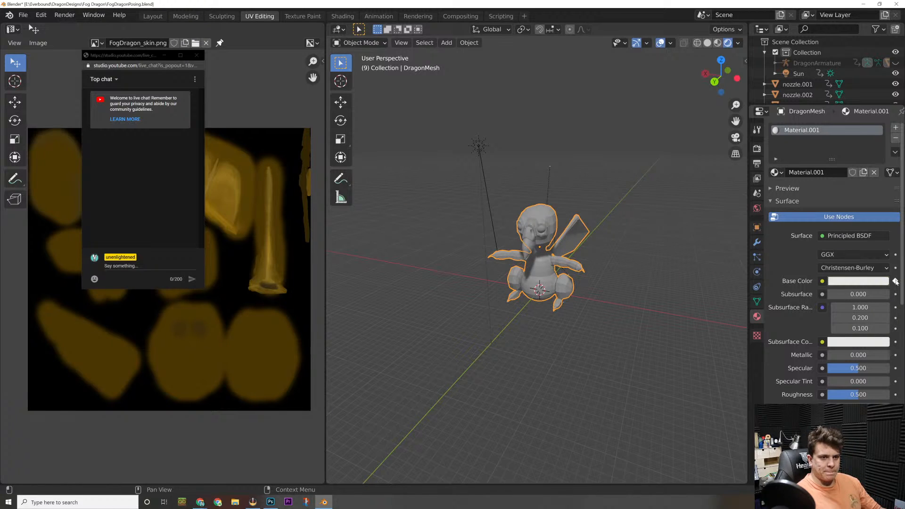
right_click(896, 281)
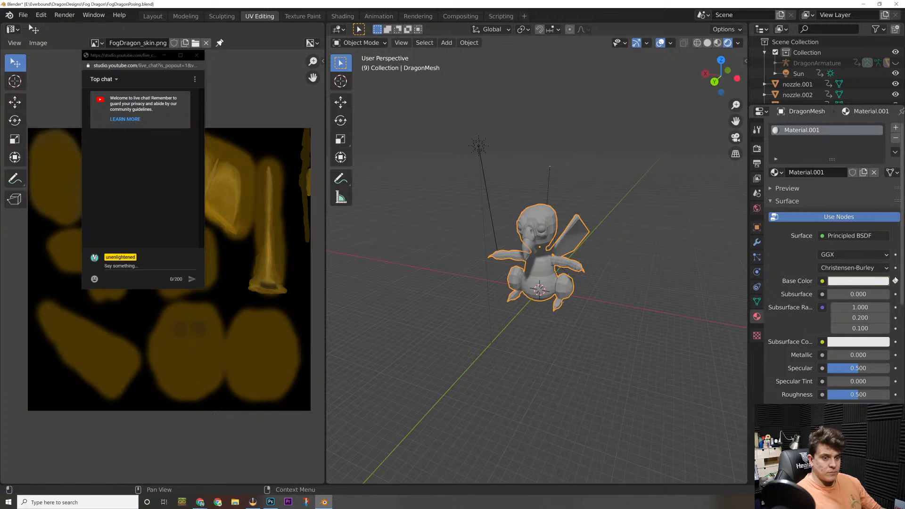
left_click(820, 282)
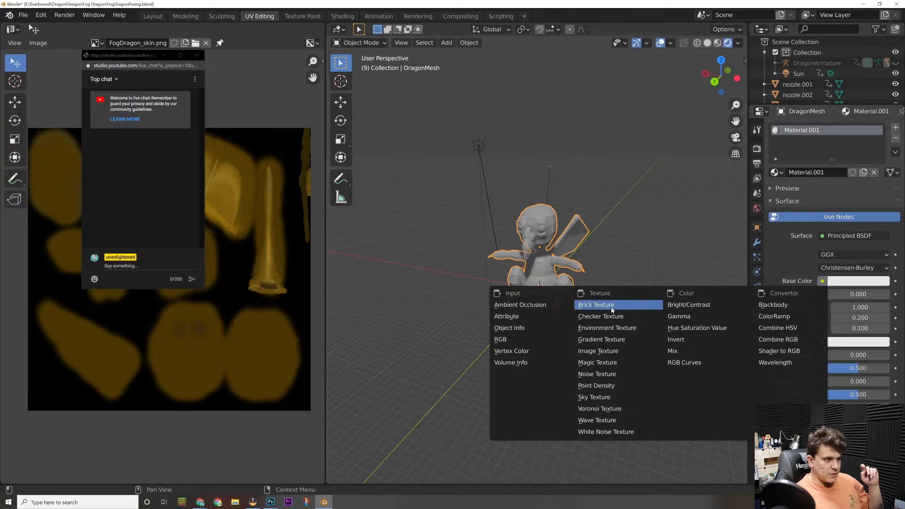
left_click(614, 351)
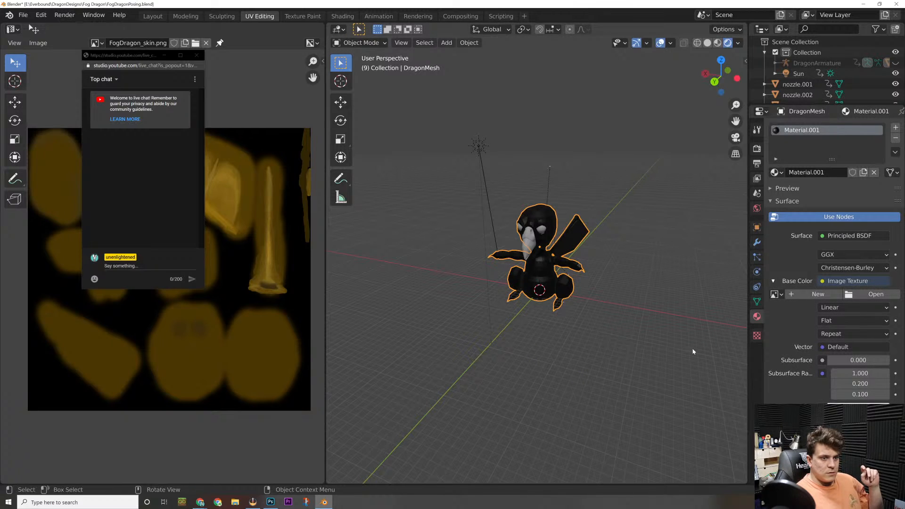
middle_click_drag(527, 290, 602, 286)
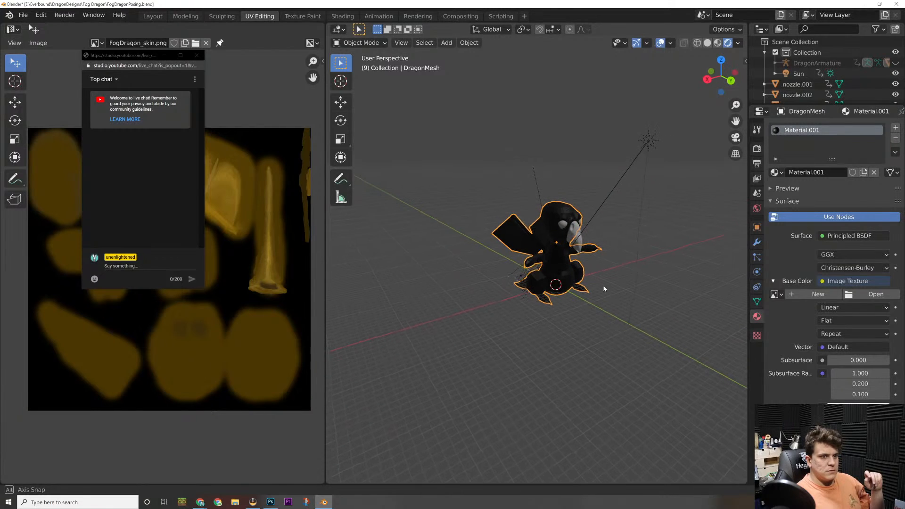
left_click(805, 295)
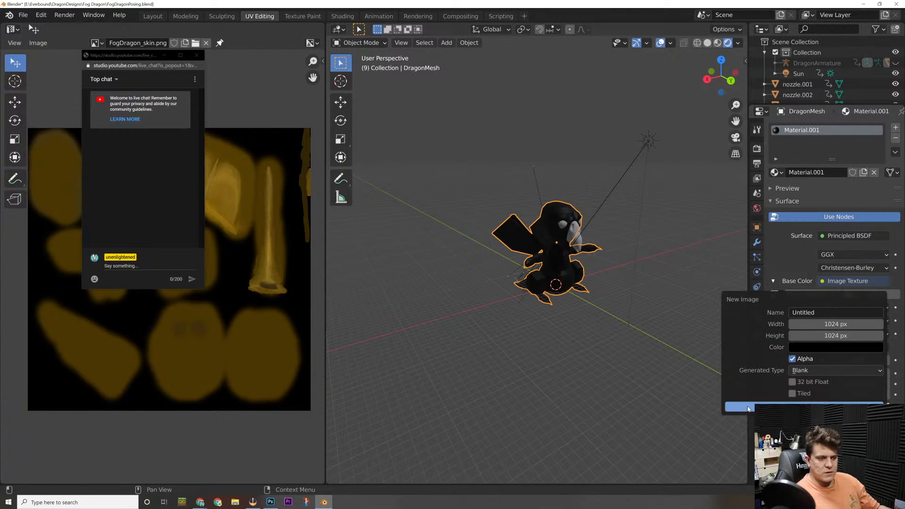
left_click(803, 406)
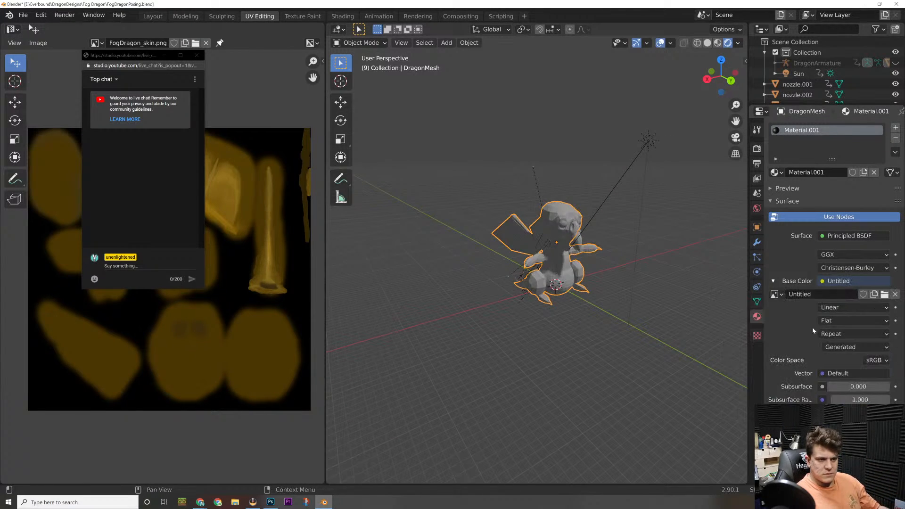
left_click(894, 294)
Step: Load FogDragon_skin.png from E:\UE_Austin as the Base Color image
left_click(892, 297)
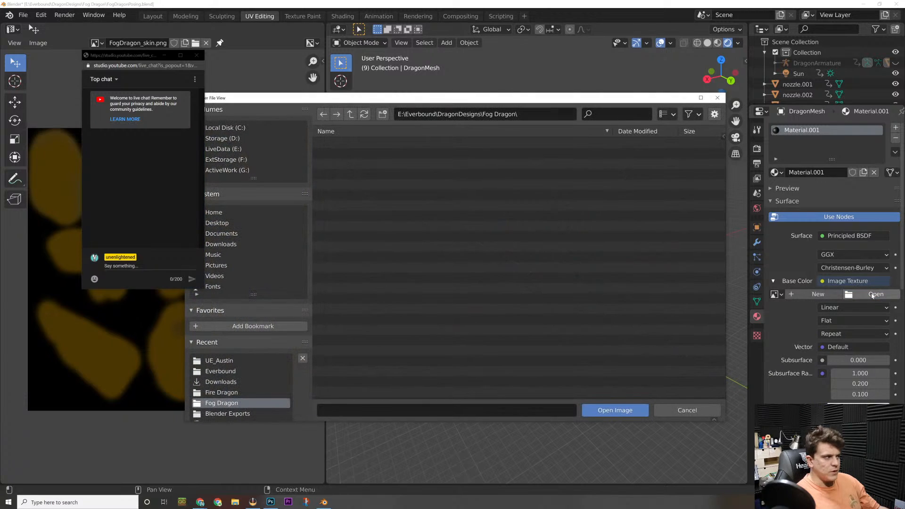
left_click(243, 364)
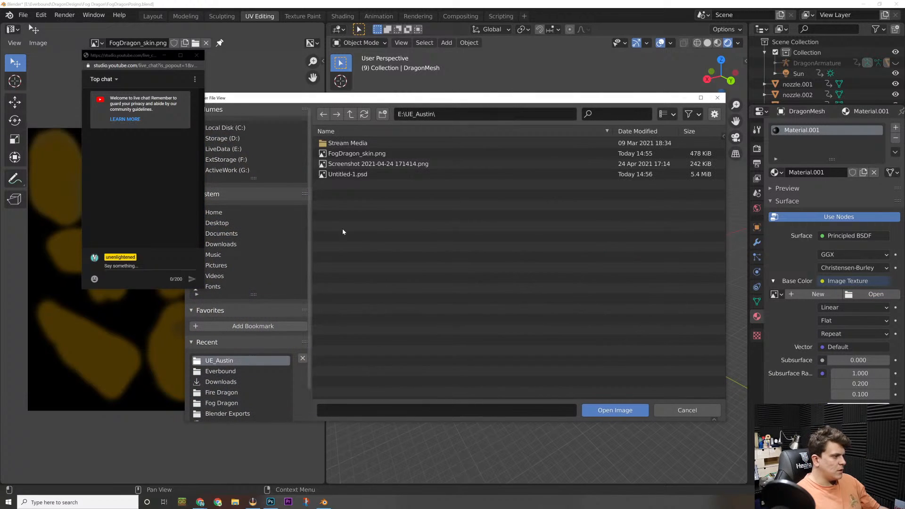
double_click(365, 154)
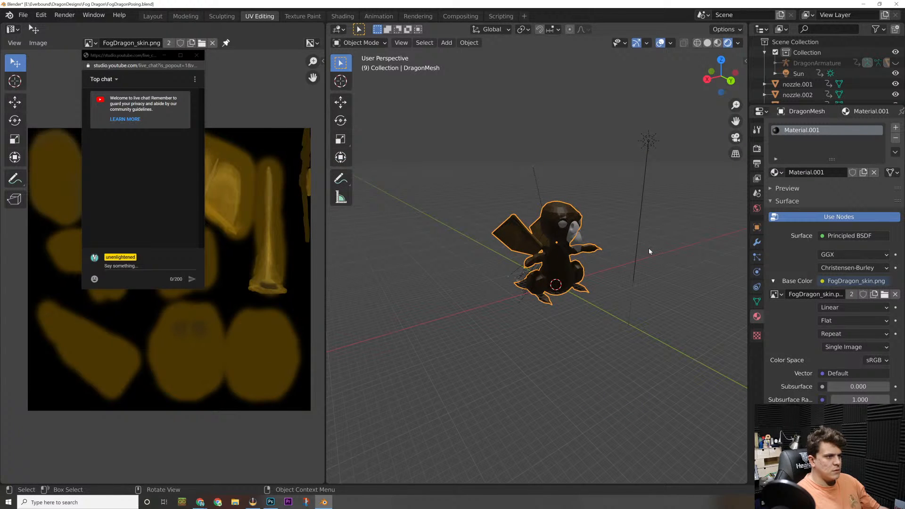
Step: Inspect the textured dragon from several sides and set the image texture's extension to Clip
middle_click_drag(649, 248, 391, 250)
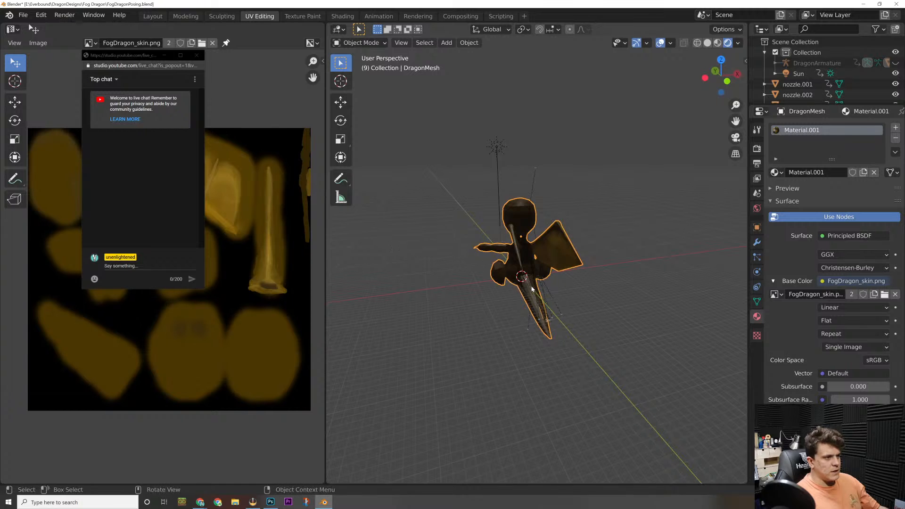
middle_click_drag(531, 289, 430, 255)
scroll(515, 250, "up", 3)
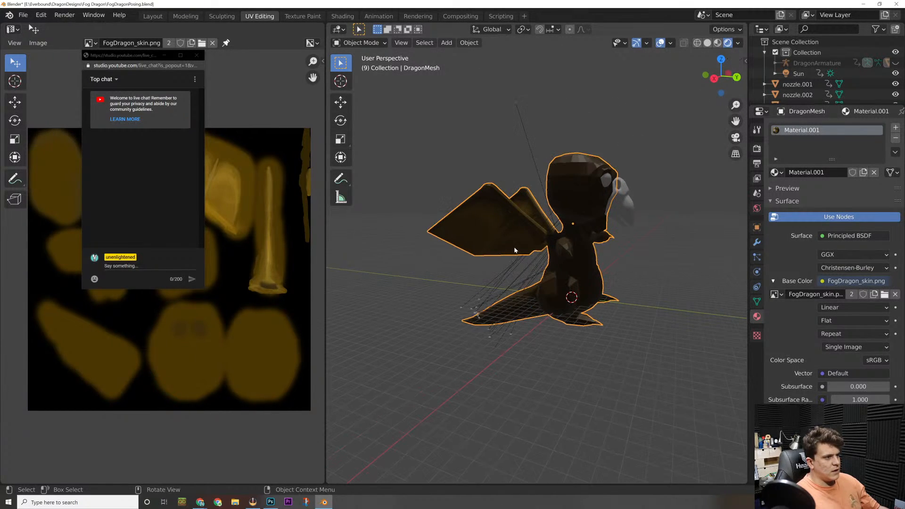
mouse_move(514, 250)
middle_mouse_down()
mouse_move(505, 267)
mouse_move(478, 269)
mouse_move(516, 246)
middle_mouse_up()
scroll(477, 269, "down", 2)
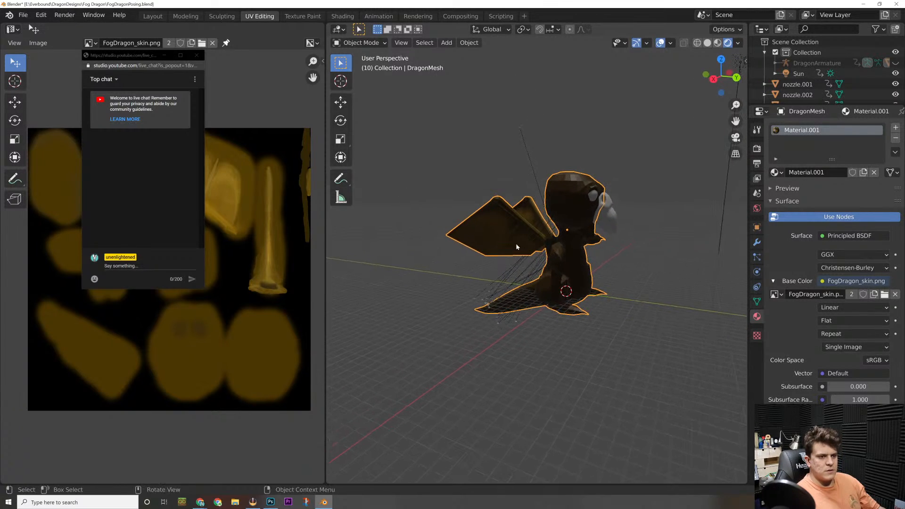
middle_click_drag(680, 269, 634, 261)
left_click(823, 333)
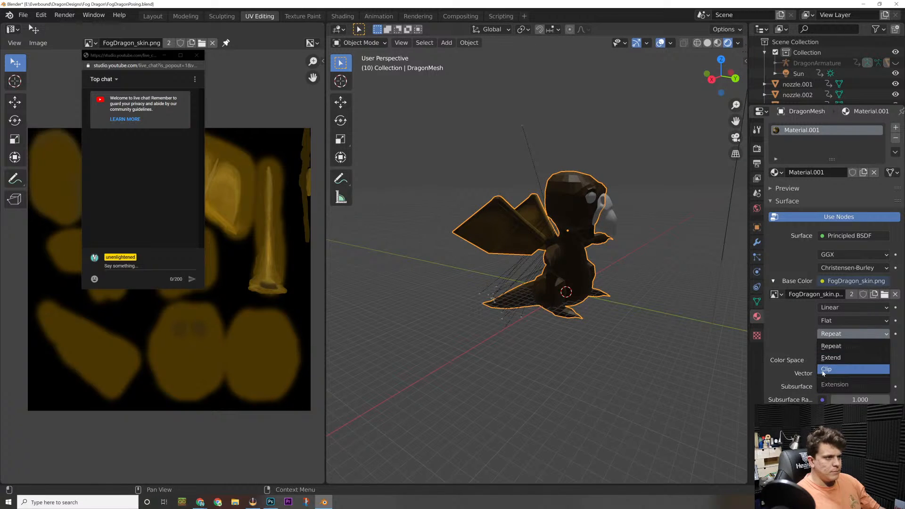
left_click(824, 369)
Step: Select the Sun light and aim it toward the top of the dragon's head
middle_click_drag(559, 282, 467, 275)
middle_click_drag(600, 324, 551, 345)
scroll(551, 344, "down", 3)
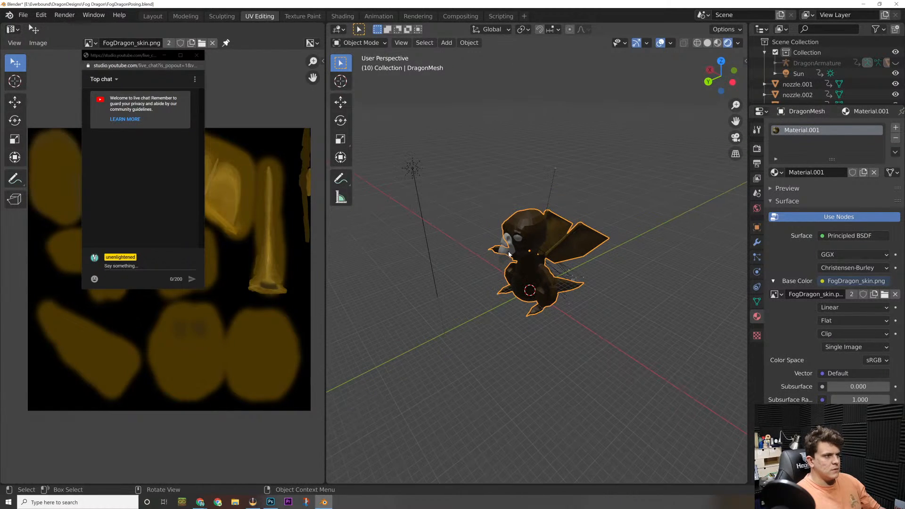
left_click(412, 169)
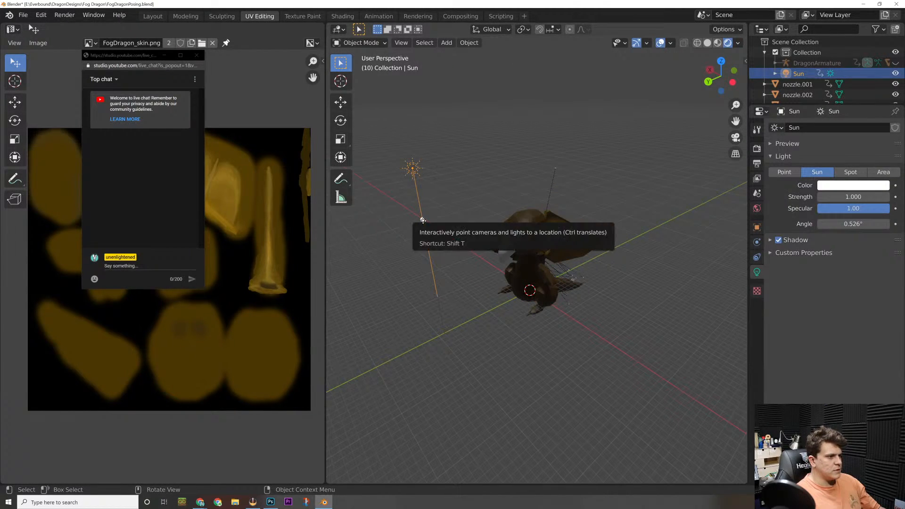
left_click_drag(422, 221, 512, 204)
Step: From the top view, move the Sun light to the dragon's positive X side and rotate it to point at the dragon
middle_click_drag(553, 220, 687, 200)
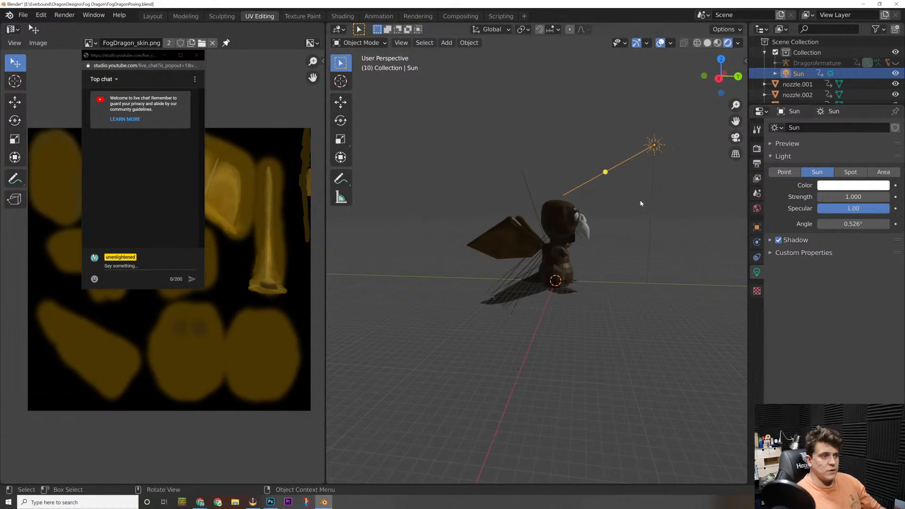
left_click(720, 59)
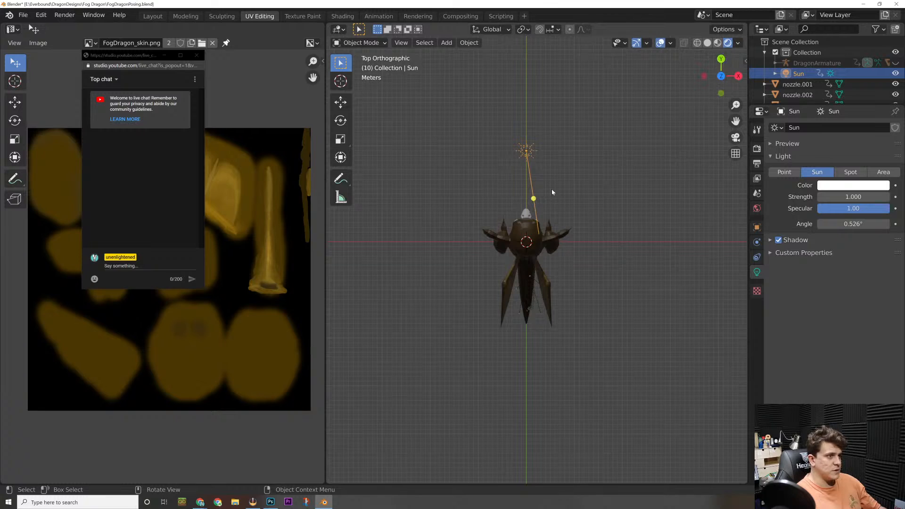
left_click(526, 152)
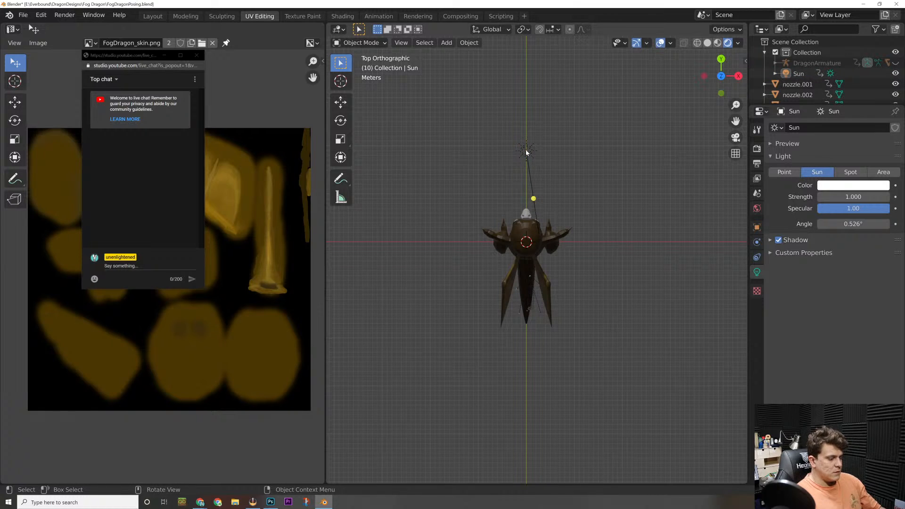
left_click(528, 151)
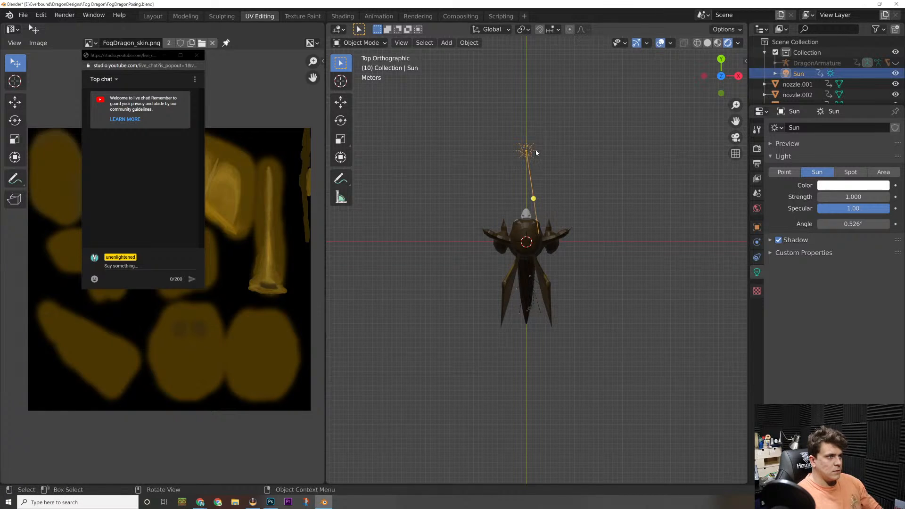
key("g")
left_click(643, 241)
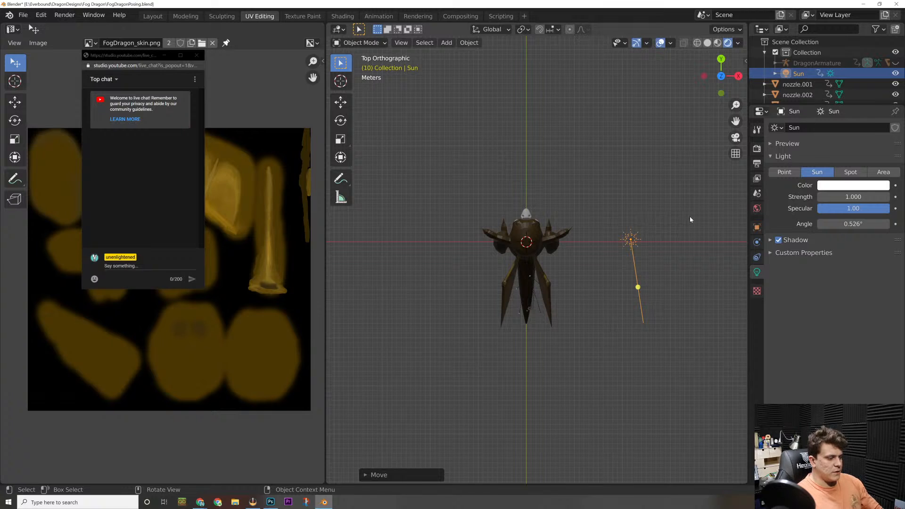
key("r")
left_click(636, 327)
middle_click_drag(636, 327, 624, 289)
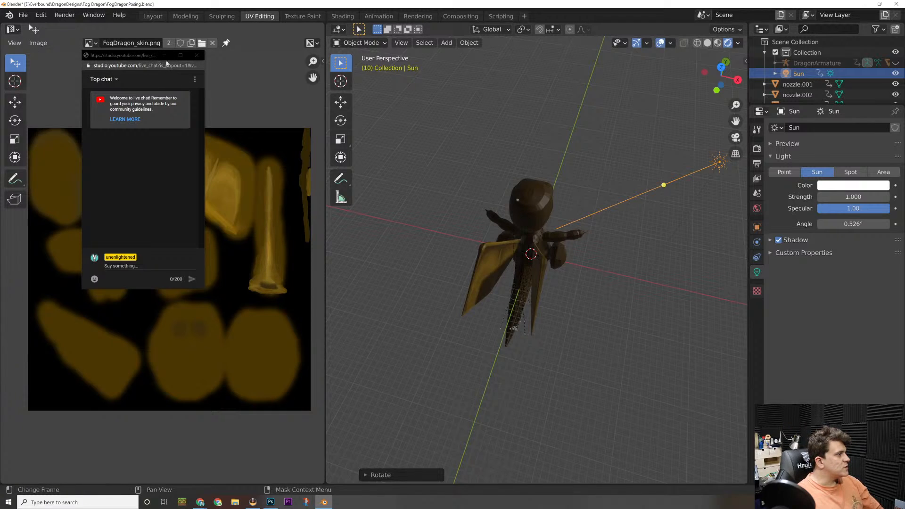
Step: Move the chat window off the upper part of the texture, then enter Edit Mode on DragonMesh with its whole mesh selected
left_click_drag(149, 55, 116, 205)
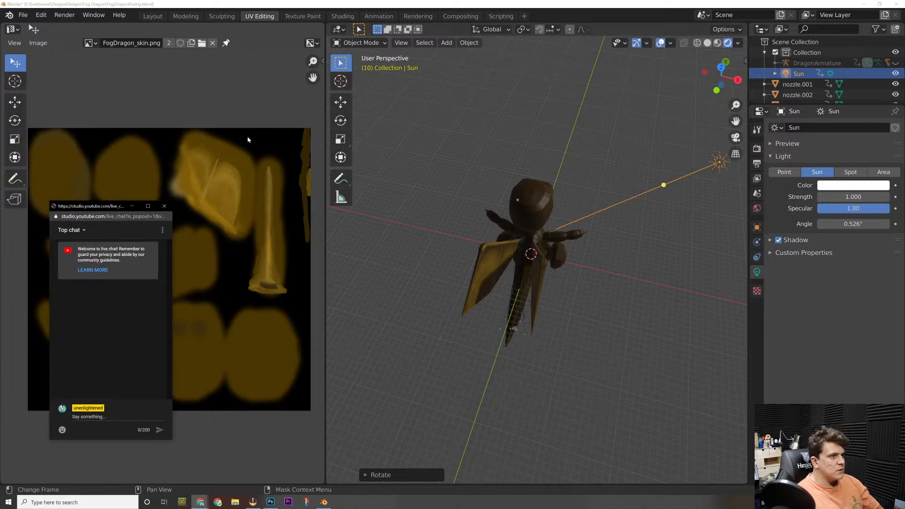
left_click(367, 43)
left_click(375, 54)
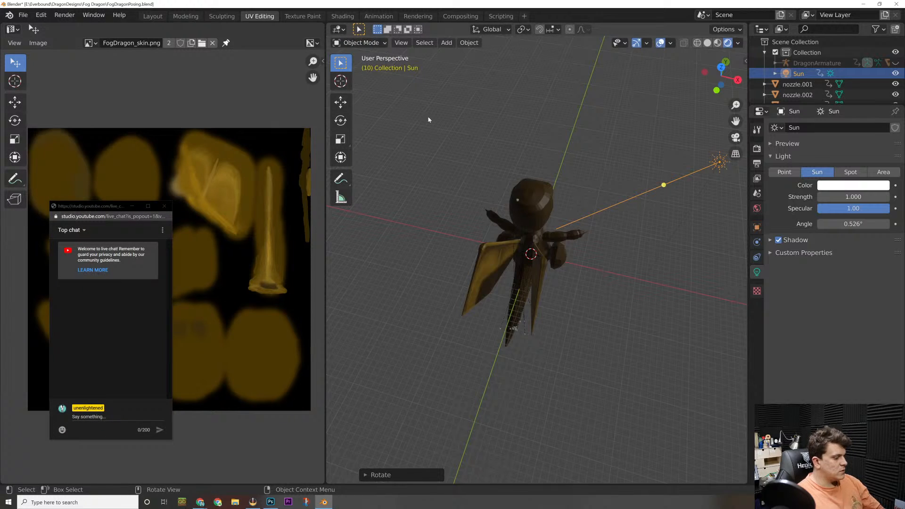
left_click(473, 164)
left_click(526, 212)
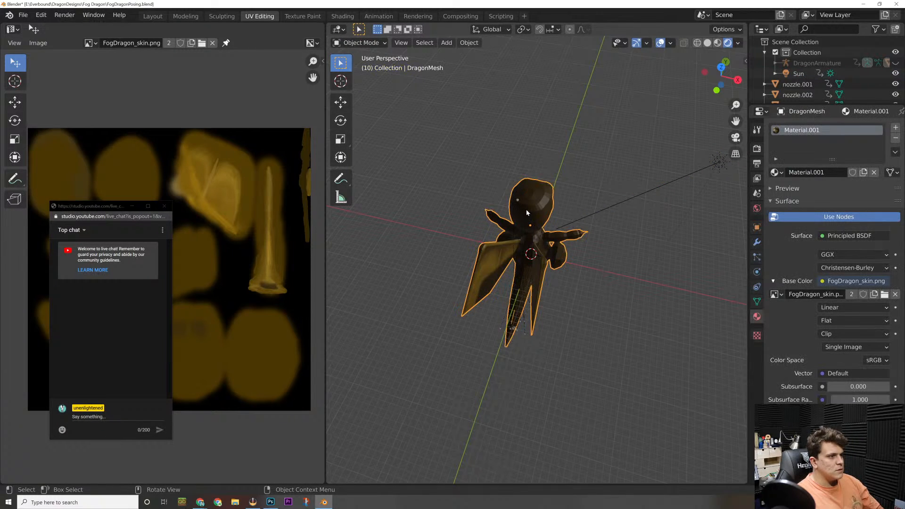
key("Tab")
key("a")
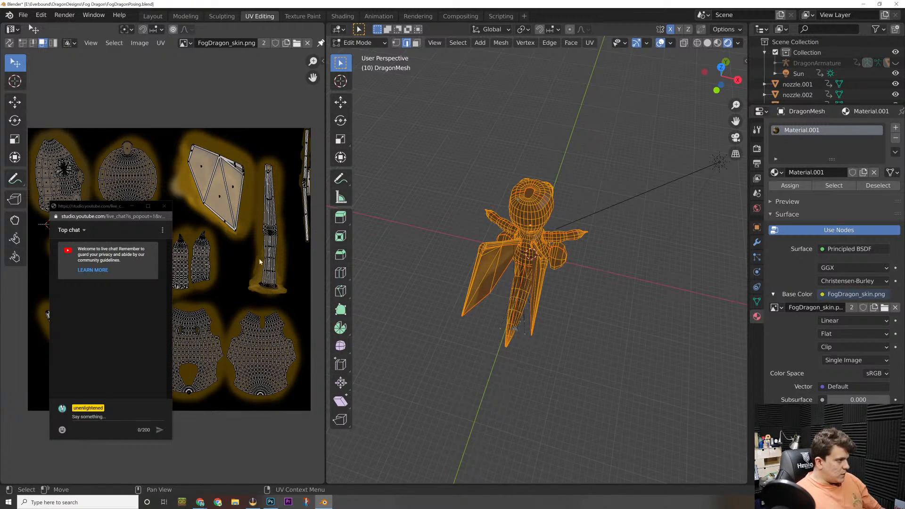
key("g")
left_click(285, 297)
key("ctrl+z")
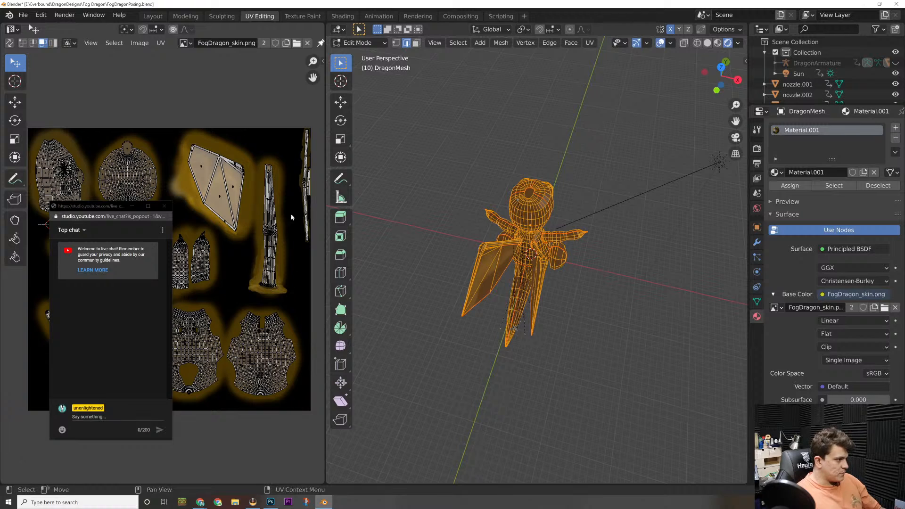
Step: Switch the UV editor to box selection and select the tall, narrow UV island beside the wing island
key("w")
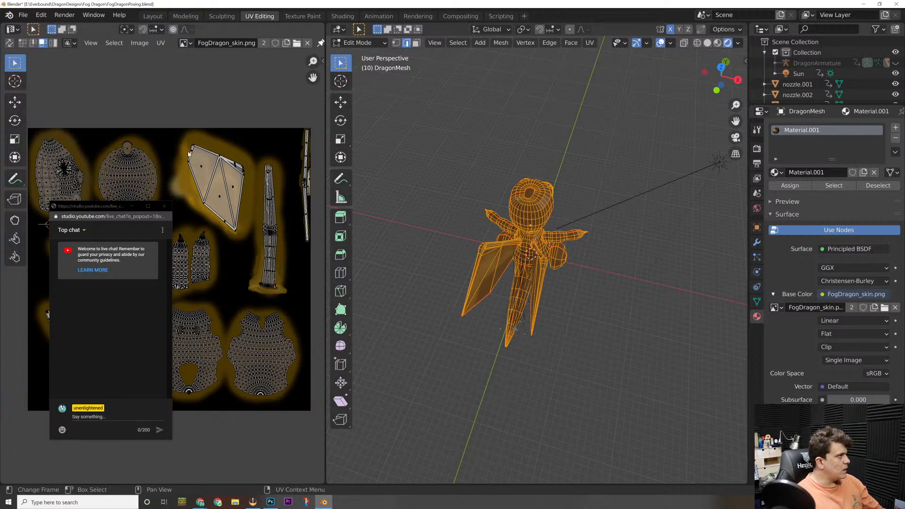
left_click_drag(255, 151, 284, 294)
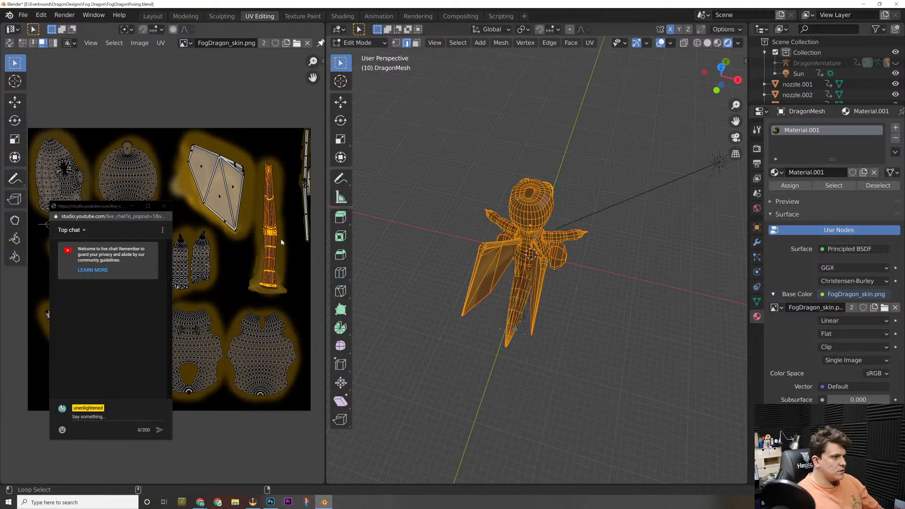
scroll(279, 233, "up", 2)
middle_click_drag(275, 232, 186, 267)
key("Left")
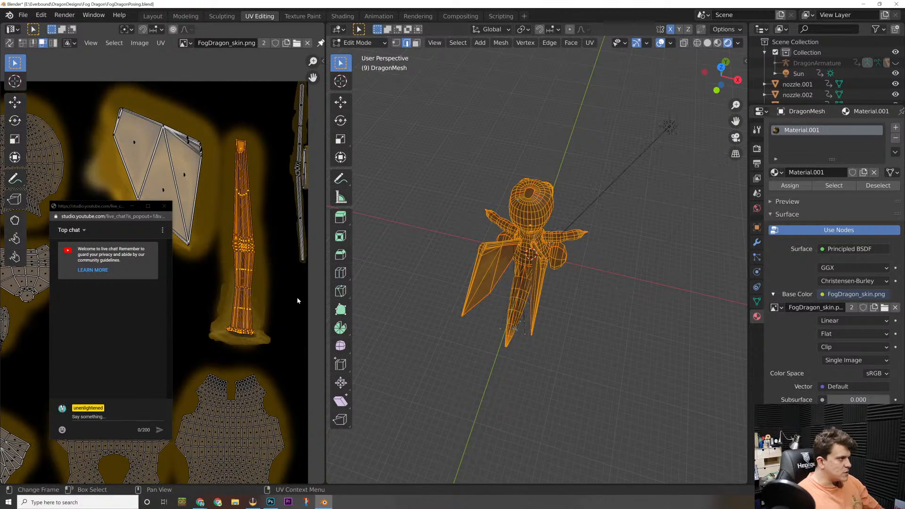
key("Right")
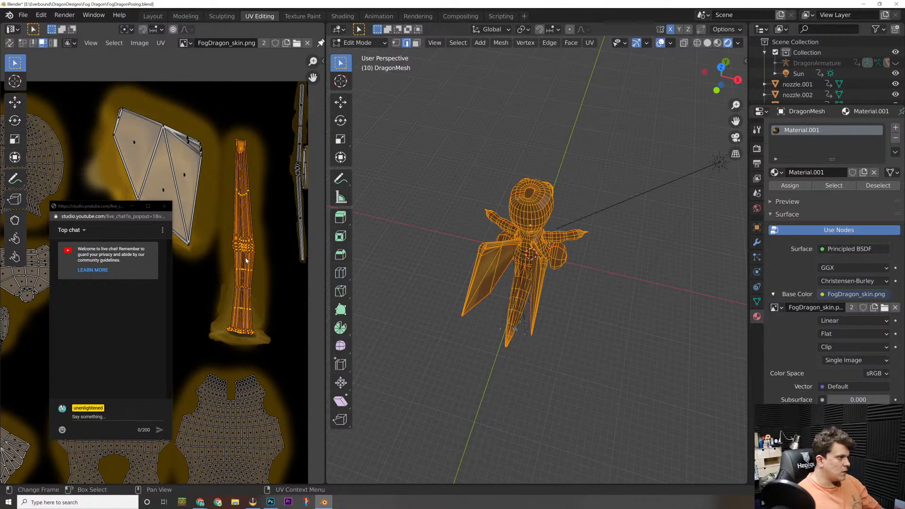
Step: Select the tall, narrow UV island, move it about -0.0073 along X, then deselect everything and return DragonMesh to Object Mode
left_click(239, 260)
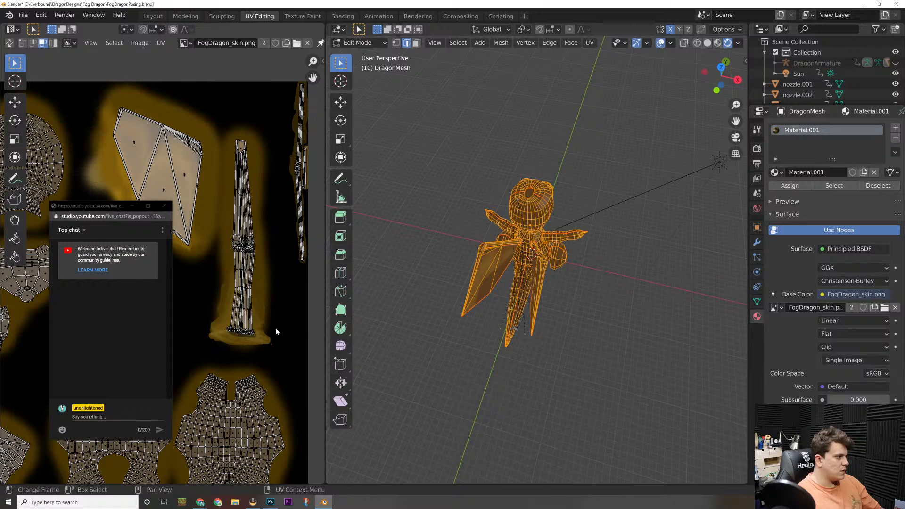
left_click_drag(285, 352, 224, 131)
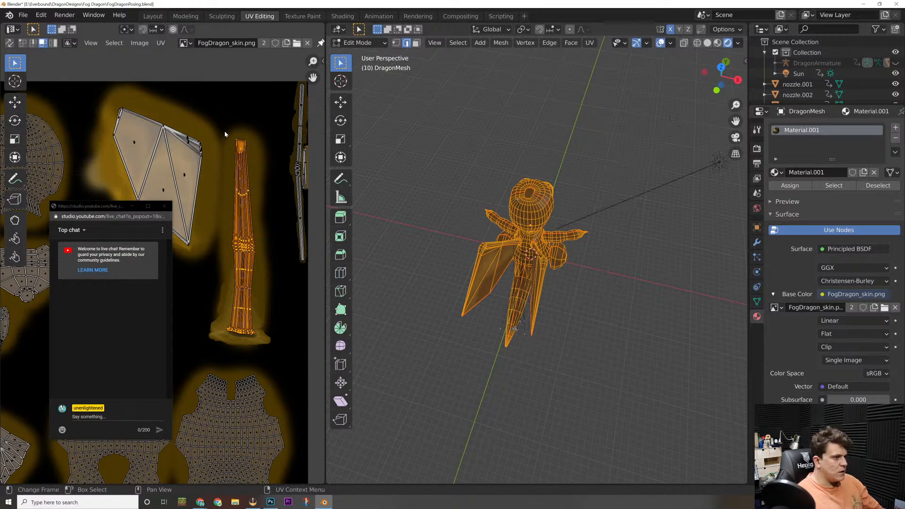
key("g")
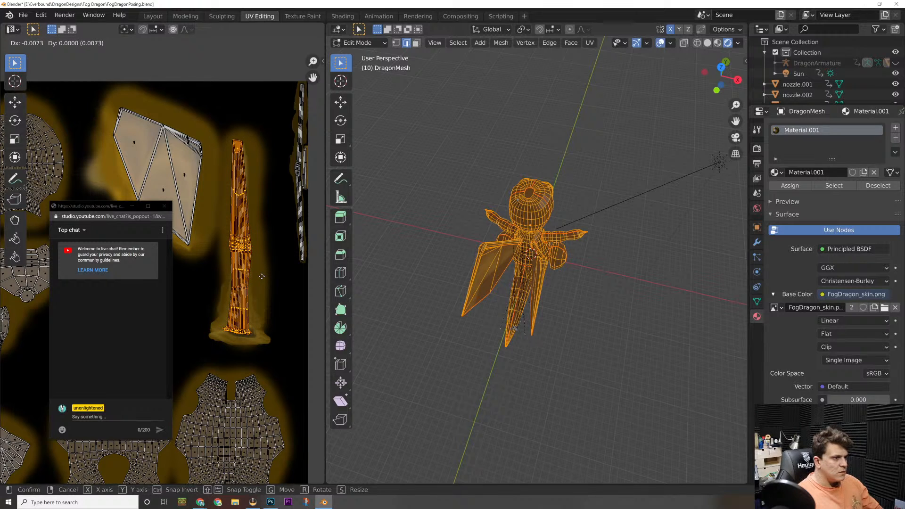
left_click(261, 277)
key("alt+a")
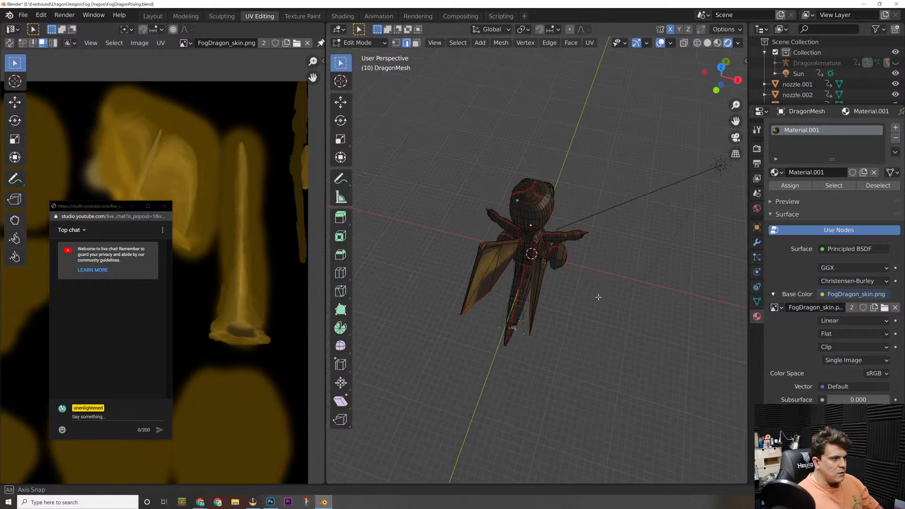
middle_click_drag(598, 297, 470, 256)
key("Tab")
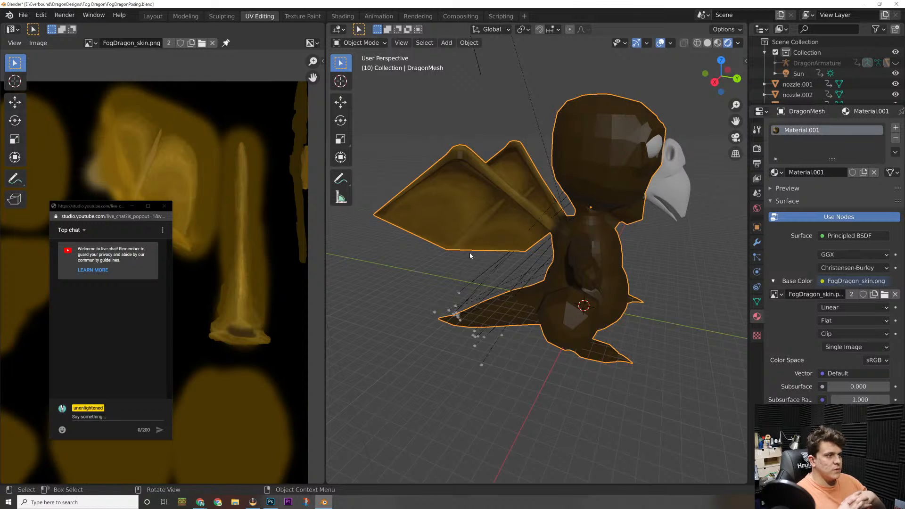
Step: Try smooth shading on DragonMesh, then set it back to flat shading
right_click(550, 229)
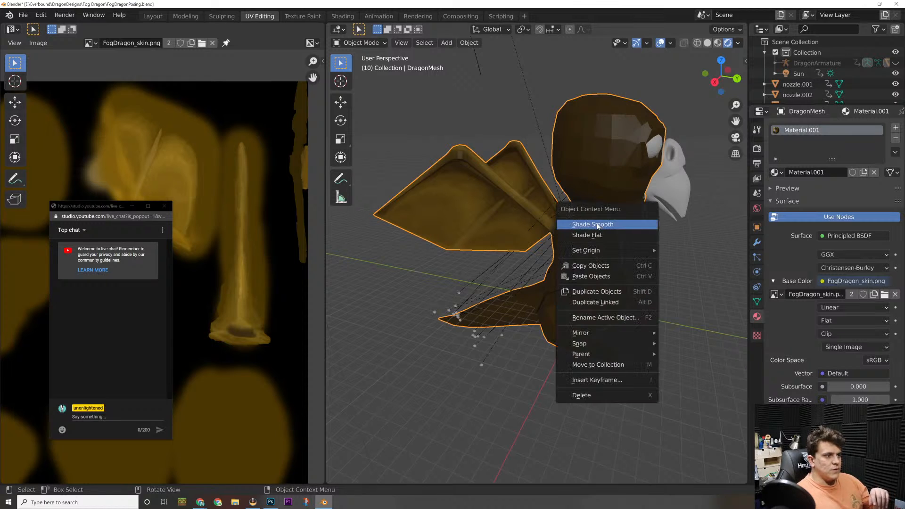
left_click(604, 222)
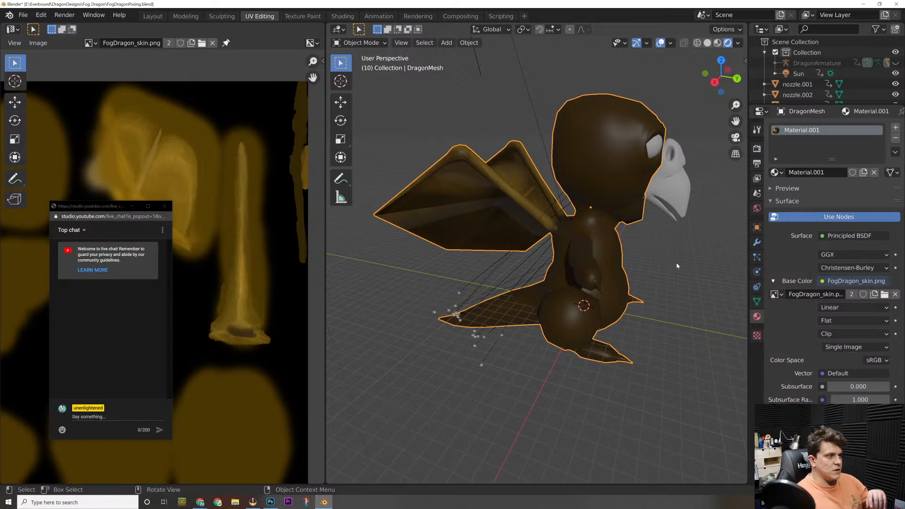
mouse_move(675, 263)
middle_mouse_down()
mouse_move(374, 238)
mouse_move(738, 256)
mouse_move(682, 267)
mouse_move(612, 257)
mouse_move(673, 261)
middle_mouse_up()
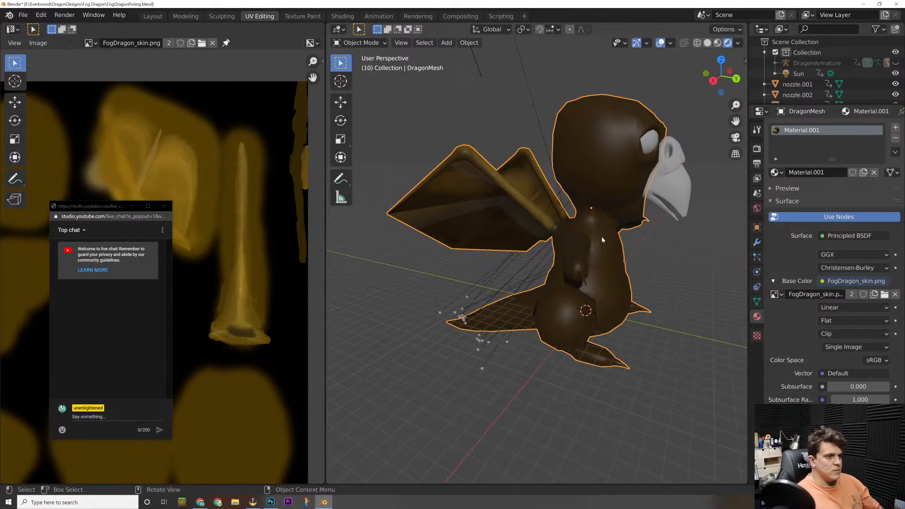
right_click(561, 235)
left_click(562, 234)
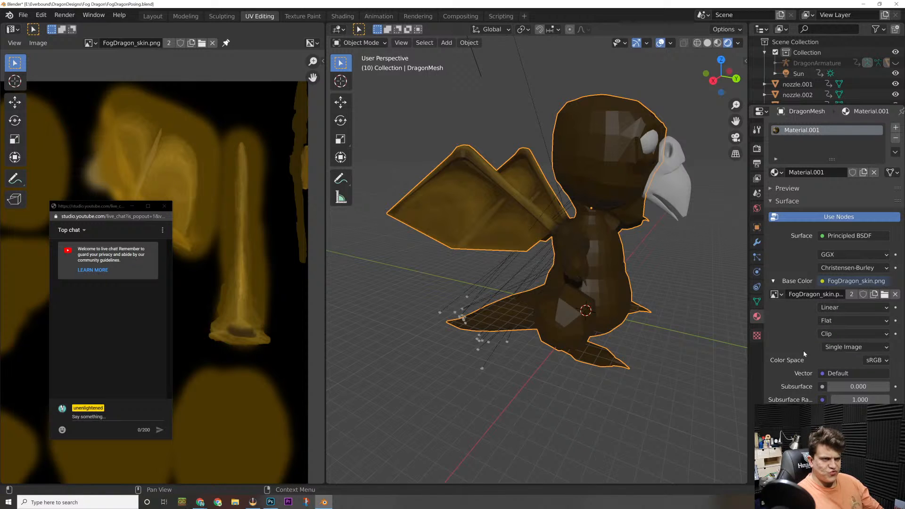
Step: Rename DragonMesh's material to FogDragonTexture.001
scroll(804, 354, "down", 8)
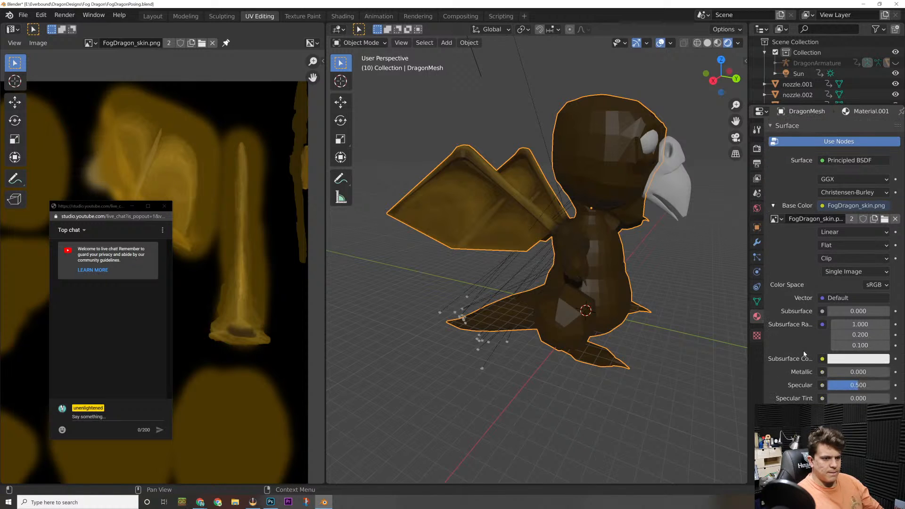
scroll(803, 353, "up", 8)
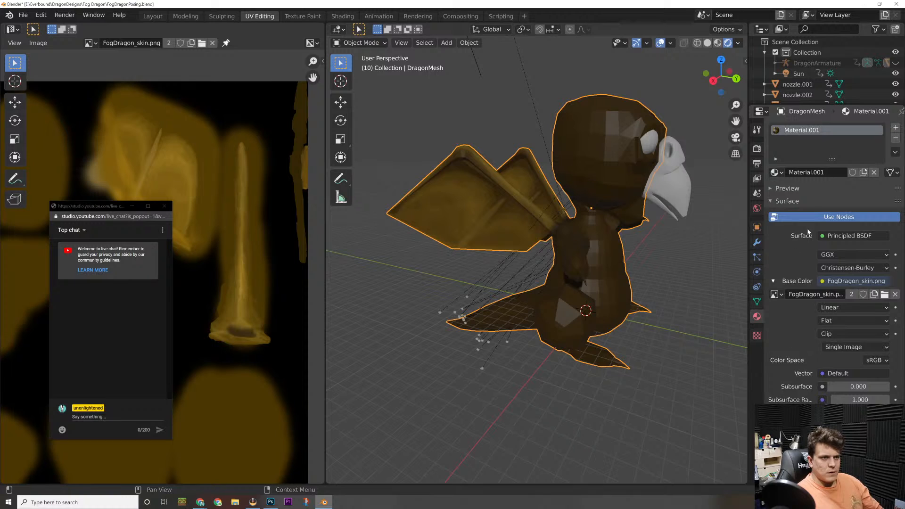
double_click(805, 172)
left_click(810, 172)
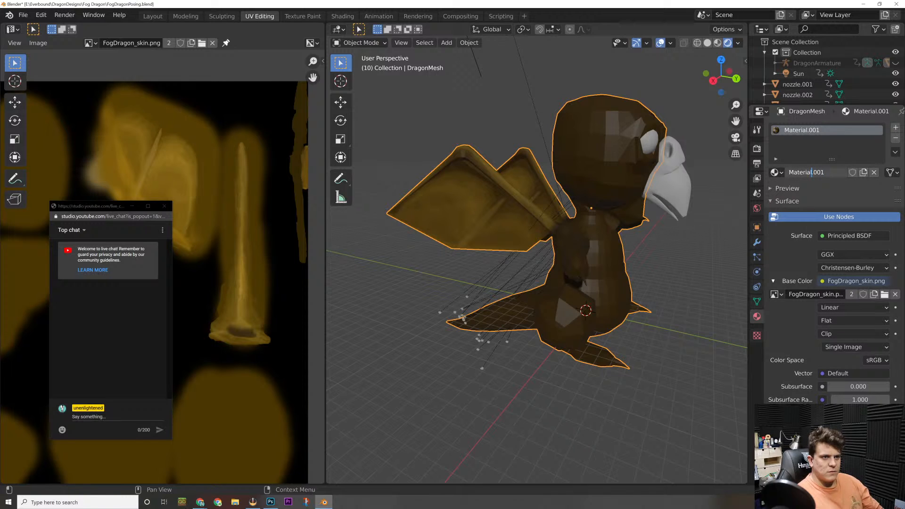
key("ctrl+BackSpace")
type("FogDra")
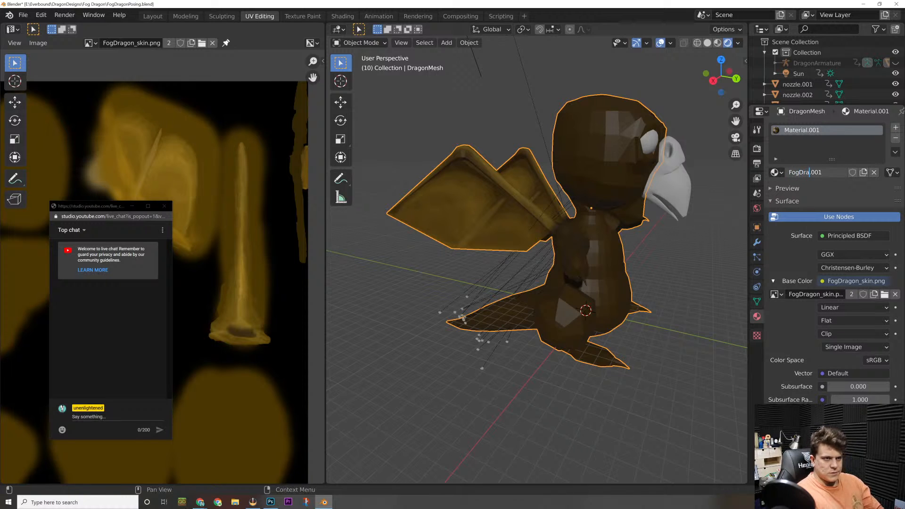
type("gonTex")
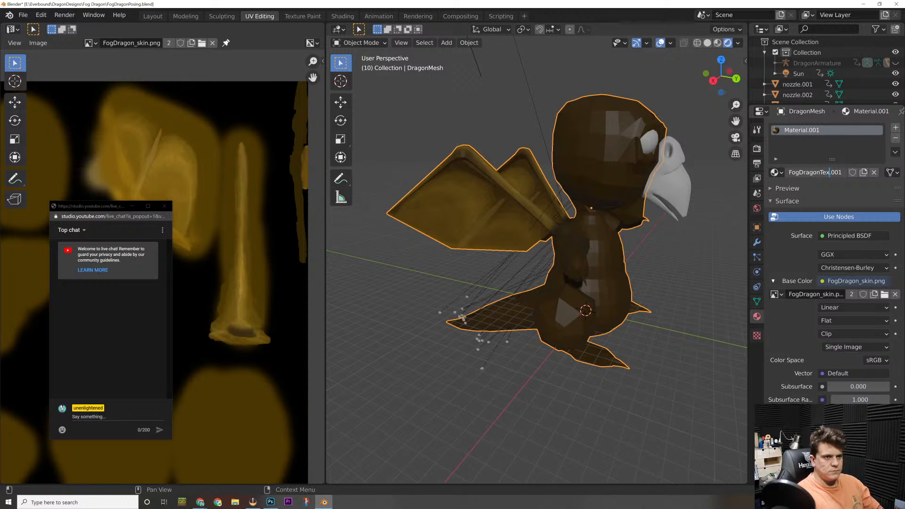
type("ture")
key("Return")
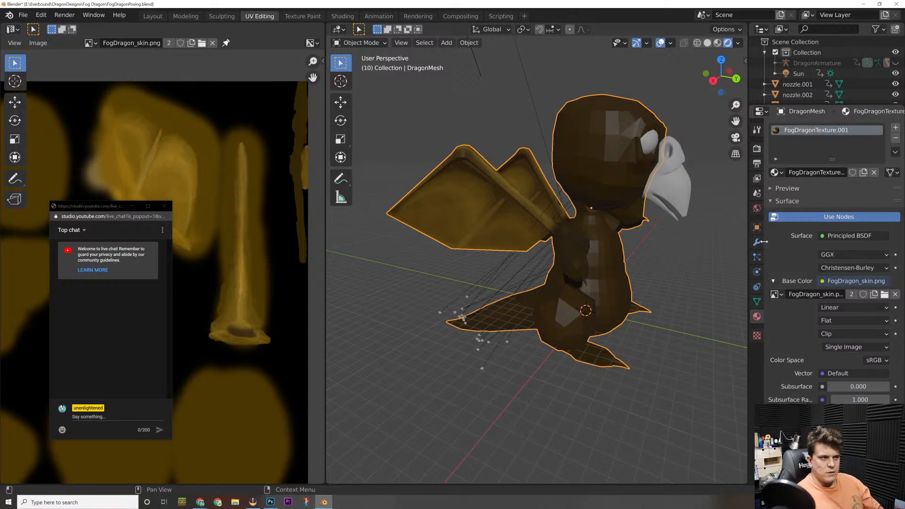
Step: Examine the textured dragon from the front and side, and view the whole skin texture in the image editor
middle_click_drag(597, 237, 495, 249)
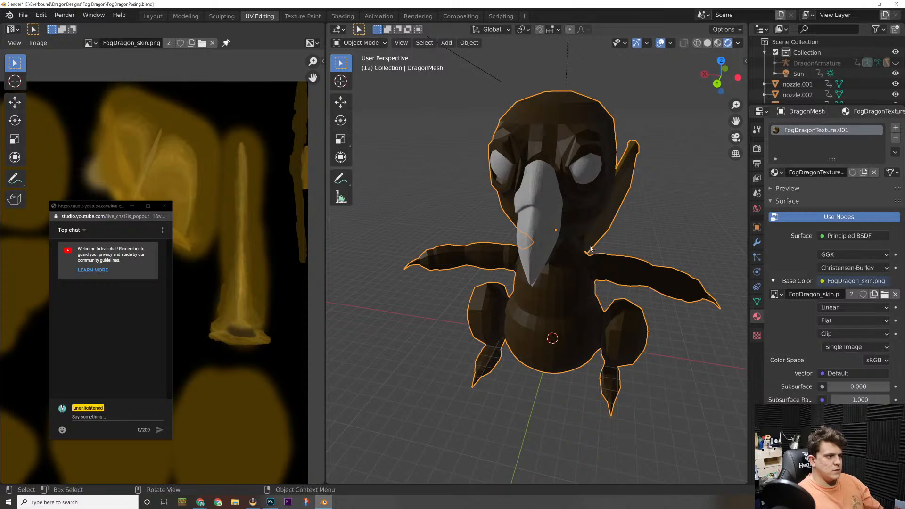
scroll(591, 250, "down", 2, "alt")
scroll(591, 249, "down", 2, "alt")
scroll(590, 249, "down", 3)
middle_click_drag(590, 250, 664, 229)
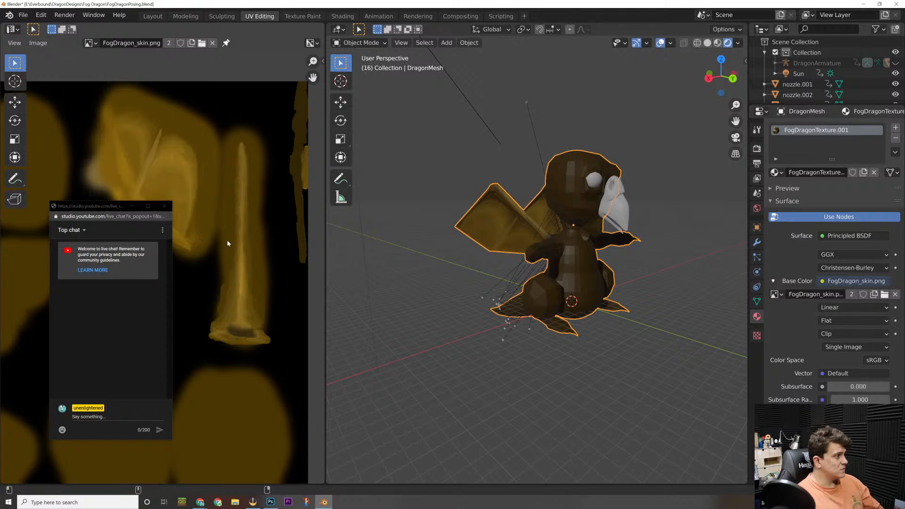
scroll(228, 243, "down", 4)
scroll(227, 243, "up", 2)
middle_click_drag(226, 239, 284, 240)
Step: Switch to Untitled-1.psd in Photoshop, move the chat window off the canvas, and bring the whole painted texture into view
key("alt+Tab")
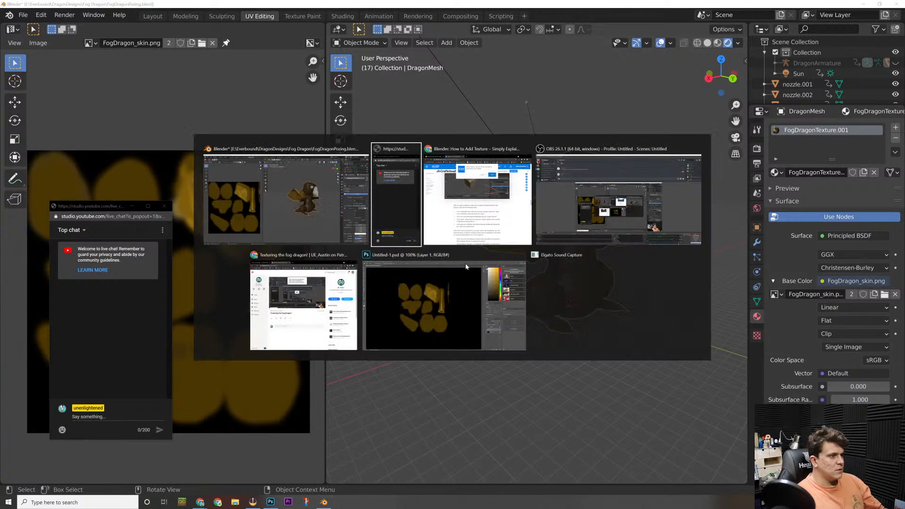
left_click(457, 281)
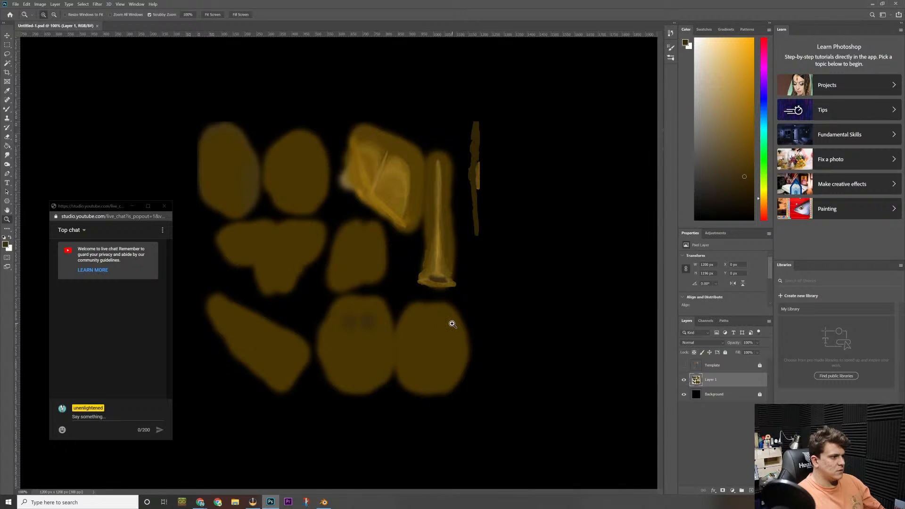
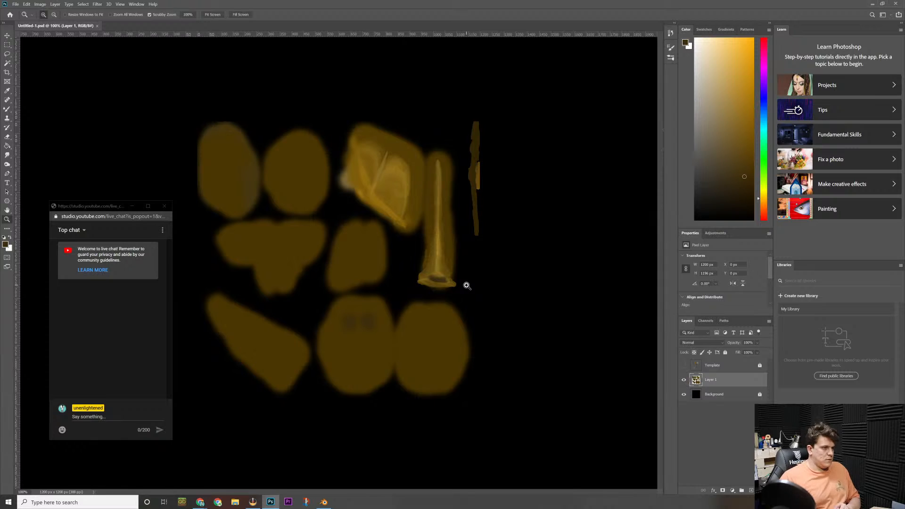
right_click(466, 285)
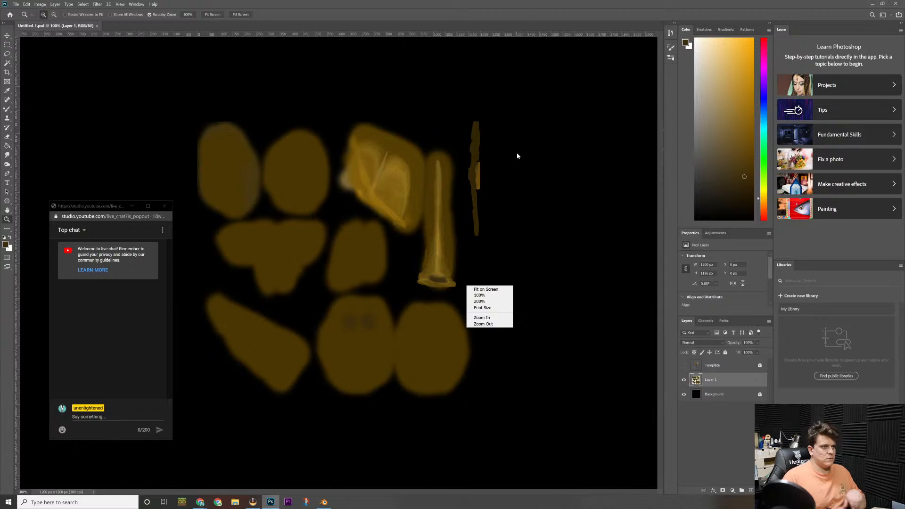
left_click(591, 173)
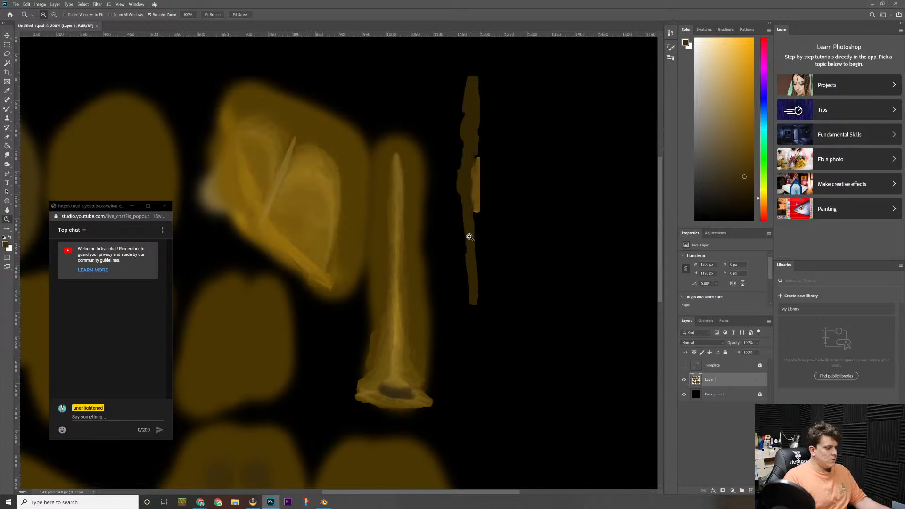
left_click_drag(480, 220, 460, 236)
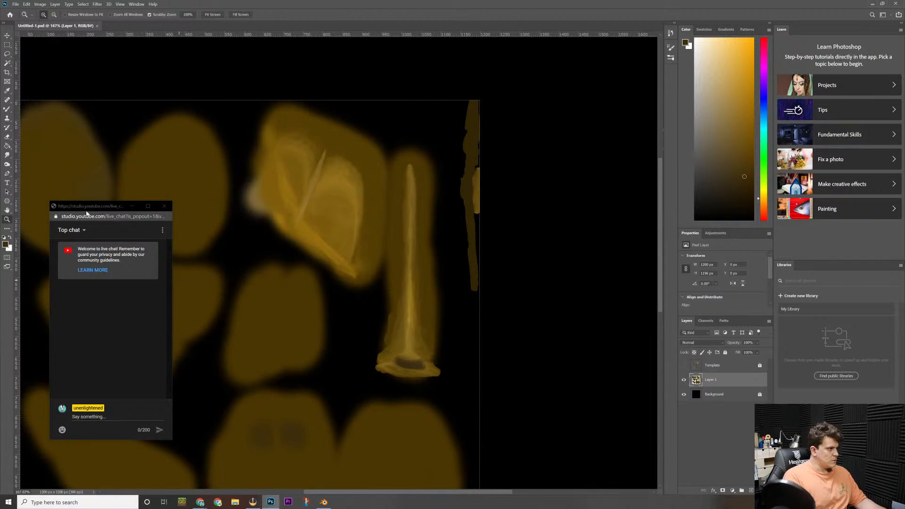
left_click_drag(92, 208, 820, 258)
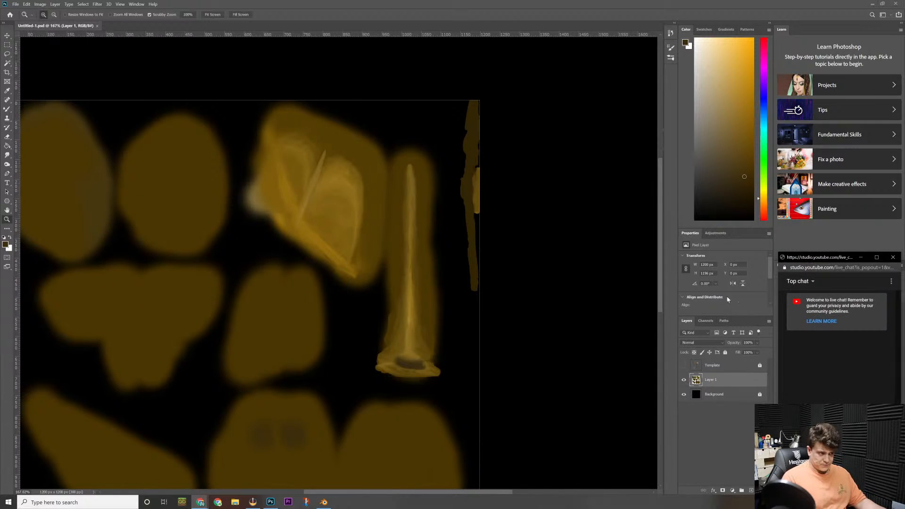
left_click_drag(293, 327, 434, 287)
key("space")
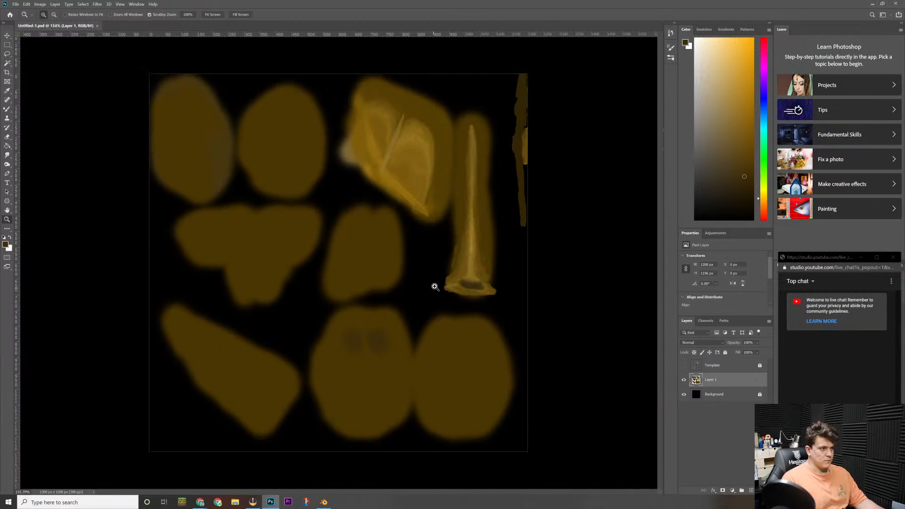
left_click_drag(391, 263, 400, 258)
Step: Compare the painting with the dragon in Blender, then check it in Photoshop against the Template layer's UV layout and hide that layer again
key("alt+Tab")
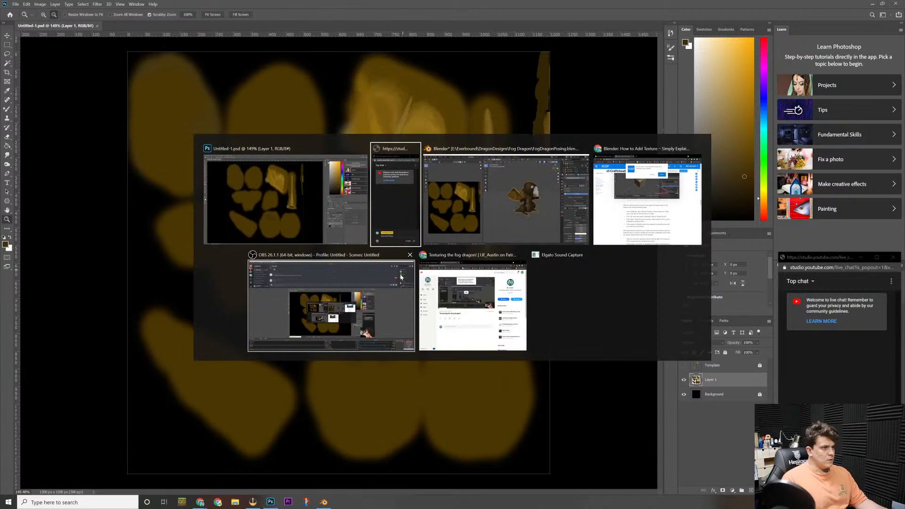
key("alt+Tab")
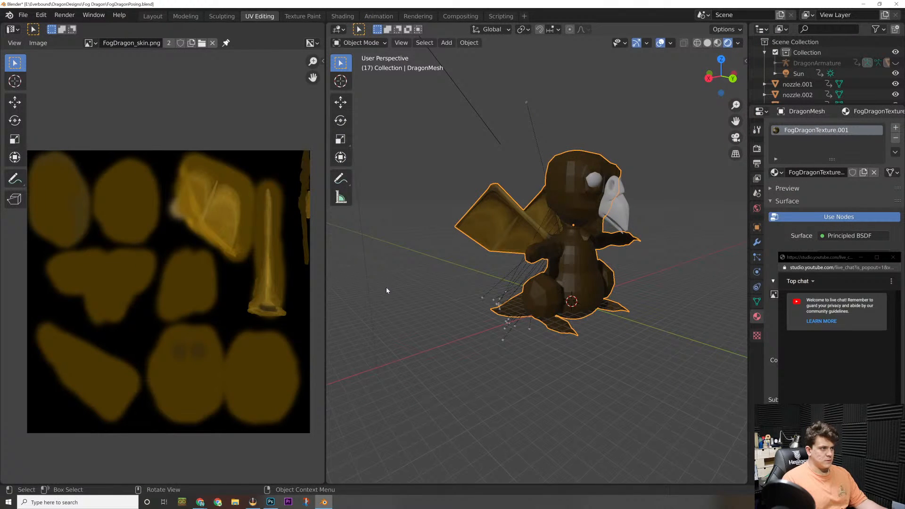
key("alt+Tab")
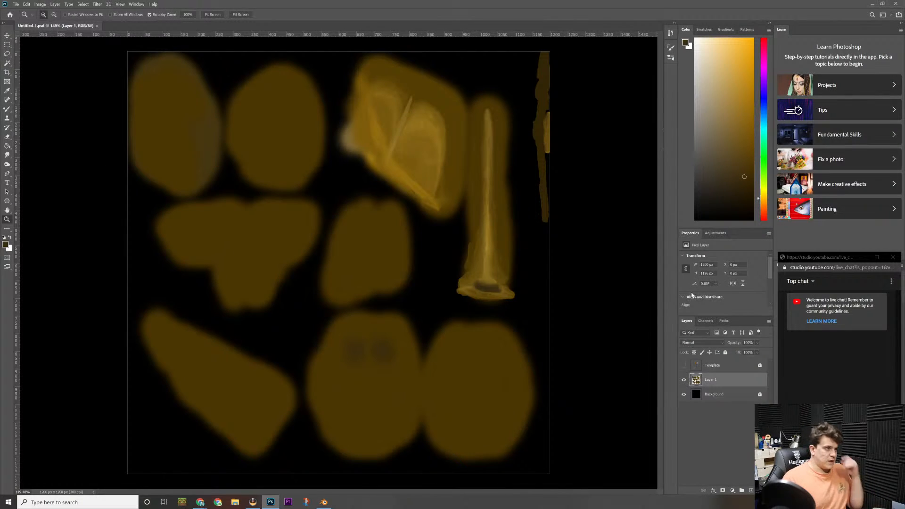
left_click(684, 366)
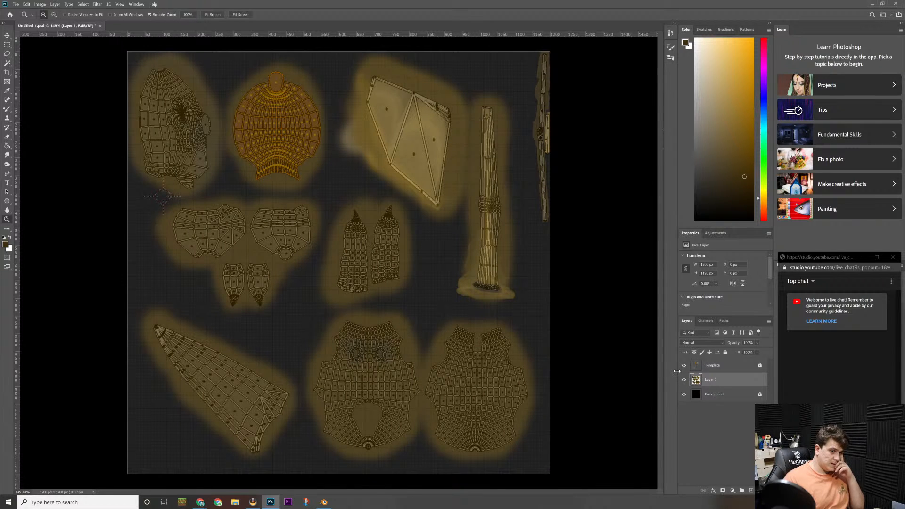
left_click(684, 365)
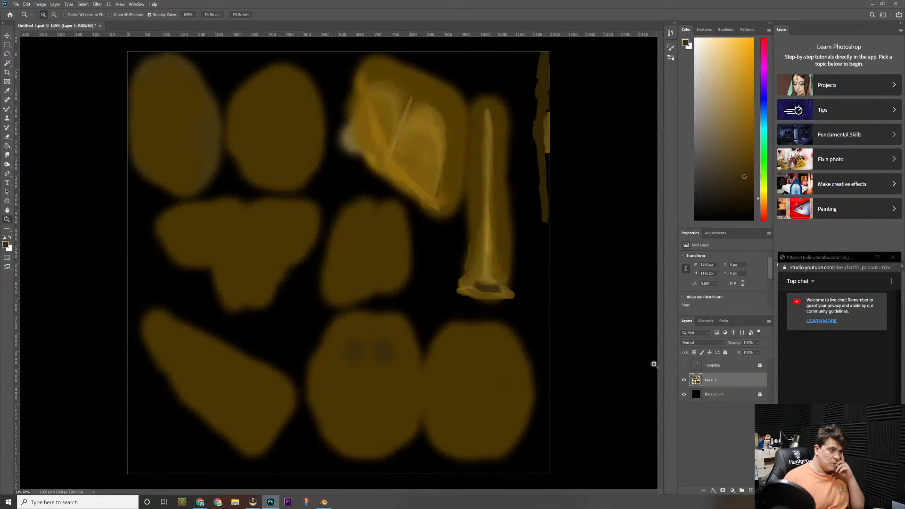
Step: Try a Mixer Brush stroke beside the base of the tall, narrow island on Layer 1, then undo it
key("b")
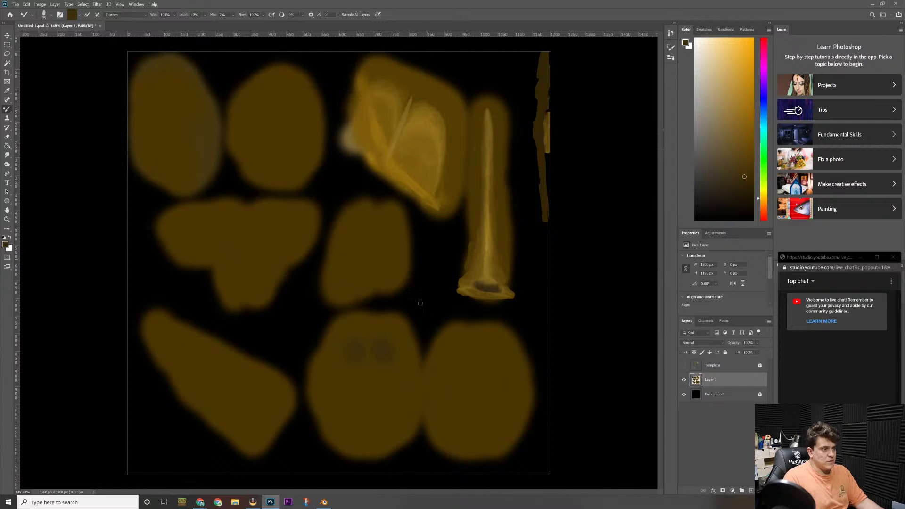
mouse_move(419, 304)
left_mouse_down()
mouse_move(449, 304)
mouse_move(475, 275)
mouse_move(467, 290)
mouse_move(465, 271)
left_mouse_up()
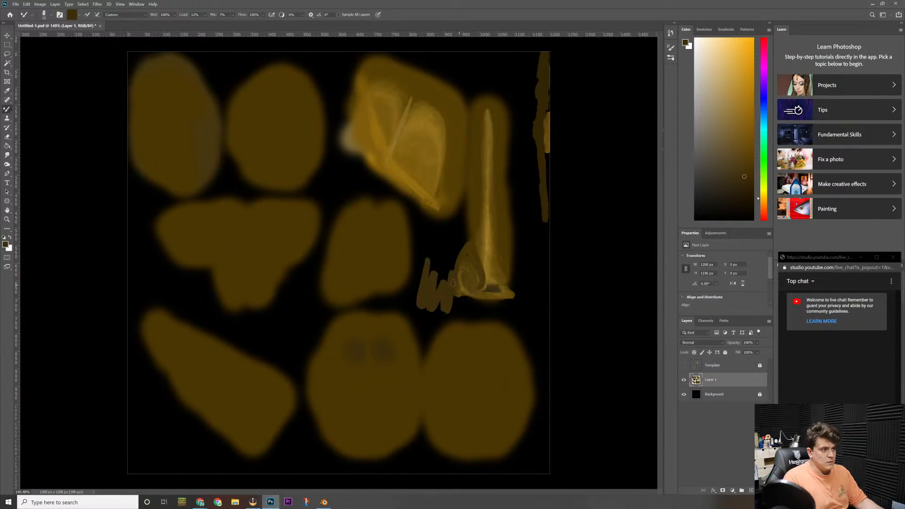
key("ctrl+z")
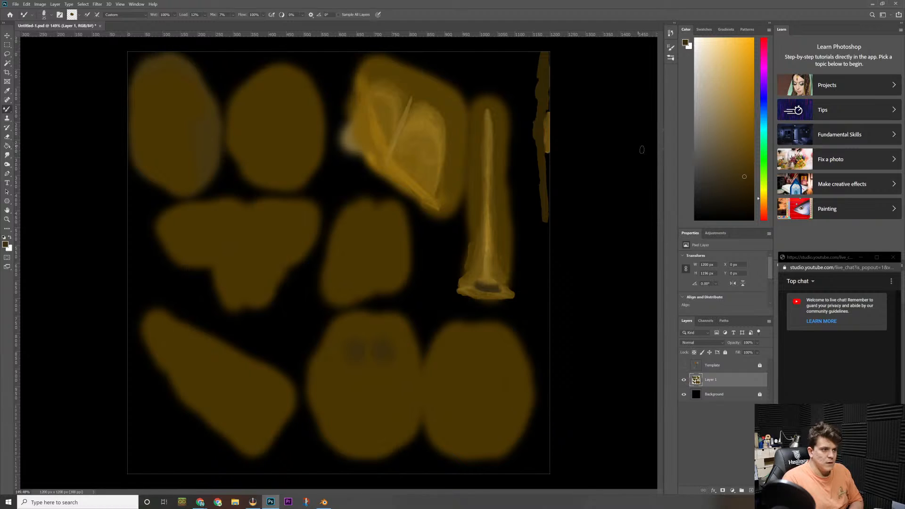
Step: Check the textured dragon in Blender once more and return to the Photoshop painting
key("alt+Tab")
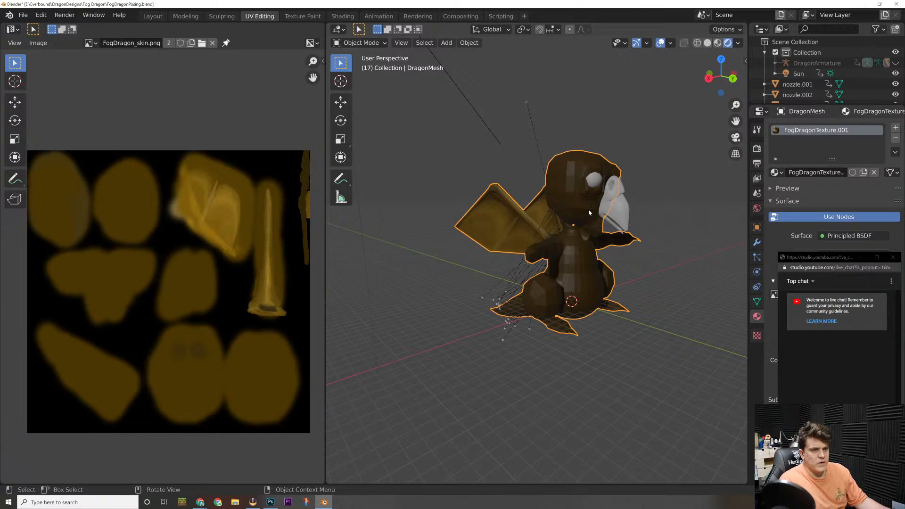
key("alt+Tab")
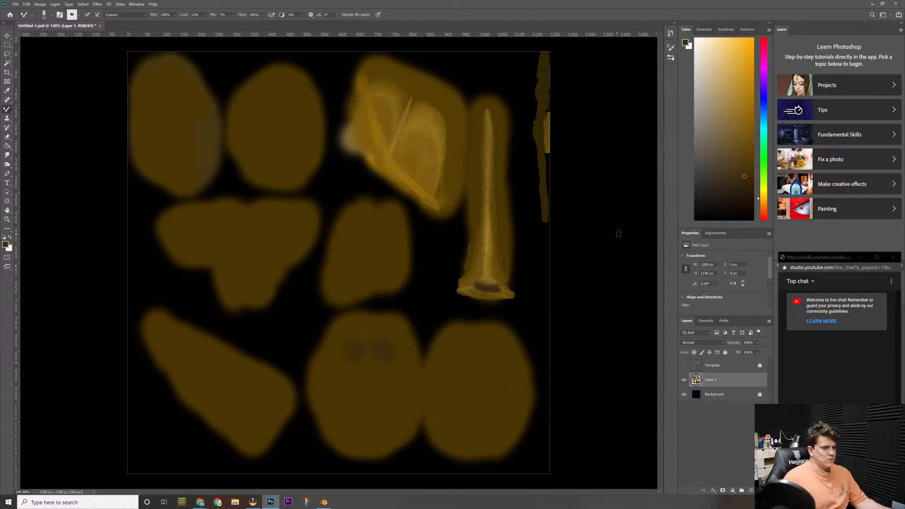
Step: Show the Template layer's UV layout and frame the two tapered, pointed islands in the middle of the texture
left_click(685, 366)
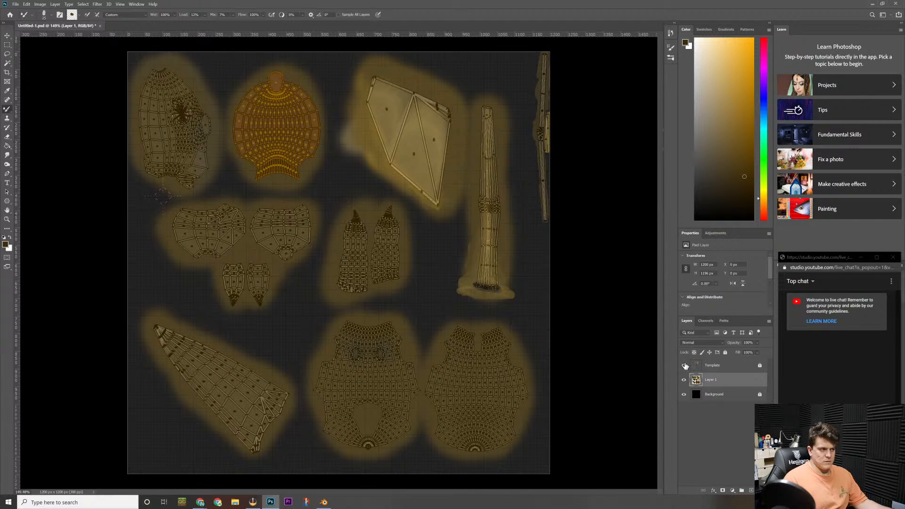
left_click(684, 366)
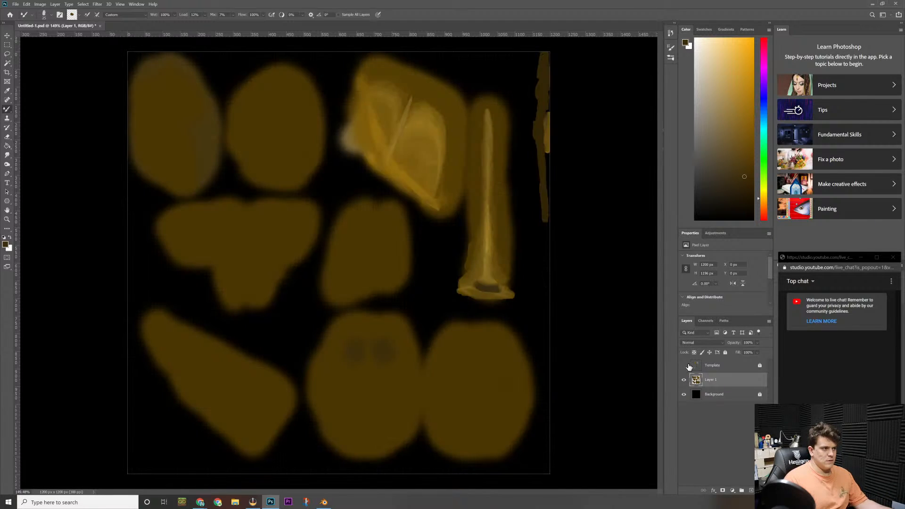
left_click(684, 367)
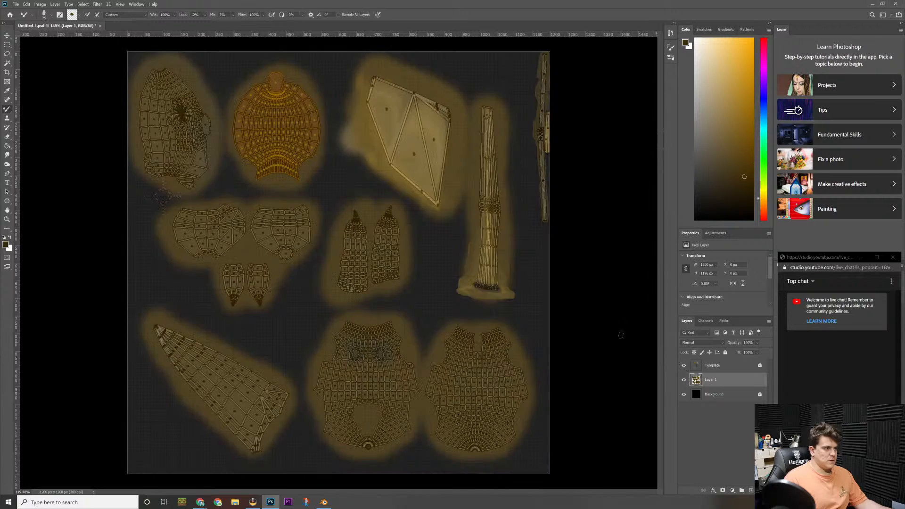
key("z")
left_click_drag(362, 224, 338, 269)
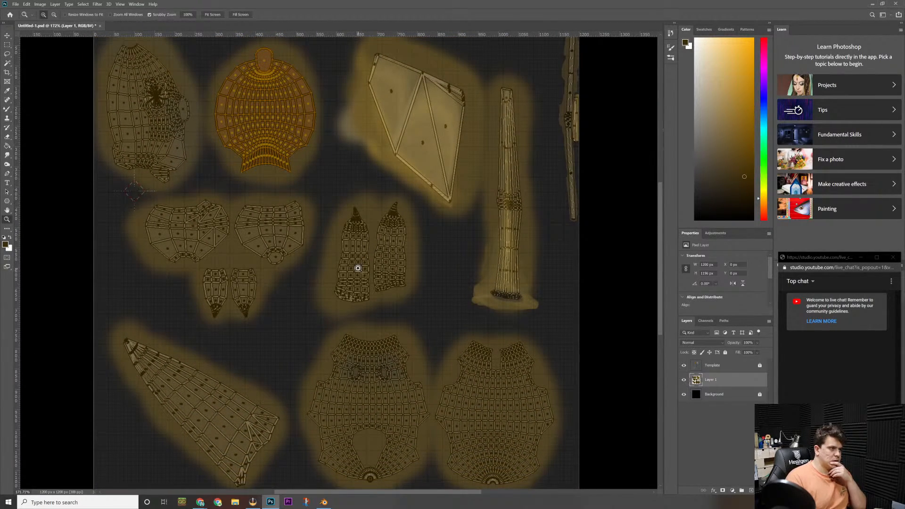
left_click_drag(356, 264, 374, 252)
left_click_drag(384, 208, 358, 244)
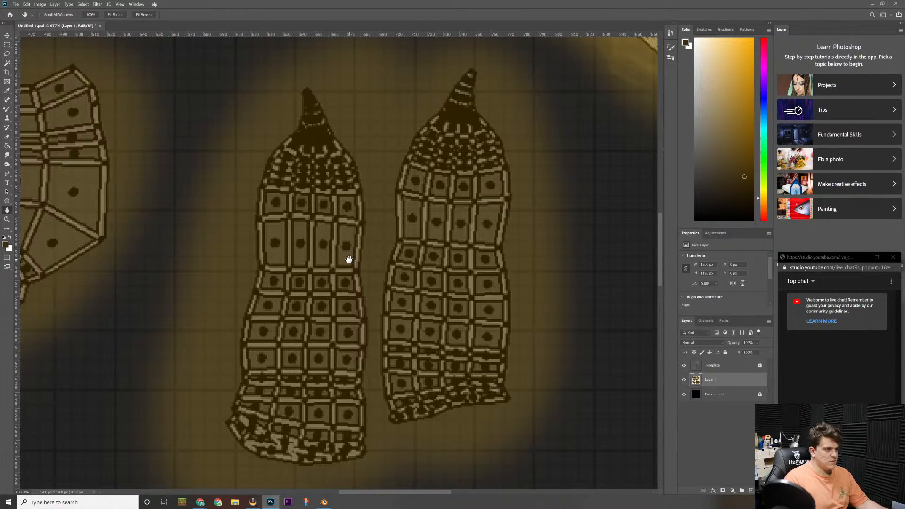
Step: Switch to Blender, put DragonMesh in Edit Mode to examine its mesh and seams from another angle, and return to Photoshop
key("alt+Tab")
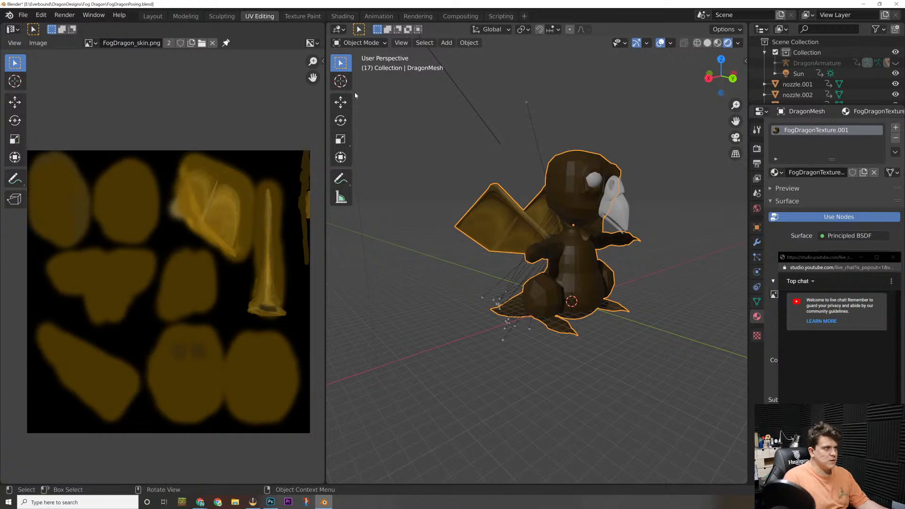
left_click(358, 43)
left_click(356, 62)
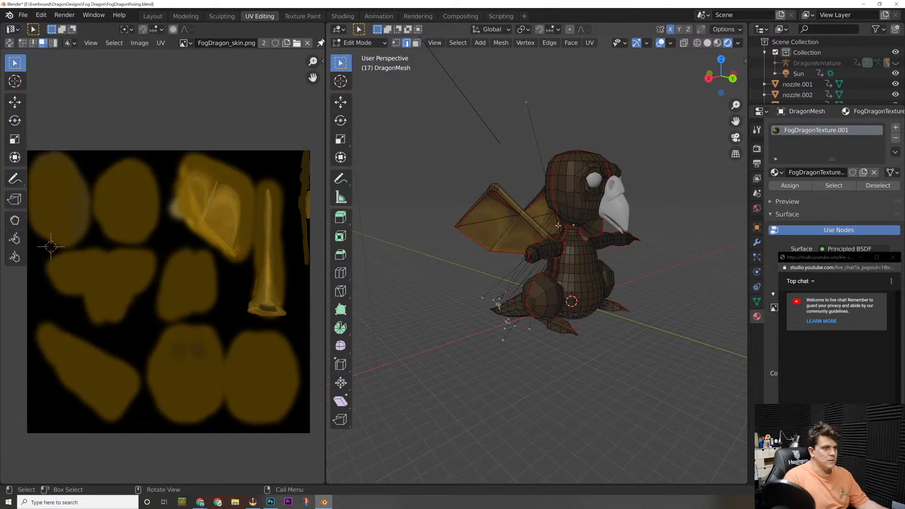
right_click(594, 233)
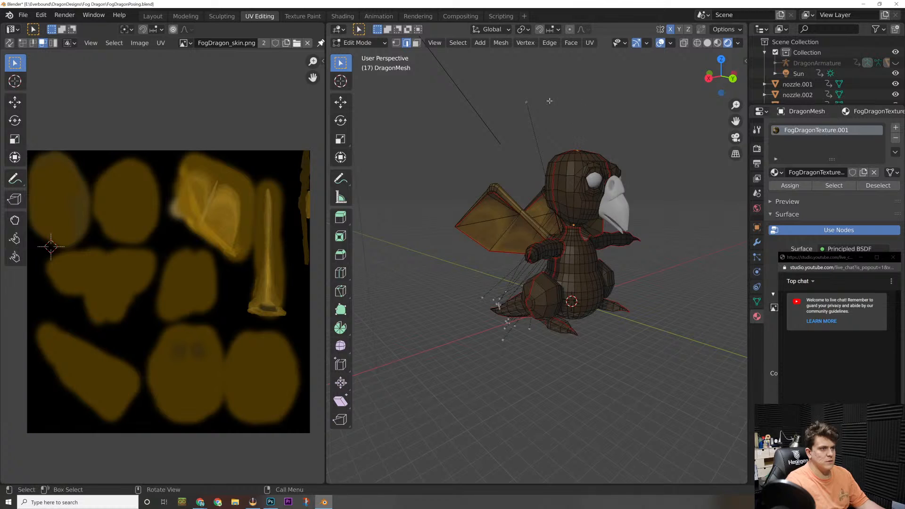
middle_click_drag(577, 152, 536, 111)
key("alt+Tab")
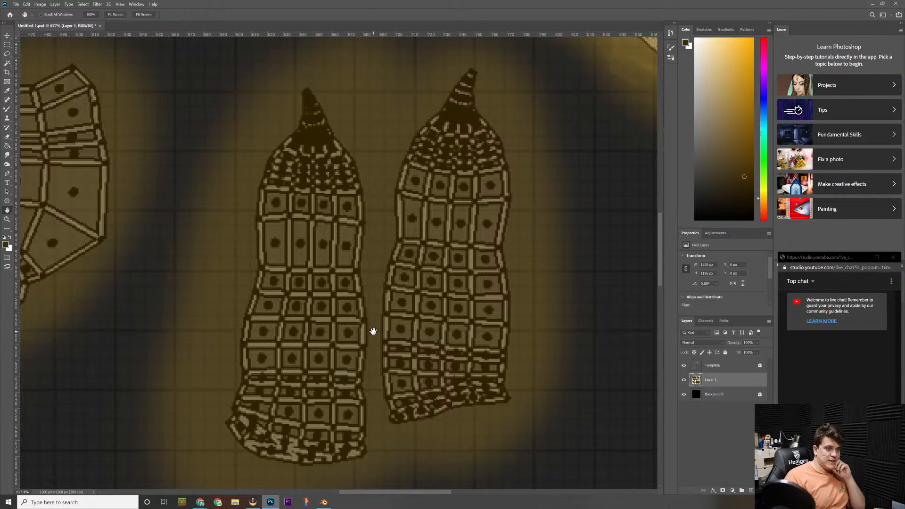
Step: Paint a faint Mixer Brush stroke down the outer edge of the right-hand tapered island on Layer 1 and hide the Template layer
key("b")
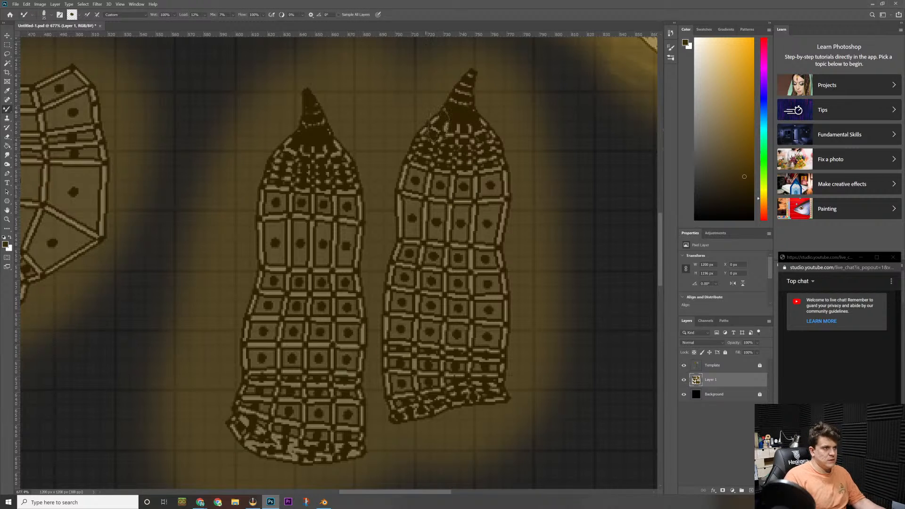
mouse_move(443, 121)
left_mouse_down()
mouse_move(495, 136)
mouse_move(495, 156)
left_mouse_up()
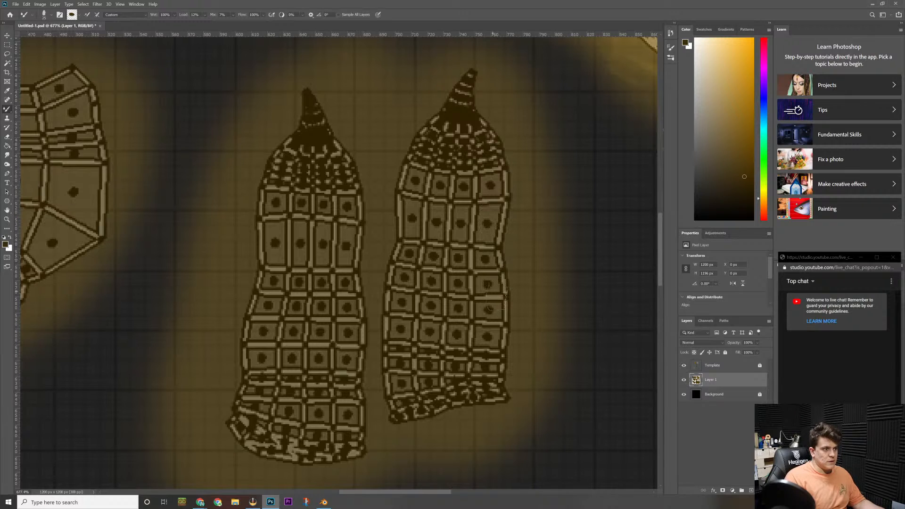
left_click(683, 366)
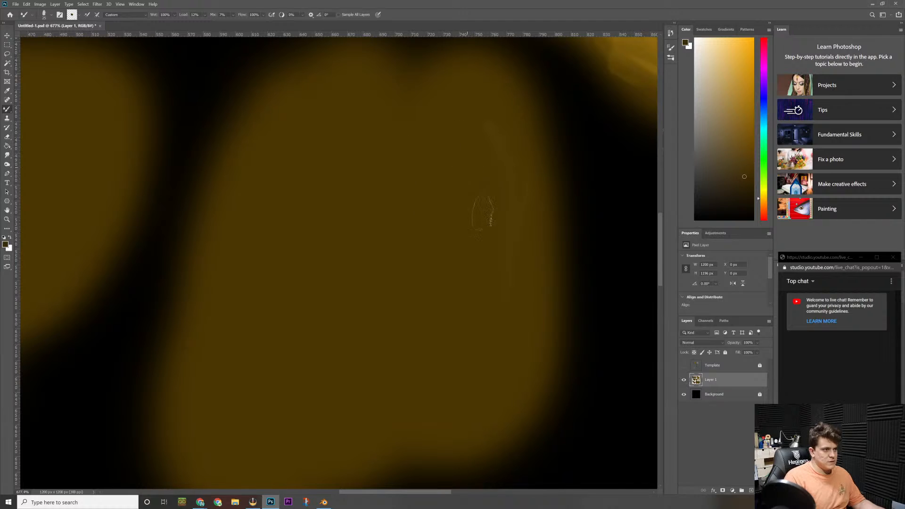
key("ctrl+z")
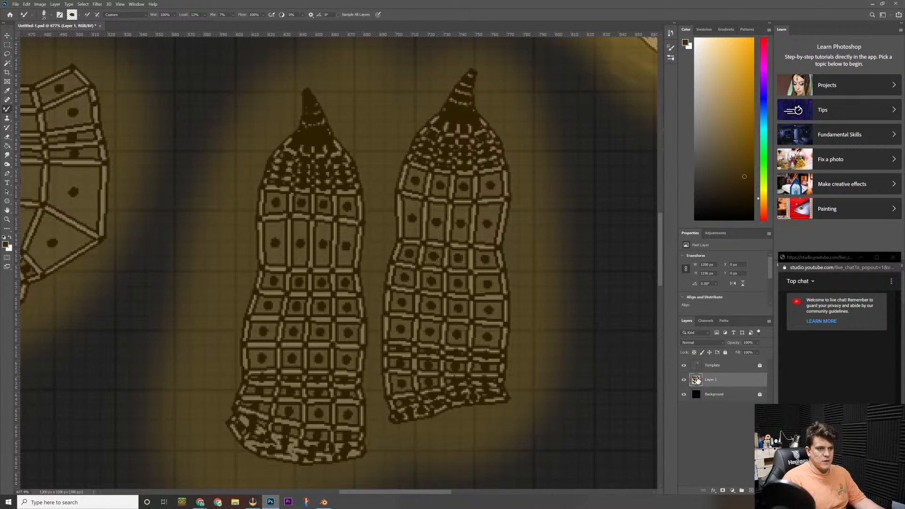
left_click(682, 367)
Step: Test darker browns and shade the right-hand tapered island's outer edge with a long, soft Mixer Brush stroke
mouse_move(709, 185)
left_mouse_down()
mouse_move(739, 177)
mouse_move(746, 193)
left_mouse_up()
mouse_move(468, 146)
left_mouse_down()
mouse_move(464, 313)
mouse_move(485, 239)
left_mouse_up()
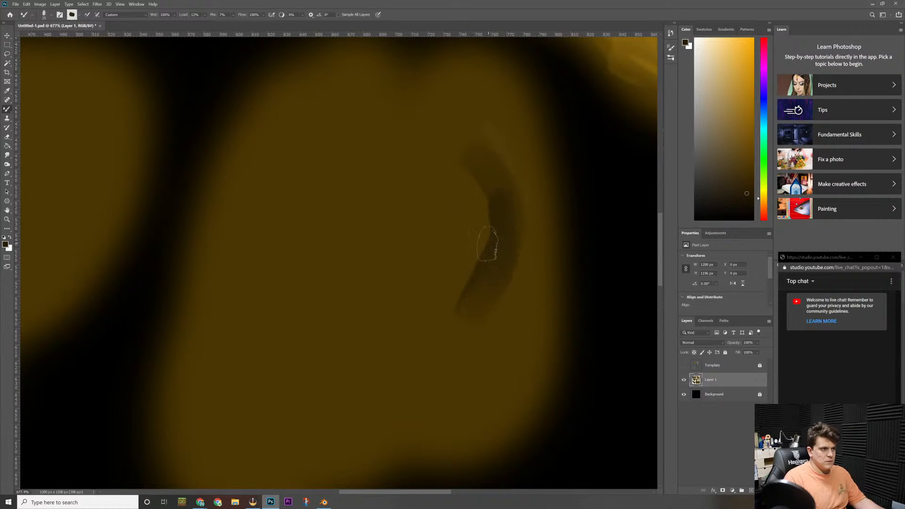
key("ctrl+z")
left_click_drag(747, 193, 747, 177)
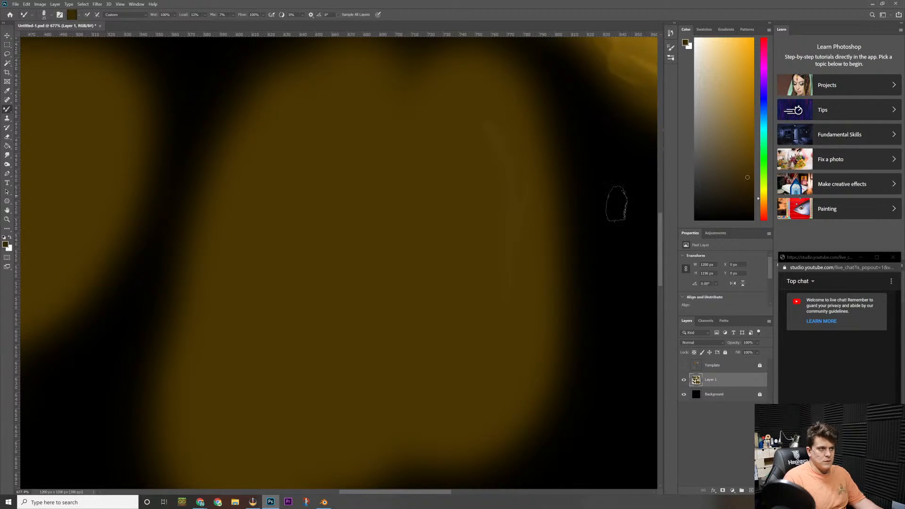
mouse_move(515, 249)
left_mouse_down()
mouse_move(495, 170)
mouse_move(480, 369)
left_mouse_up()
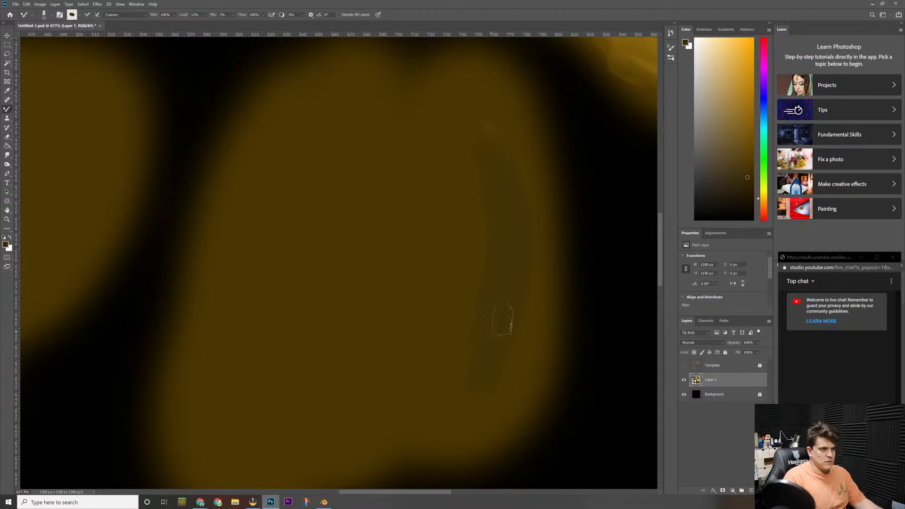
Step: Using the Template layer as a guide, paint dark brown shading along the left-hand island's outer edge and across both islands' bases
left_click(684, 365)
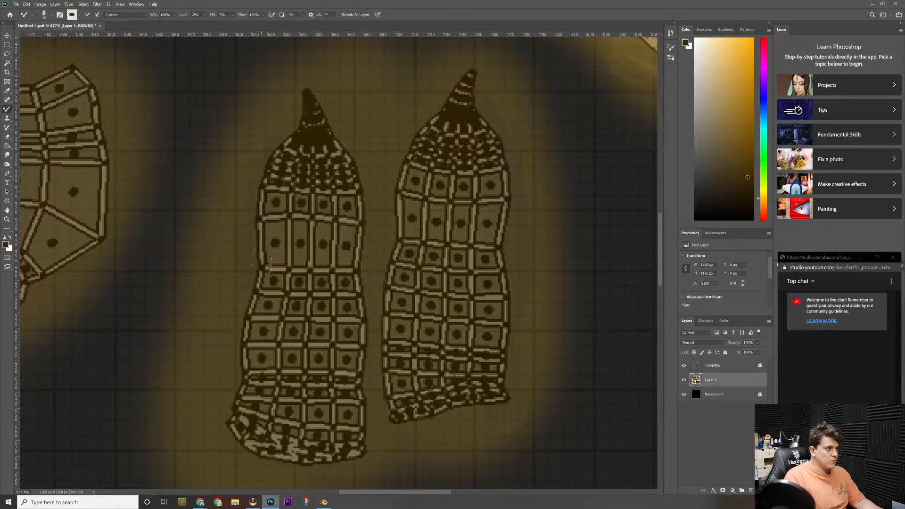
left_click(278, 174, "alt")
left_click(263, 189, "alt")
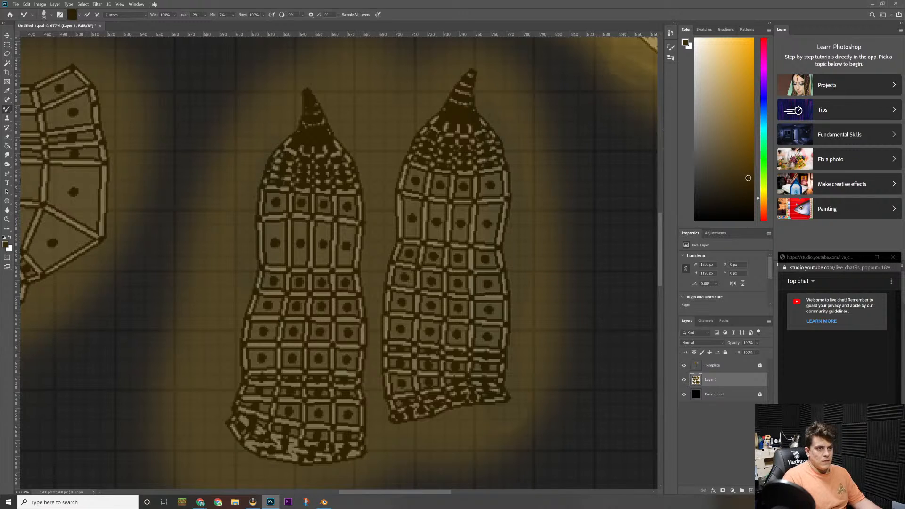
left_click(183, 217, "alt")
mouse_move(264, 275)
left_mouse_down()
mouse_move(256, 321)
mouse_move(258, 302)
left_mouse_up()
left_click(750, 169)
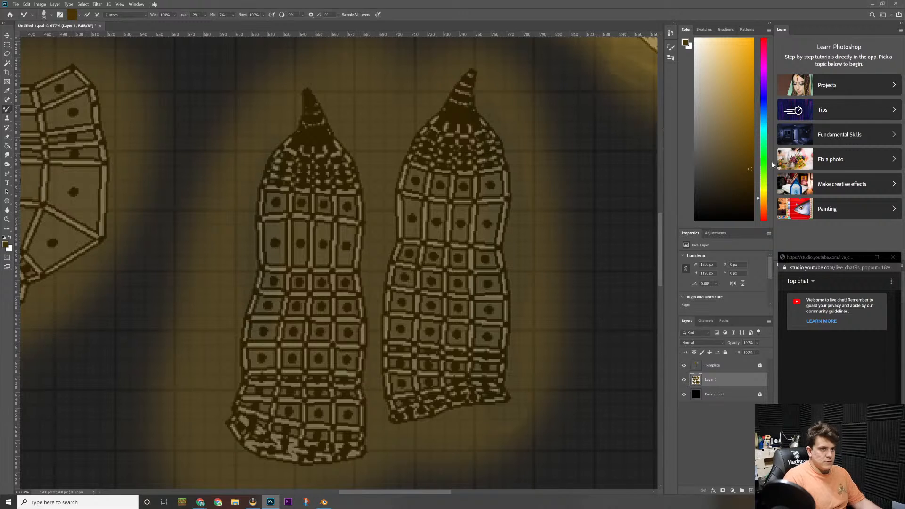
left_click(751, 183)
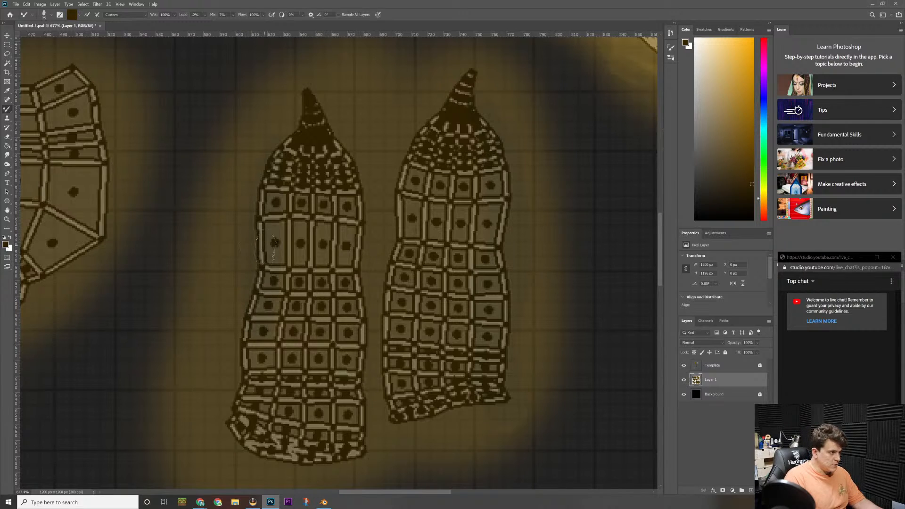
left_click_drag(266, 178, 286, 163)
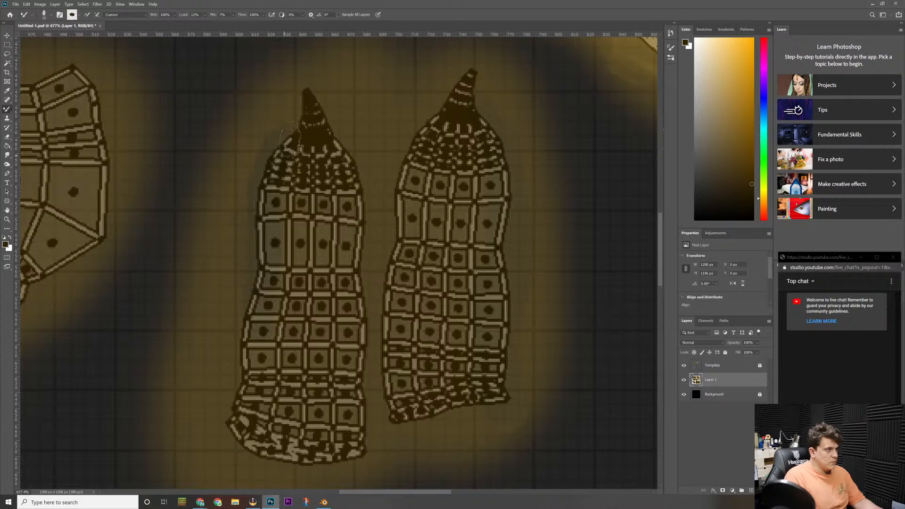
mouse_move(270, 295)
left_mouse_down()
mouse_move(253, 393)
mouse_move(237, 414)
left_mouse_up()
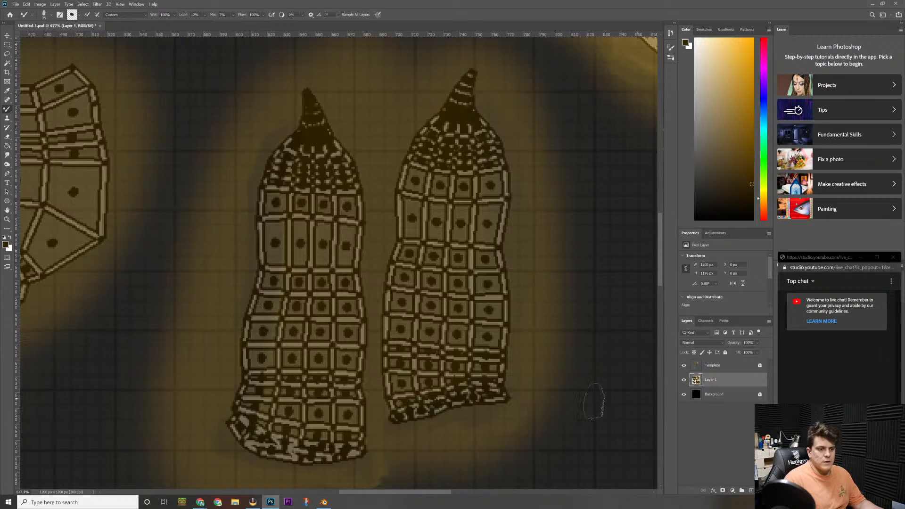
Step: Hide the Template layer and thicken the dark brown shading along the outer edges of both tapered islands
left_click(683, 365)
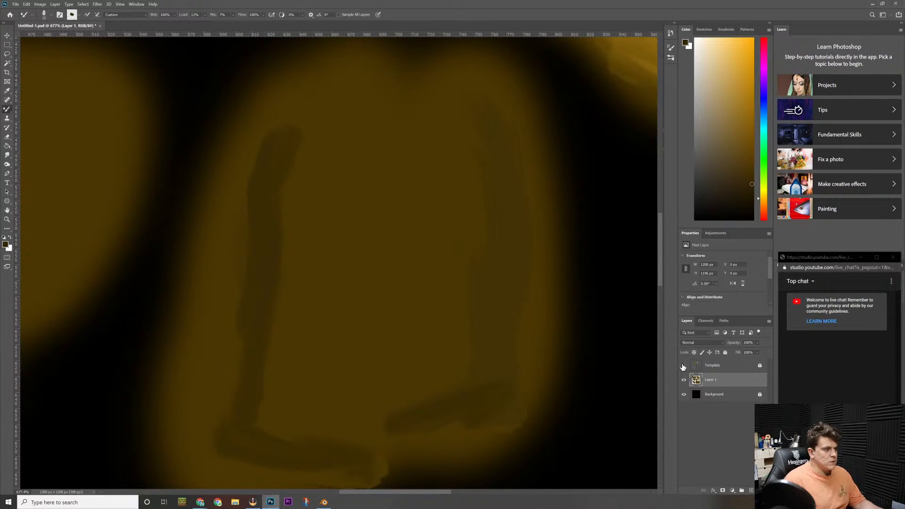
left_click(751, 182)
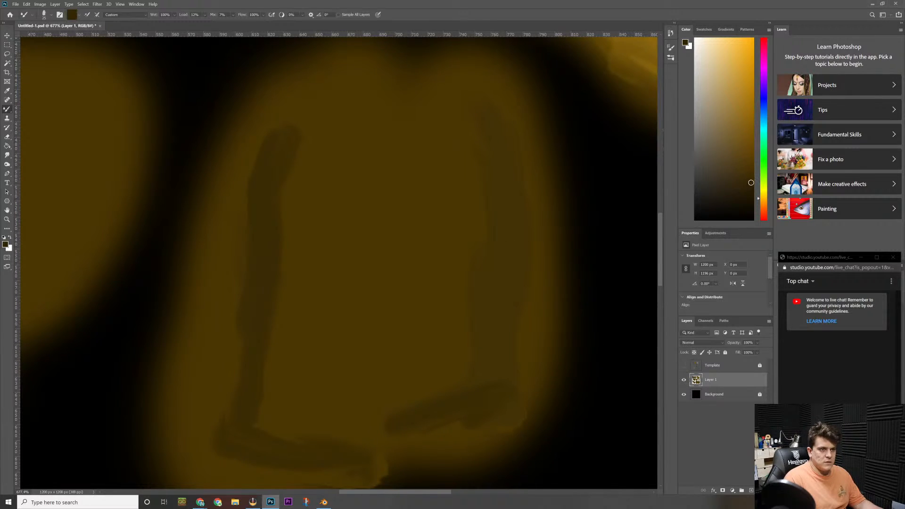
left_click_drag(490, 142, 505, 201)
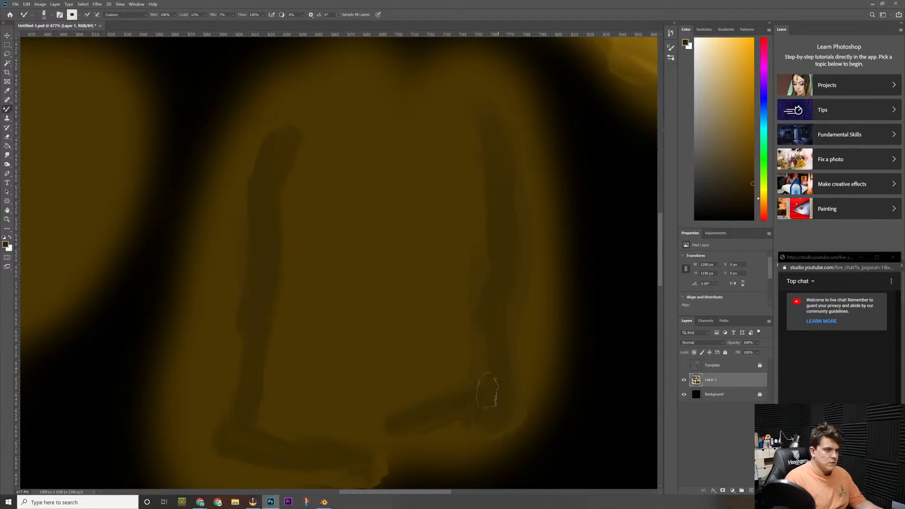
mouse_move(491, 411)
left_mouse_down()
mouse_move(513, 358)
mouse_move(520, 266)
left_mouse_up()
mouse_move(239, 333)
left_mouse_down()
mouse_move(233, 370)
mouse_move(226, 348)
mouse_move(250, 269)
mouse_move(254, 177)
mouse_move(276, 144)
mouse_move(264, 151)
mouse_move(249, 200)
mouse_move(259, 178)
mouse_move(250, 234)
mouse_move(265, 266)
left_mouse_up()
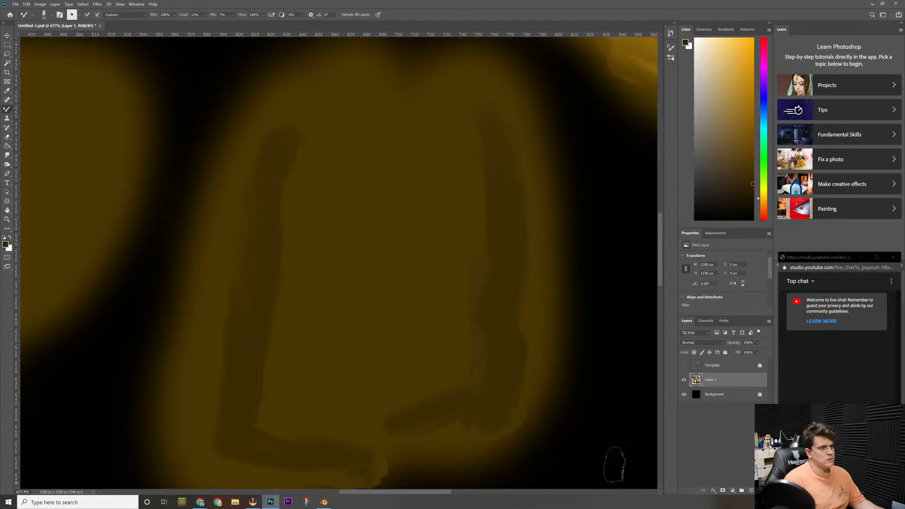
left_click_drag(485, 329, 483, 385)
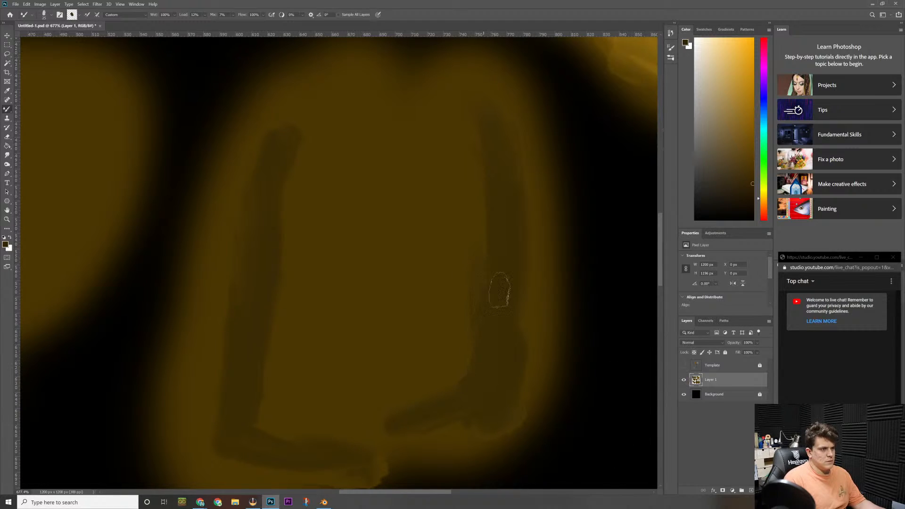
Step: Check the dragon in Blender, then use a smaller dark brown brush over the Template guide to add short creases inward from both islands' outer edges
left_click(745, 163)
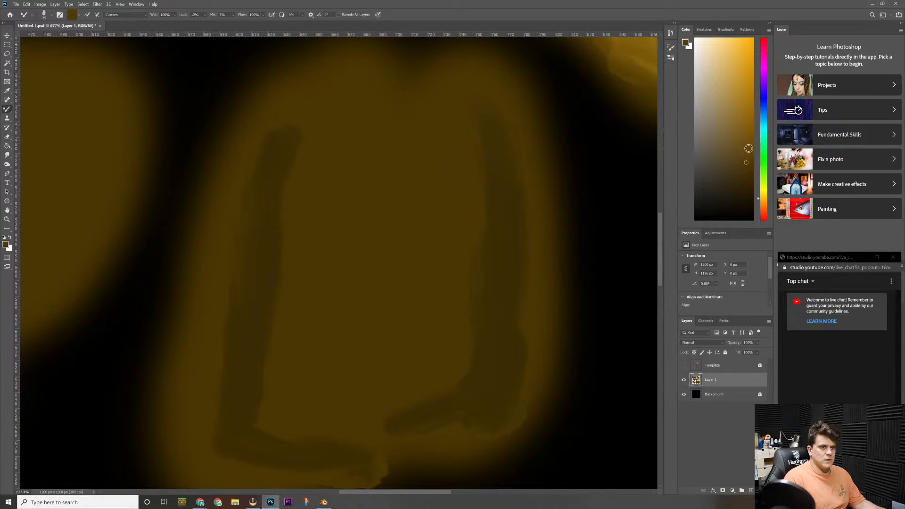
left_click(743, 187)
key("alt+Tab")
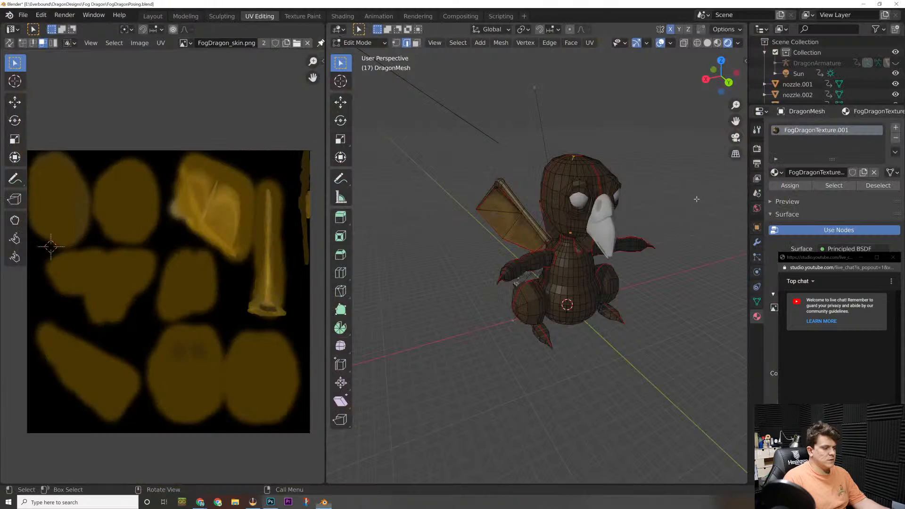
key("alt+Tab")
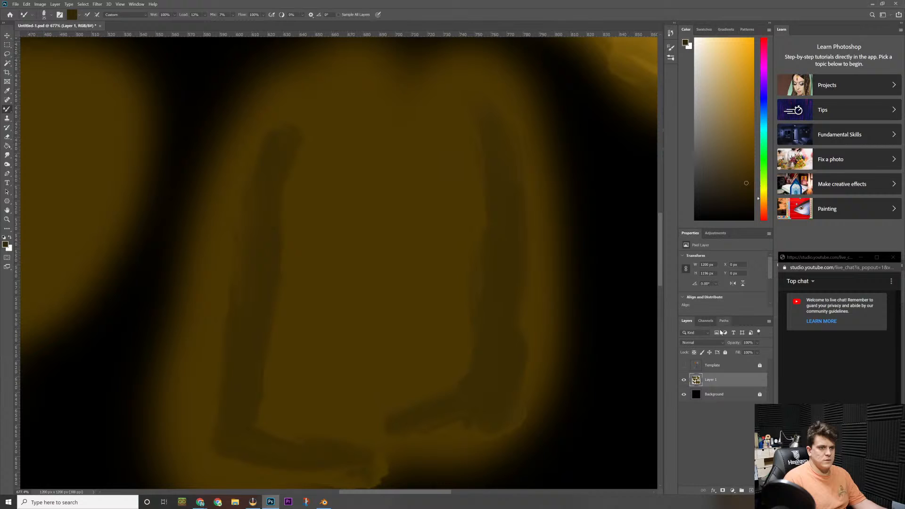
left_click(684, 365)
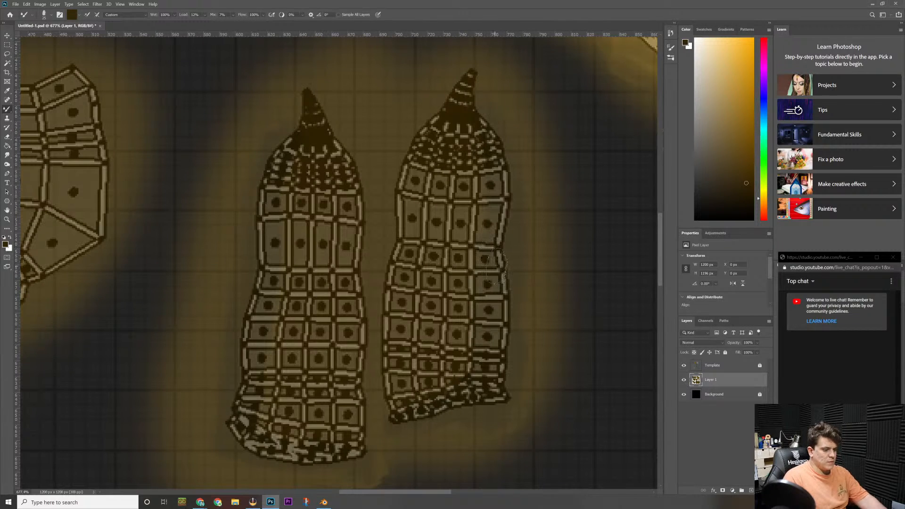
key("bracketleft")
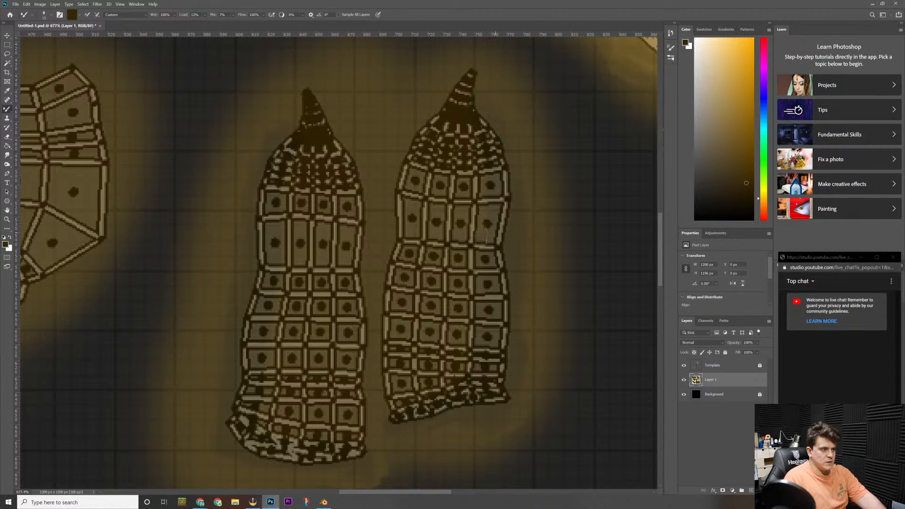
left_click_drag(464, 253, 503, 271)
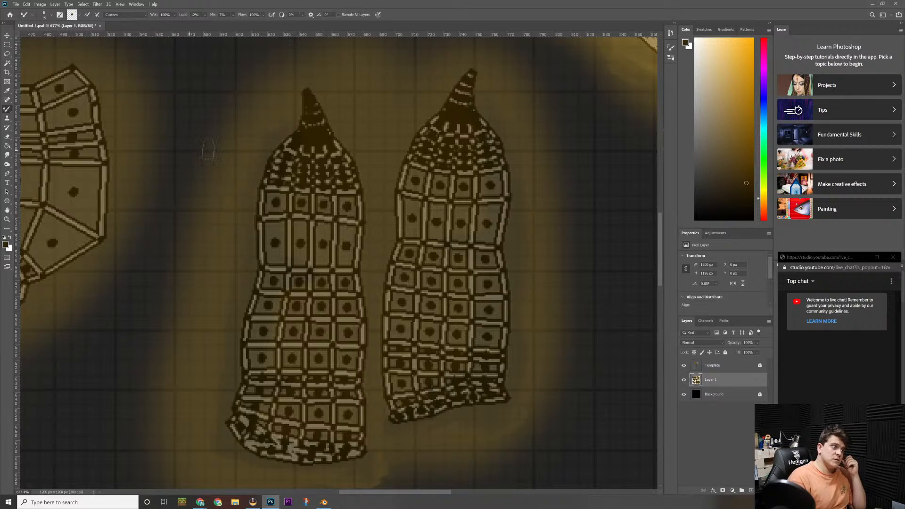
Step: Hide the Template layer and blend lighter browns into the left-hand island's base and the inner edge of its shading and creases
left_click(683, 365)
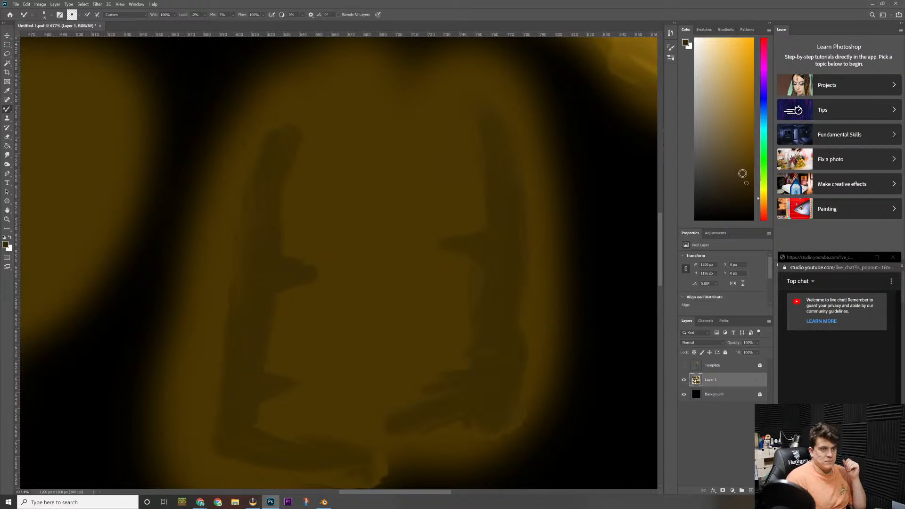
left_click(743, 158)
left_click_drag(263, 407, 265, 423)
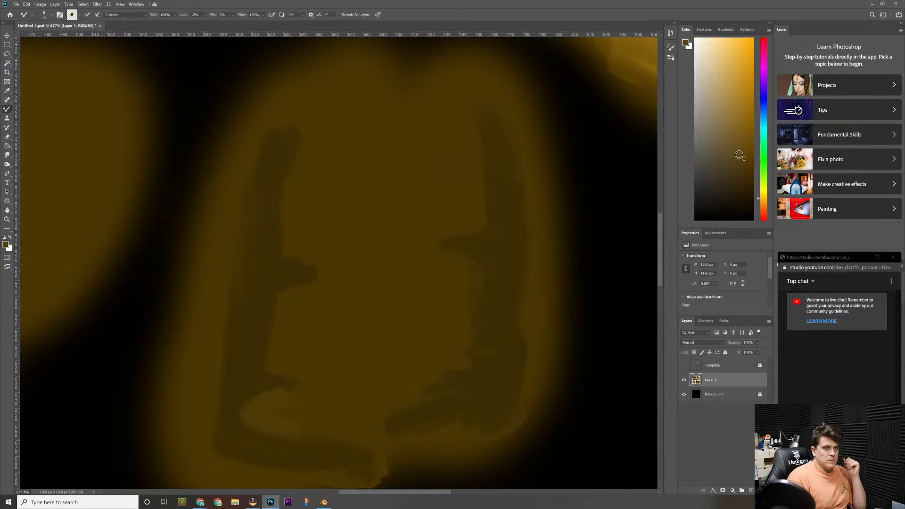
left_click(748, 173)
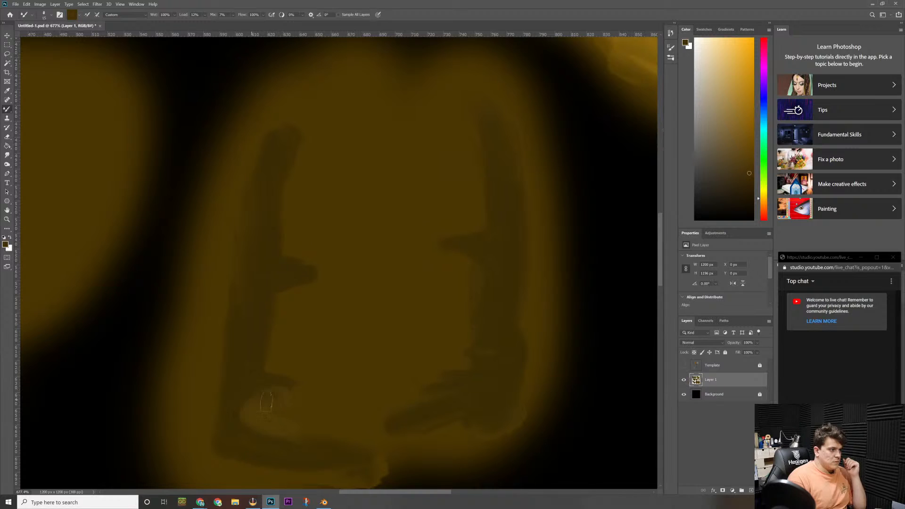
mouse_move(266, 401)
left_mouse_down()
mouse_move(257, 409)
mouse_move(262, 438)
mouse_move(231, 433)
mouse_move(249, 422)
mouse_move(243, 406)
mouse_move(283, 389)
left_mouse_up()
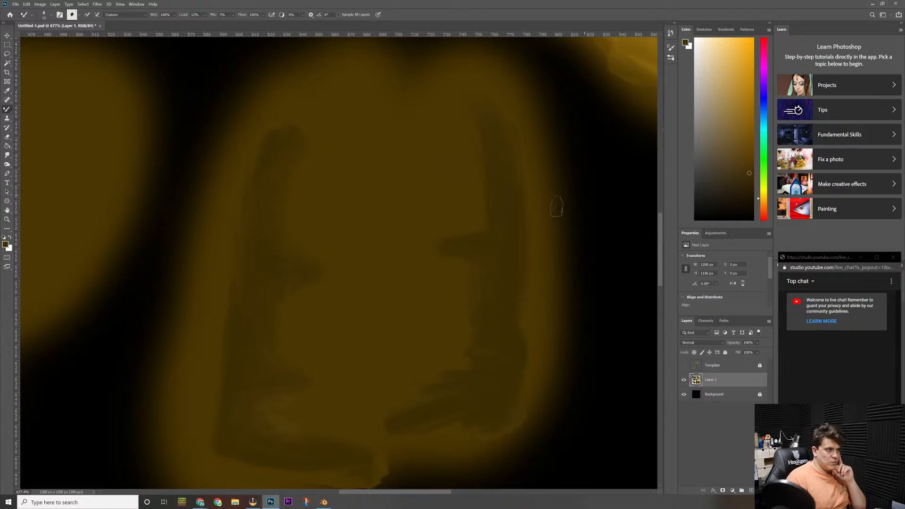
Step: Sample the brown beside the left-hand island's middle crease as the Mixer Brush colour for blending the shading
key("i")
left_click(299, 290)
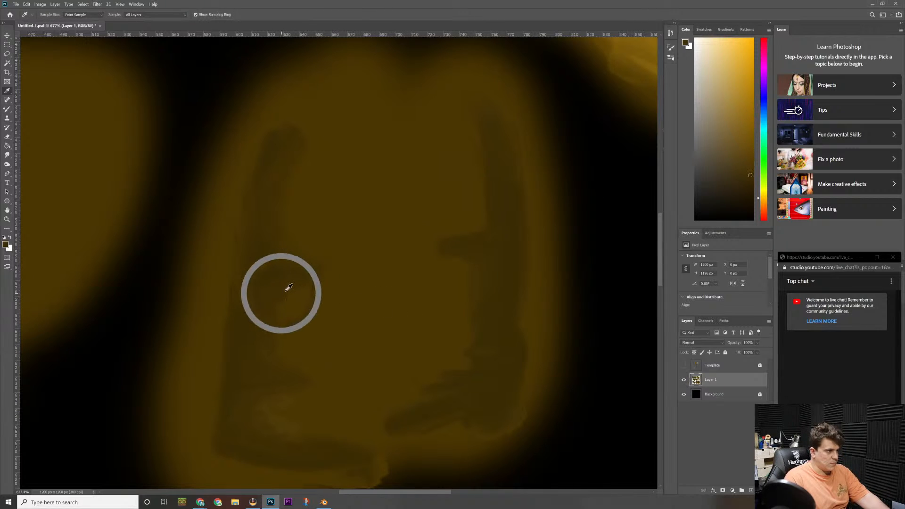
key("b")
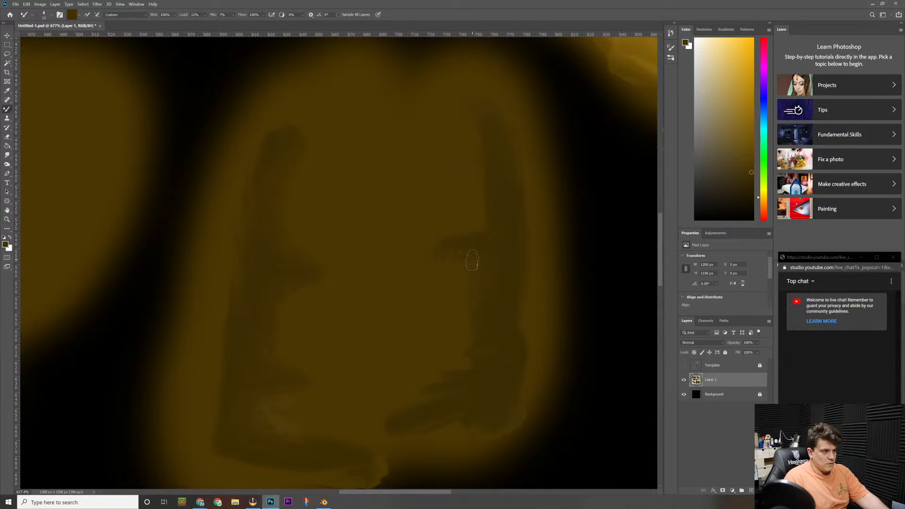
Step: Blend the dark shading strip along the right limb's outer side with the Mixer Brush, using brown tones sampled from the strip
mouse_move(485, 261)
left_mouse_down()
mouse_move(483, 343)
mouse_move(490, 326)
left_mouse_up()
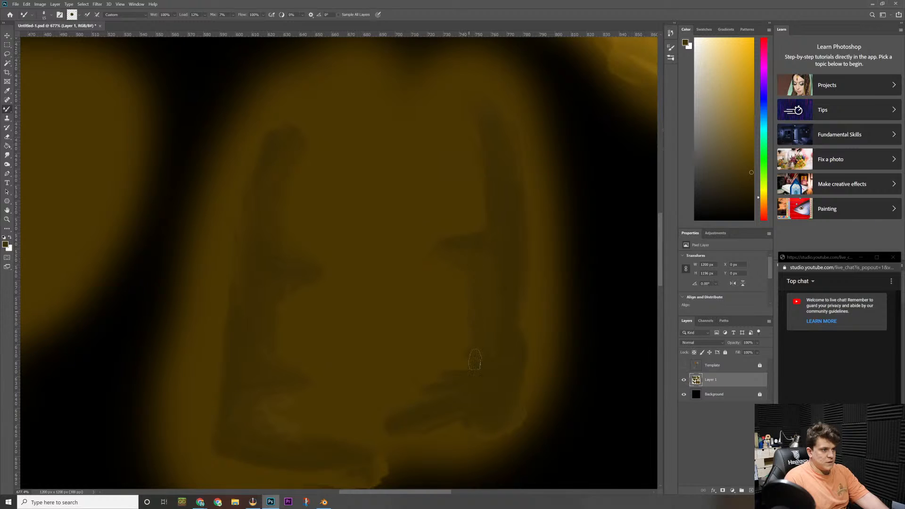
mouse_move(461, 367)
left_mouse_down()
mouse_move(479, 371)
mouse_move(457, 388)
mouse_move(487, 347)
mouse_move(454, 395)
mouse_move(444, 388)
mouse_move(423, 400)
left_mouse_up()
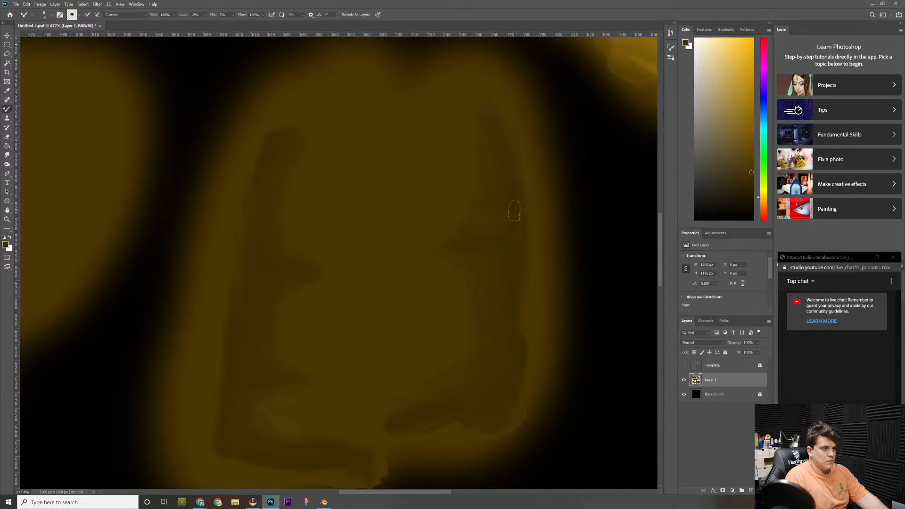
key("i")
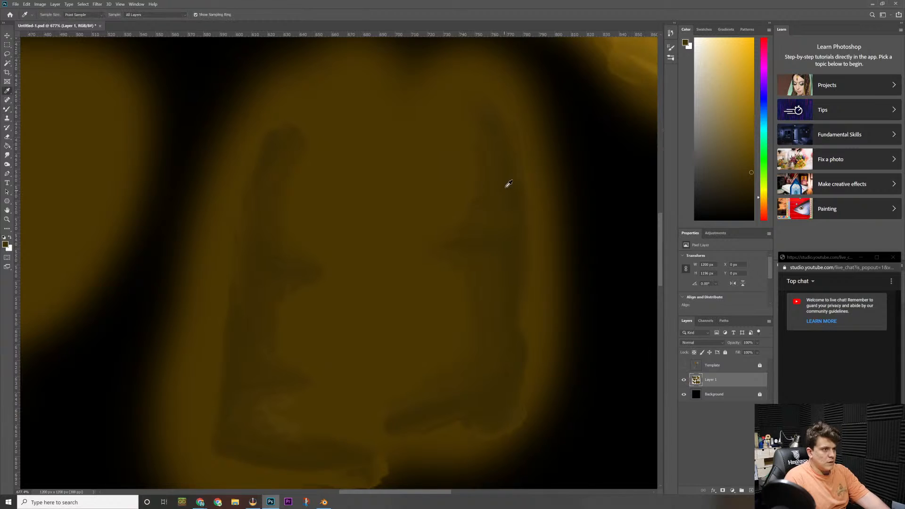
left_click(508, 204)
key("b")
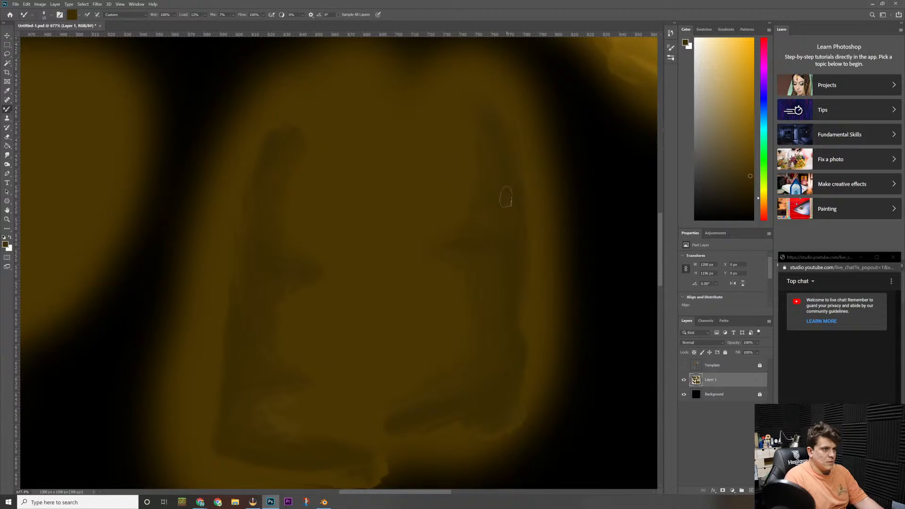
key("i")
left_click(490, 237)
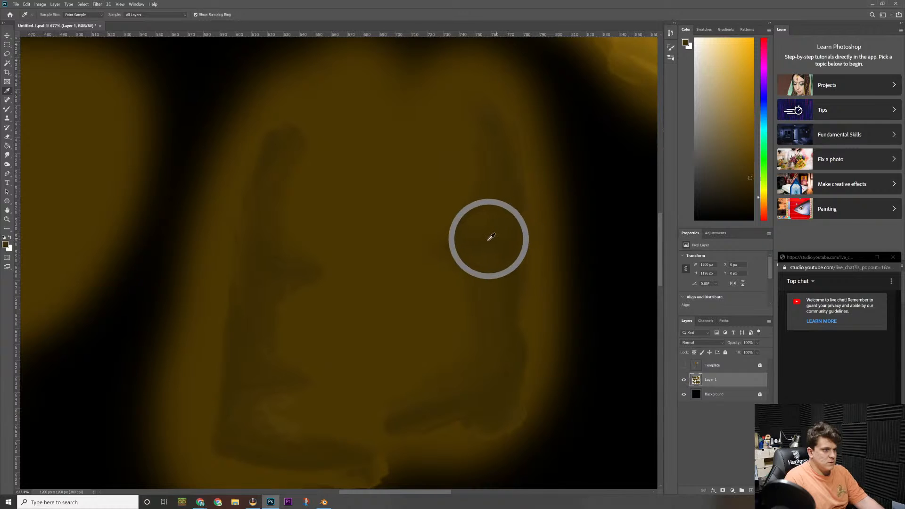
key("b")
mouse_move(492, 238)
left_mouse_down()
mouse_move(504, 178)
mouse_move(473, 246)
left_mouse_up()
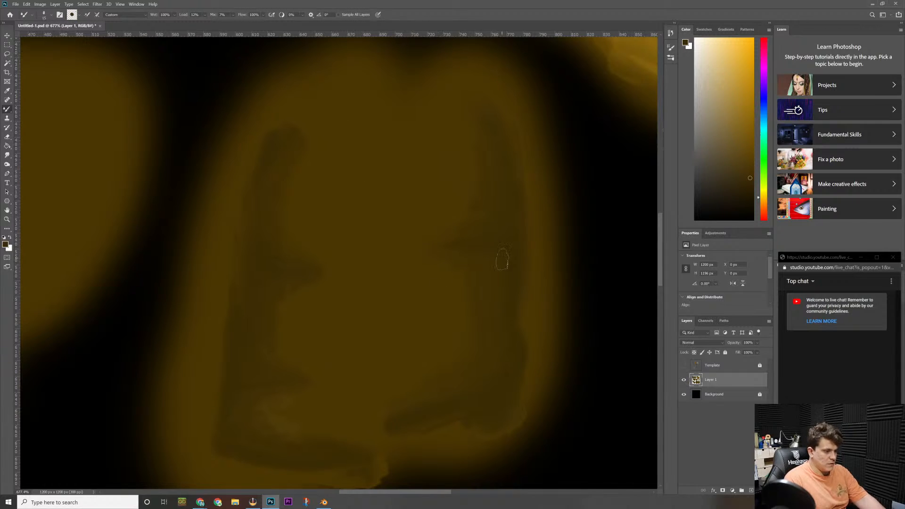
left_click_drag(501, 278, 497, 335, "alt")
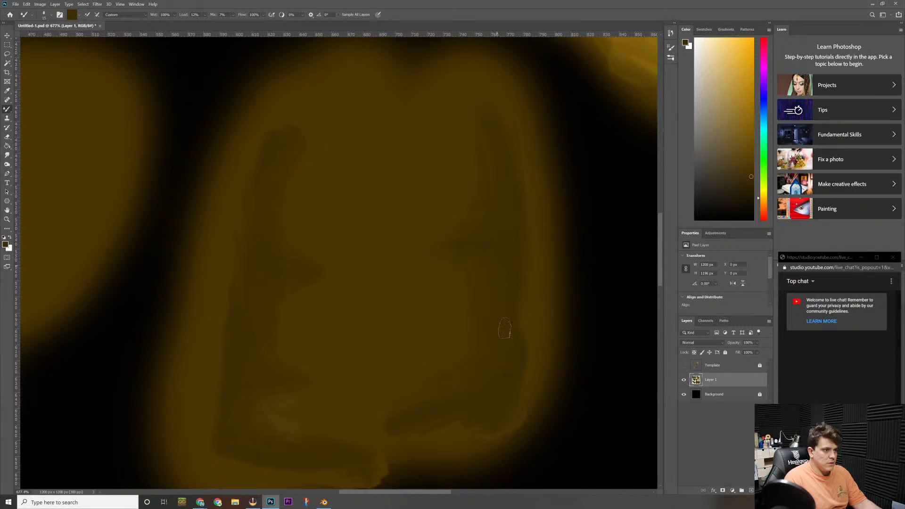
left_click_drag(504, 328, 497, 367)
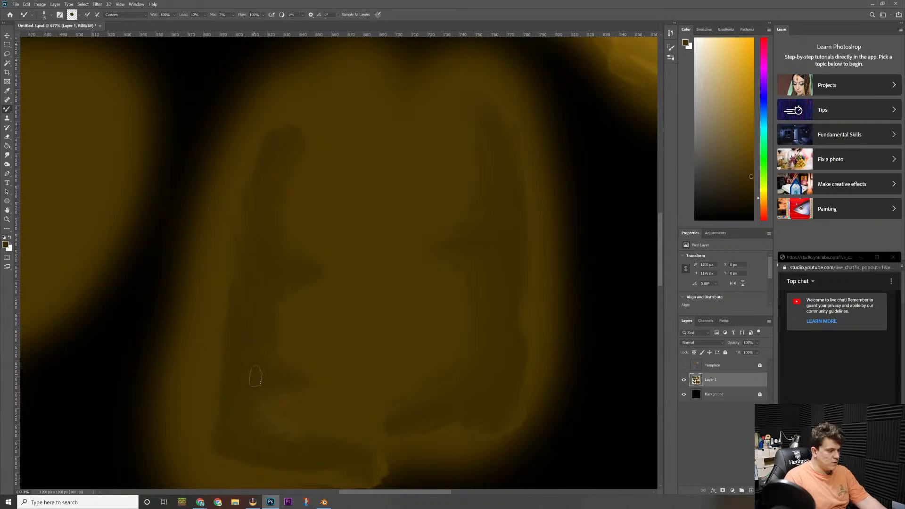
Step: Smooth the light patch at the lower end of the left limb's dark strip, using brown tones sampled around it
key("i")
left_click(271, 420)
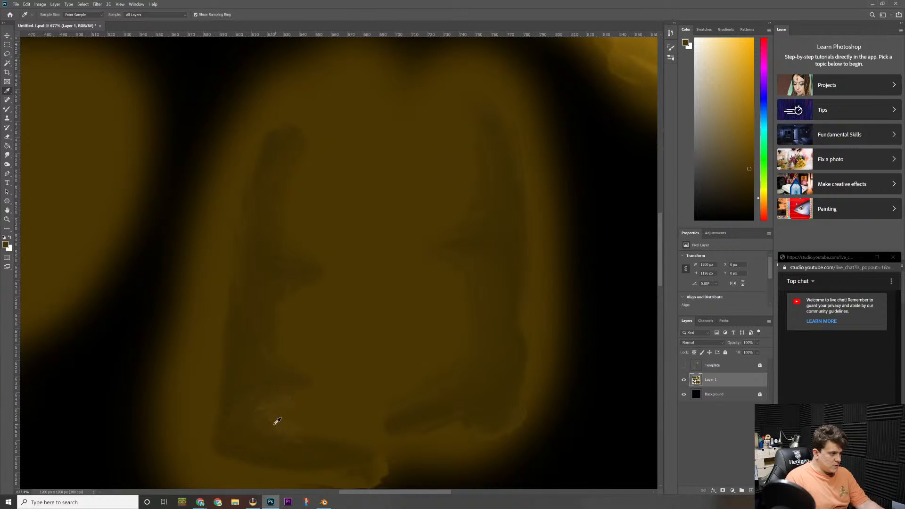
key("b")
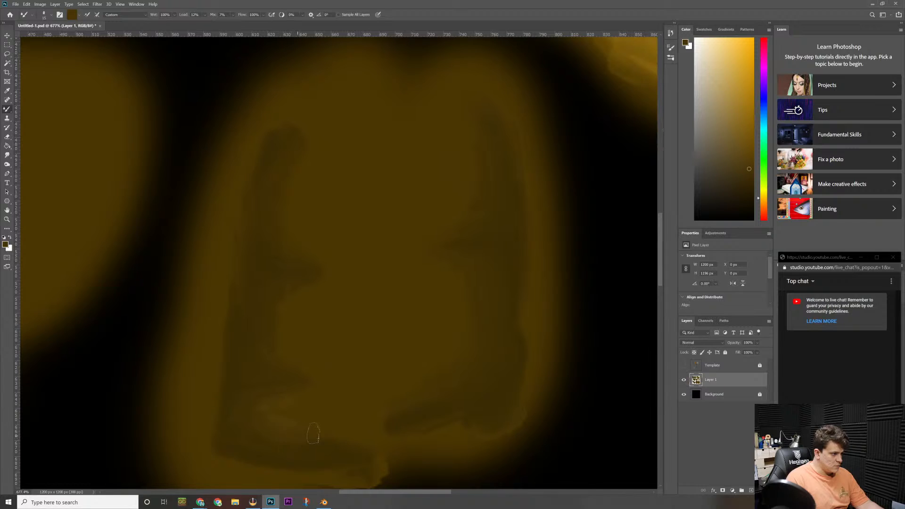
key("i")
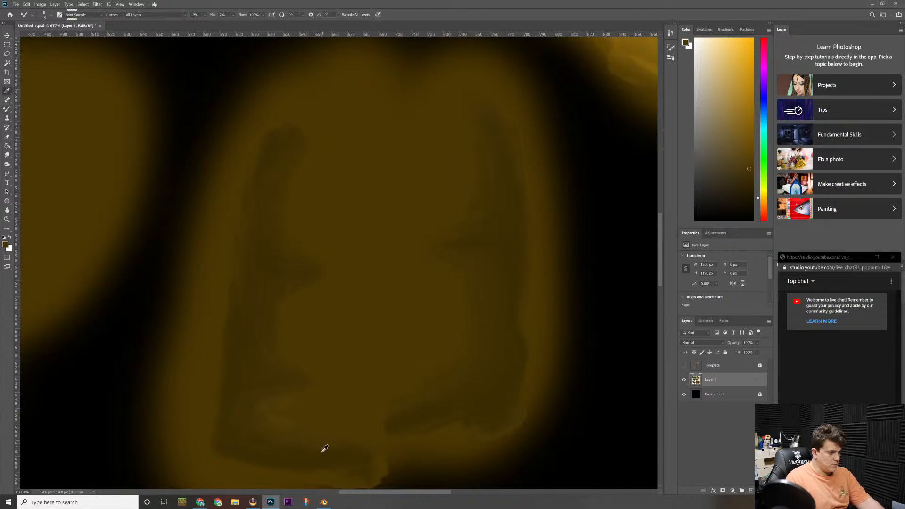
mouse_move(322, 447)
left_mouse_down()
mouse_move(333, 448)
mouse_move(313, 437)
mouse_move(291, 451)
mouse_move(259, 437)
mouse_move(278, 444)
left_mouse_up()
key("b")
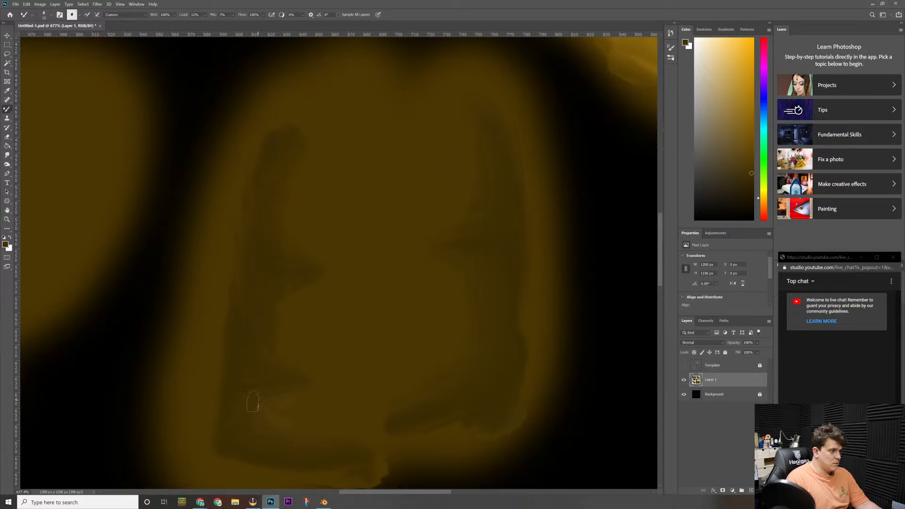
key("i")
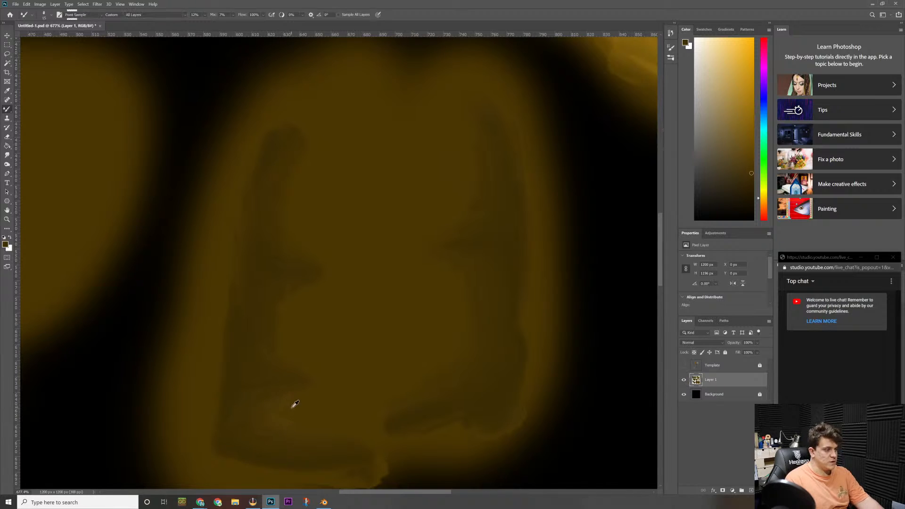
left_click(289, 404)
left_click(270, 415)
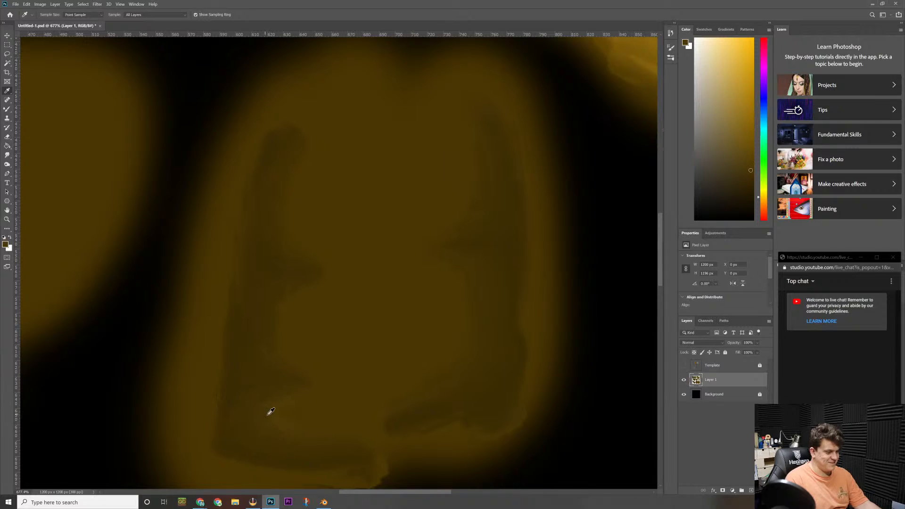
key("b")
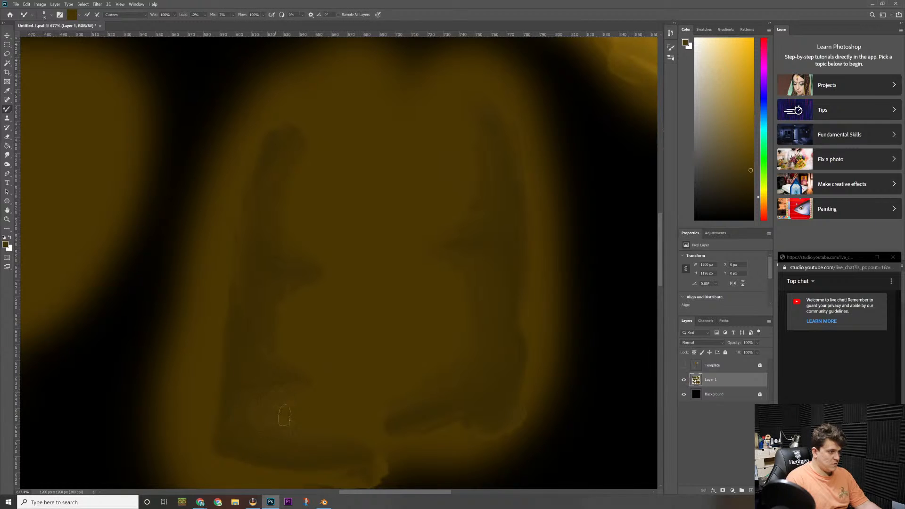
left_click(287, 431)
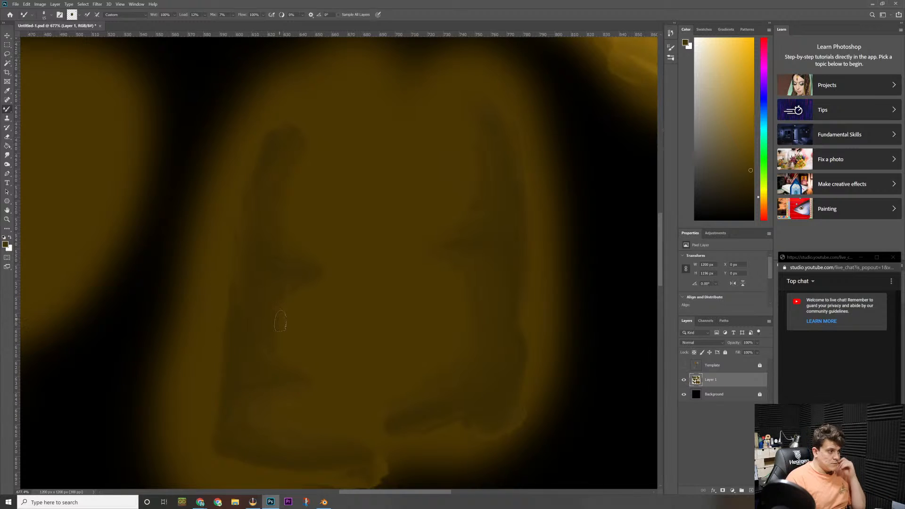
Step: Sample the dark brown at the left limb's lower outer edge and blend it into the shading beside the smoothed patch
key("i")
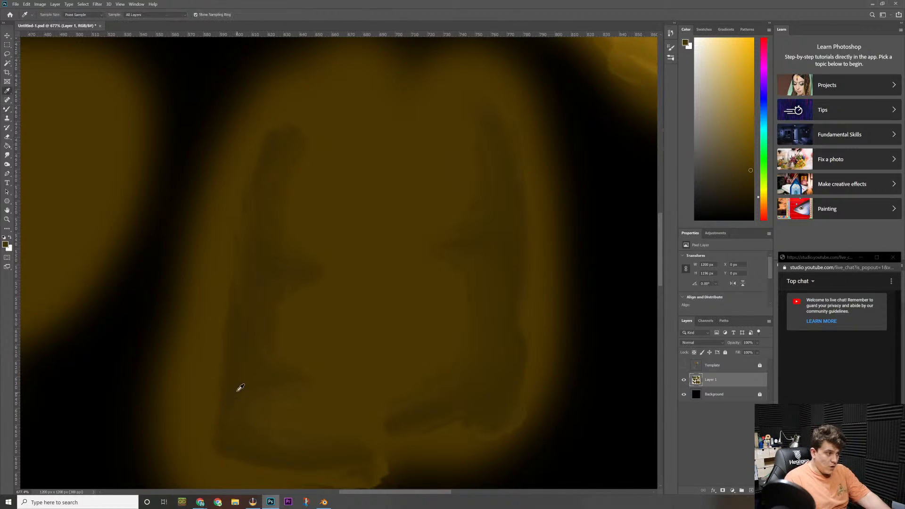
left_click(231, 387)
key("b")
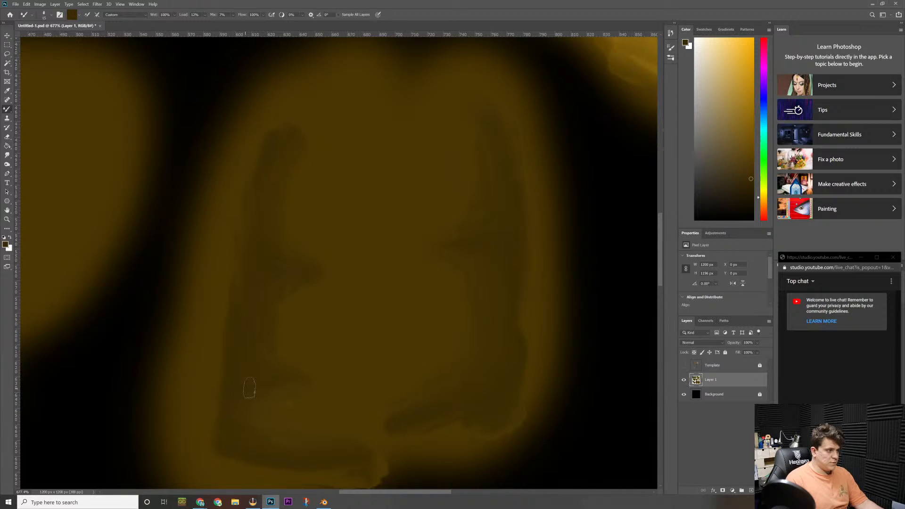
mouse_move(264, 386)
left_mouse_down()
mouse_move(247, 392)
mouse_move(247, 414)
left_mouse_up()
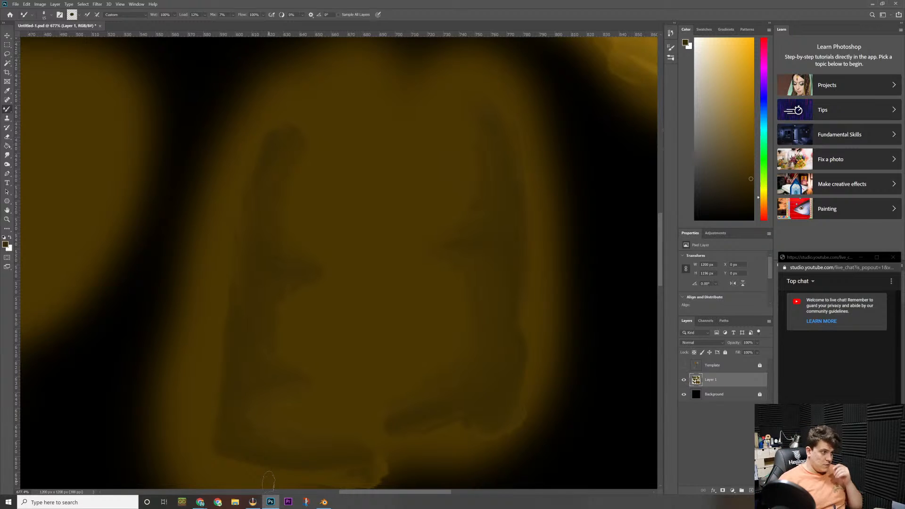
Step: Check the shading against the Template layer and extend the left limb's dark strip outward along its middle and upper edge
left_click(683, 365)
left_click(683, 365)
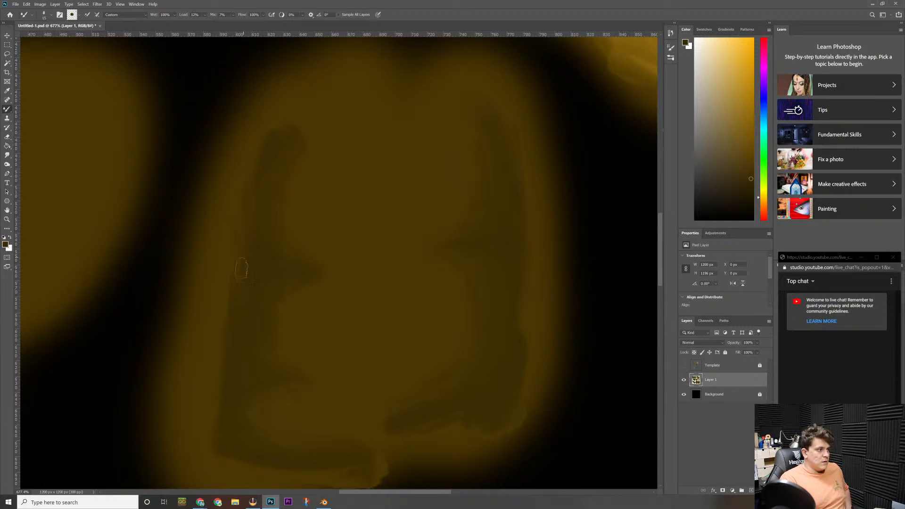
key("i")
left_click(237, 311)
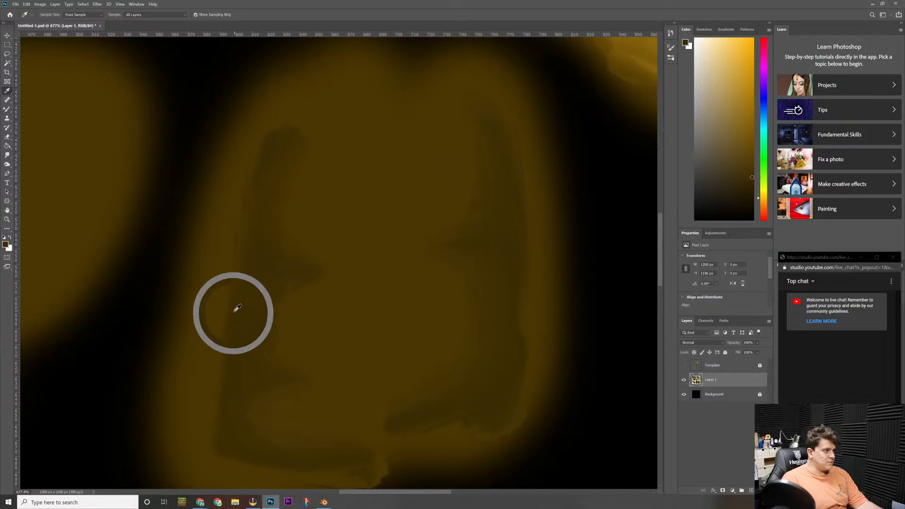
key("b")
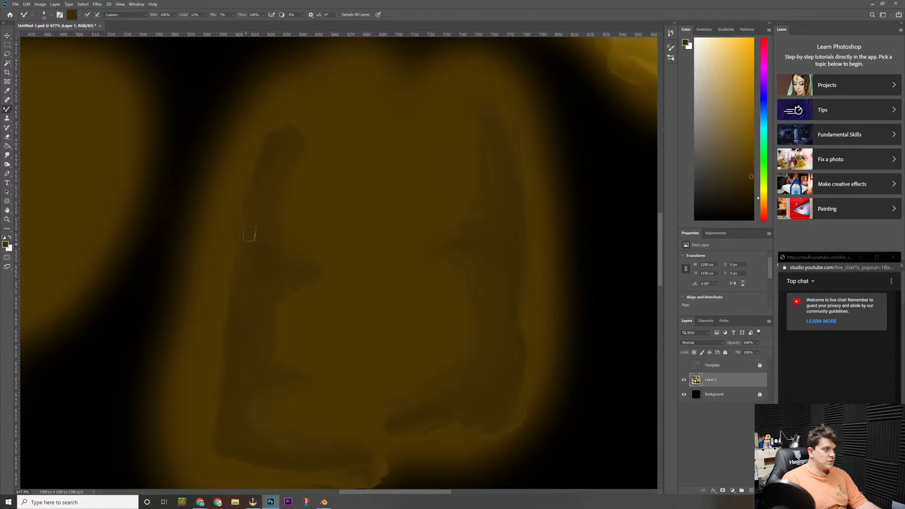
mouse_move(246, 218)
left_mouse_down()
mouse_move(270, 151)
mouse_move(242, 170)
left_mouse_up()
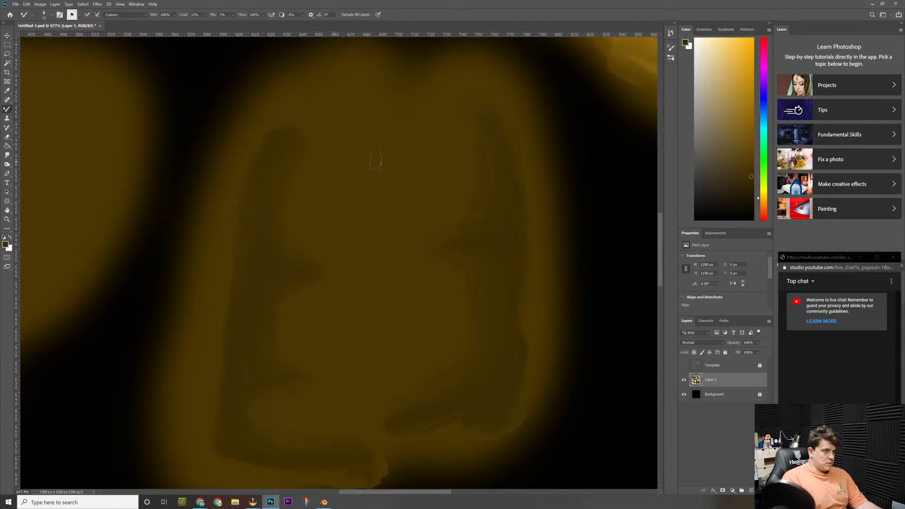
left_click(747, 174)
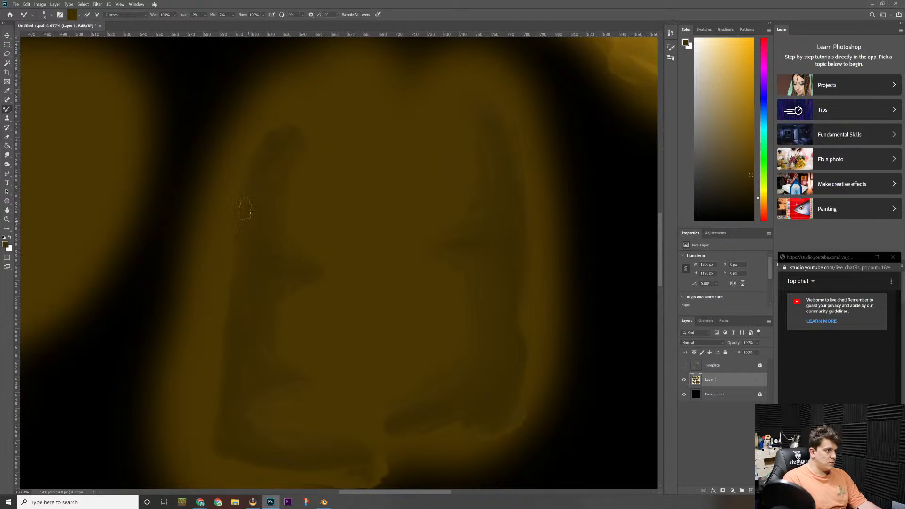
left_click_drag(237, 321, 259, 252)
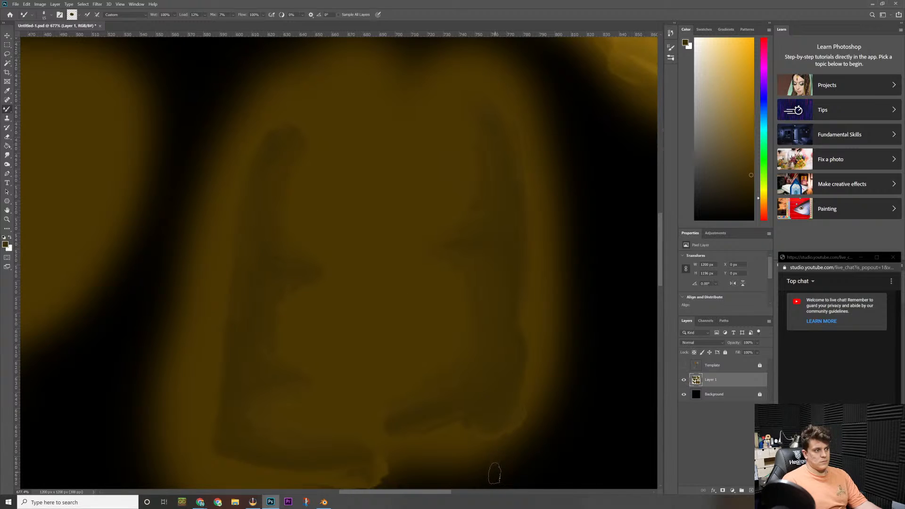
Step: Show the Template layer and paint a lighter golden-brown highlight down the inner edge of the left limb
left_click(683, 365)
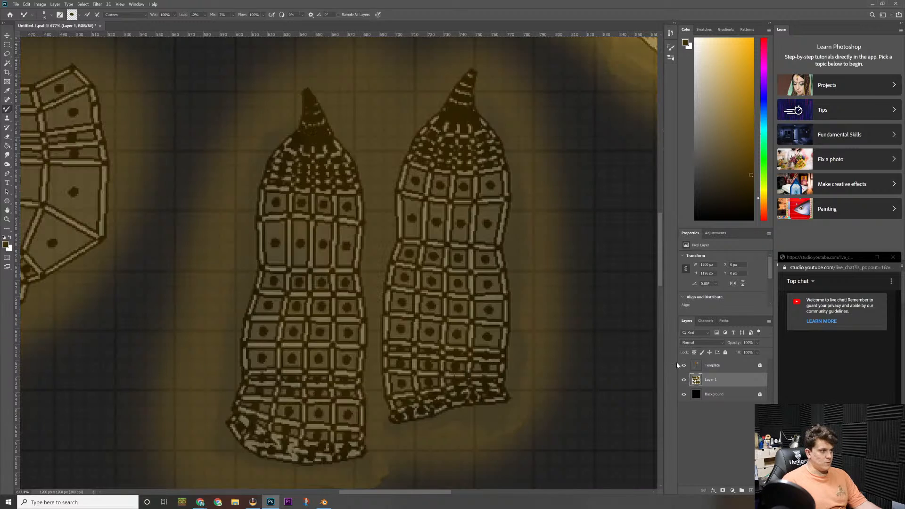
left_click(741, 114)
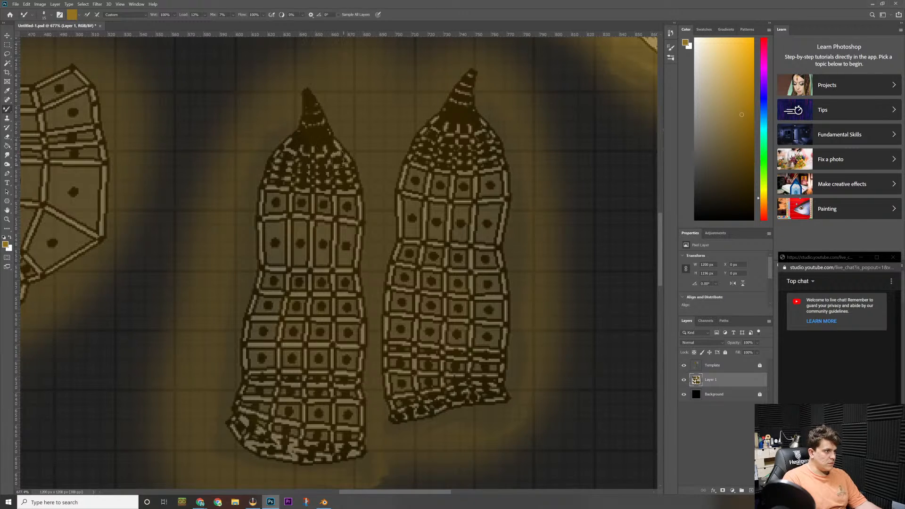
left_click_drag(357, 215, 356, 274)
left_click_drag(348, 238, 358, 335)
left_click_drag(356, 297, 357, 353)
left_click_drag(331, 283, 353, 364)
left_click_drag(348, 332, 353, 398)
mouse_move(332, 363)
left_mouse_down()
mouse_move(336, 405)
mouse_move(353, 442)
mouse_move(345, 449)
left_mouse_up()
left_click_drag(331, 369, 347, 333)
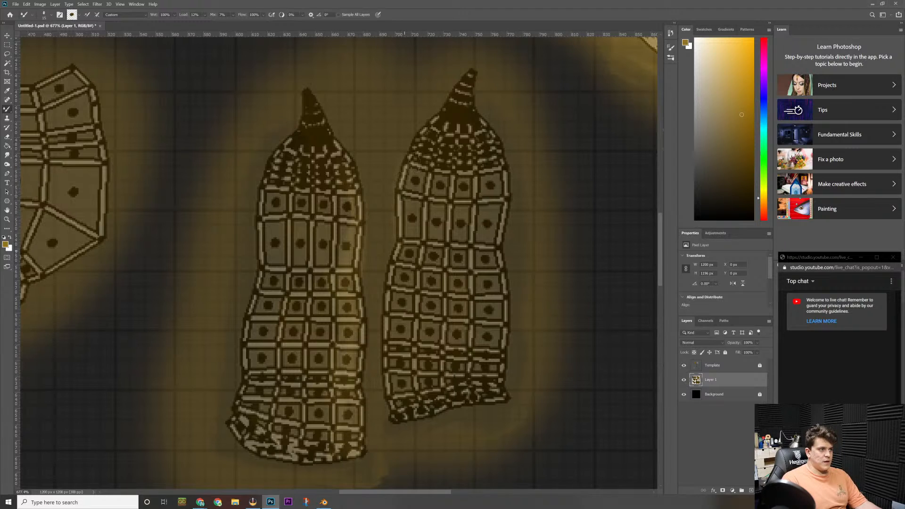
Step: Paint a matching golden-brown highlight along the inner edge of the right limb, reselecting the light tone between strokes
left_click(743, 115)
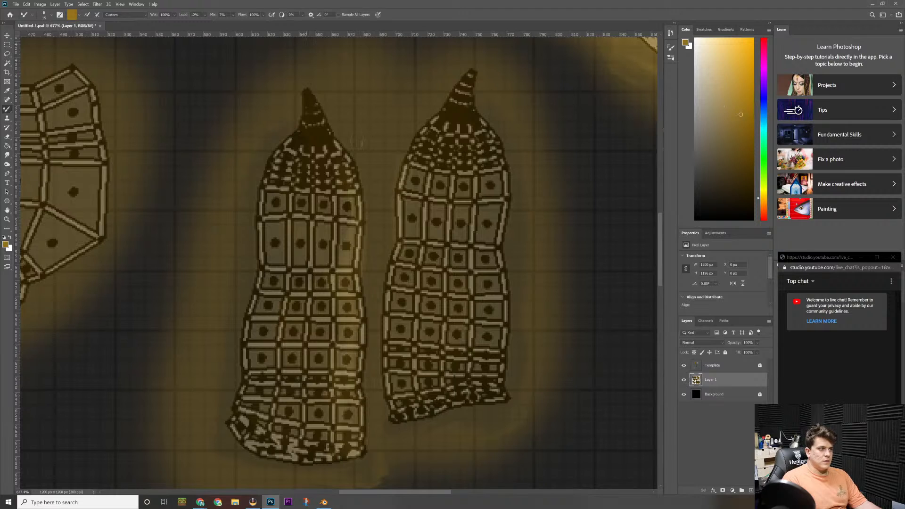
mouse_move(416, 151)
left_mouse_down()
mouse_move(391, 276)
mouse_move(391, 413)
mouse_move(379, 402)
mouse_move(377, 422)
mouse_move(365, 405)
mouse_move(369, 307)
mouse_move(405, 384)
mouse_move(409, 251)
left_mouse_up()
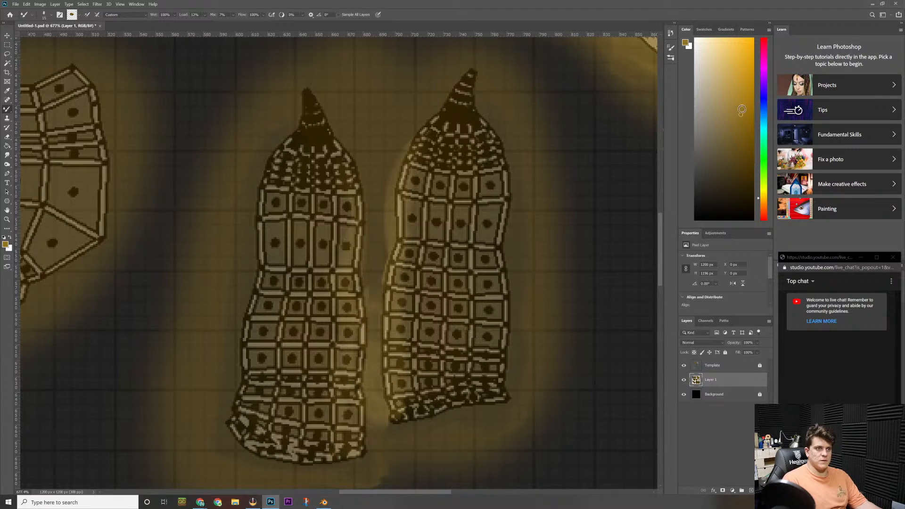
left_click(742, 117)
mouse_move(400, 302)
left_mouse_down()
mouse_move(411, 231)
mouse_move(424, 238)
mouse_move(411, 216)
mouse_move(427, 146)
left_mouse_up()
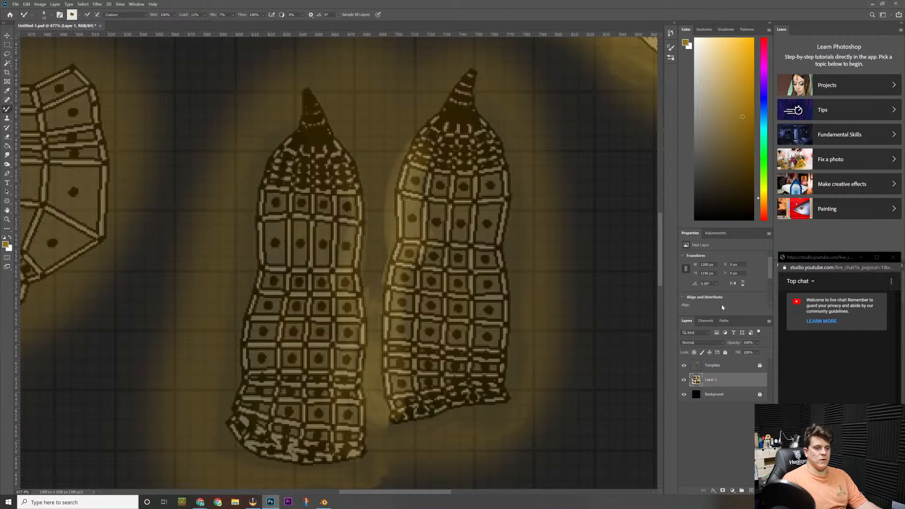
Step: Hide the Template layer and fill the upper gap between the two inner highlights with golden brown
left_click(683, 365)
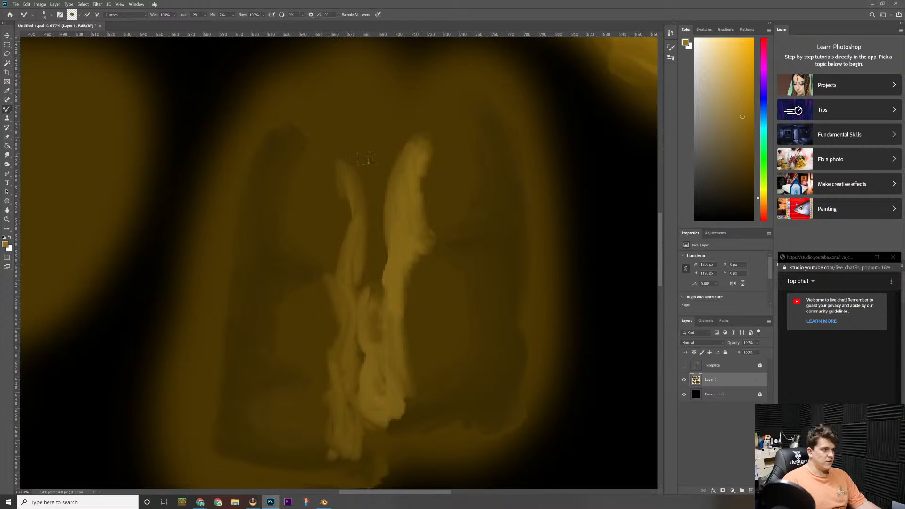
left_click(741, 115)
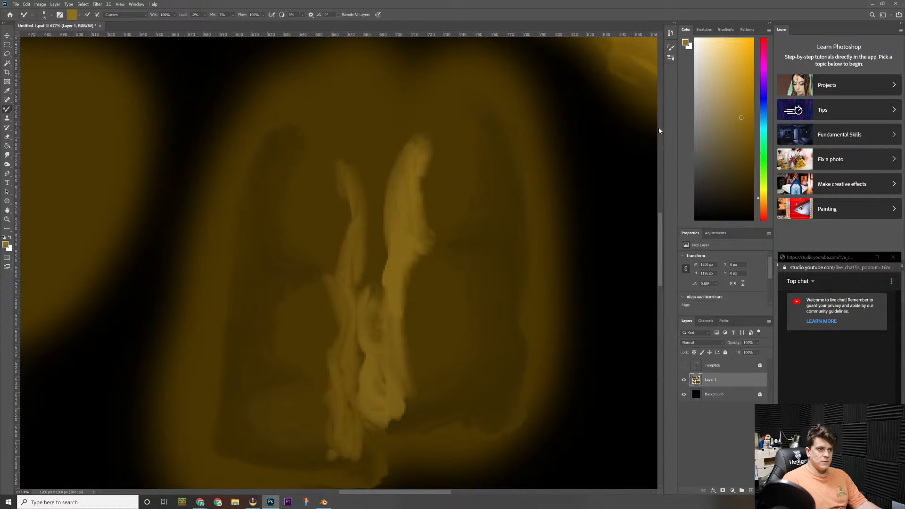
mouse_move(356, 221)
left_mouse_down()
mouse_move(360, 230)
mouse_move(343, 166)
mouse_move(357, 286)
mouse_move(365, 269)
mouse_move(371, 283)
mouse_move(374, 212)
mouse_move(382, 222)
mouse_move(348, 203)
mouse_move(351, 169)
mouse_move(363, 156)
mouse_move(372, 162)
mouse_move(380, 210)
mouse_move(408, 138)
mouse_move(370, 143)
mouse_move(385, 140)
left_mouse_up()
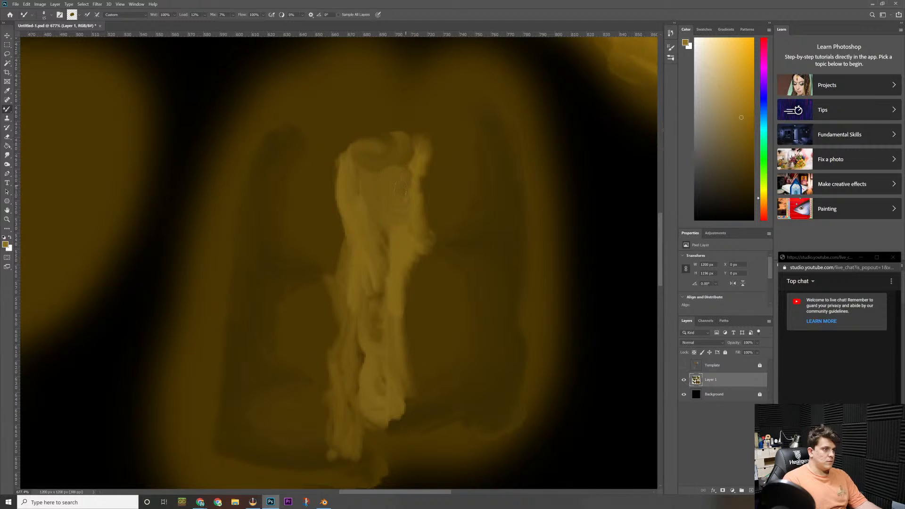
mouse_move(407, 178)
left_mouse_down()
mouse_move(391, 163)
mouse_move(385, 170)
left_mouse_up()
mouse_move(389, 202)
left_mouse_down()
mouse_move(361, 207)
mouse_move(365, 157)
left_mouse_up()
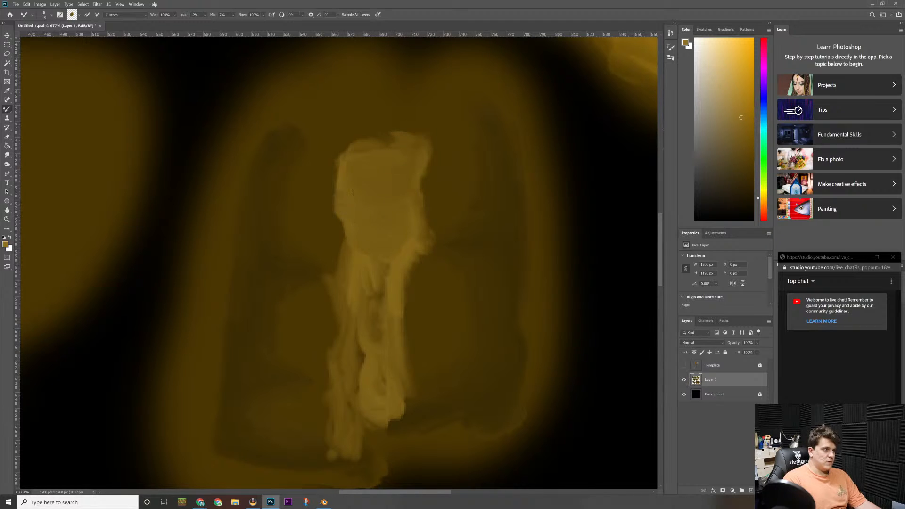
Step: Sample the brown beside the upper central highlight and paint a mid-tone band along its left edge
key("i")
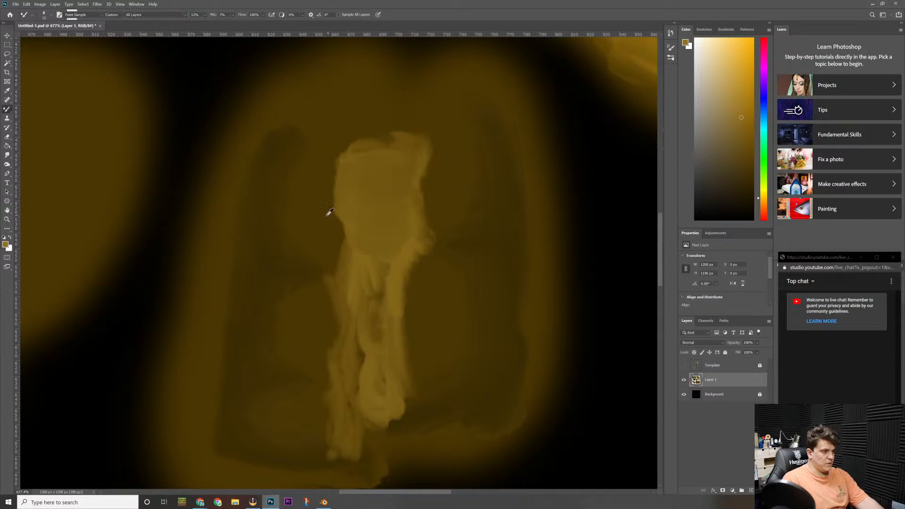
mouse_move(329, 209)
left_mouse_down()
mouse_move(338, 238)
mouse_move(346, 236)
mouse_move(340, 255)
left_mouse_up()
key("b")
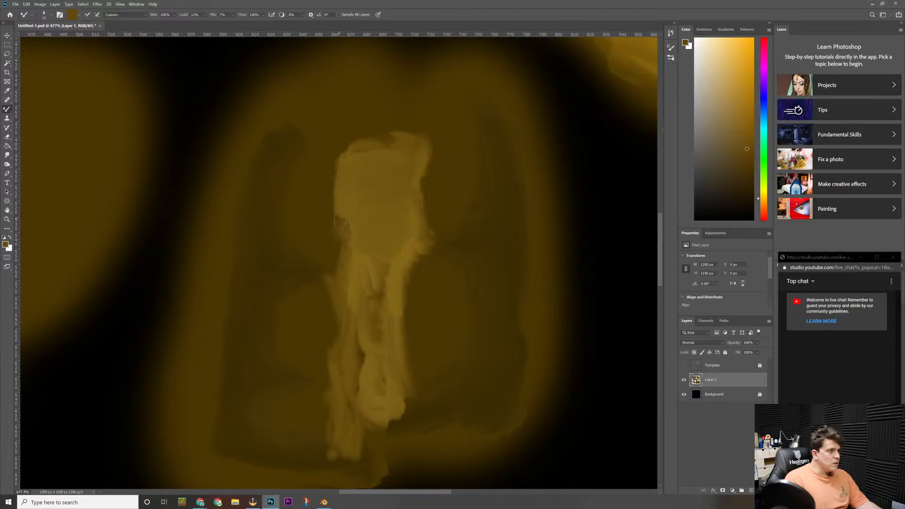
left_click_drag(333, 190, 339, 153)
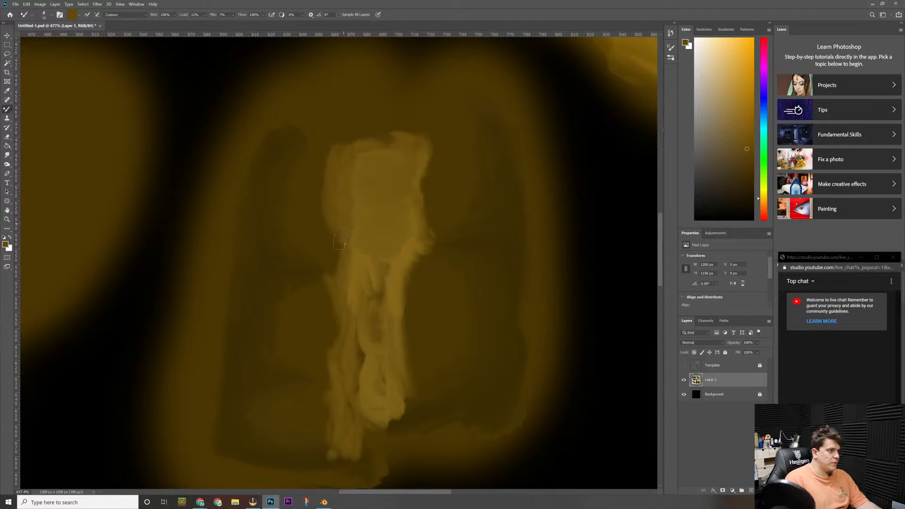
mouse_move(339, 240)
left_mouse_down()
mouse_move(323, 220)
mouse_move(333, 242)
left_mouse_up()
Step: Blend the upper highlight's left edge into the left limb with darker brown tones sampled from the transition
key("i")
key("b")
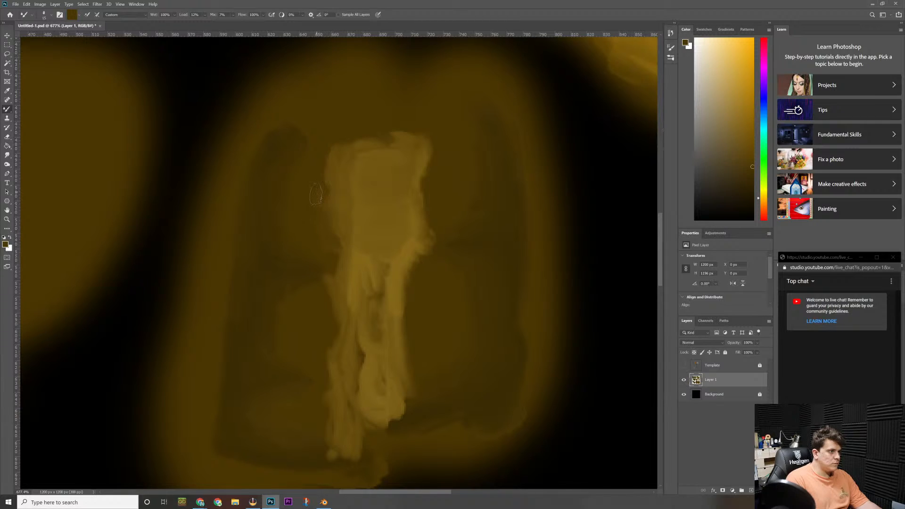
left_click_drag(326, 201, 317, 194)
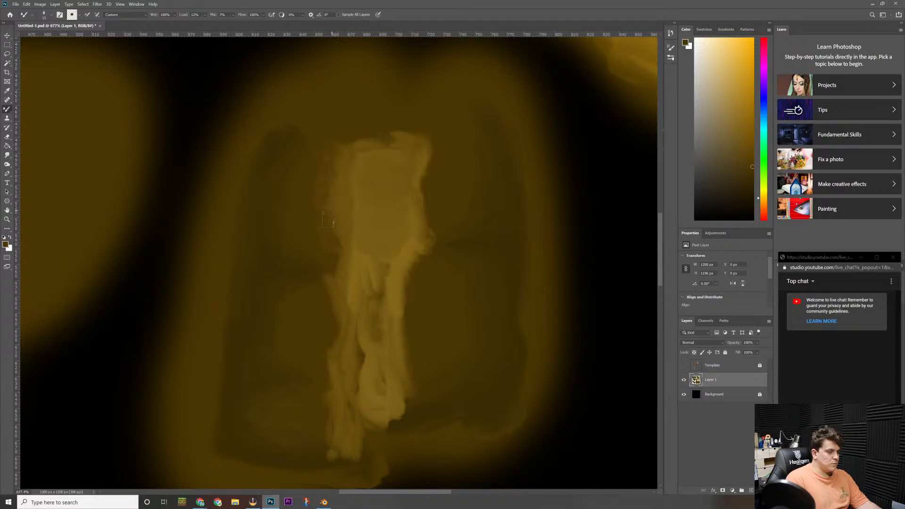
key("i")
left_click(323, 196)
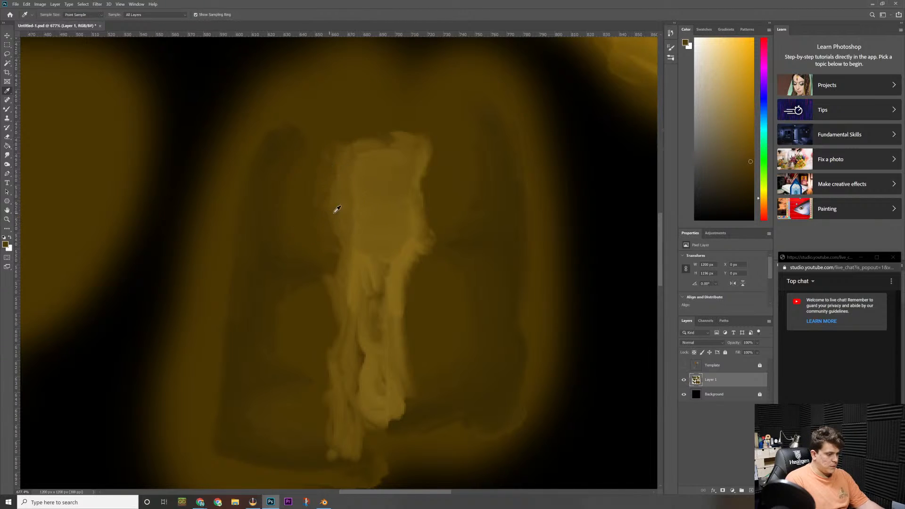
key("b")
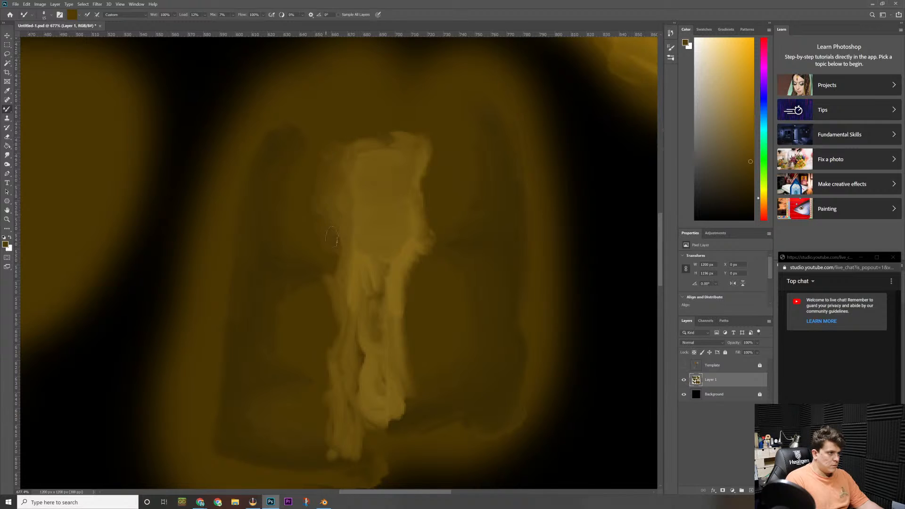
left_click_drag(333, 264, 332, 271)
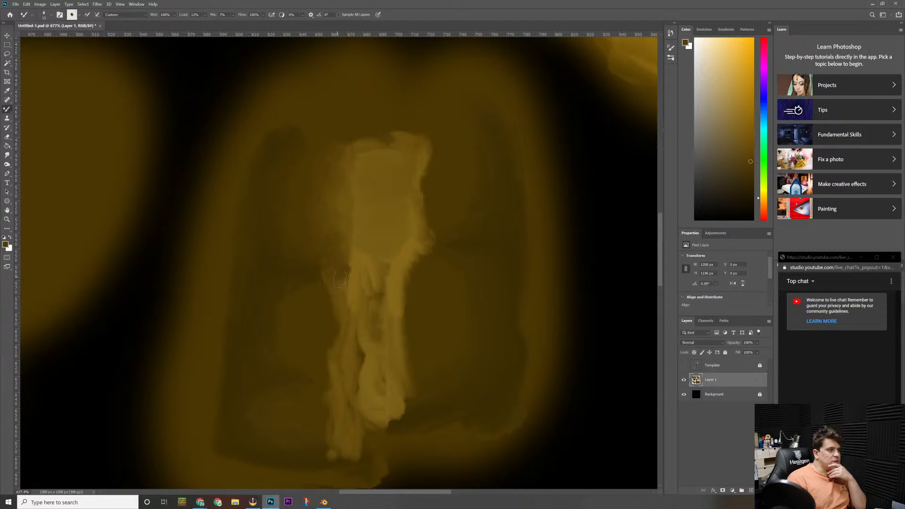
Step: Paint sampled golden brown at the left junction below the upper highlight, and darken the adjoining crease with sampled dark brown
key("i")
left_click(350, 288)
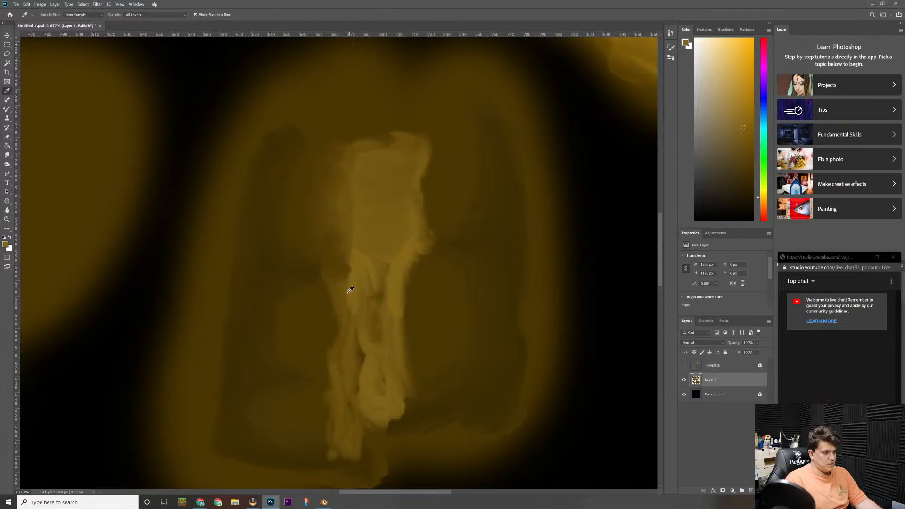
key("b")
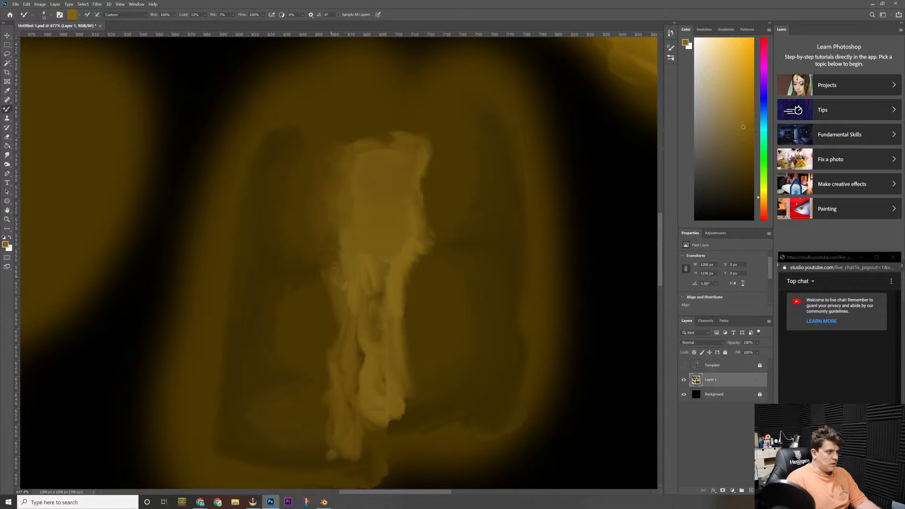
left_click_drag(339, 278, 330, 283)
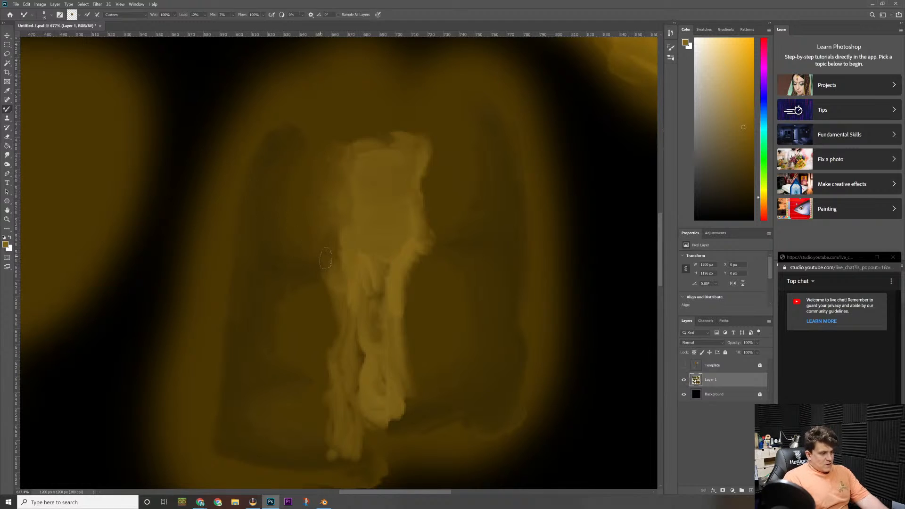
key("i")
left_click(329, 279)
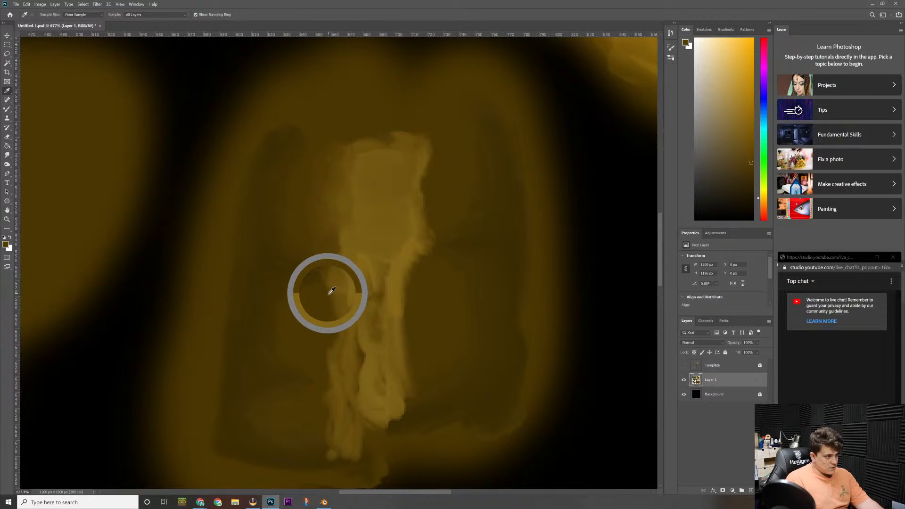
key("b")
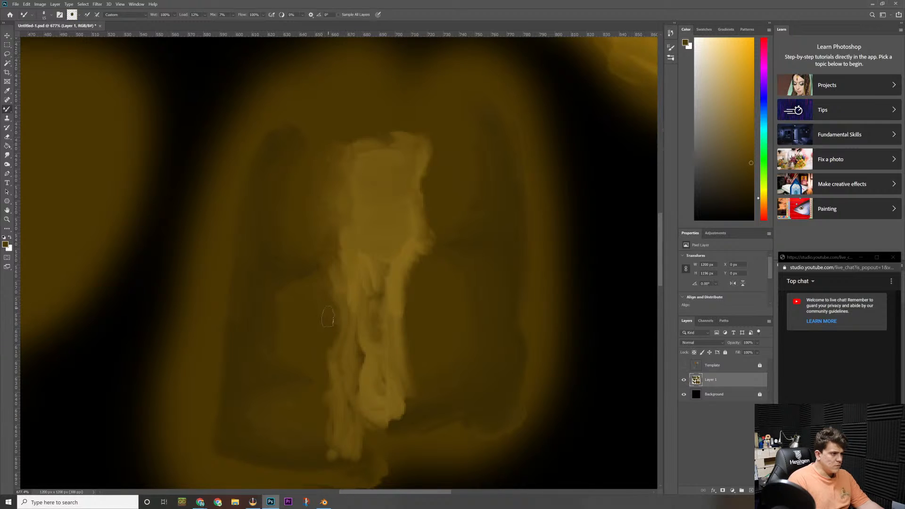
Step: Sample a medium brown from the transition and blend the highlight's middle left edge into the left limb
key("i")
left_click(331, 298)
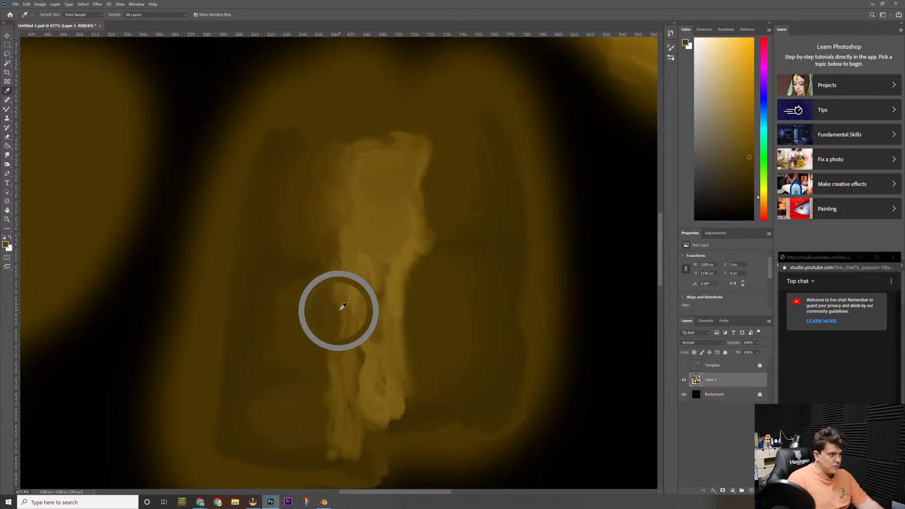
key("b")
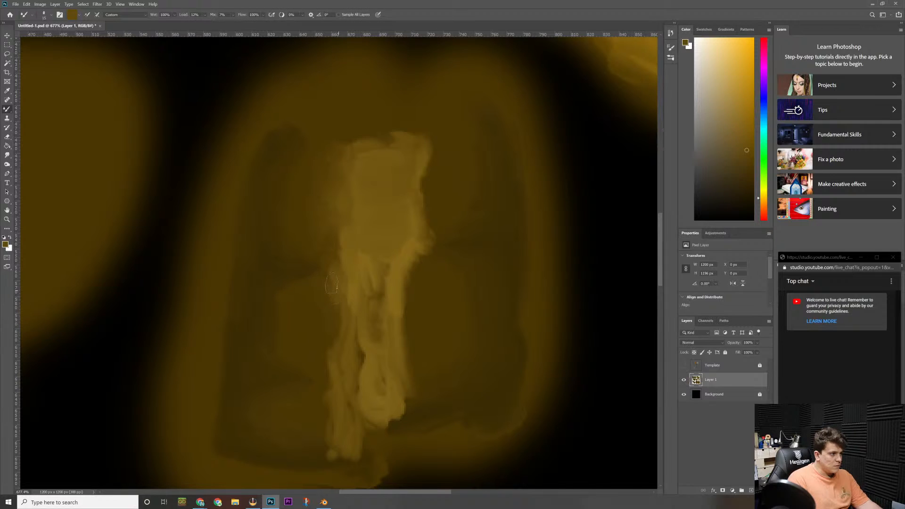
mouse_move(325, 288)
left_mouse_down()
mouse_move(313, 278)
mouse_move(301, 286)
mouse_move(348, 293)
left_mouse_up()
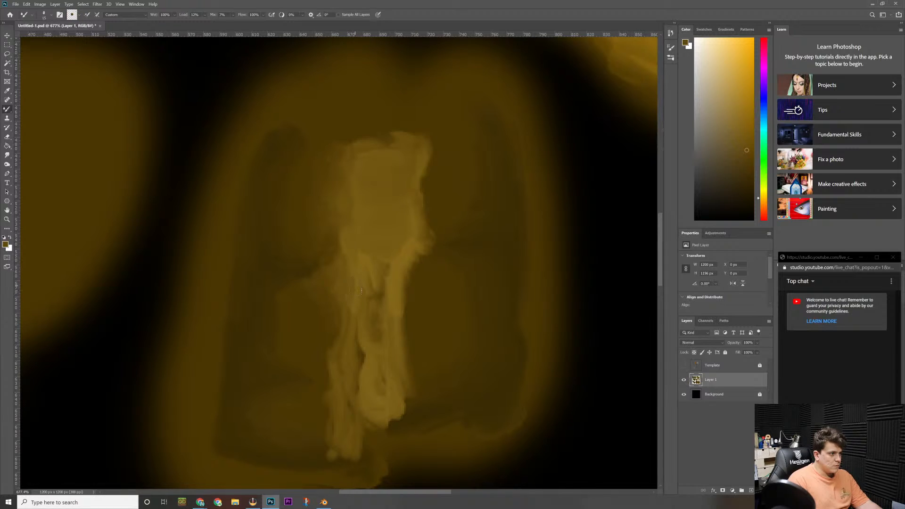
left_click_drag(355, 286, 355, 286)
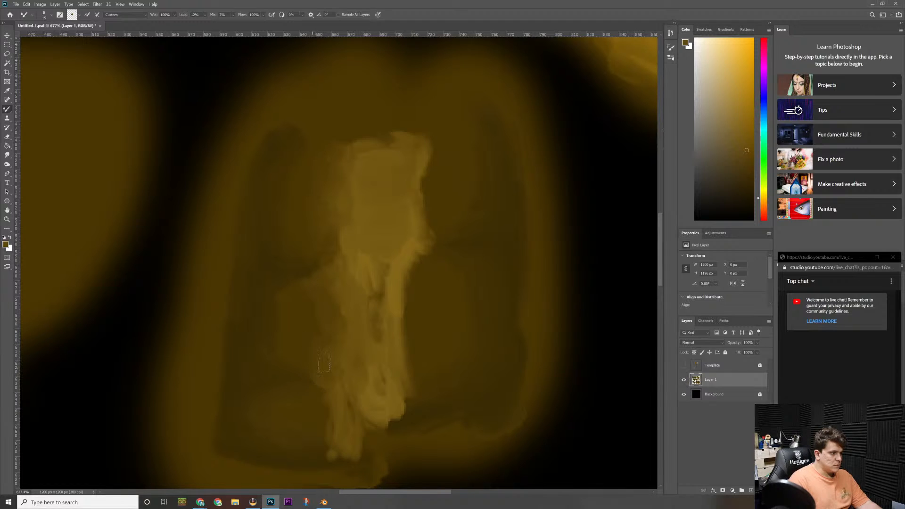
Step: Soften the left limb's middle and lower inner edge with a darker brown sampled from the limb
key("i")
left_click(310, 328)
left_click_drag(310, 328, 323, 323)
key("b")
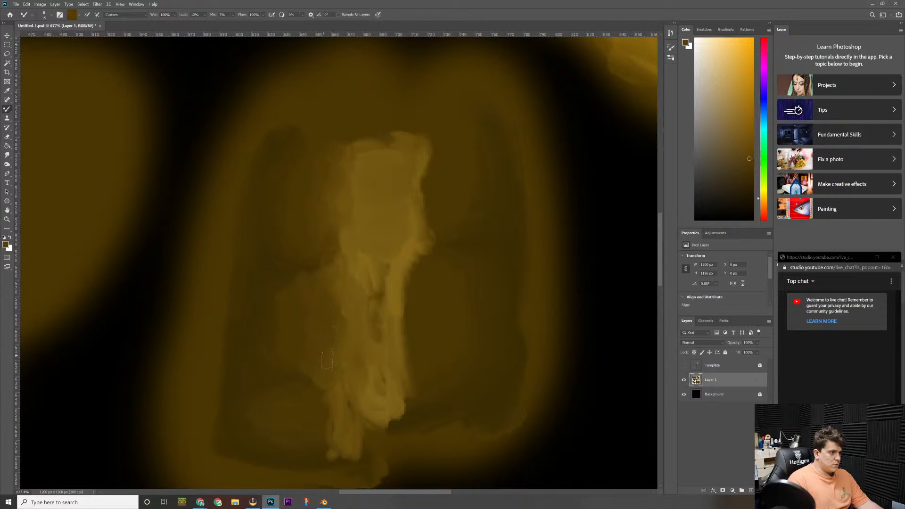
left_click_drag(327, 359, 337, 323)
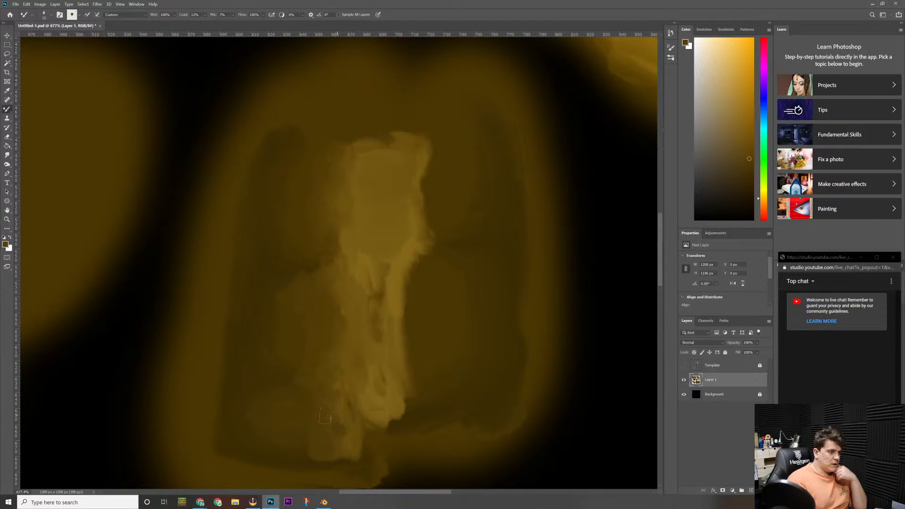
Step: Sample the brown at the left highlight's lower end and blend it across the base of the central highlight
key("i")
left_click(338, 433)
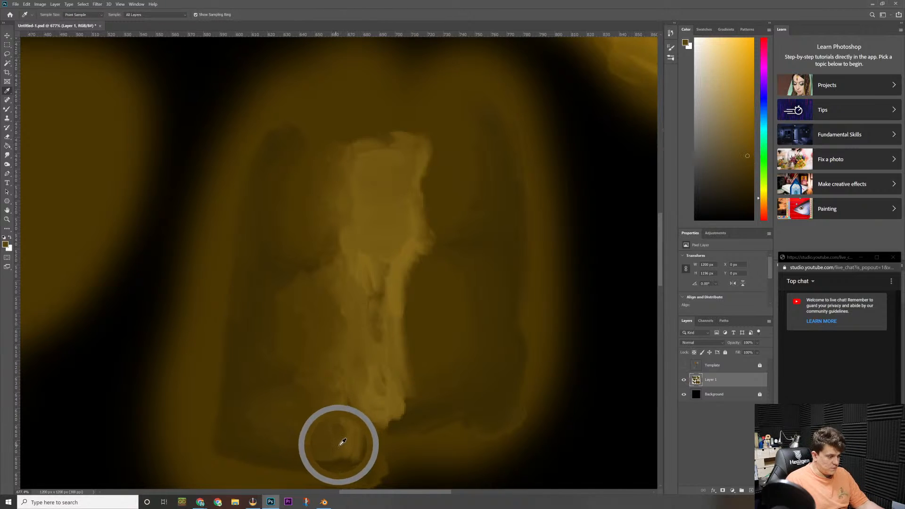
key("b")
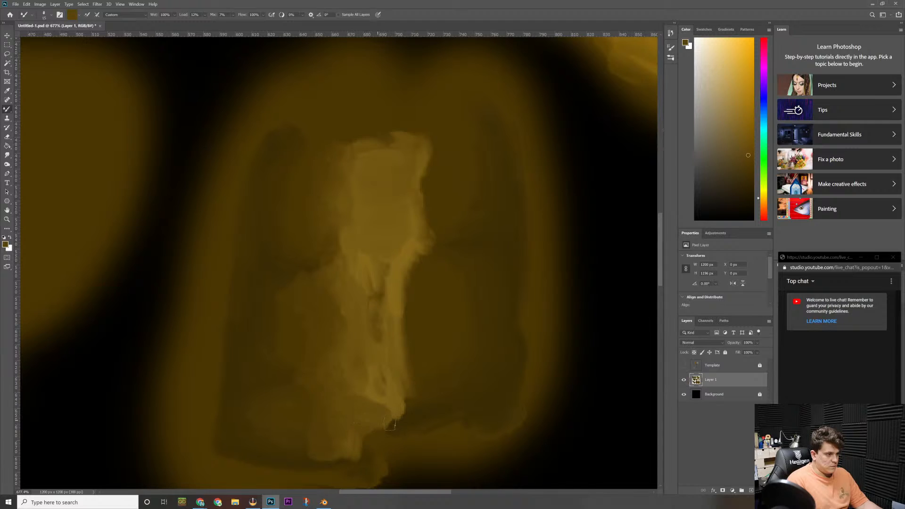
left_click_drag(352, 411, 338, 397)
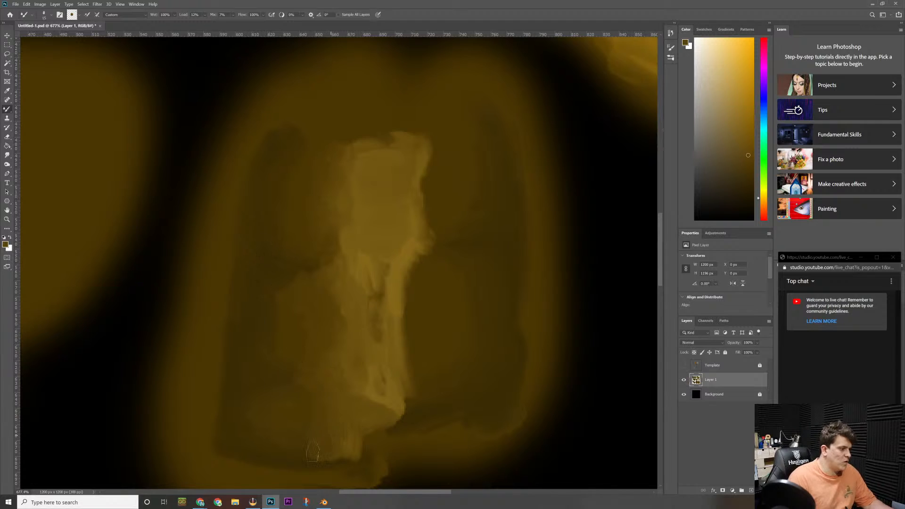
Step: Darken the left limb's lower edge with sampled dark brown, and dab a lighter sampled brown over the highlight's lower tip
key("i")
left_click(307, 454)
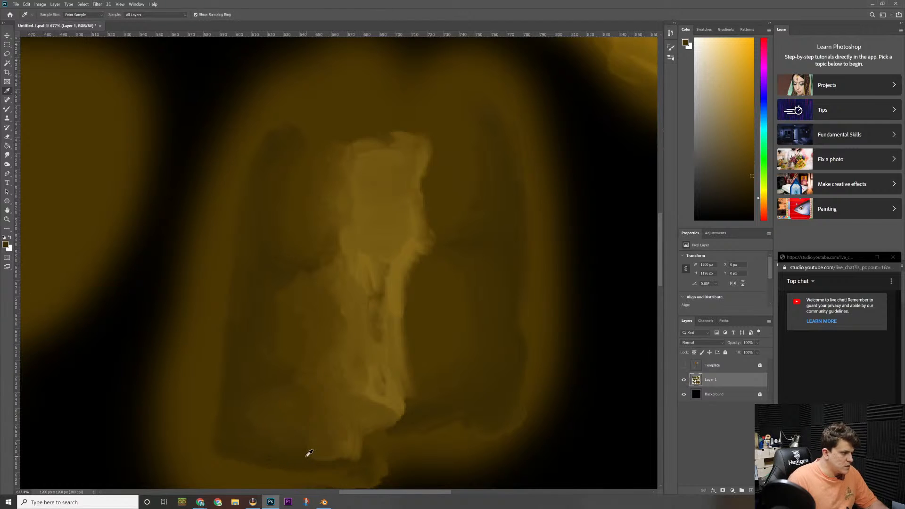
key("b")
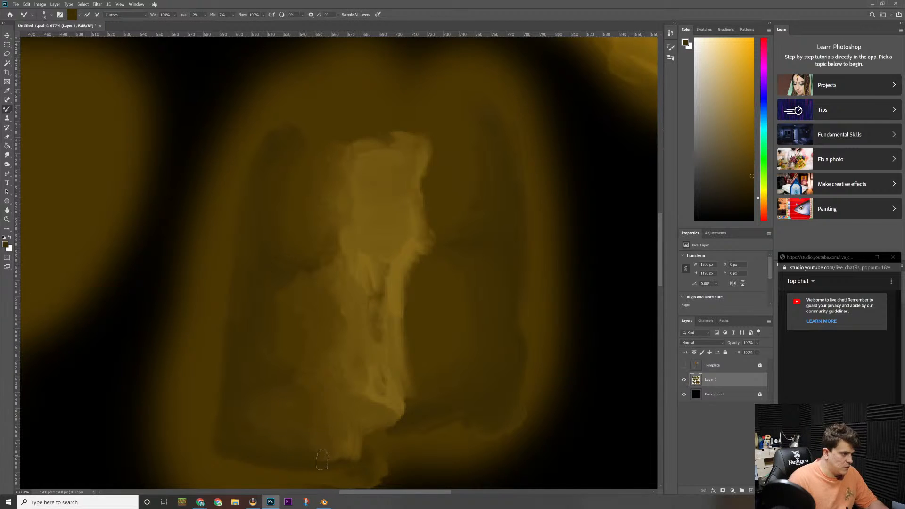
left_click_drag(321, 458, 363, 454)
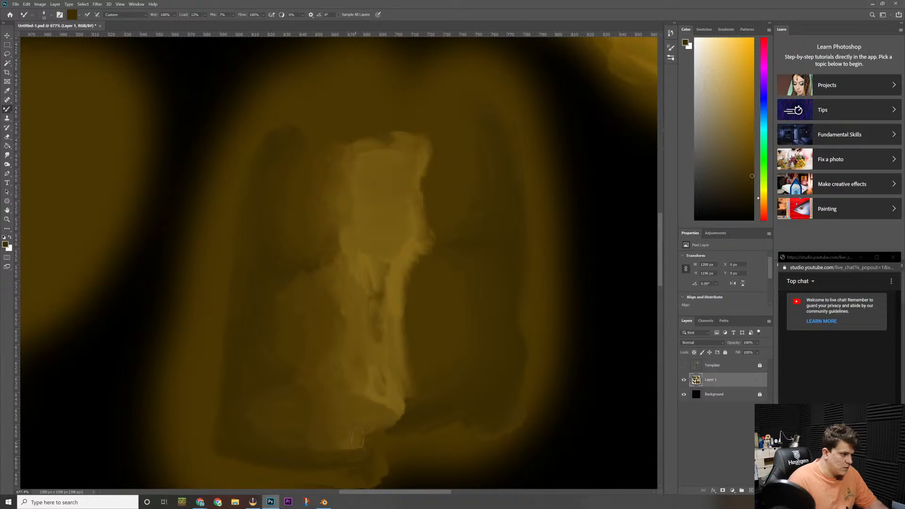
key("i")
left_click(348, 445)
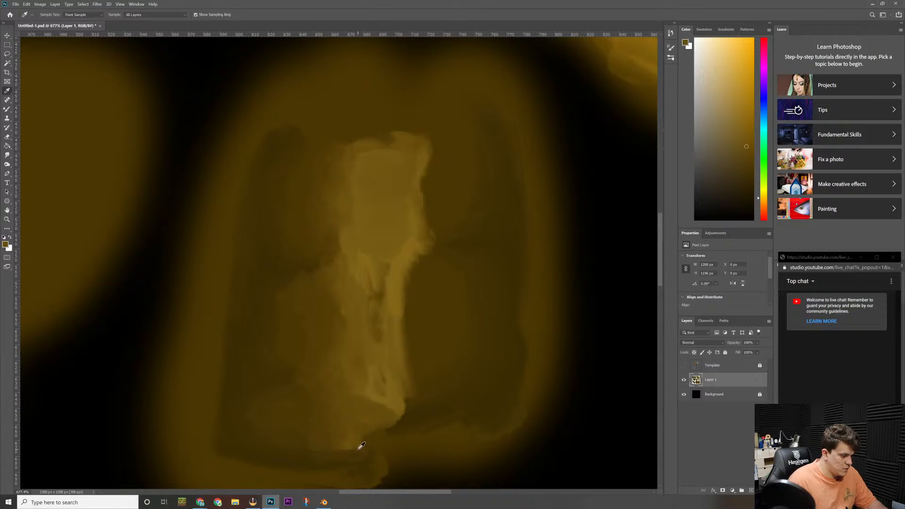
key("b")
mouse_move(355, 452)
left_mouse_down()
mouse_move(366, 455)
mouse_move(353, 459)
mouse_move(362, 440)
mouse_move(335, 458)
mouse_move(352, 459)
left_mouse_up()
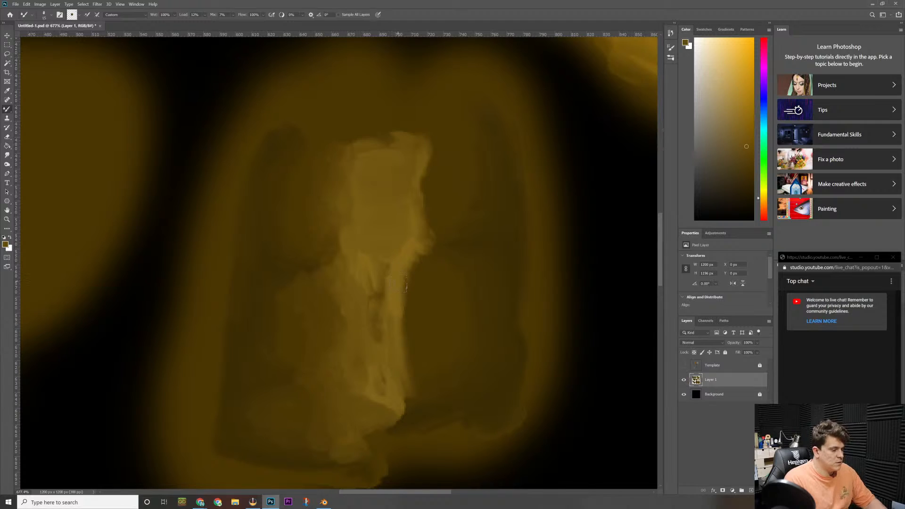
Step: Sample dark brown and paint a curved shadow into the central highlight's right edge, just below the upper block
key("i")
mouse_move(402, 293)
left_mouse_down()
mouse_move(422, 258)
mouse_move(406, 273)
left_mouse_up()
key("b")
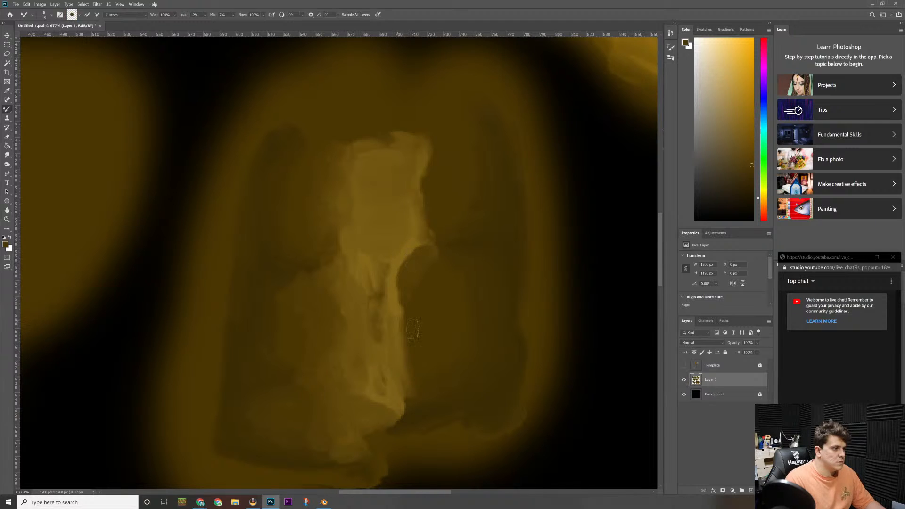
Step: Extend the highlight toward the lower right with sampled golden brown, filling the dark central gap and softening the right-side curve
key("i")
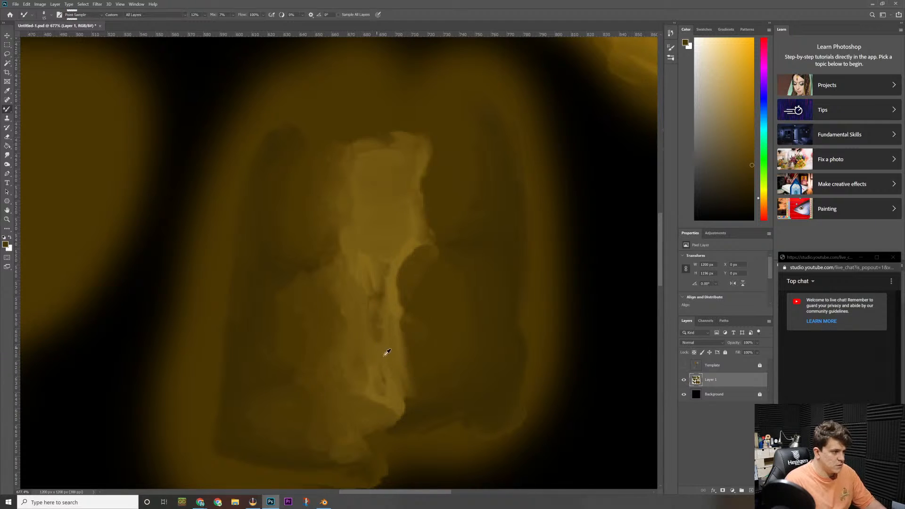
mouse_move(393, 353)
left_mouse_down()
mouse_move(401, 343)
mouse_move(420, 373)
mouse_move(408, 414)
mouse_move(431, 398)
mouse_move(433, 405)
mouse_move(440, 391)
mouse_move(430, 384)
left_mouse_up()
key("b")
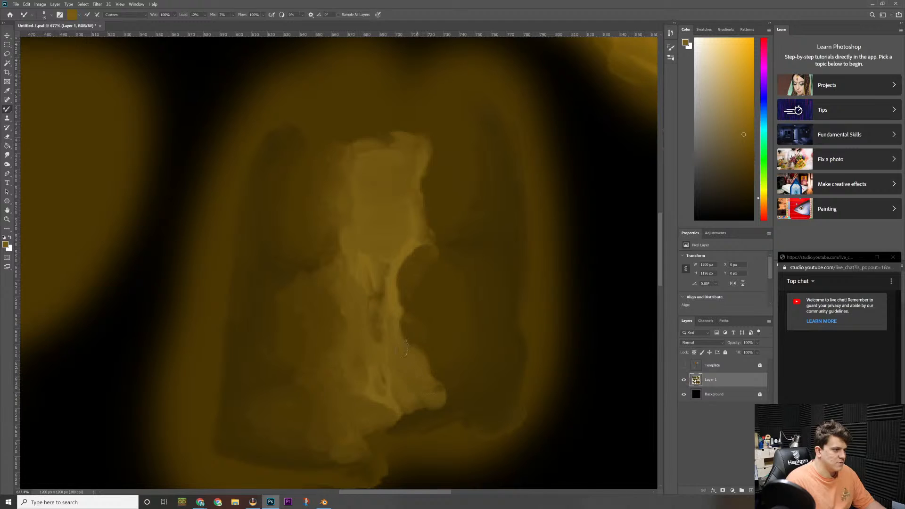
mouse_move(397, 325)
left_mouse_down()
mouse_move(397, 316)
mouse_move(380, 328)
left_mouse_up()
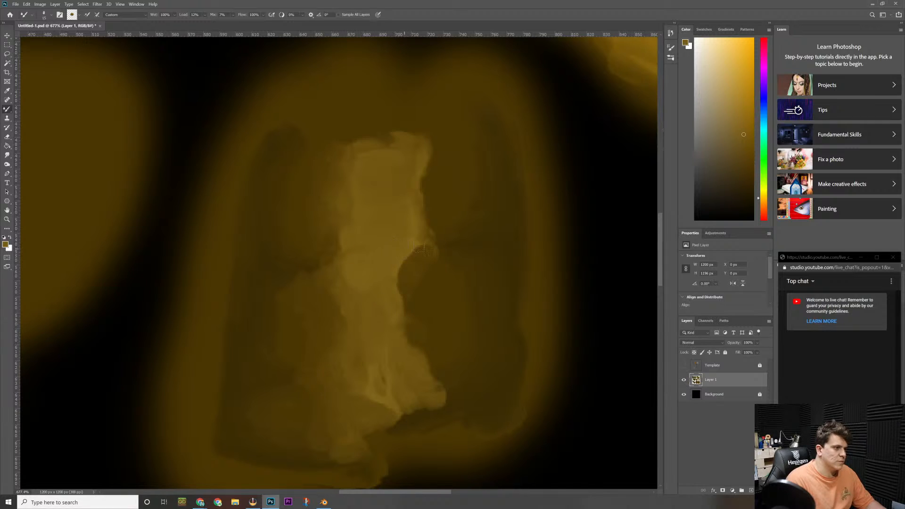
mouse_move(423, 252)
left_mouse_down()
mouse_move(400, 265)
mouse_move(410, 285)
mouse_move(405, 296)
mouse_move(398, 288)
mouse_move(409, 311)
mouse_move(400, 315)
left_mouse_up()
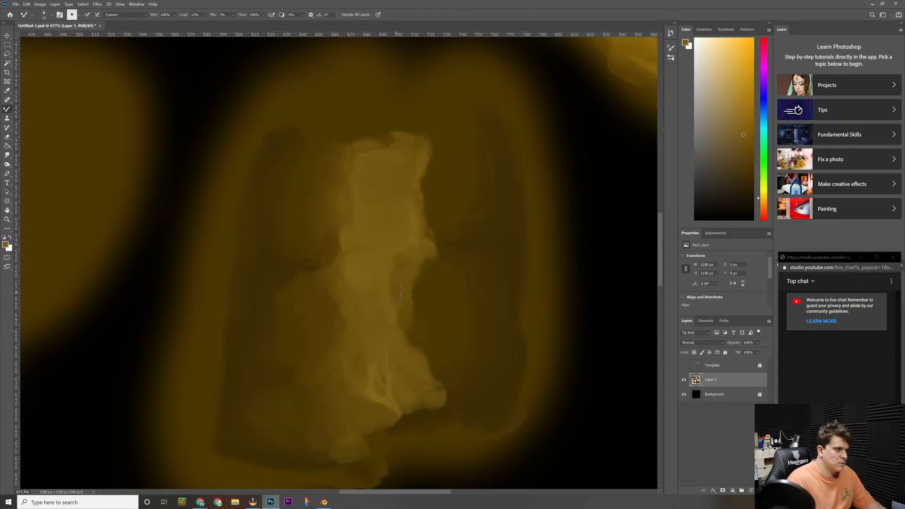
Step: Blend the highlight's right edge into the right limb with a sampled medium brown, and darken beneath its lower end
key("i")
mouse_move(427, 283)
left_mouse_down()
mouse_move(419, 269)
mouse_move(447, 255)
mouse_move(411, 306)
mouse_move(447, 400)
mouse_move(442, 382)
mouse_move(462, 398)
mouse_move(445, 374)
left_mouse_up()
key("b")
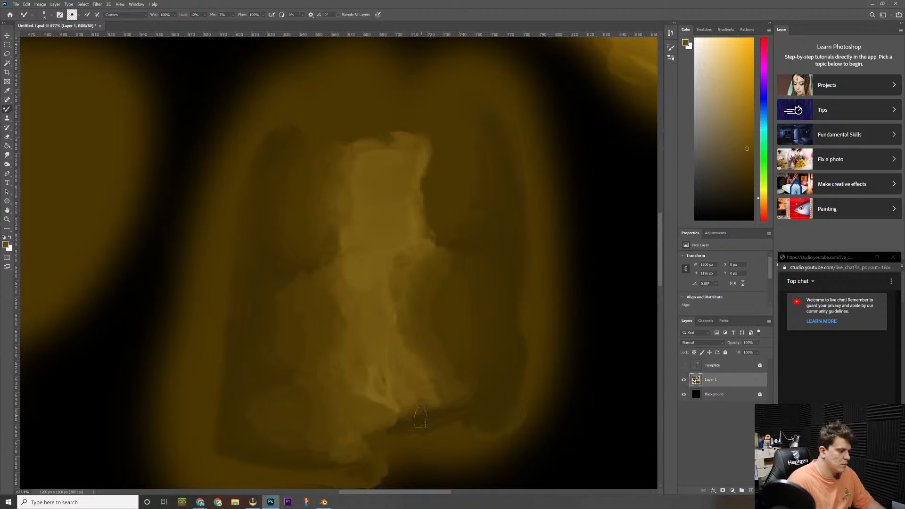
key("i")
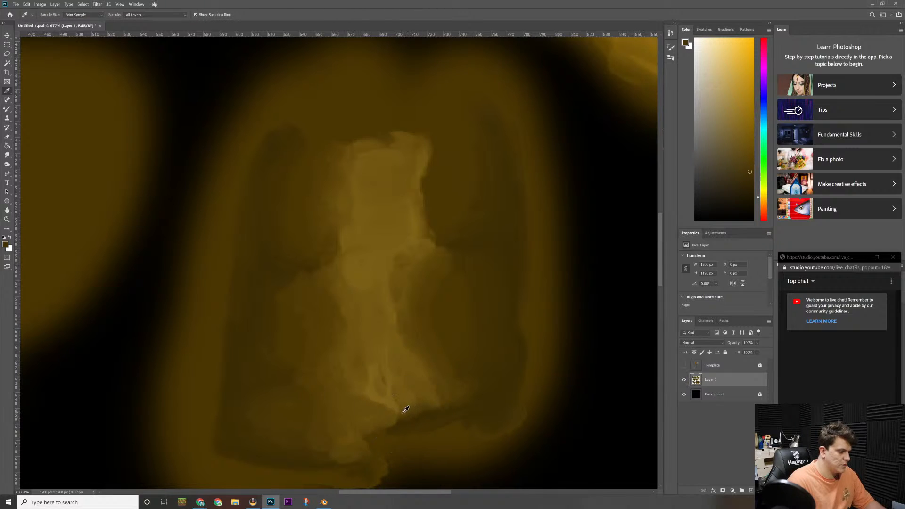
key("b")
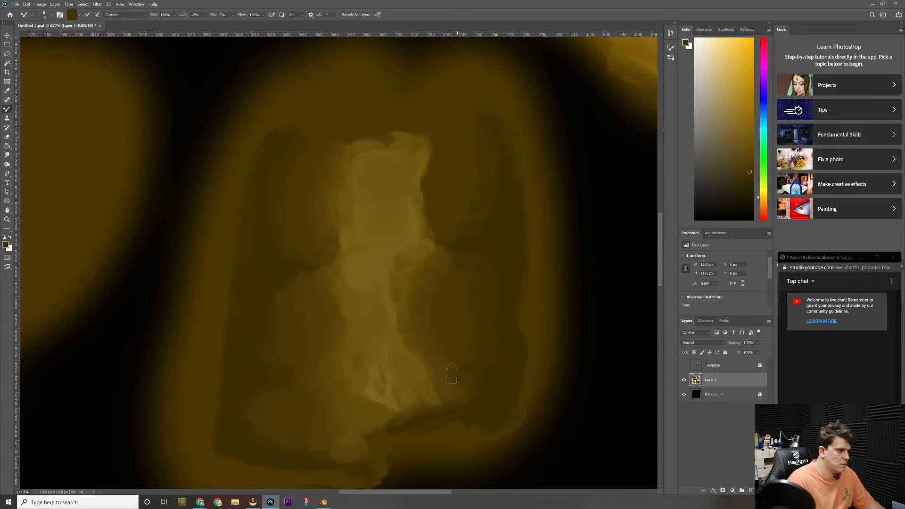
Step: Smooth the highlight's lower-right end into the right limb and check the shape against the Template layer
left_click_drag(454, 373, 436, 402)
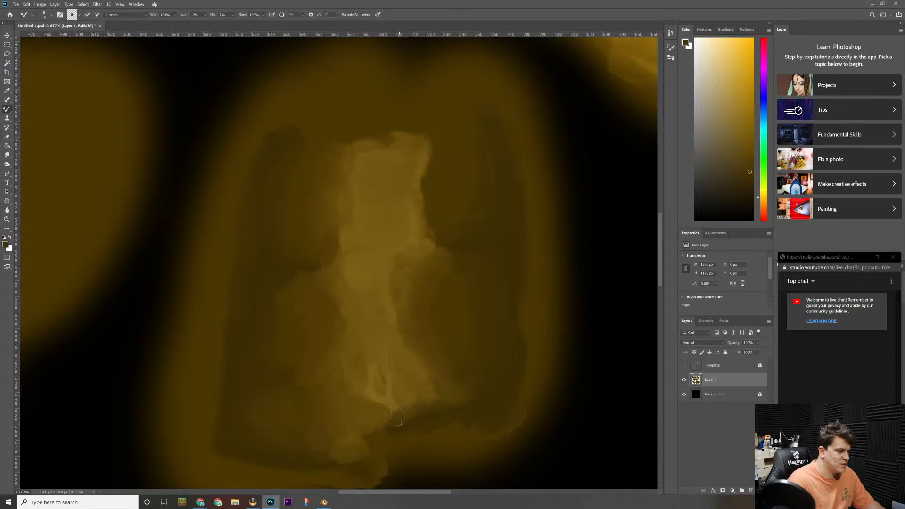
left_click(683, 365)
left_click(683, 365)
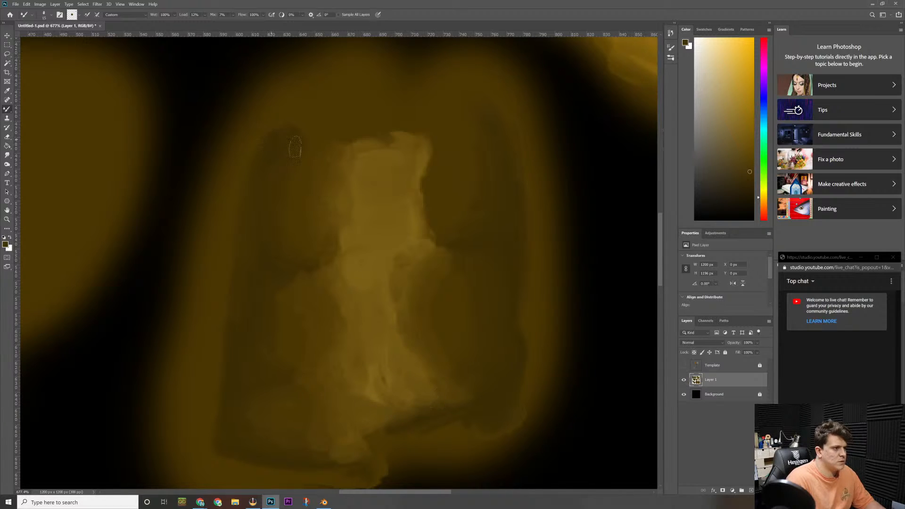
Step: Sample medium brown from the right limb's upper area and extend the highlight's upper-right corner outward along its edge
key("i")
left_click_drag(450, 177, 428, 167)
key("b")
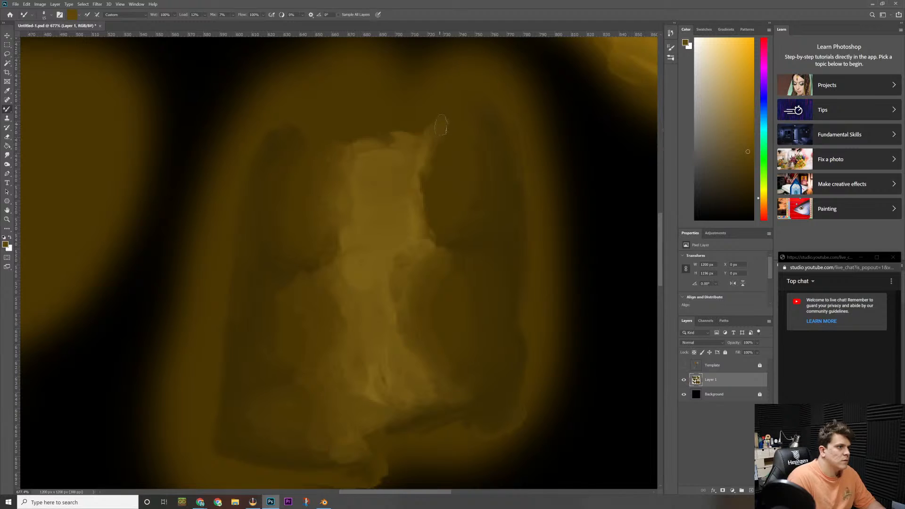
left_click_drag(429, 158, 423, 179)
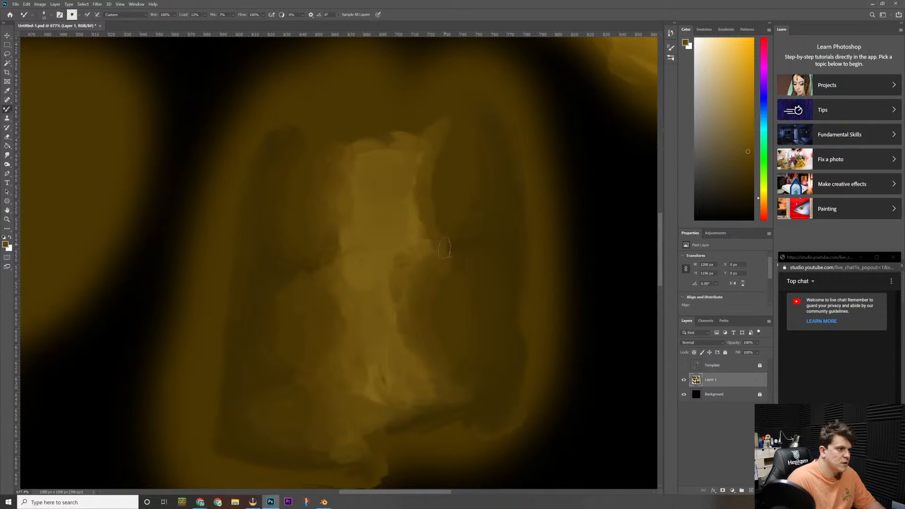
Step: Sample brown beside the highlight's mid-height notch and blend it into the dark crease of the right limb
key("i")
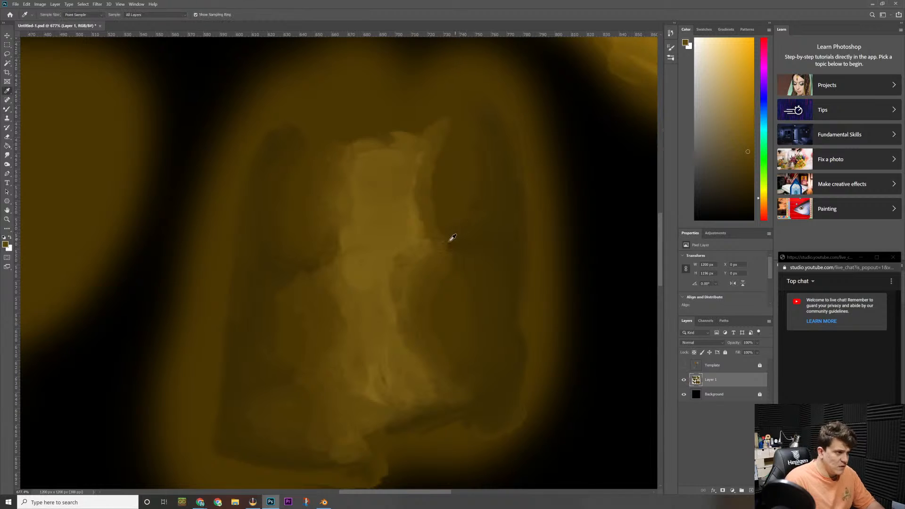
mouse_move(451, 238)
left_mouse_down()
mouse_move(482, 228)
mouse_move(483, 214)
mouse_move(468, 206)
mouse_move(441, 234)
left_mouse_up()
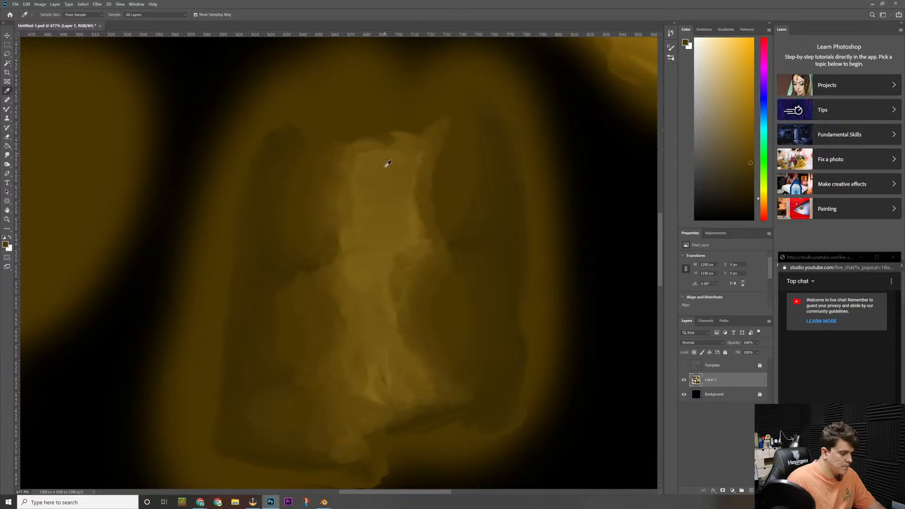
key("b")
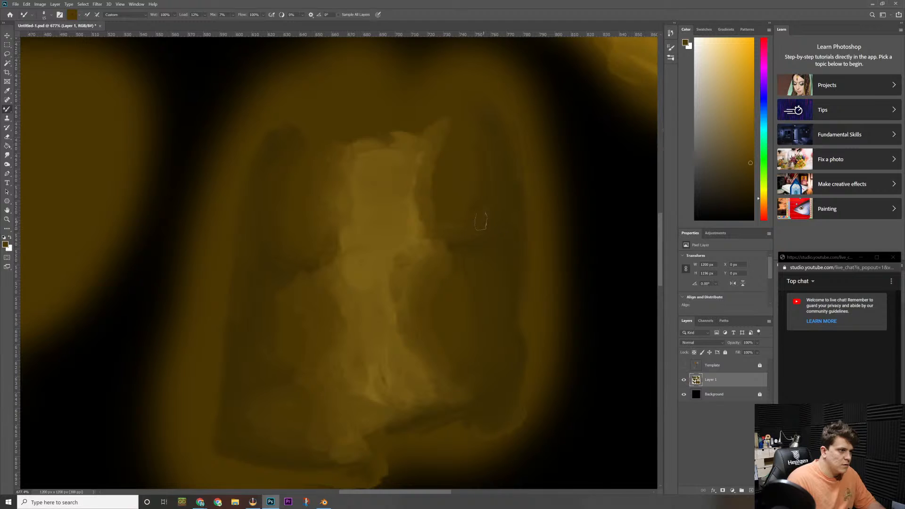
mouse_move(476, 220)
left_mouse_down()
mouse_move(473, 208)
mouse_move(460, 237)
left_mouse_up()
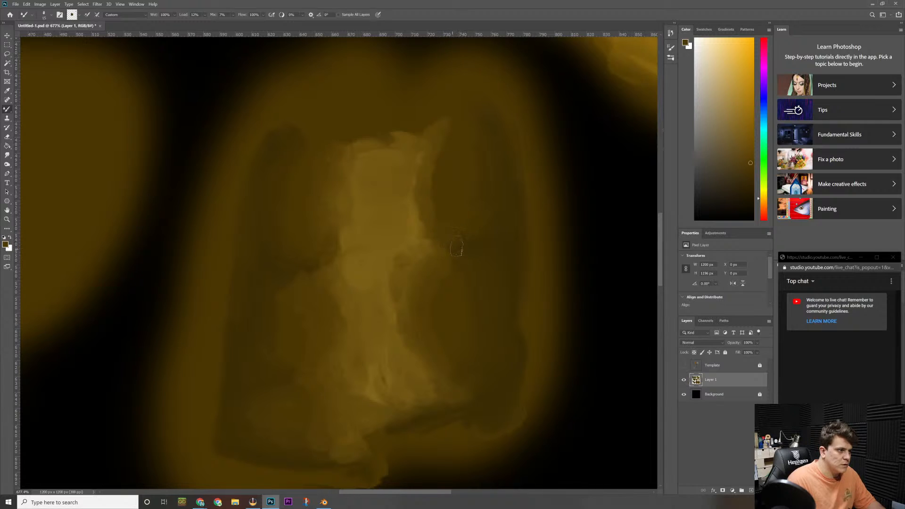
Step: Soften the right limb's crease with sampled dark brown, and blend a lighter sampled brown beside the highlight just below it
key("i")
left_click(470, 241)
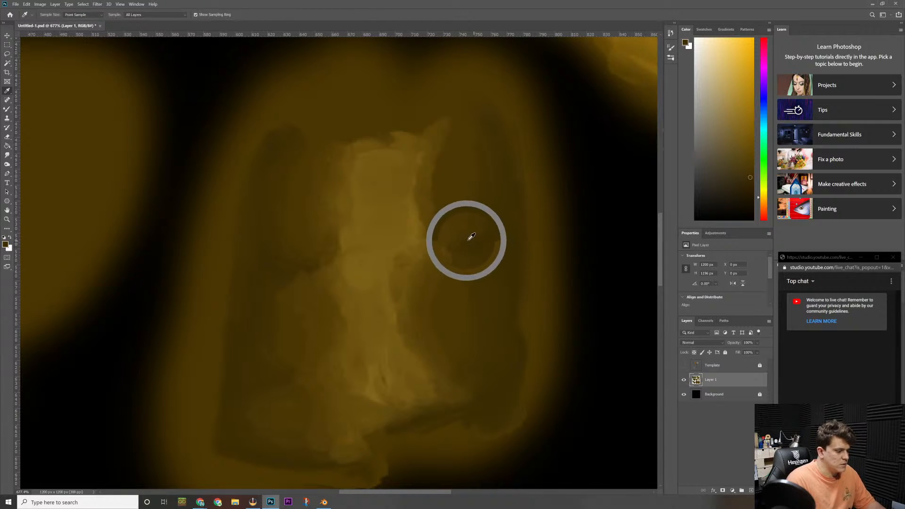
key("b")
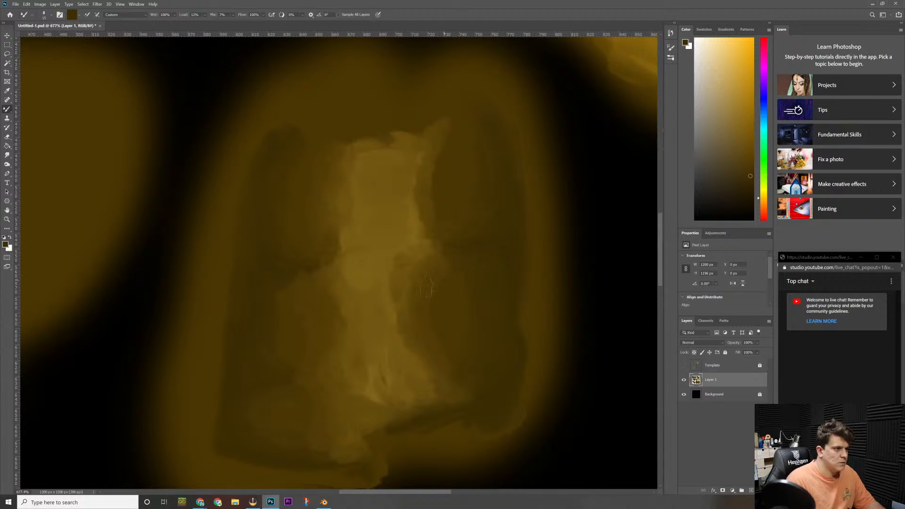
key("i")
left_click(443, 261, "alt")
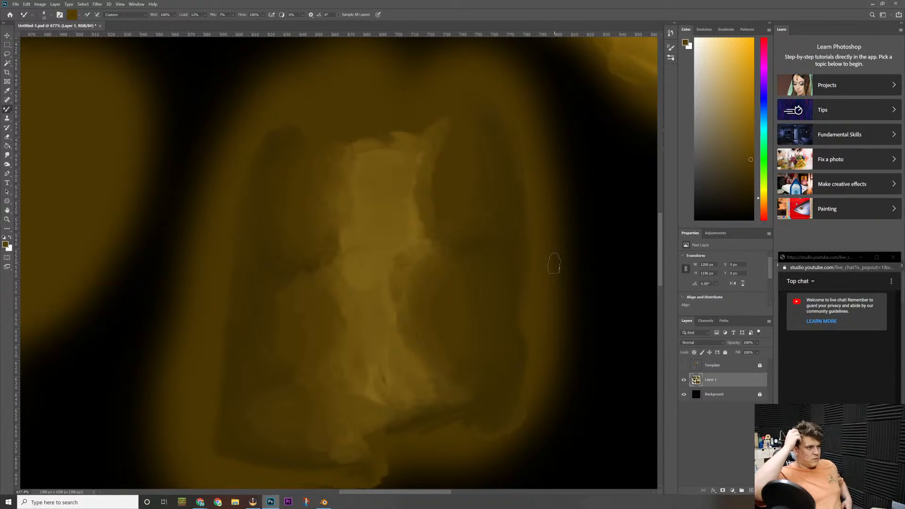
Step: Compare the painted shading with the UV outlines by toggling the Template layer's visibility, leaving it hidden
left_click(684, 366)
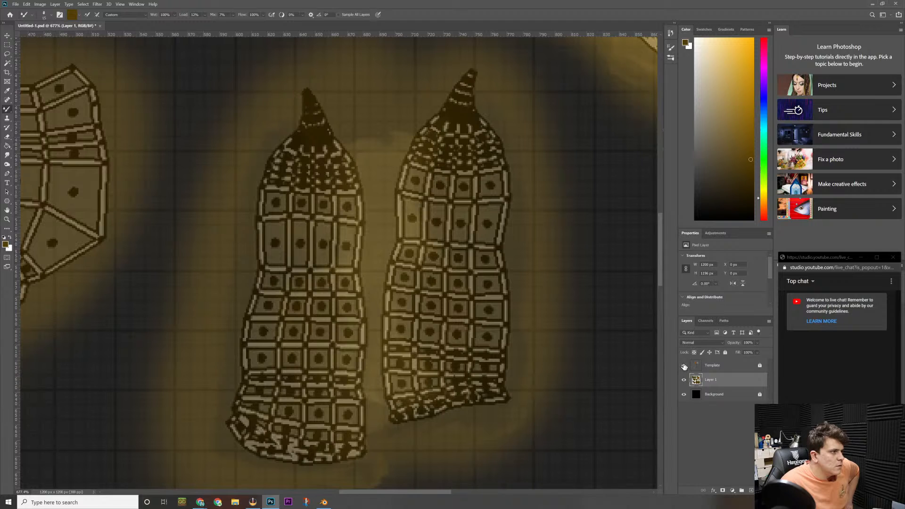
left_click(683, 366)
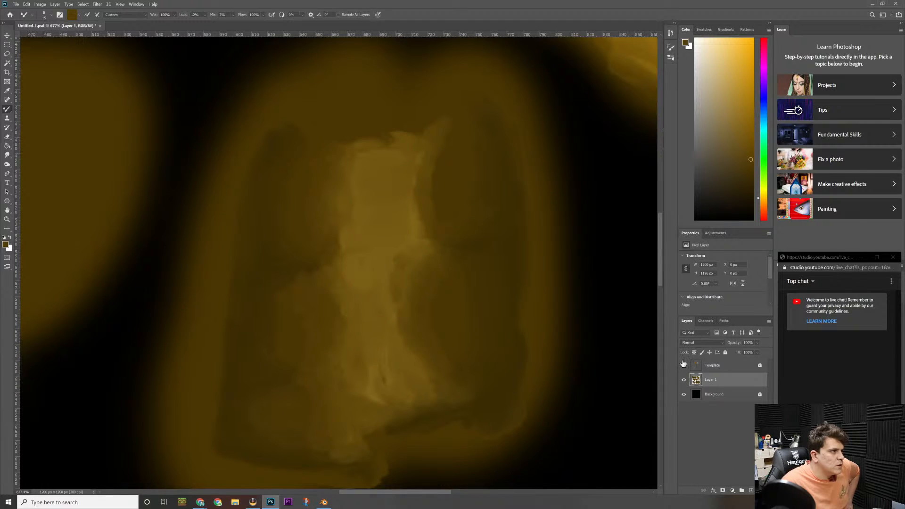
left_click(681, 365)
left_click(682, 364)
left_click(681, 363)
left_click(682, 364)
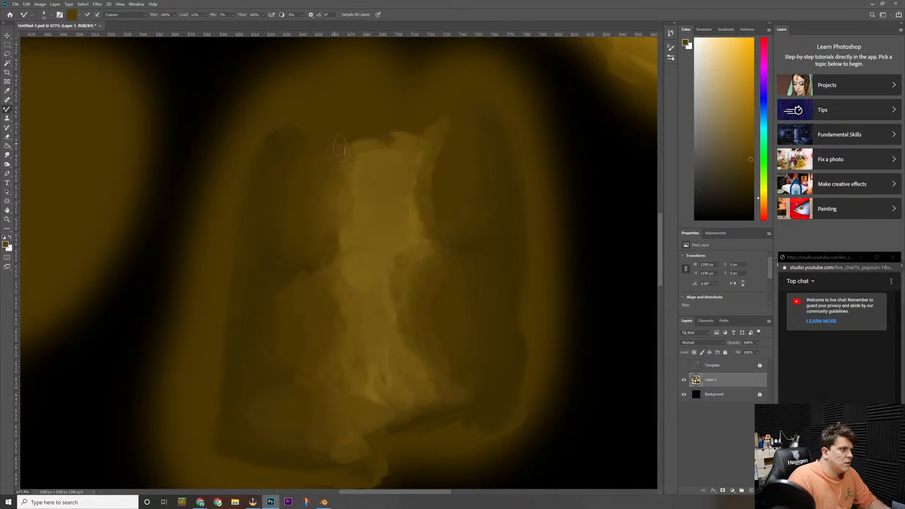
Step: Extend the highlight's upper-left corner outward with sampled golden brown and smooth its top edge and upper block
left_click(345, 154, "alt")
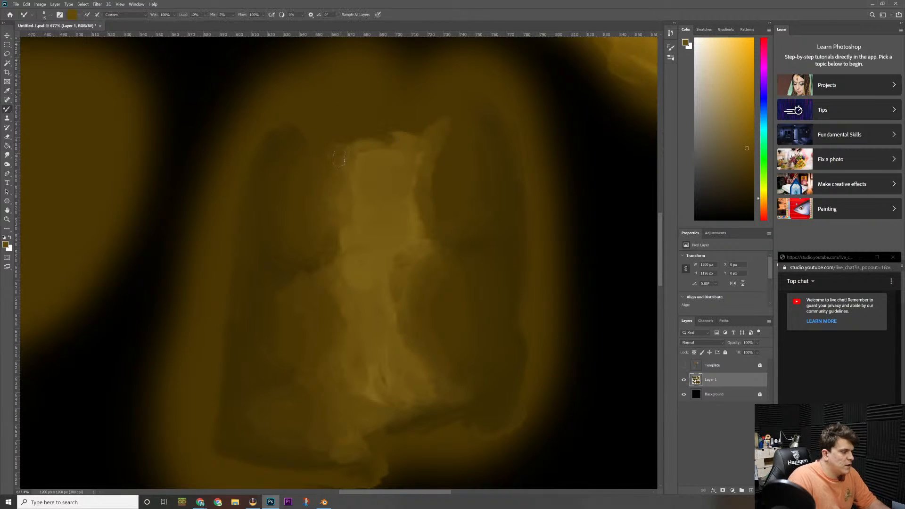
left_click_drag(335, 146, 349, 141)
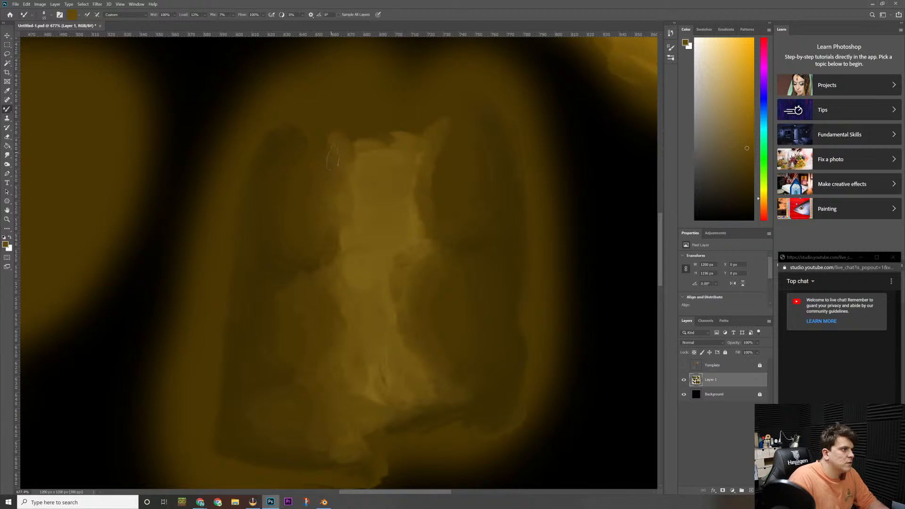
mouse_move(337, 166)
left_mouse_down()
mouse_move(328, 147)
mouse_move(354, 140)
left_mouse_up()
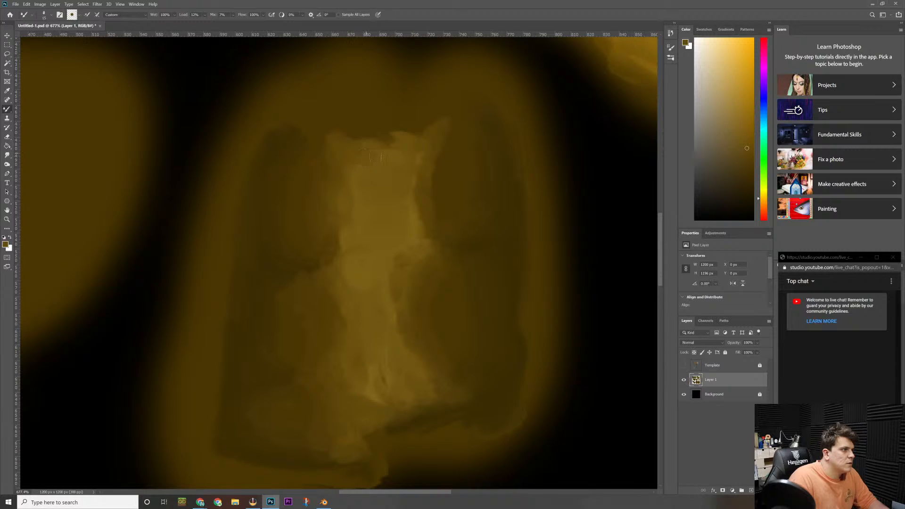
left_click_drag(407, 144, 386, 139)
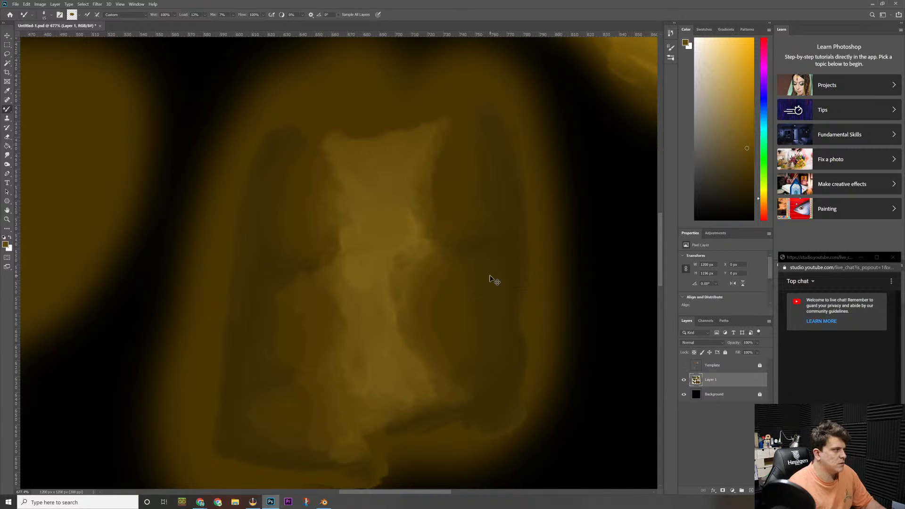
Step: Quick-export the texture as PNG to the UE_Austin folder, overwriting FogDragon_skin.png
left_click(19, 5)
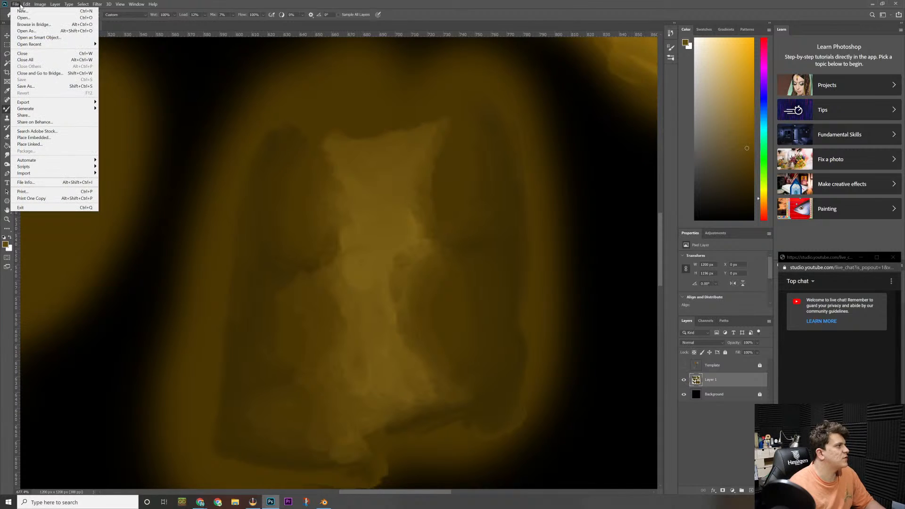
mouse_move(47, 102)
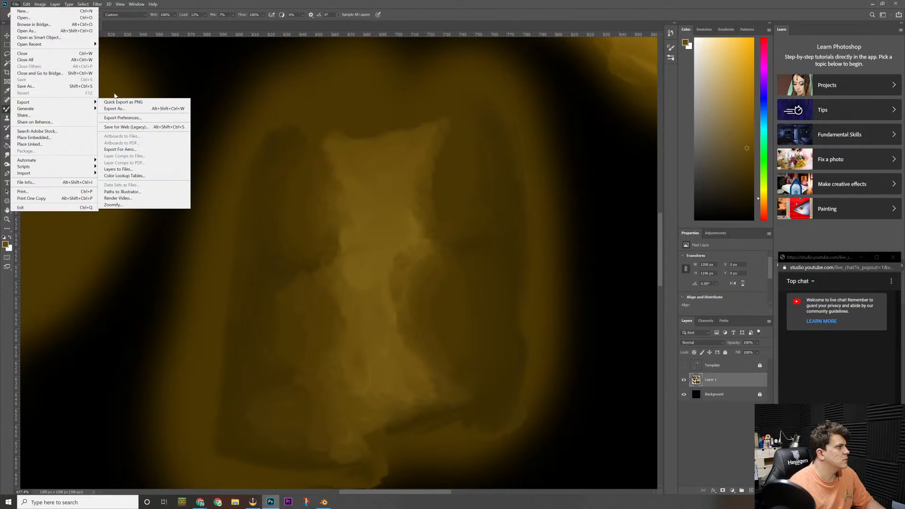
left_click(111, 102)
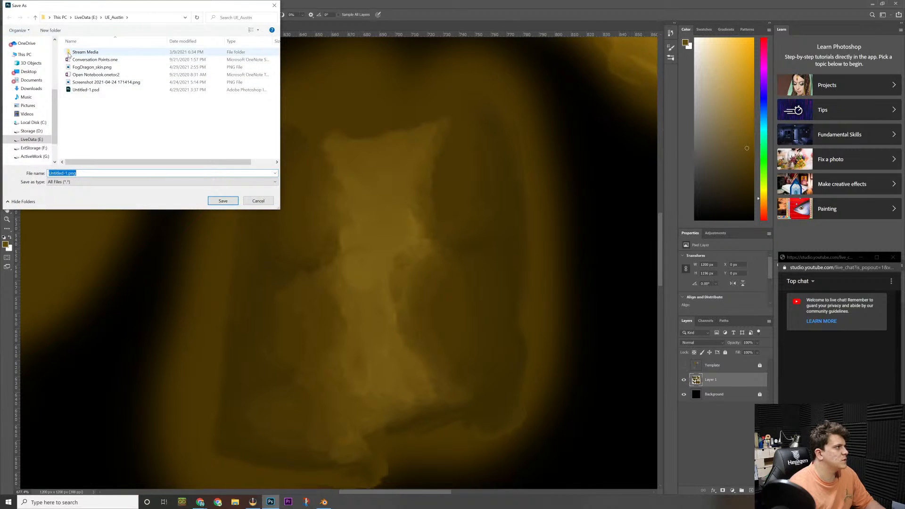
left_click(87, 71)
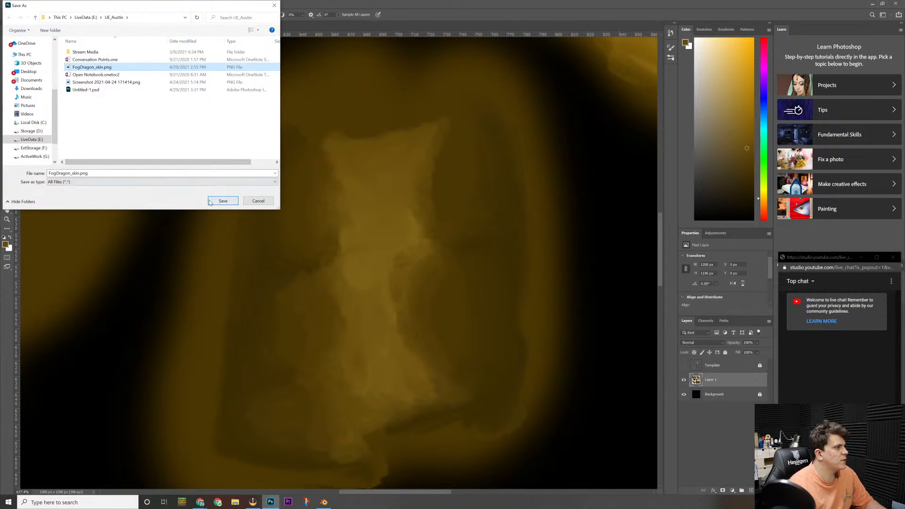
left_click(223, 201)
left_click(469, 252)
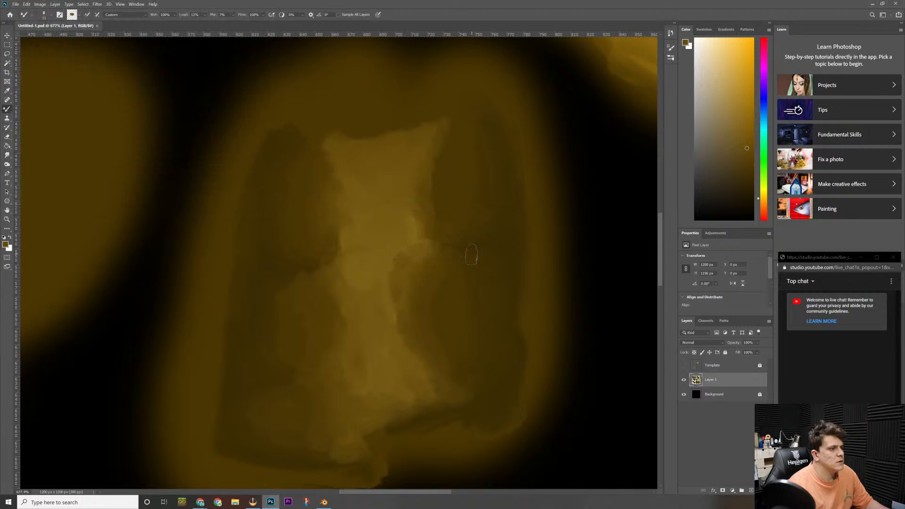
Step: Switch to Blender and move the live chat window off the material properties
key("alt+Tab")
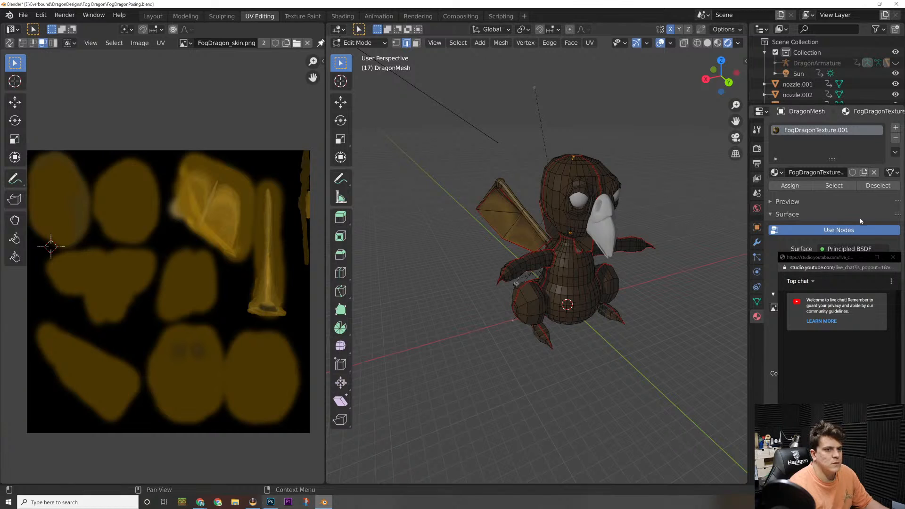
left_click_drag(836, 258, 336, 223)
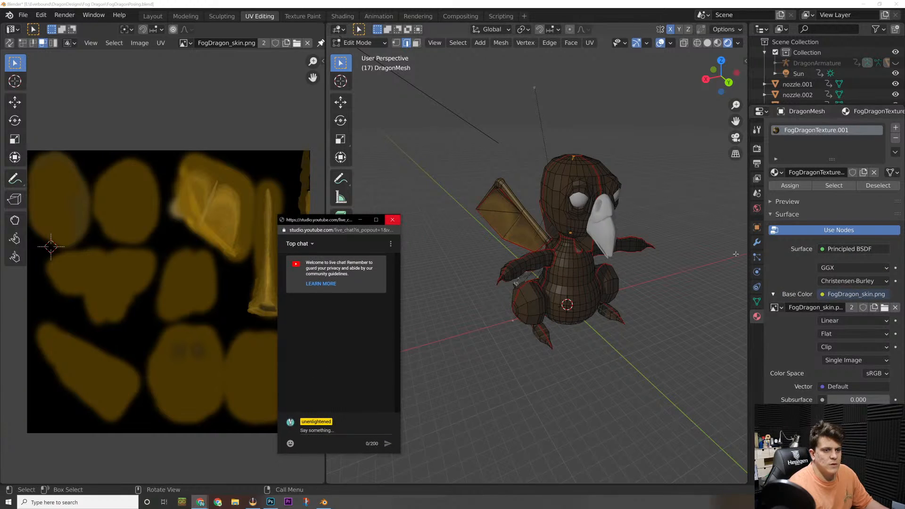
left_click(841, 295)
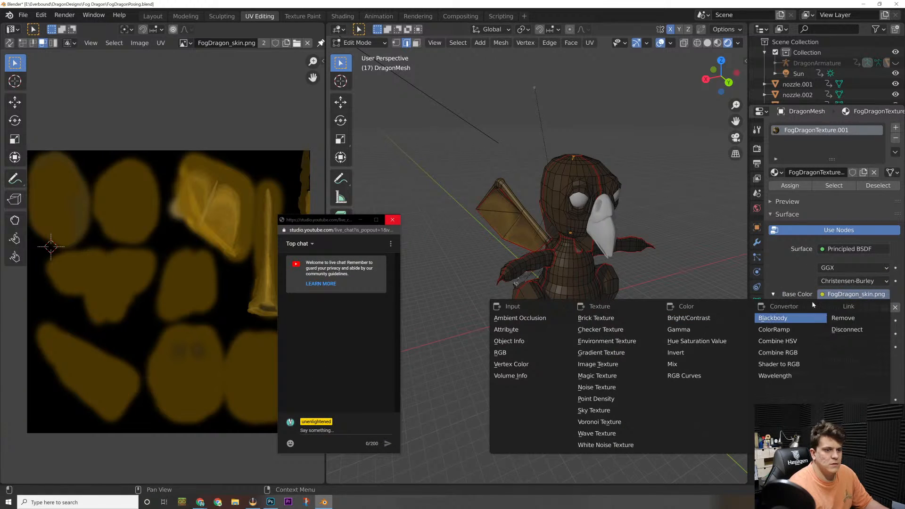
left_click(598, 365)
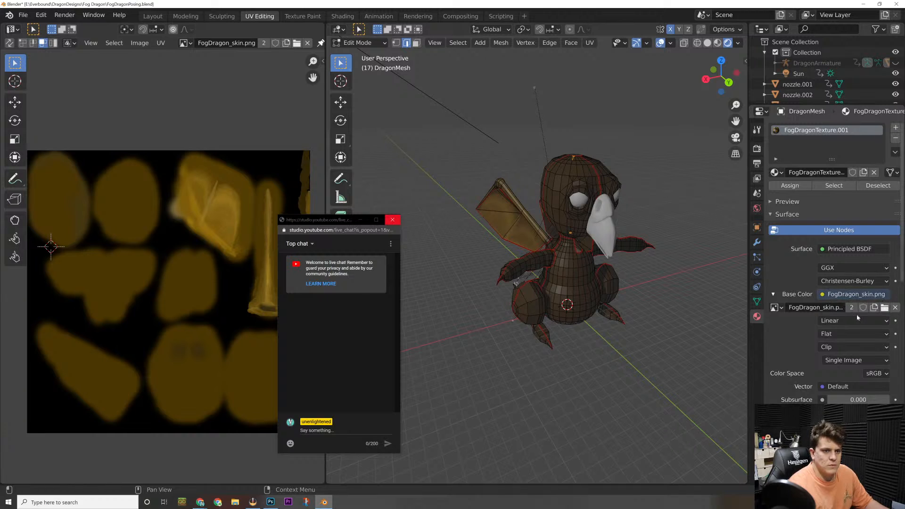
double_click(815, 307)
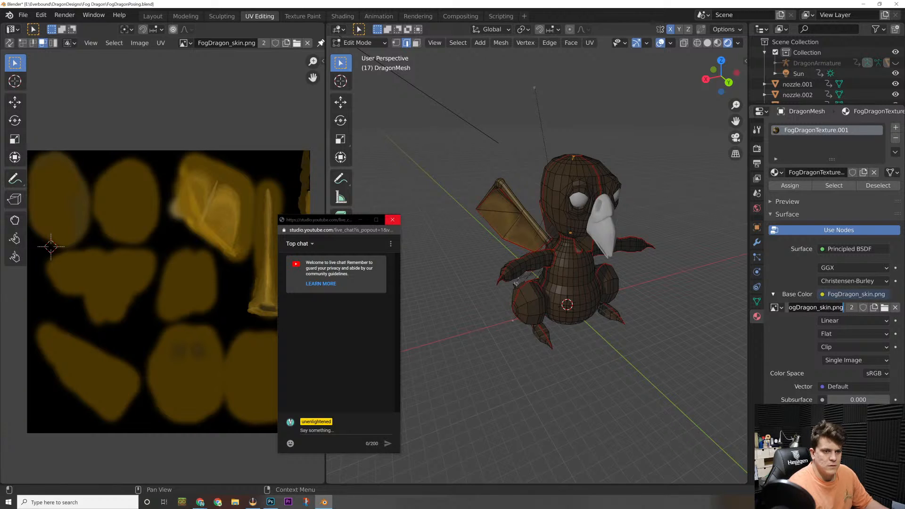
key("Escape")
Step: Unlink the Base Color image of FogDragonTexture.001 and load the updated FogDragon_skin.png from the UE_Austin folder
left_click(895, 307)
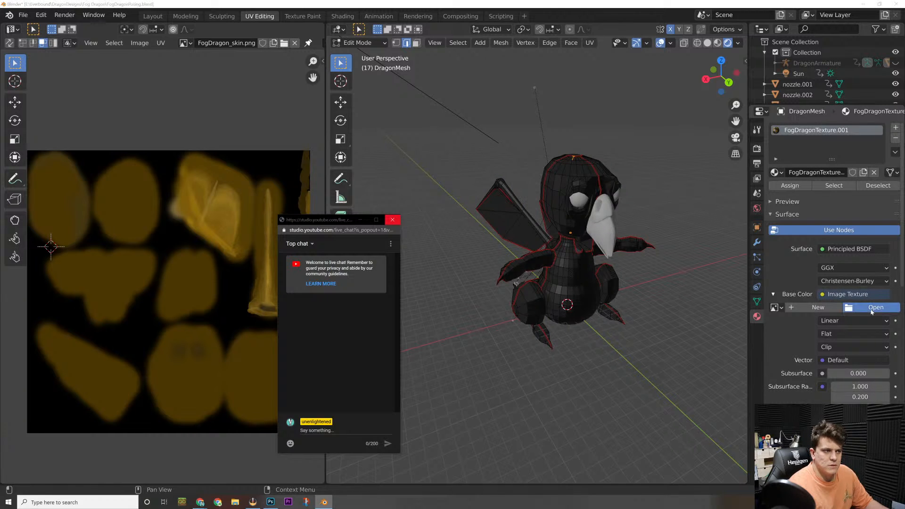
left_click(871, 308)
left_click(219, 360)
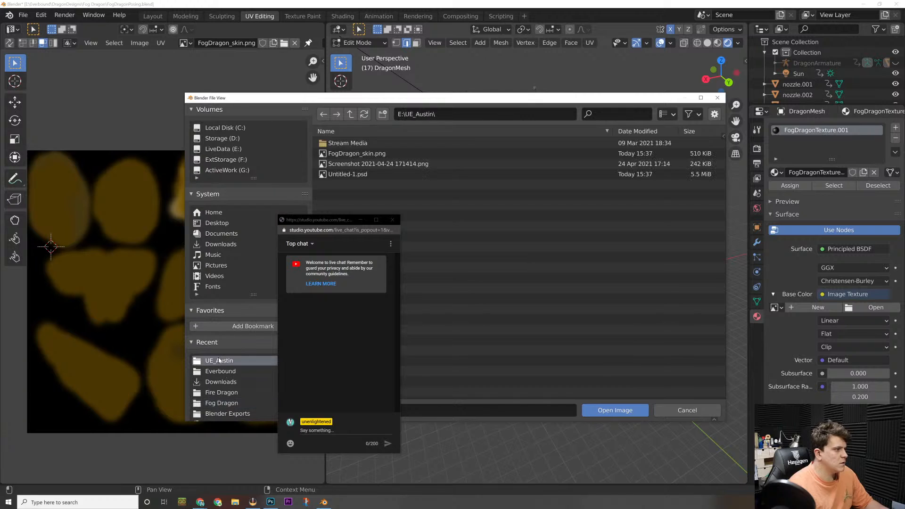
double_click(360, 153)
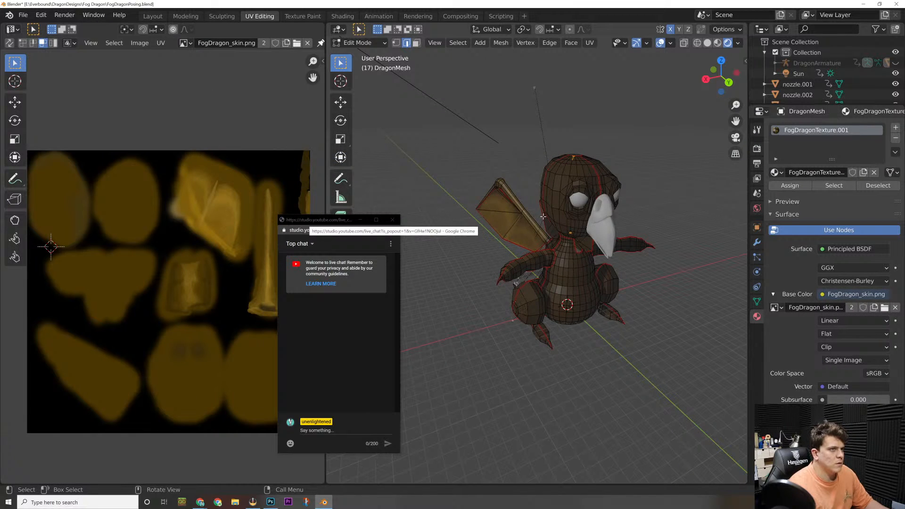
Step: Switch the dragon mesh to Object Mode and inspect the updated texture from another angle
left_click(359, 43)
left_click(351, 55)
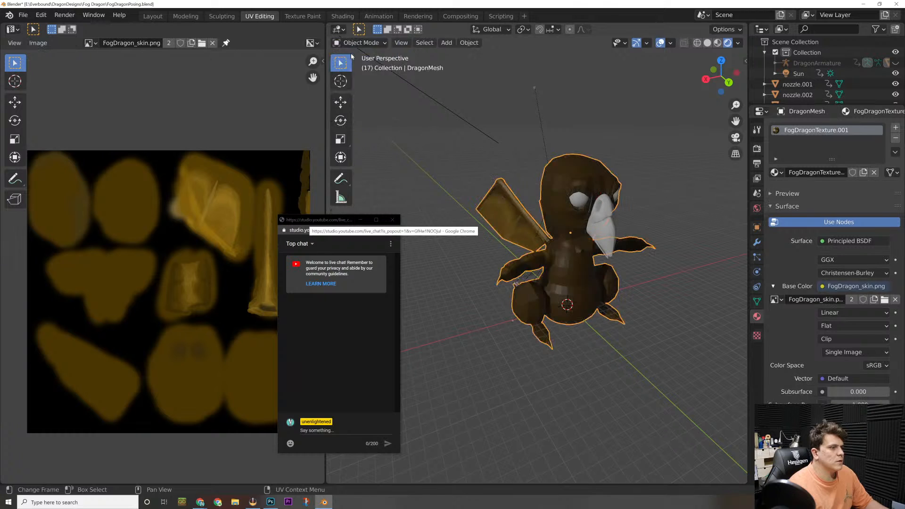
middle_click_drag(612, 169, 612, 110)
middle_click_drag(566, 173, 567, 195)
Step: Select the Sun light and re-aim its beam lower toward the dragon's body
left_click(445, 195)
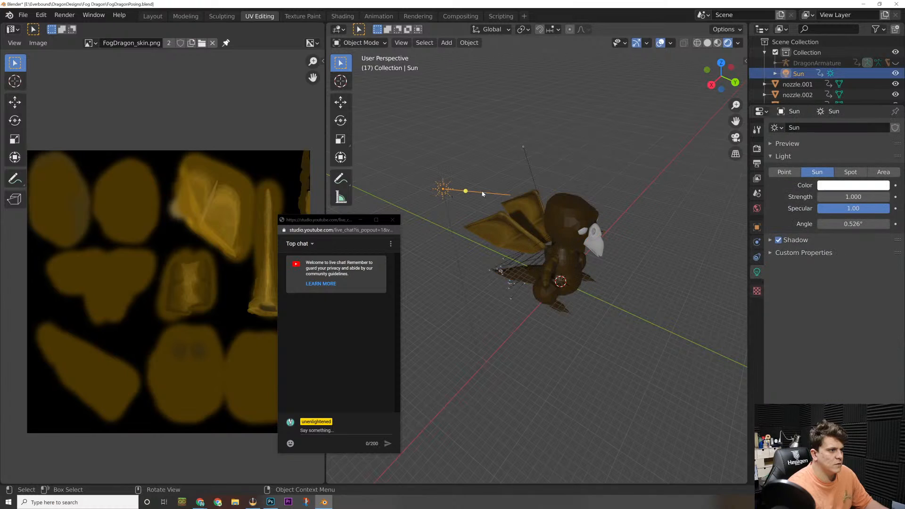
left_click_drag(465, 192, 587, 285)
middle_click_drag(472, 225, 617, 342)
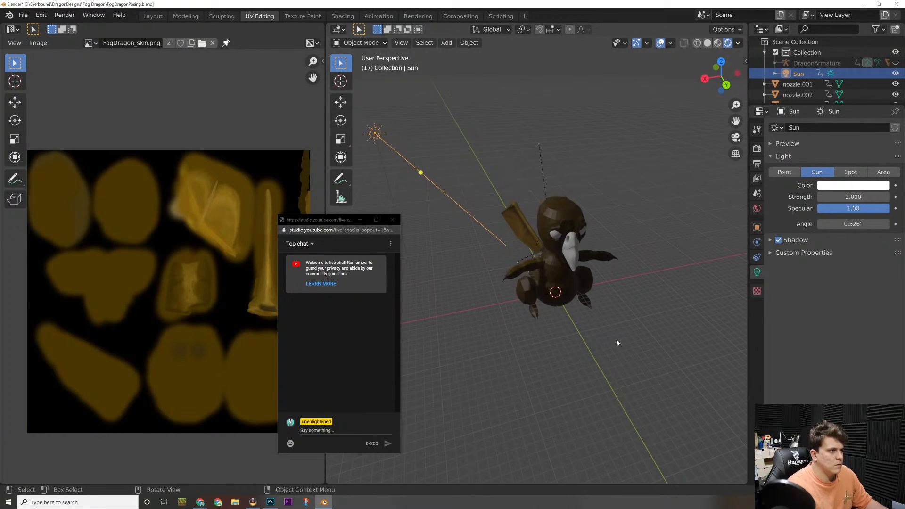
Step: Select the Sun light, lower it along the Z axis and rotate it around the Y axis toward the dragon's body
left_click(373, 134, "shift")
key("z")
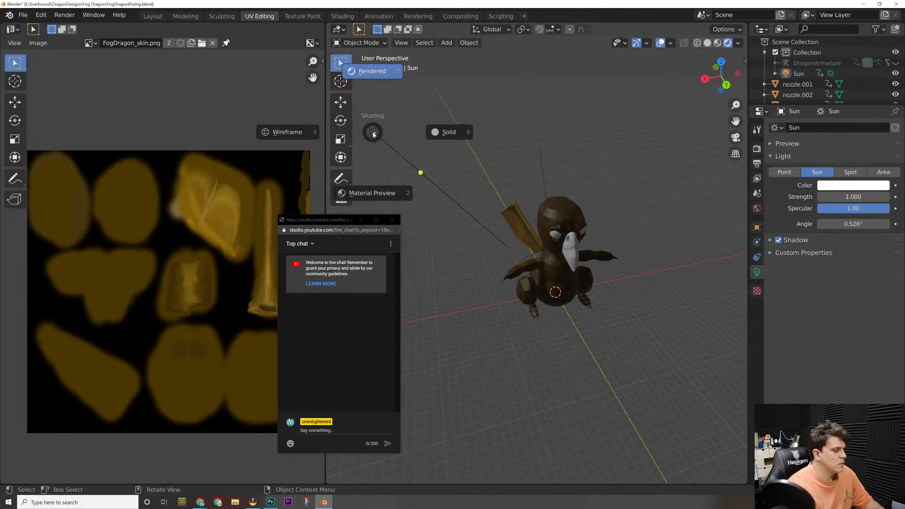
left_click(373, 135)
key("g")
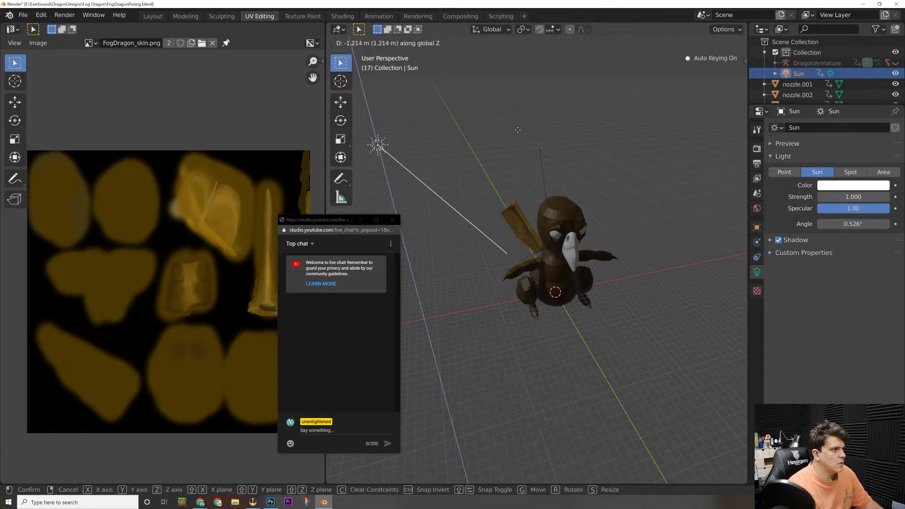
left_click(610, 300)
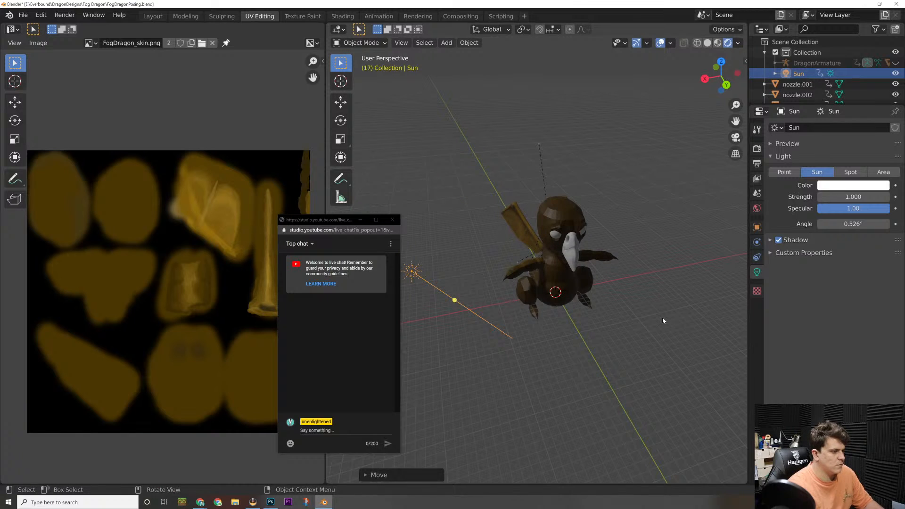
key("r")
key("y")
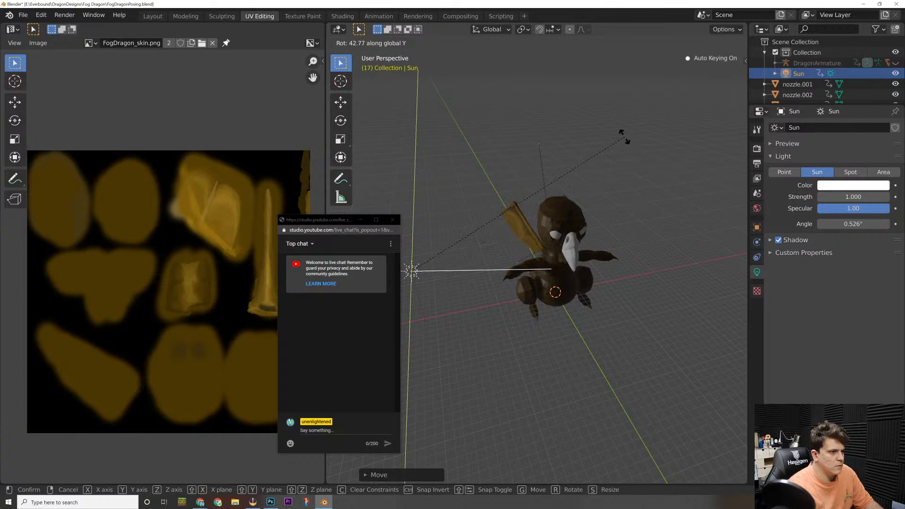
left_click(626, 180)
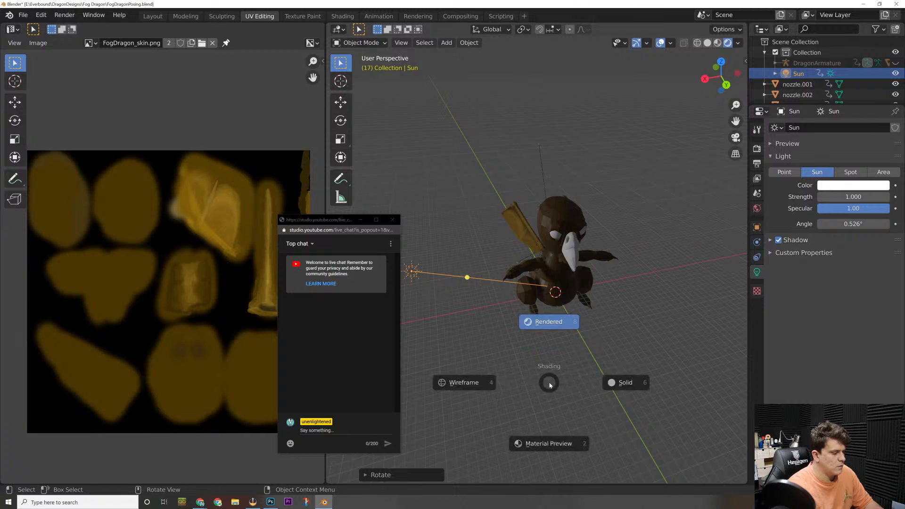
Step: Move the Sun light along the Y axis and rotate it around the global Z axis
key("g")
key("y")
left_click(538, 296)
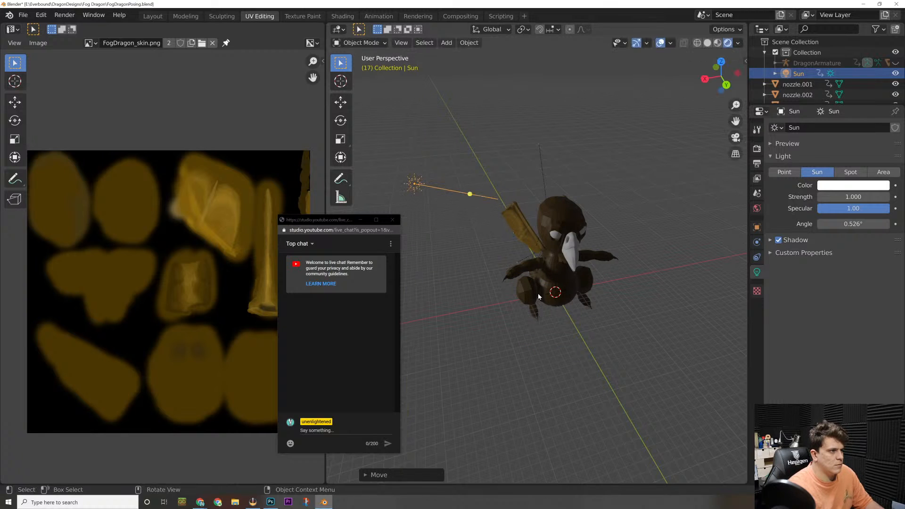
key("r")
key("z")
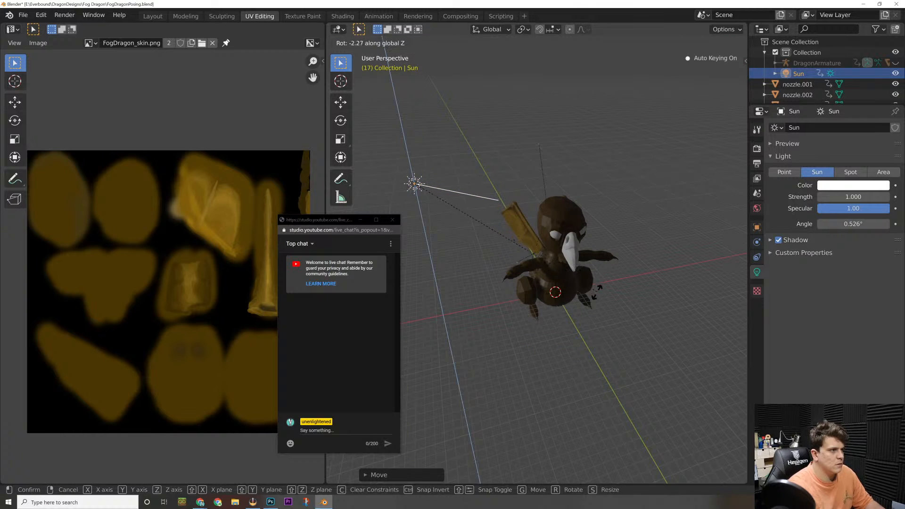
left_click(496, 419)
Step: Select the DragonMesh object and apply smooth shading to it
middle_click_drag(496, 419, 602, 389)
scroll(626, 228, "up", 6)
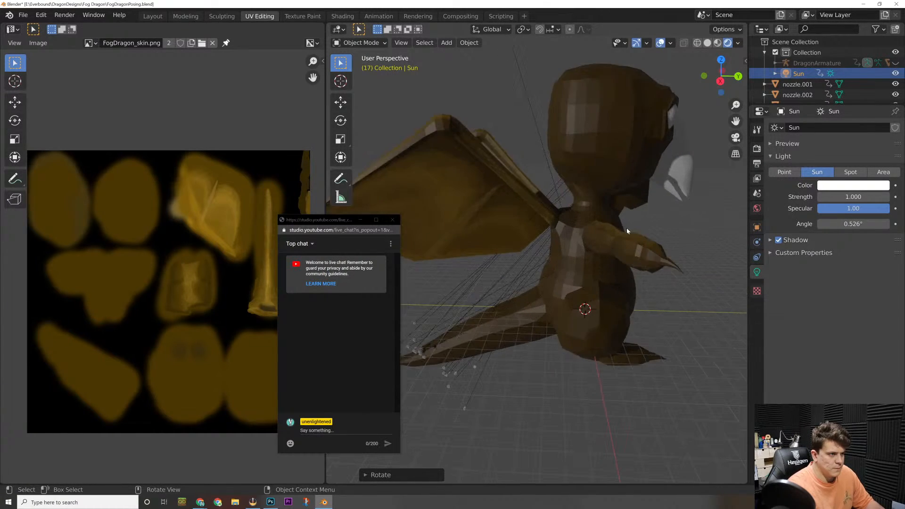
middle_click_drag(627, 230, 595, 263)
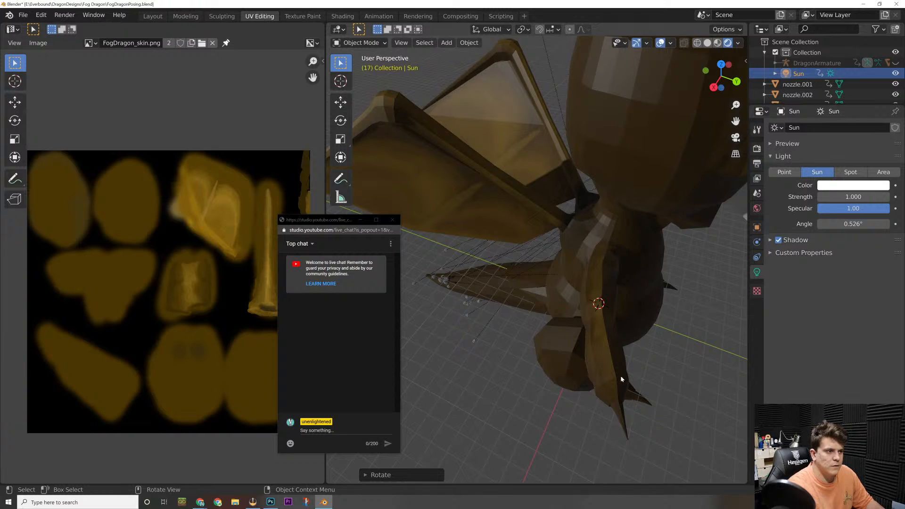
left_click(610, 273)
right_click(608, 185)
left_click(607, 172)
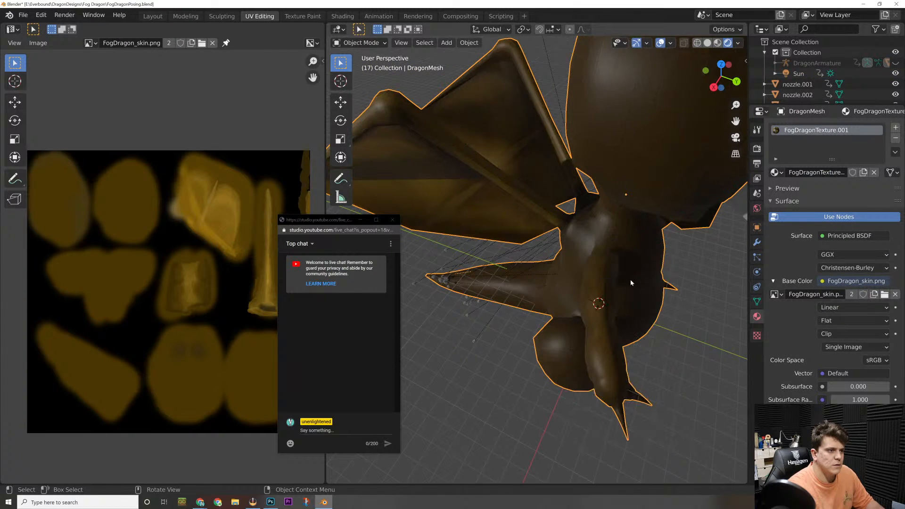
Step: Set the roughness of FogDragonTexture.001 to 0.759 and its specular to 0.188
mouse_move(716, 317)
middle_mouse_down()
mouse_move(683, 285)
mouse_move(708, 307)
mouse_move(755, 314)
mouse_move(720, 325)
middle_mouse_up()
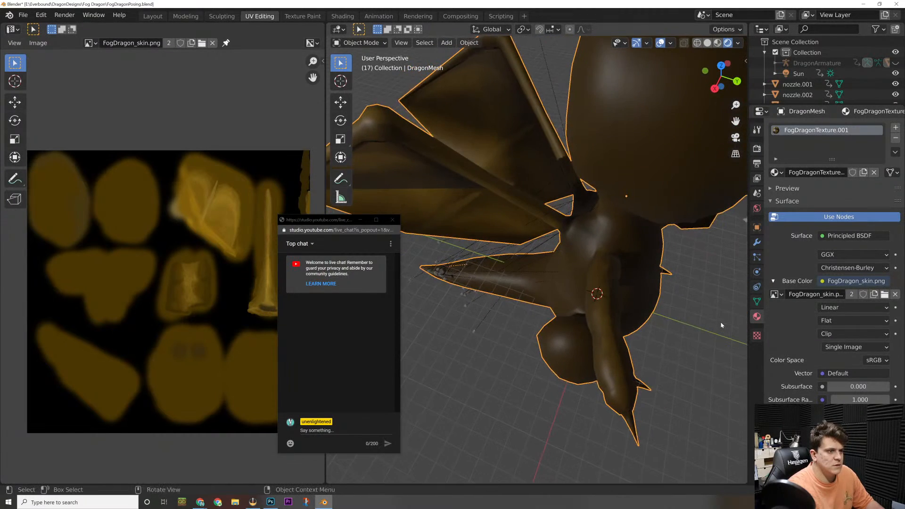
middle_click_drag(618, 295, 608, 247)
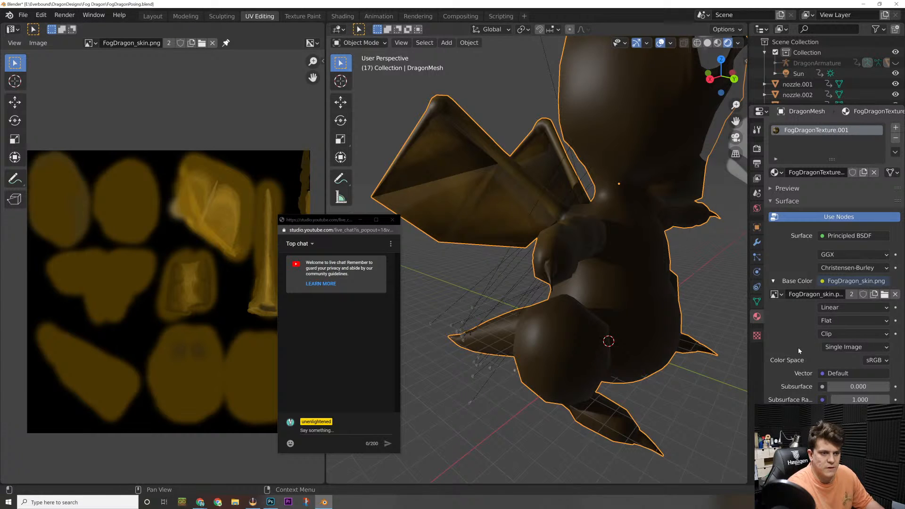
scroll(798, 346, "down", 3)
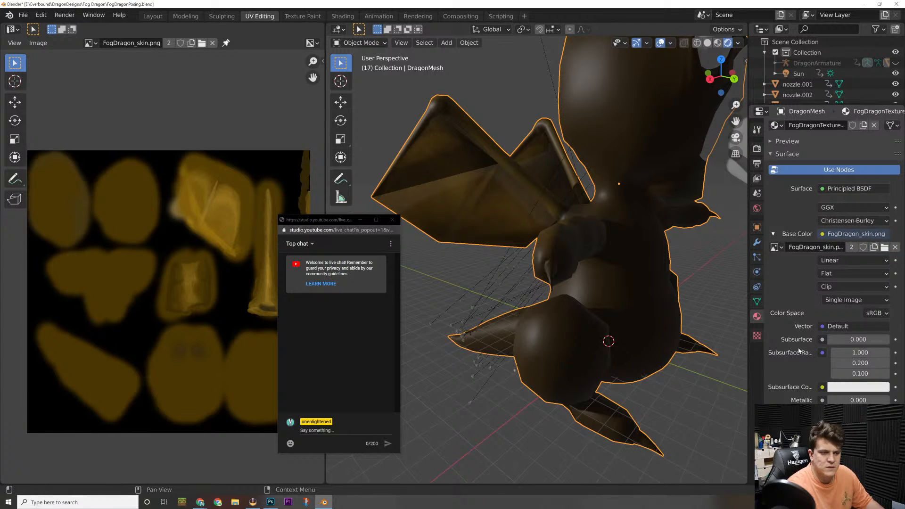
scroll(798, 350, "down", 3)
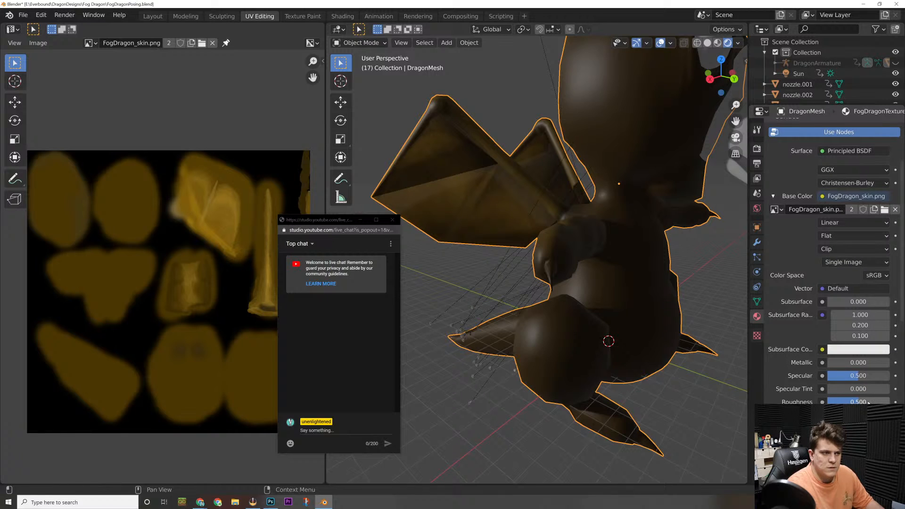
left_click_drag(868, 402, 890, 402)
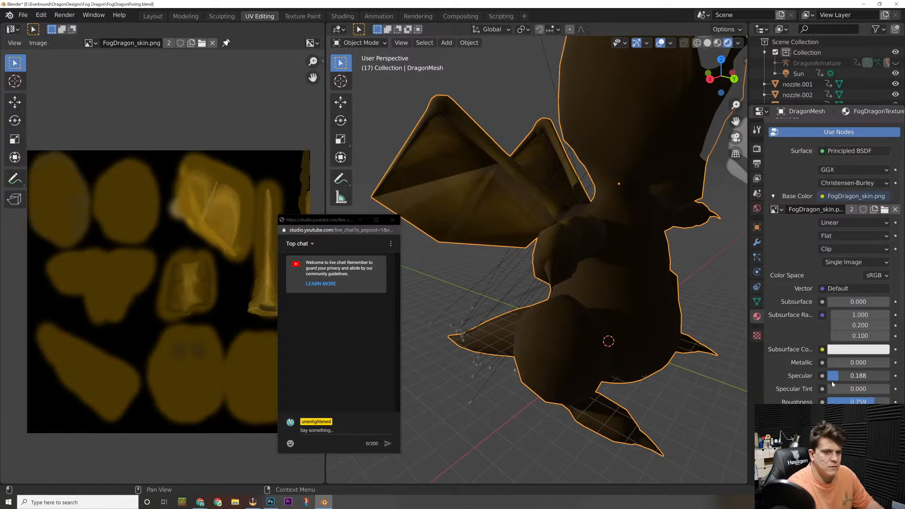
Step: Examine the remaining surface, volume and blend settings of FogDragonTexture.001 and check the dragon from another angle
scroll(815, 386, "down", 3)
scroll(804, 395, "down", 2)
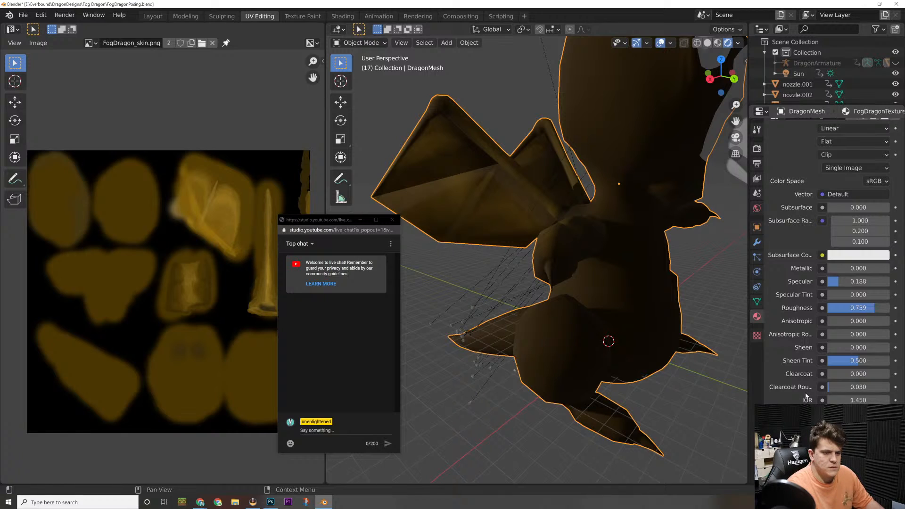
scroll(805, 394, "down", 4)
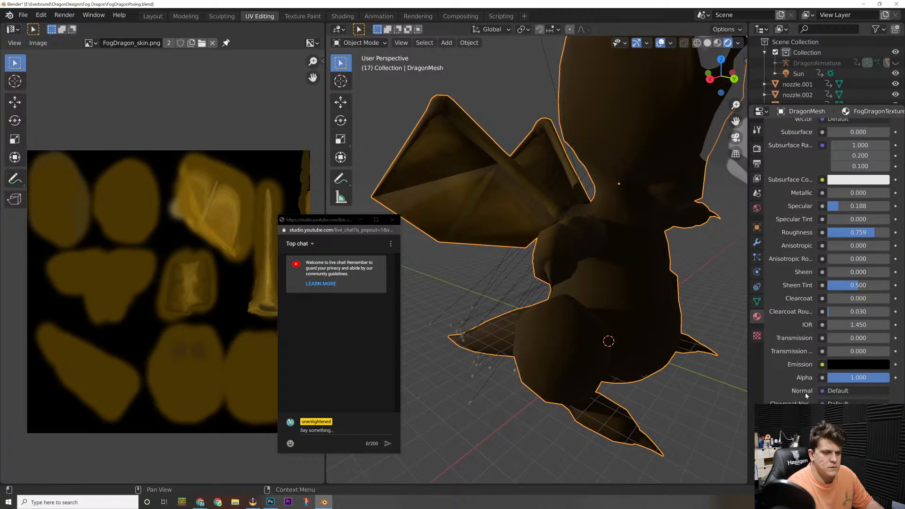
scroll(805, 394, "down", 2)
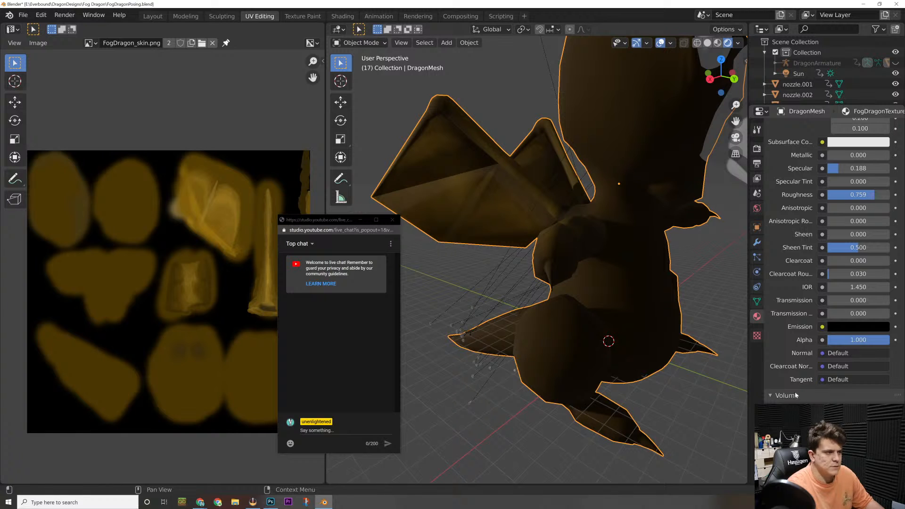
middle_click_drag(737, 377, 721, 335)
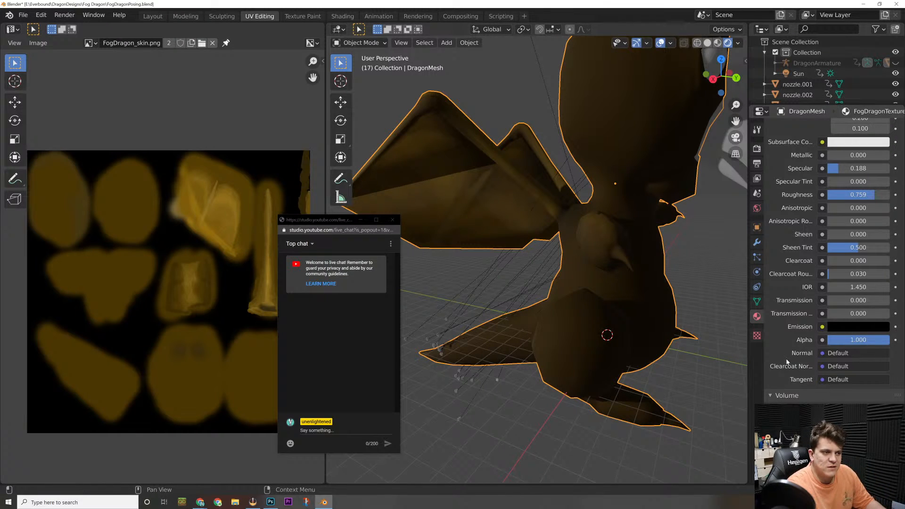
scroll(799, 361, "down", 5)
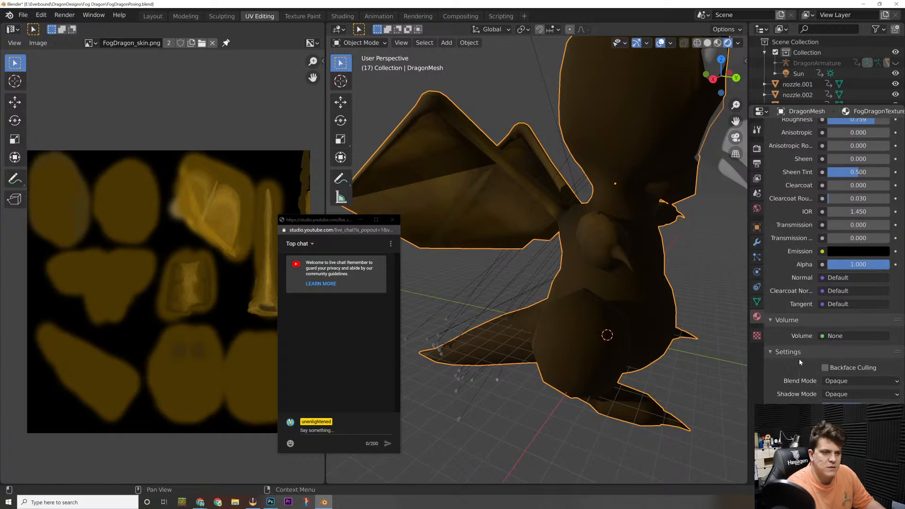
scroll(799, 361, "up", 3)
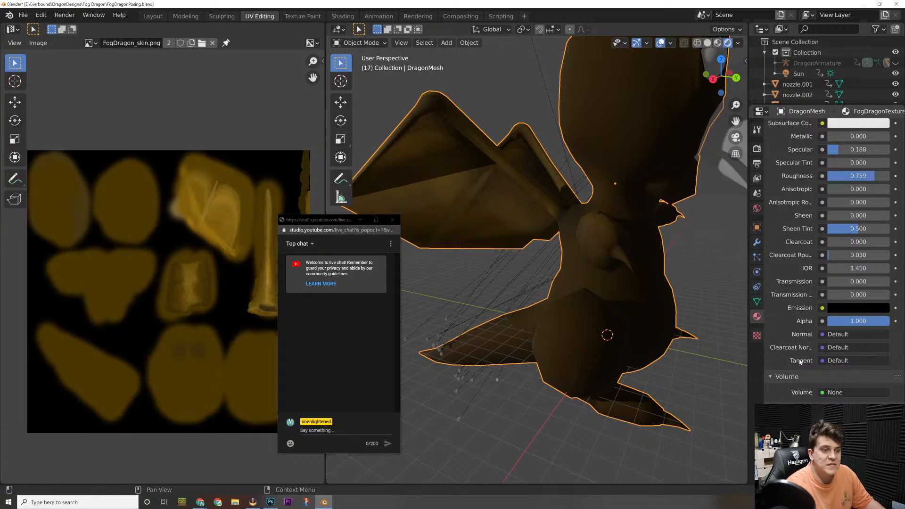
scroll(799, 360, "up", 2)
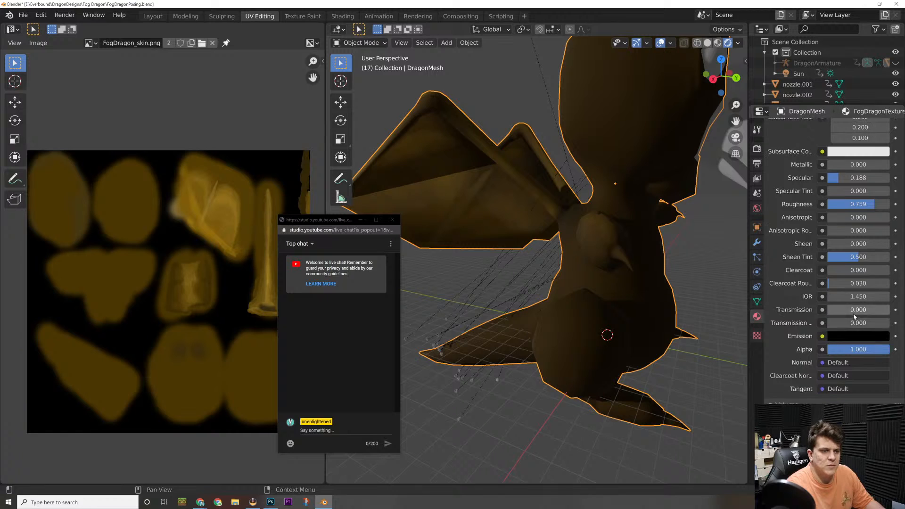
Step: Try adjusting the material's Transmission and the alpha of its Subsurface Color
left_click_drag(841, 310, 801, 325)
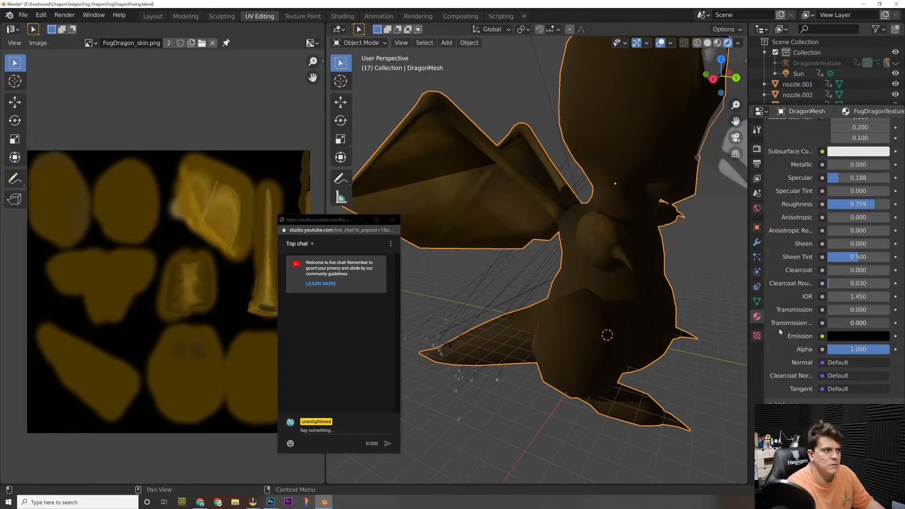
scroll(796, 287, "up", 2)
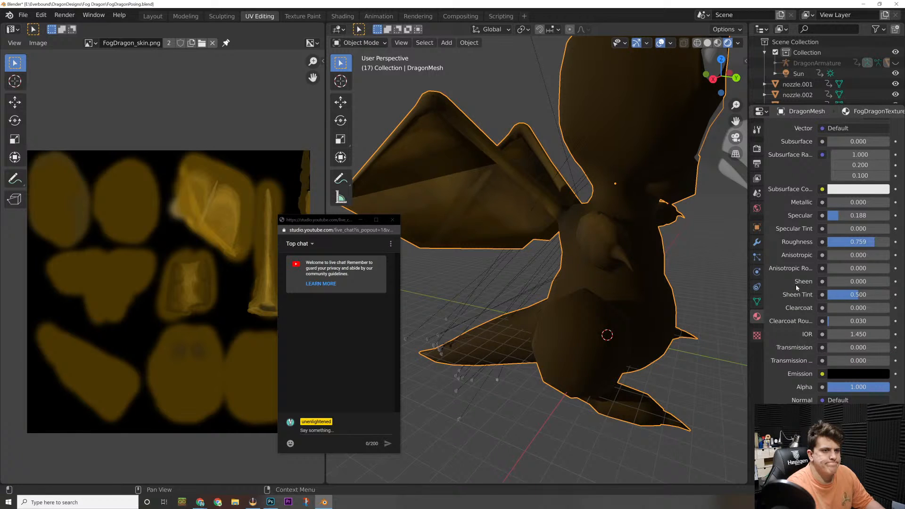
scroll(796, 287, "up", 3)
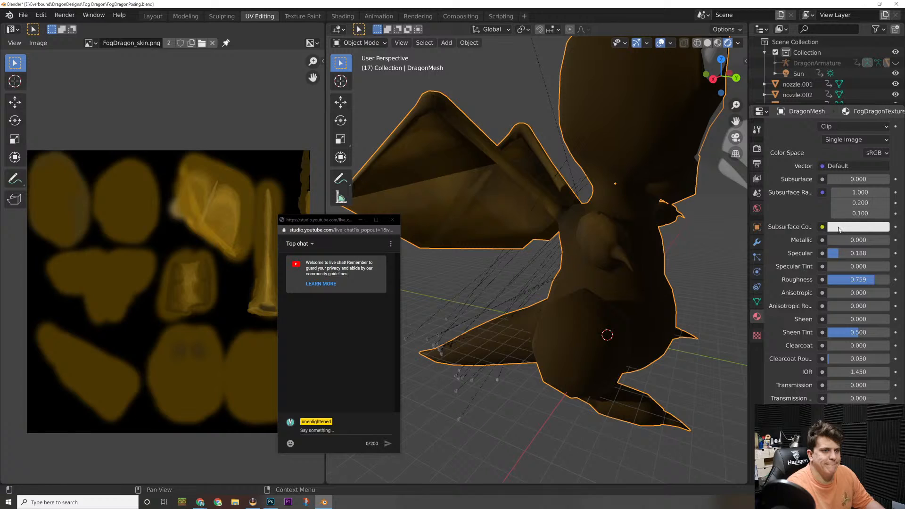
left_click(839, 228)
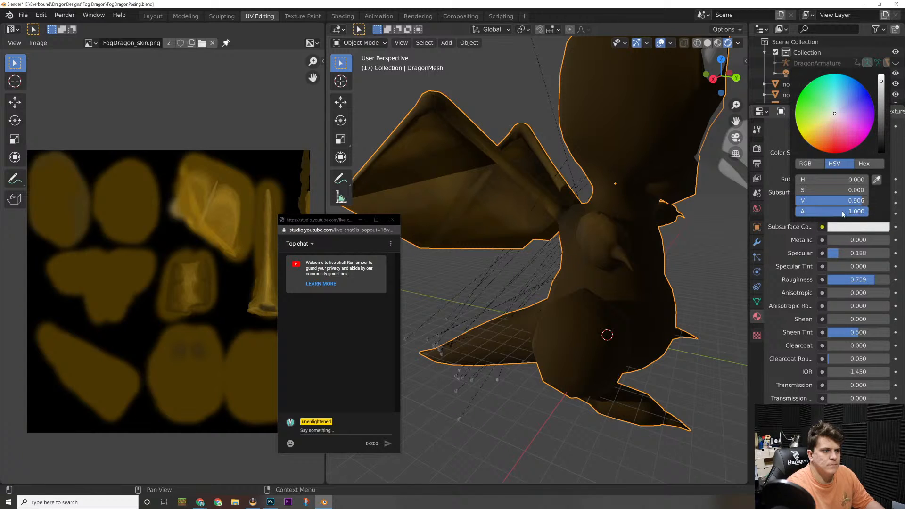
left_click_drag(842, 214, 867, 213)
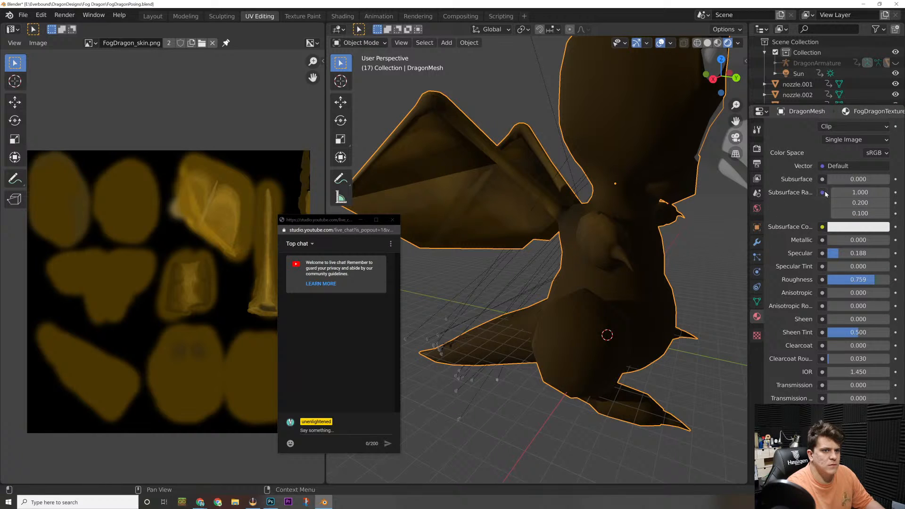
Step: Widen the Properties editor to fit the full setting names and look through the material's surface and blend settings
left_click_drag(749, 207, 729, 207)
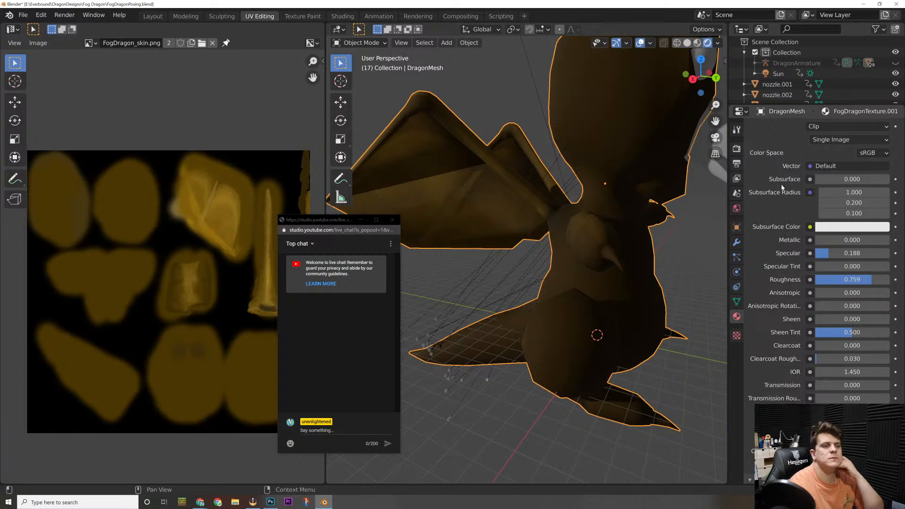
scroll(784, 179, "down", 1)
scroll(785, 179, "down", 4)
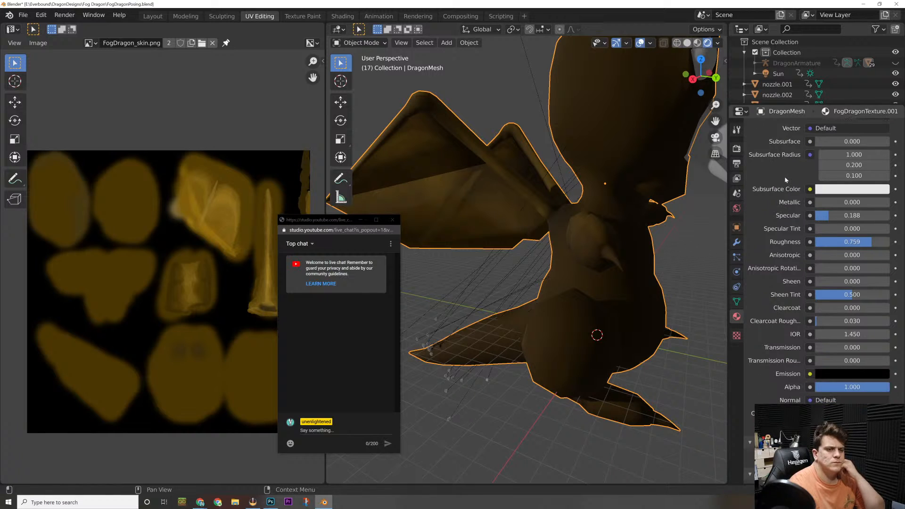
scroll(785, 179, "down", 3)
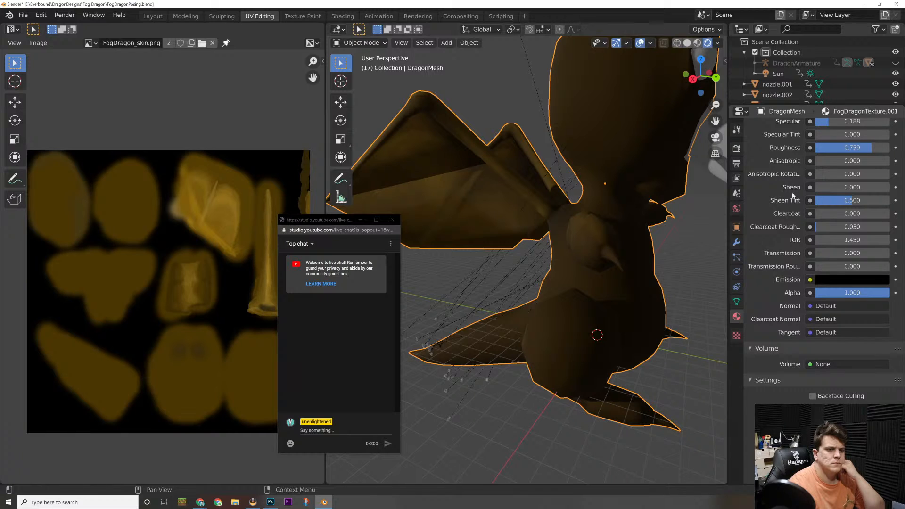
left_click_drag(824, 297, 893, 293)
scroll(778, 348, "down", 5)
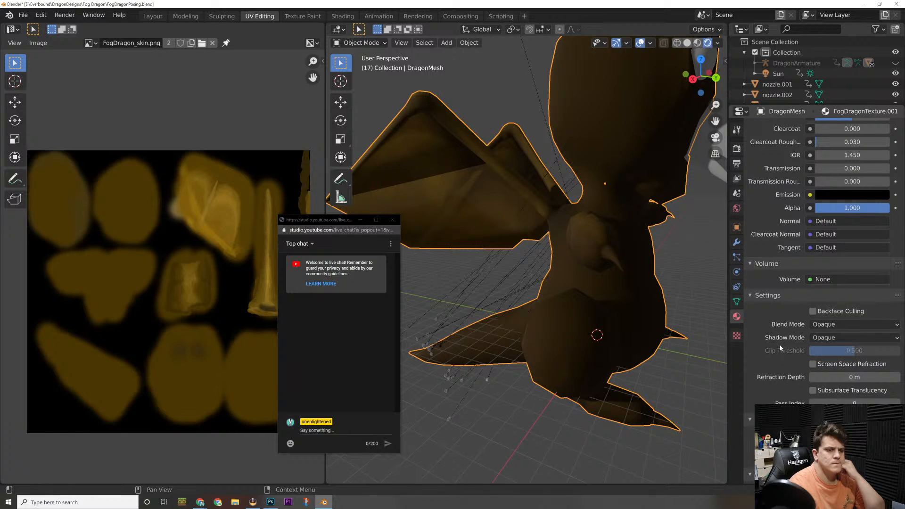
scroll(795, 348, "down", 1)
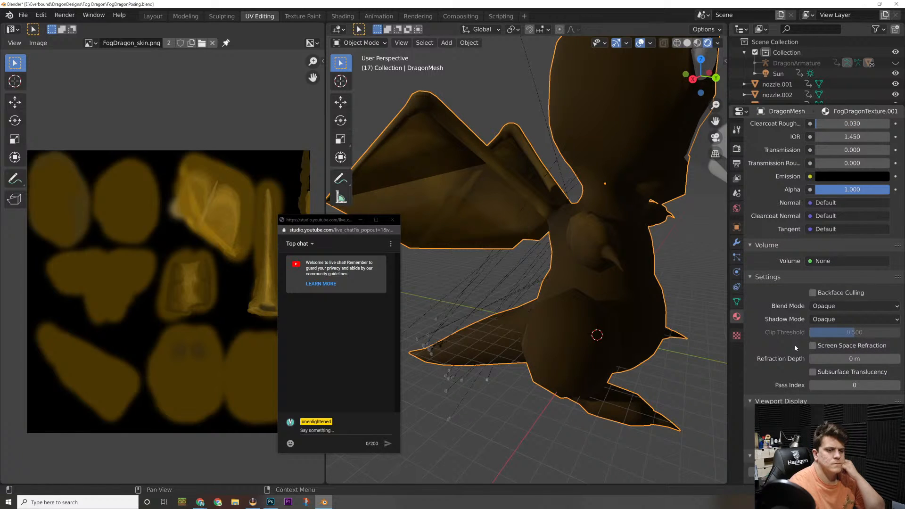
Step: Examine the material's surface options: image interpolation, projection and extension, subsurface method and distribution
scroll(795, 348, "up", 15)
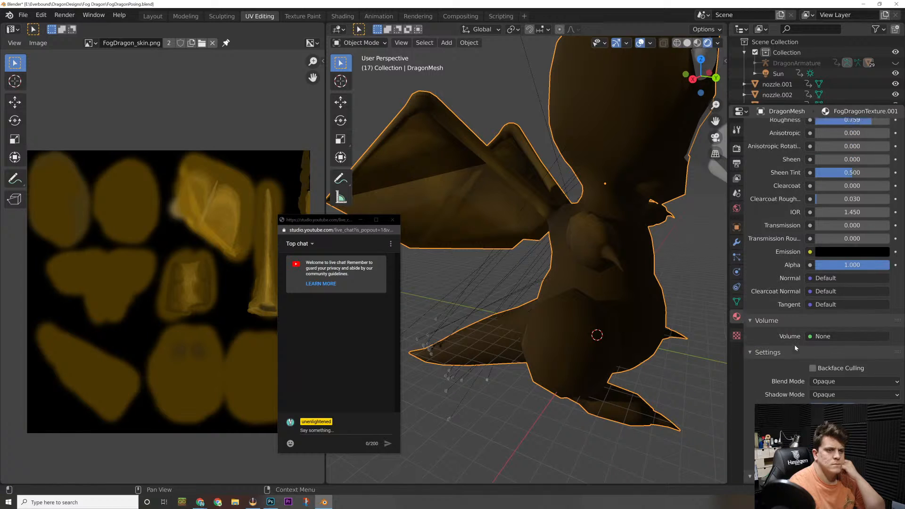
scroll(796, 349, "up", 1)
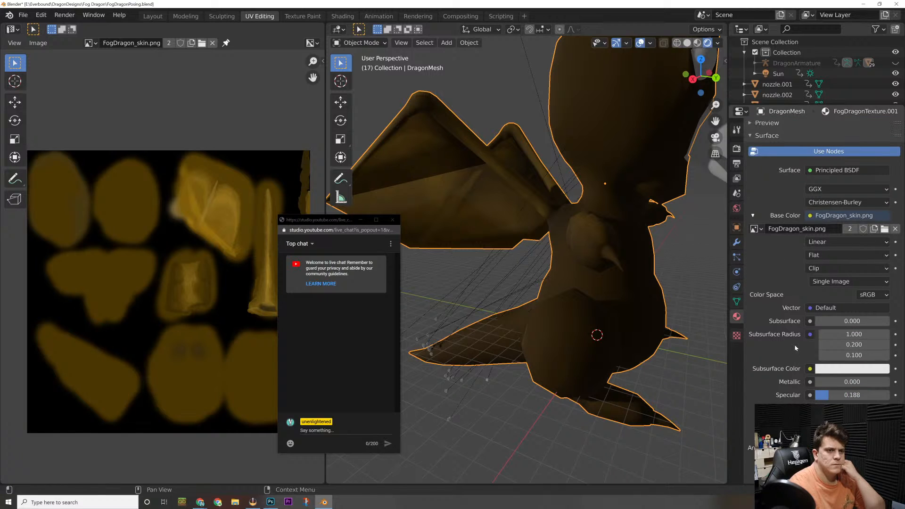
left_click(841, 243)
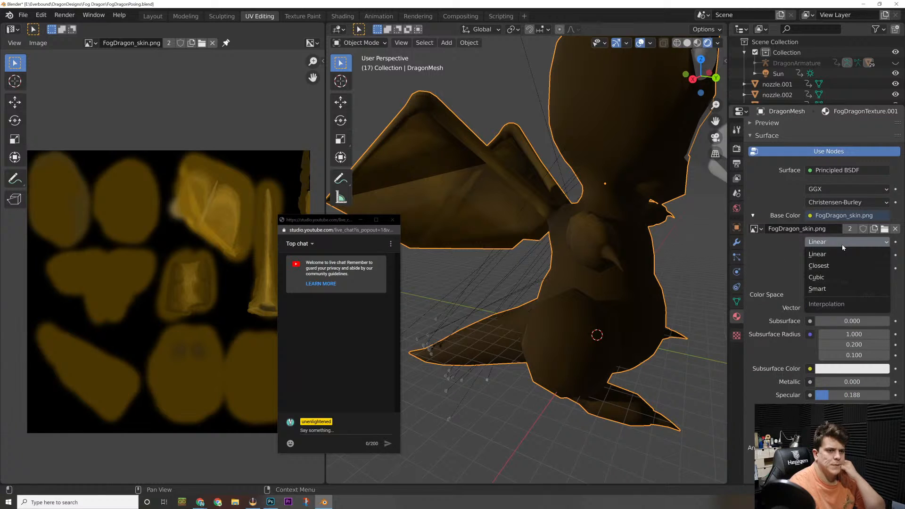
left_click(842, 244)
left_click(847, 255)
left_click(848, 257)
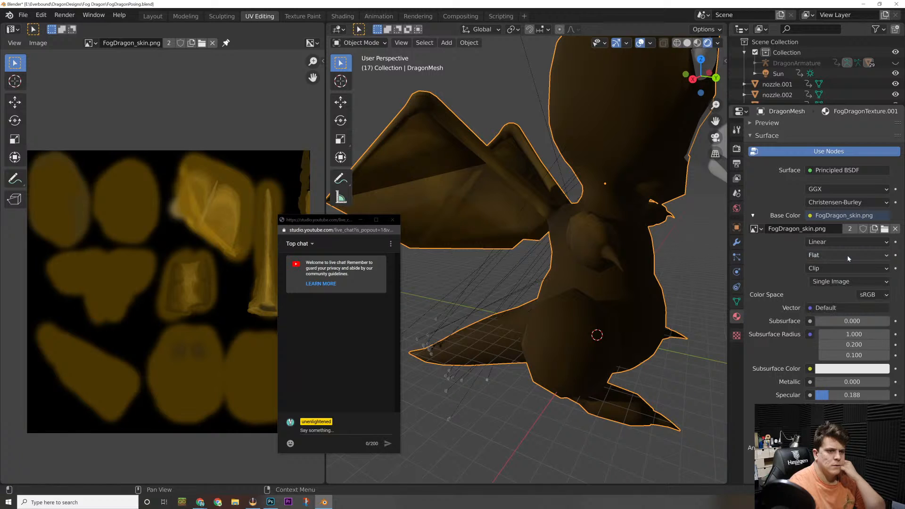
left_click(852, 269)
left_click(853, 269)
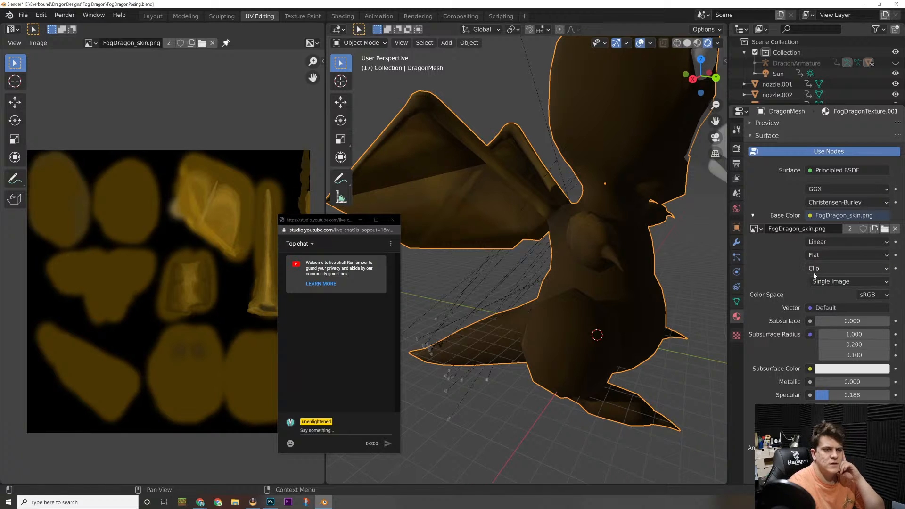
scroll(827, 257, "up", 1)
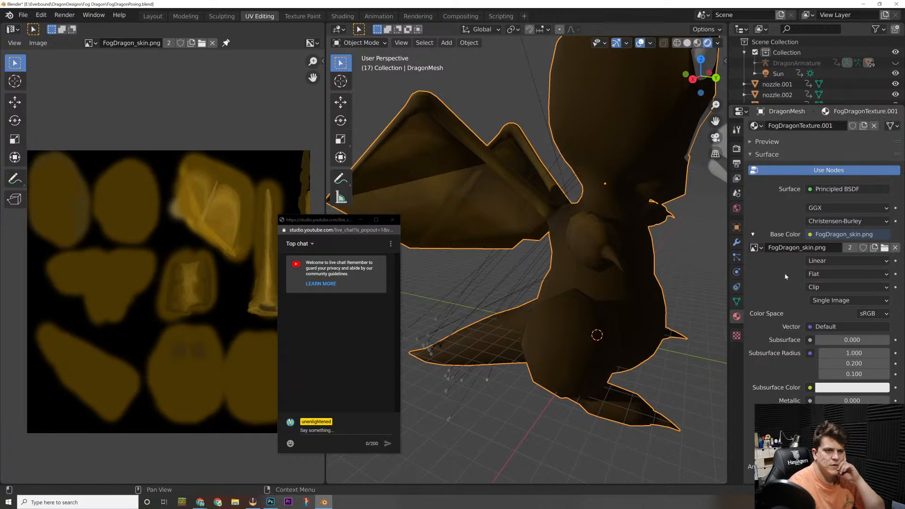
left_click(822, 222)
left_click(825, 233)
left_click(826, 208)
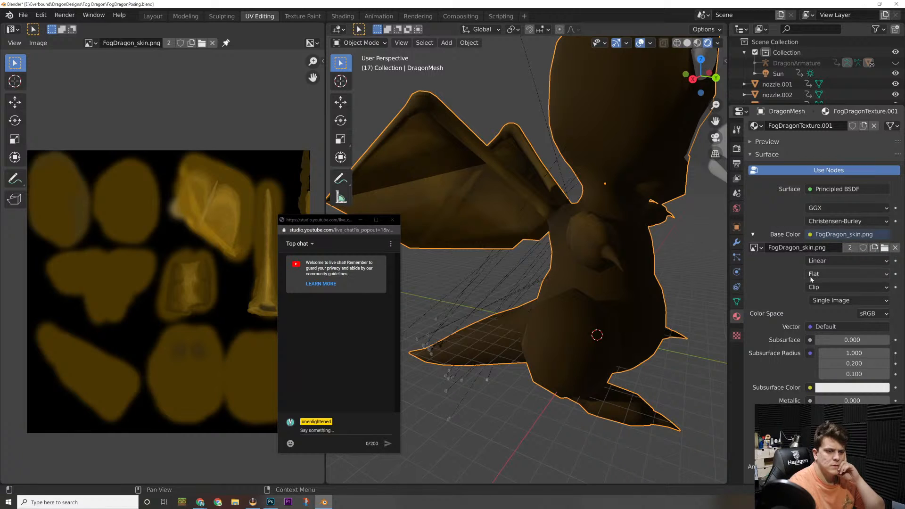
scroll(754, 355, "down", 1)
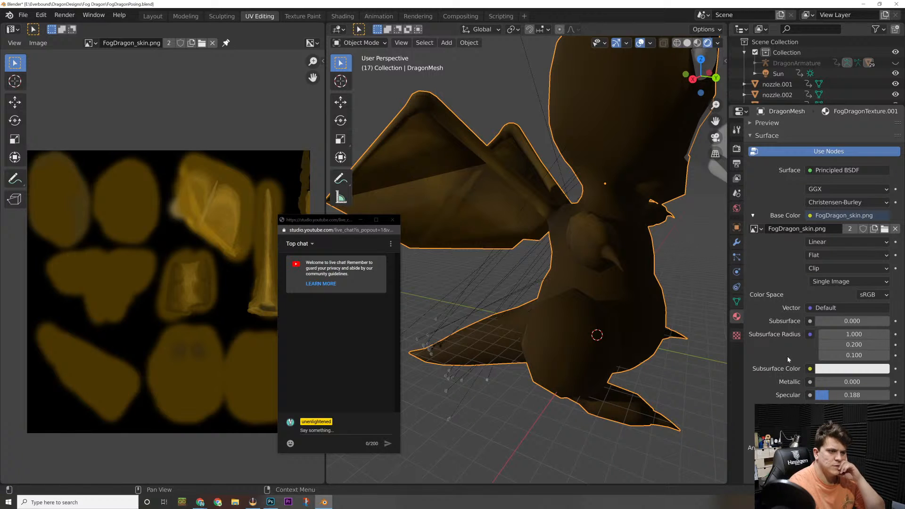
Step: Move the live chat window clear of the 3D viewport and bring the whole dragon and the Sun light into view
middle_click_drag(716, 348, 677, 344)
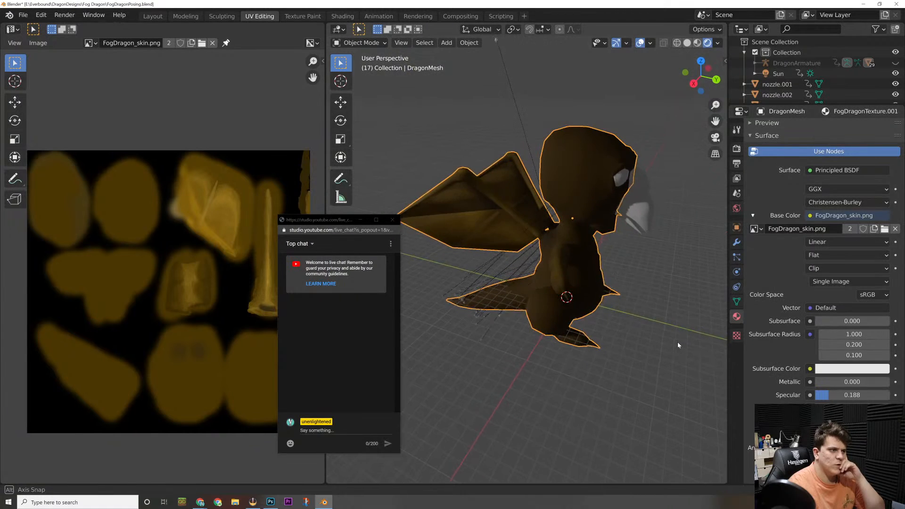
scroll(676, 344, "down", 2)
middle_click_drag(595, 294, 555, 289)
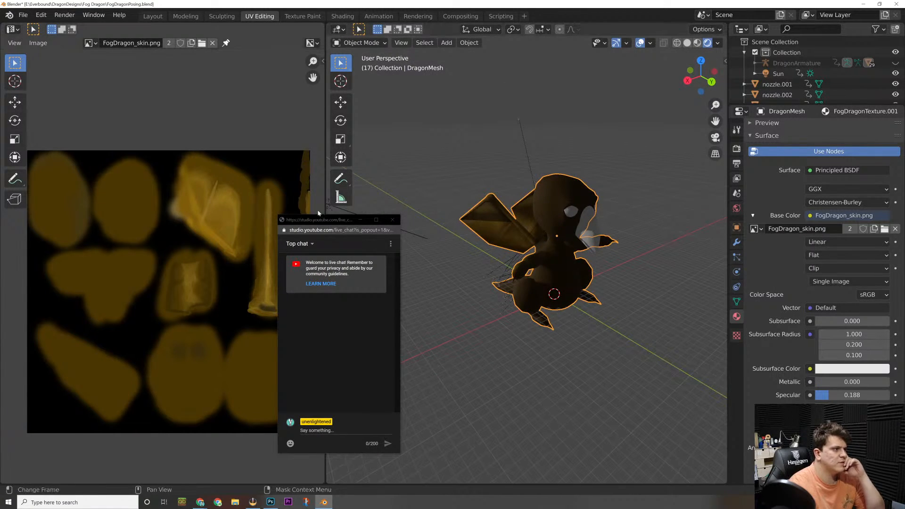
left_click_drag(320, 219, 160, 221)
middle_click_drag(366, 214, 418, 219)
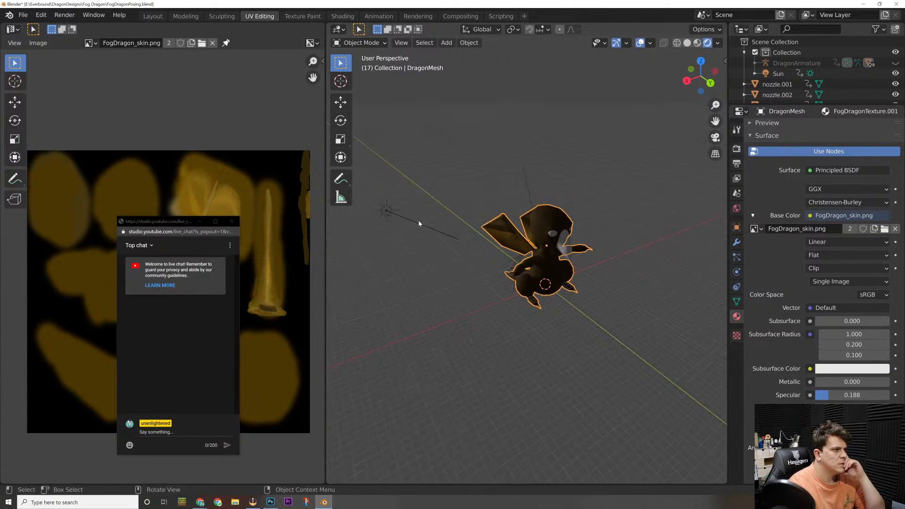
Step: Move the Sun light horizontally with its height locked, placing it behind the dragon beyond the tail
left_click(410, 220)
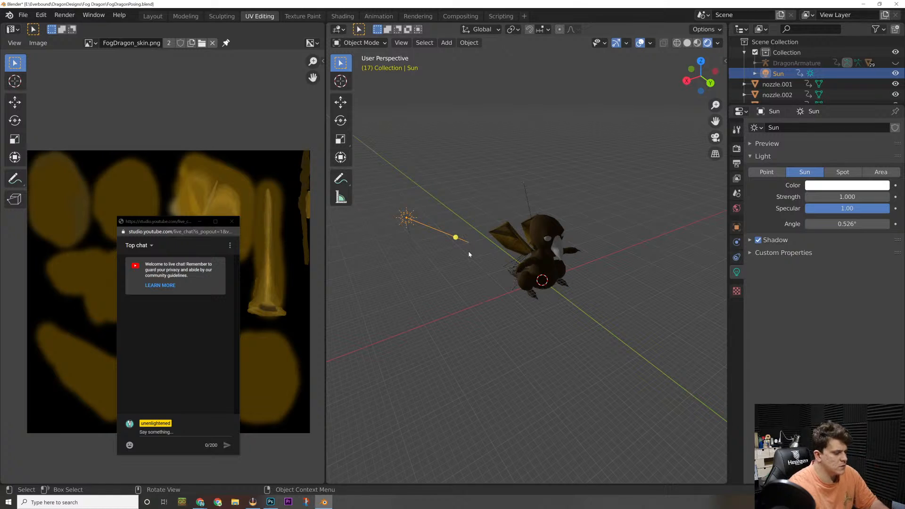
key("g")
key("shift+z")
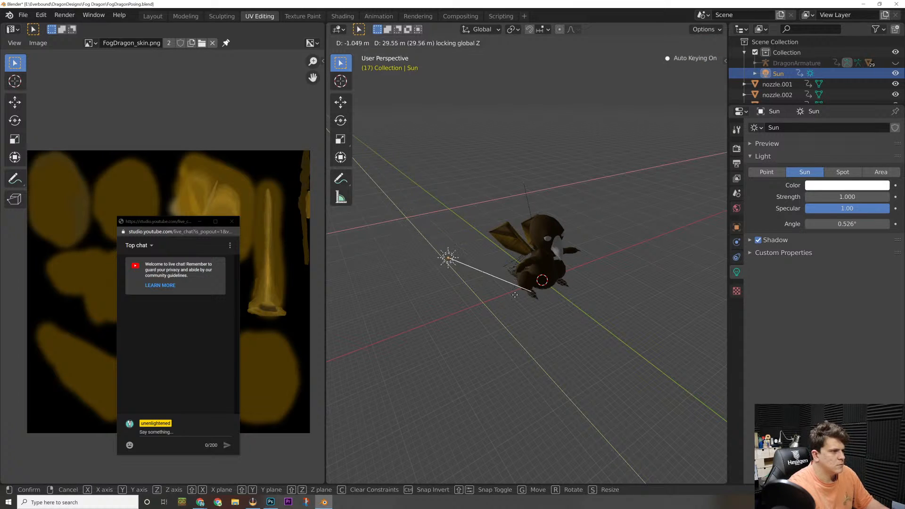
left_click(569, 284)
scroll(565, 278, "up", 5)
middle_click_drag(554, 262, 531, 267)
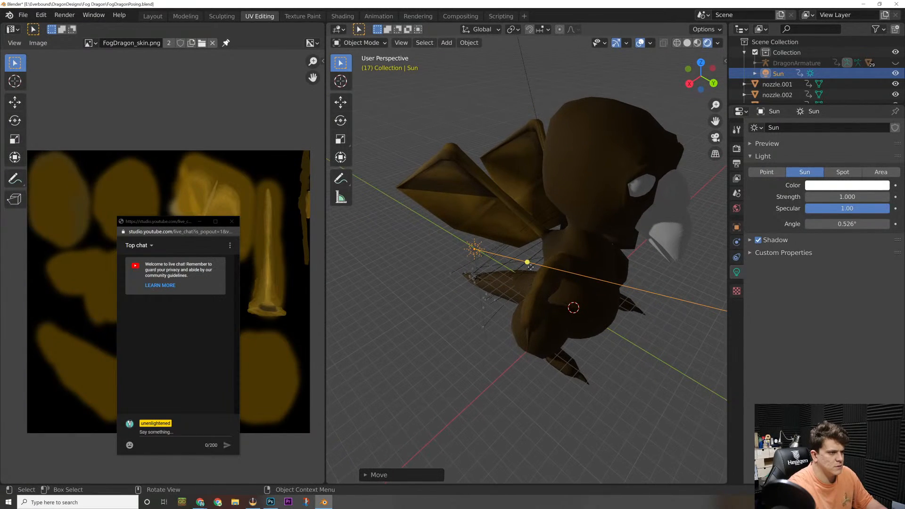
left_click(473, 250, "shift")
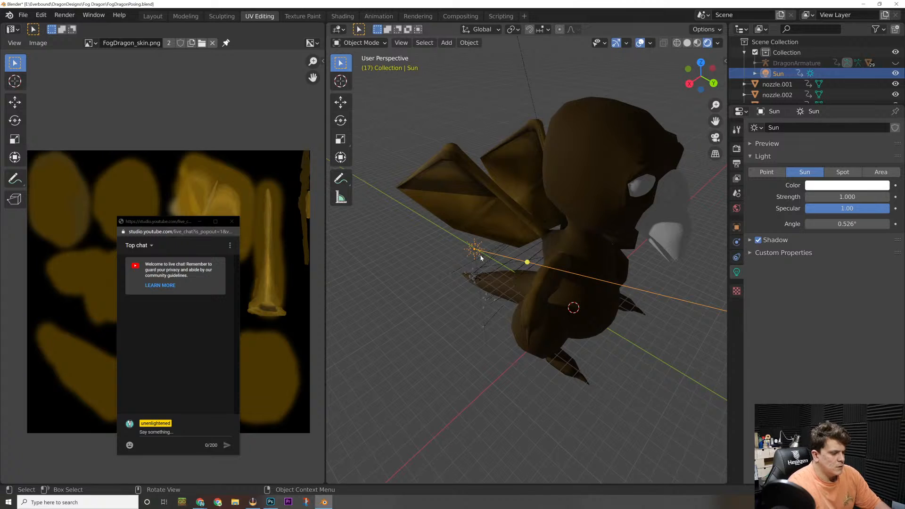
key("g")
key("shift+z")
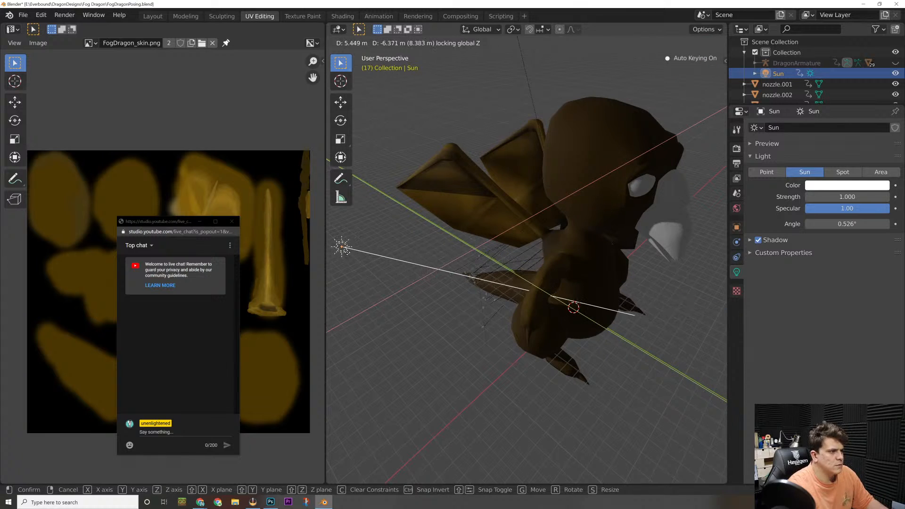
left_click(356, 248)
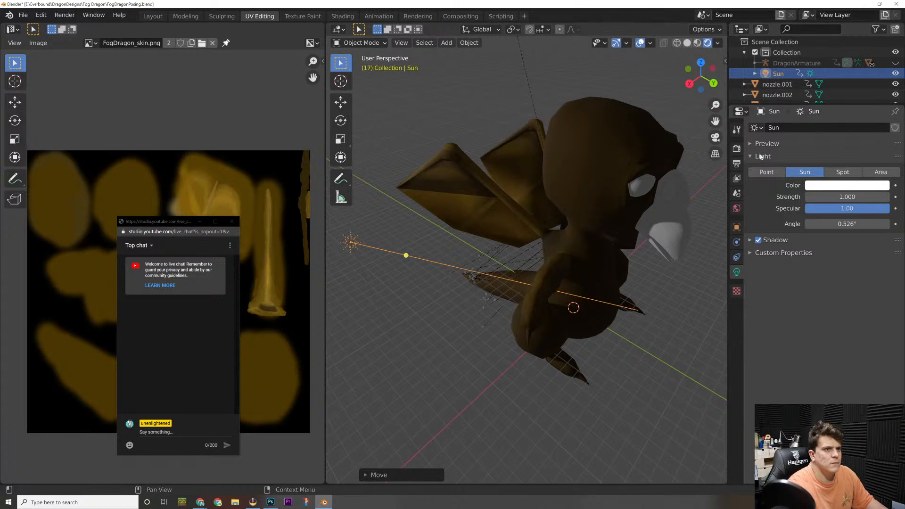
Step: Set the Sun light's strength to 5.150, checking the dragon's brightness from the side
left_click_drag(846, 200, 900, 196)
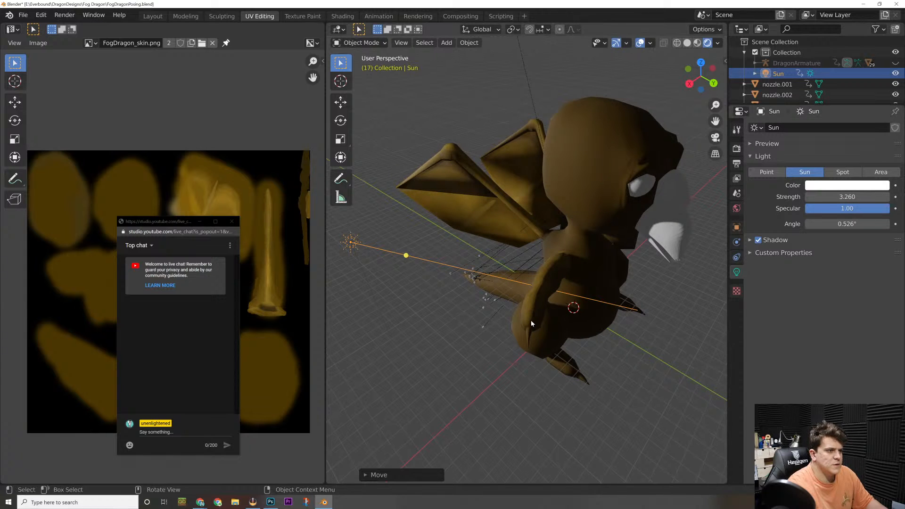
middle_click_drag(533, 323, 563, 315)
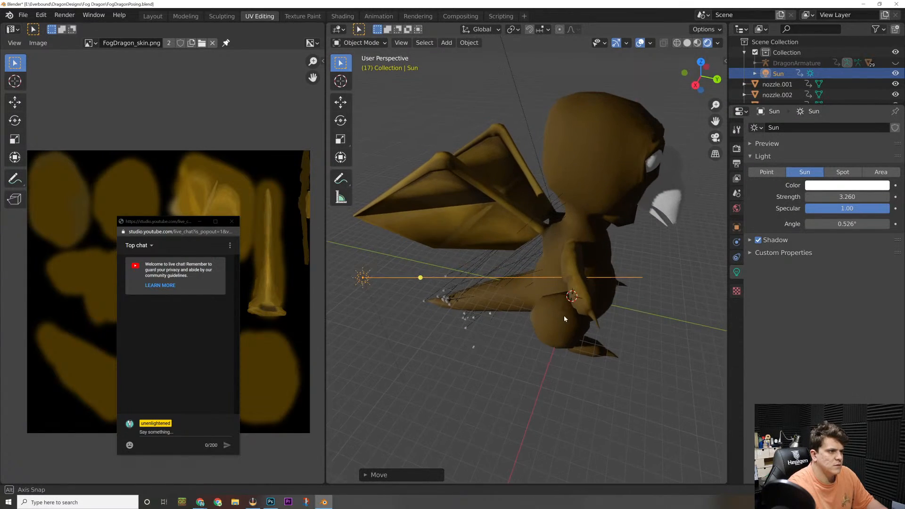
left_click_drag(829, 196, 848, 196)
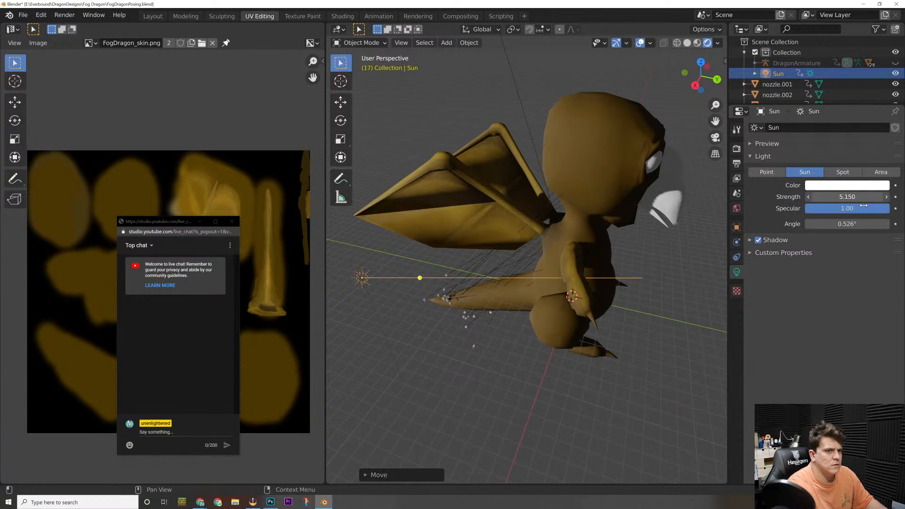
Step: Raise the Sun light along the Z axis to just above the dragon's head height
middle_click_drag(582, 252, 591, 206)
key("g")
key("z")
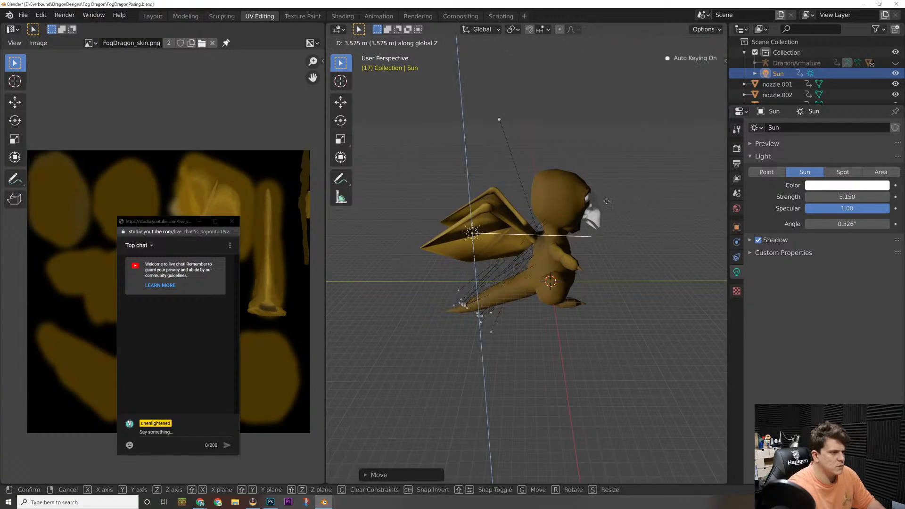
left_click(614, 149)
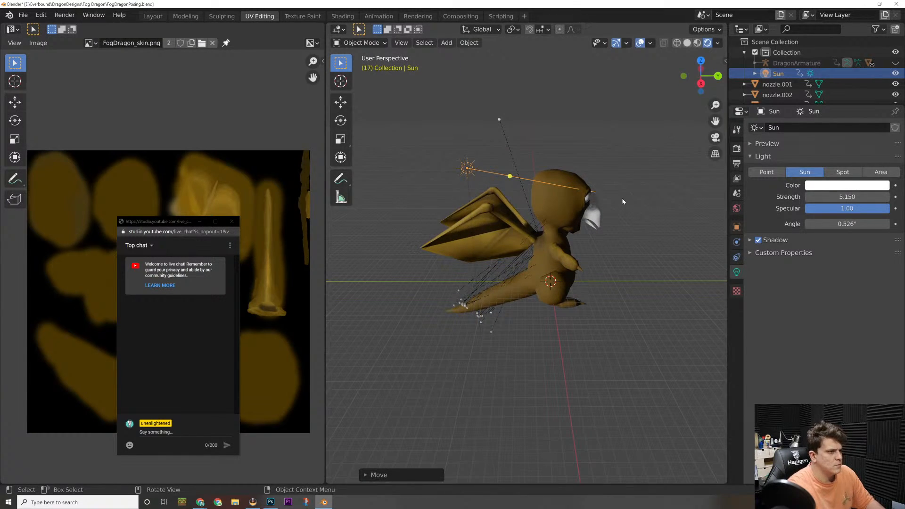
Step: Rotate the Sun light about the Z axis and tilt it down so it shines on the dragon, checking the result from the front
key("r")
key("z")
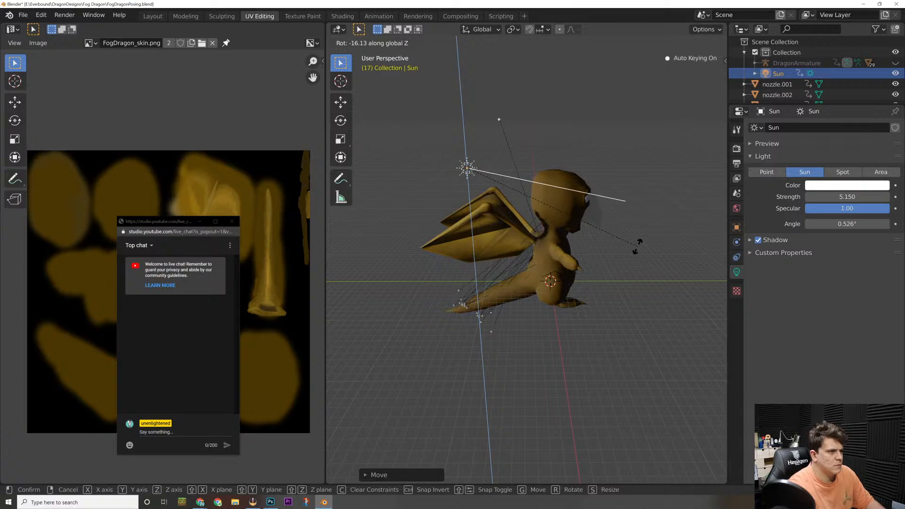
left_click(600, 370)
key("r")
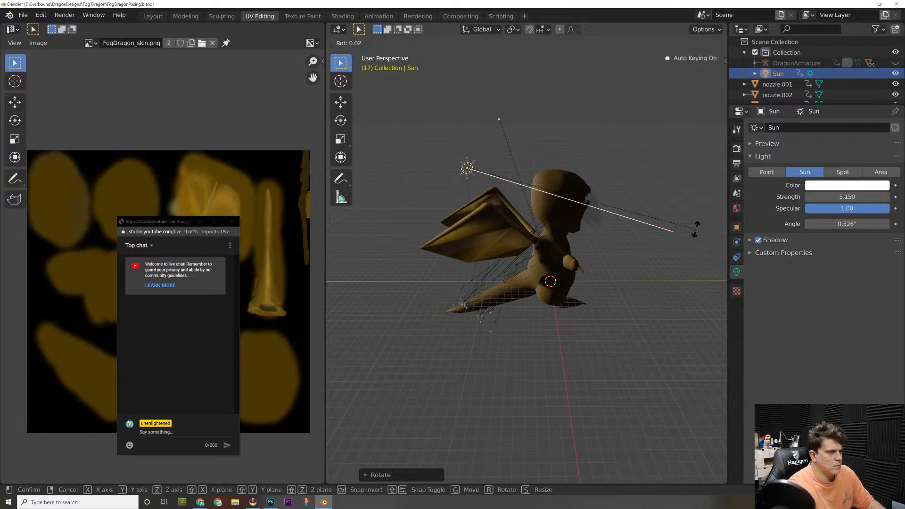
left_click(677, 348)
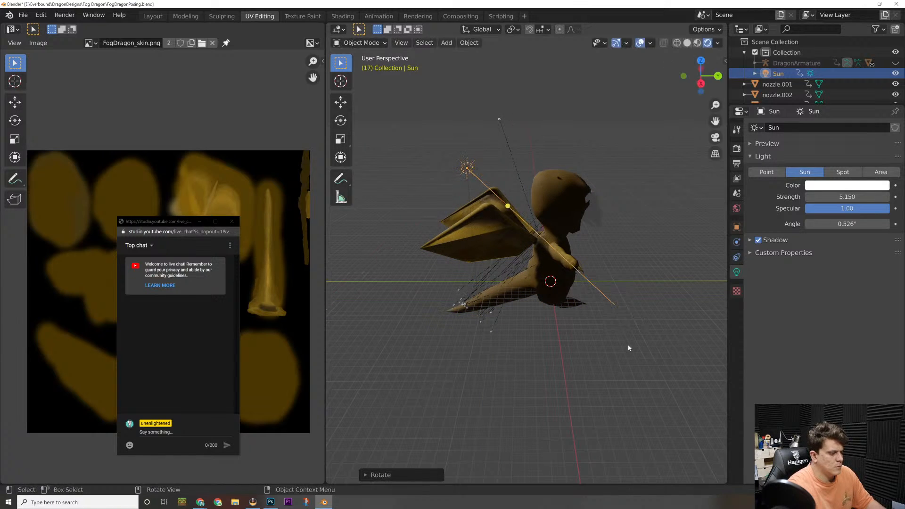
key("r")
key("z")
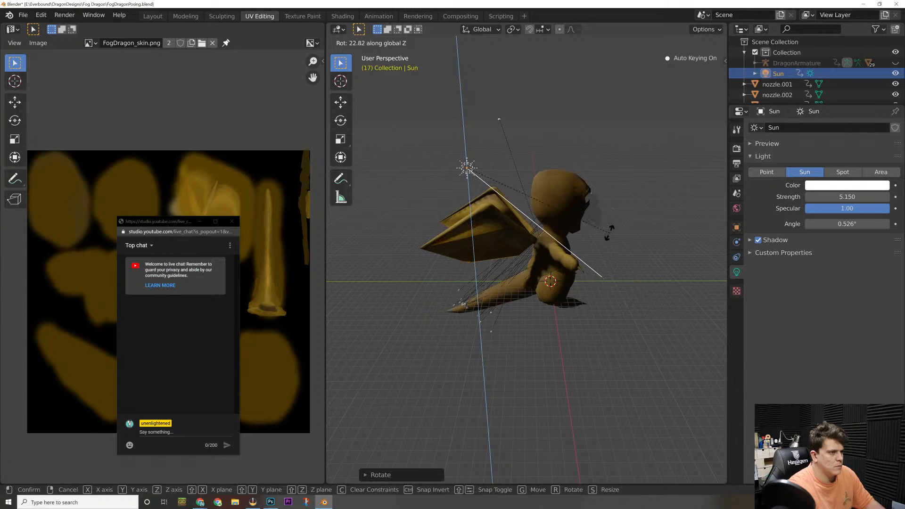
left_click(521, 166)
middle_click_drag(521, 167, 592, 258)
scroll(574, 262, "up", 2)
scroll(591, 259, "down", 2)
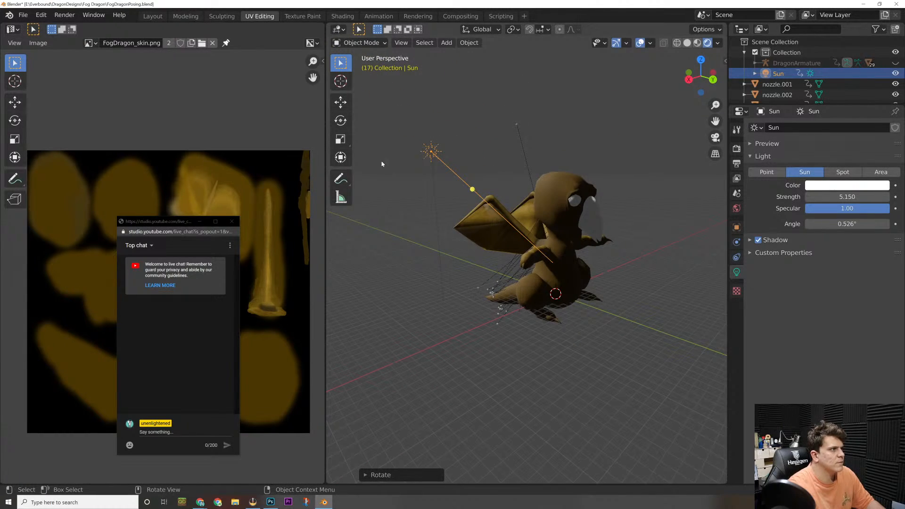
Step: Add an area light and raise it along the Z axis to above the dragon's head
left_click(446, 43)
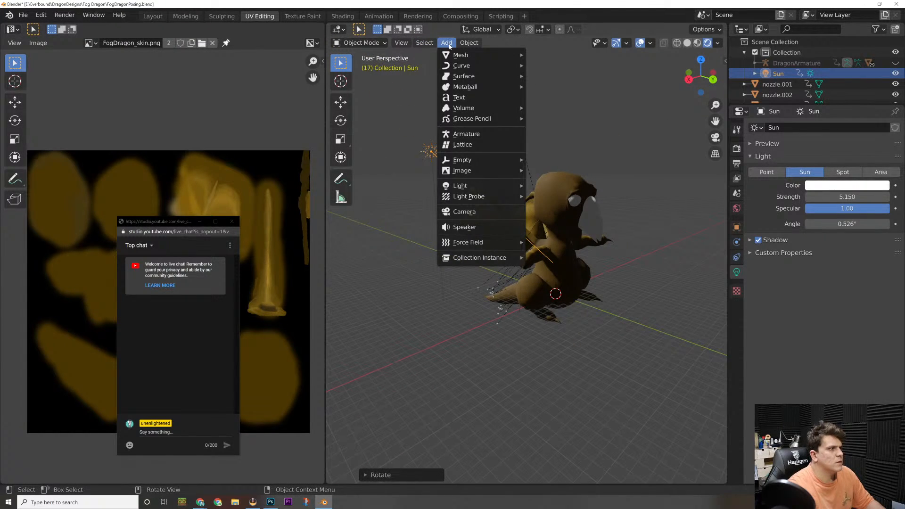
mouse_move(510, 191)
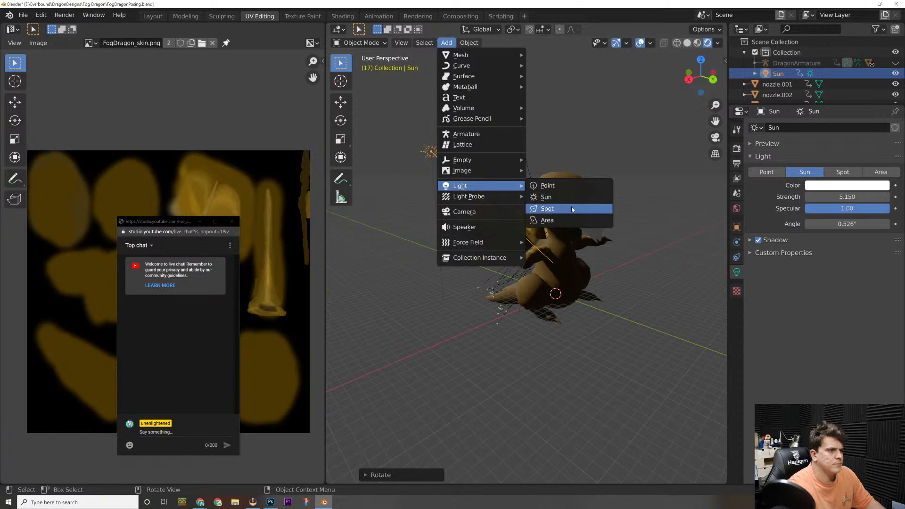
left_click(563, 221)
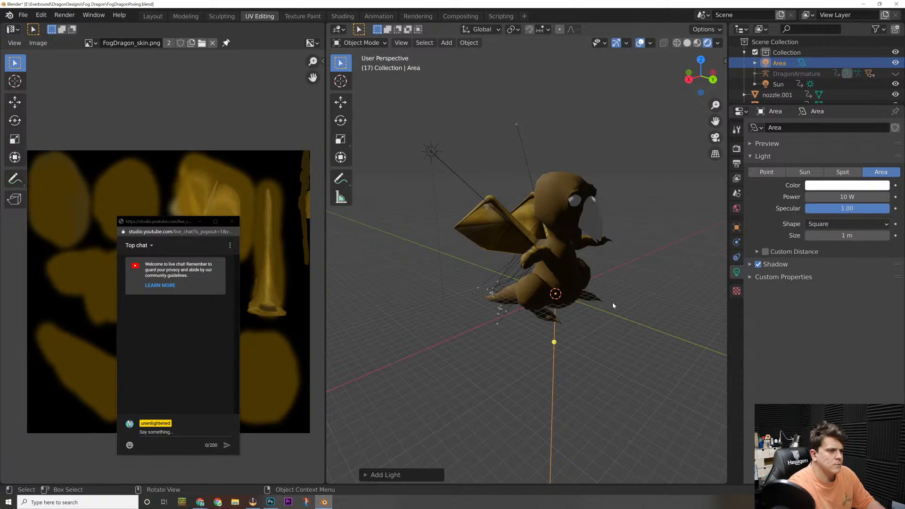
key("g")
key("z")
left_click(632, 186)
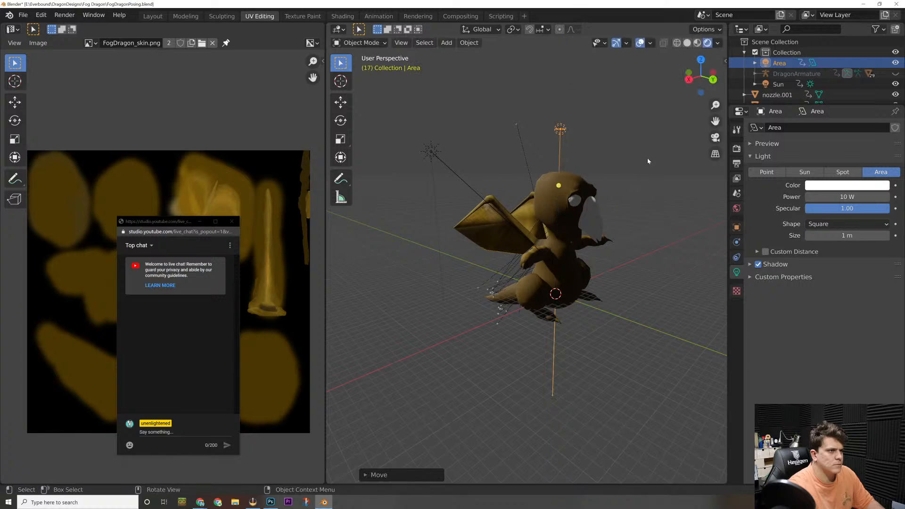
Step: Move the area light about 14 m along the Y axis, out in front of the dragon
key("r")
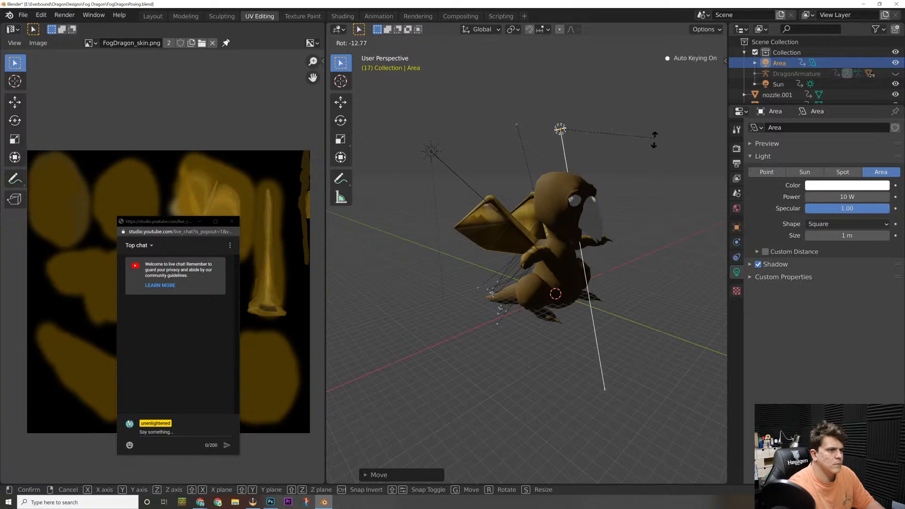
right_click(668, 154)
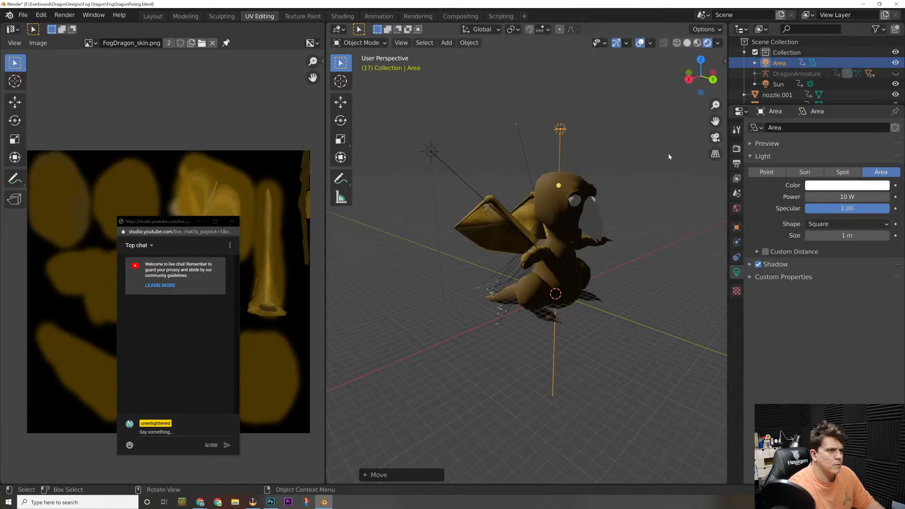
key("g")
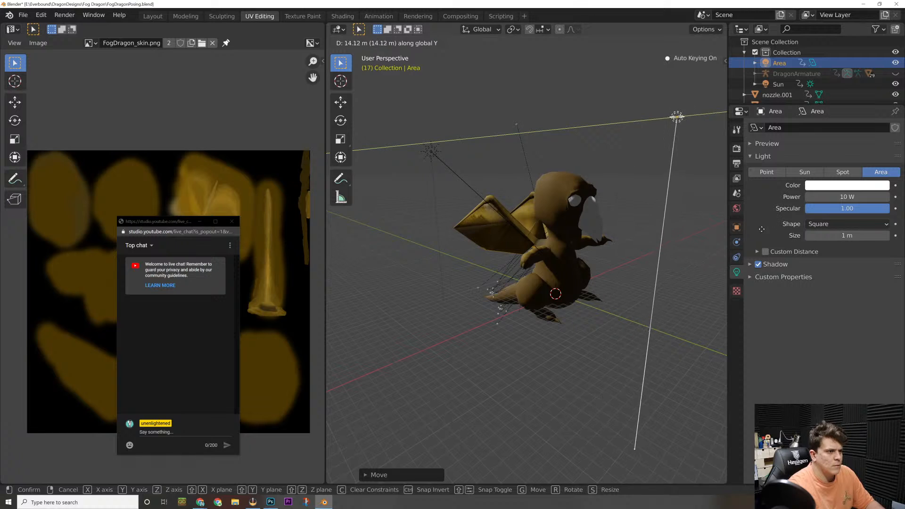
left_click(660, 230)
Step: Tilt the area light about the X axis to aim at the dragon and raise its power to 136.3 W
key("r")
key("x")
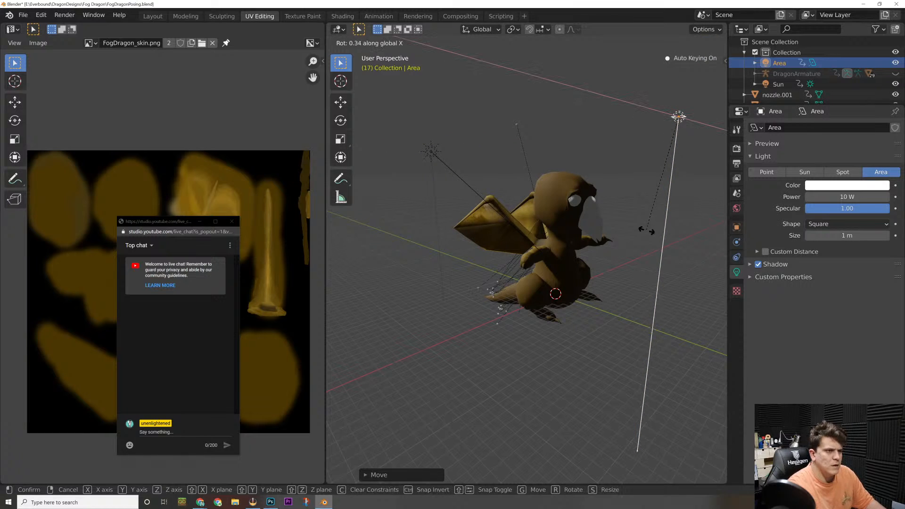
left_click(519, 207)
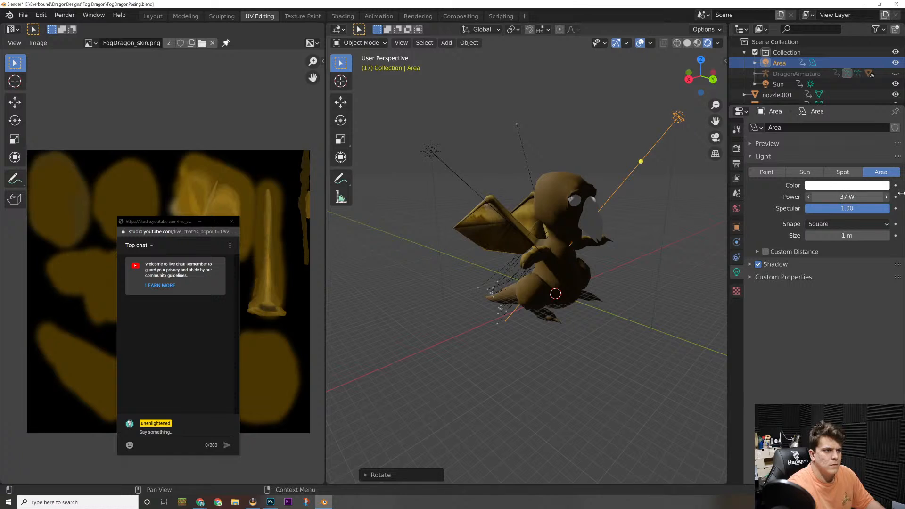
left_click_drag(901, 183, 863, 197)
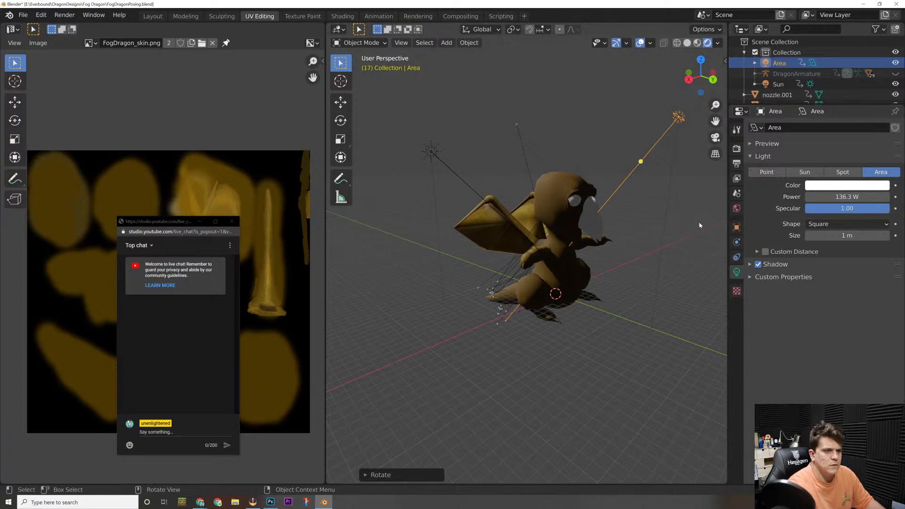
Step: Delete the area light from the scene
left_click(659, 130)
left_click(678, 117)
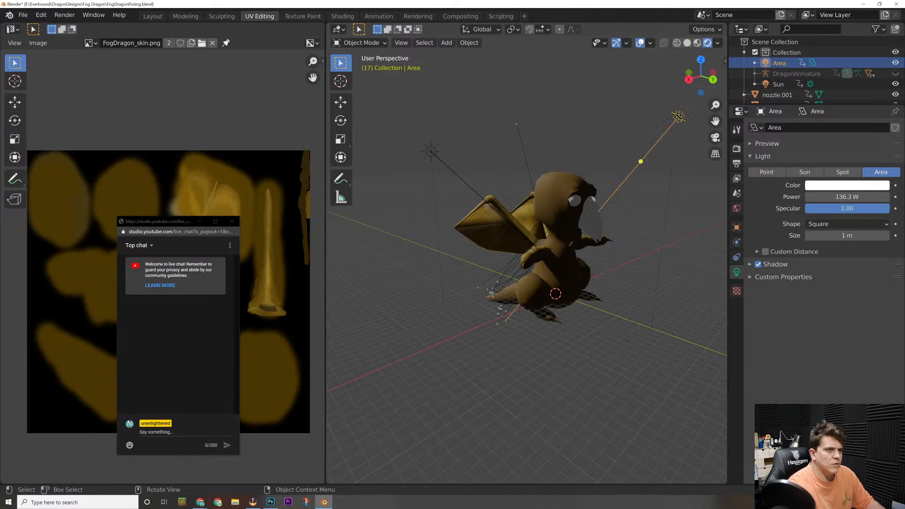
right_click(678, 118)
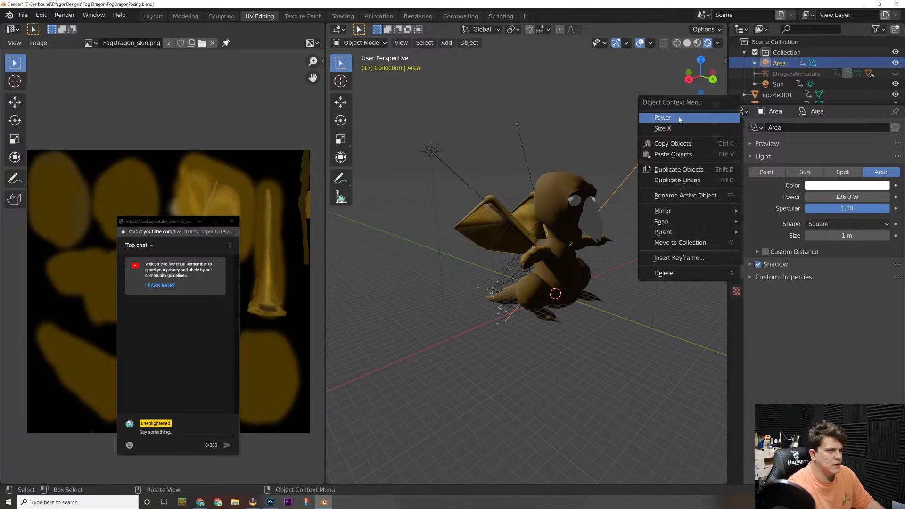
left_click(680, 275)
Step: Apply flat shading to the dragon mesh and check it from the side
scroll(607, 205, "up", 2)
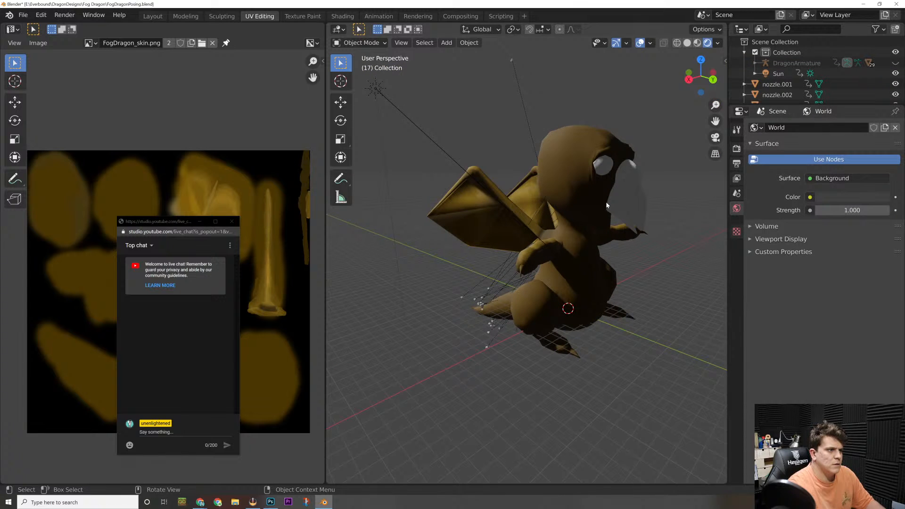
middle_click_drag(607, 205, 634, 194)
left_click(447, 200)
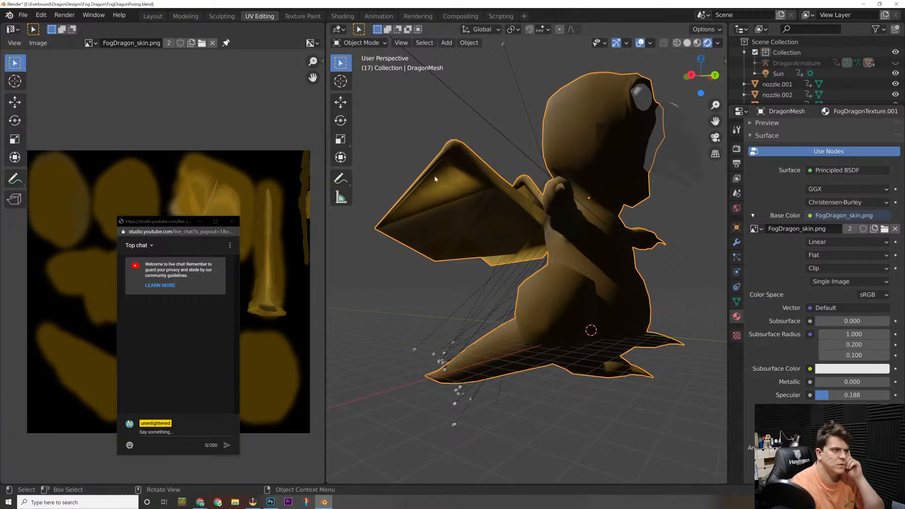
middle_click_drag(435, 178, 504, 213)
right_click(503, 214)
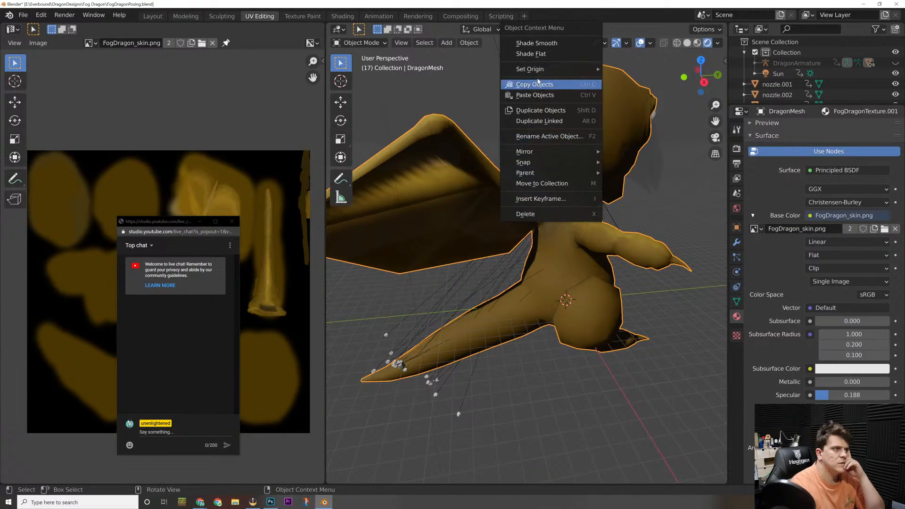
left_click(544, 55)
mouse_move(641, 196)
middle_mouse_down()
mouse_move(647, 178)
mouse_move(699, 174)
mouse_move(571, 185)
mouse_move(575, 172)
mouse_move(689, 180)
mouse_move(608, 207)
mouse_move(797, 180)
mouse_move(730, 168)
mouse_move(786, 144)
mouse_move(723, 168)
mouse_move(621, 229)
mouse_move(615, 223)
mouse_move(727, 166)
mouse_move(706, 184)
middle_mouse_up()
scroll(620, 231, "down", 5)
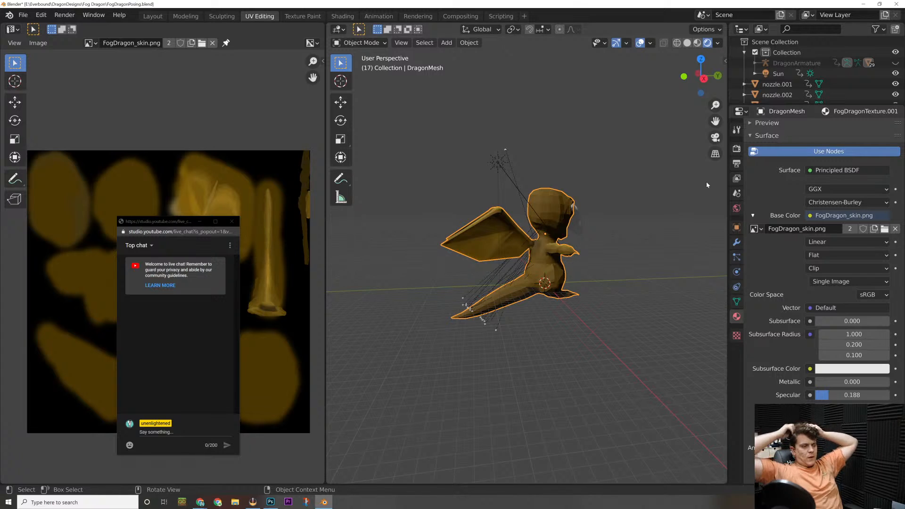
Step: Unhide the dragon's armature and put it in Pose Mode
left_click(380, 43)
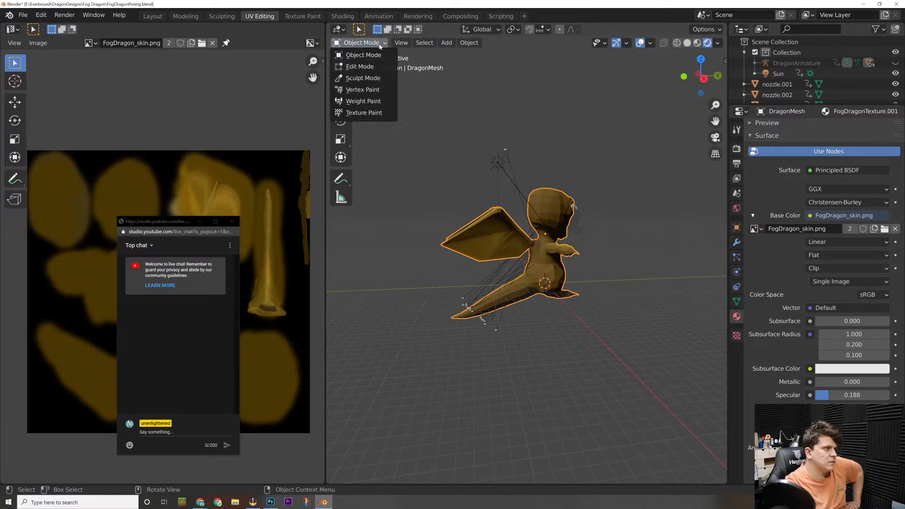
left_click(380, 45)
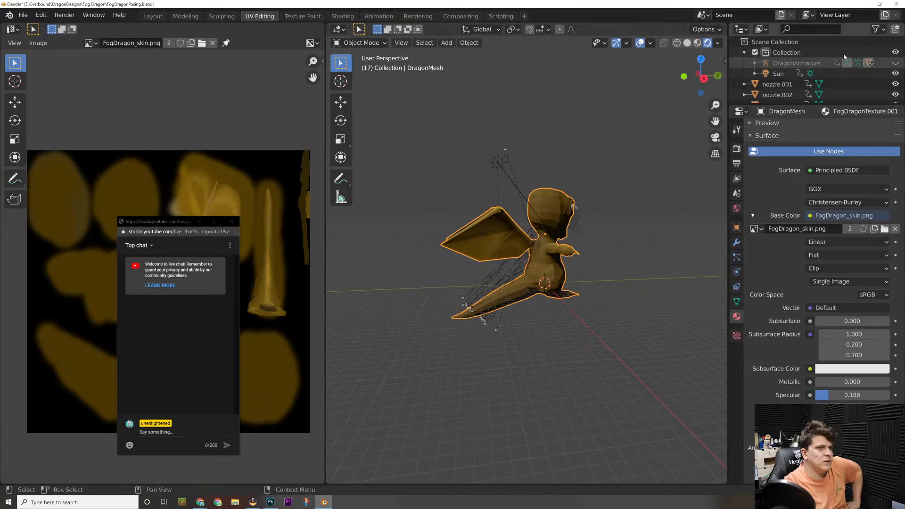
left_click(894, 63)
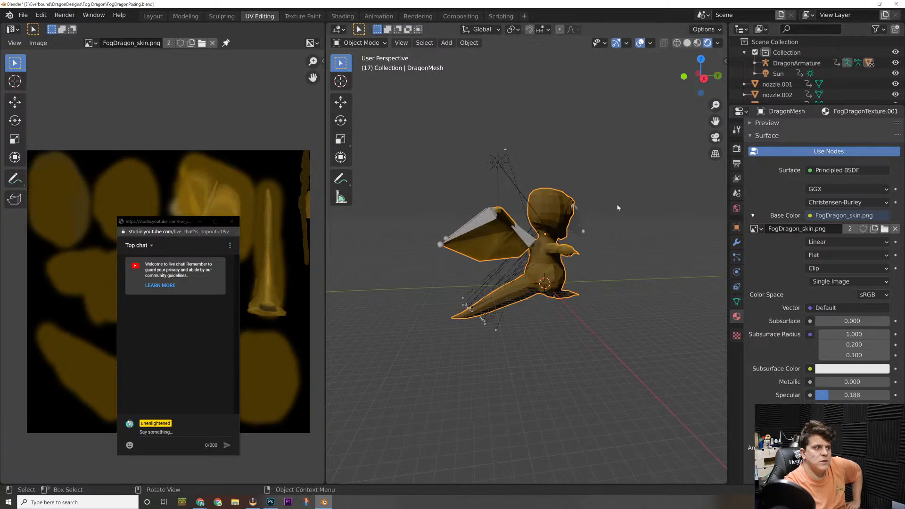
left_click(471, 225)
left_click(360, 42)
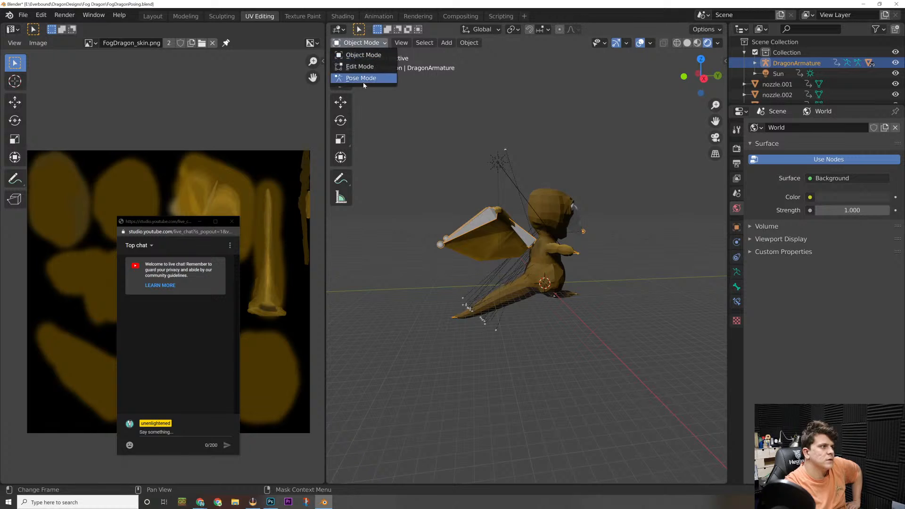
left_click(364, 80)
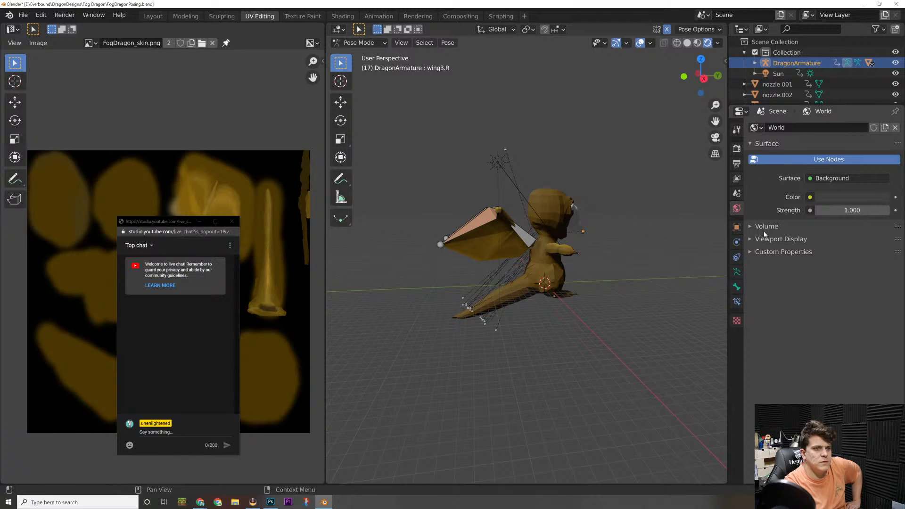
Step: Set the armature's skeleton display to Pose Position and check the posed dragon
left_click(736, 272)
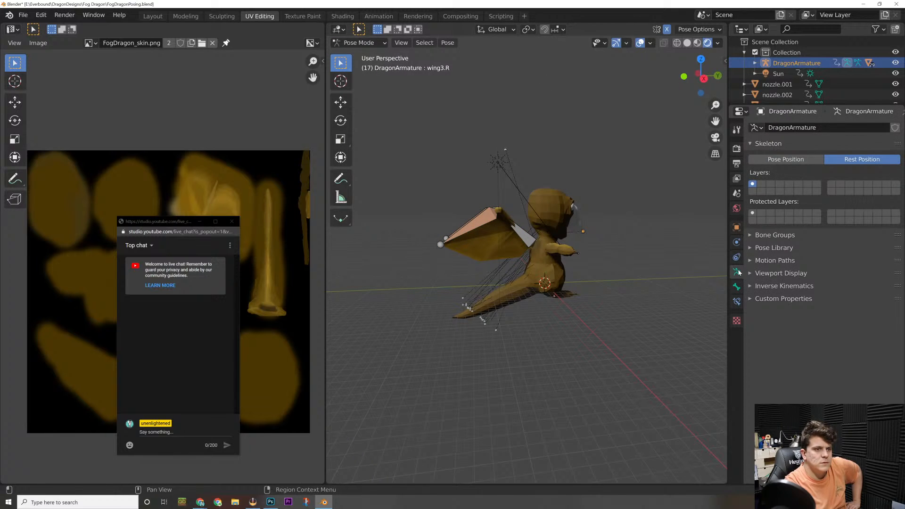
left_click(796, 157)
middle_click_drag(697, 240, 598, 287)
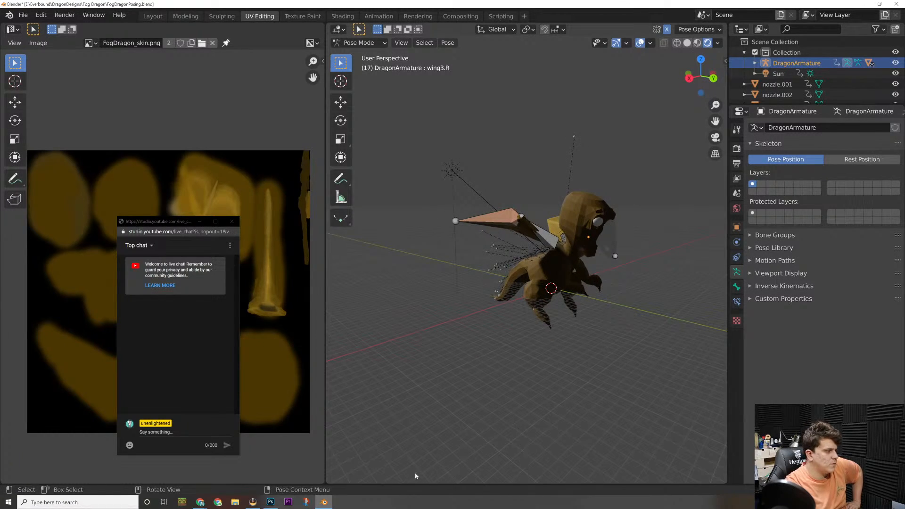
Step: Merge the image area into the 3D viewport, split it vertically again, and make the new area a UV Editor
left_click_drag(475, 484, 473, 417)
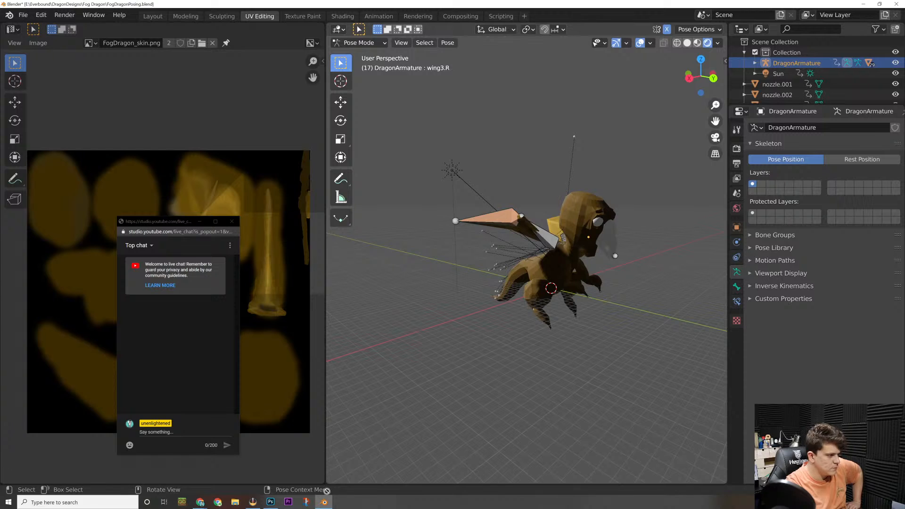
key("ctrl+space")
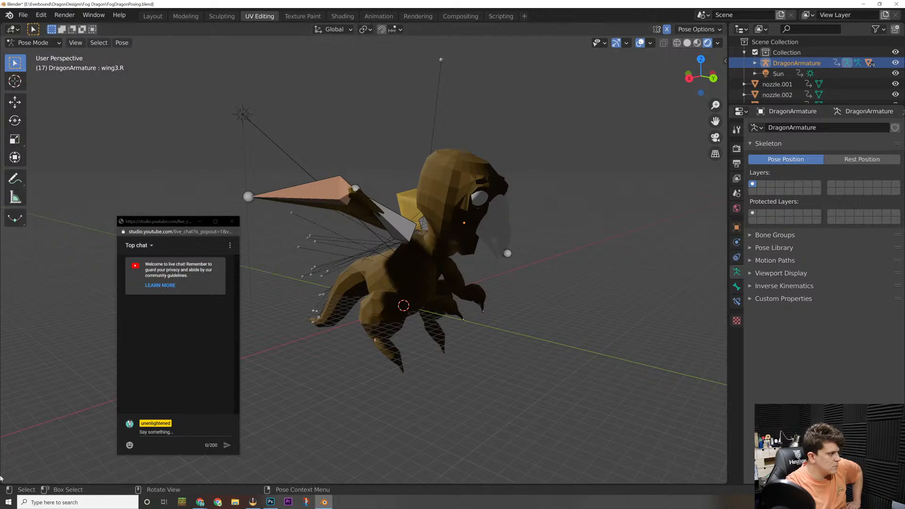
key("ctrl+space")
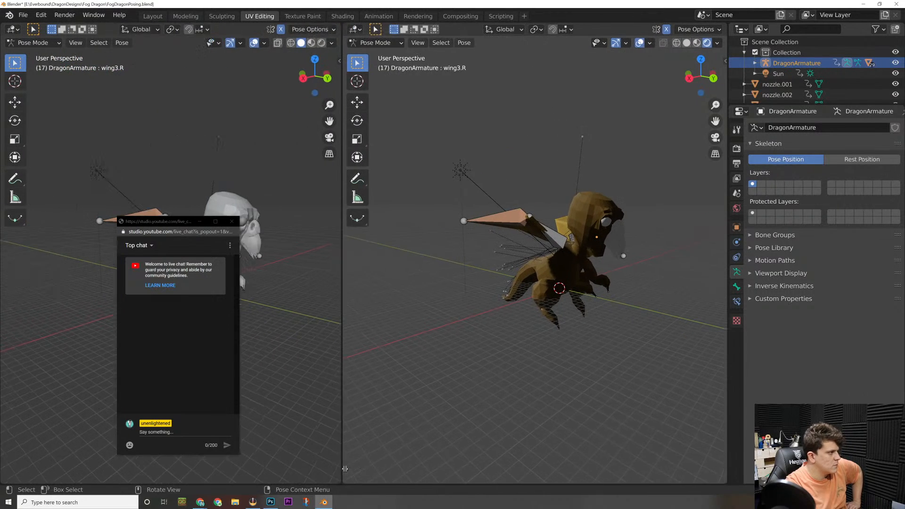
left_click(19, 31)
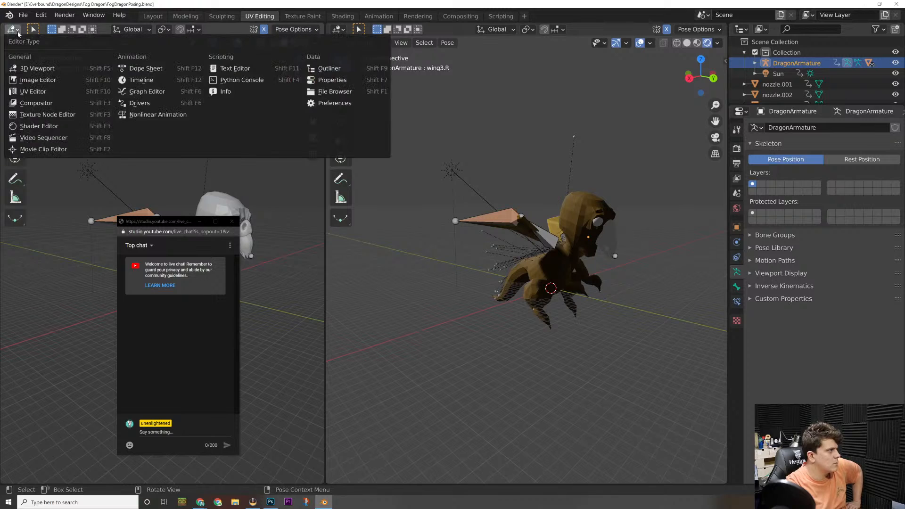
left_click(36, 94)
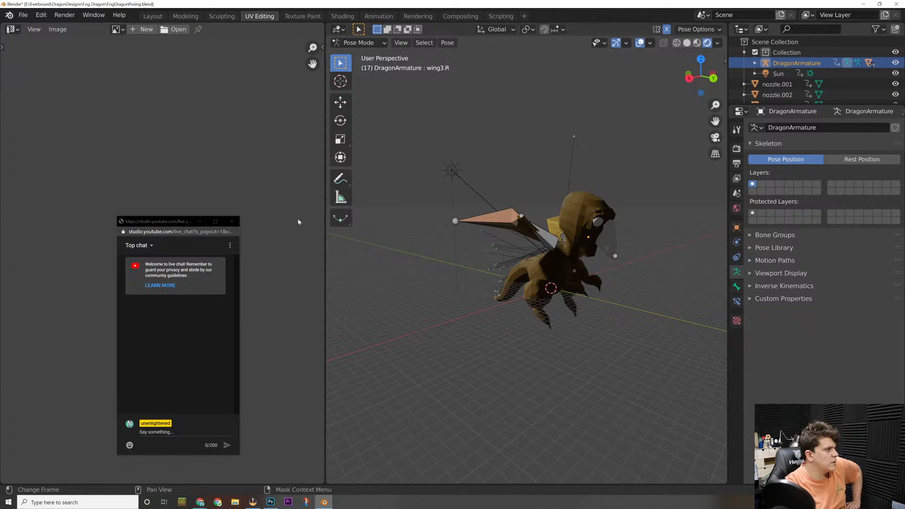
scroll(262, 230, "up", 4)
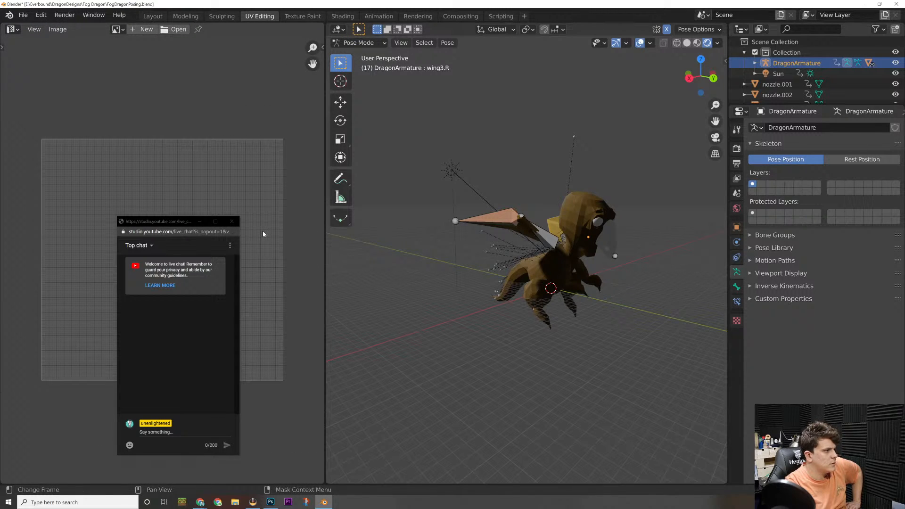
scroll(261, 231, "up", 1)
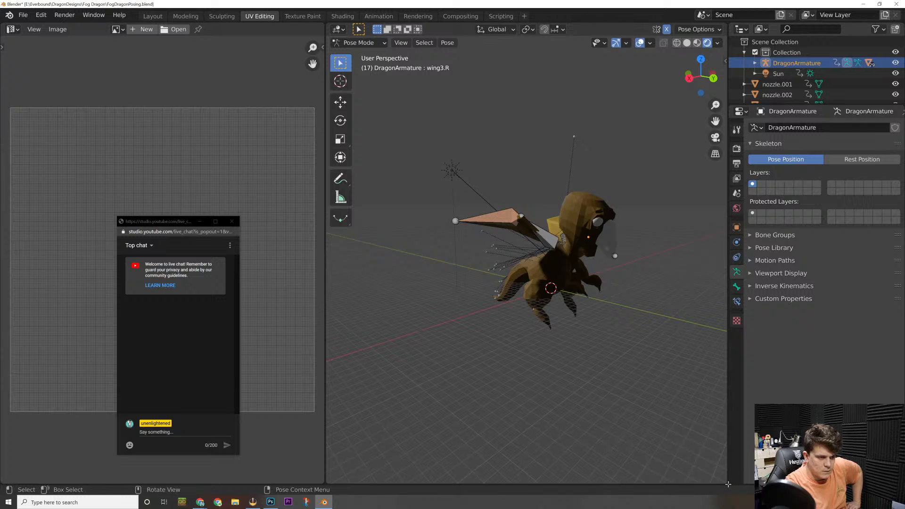
Step: Try to split off an extra editor area at the corner between the 3D viewport and the Properties editor
left_click_drag(728, 461, 727, 431)
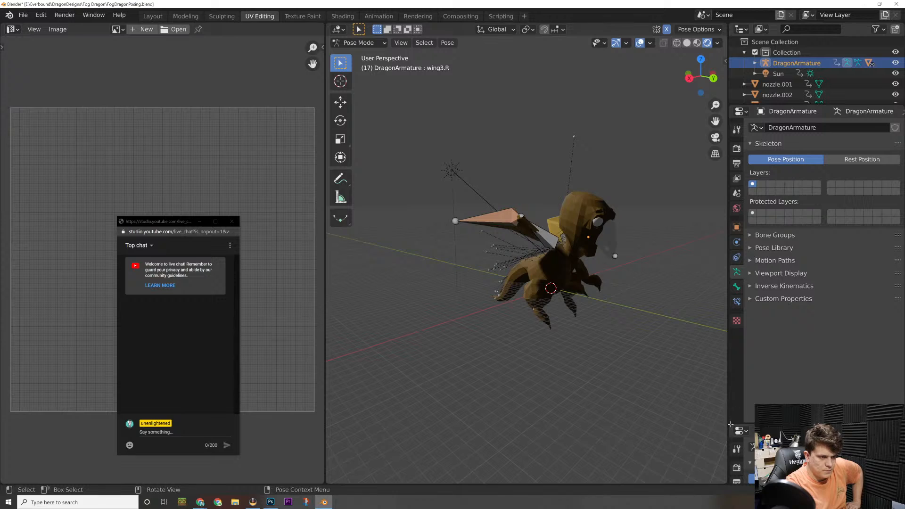
left_click_drag(730, 424, 733, 505)
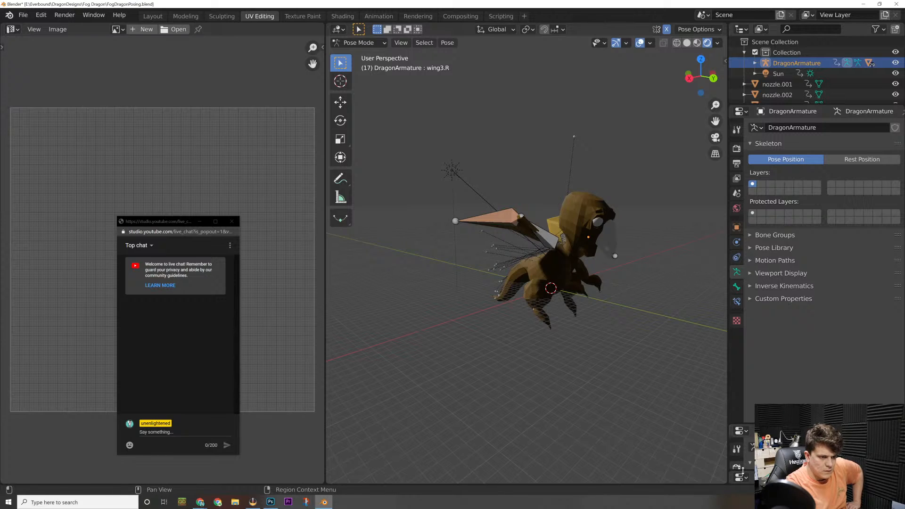
left_click_drag(741, 470, 744, 507)
left_click_drag(749, 445, 750, 443)
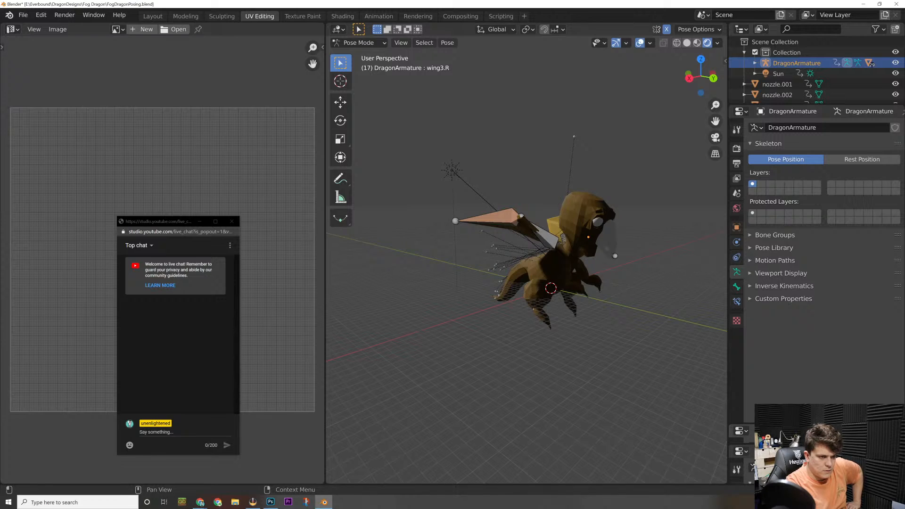
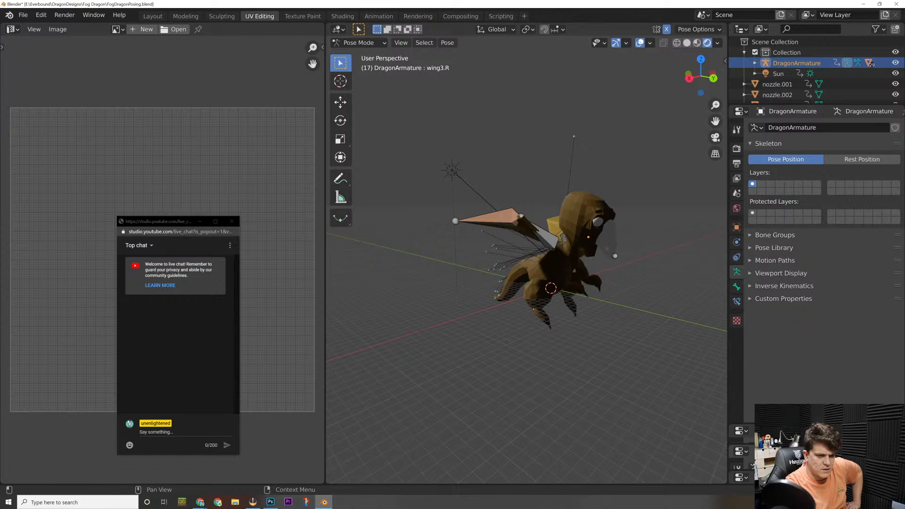
left_click_drag(750, 444, 751, 426)
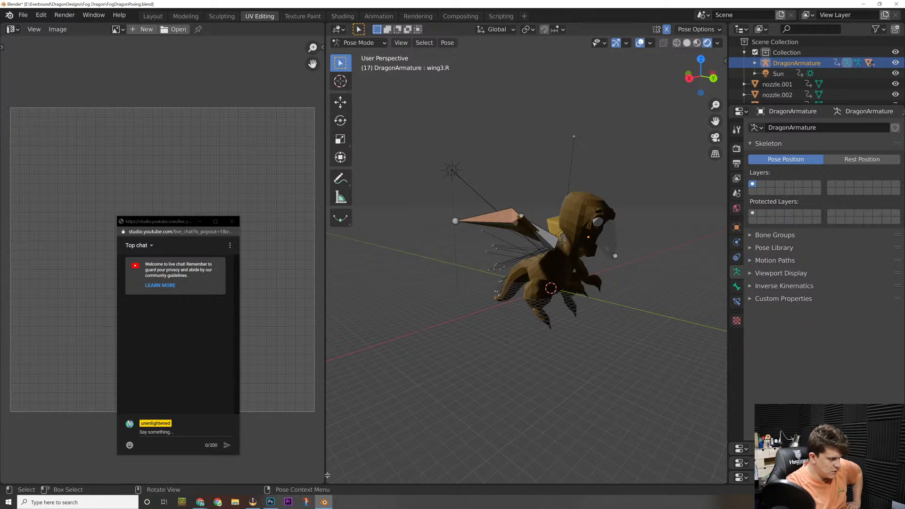
Step: Split the 3D viewport horizontally and turn the new lower area into a Timeline
left_click_drag(327, 475, 358, 401)
left_click(341, 408)
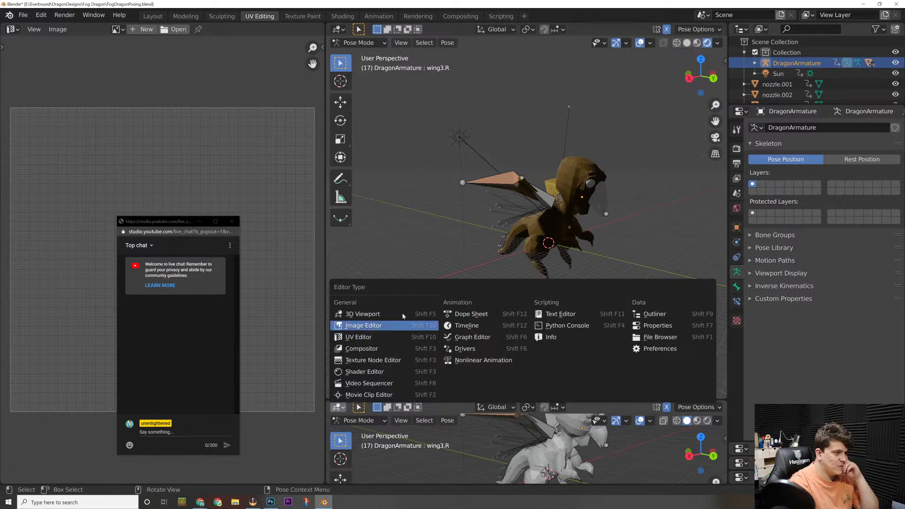
left_click(485, 326)
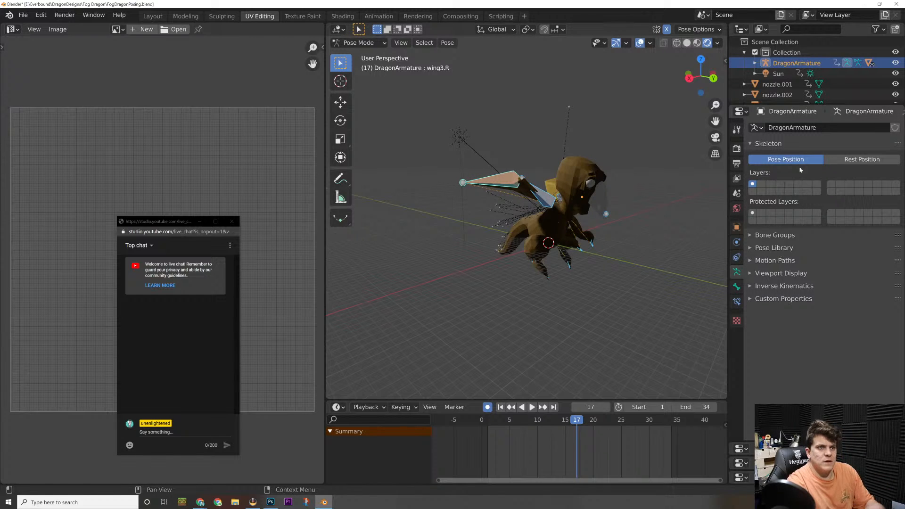
Step: Expand the armature's NLA tracks in the Outliner and select the HoverCycle action inside the first Action Stash
left_click(755, 63)
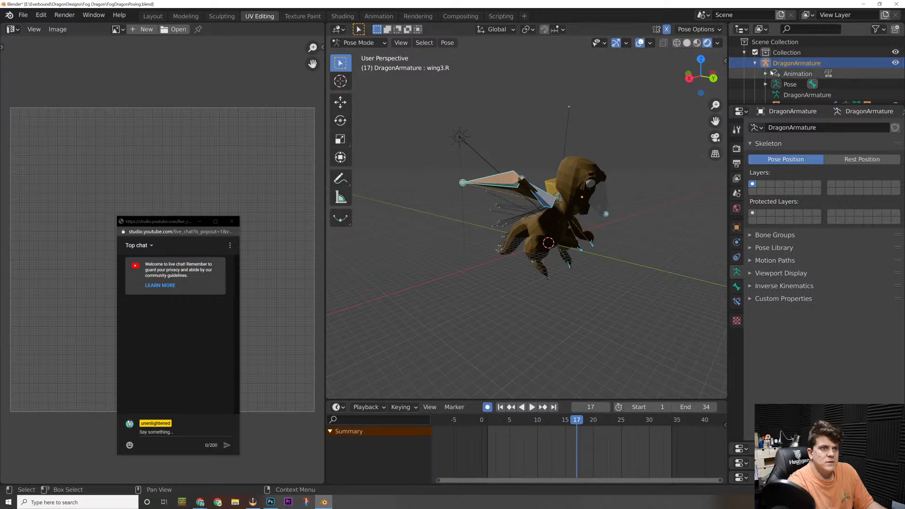
scroll(782, 78, "down", 2)
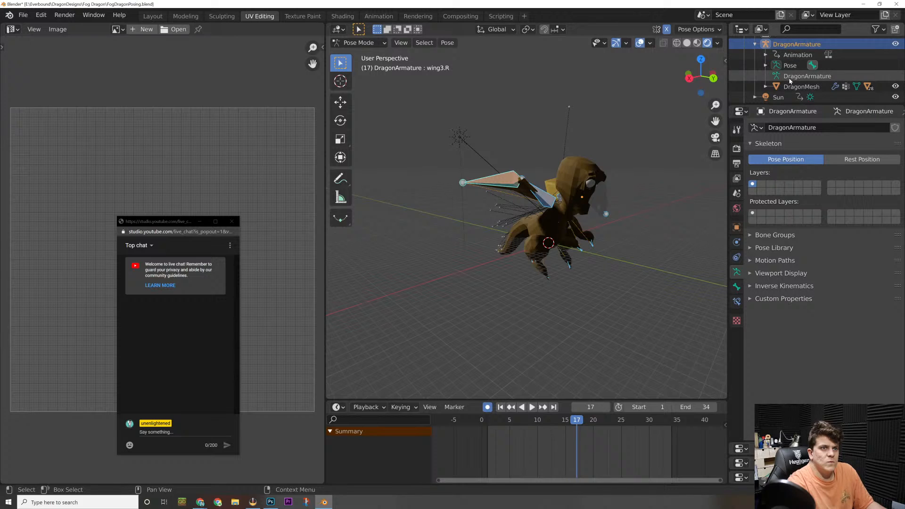
left_click(766, 54)
left_click(776, 66)
scroll(780, 65, "down", 3)
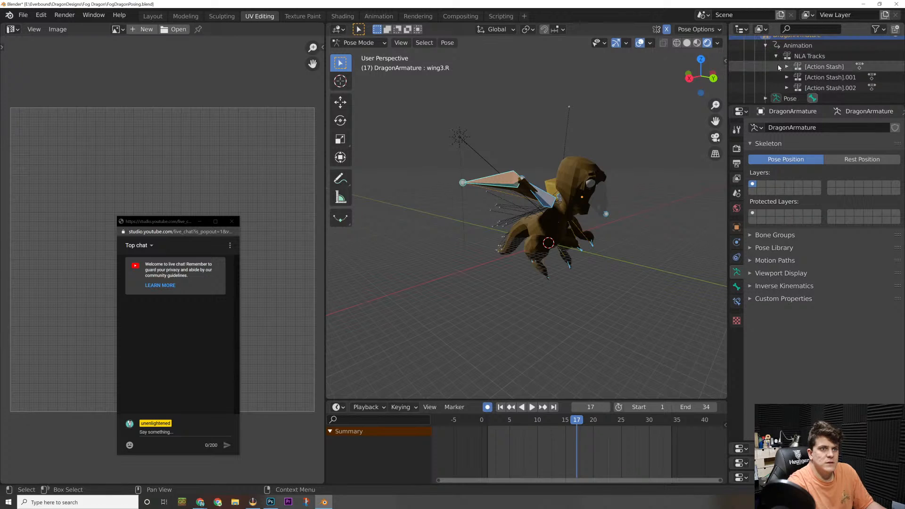
left_click(787, 48)
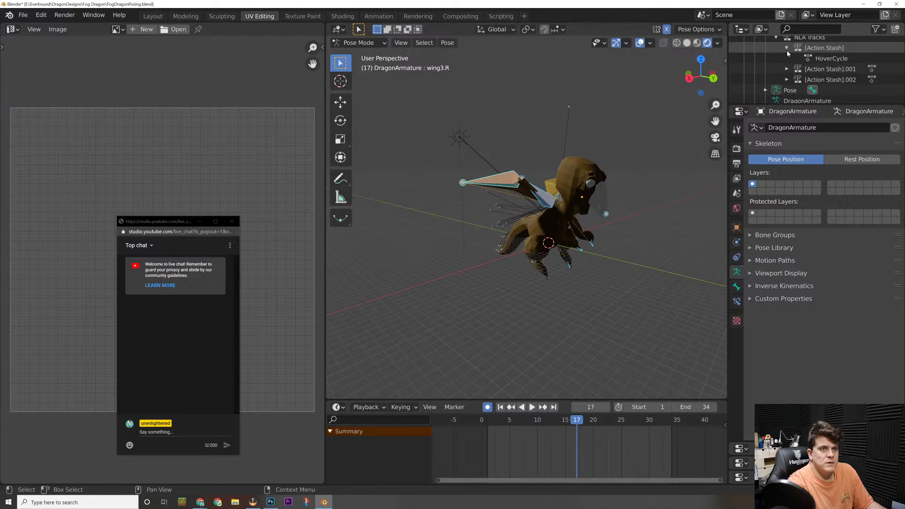
double_click(831, 58)
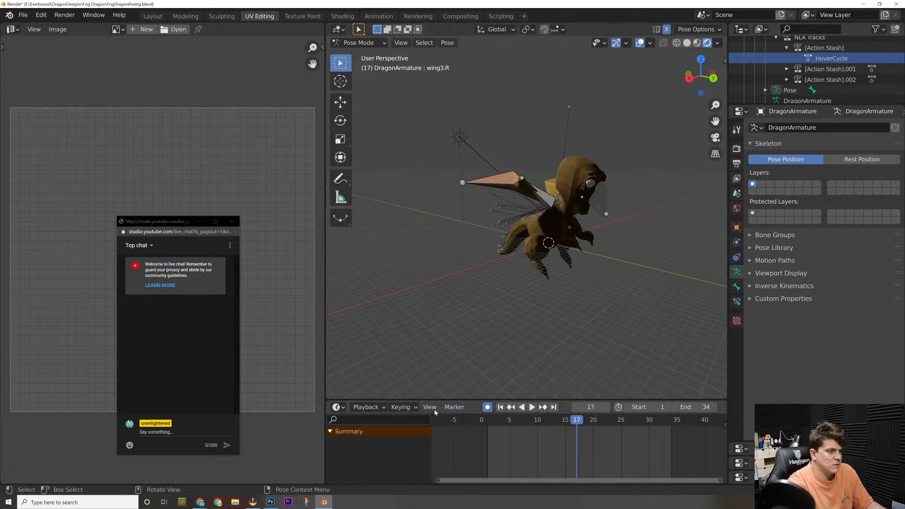
Step: Turn the Timeline into a Dope Sheet and set its mode to Action Editor
left_click(336, 407)
left_click(505, 314)
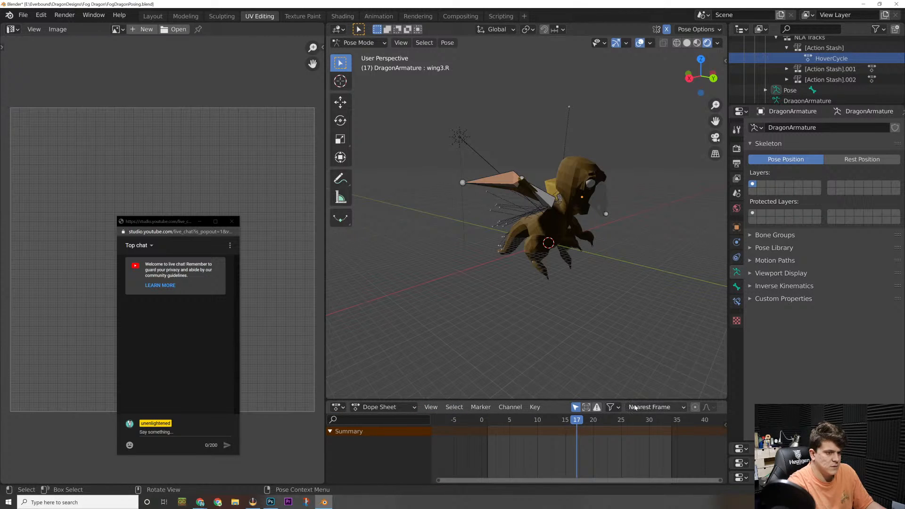
left_click(404, 407)
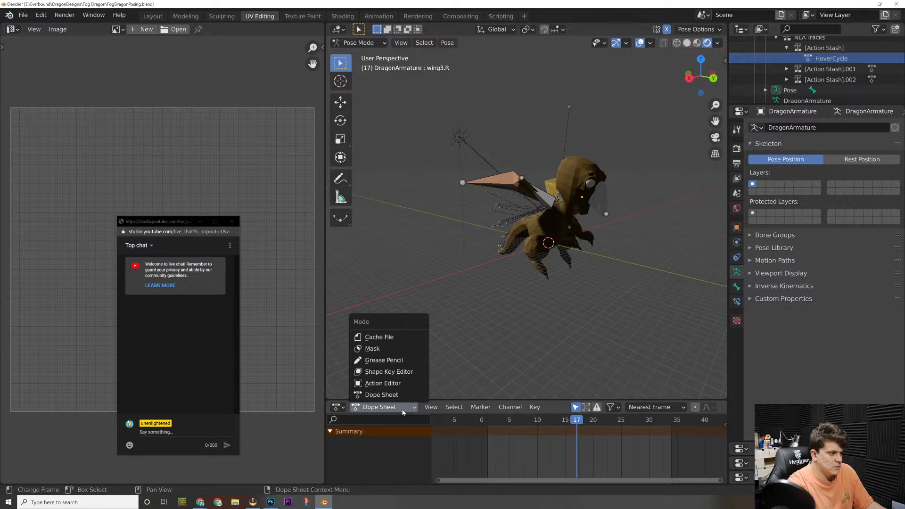
left_click(391, 382)
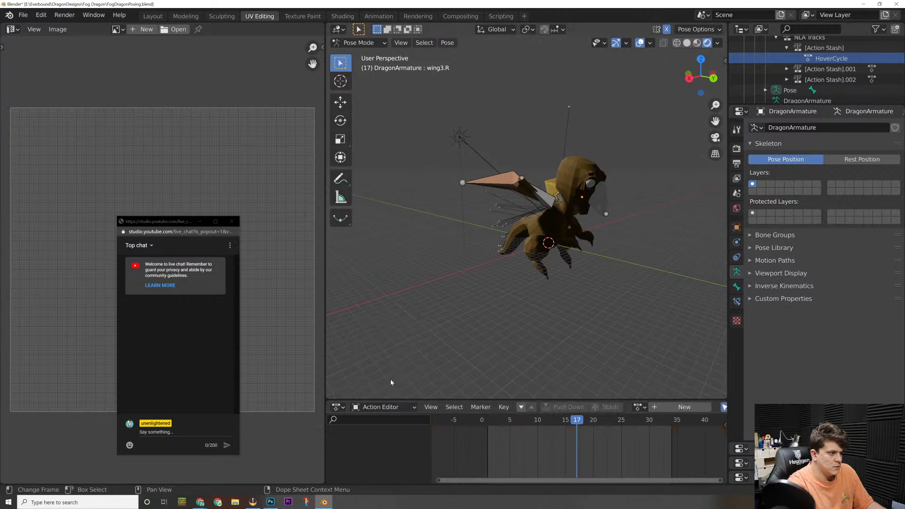
Step: Assign the HoverCycle action to the dragon armature and set the current frame to 1
left_click(639, 407)
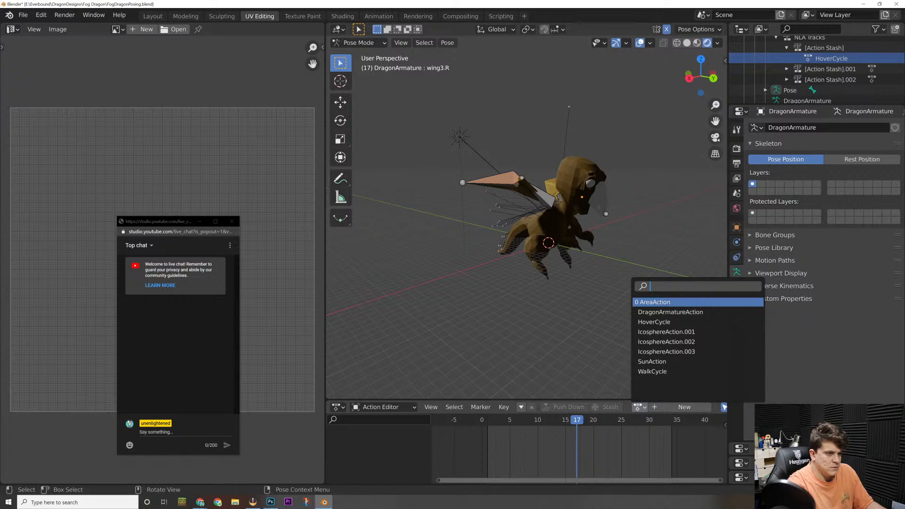
left_click(642, 322)
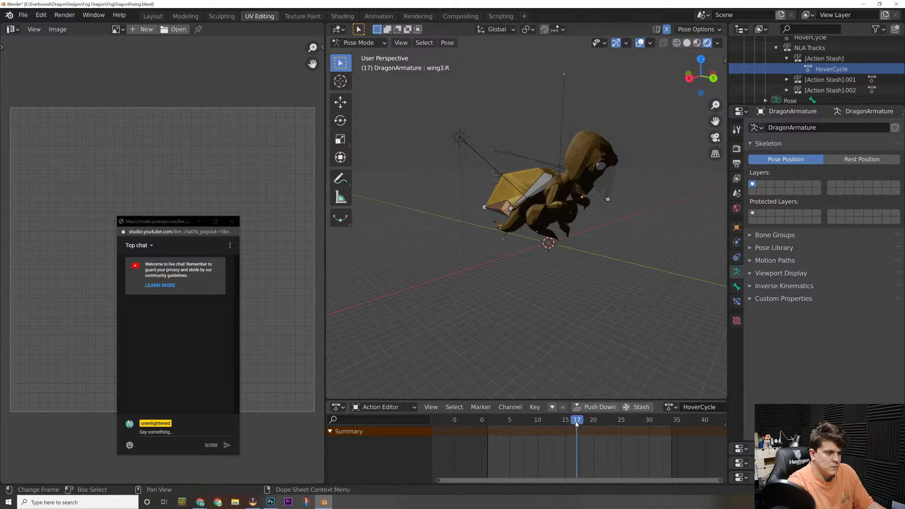
left_click_drag(576, 423, 489, 433)
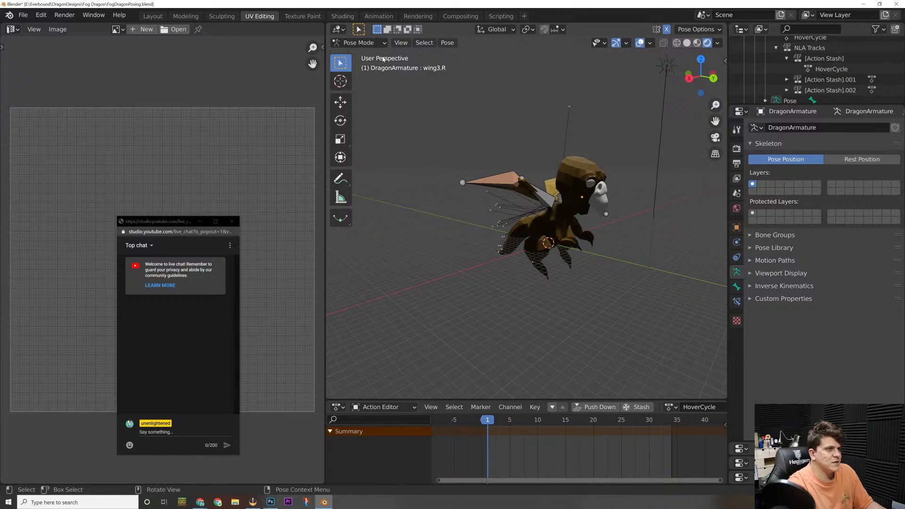
Step: Switch from Pose Mode to Object Mode and select the Sun light
left_click(363, 42)
left_click(363, 55)
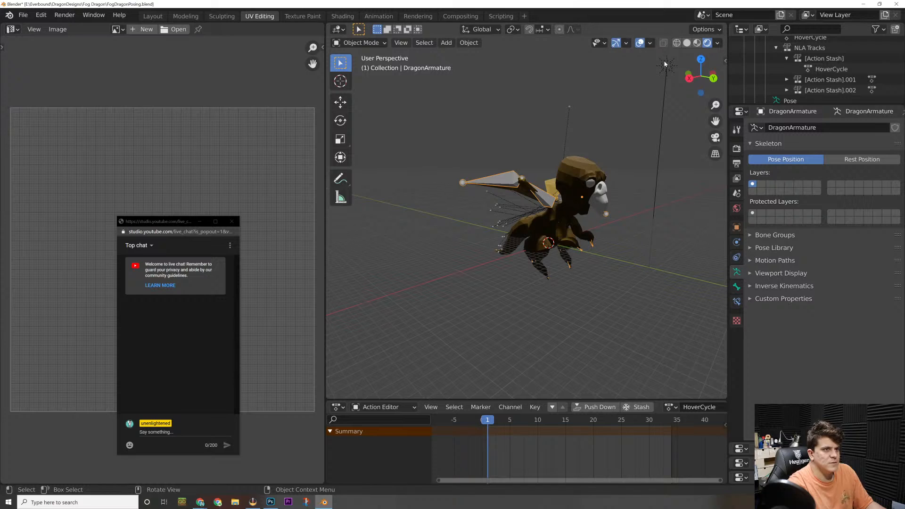
left_click(665, 65)
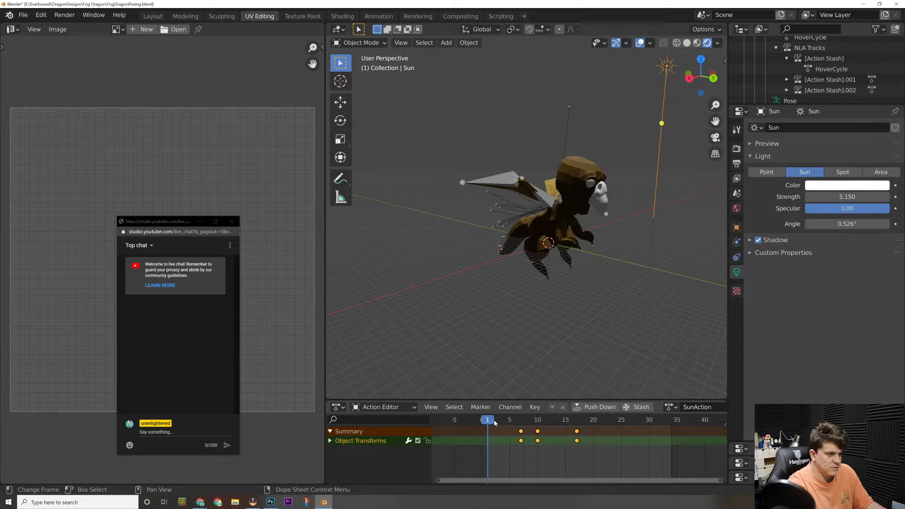
Step: Move the Sun's frame 17 keyframe to frame 1 and delete its keyframes at frames 7 and 10
left_click_drag(491, 423, 488, 447)
left_click(578, 433)
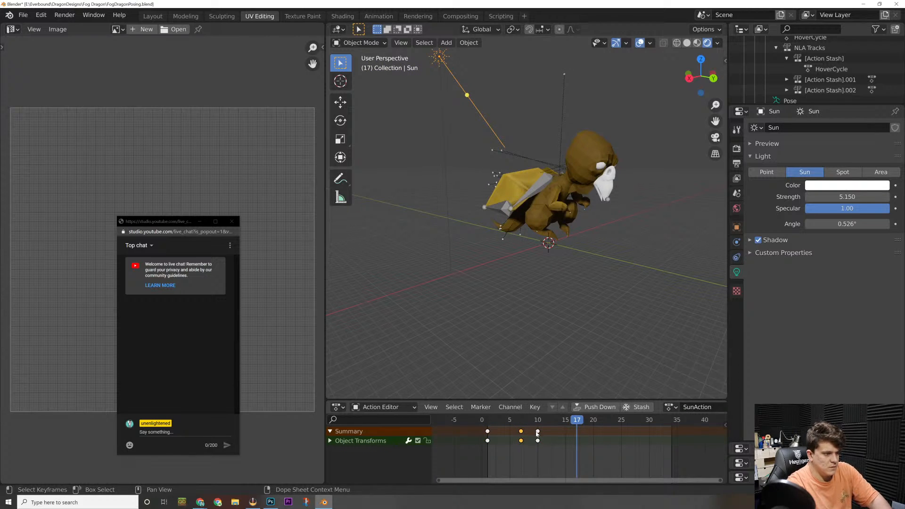
right_click(522, 436)
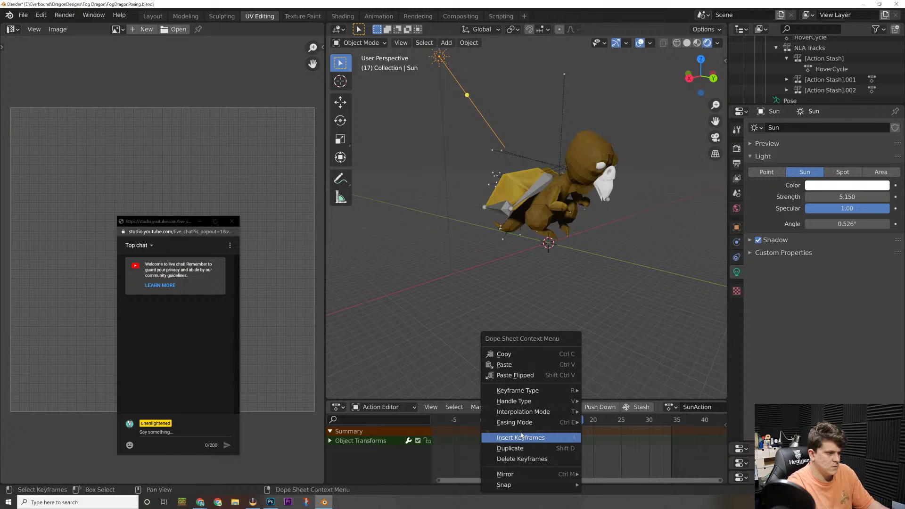
key("Escape")
key("x")
left_click(521, 435)
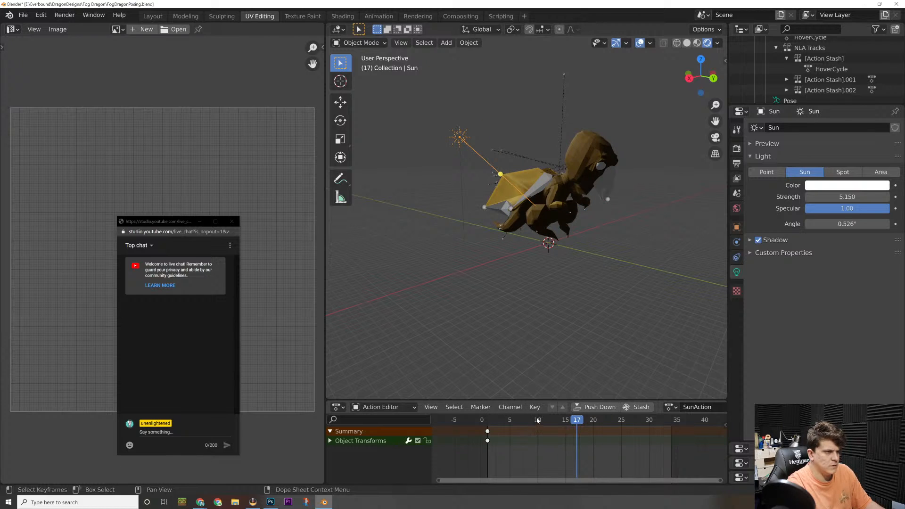
Step: Scrub the animation to frame 30 to check the light, then return to frame 1 and view the dragon from behind
left_click_drag(538, 420, 649, 421)
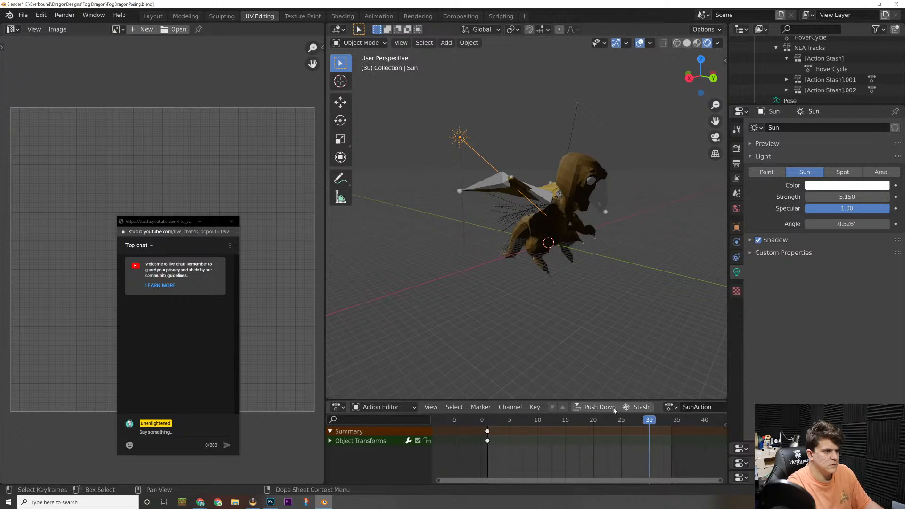
key("shift+Left")
middle_click_drag(568, 276, 565, 358)
left_click(489, 421)
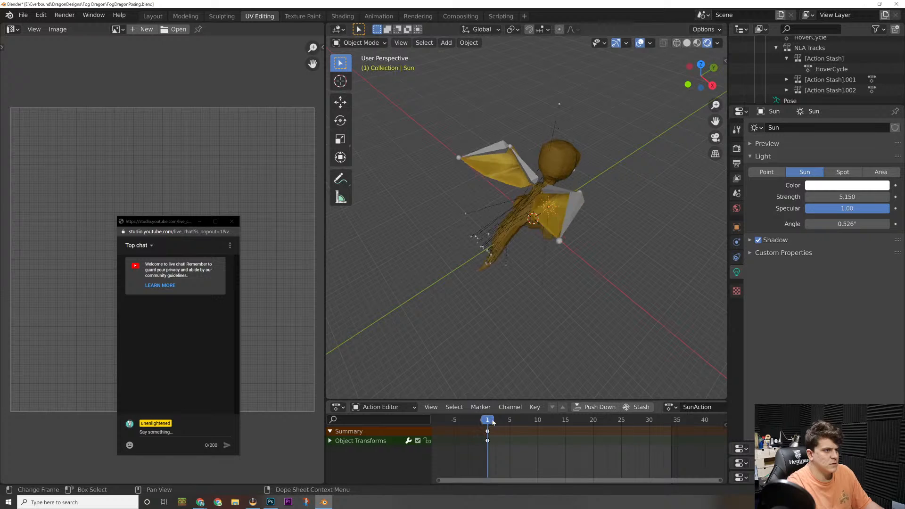
mouse_move(492, 422)
left_mouse_down()
mouse_move(676, 427)
mouse_move(534, 431)
mouse_move(657, 415)
mouse_move(500, 431)
mouse_move(648, 428)
mouse_move(481, 435)
left_mouse_up()
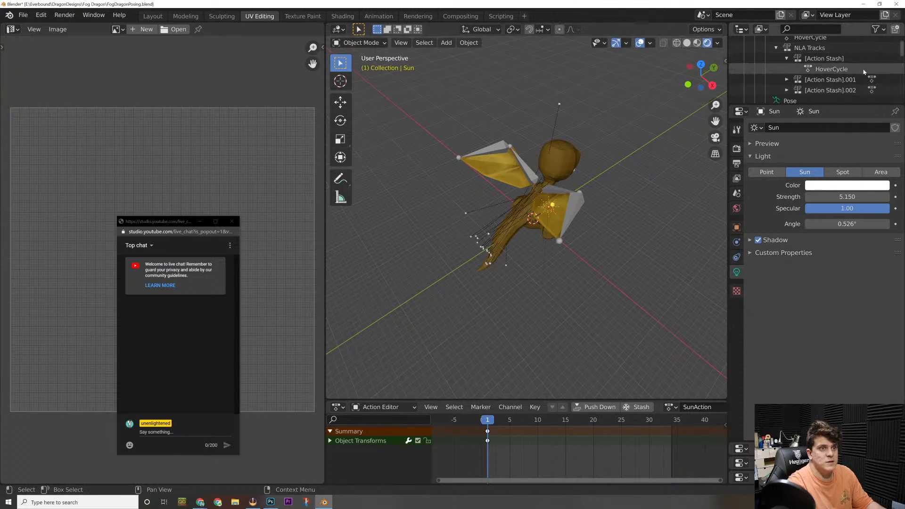
Step: Hide the DragonArmature in the viewport and start playing the animation
scroll(863, 71, "up", 3)
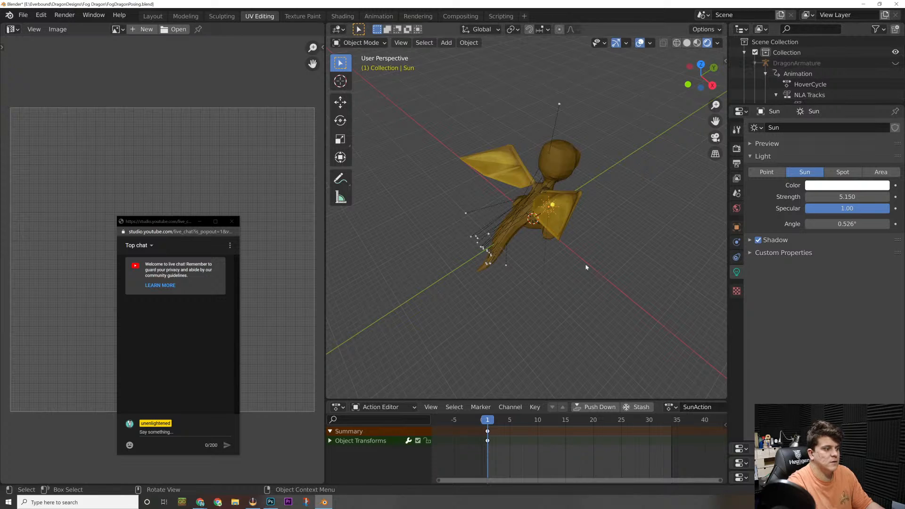
key("space")
middle_click_drag(600, 304, 563, 296)
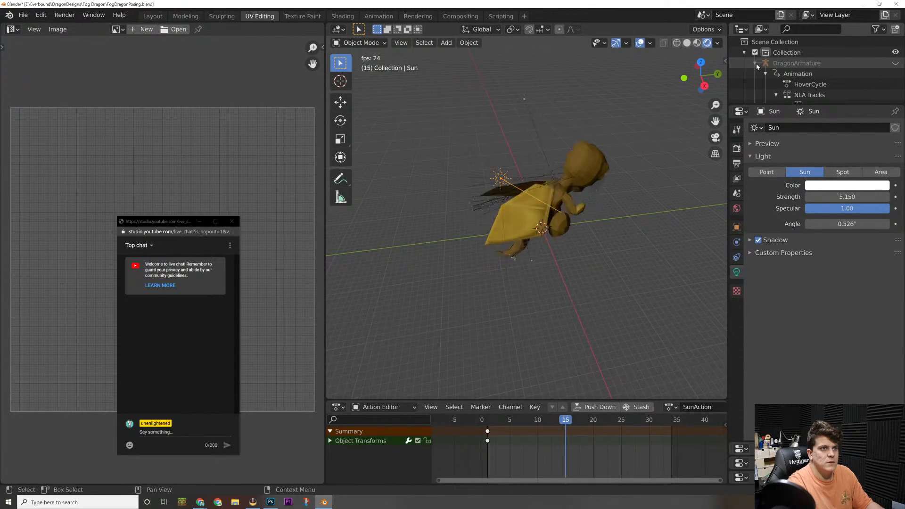
Step: Hide the objects nozzle.001 through nozzle.025 in the viewport
scroll(763, 69, "down", 10)
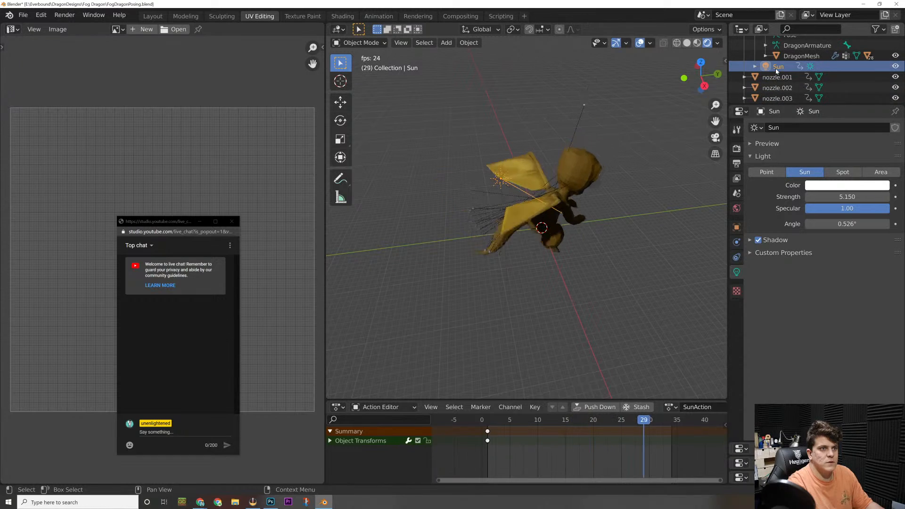
scroll(776, 69, "up", 4)
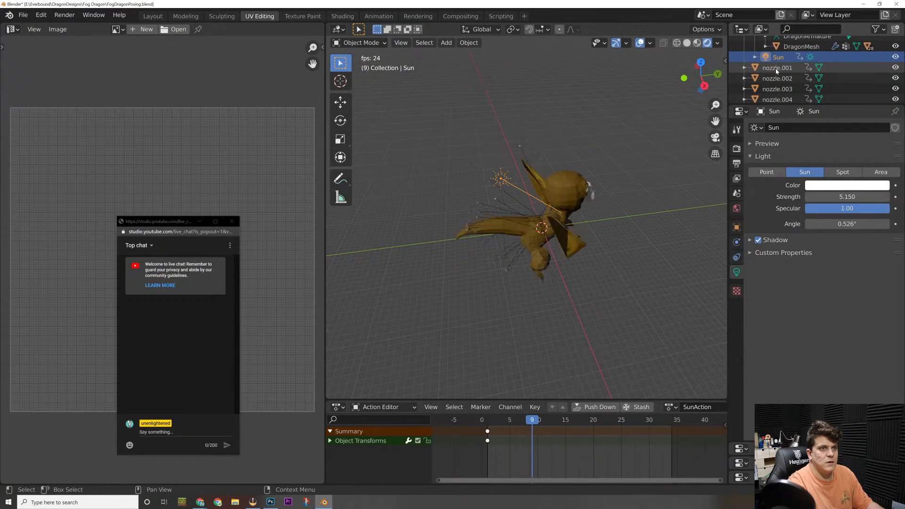
left_click(895, 68)
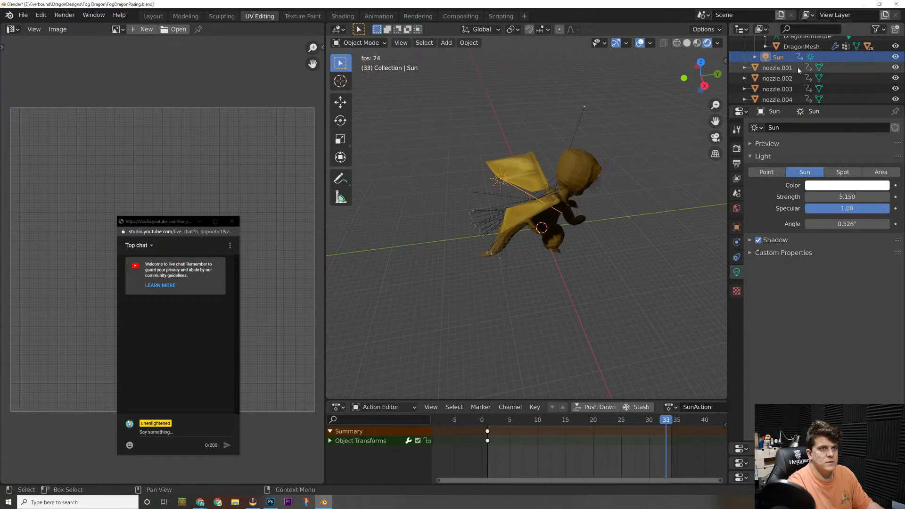
left_click(895, 79)
left_click(895, 89)
left_click(895, 99)
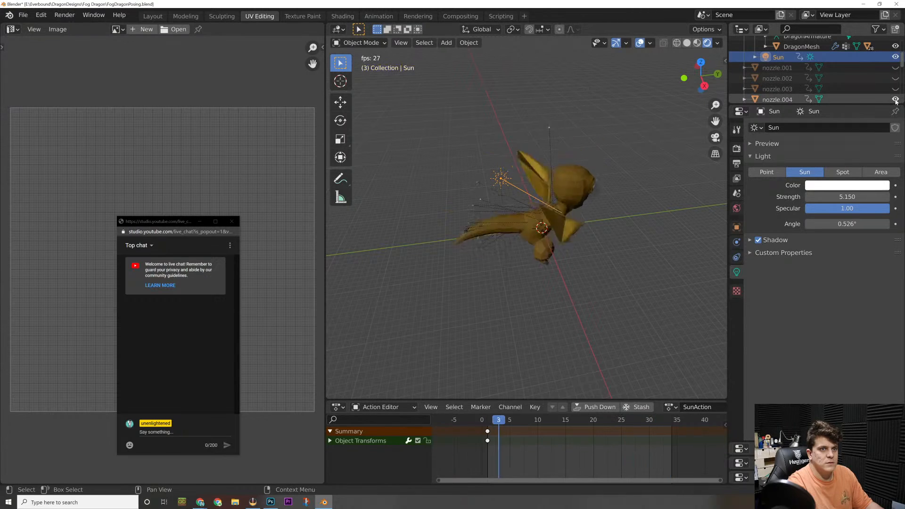
scroll(895, 100, "down", 2)
left_click(896, 92)
scroll(895, 93, "down", 1)
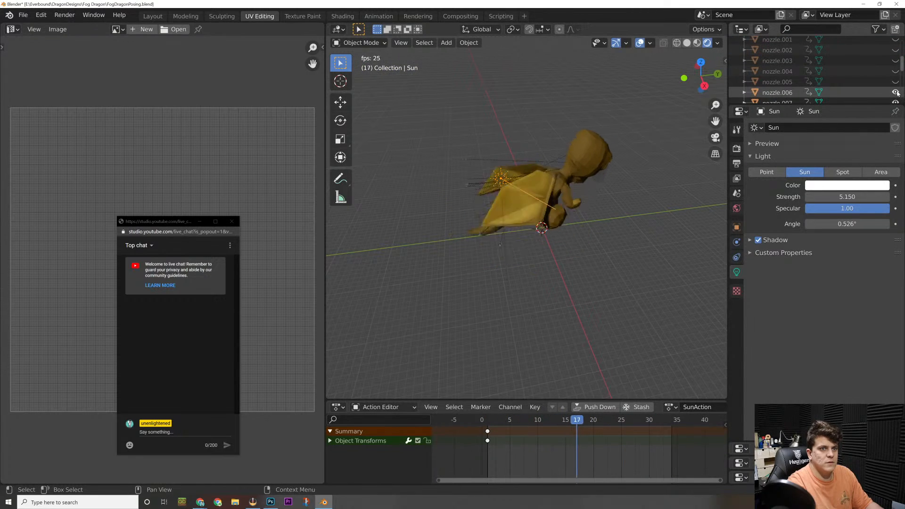
left_click(896, 92)
scroll(896, 94, "down", 2)
scroll(896, 93, "down", 1)
left_click(895, 75)
left_click(895, 86)
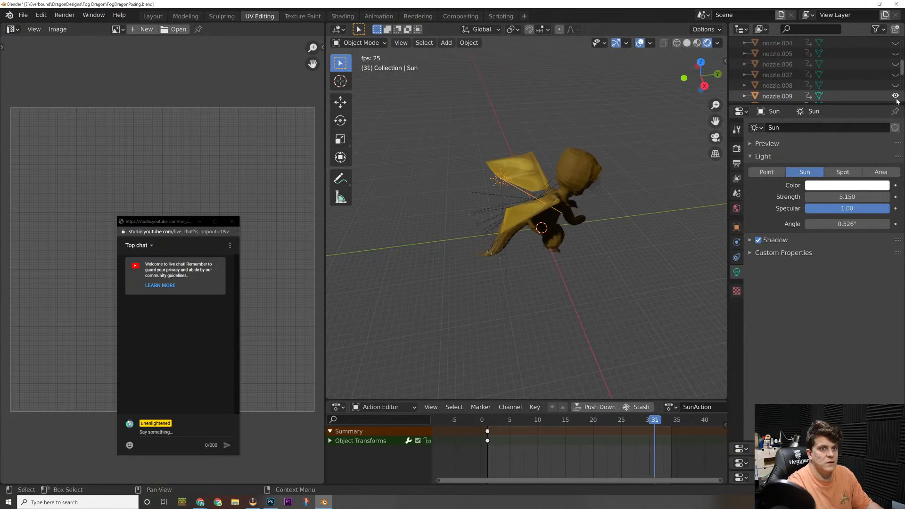
left_click(895, 97)
scroll(894, 98, "down", 1)
left_click(895, 97)
scroll(895, 97, "down", 2)
left_click(896, 90)
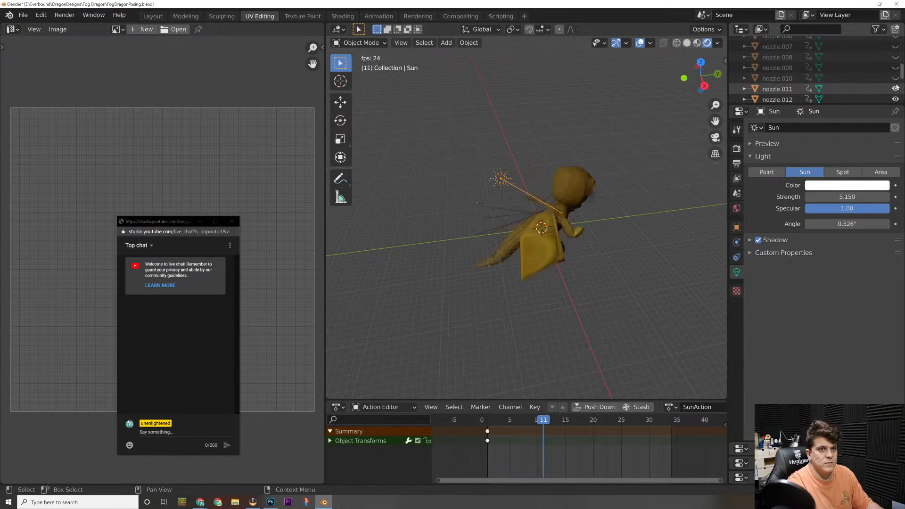
left_click(896, 99)
scroll(896, 97, "down", 2)
left_click(896, 92)
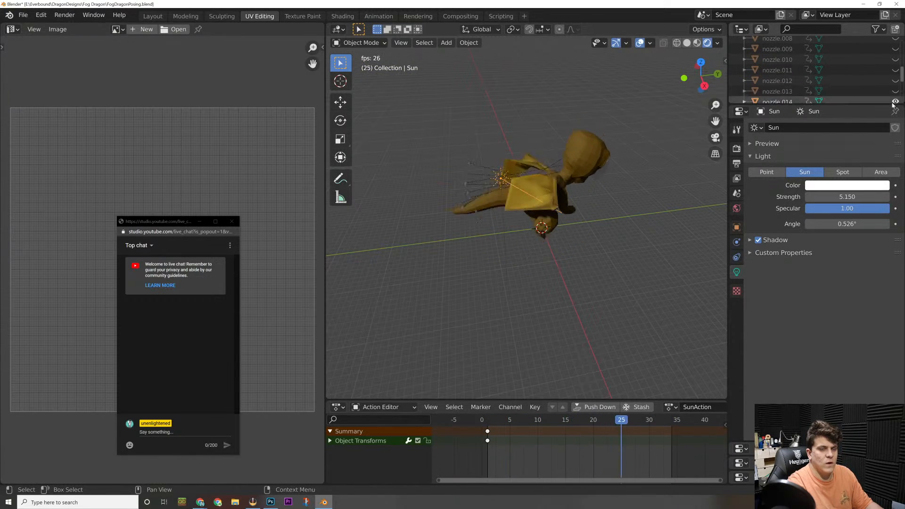
left_click(895, 101)
scroll(897, 89, "down", 4)
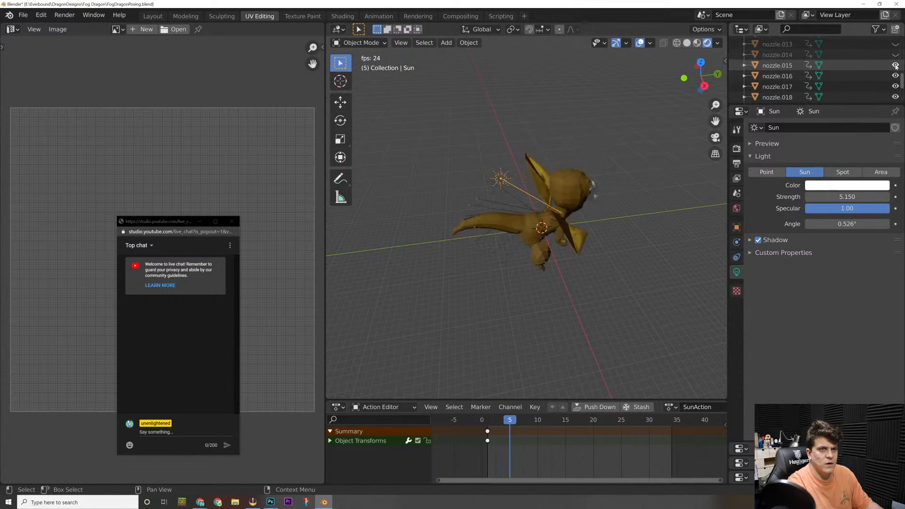
left_click(895, 65)
left_click(896, 76)
left_click(895, 87)
left_click(895, 97)
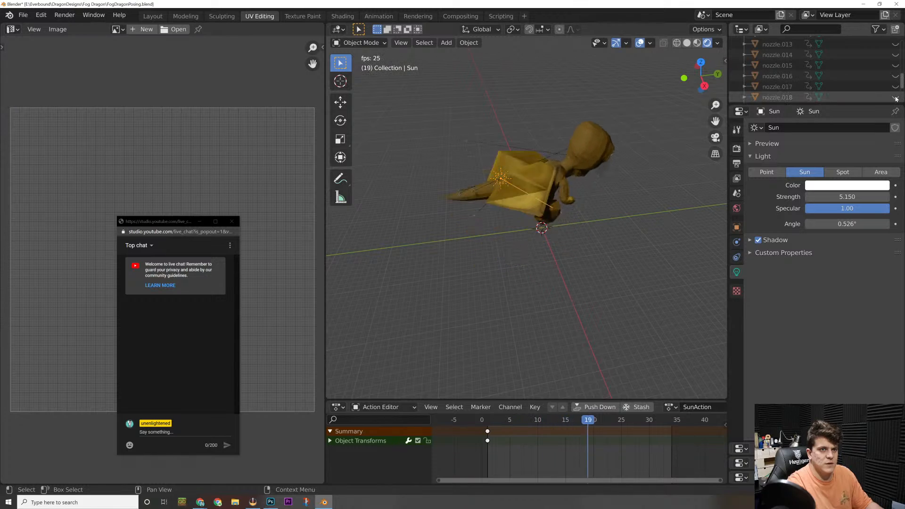
scroll(895, 98, "down", 2)
left_click(895, 88)
left_click(895, 99)
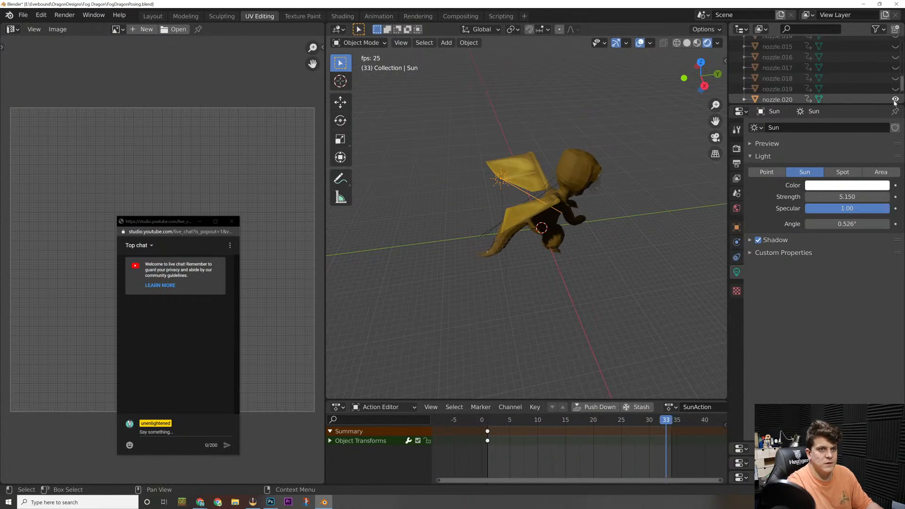
scroll(894, 102, "down", 1)
scroll(894, 102, "down", 1)
left_click(895, 74)
left_click(895, 86)
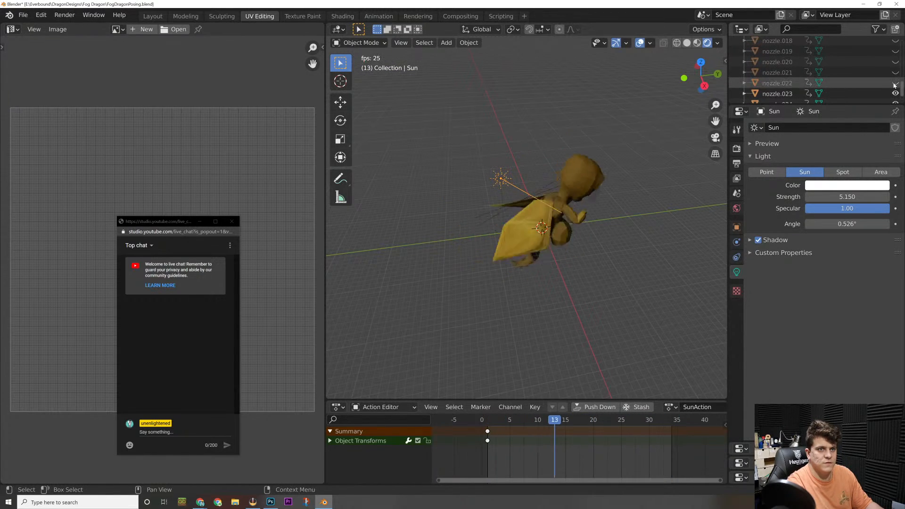
left_click(895, 97)
scroll(895, 96, "down", 1)
left_click(896, 84)
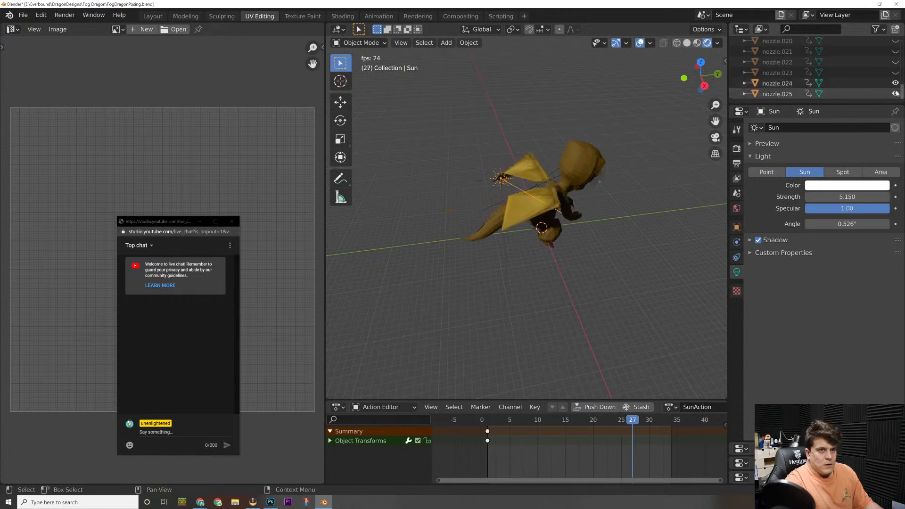
left_click(895, 93)
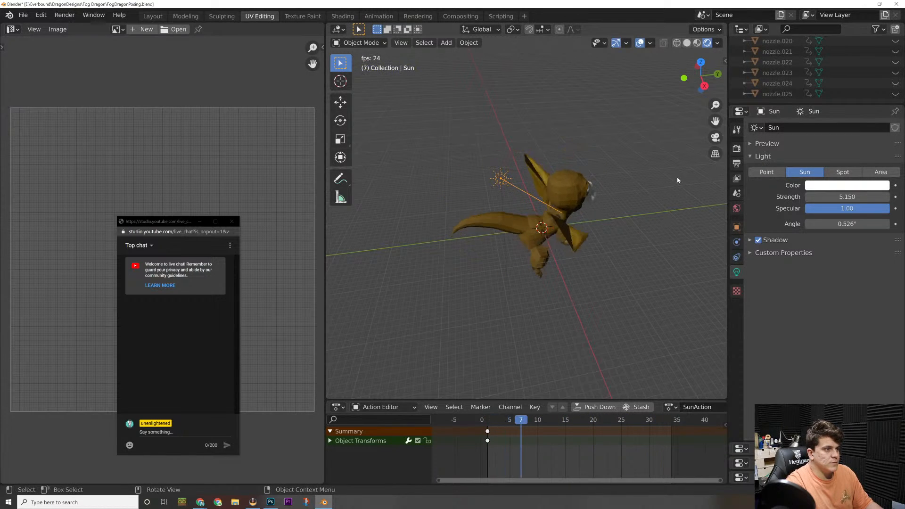
Step: Unhide the DragonArmature in the viewport, stop the animation playback and select the armature
middle_click_drag(677, 177, 592, 203)
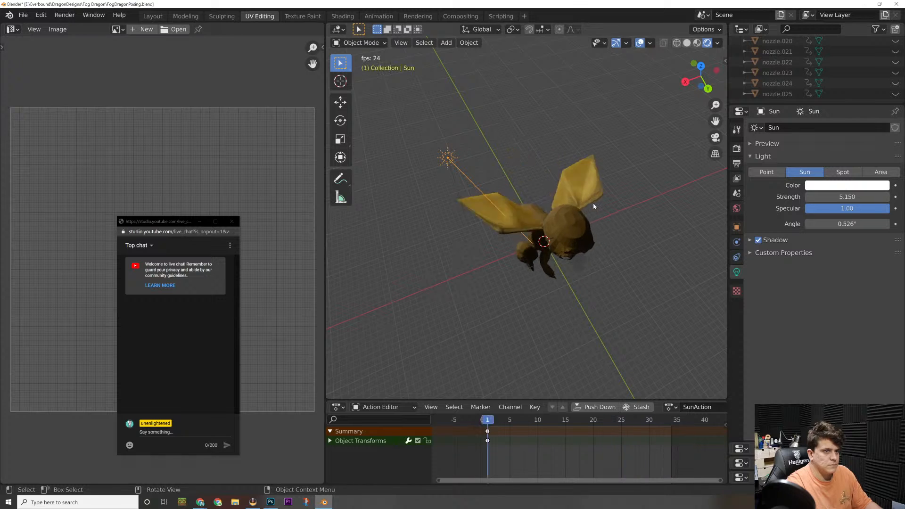
scroll(833, 66, "up", 10)
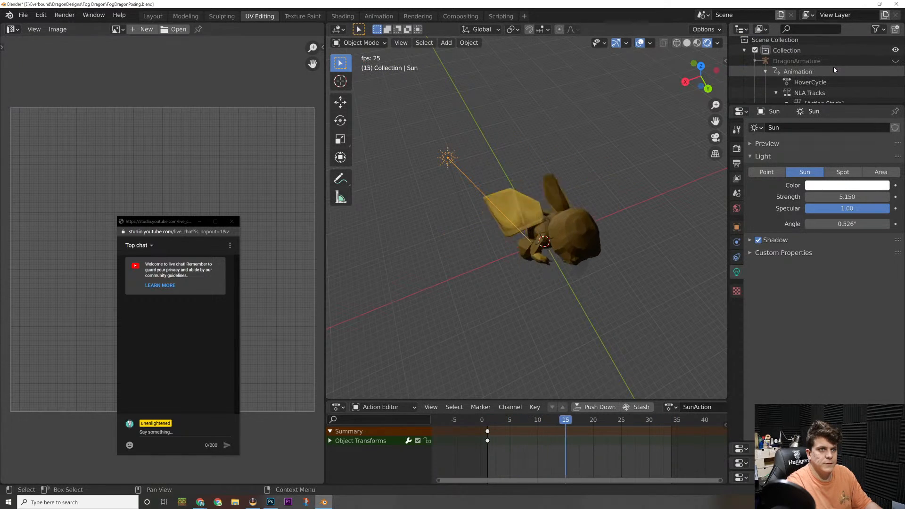
scroll(833, 66, "down", 1)
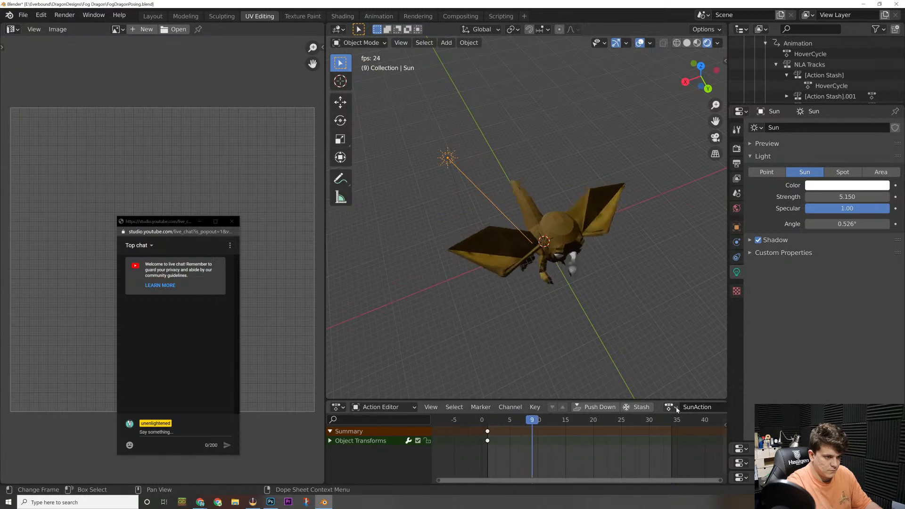
left_click(527, 221)
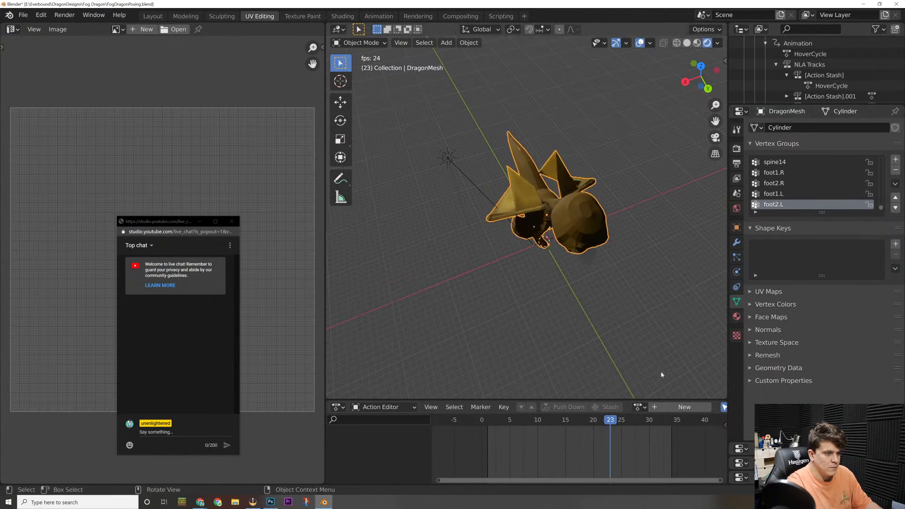
scroll(886, 66, "up", 3)
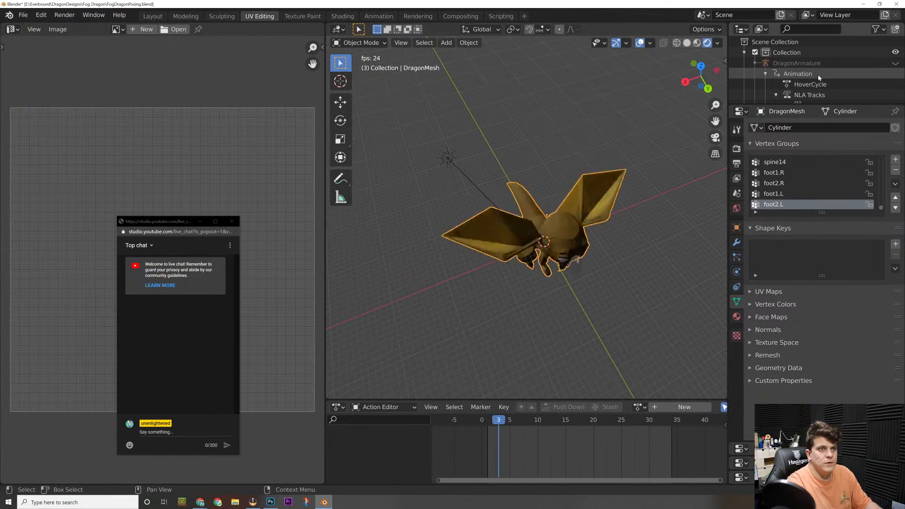
left_click(895, 65)
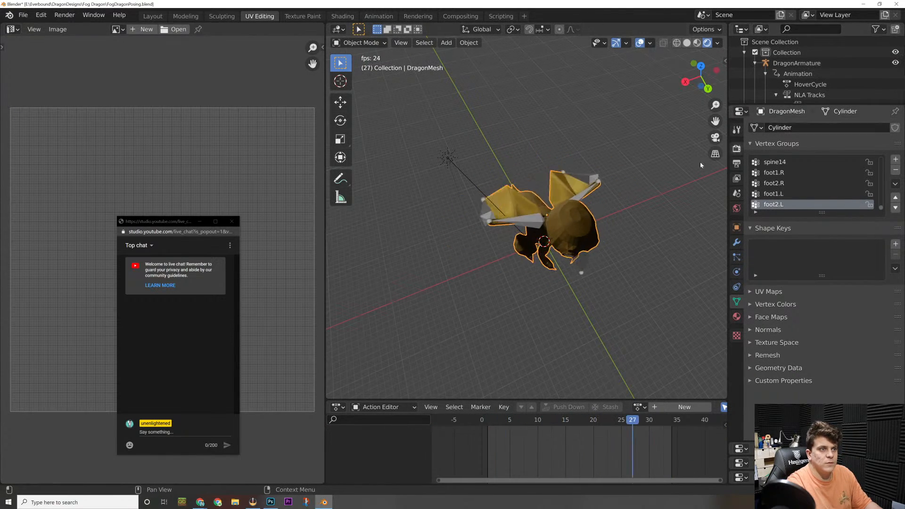
key("space")
left_click(533, 224)
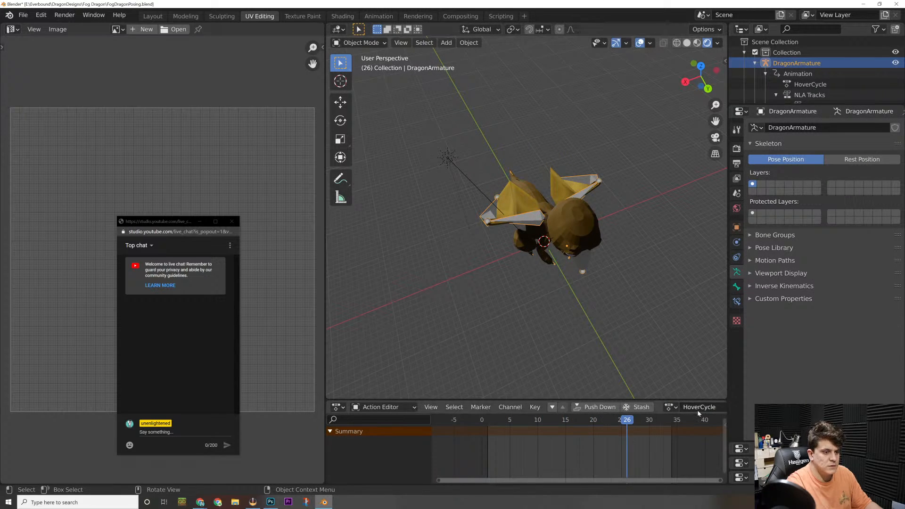
Step: Assign the WalkCycle action to the DragonArmature and check its pose from the side
left_click(670, 407)
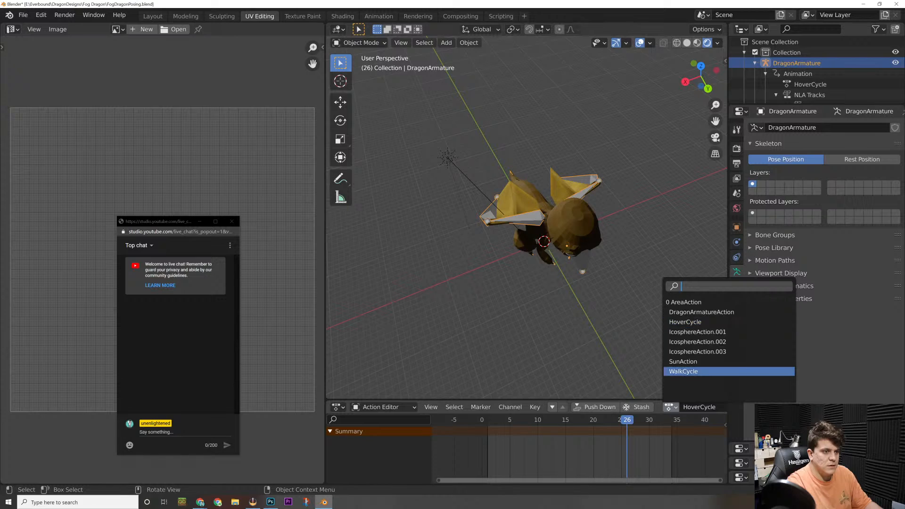
left_click(682, 372)
left_click(669, 407)
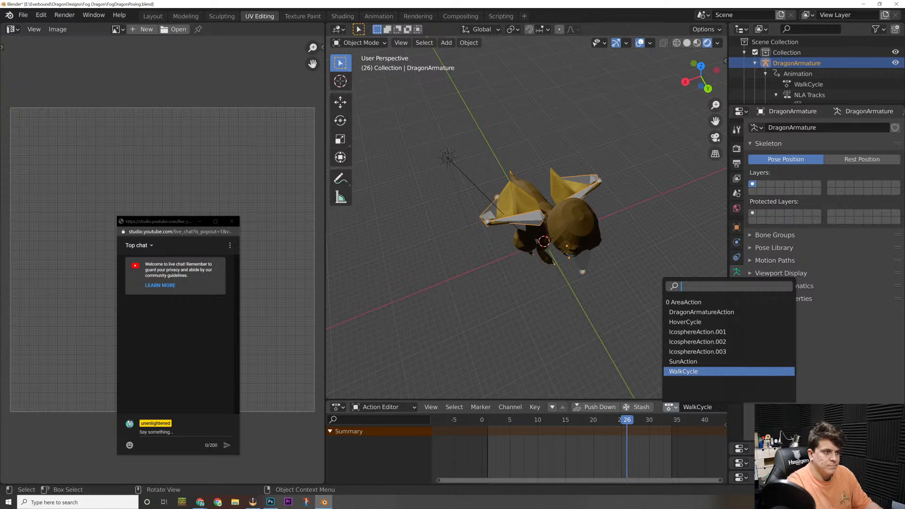
middle_click_drag(635, 305, 675, 272)
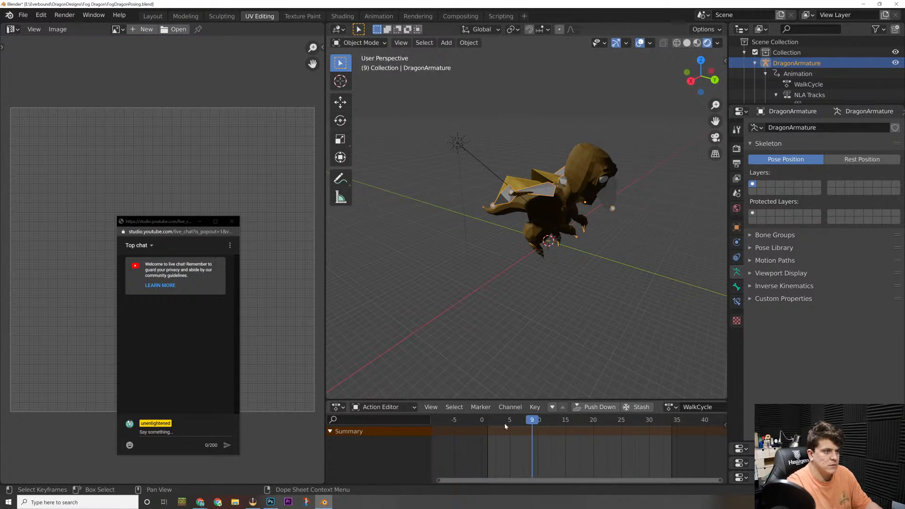
Step: Switch the armature's action to DragonArmatureAction and set the current frame to 1
left_click(670, 407)
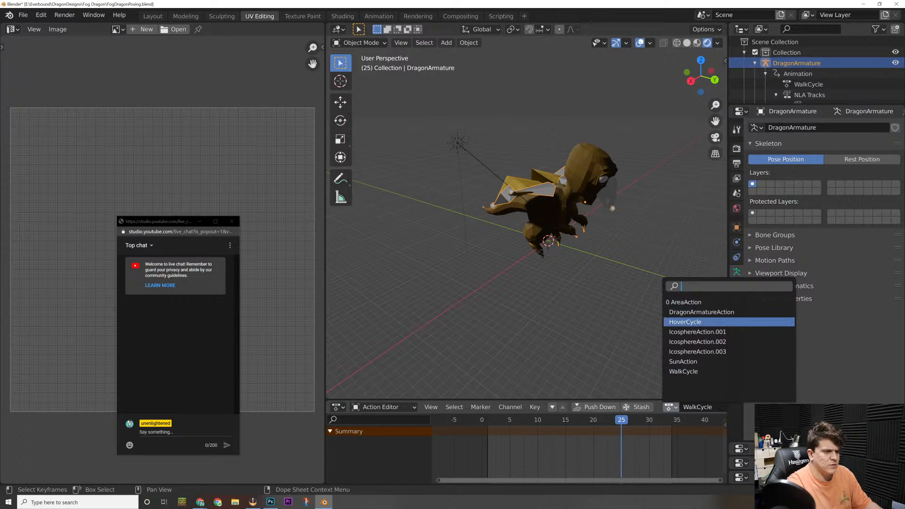
key("Return")
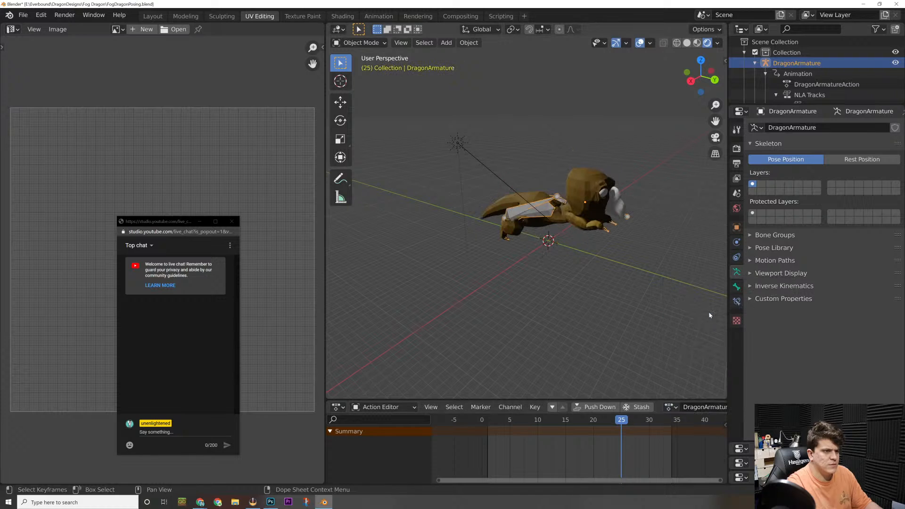
mouse_move(486, 419)
left_mouse_down()
mouse_move(702, 418)
mouse_move(487, 431)
left_mouse_up()
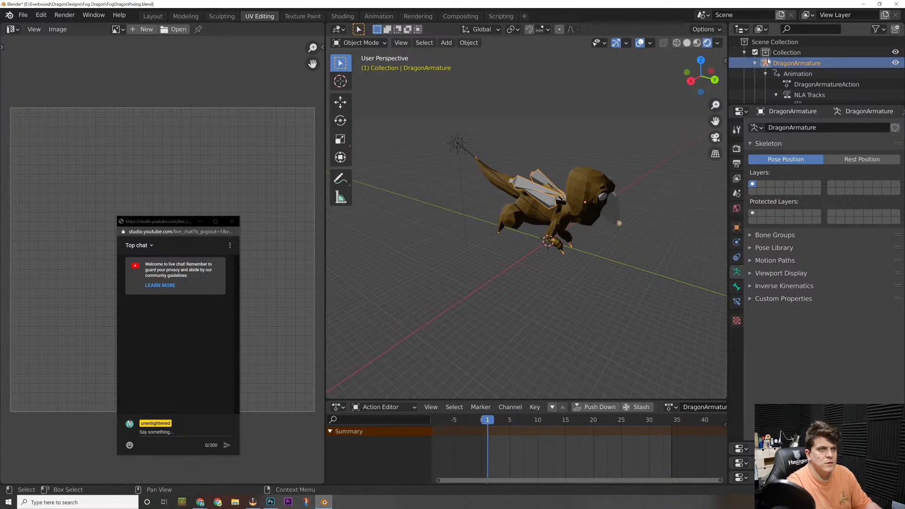
Step: Hide the DragonArmature in the viewport and play the animation to preview the dragon's motion
left_click(895, 62)
key("space")
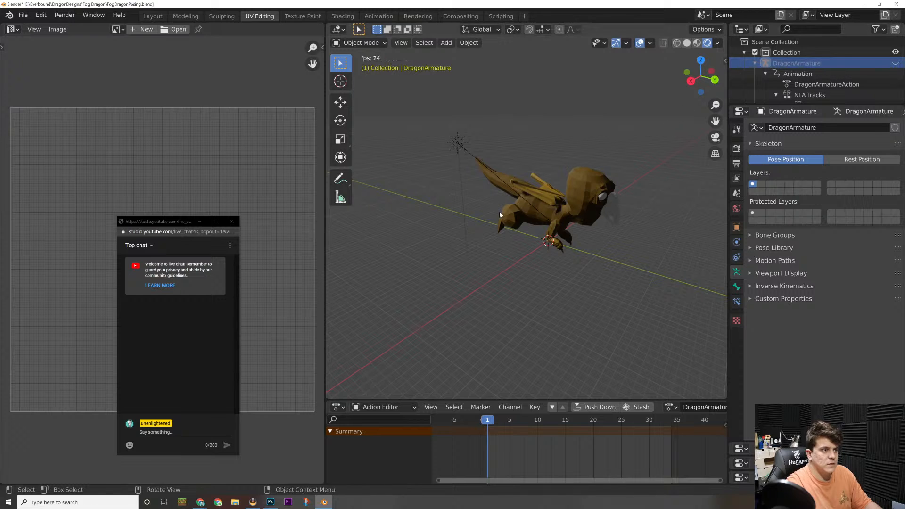
middle_click_drag(495, 226, 523, 209)
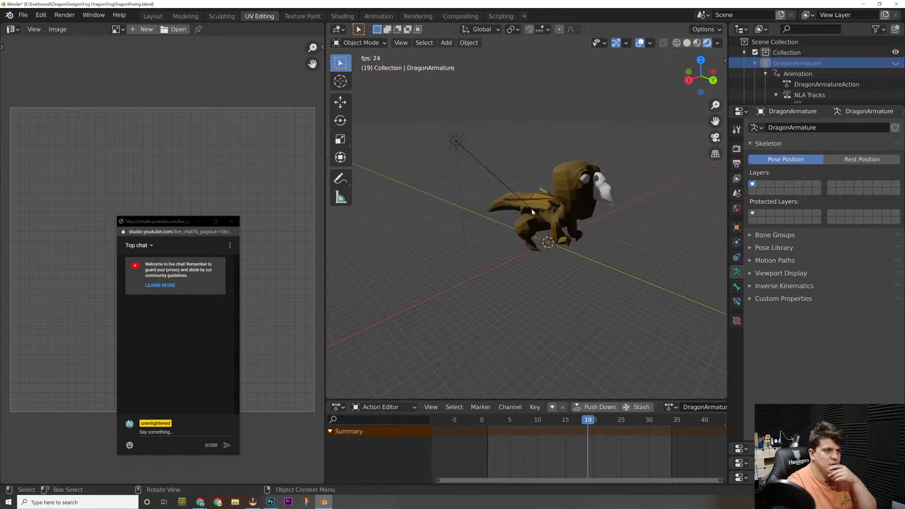
Step: Add a Point light at the 3D cursor
left_click(453, 140)
right_click(454, 140)
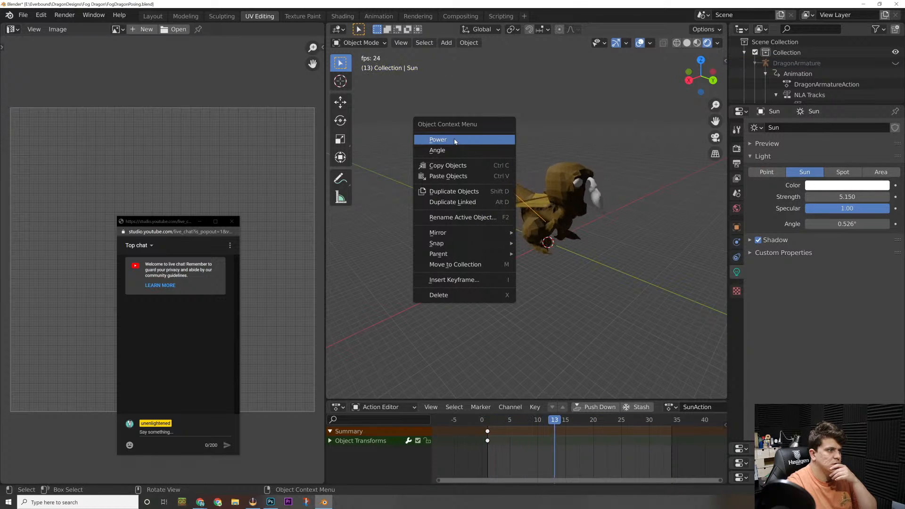
left_click(445, 42)
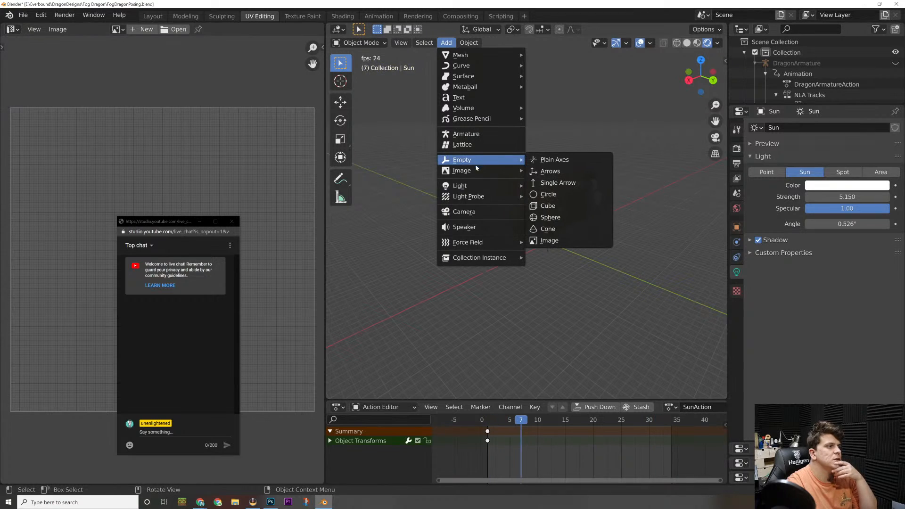
mouse_move(473, 189)
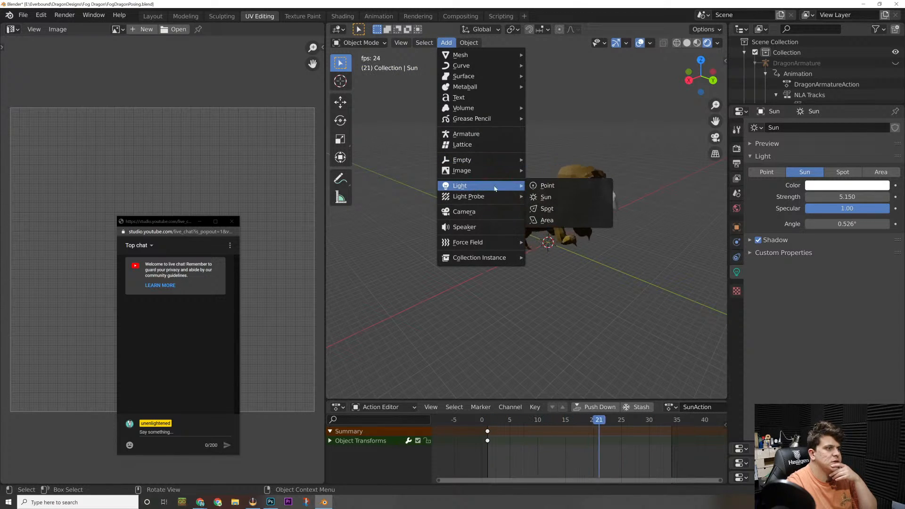
left_click(546, 185)
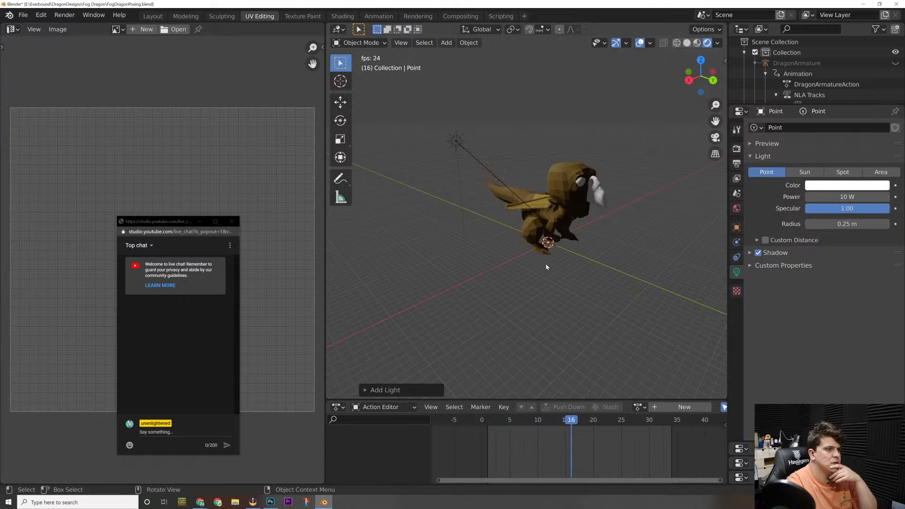
Step: Try moving the point light above the dragon, and undo both the move and the light's addition
key("g")
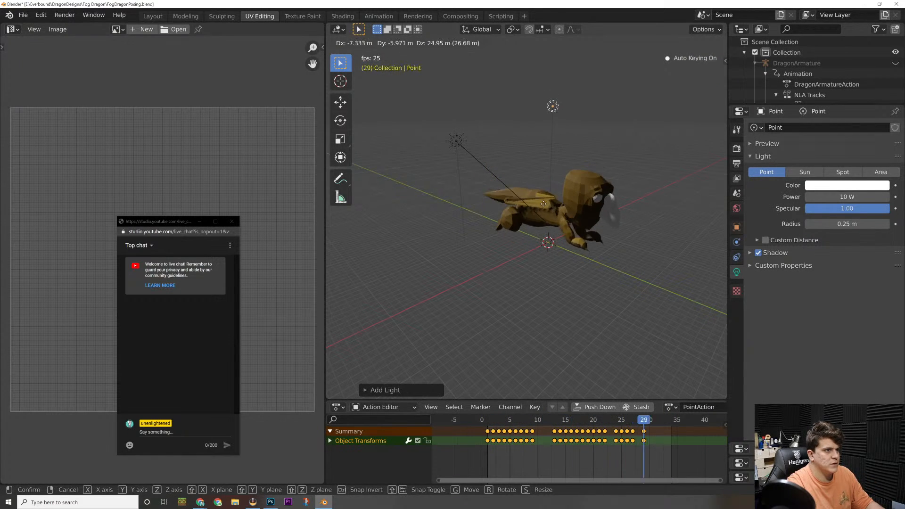
left_click(662, 229)
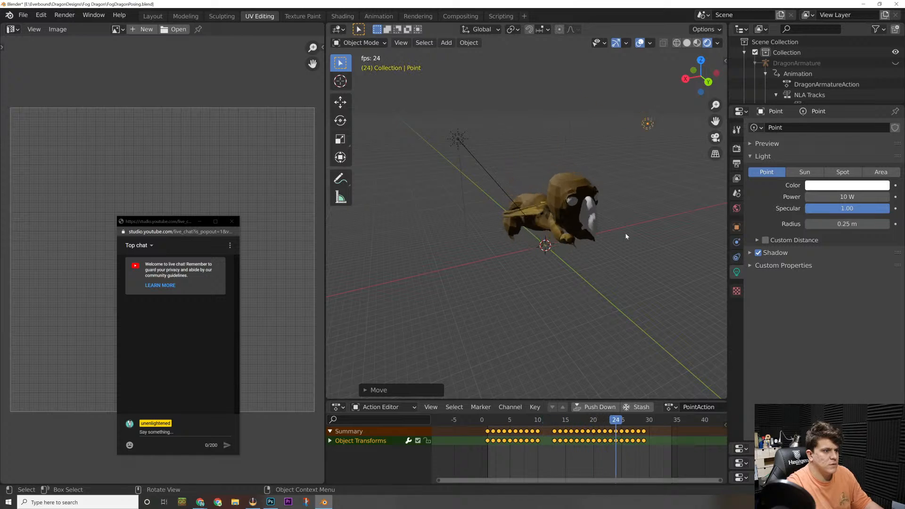
key("ctrl+z")
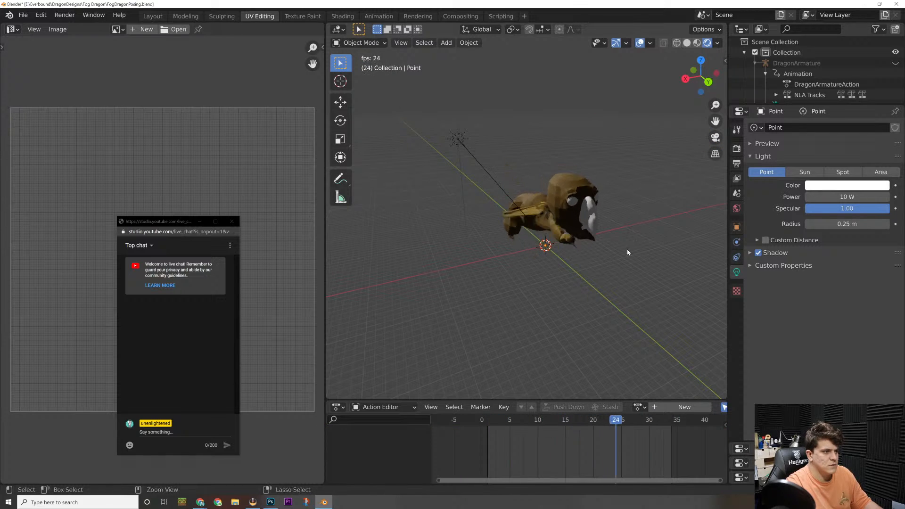
key("ctrl+z")
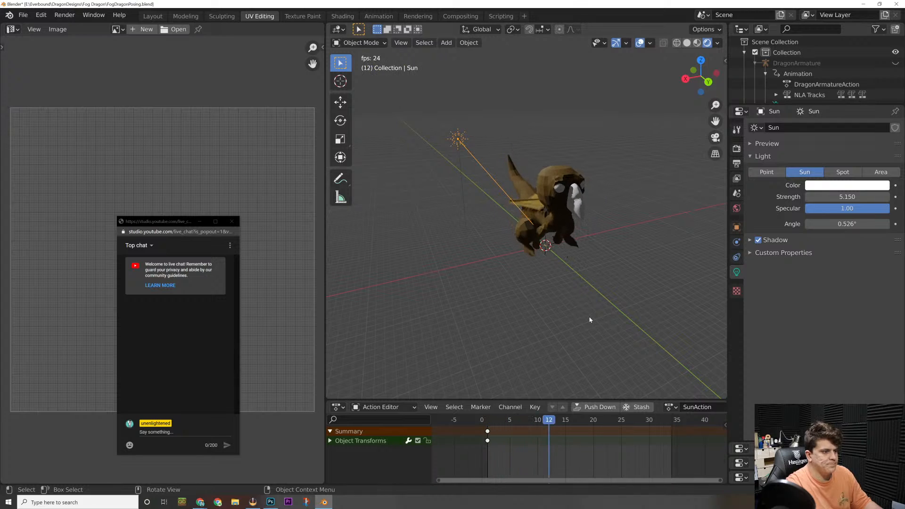
Step: Stop the animation playback and return to frame 1, viewing the dragon from the side
key("space")
left_click_drag(510, 421, 488, 427)
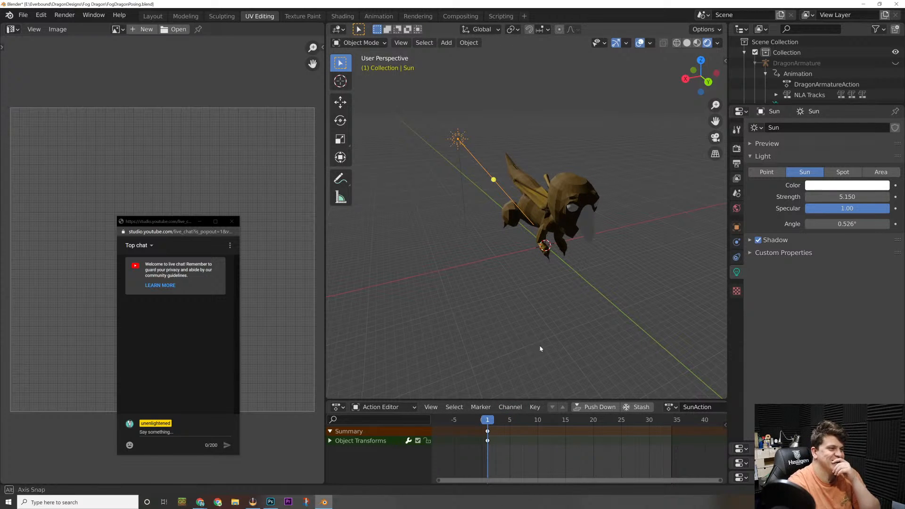
middle_click_drag(631, 335, 591, 351)
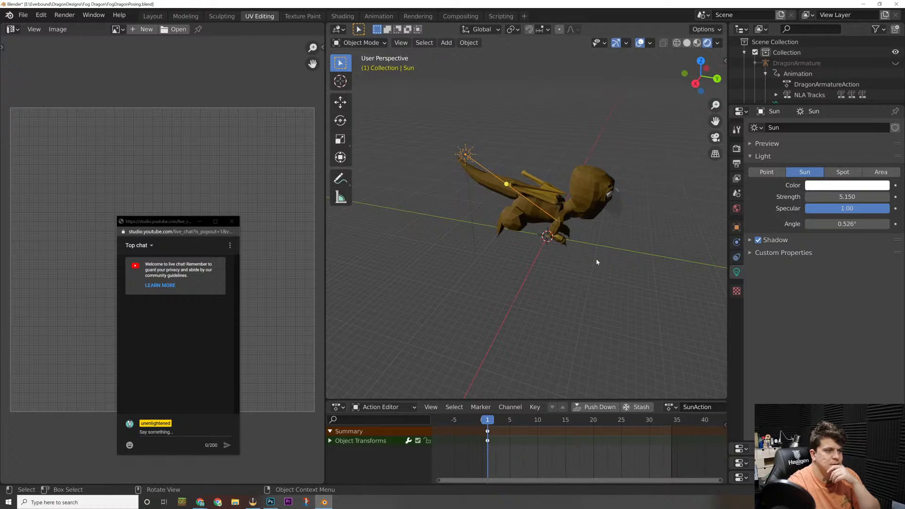
scroll(596, 262, "up", 1)
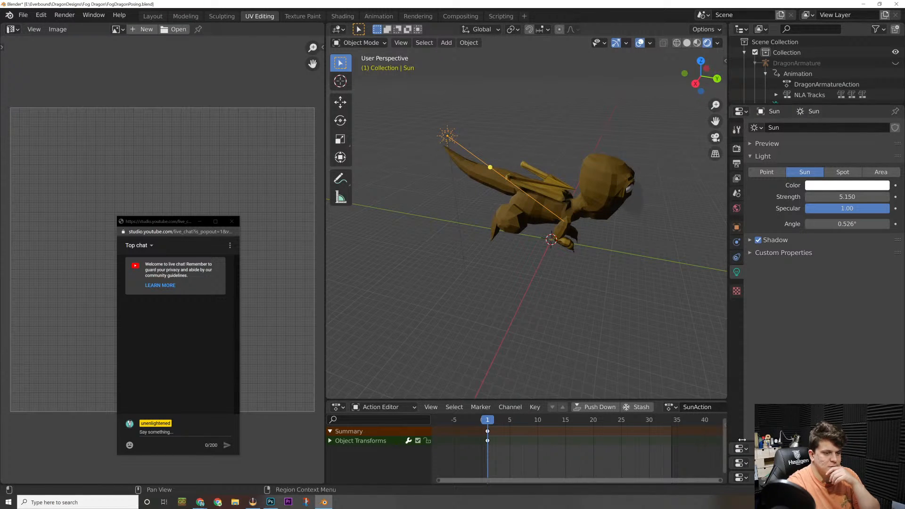
Step: Try to collapse the small extra editor areas beneath the main Properties editor
left_click_drag(744, 441, 774, 401)
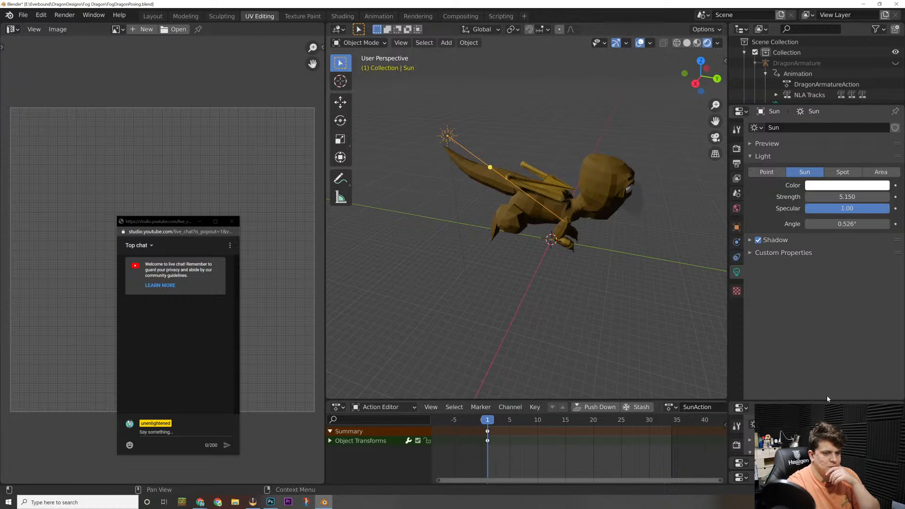
mouse_move(902, 401)
left_mouse_down()
mouse_move(902, 430)
mouse_move(903, 401)
mouse_move(888, 420)
mouse_move(888, 411)
left_mouse_up()
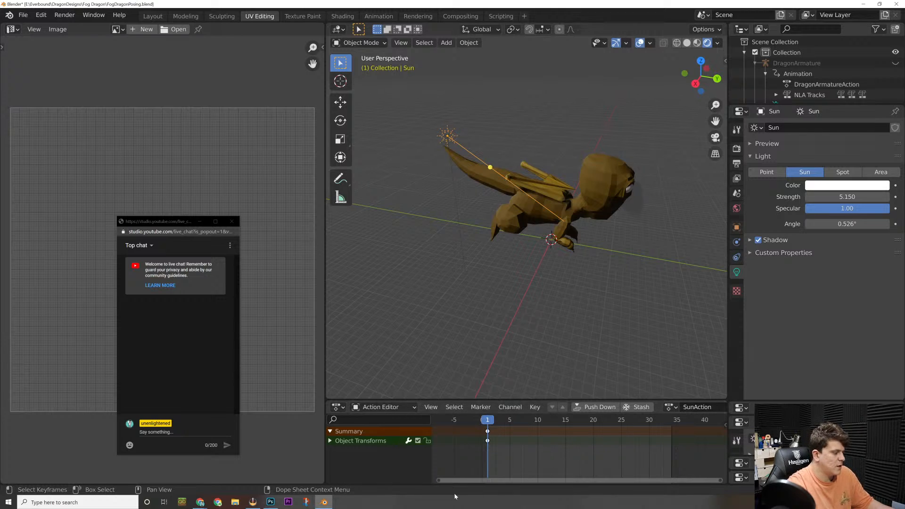
Step: Switch to the Chrome browser and search Google in a new tab for "blender collapse window"
key("alt+Tab")
key("alt+Tab")
key("alt+Tab")
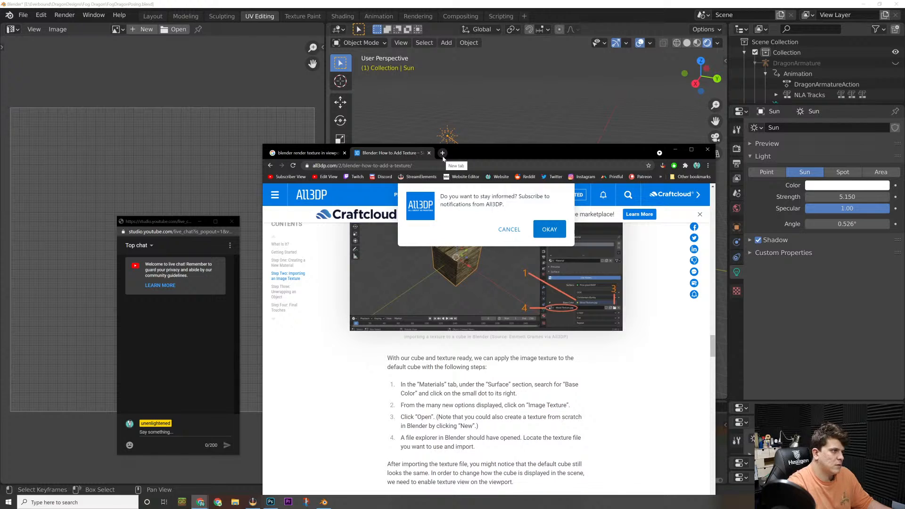
left_click(441, 158)
type("ble")
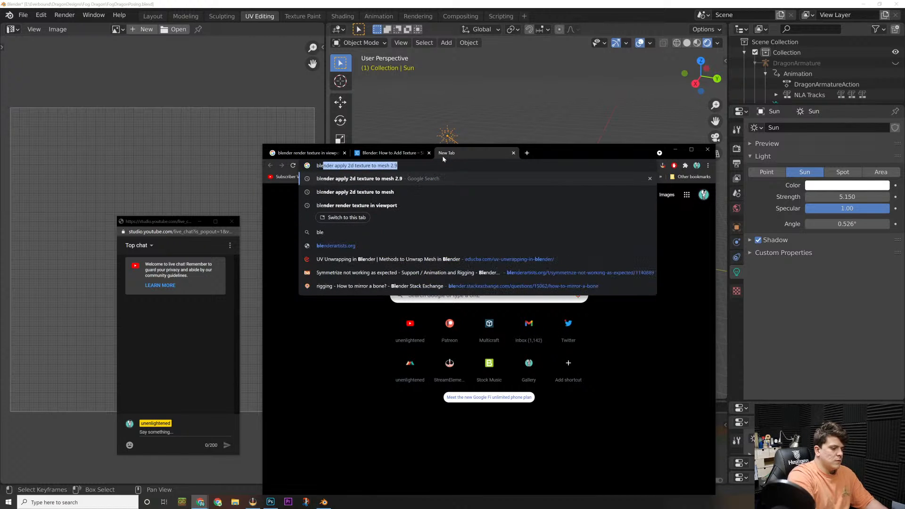
type("nder collaps")
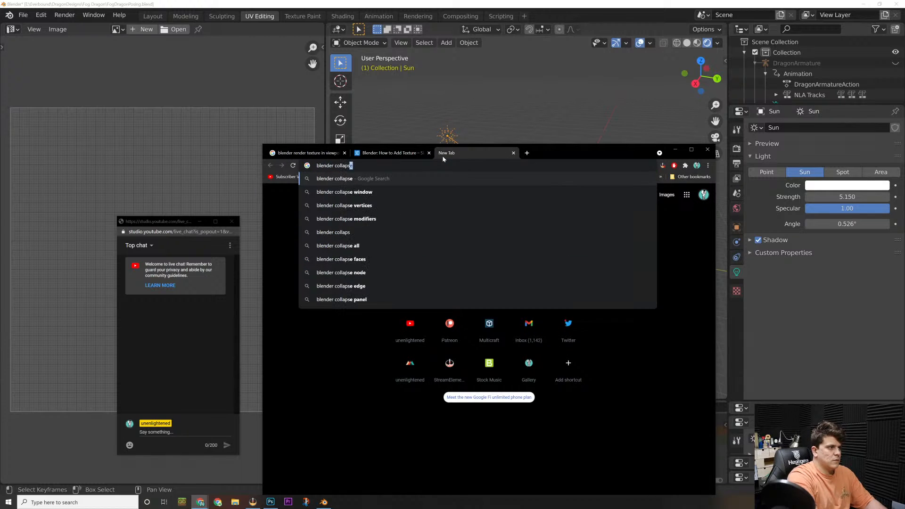
type("e window")
key("Return")
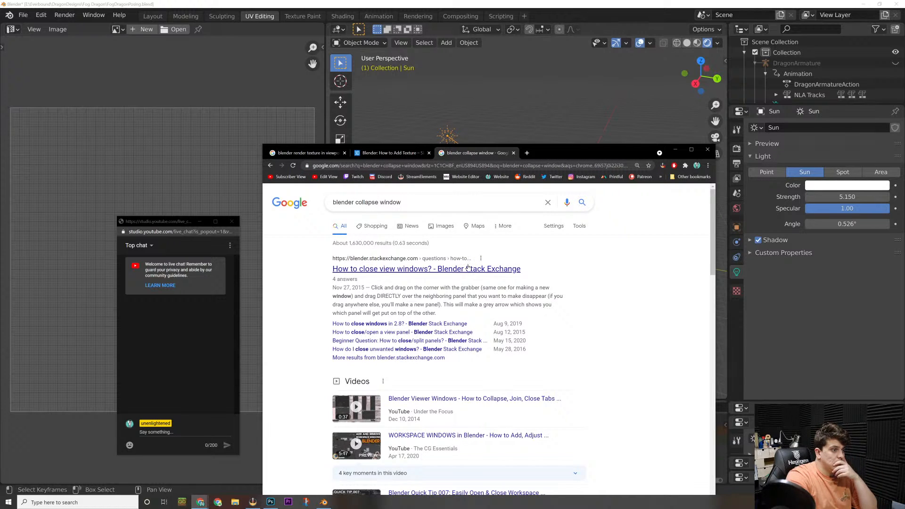
Step: Open the Stack Exchange question "How to close view windows?" and read its accepted answer on joining areas
left_click(467, 269)
scroll(488, 330, "down", 3)
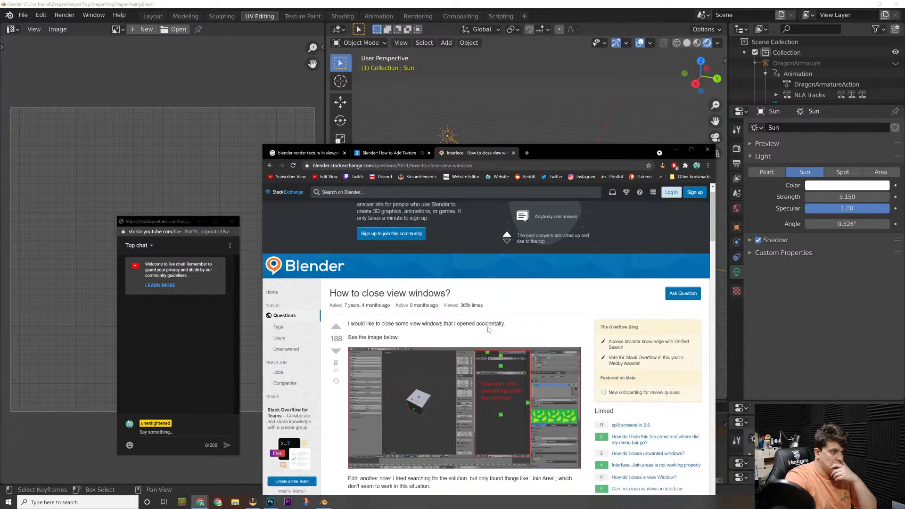
scroll(487, 330, "down", 2)
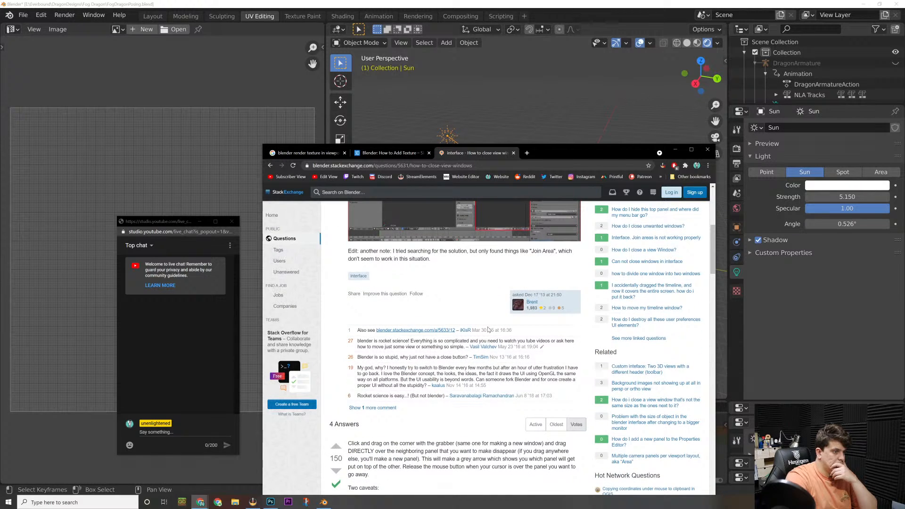
scroll(487, 329, "down", 3)
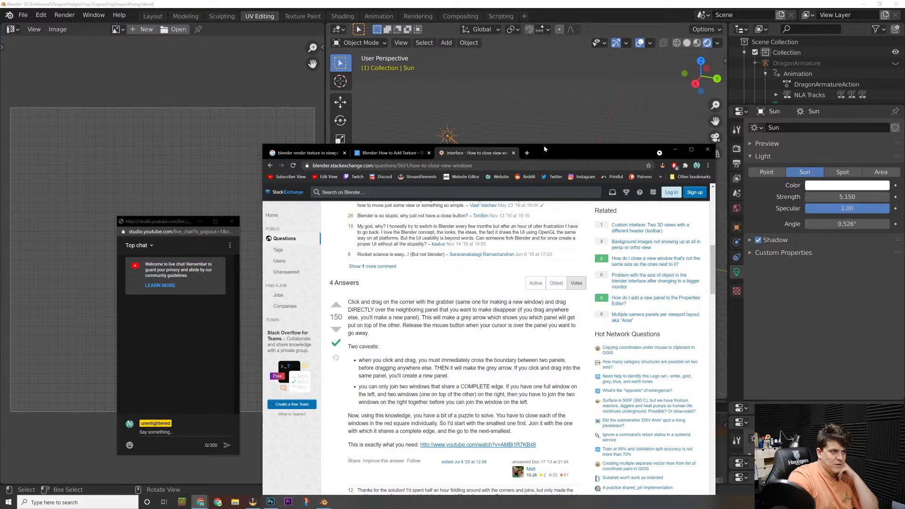
Step: Move the browser and live chat windows aside and reread the accepted answer on joining areas
left_click_drag(543, 149, 428, 74)
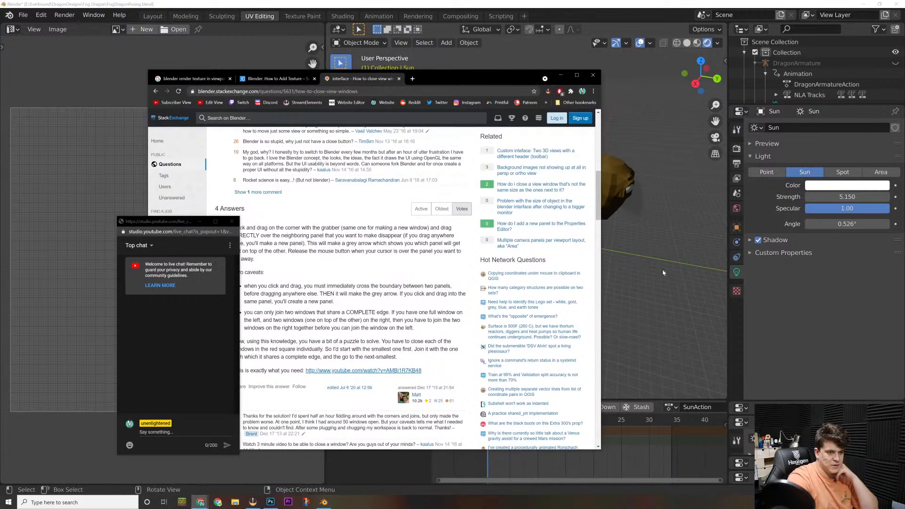
left_click(728, 413)
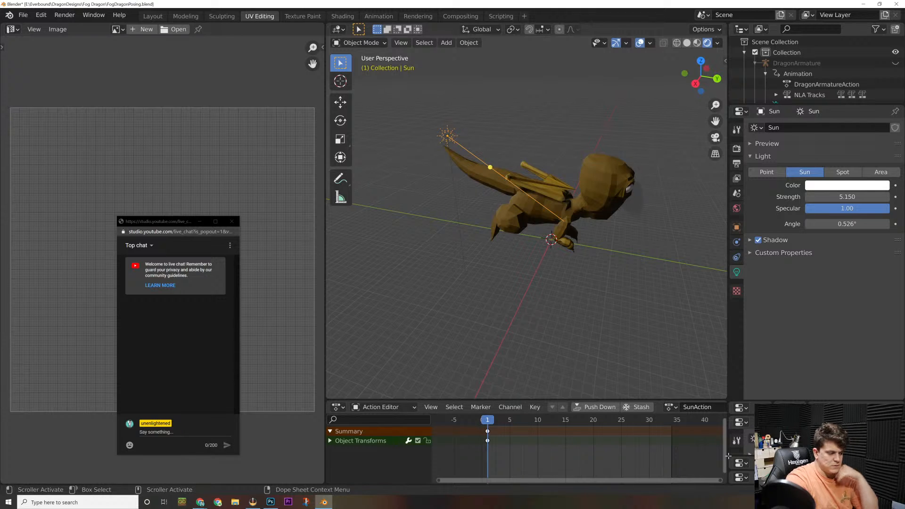
key("alt+Tab")
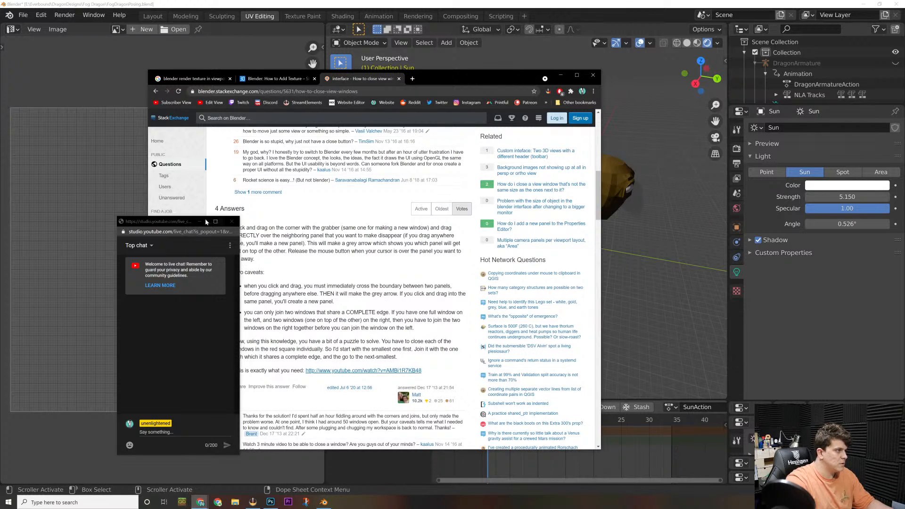
left_click(147, 239)
left_click_drag(162, 225, 67, 236)
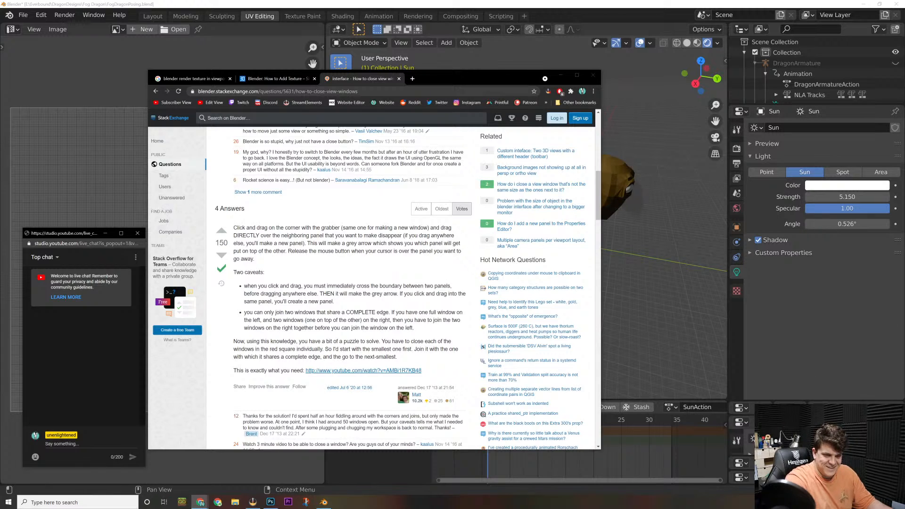
Step: Switch back to Blender and join the small extra editor areas beneath the Properties editor into their neighbouring areas
key("alt+Tab")
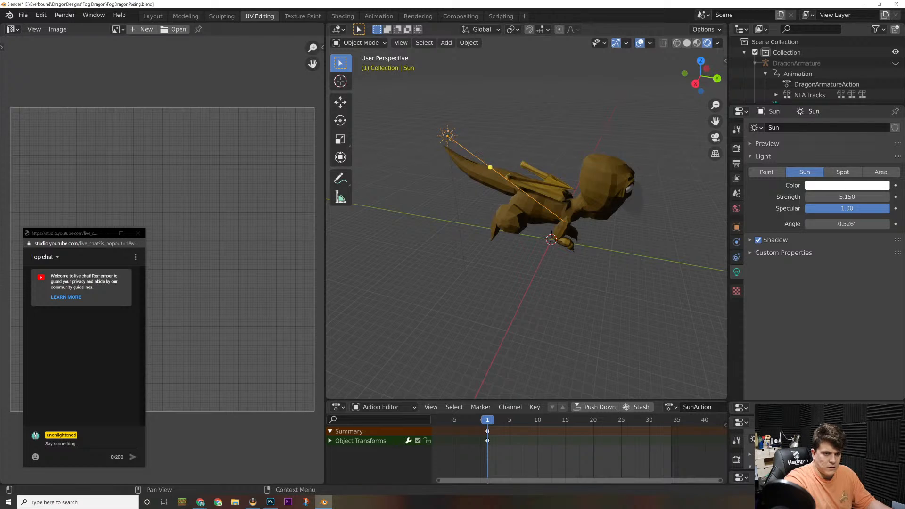
scroll(736, 443, "down", 2)
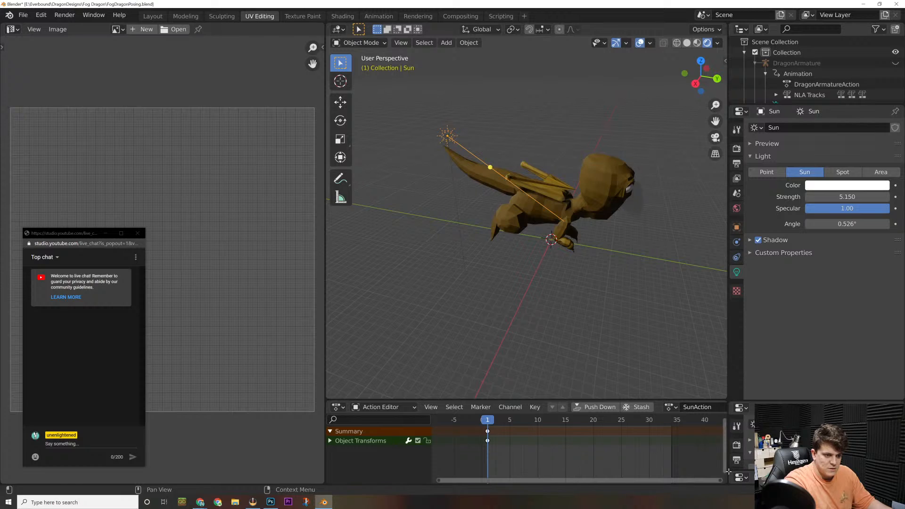
left_click_drag(729, 468, 730, 477)
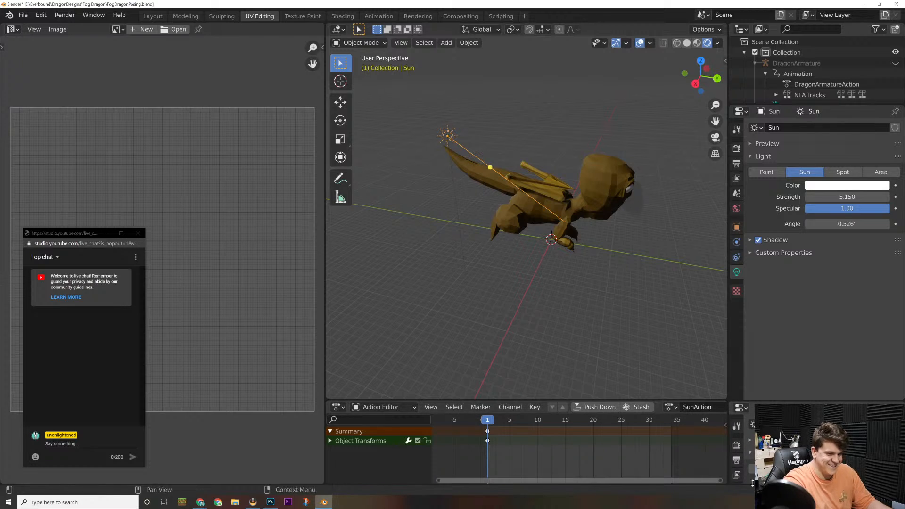
left_click_drag(726, 483, 749, 472)
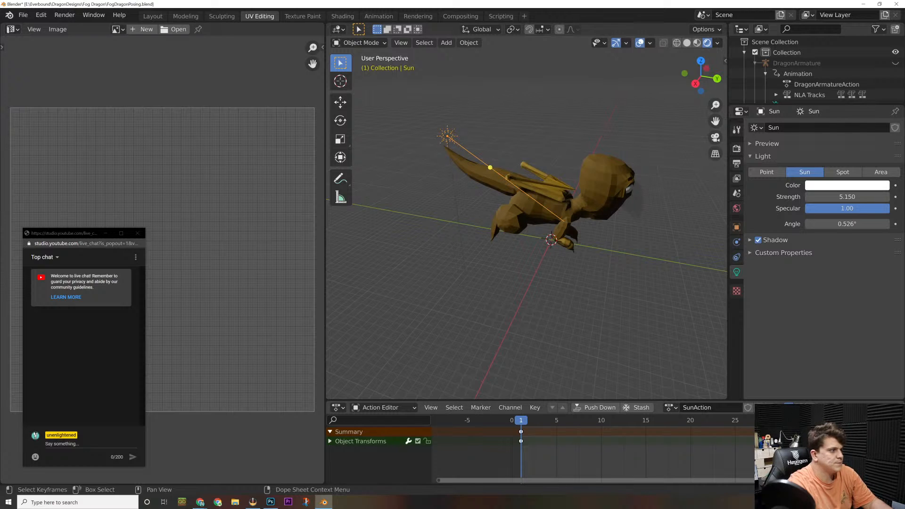
Step: Unhide the DragonArmature, set its skeleton to Rest Position, and hide it again in Object Mode
middle_click_drag(469, 323, 510, 286)
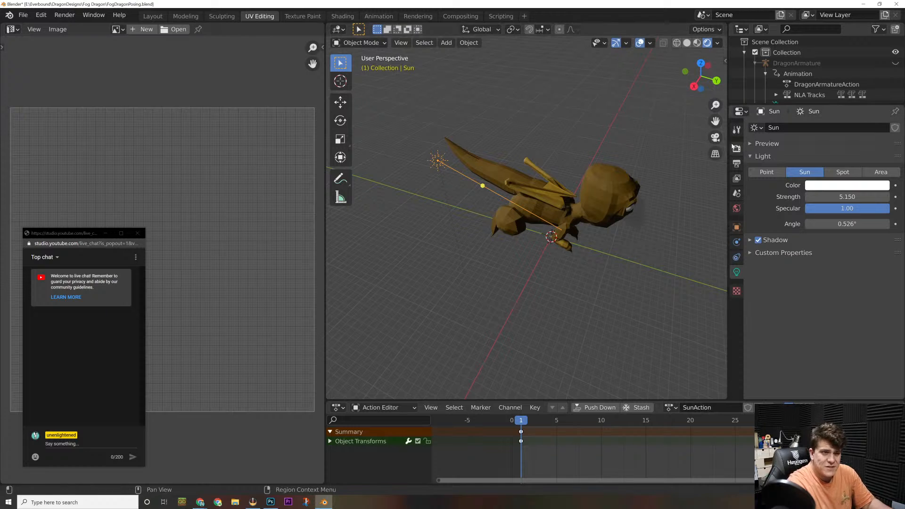
middle_click_drag(674, 222, 633, 215)
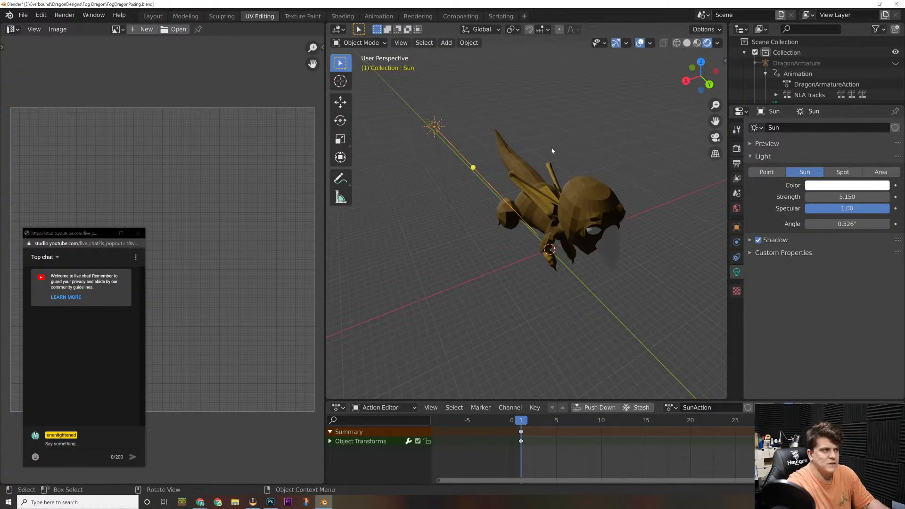
left_click(799, 63)
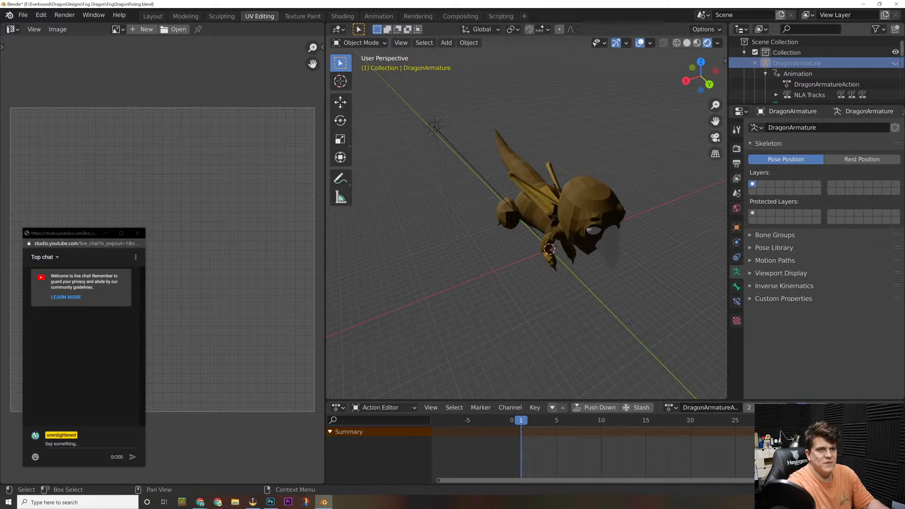
left_click(524, 181)
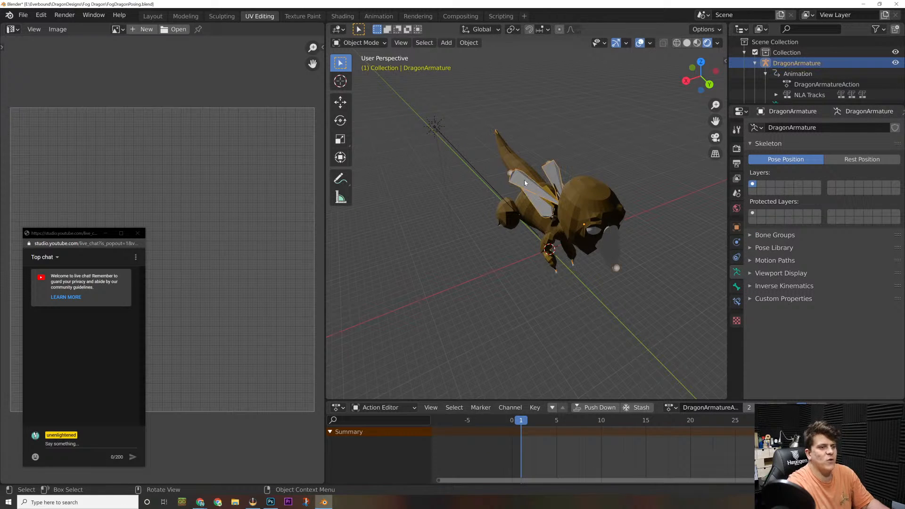
left_click(379, 45)
left_click(363, 75)
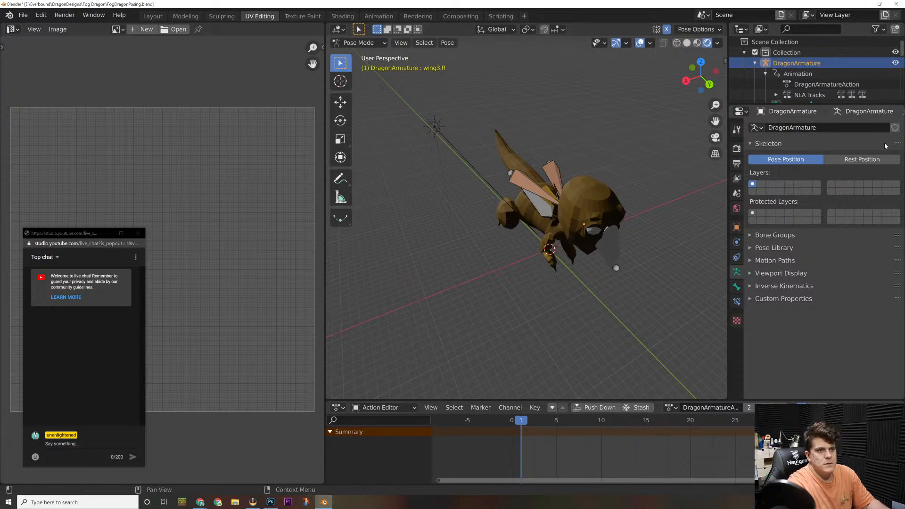
left_click(862, 159)
left_click(347, 43)
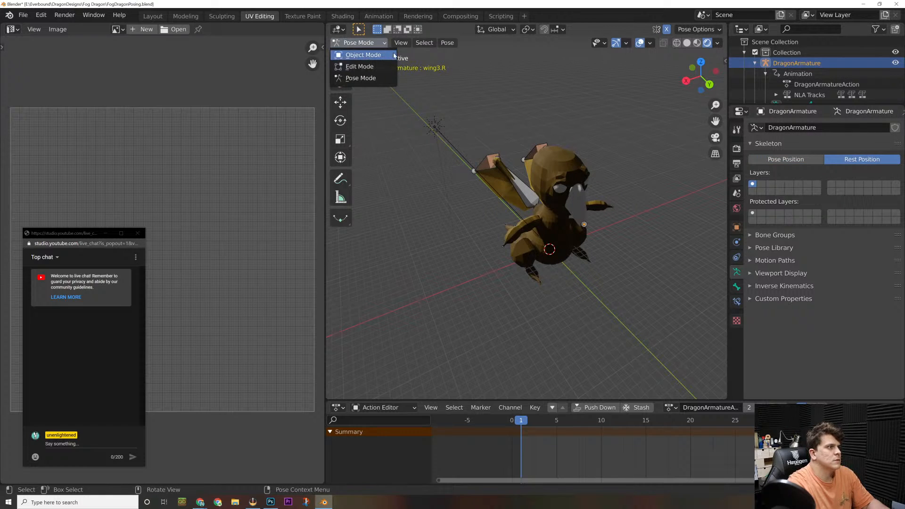
left_click(362, 54)
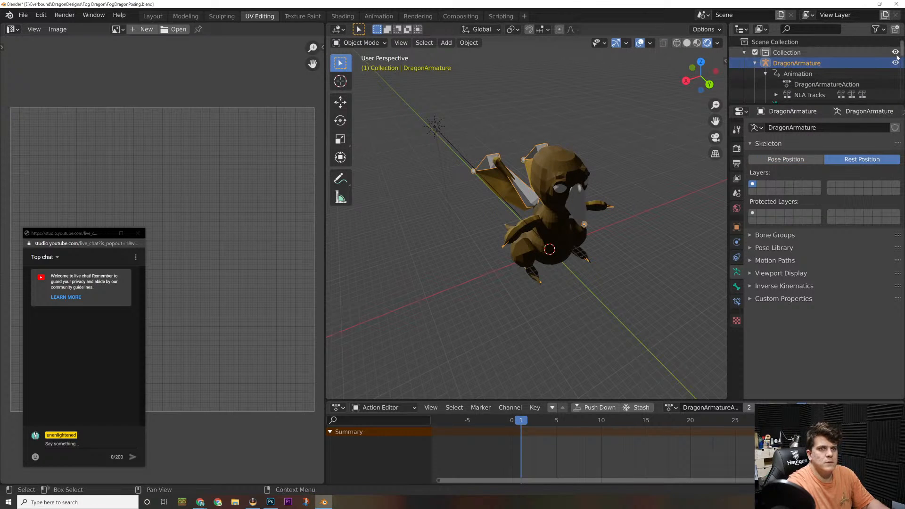
key("h")
scroll(625, 206, "up", 2)
middle_click_drag(624, 203, 733, 154)
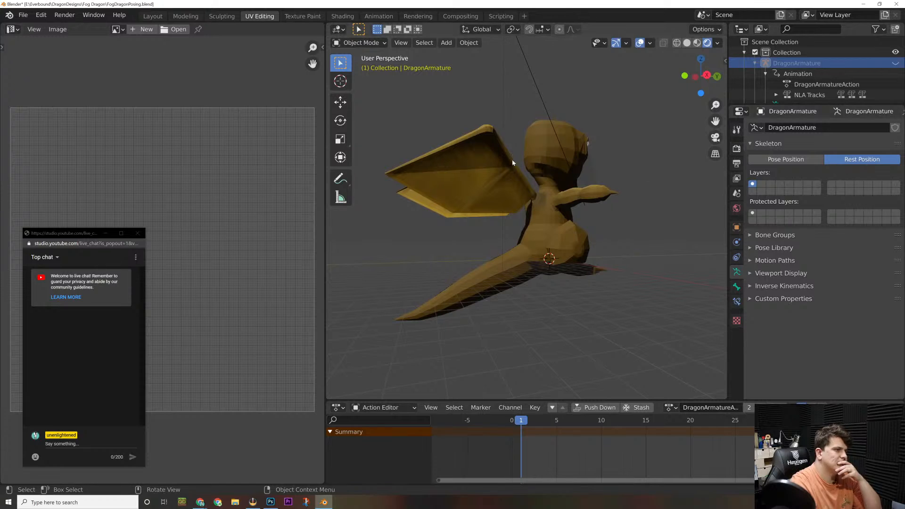
left_click(465, 160)
middle_click_drag(462, 155, 403, 159)
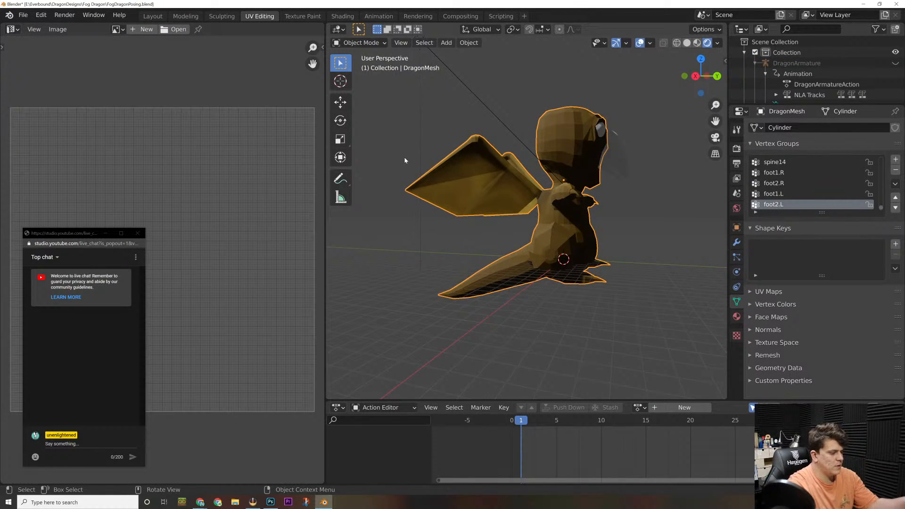
key("F3")
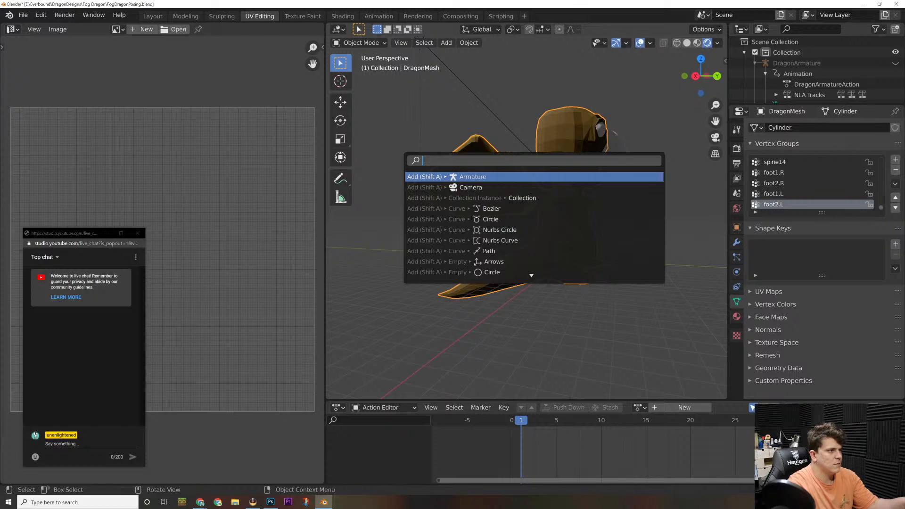
key("Escape")
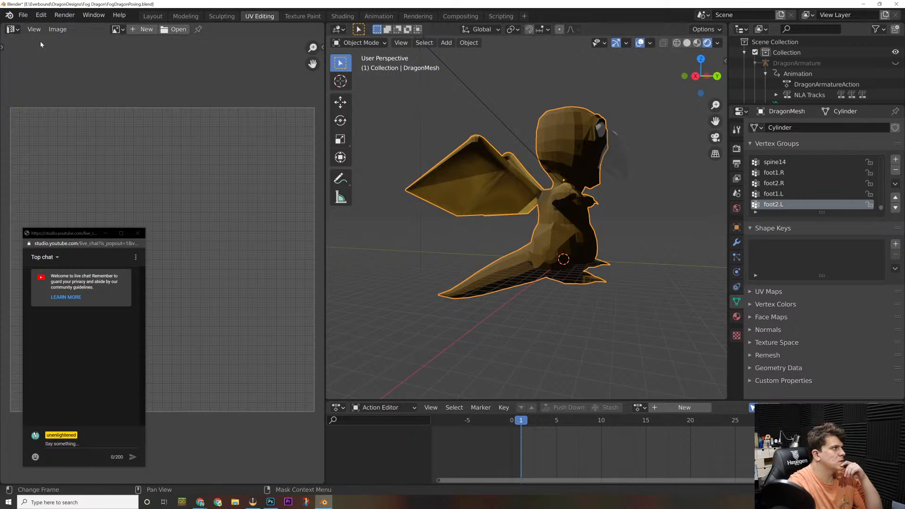
left_click(69, 18)
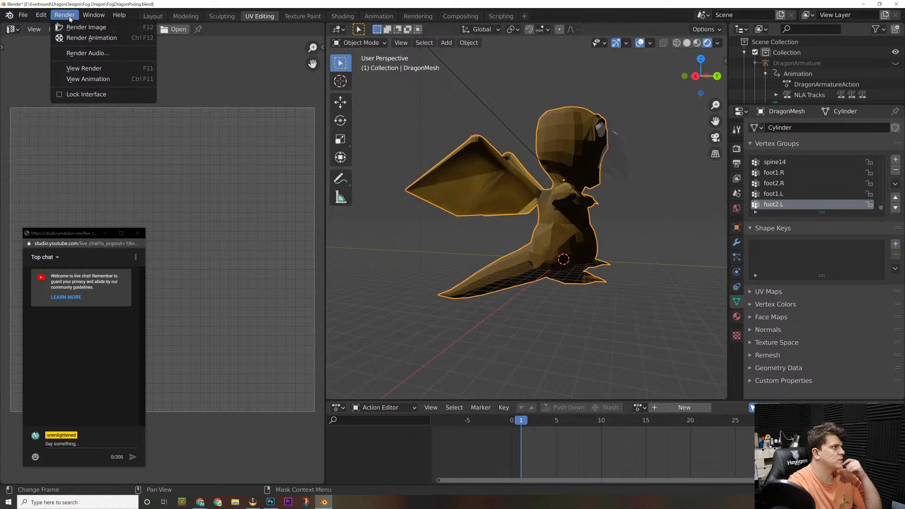
left_click(69, 18)
Step: Add a camera to the scene in the 3D viewport
middle_click_drag(490, 160, 448, 79)
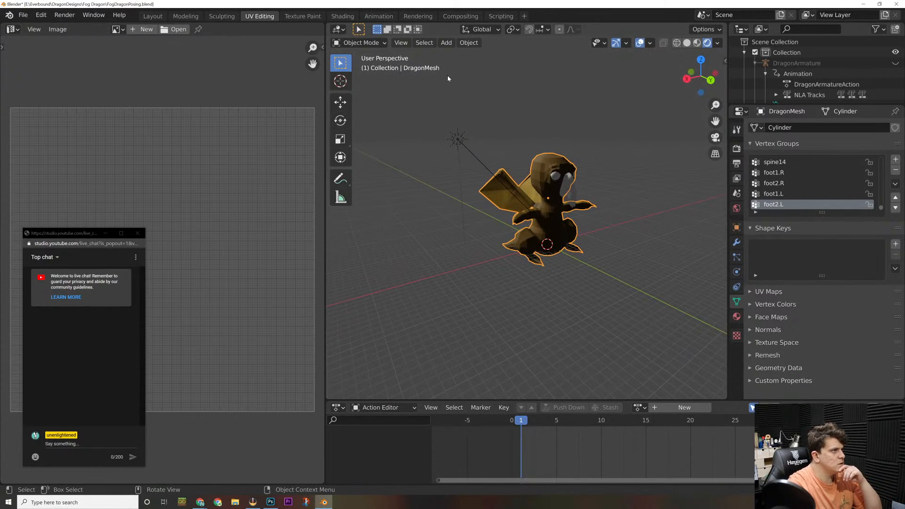
left_click(446, 42)
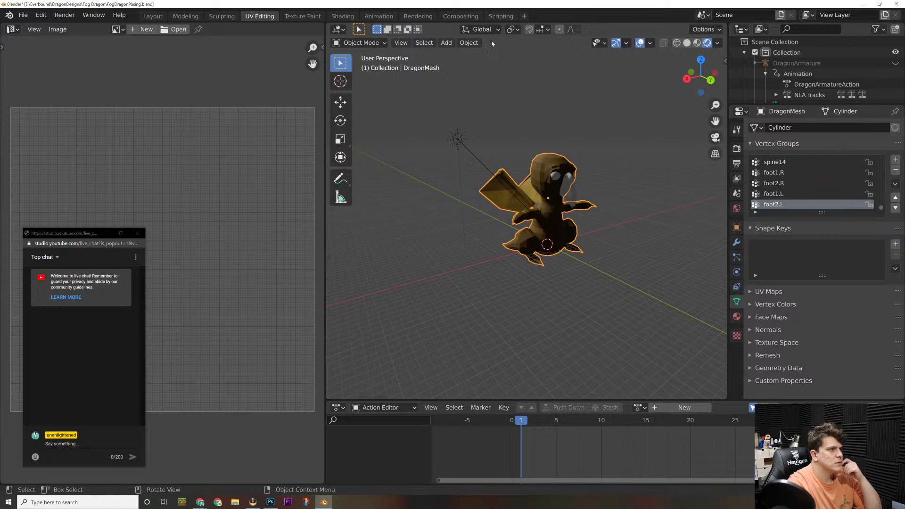
left_click(467, 43)
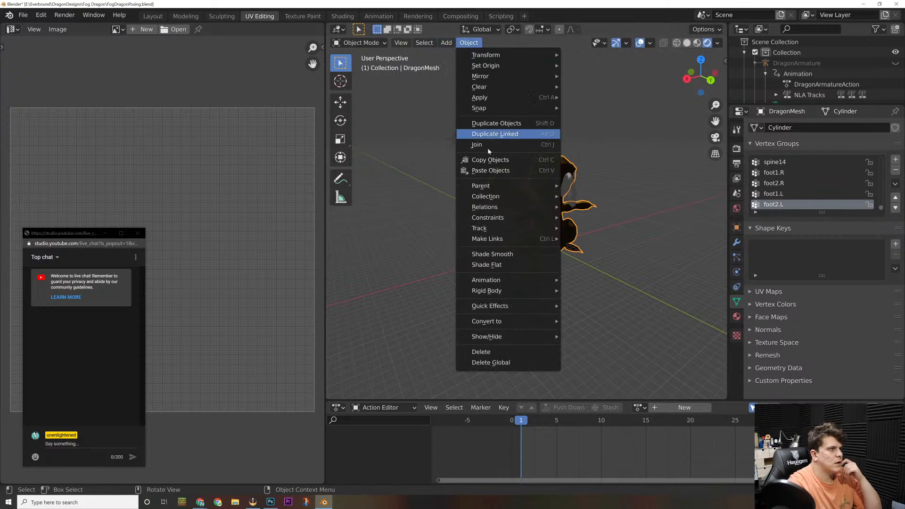
left_click(446, 42)
left_click(457, 215)
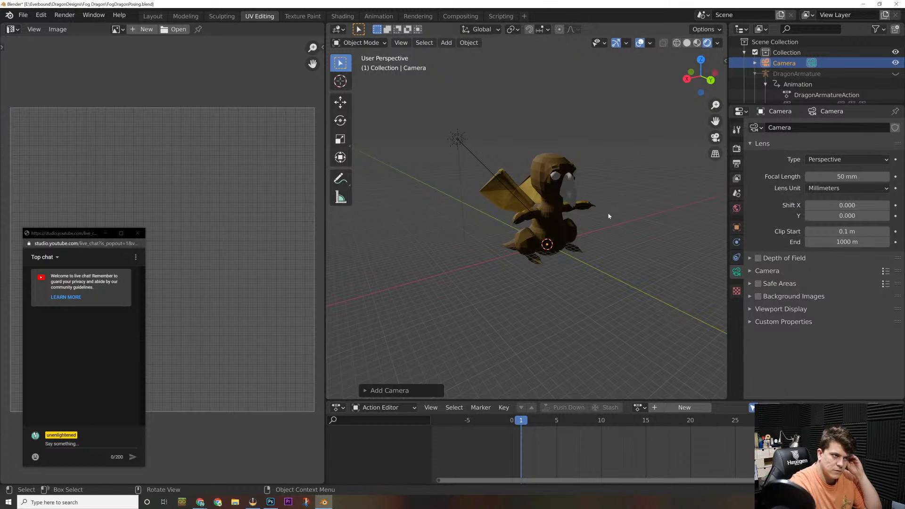
Step: Move the new camera about 26 m along the global X axis, out to the dragon's side, and adjust its position
key("g")
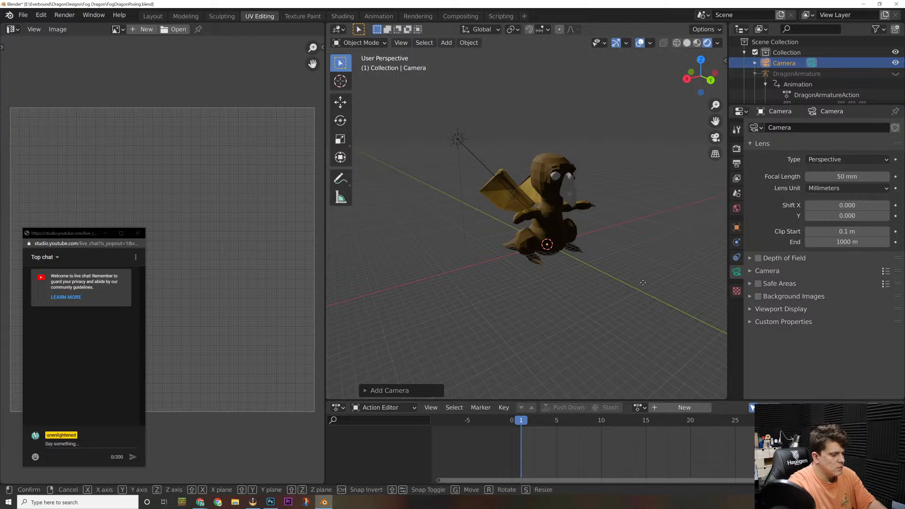
key("x")
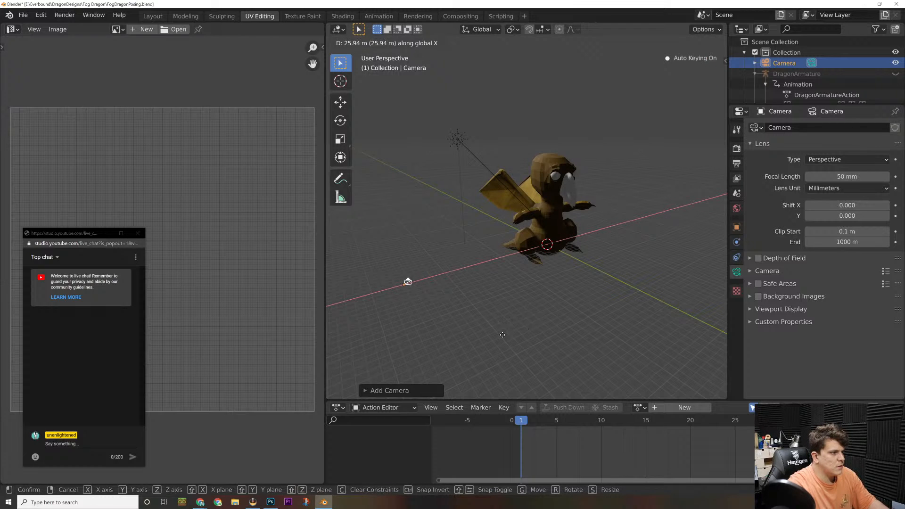
left_click(502, 334)
key("g")
left_click(500, 275)
Step: Rotate the camera about 53° in the top orthographic view so that it points along the X axis at the dragon
middle_click_drag(501, 275, 578, 291)
left_click(703, 70)
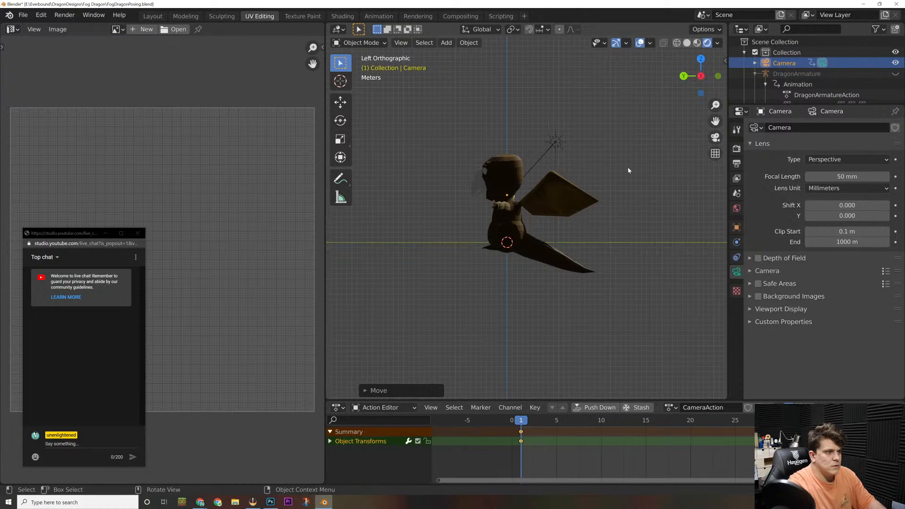
left_click(700, 58)
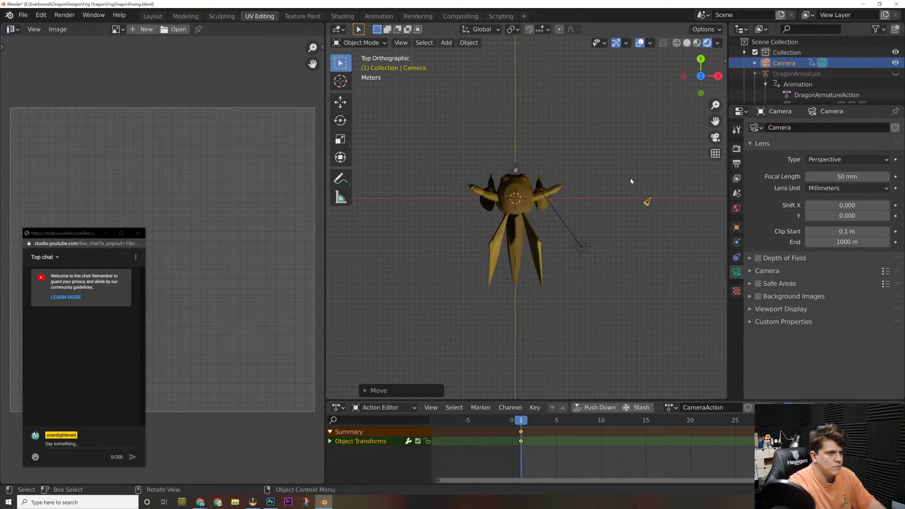
key("r")
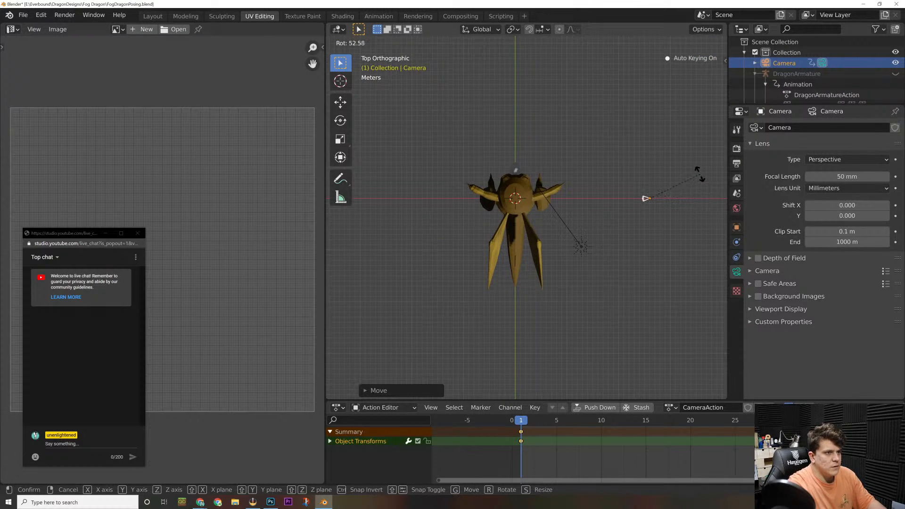
left_click(700, 176)
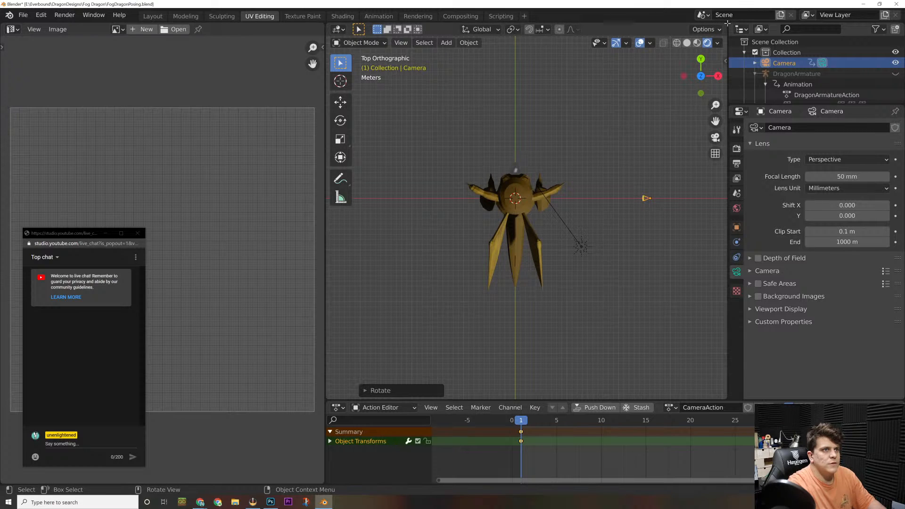
Step: Change the empty UV editor area into a 3D Viewport looking through the camera, keeping the top view beside it
left_click_drag(727, 23, 565, 59)
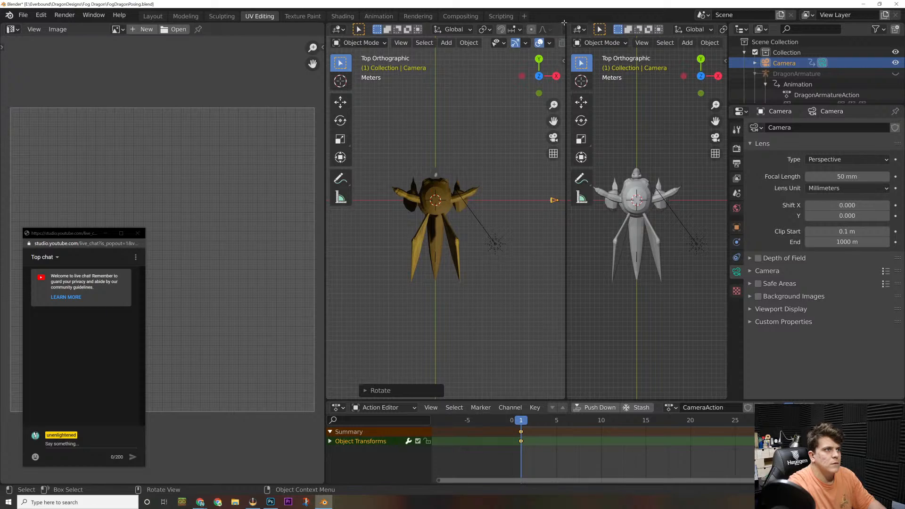
left_click_drag(564, 22, 615, 72)
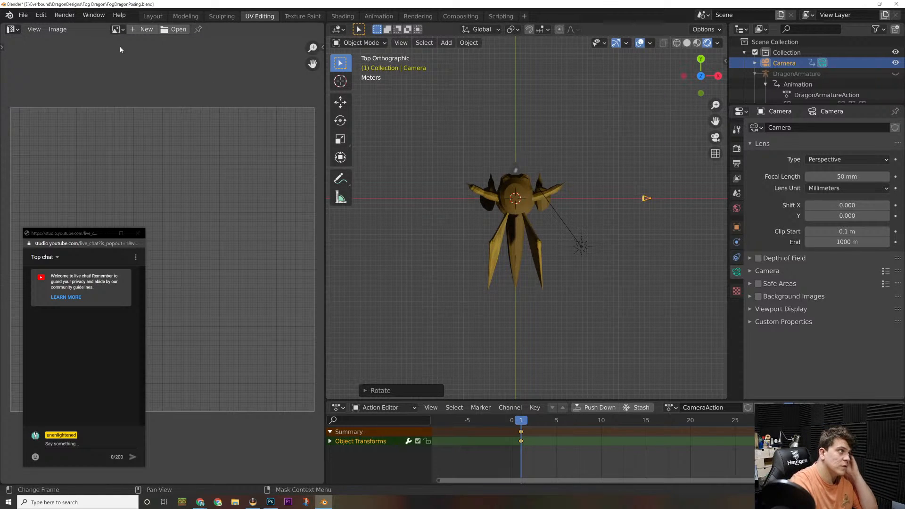
left_click(13, 29)
left_click(40, 68)
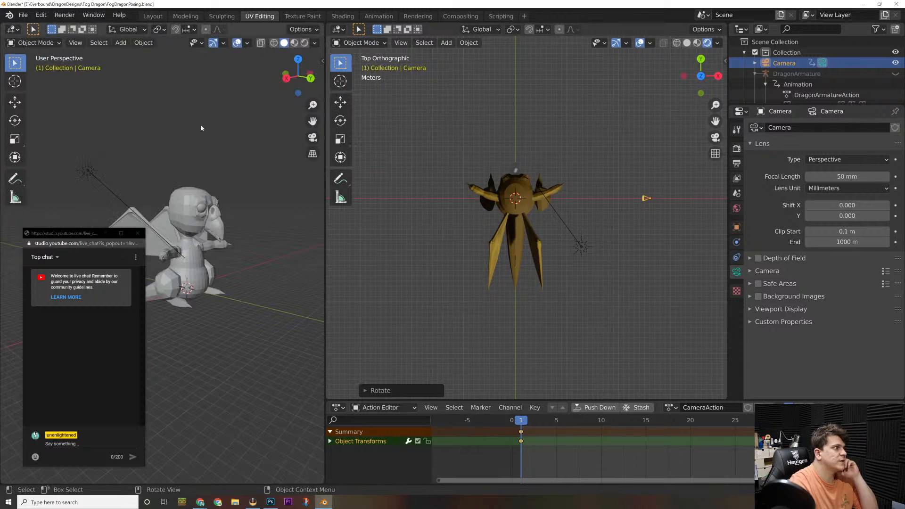
left_click(312, 137)
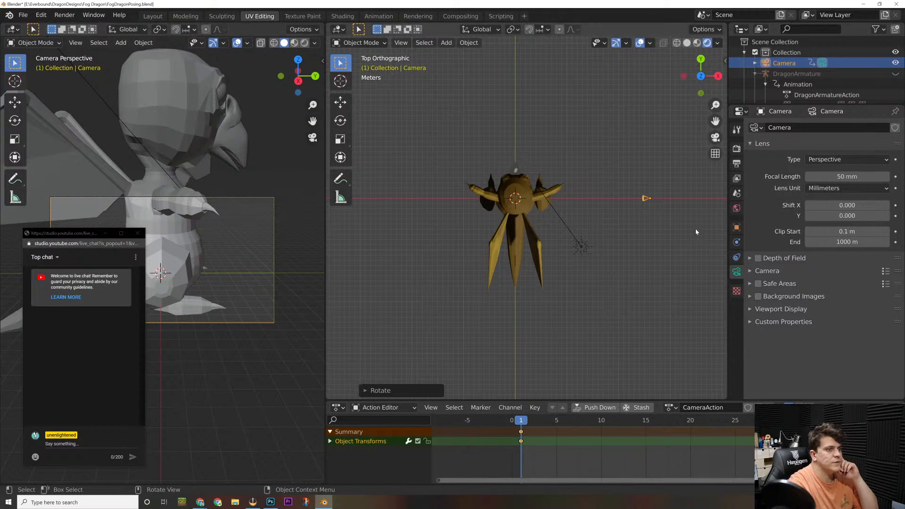
left_click(645, 198)
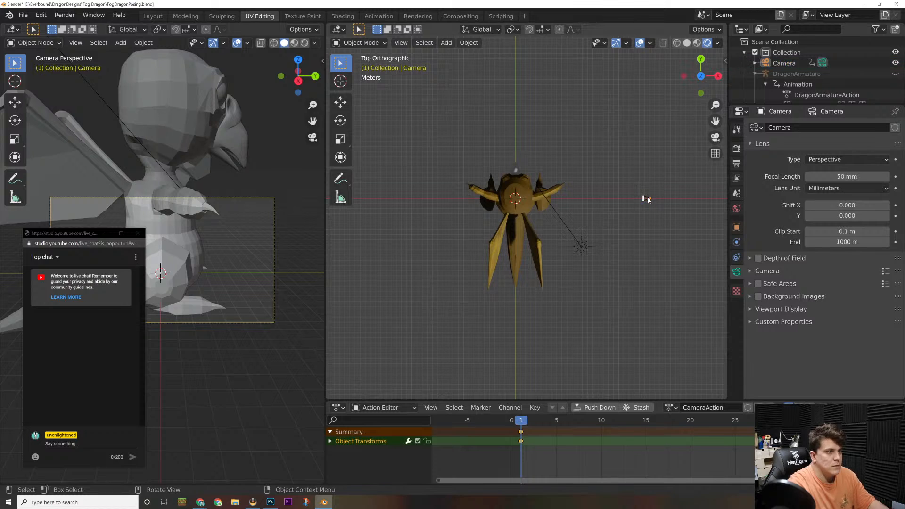
Step: Move the camera farther from the dragon along the global X axis so more of the body fits the camera frame
key("g")
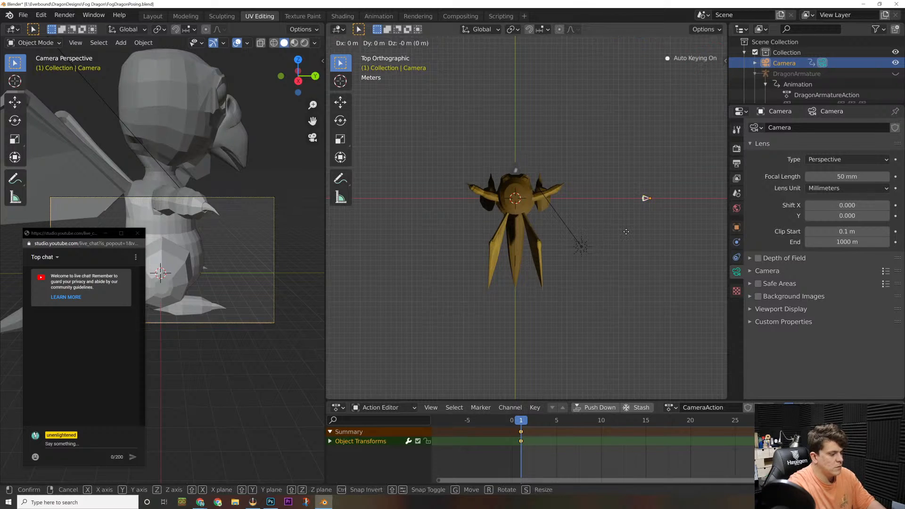
key("x")
left_click(694, 229)
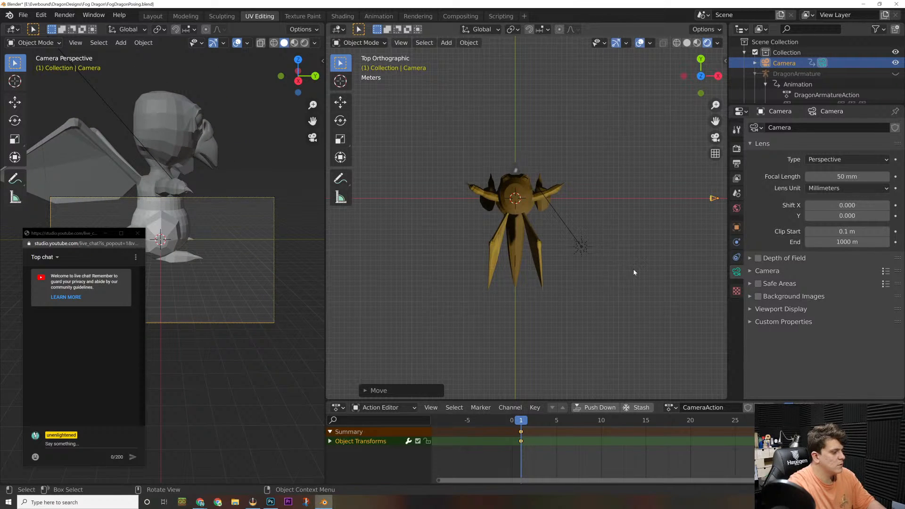
key("r")
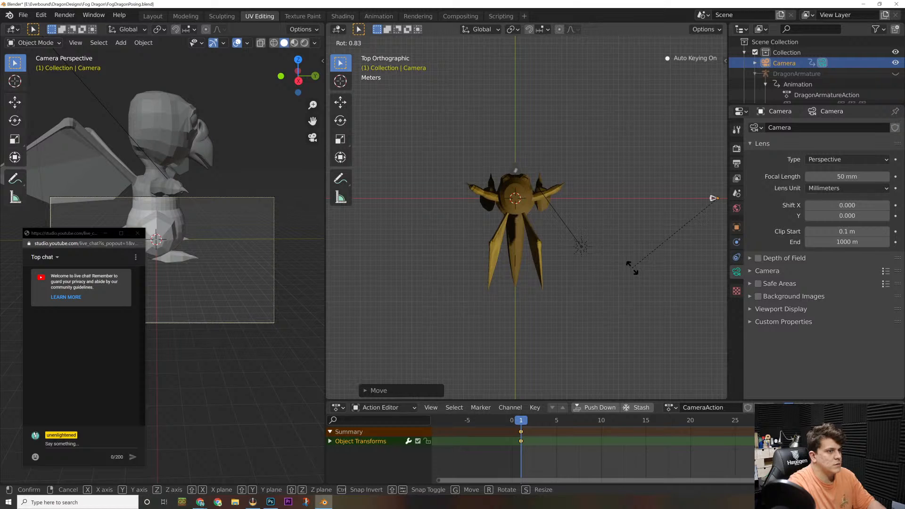
right_click(631, 267)
Step: Tilt the camera about 12.6° around its local X axis to bring the dragon's head into the camera frame
middle_click_drag(647, 254, 643, 194)
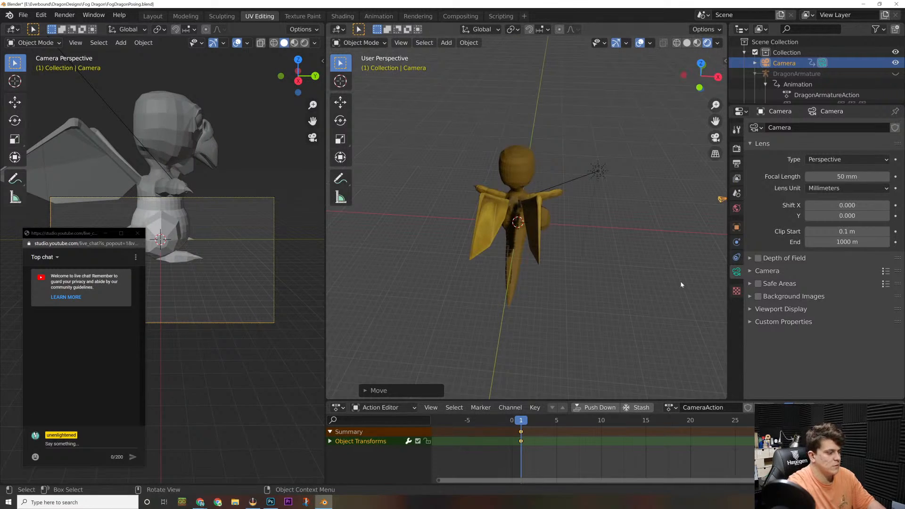
key("r")
key("x")
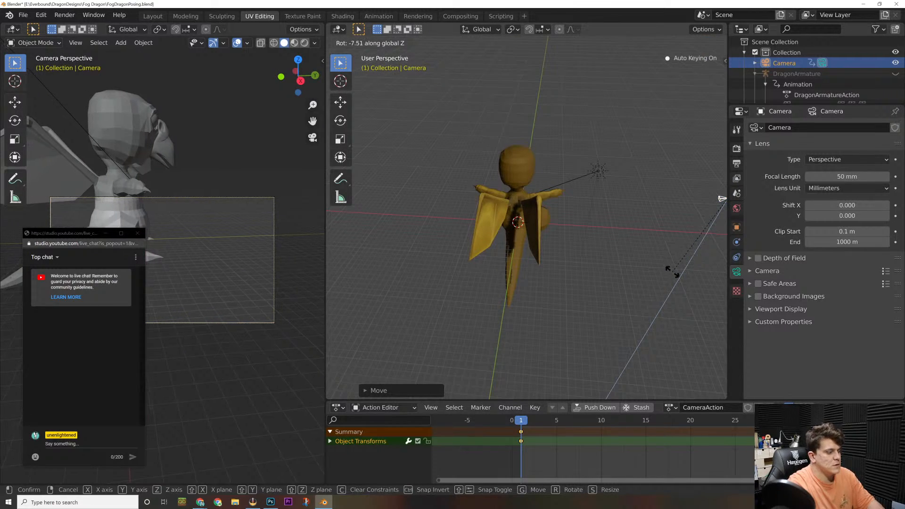
key("x")
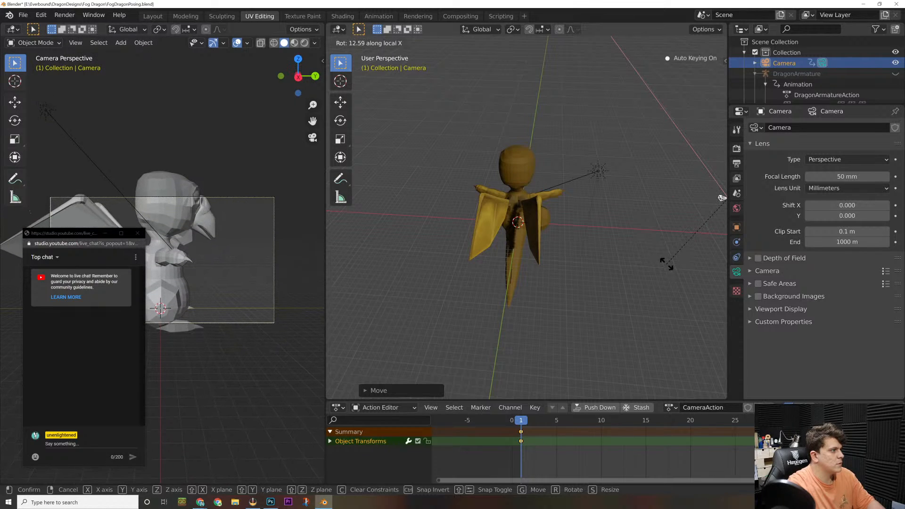
left_click(667, 267)
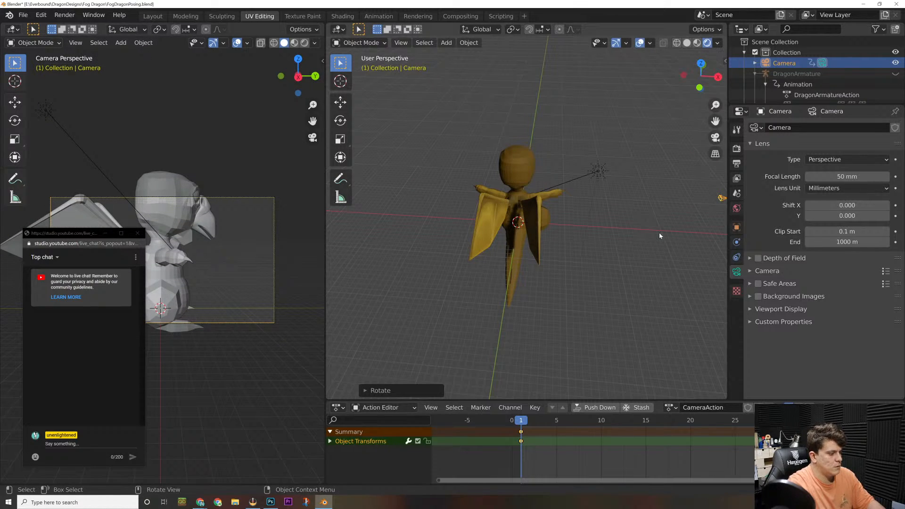
Step: Move the camera farther out along the global X axis and tilt it slightly around its local X axis to fit the dragon vertically
key("g")
key("x")
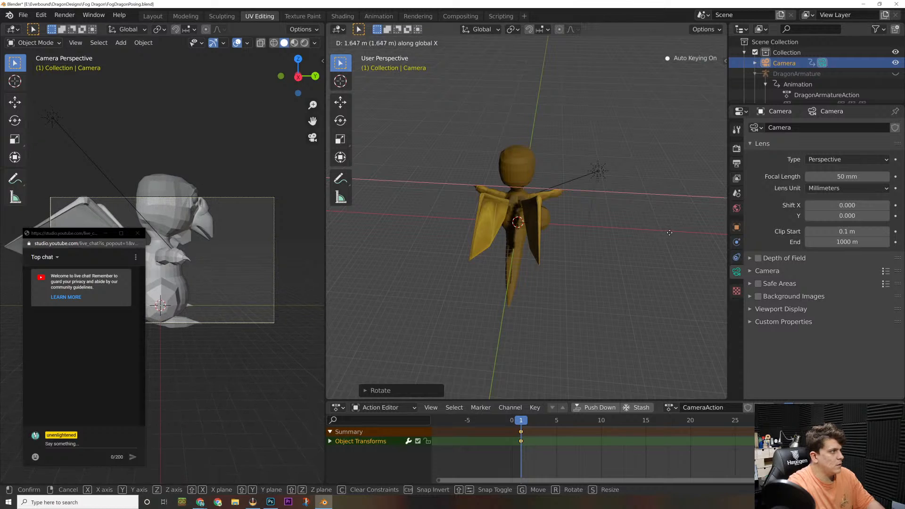
left_click(734, 243)
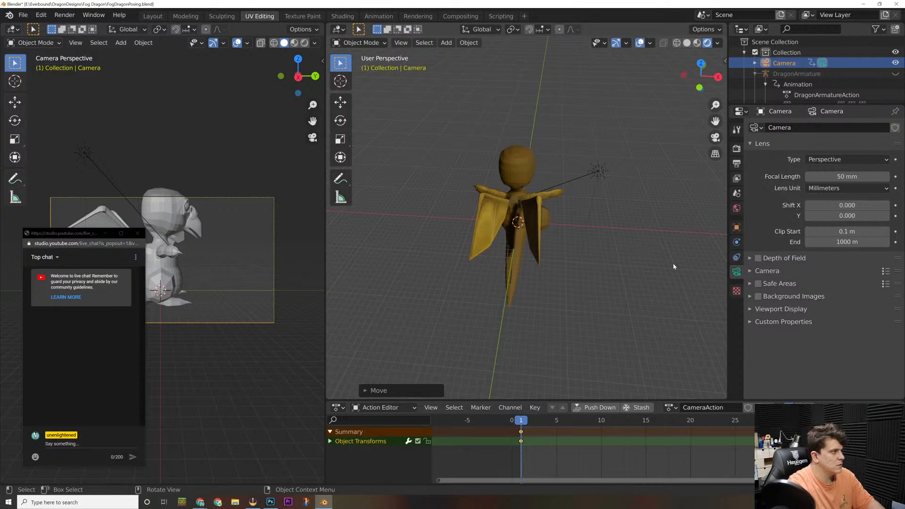
key("r")
key("x")
key("x")
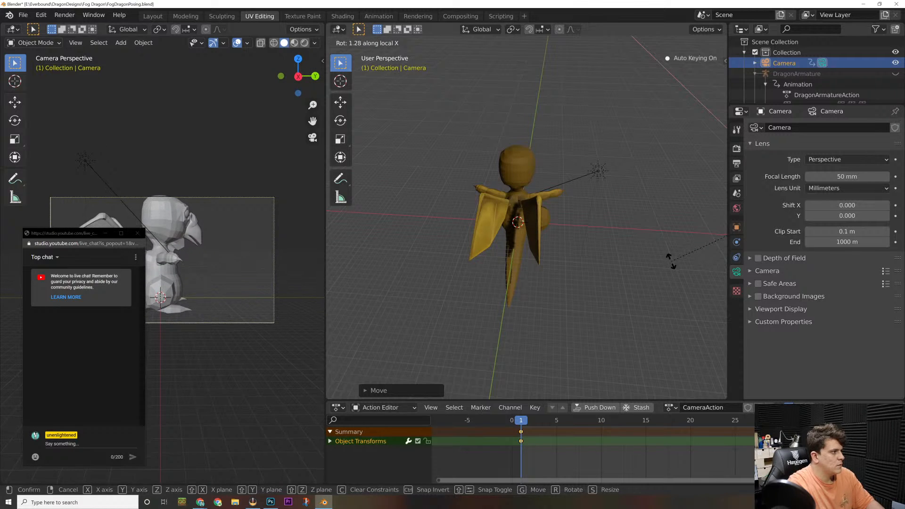
left_click(669, 257)
Step: Rotate the camera slightly around the global Z axis to center the dragon in the frame, and render the current frame
key("r")
key("z")
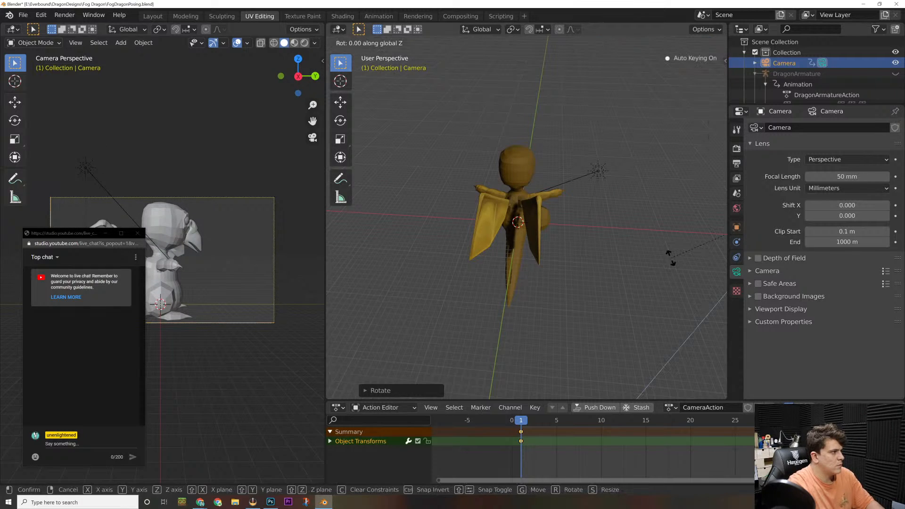
left_click(580, 276)
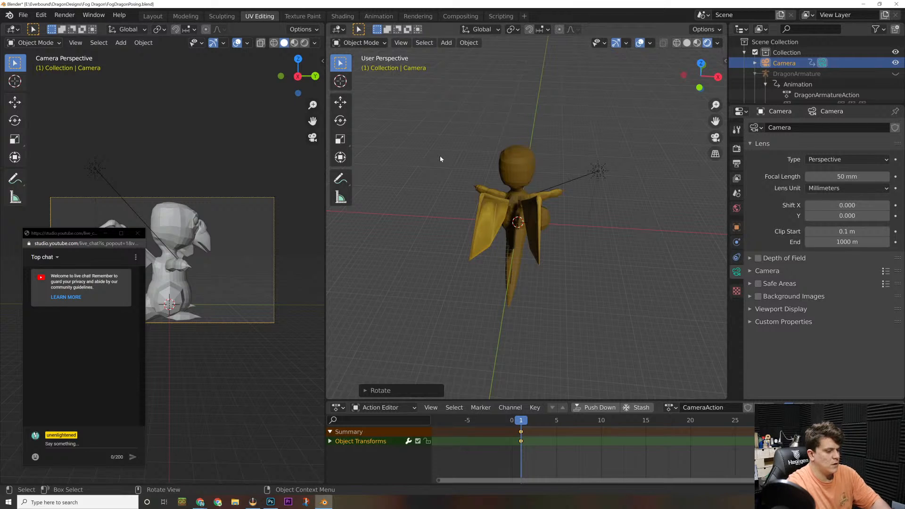
key("F12")
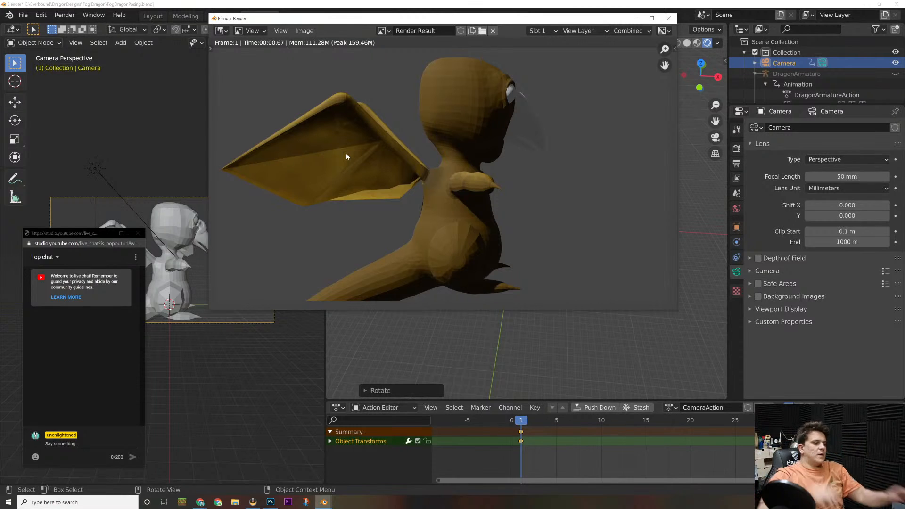
Step: Close the old render and apply smooth shading to the dragon mesh
left_click(668, 18)
right_click(518, 182)
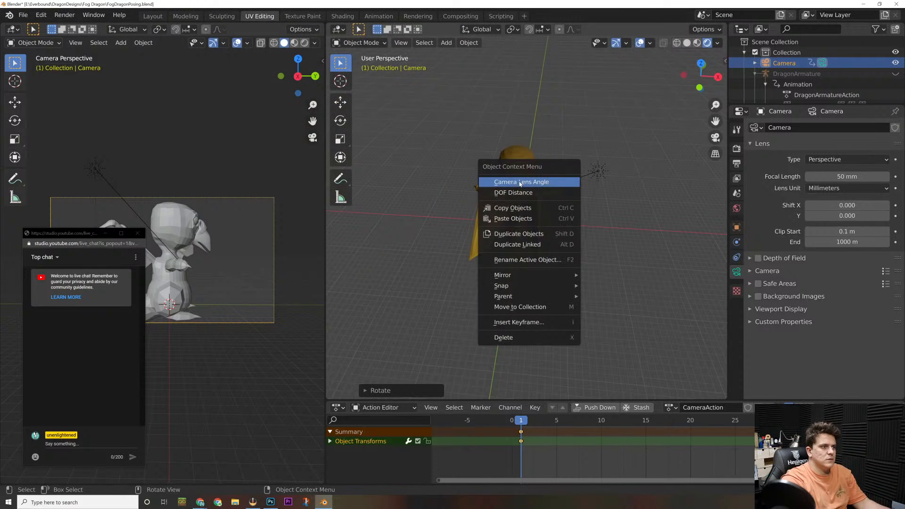
left_click(522, 146)
right_click(521, 160)
left_click(523, 149)
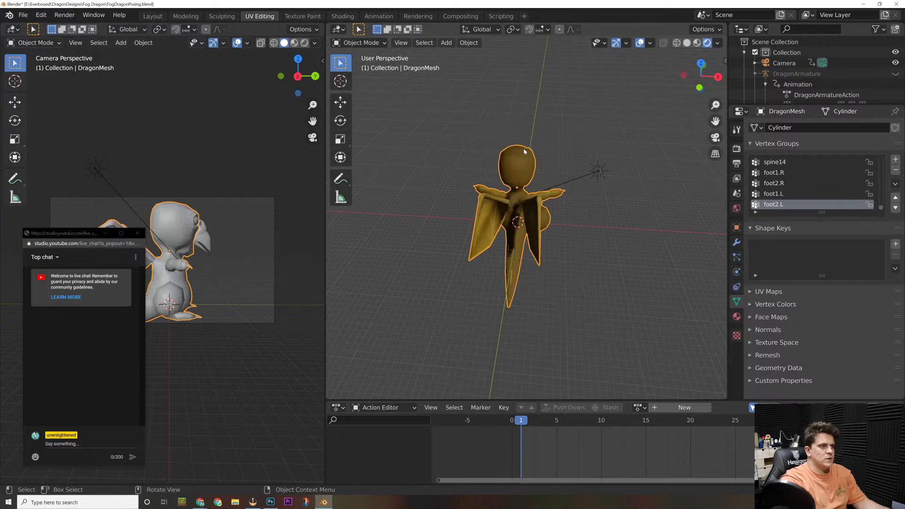
Step: Render the smooth-shaded dragon from the camera, inspect the result, and dismiss the render window
key("F12")
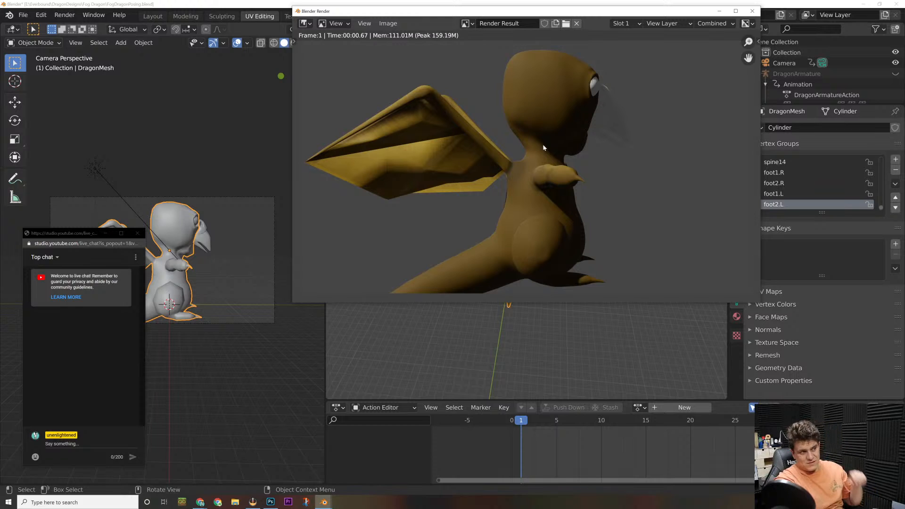
key("F11")
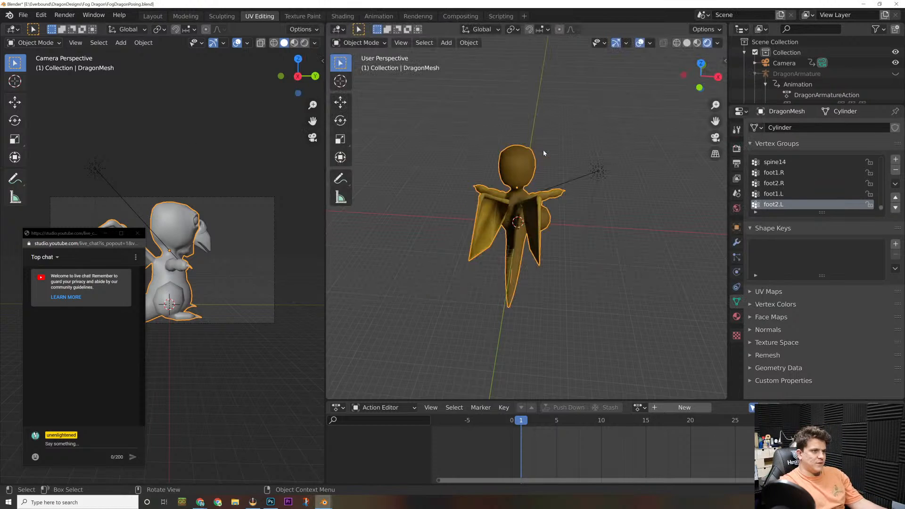
key("F11")
left_click(752, 11)
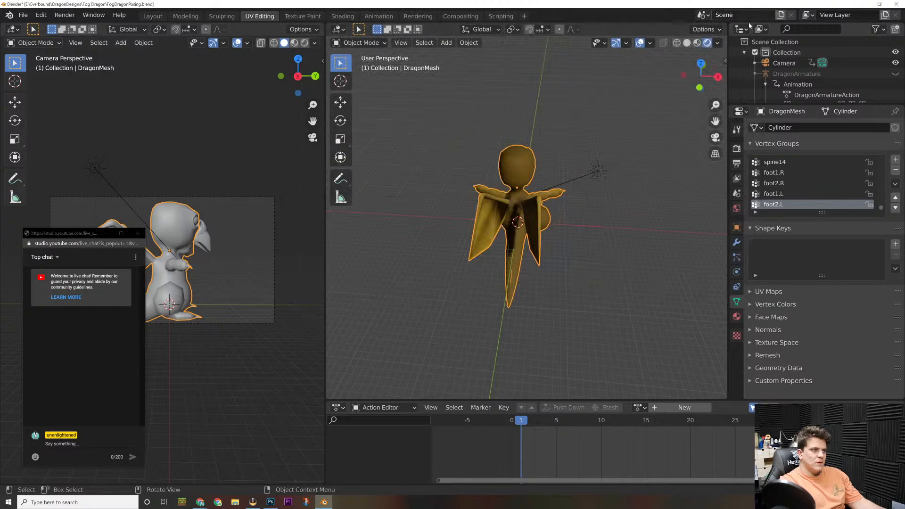
Step: Switch to Photoshop, show the whole dragon texture, and move the live chat window clear of the canvas
key("alt+Tab")
key("alt+Tab")
key("alt+Tab")
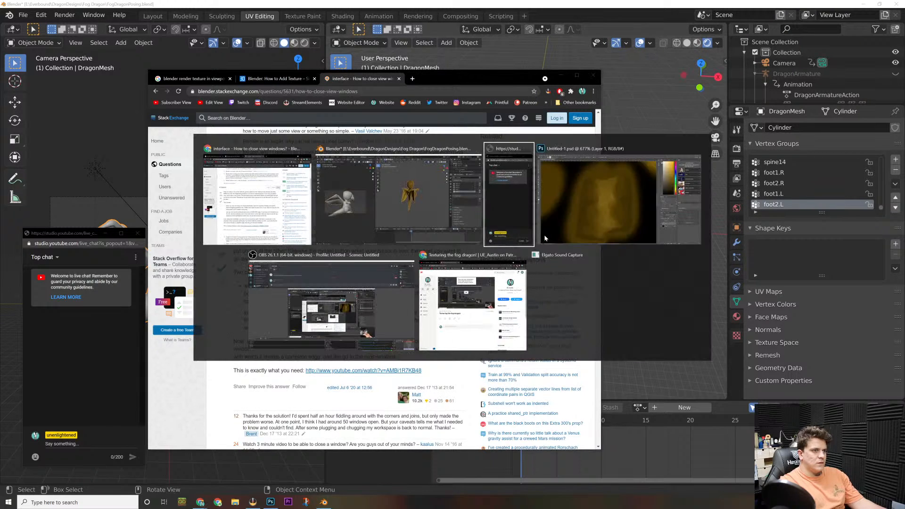
left_click(544, 238)
scroll(322, 241, "down", 10, "alt")
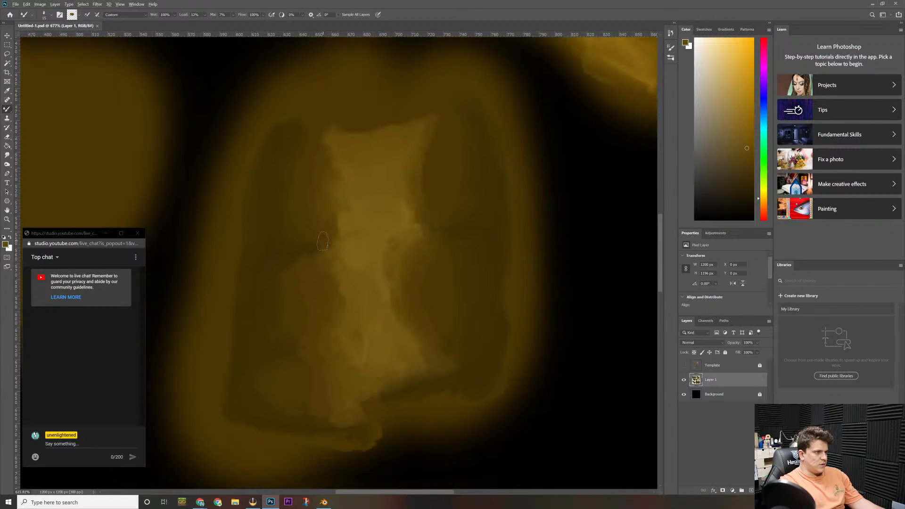
scroll(326, 237, "up", 1, "alt")
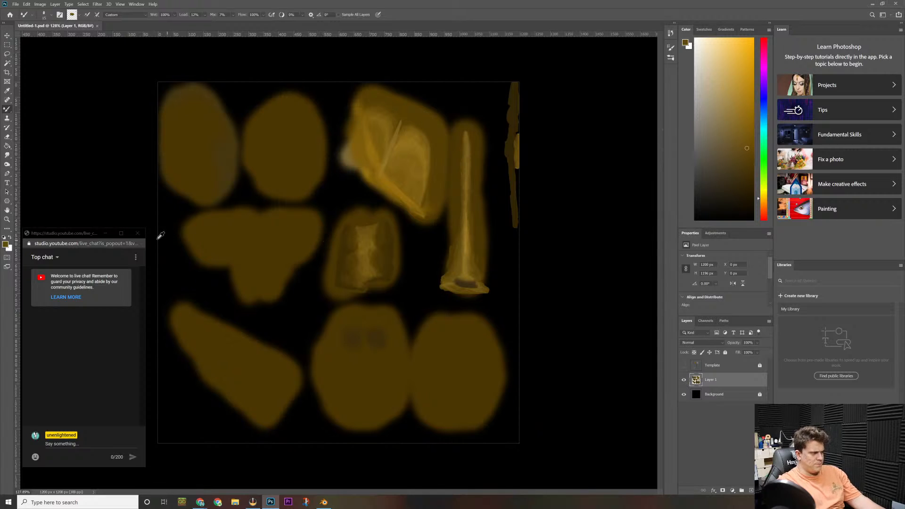
left_click_drag(71, 234, 827, 260)
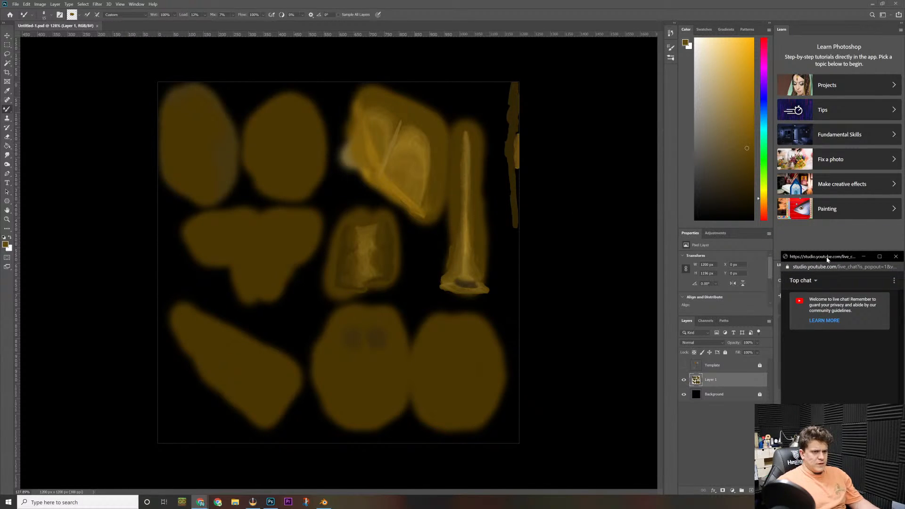
Step: Compare the painted texture with the Template layer's UV wireframe, then leave the template hidden
left_click(683, 365)
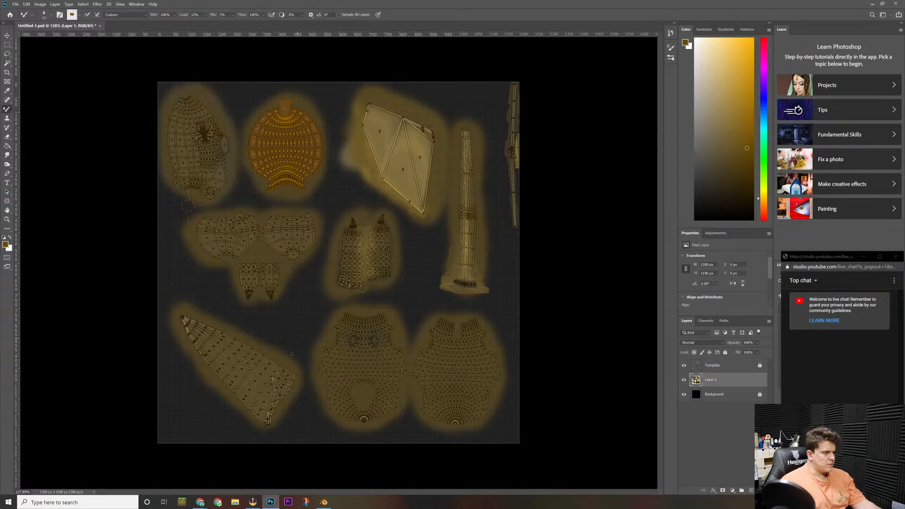
left_click(684, 366)
left_click(684, 365)
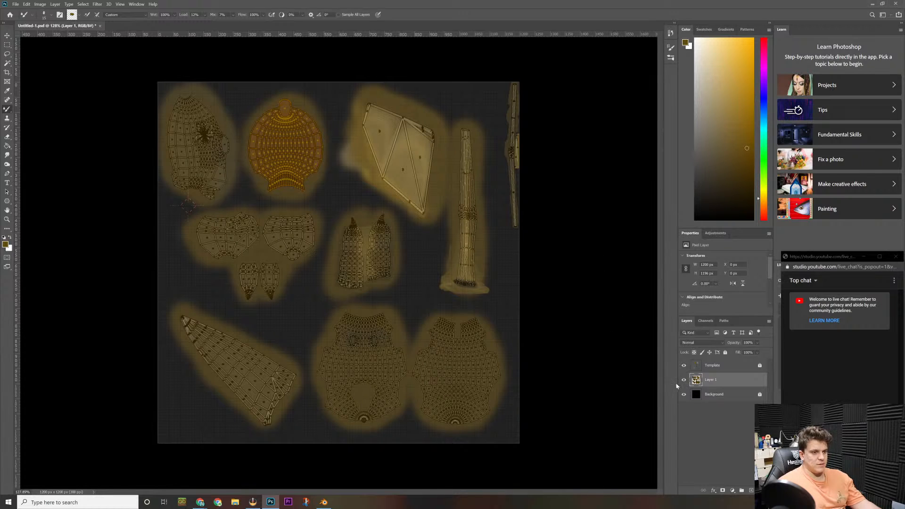
left_click(684, 366)
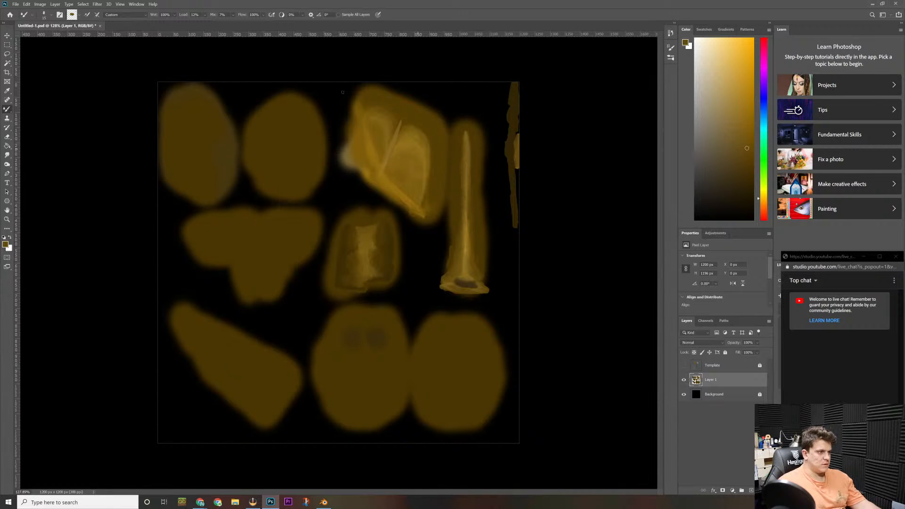
left_click(684, 365)
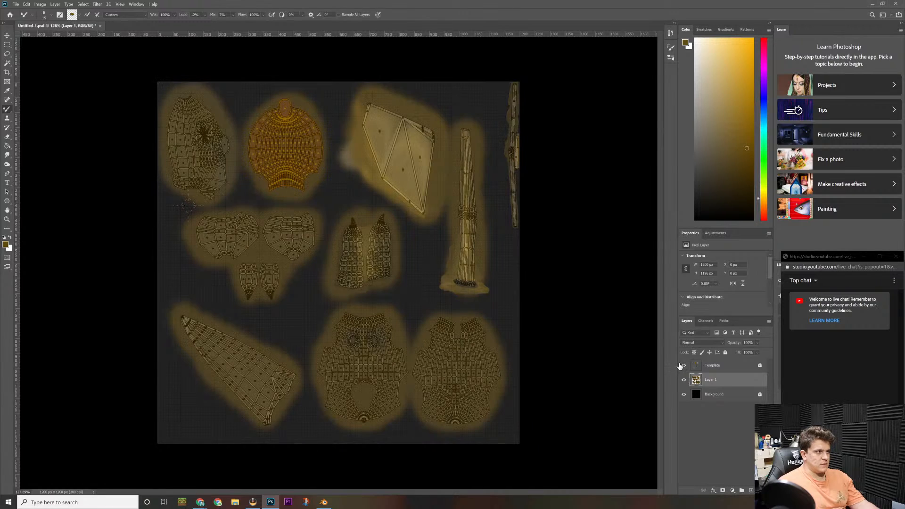
left_click(682, 366)
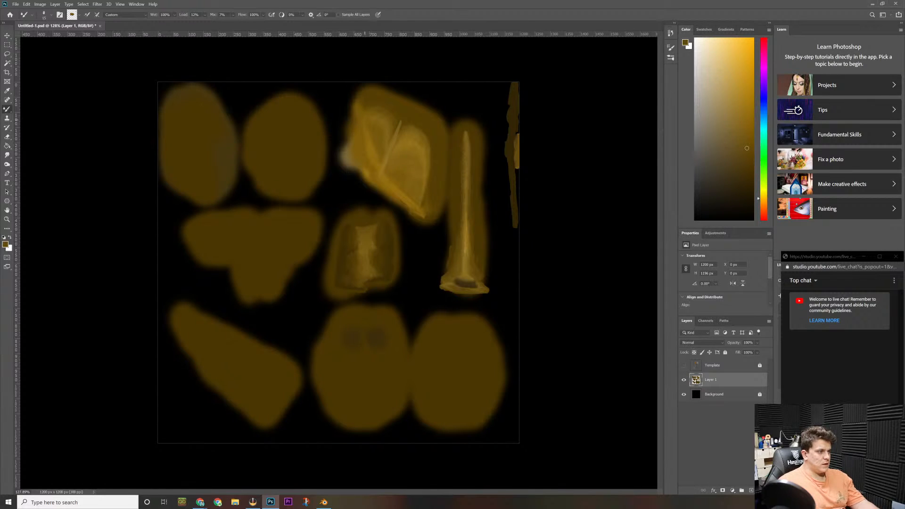
Step: Sample a light ochre from the painted areas, enlarge the Mixer Brush, and stroke it across the top of the upper row's second island
key("i")
mouse_move(405, 144)
left_mouse_down()
mouse_move(408, 134)
mouse_move(404, 175)
mouse_move(470, 245)
left_mouse_up()
key("b")
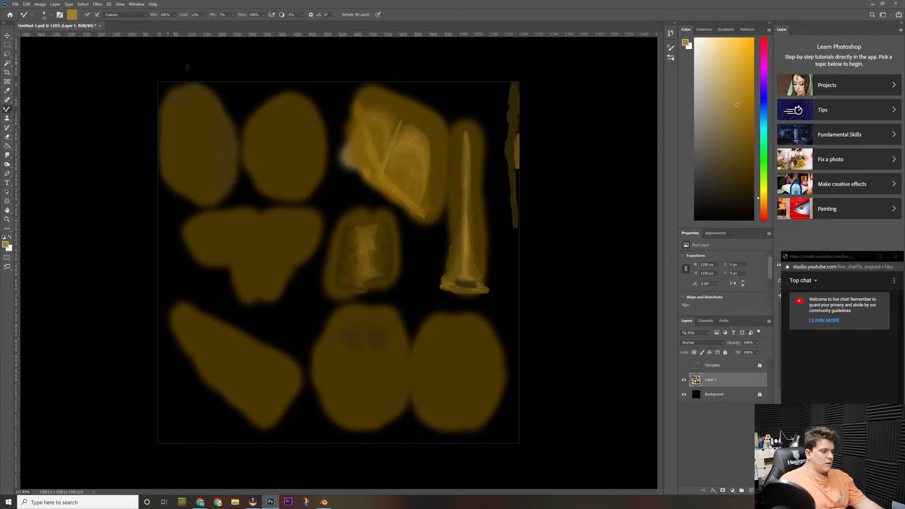
key("bracketright")
key("bracketright")
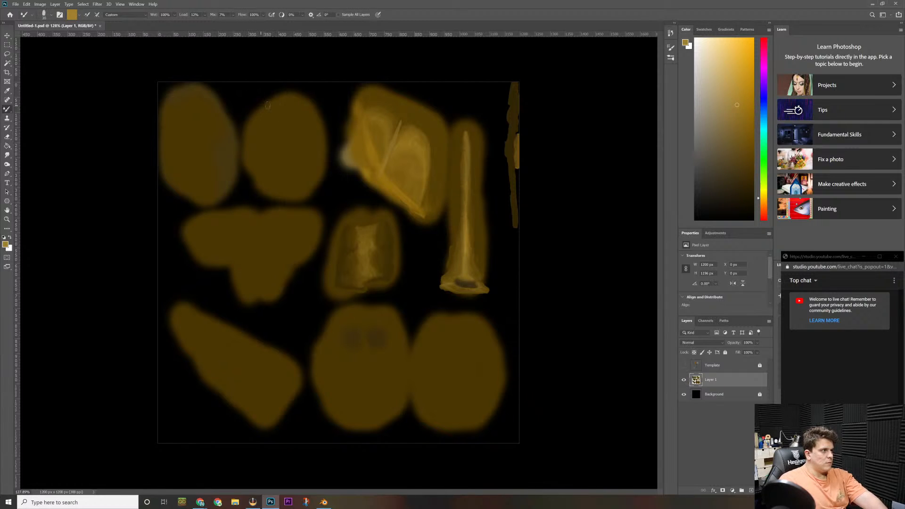
mouse_move(282, 97)
left_mouse_down()
mouse_move(311, 100)
mouse_move(271, 106)
mouse_move(290, 116)
mouse_move(282, 113)
mouse_move(306, 108)
mouse_move(294, 111)
left_mouse_up()
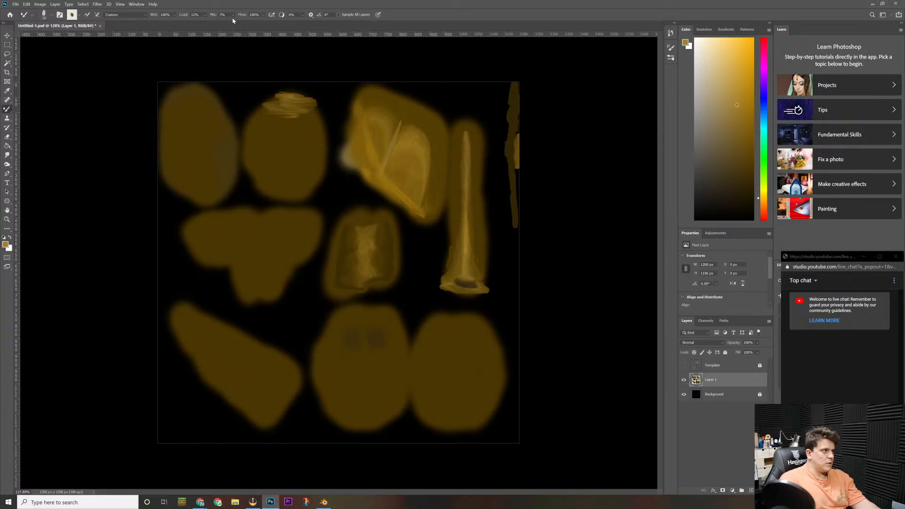
Step: Set the brush load to 30%, sample brown from the small central island, and paint horizontal strokes across the second upper island's top
left_click(205, 14)
left_click_drag(206, 22, 213, 23)
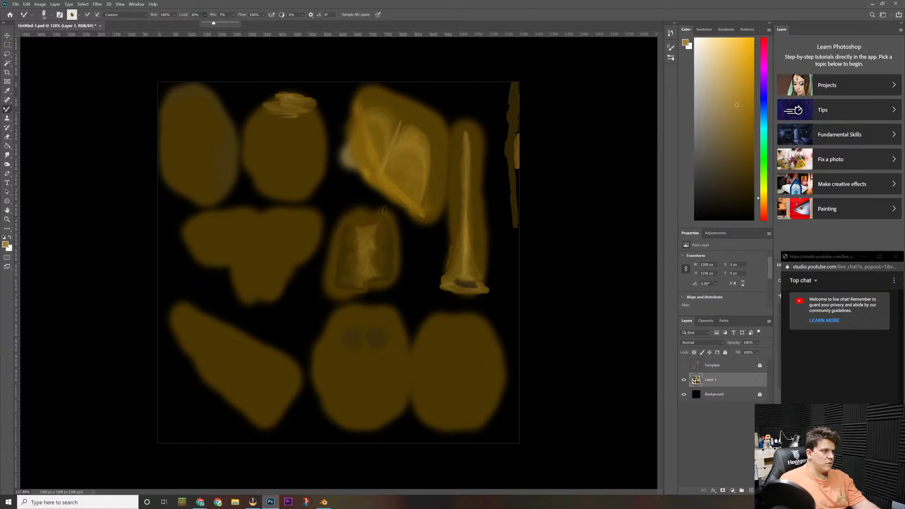
key("i")
mouse_move(366, 234)
left_mouse_down()
mouse_move(415, 255)
mouse_move(366, 246)
left_mouse_up()
key("b")
mouse_move(278, 101)
left_mouse_down()
mouse_move(255, 111)
mouse_move(305, 115)
mouse_move(252, 122)
mouse_move(274, 116)
mouse_move(295, 127)
mouse_move(282, 133)
mouse_move(313, 121)
mouse_move(317, 107)
mouse_move(283, 122)
mouse_move(303, 115)
mouse_move(287, 112)
mouse_move(282, 123)
left_mouse_up()
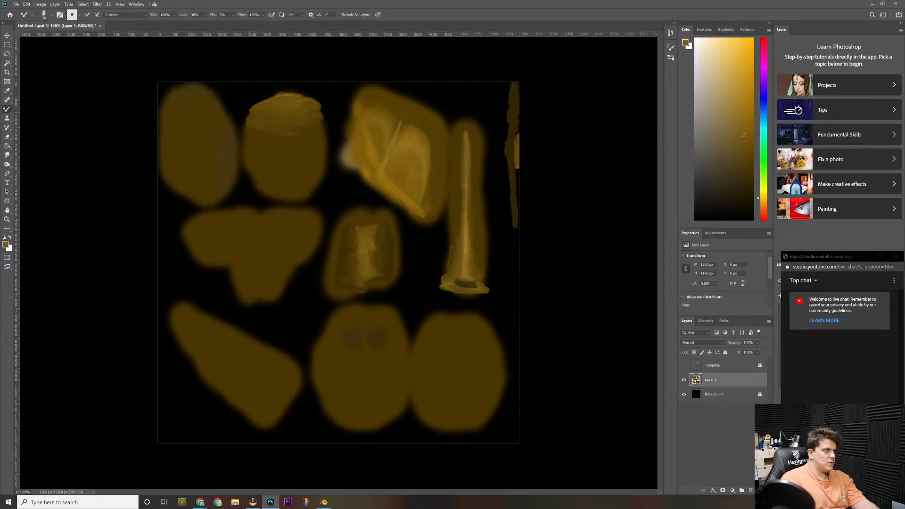
Step: Sample a lighter tan from the painted areas and paint a small highlight at the top centre of the second upper island
key("i")
left_click(386, 177)
left_click_drag(387, 178, 430, 170)
mouse_move(467, 253)
left_mouse_down()
mouse_move(466, 234)
mouse_move(456, 250)
left_mouse_up()
key("b")
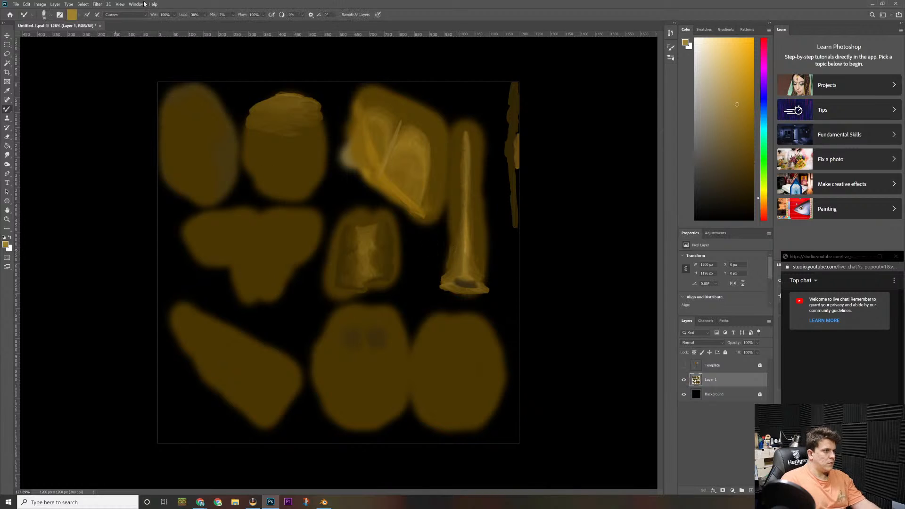
left_click_drag(291, 99, 271, 101)
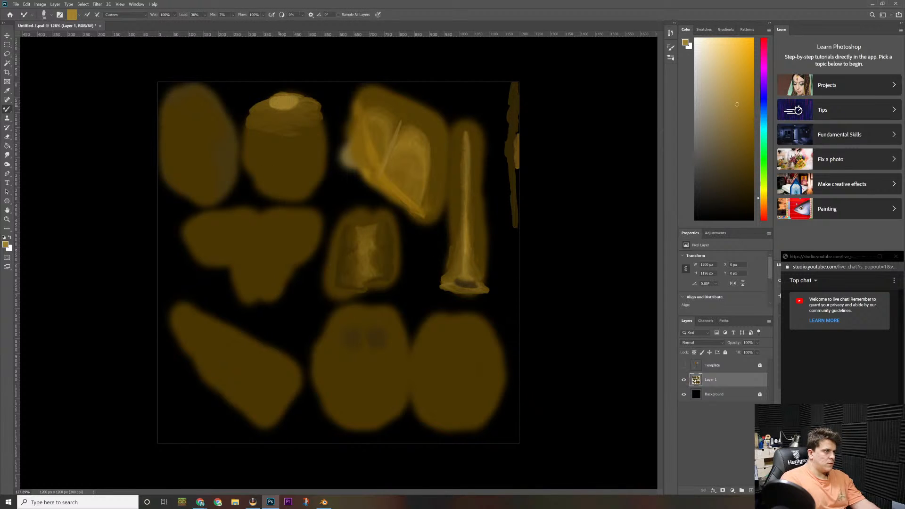
Step: Lower the brush load to 9%, choose a medium ochre, and blend the highlight into the surrounding top of the island
left_click(205, 14)
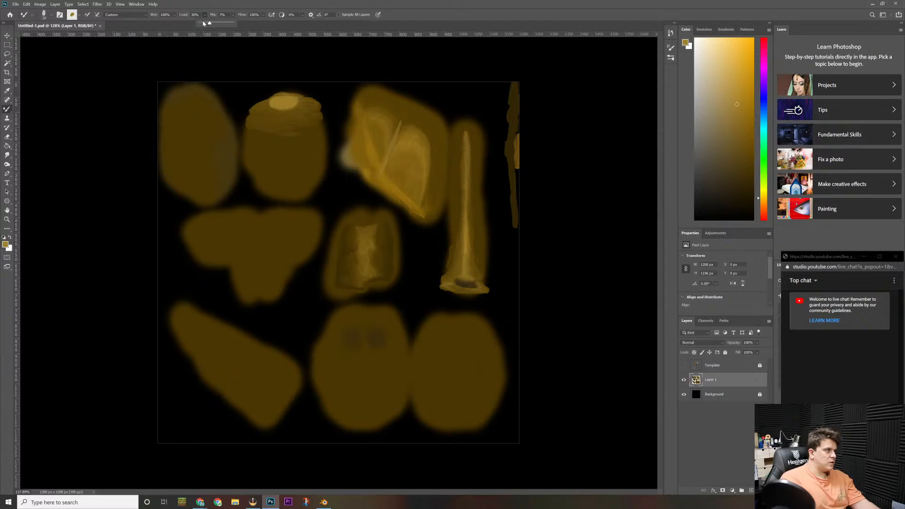
left_click(203, 23)
left_click(718, 147)
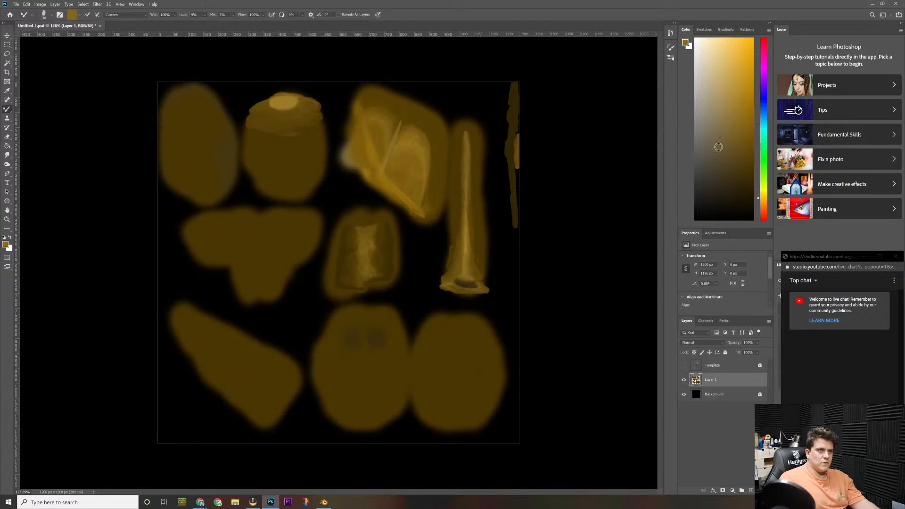
left_click(741, 126)
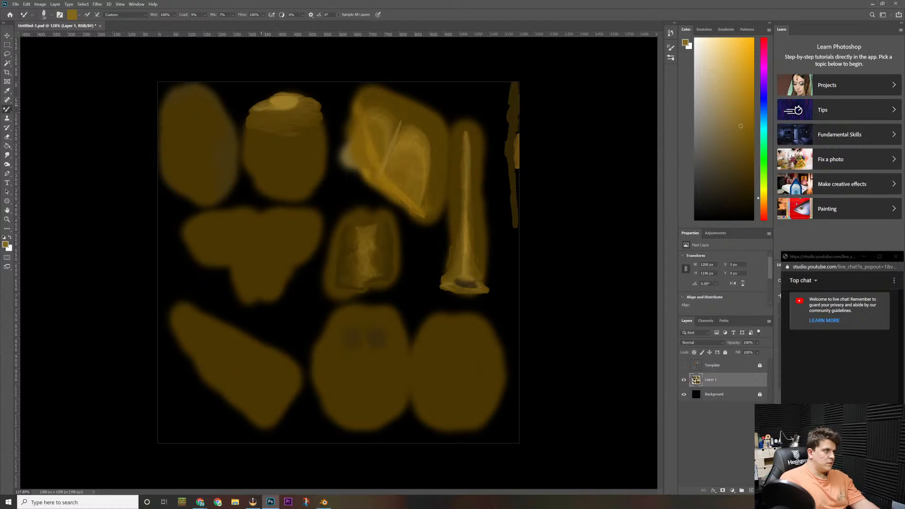
mouse_move(262, 104)
left_mouse_down()
mouse_move(271, 112)
mouse_move(257, 111)
mouse_move(283, 116)
mouse_move(305, 105)
left_mouse_up()
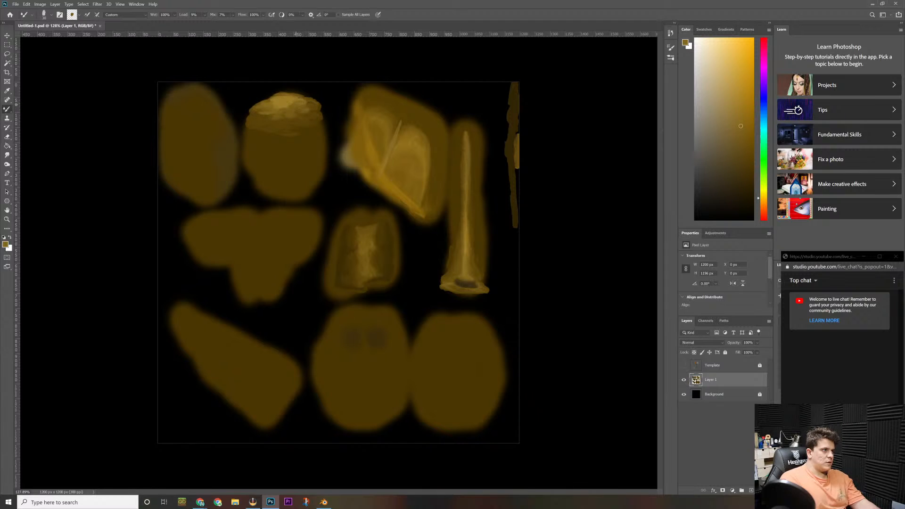
Step: Check the painted top against the Template layer, hide the template again, and make Layer 1 active
left_click(683, 366)
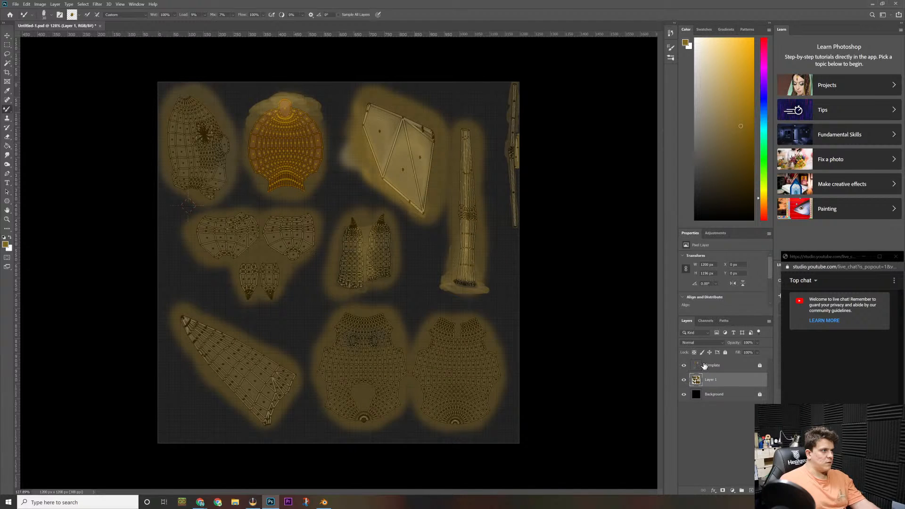
left_click(702, 366)
left_click(683, 365)
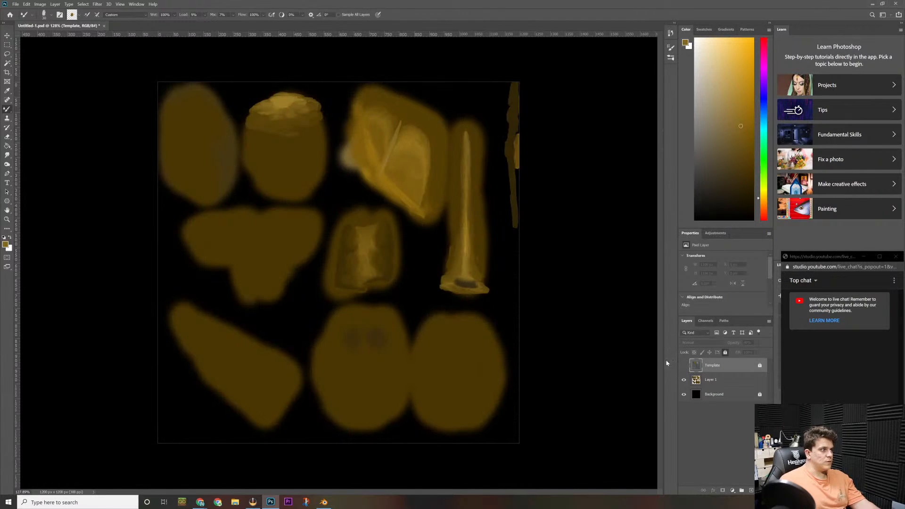
left_click(289, 112)
left_click(469, 187)
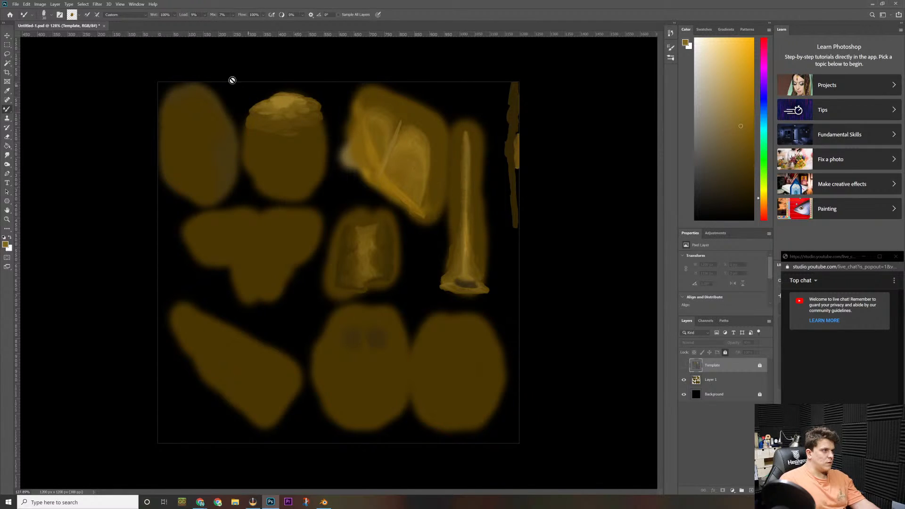
left_click(720, 382)
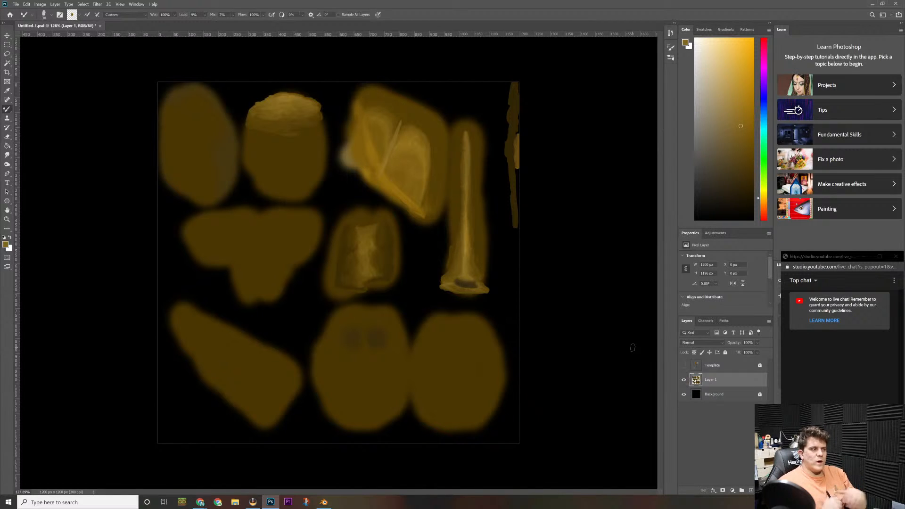
Step: Choose a lighter tan and brush broad highlights over the top of the second upper island, blending them toward its edges
scroll(628, 331, "down", 3, "alt")
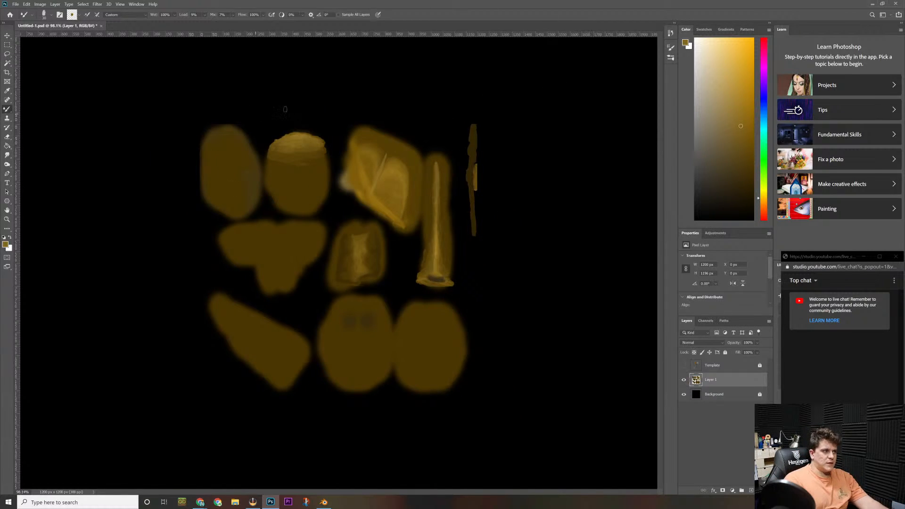
key("z")
left_click_drag(317, 151, 326, 151)
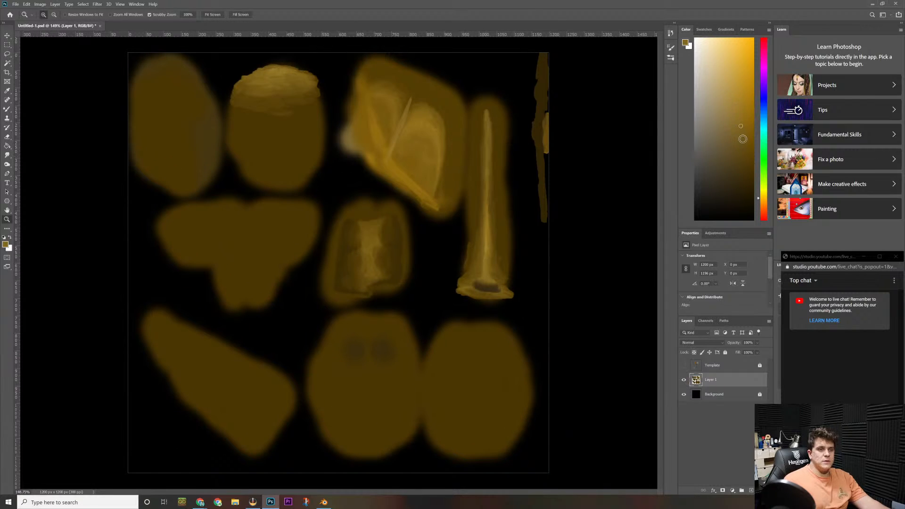
mouse_move(748, 140)
left_mouse_down()
mouse_move(740, 88)
mouse_move(732, 93)
left_mouse_up()
key("b")
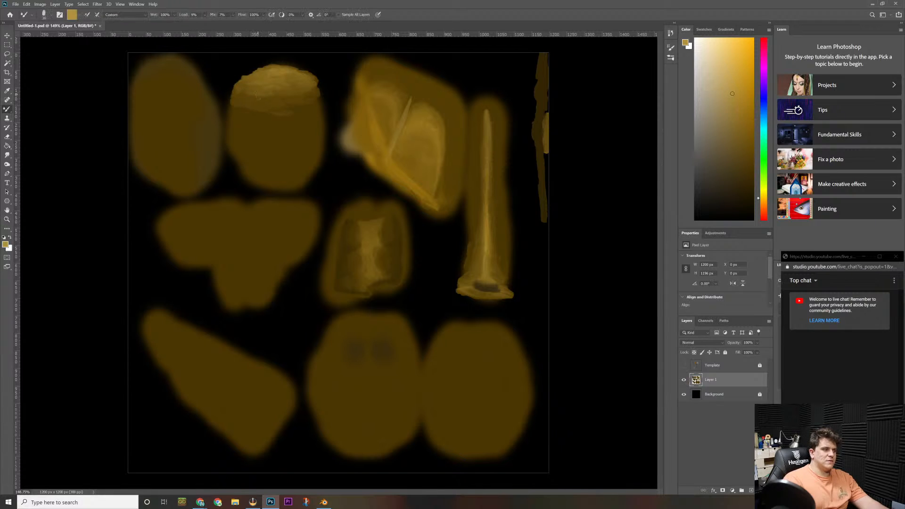
mouse_move(278, 94)
left_mouse_down()
mouse_move(292, 86)
mouse_move(266, 81)
mouse_move(311, 85)
mouse_move(301, 88)
mouse_move(307, 80)
left_mouse_up()
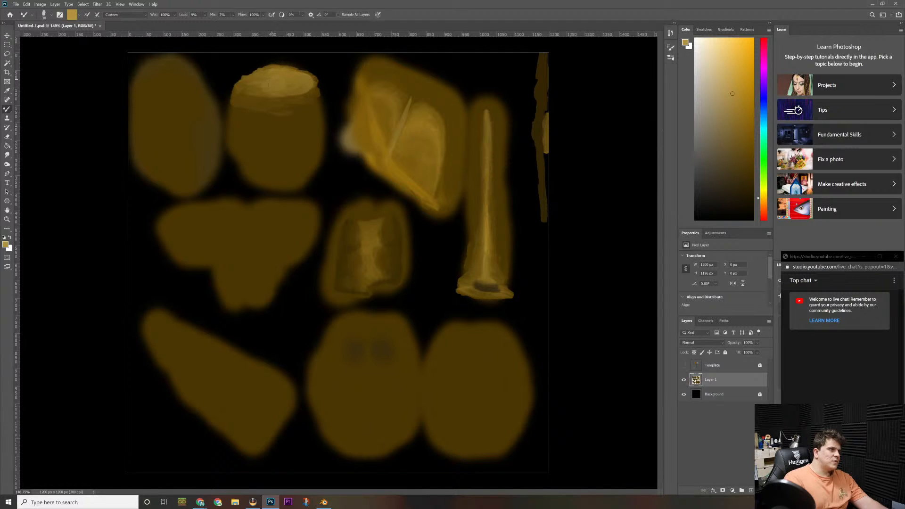
left_click_drag(269, 83, 275, 86)
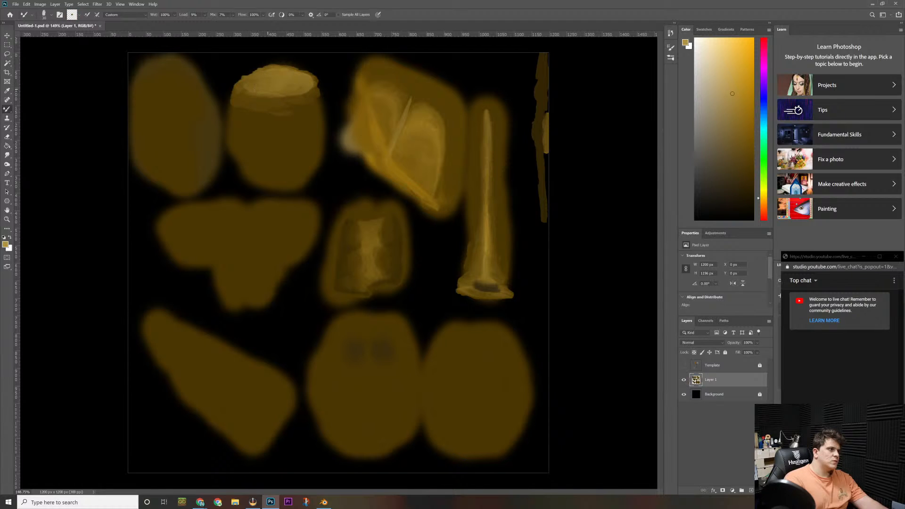
left_click_drag(267, 97, 240, 96)
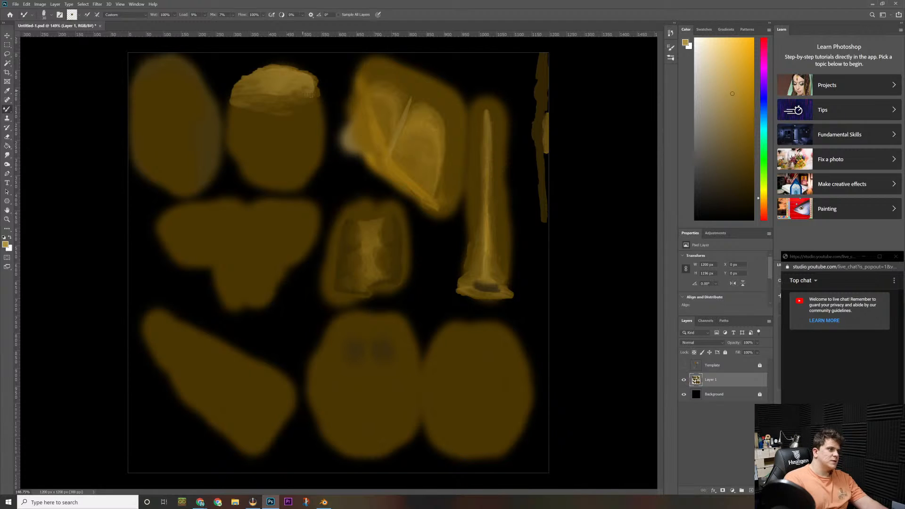
Step: Sample a medium ochre from the second upper island's highlight and blend the highlight's lower edge into the brown base
left_click_drag(310, 94, 304, 92)
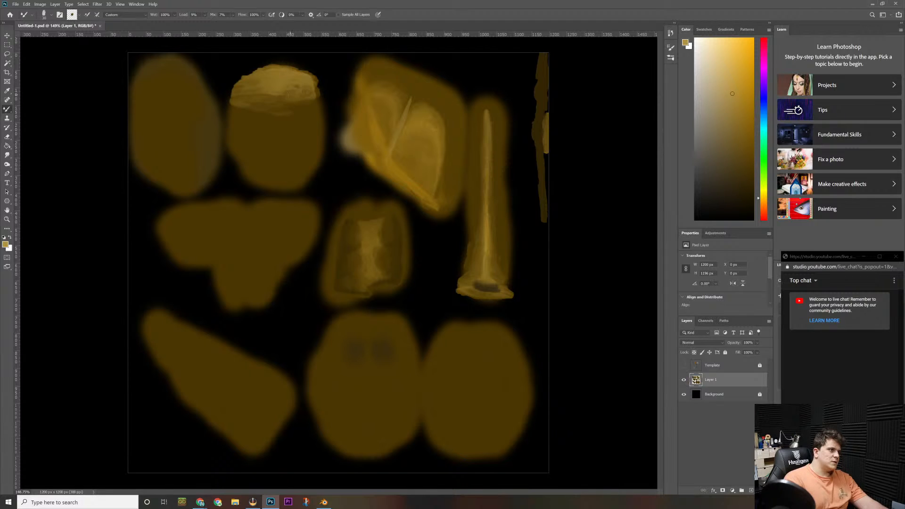
key("i")
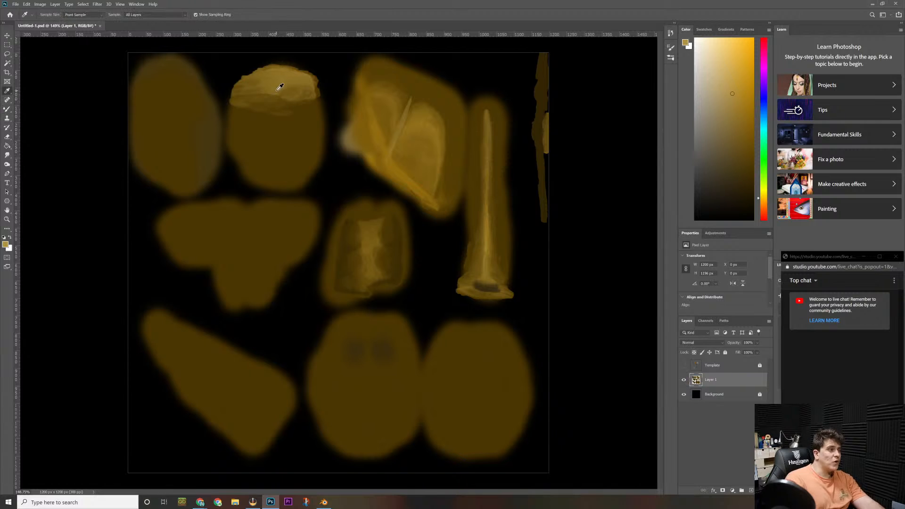
left_click(275, 90)
key("b")
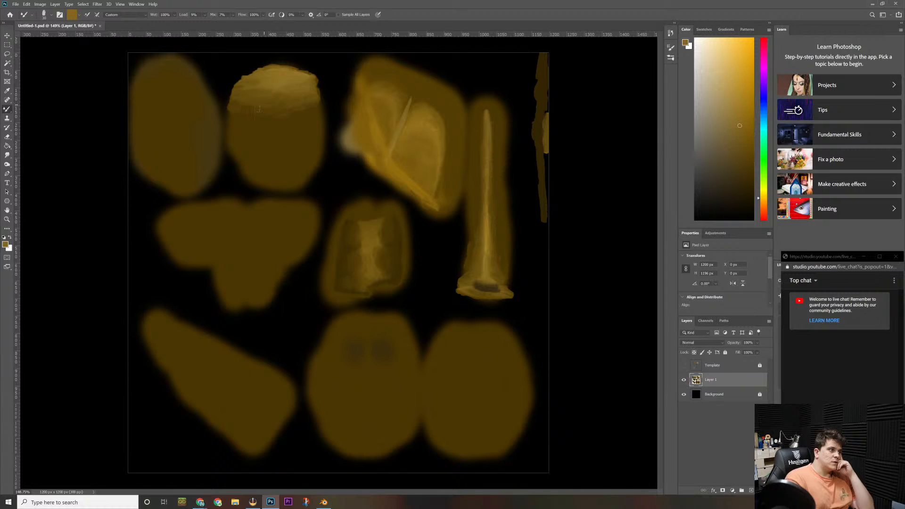
left_click_drag(258, 107, 238, 117)
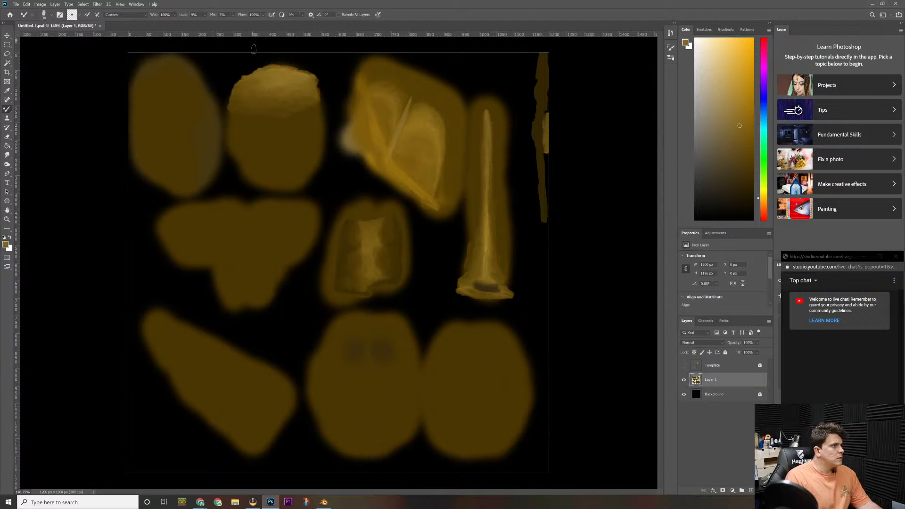
Step: Toggle the Template layer to compare the second upper island's painted highlight with its UV wireframe, leaving the template hidden
left_click(683, 365)
left_click(693, 365)
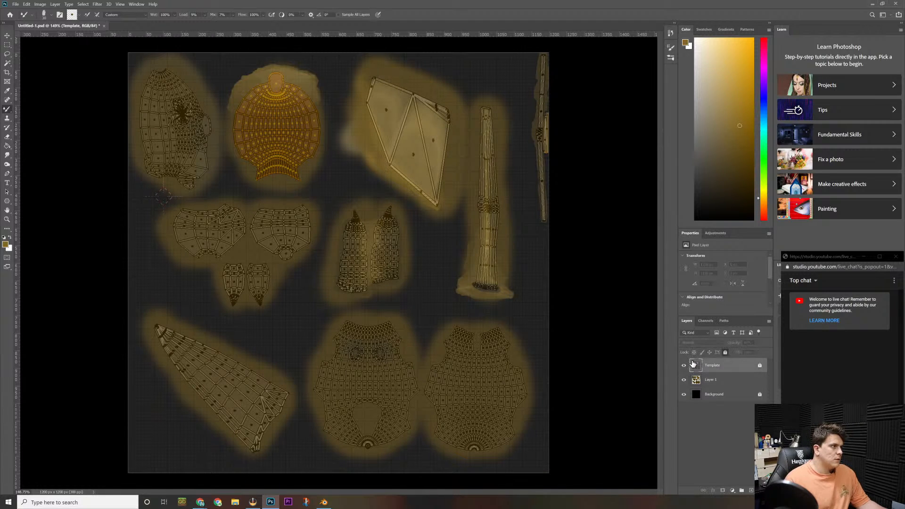
left_click(684, 367)
left_click(684, 366)
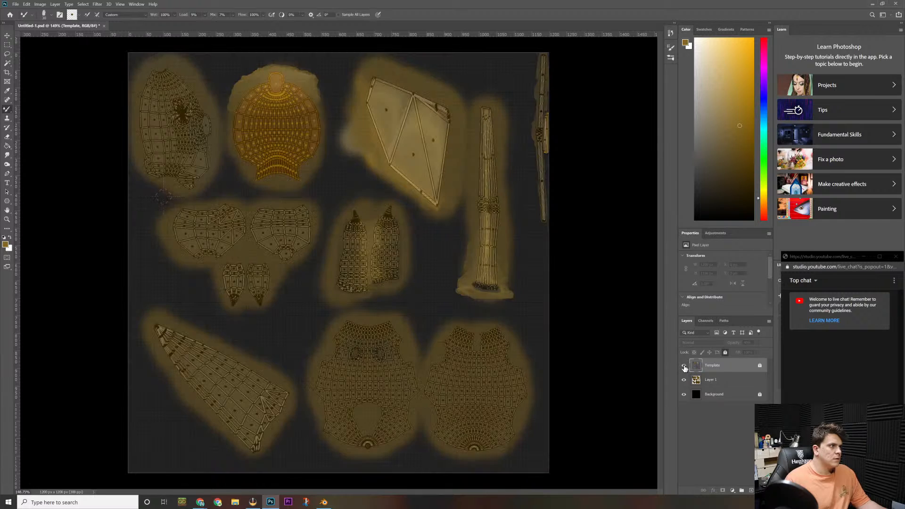
left_click(684, 367)
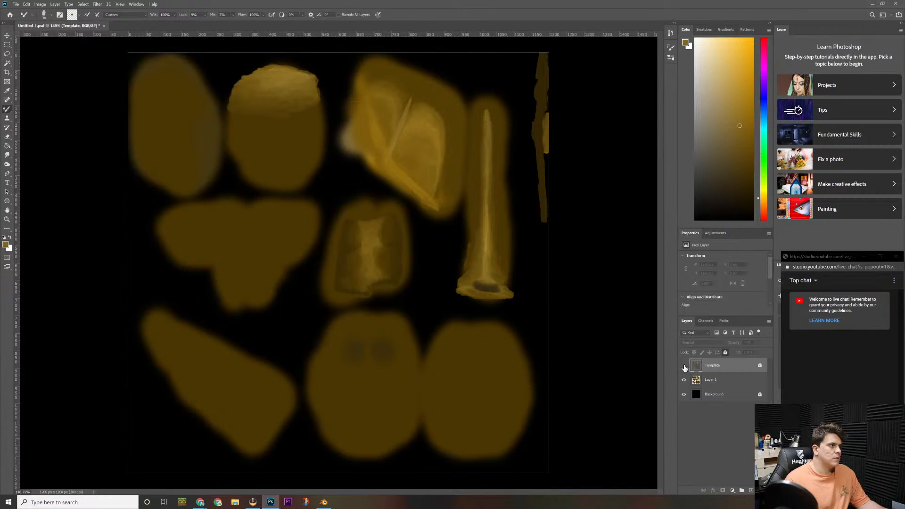
left_click(683, 367)
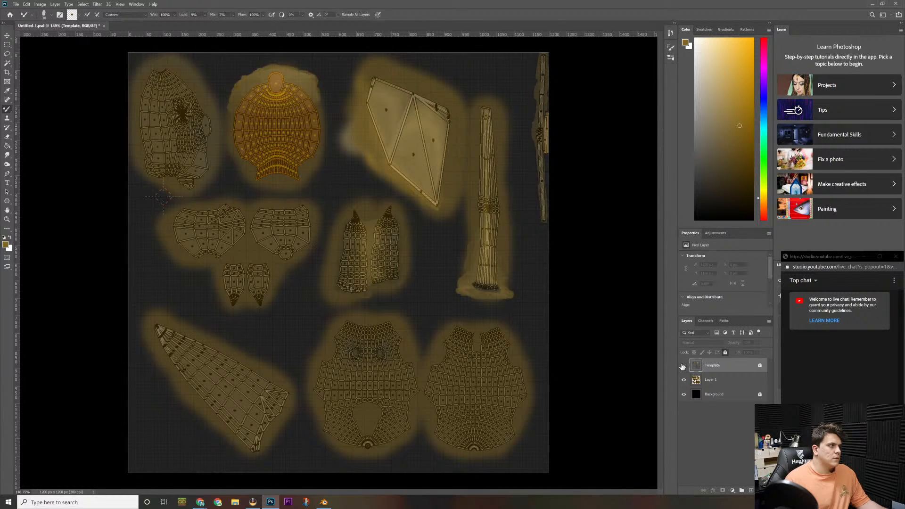
left_click(683, 367)
left_click(683, 366)
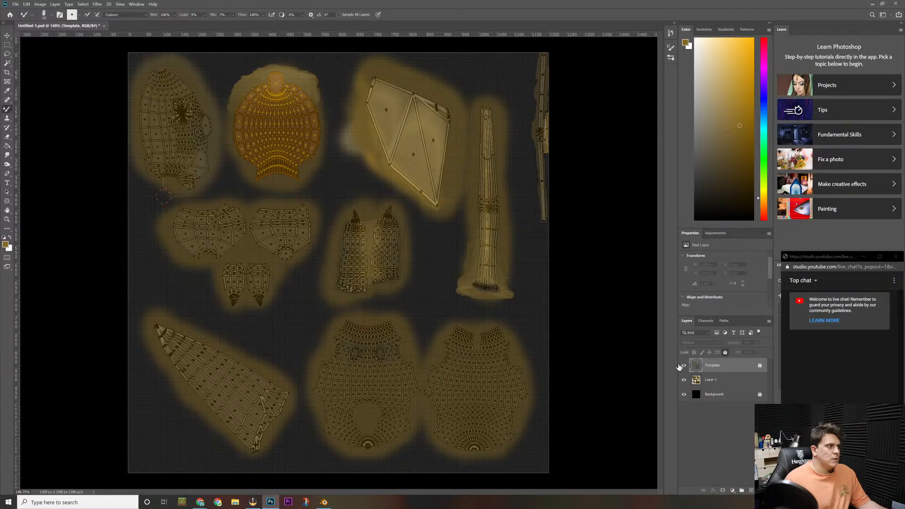
left_click(683, 366)
left_click(682, 366)
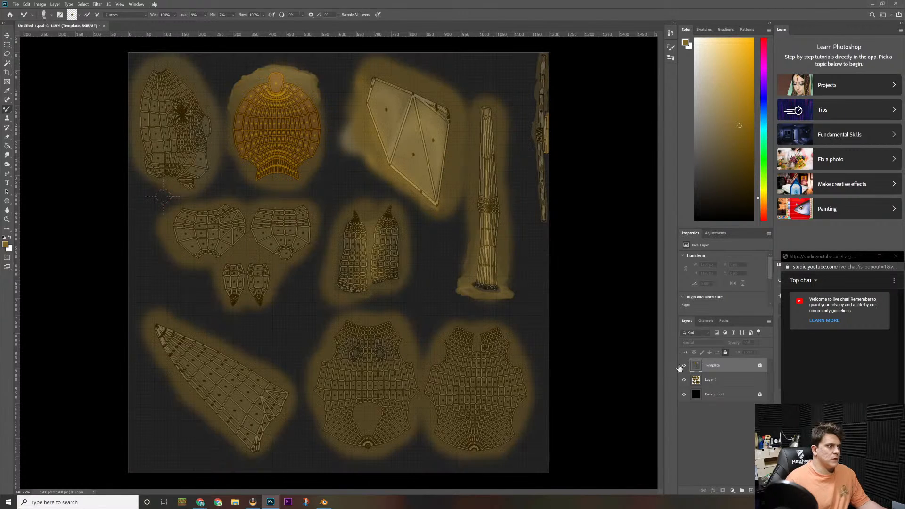
left_click(683, 366)
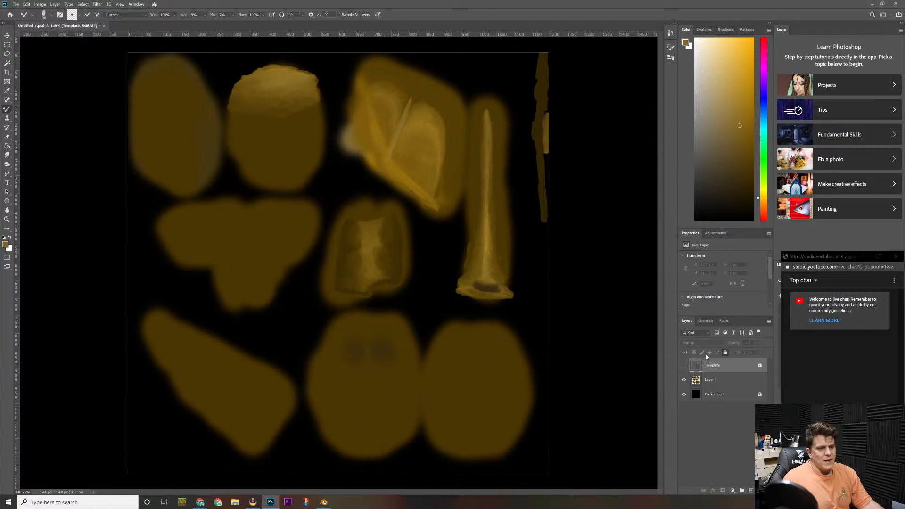
left_click(684, 365)
left_click(685, 366)
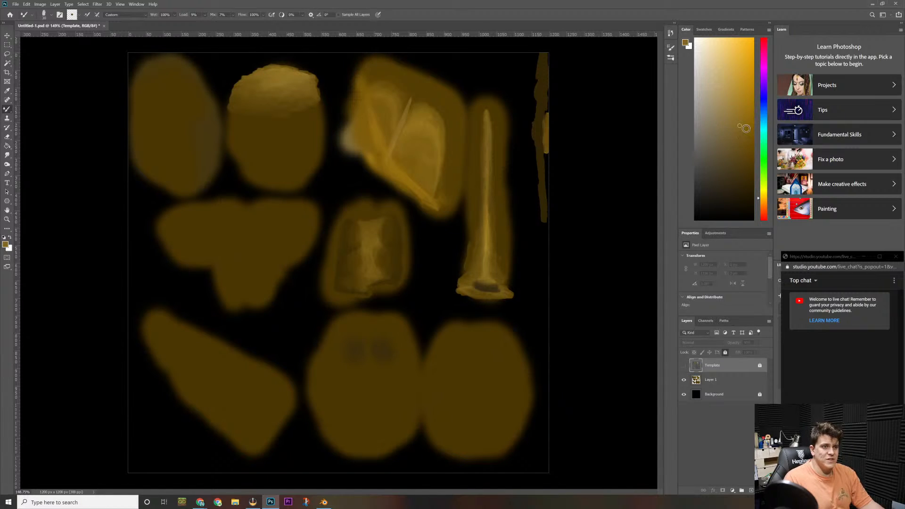
Step: Choose a darker ochre-brown and, on Layer 1, brush it across the middle of the second upper island below the highlight
left_click(743, 150)
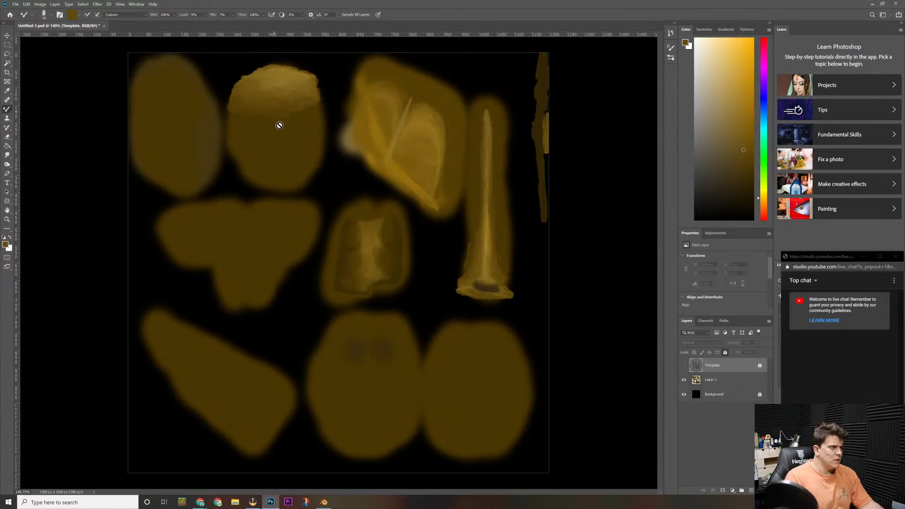
left_click(749, 381)
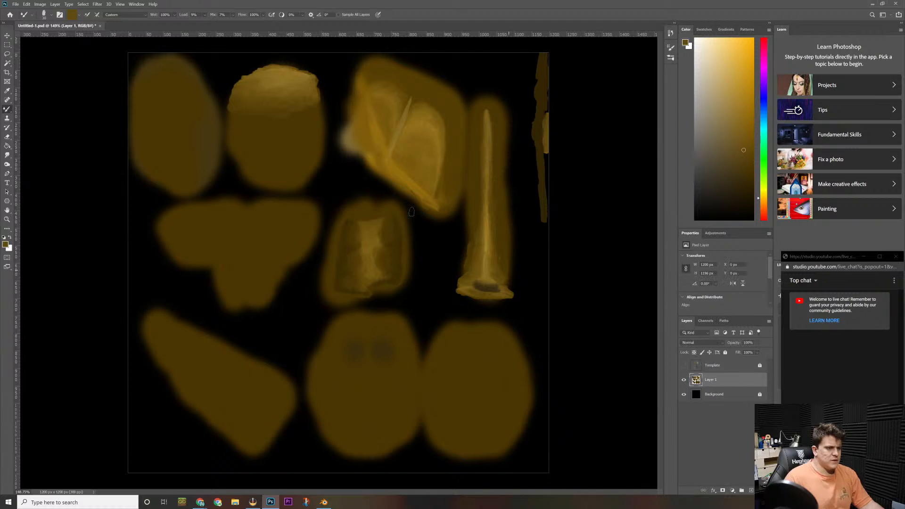
left_click_drag(249, 158, 264, 160)
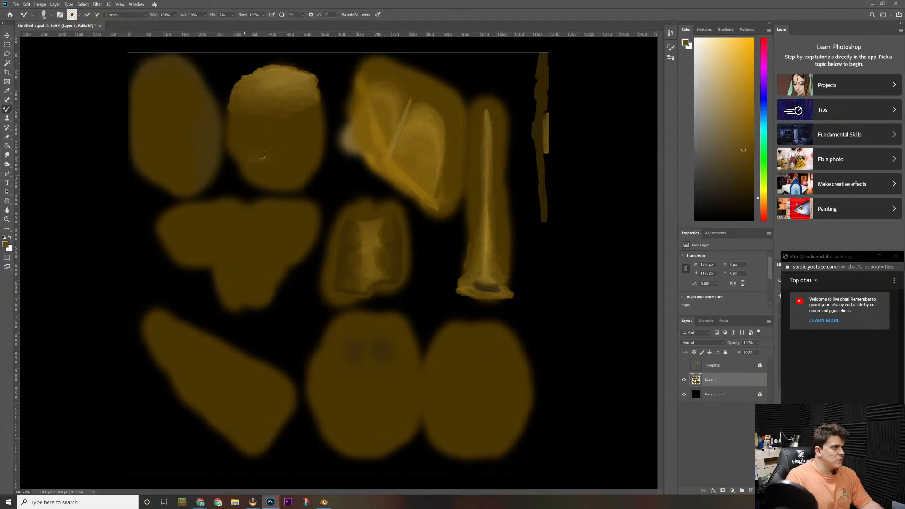
left_click_drag(229, 115, 249, 121)
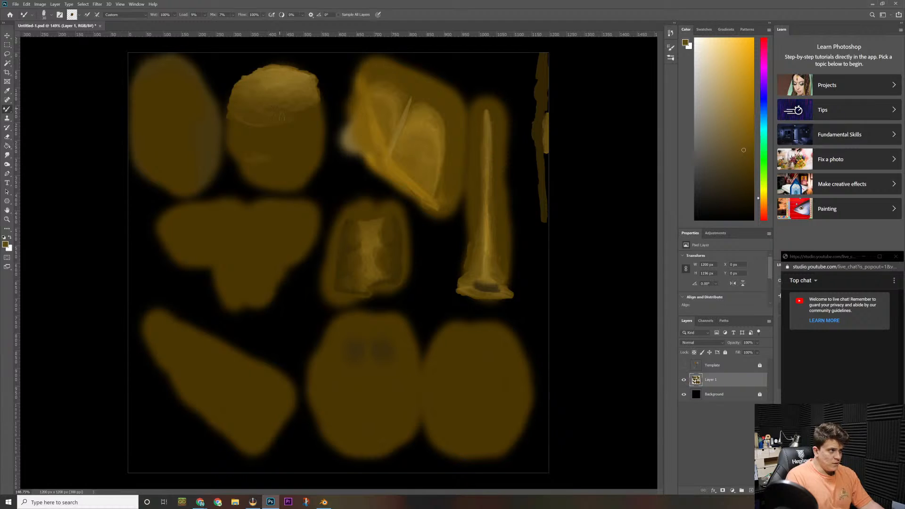
left_click_drag(306, 109, 313, 109)
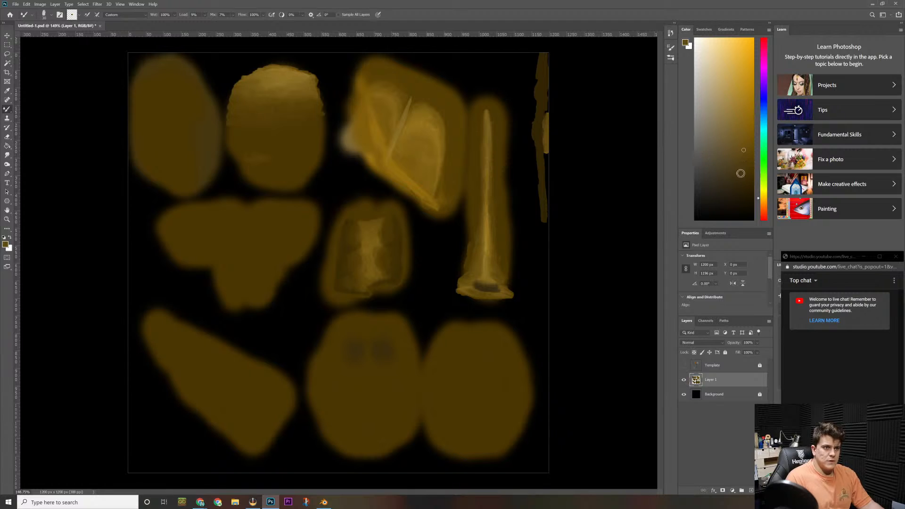
Step: Choose a very dark brown and brush a shadow band across the lower part of the second upper island
left_click(748, 177)
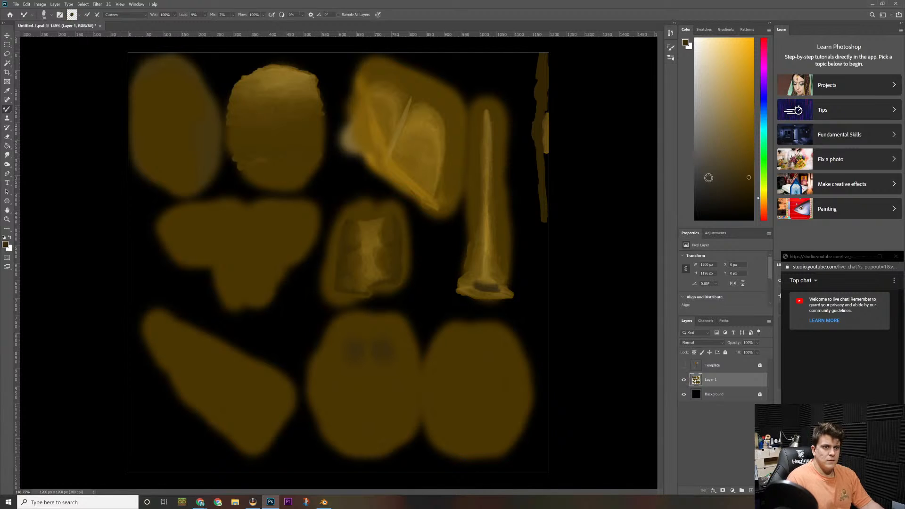
left_click_drag(748, 177, 749, 193)
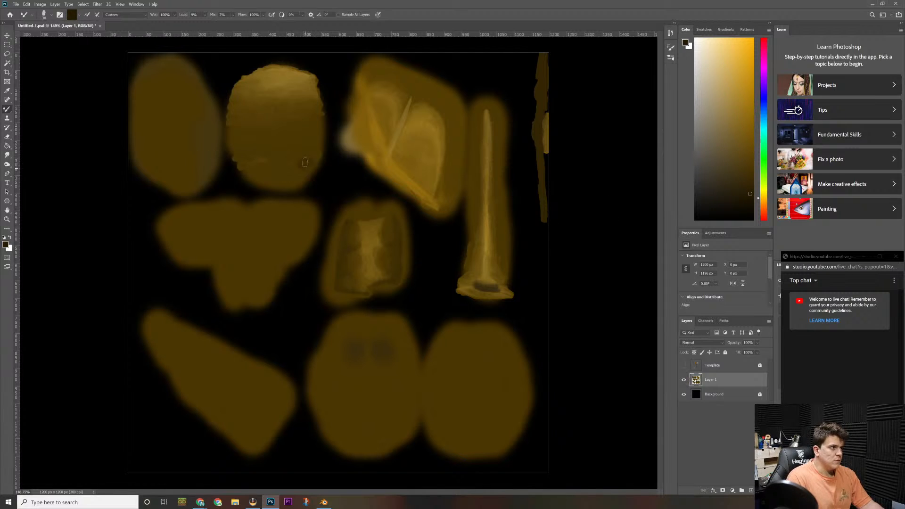
mouse_move(304, 164)
left_mouse_down()
mouse_move(265, 160)
mouse_move(238, 170)
left_mouse_up()
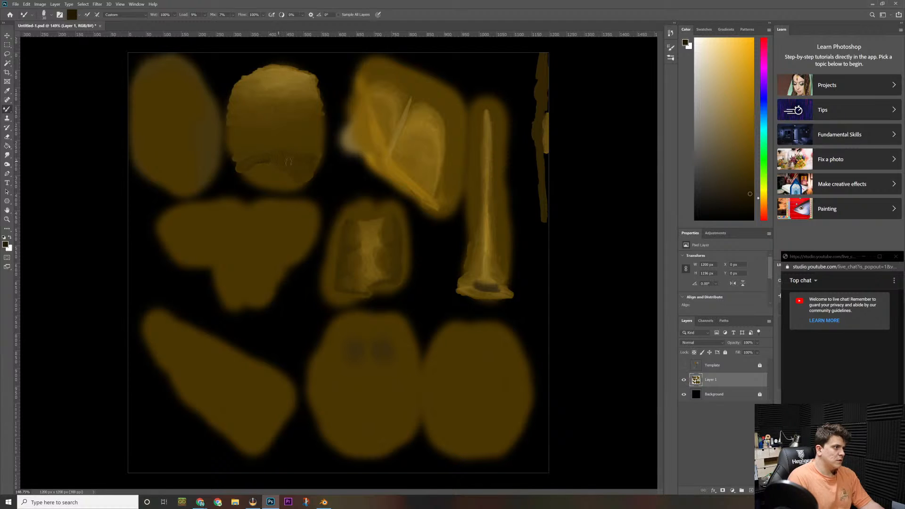
left_click_drag(252, 167, 249, 171)
left_click_drag(240, 167, 235, 176)
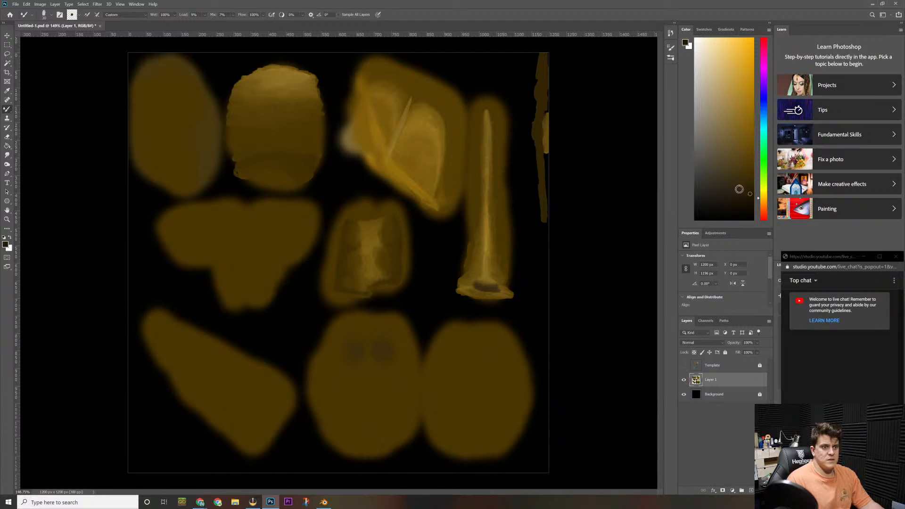
Step: Adjust the dark brown slightly and extend the shading over the second upper island's bottom, lower middle and right edge
left_click(749, 191)
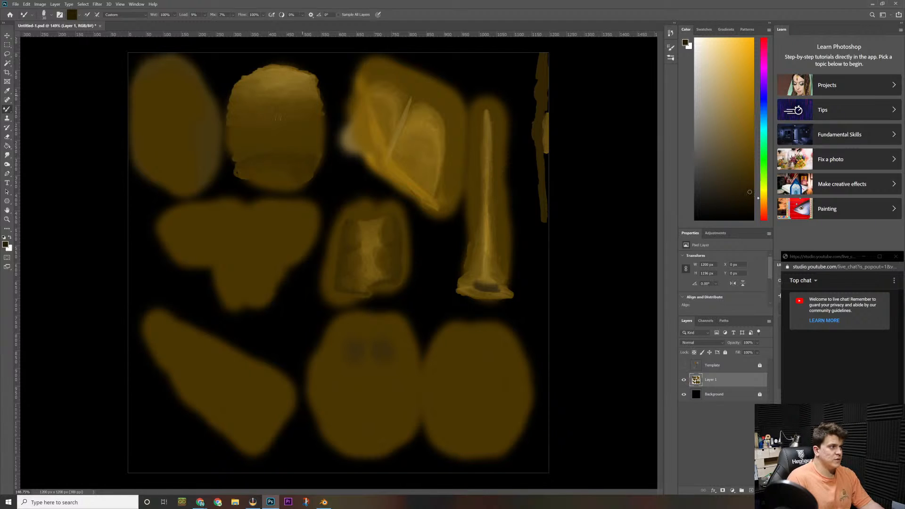
mouse_move(260, 176)
left_mouse_down()
mouse_move(271, 175)
mouse_move(257, 182)
mouse_move(292, 172)
mouse_move(299, 183)
mouse_move(283, 185)
left_mouse_up()
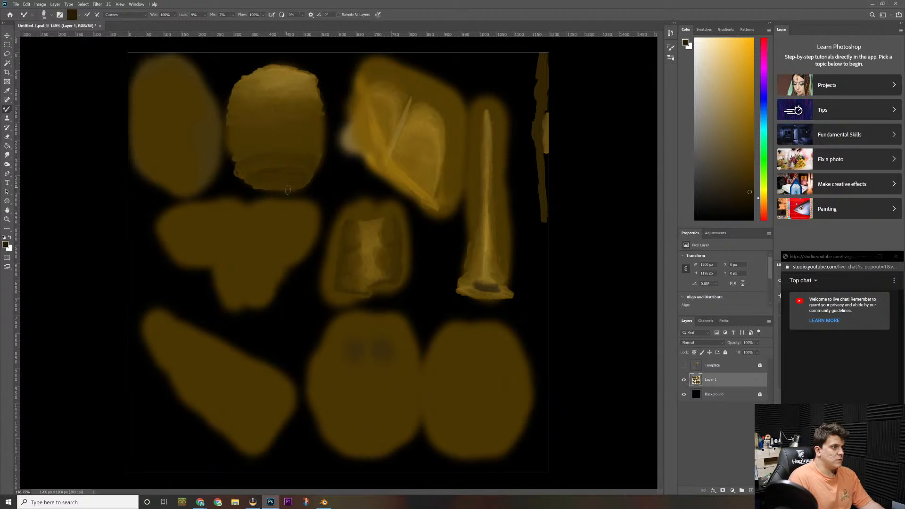
mouse_move(297, 185)
left_mouse_down()
mouse_move(312, 177)
mouse_move(304, 172)
left_mouse_up()
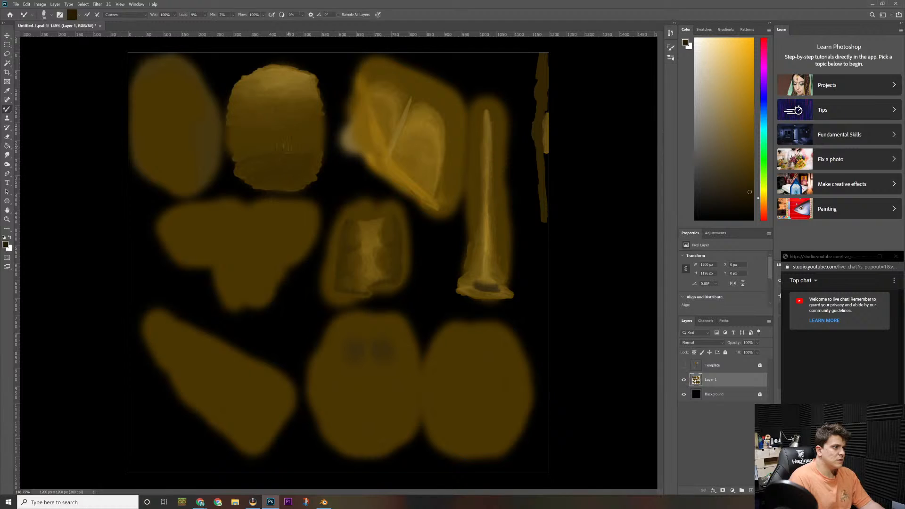
left_click_drag(272, 145, 247, 150)
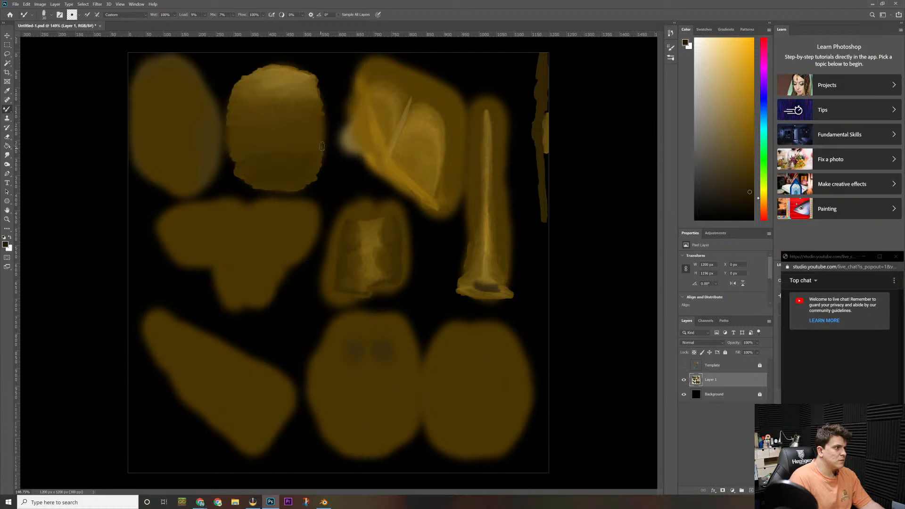
left_click_drag(321, 147, 323, 115)
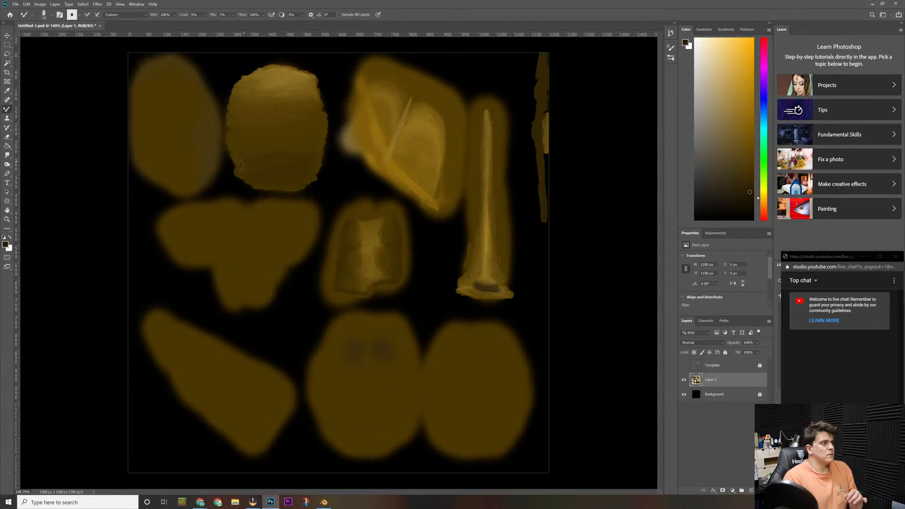
Step: Sample a brown from the second upper island's lower area, smooth its shading transition, and check the coverage against the Template layer
key("i")
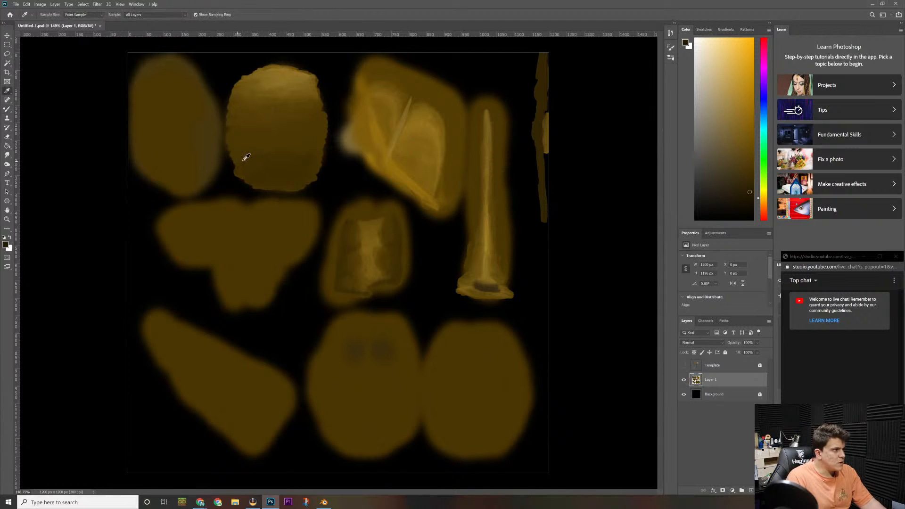
left_click(245, 160)
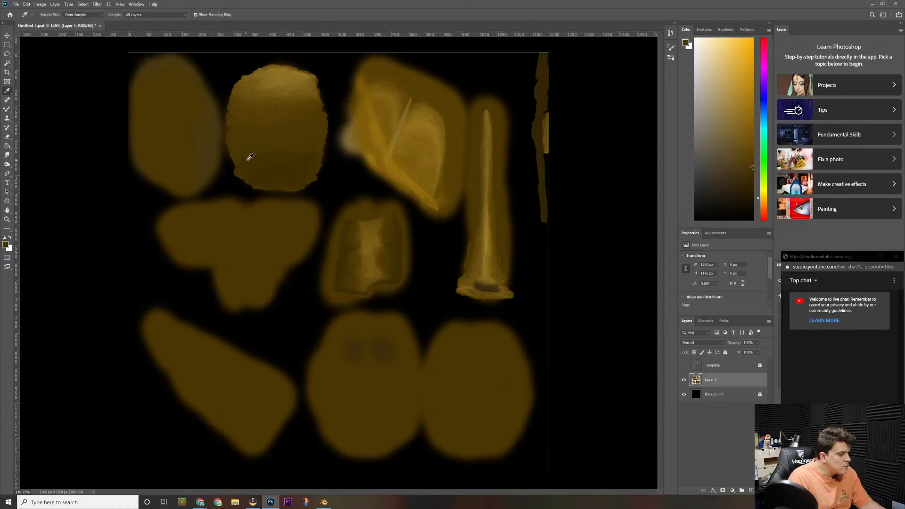
key("b")
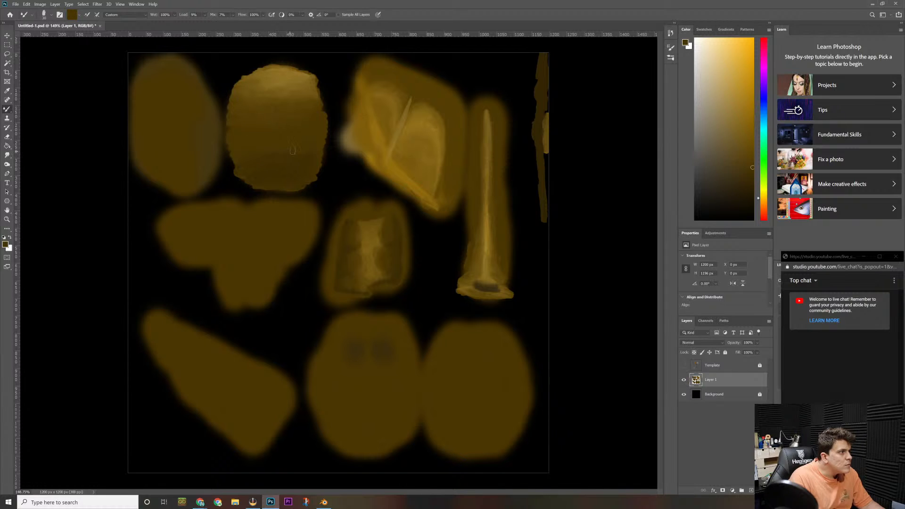
left_click_drag(311, 155, 310, 163)
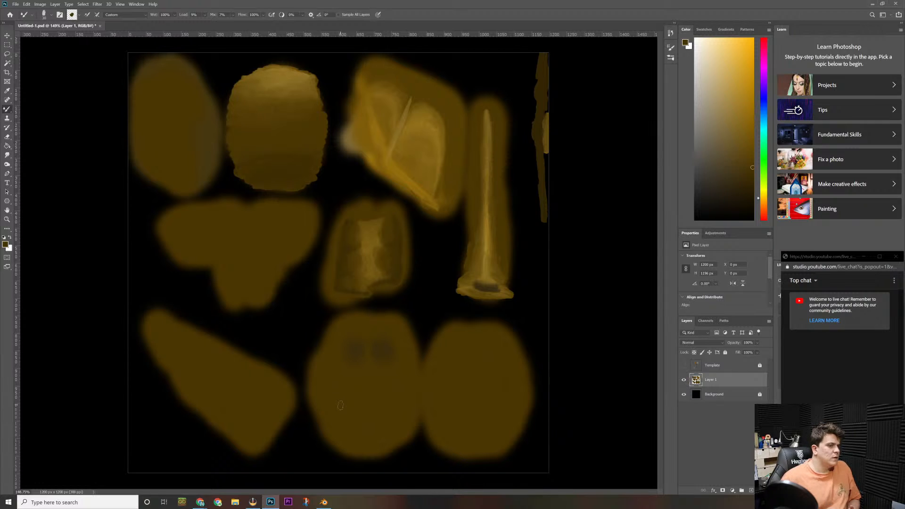
left_click(683, 365)
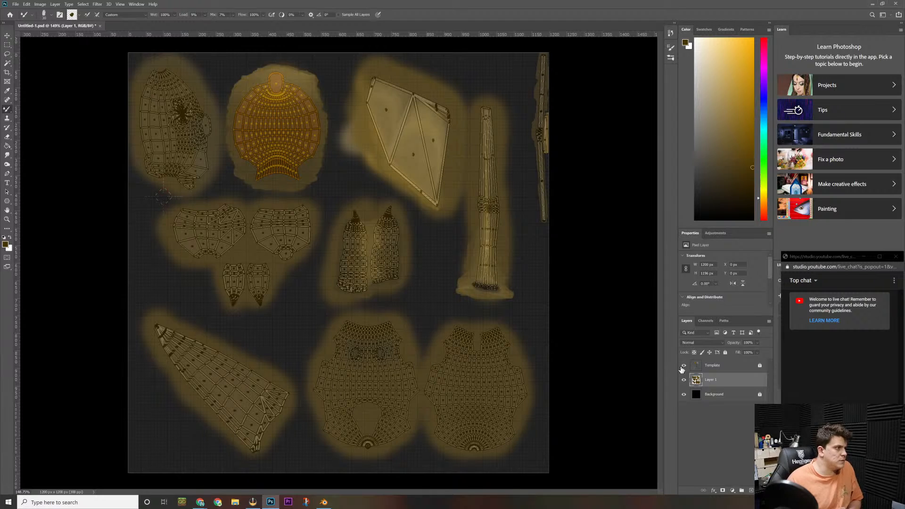
left_click(684, 365)
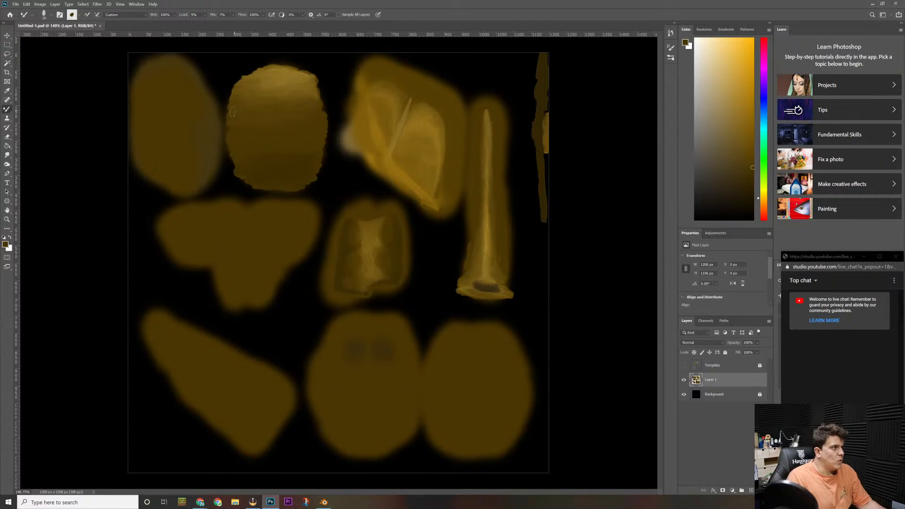
Step: Sample the ochre from the second upper island's highlight and paint a highlight across the top of the first upper island
key("i")
left_click(278, 78)
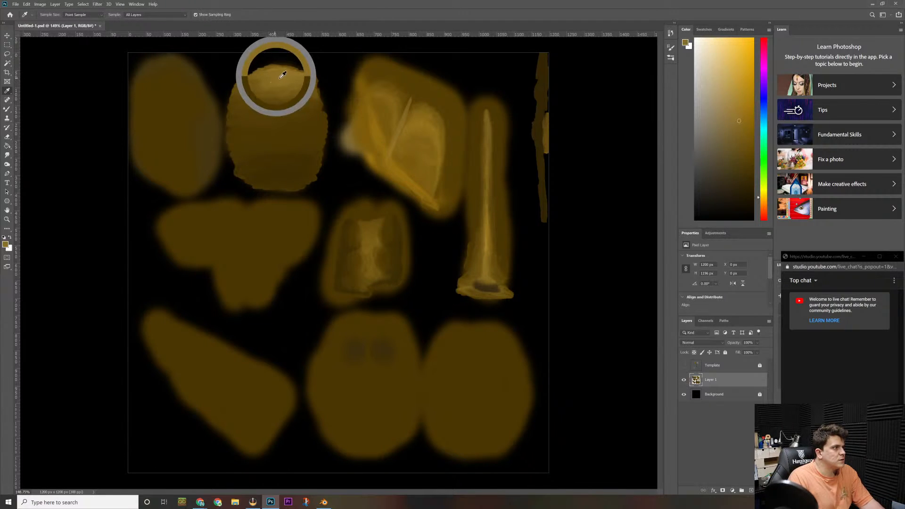
key("b")
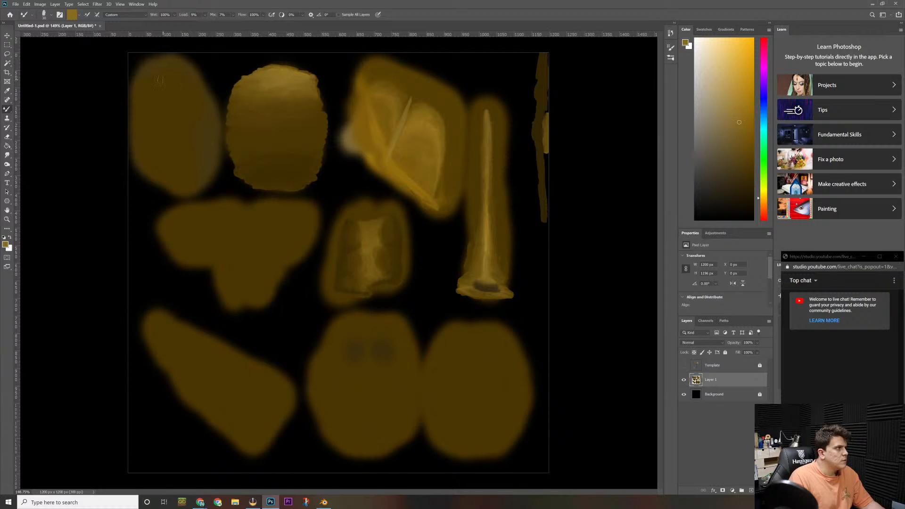
mouse_move(178, 70)
left_mouse_down()
mouse_move(144, 74)
mouse_move(195, 71)
mouse_move(179, 73)
left_mouse_up()
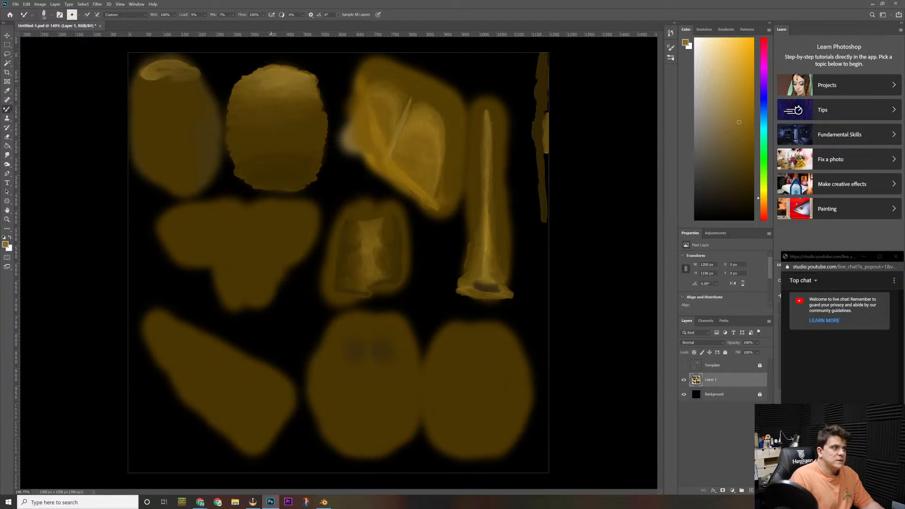
Step: Sample the ochre from the second upper island's top and widen the highlight band across the first upper island's top
key("i")
left_click(272, 81)
left_click_drag(272, 81, 259, 83)
key("b")
mouse_move(165, 77)
left_mouse_down()
mouse_move(194, 74)
mouse_move(169, 83)
mouse_move(177, 79)
mouse_move(141, 73)
mouse_move(136, 81)
left_mouse_up()
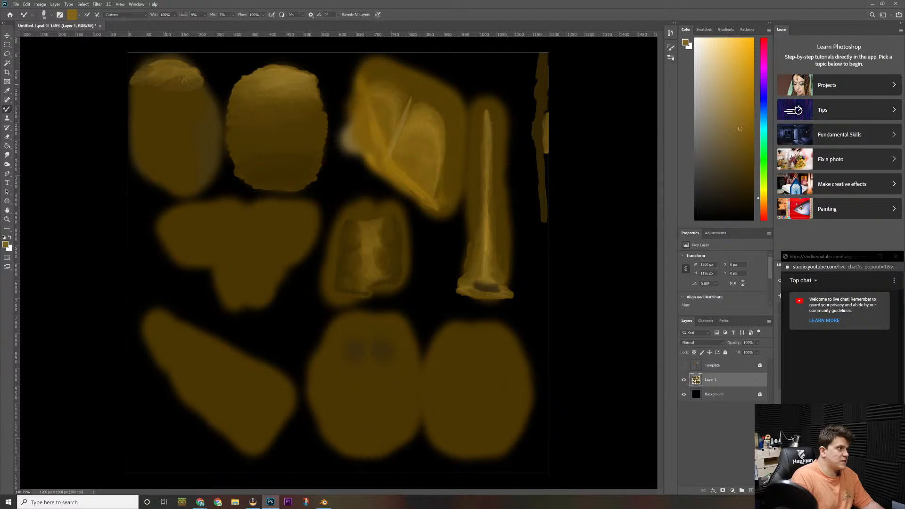
left_click_drag(185, 80, 199, 80)
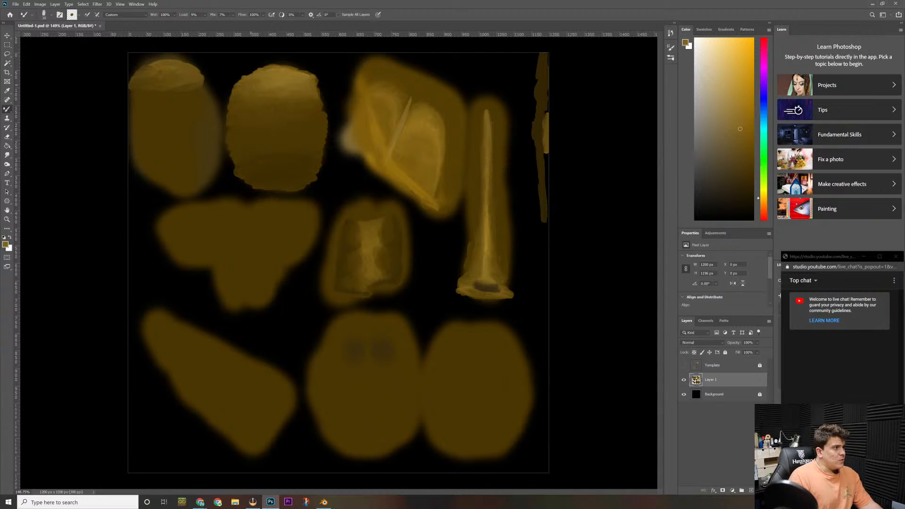
Step: Sample lighter ochres from the second upper island's highlight and brighten the crown of the first upper island
left_click(277, 73, "alt")
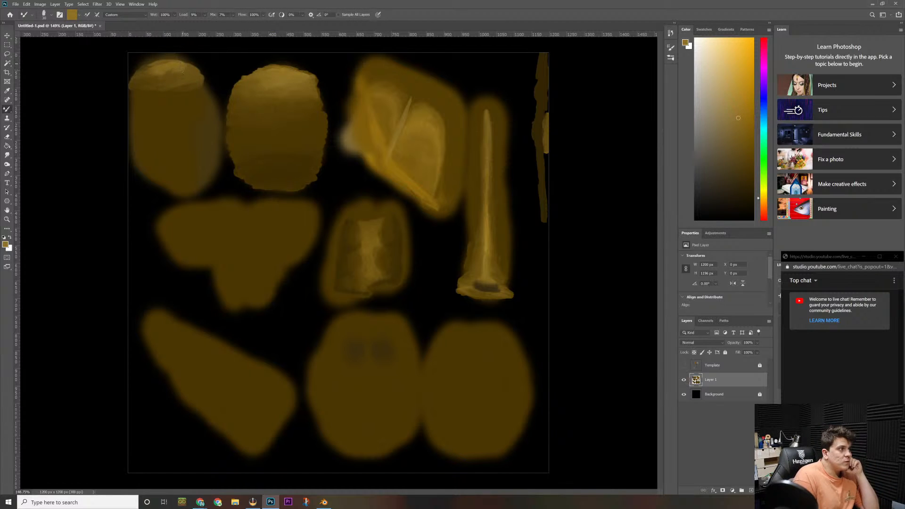
mouse_move(183, 70)
left_mouse_down()
mouse_move(158, 64)
mouse_move(138, 78)
left_mouse_up()
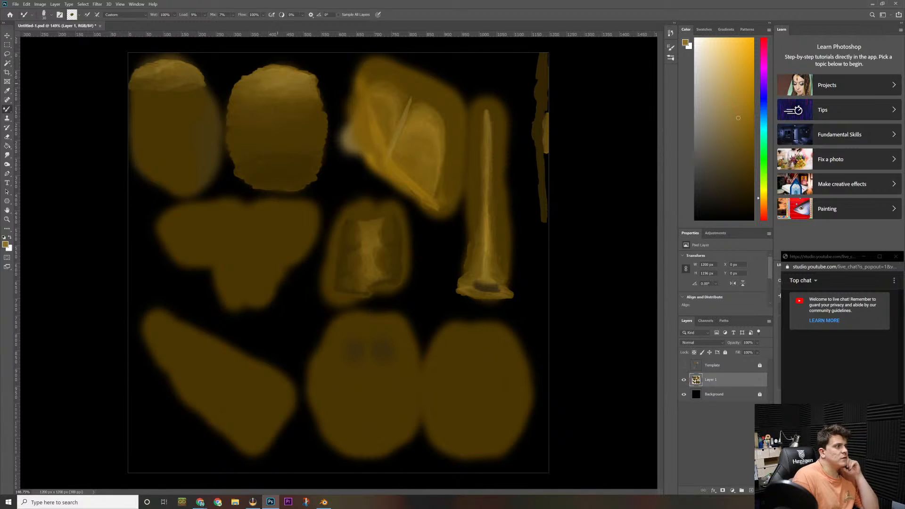
key("i")
left_click(285, 81)
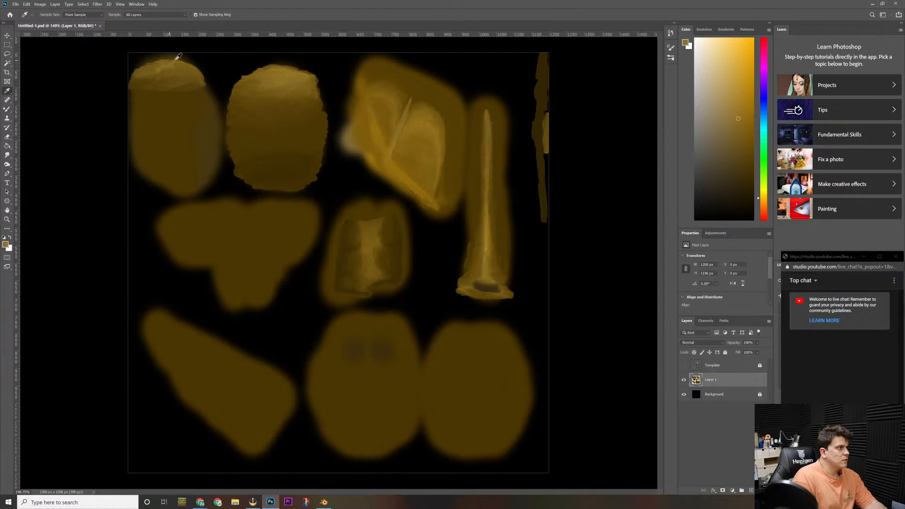
key("b")
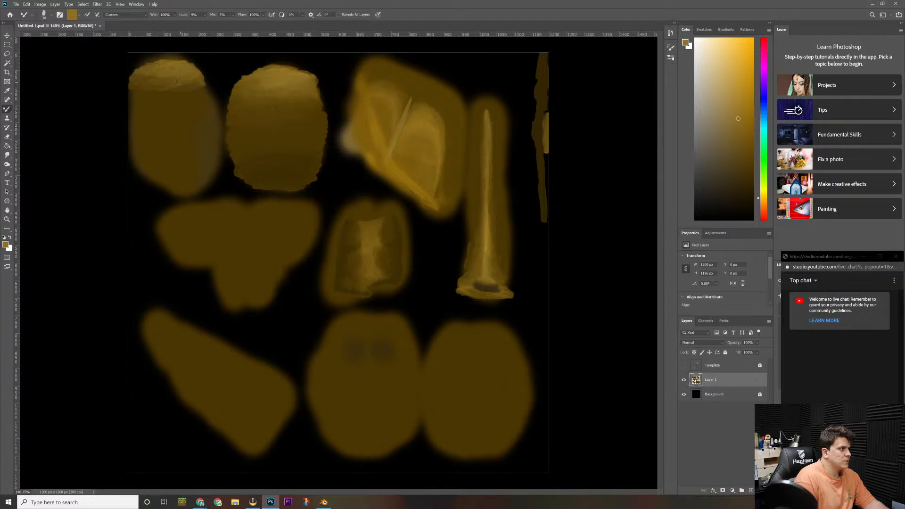
Step: Sample a slightly darker ochre from the second upper island and paint the lower edge of the first island's highlight band
key("i")
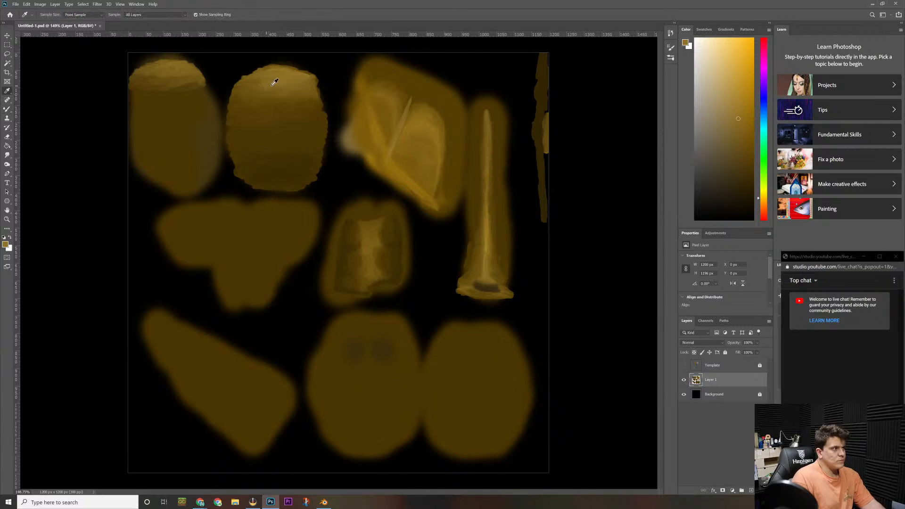
left_click(279, 79)
key("b")
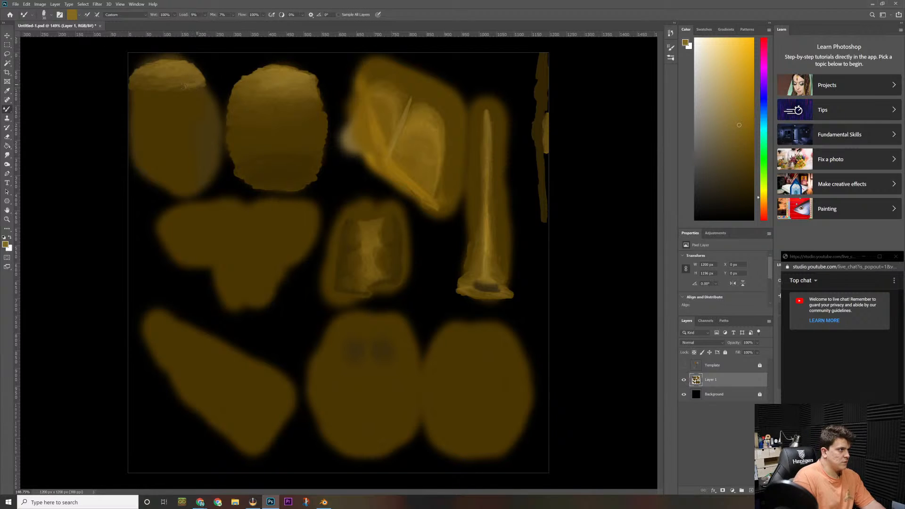
left_click_drag(179, 82, 133, 78)
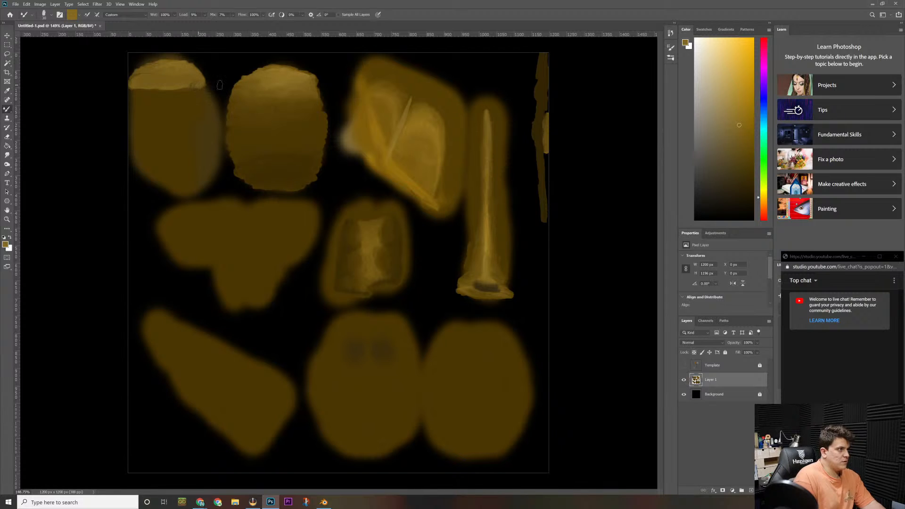
Step: Sample mid browns from the second upper island and blend the first island's highlight downward into its base color
key("i")
left_click(251, 96)
key("b")
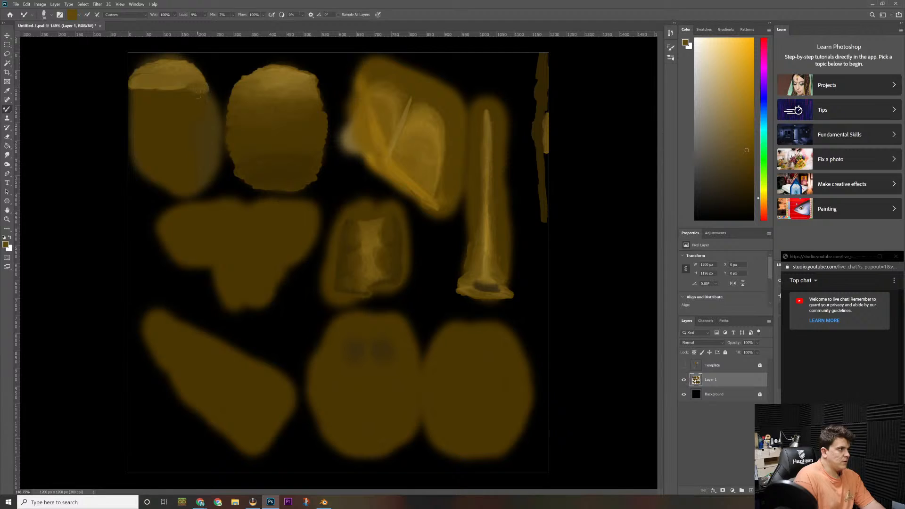
left_click_drag(199, 95, 129, 90)
left_click(137, 85, "alt")
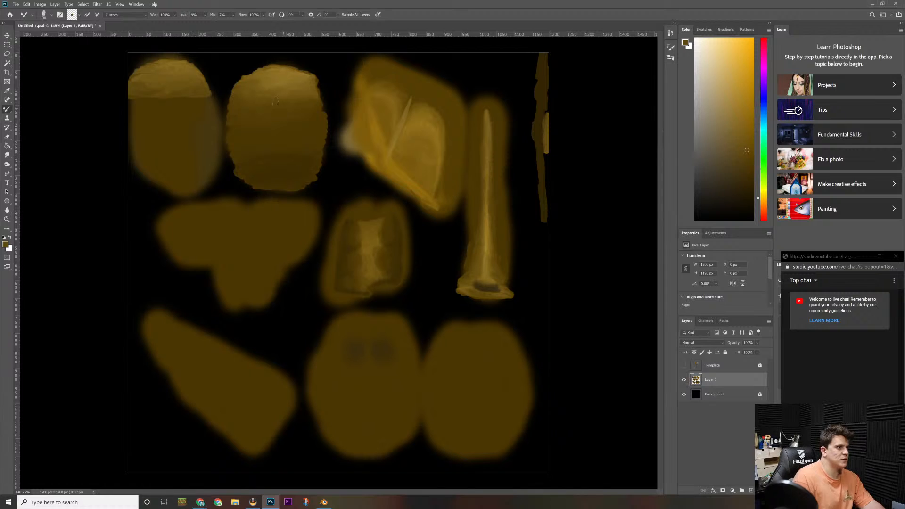
left_click(270, 87, "alt")
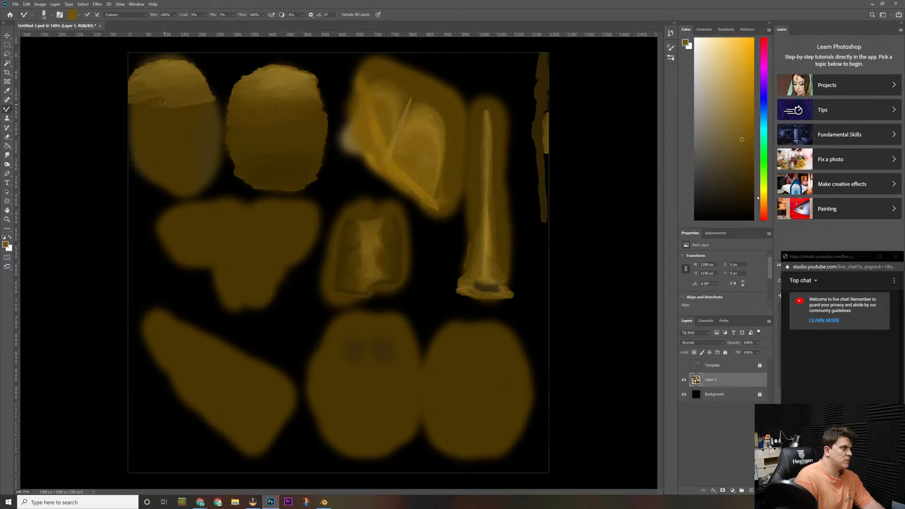
left_click_drag(162, 101, 176, 91)
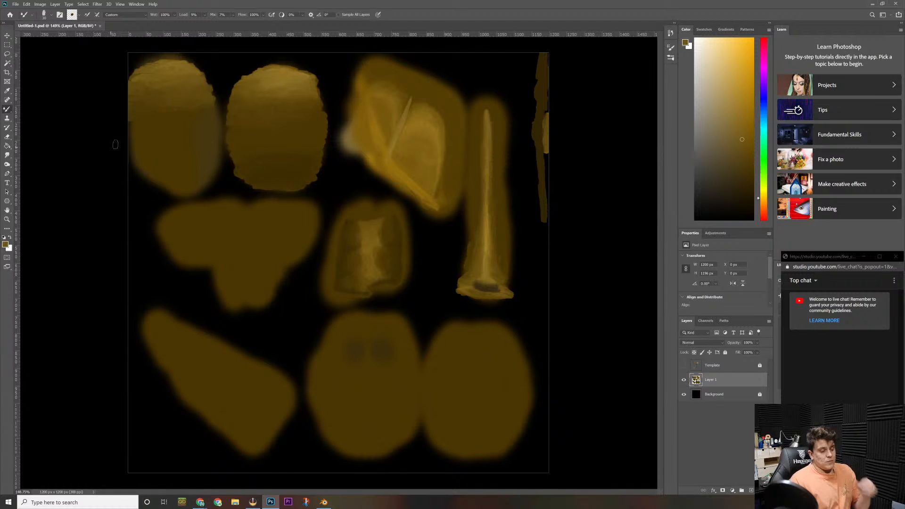
Step: Sample the second upper island's bottom shade, darken it to a very dark brown, and brush a shadow near the first island's bottom
key("i")
left_click(280, 78)
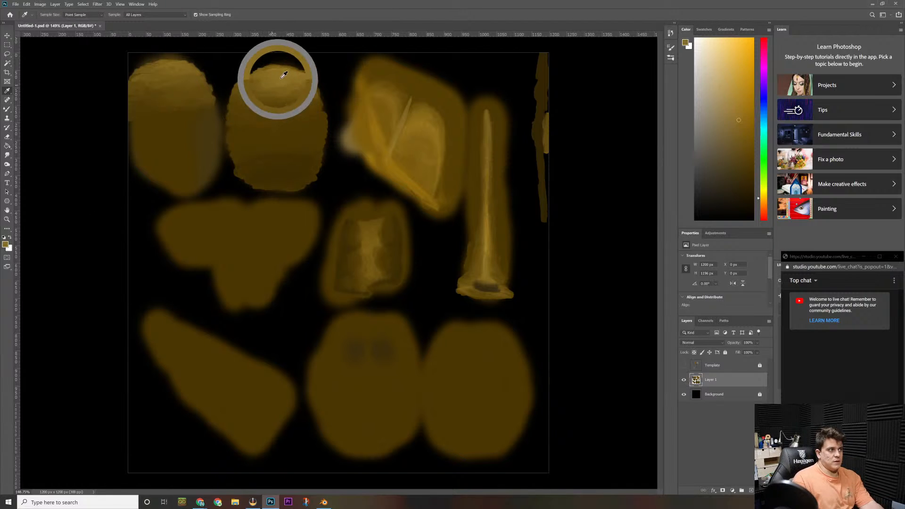
mouse_move(283, 75)
left_mouse_down()
mouse_move(264, 115)
mouse_move(283, 174)
left_mouse_up()
key("b")
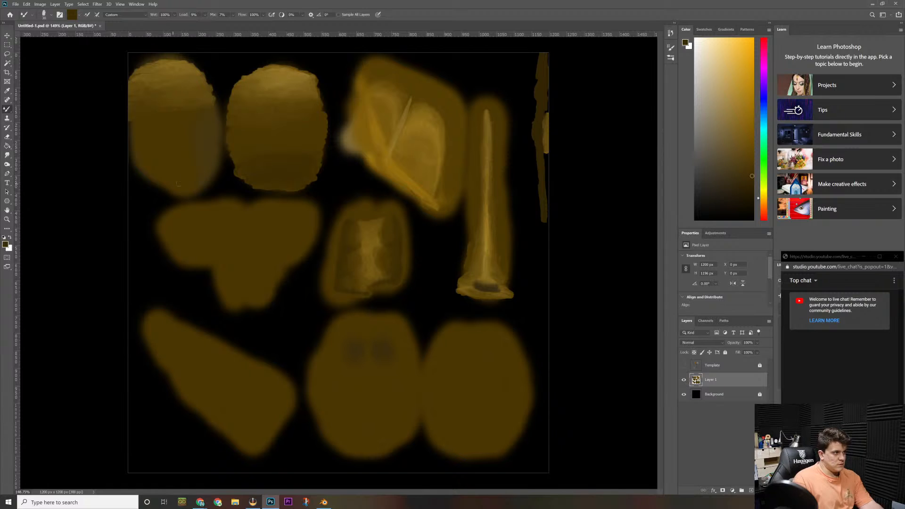
left_click_drag(750, 185, 744, 195)
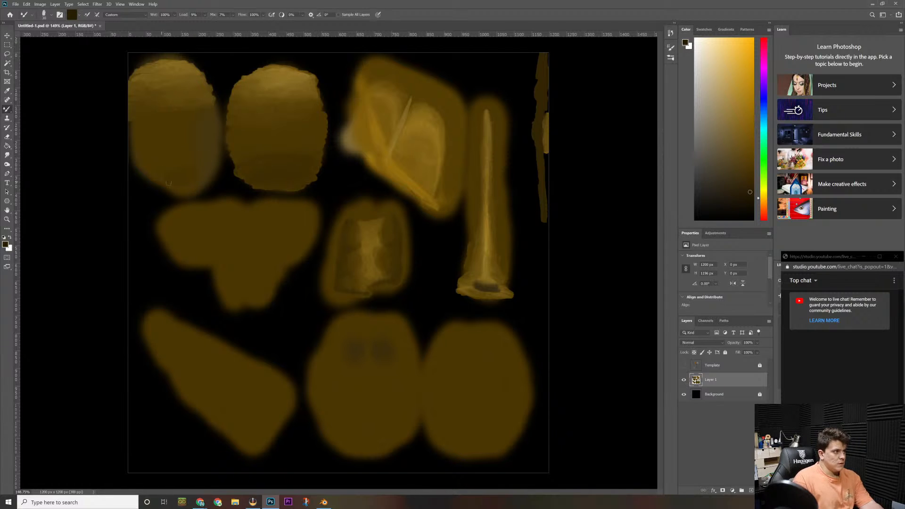
mouse_move(174, 176)
left_mouse_down()
mouse_move(207, 168)
mouse_move(164, 173)
mouse_move(177, 179)
mouse_move(160, 186)
mouse_move(188, 198)
mouse_move(210, 178)
left_mouse_up()
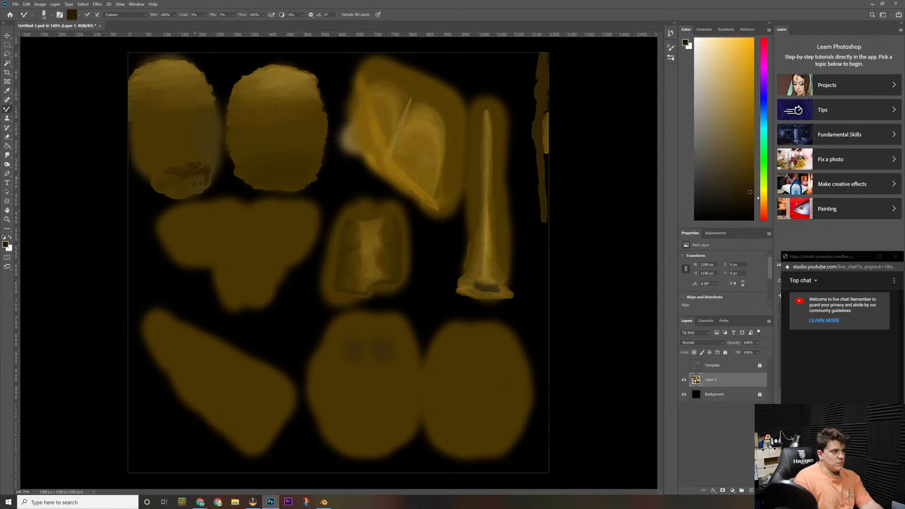
Step: Lighten the dark brown slightly and spread the shading across the first upper island's bottom and lower right edge
left_click(746, 183)
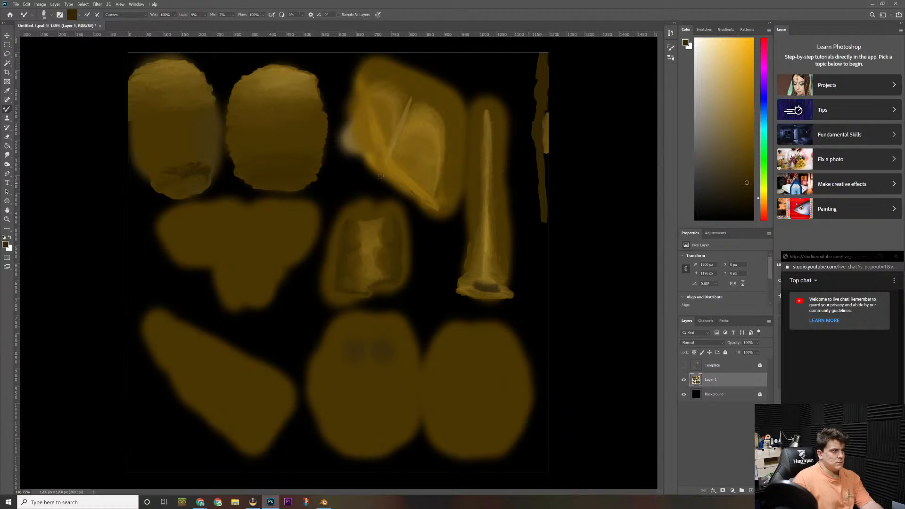
mouse_move(173, 186)
left_mouse_down()
mouse_move(187, 175)
mouse_move(204, 185)
mouse_move(190, 183)
mouse_move(201, 174)
mouse_move(193, 190)
mouse_move(191, 175)
mouse_move(161, 183)
mouse_move(165, 193)
mouse_move(184, 185)
left_mouse_up()
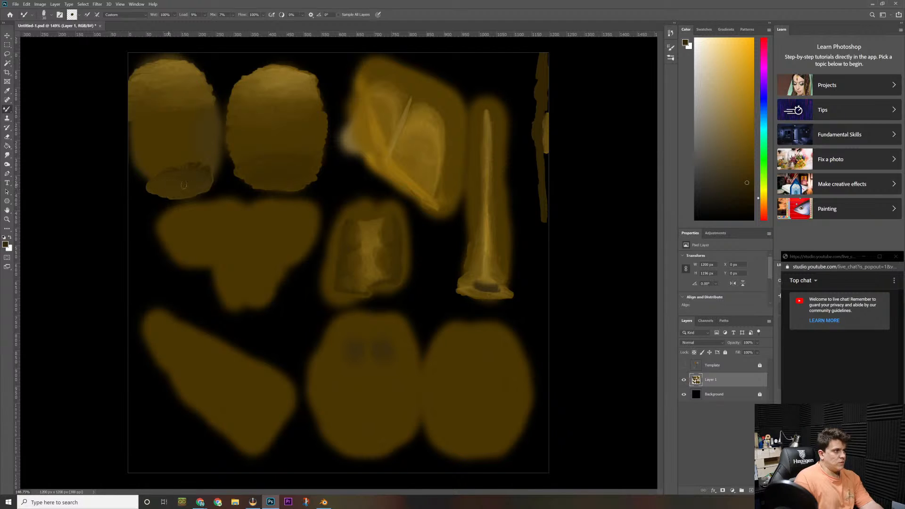
left_click(749, 181)
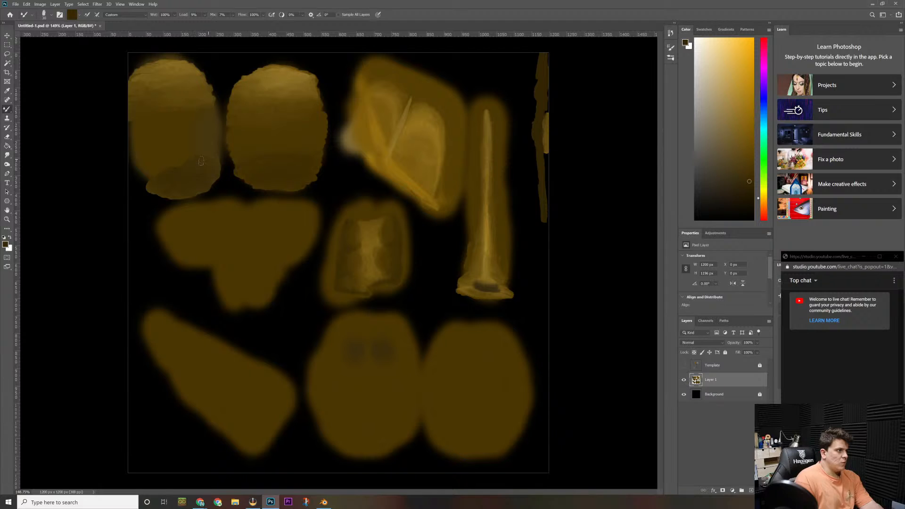
mouse_move(211, 158)
left_mouse_down()
mouse_move(223, 166)
mouse_move(167, 176)
mouse_move(179, 172)
left_mouse_up()
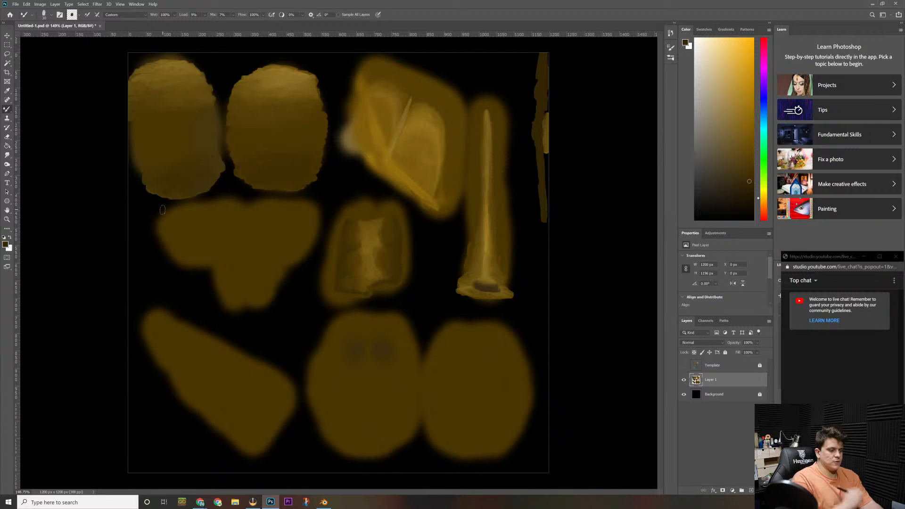
Step: Choose a lighter brown and a darker one to smooth the first upper island's lower shading and fill out its lower left edge
key("i")
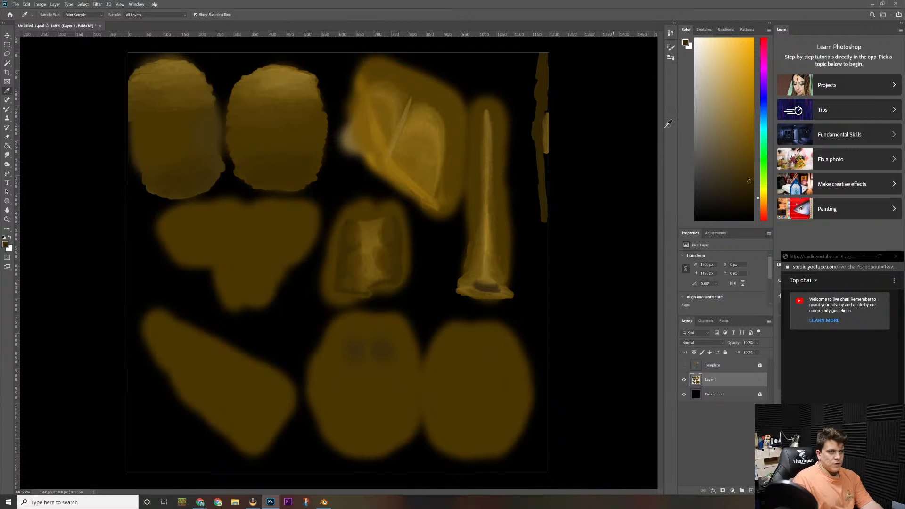
left_click(747, 167)
key("b")
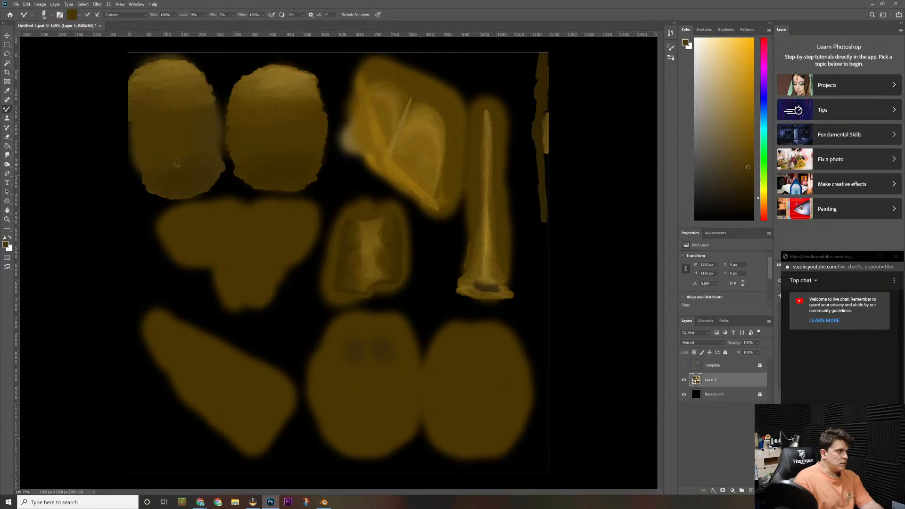
mouse_move(147, 165)
left_mouse_down()
mouse_move(138, 168)
mouse_move(177, 156)
mouse_move(170, 175)
left_mouse_up()
key("i")
key("b")
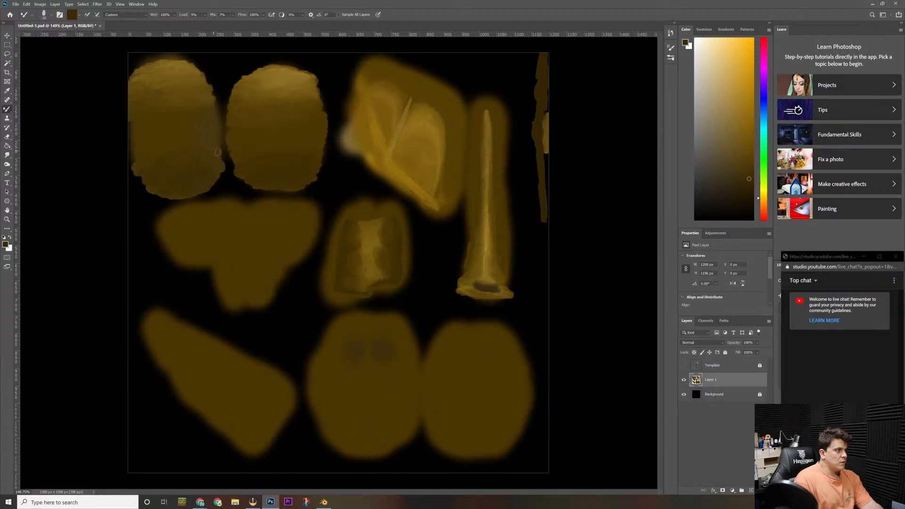
left_click_drag(179, 175, 182, 178)
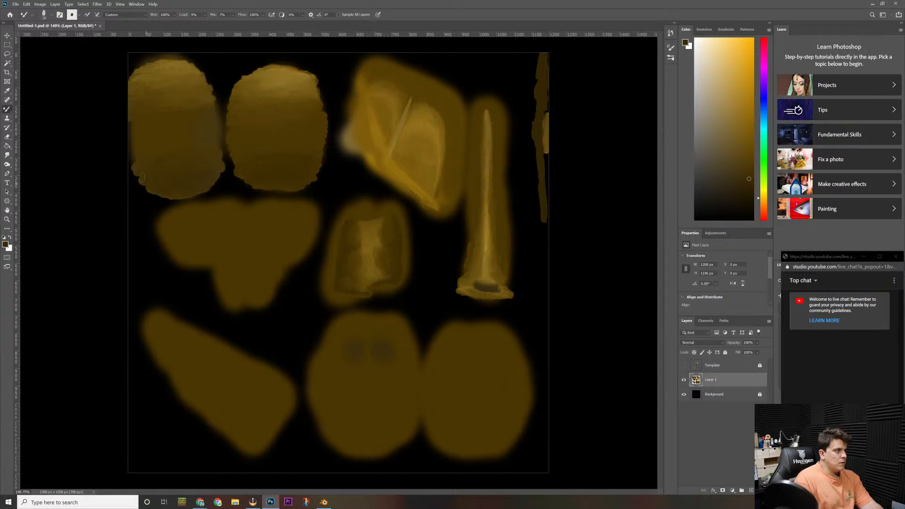
left_click_drag(149, 186, 152, 193)
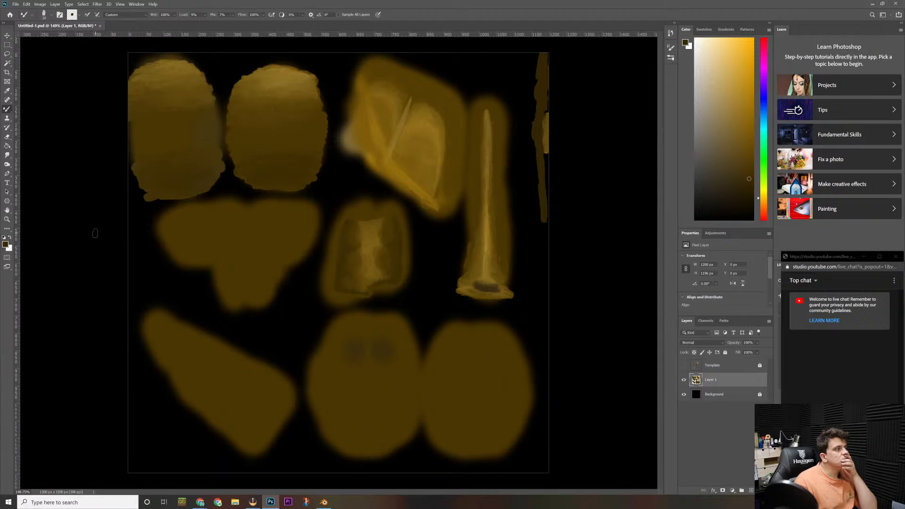
Step: Show the Template layer and touch up the first upper island's lower right area with dark and medium browns
left_click(684, 365)
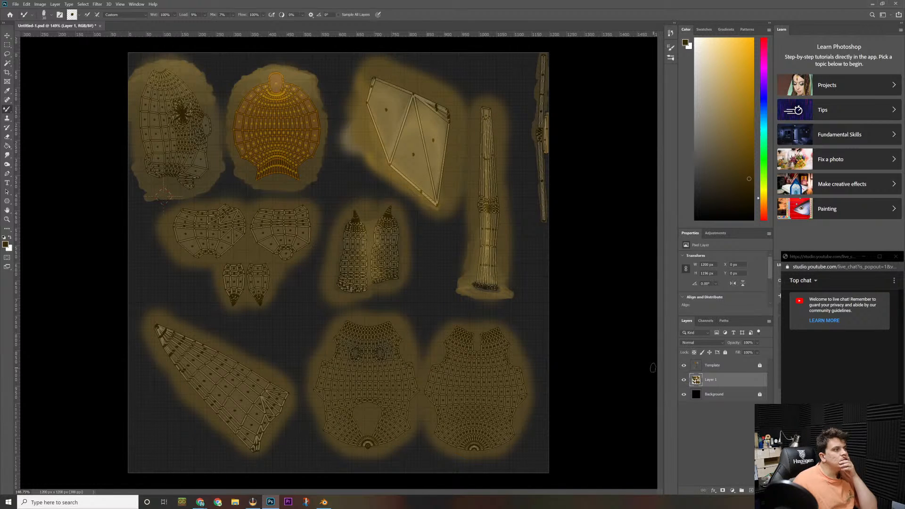
mouse_move(744, 175)
left_mouse_down()
mouse_move(737, 189)
mouse_move(746, 192)
left_mouse_up()
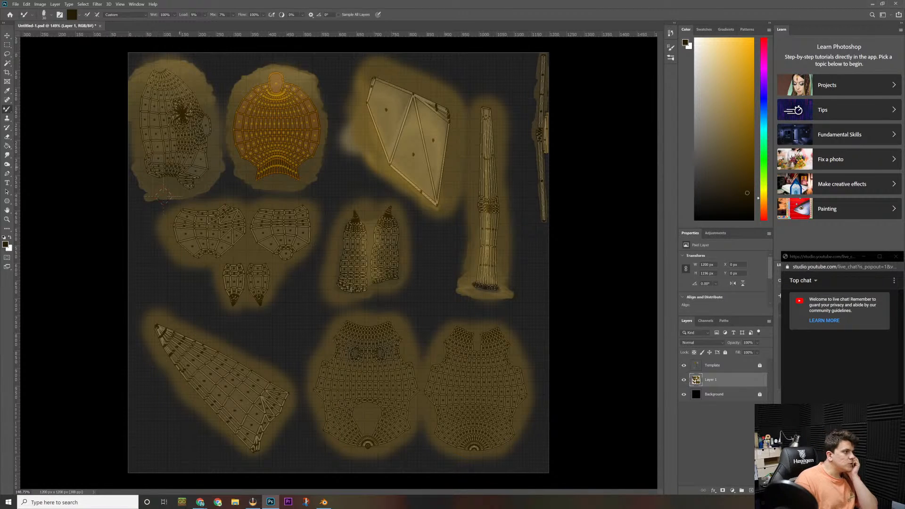
left_click(188, 167, "alt")
left_click(164, 195)
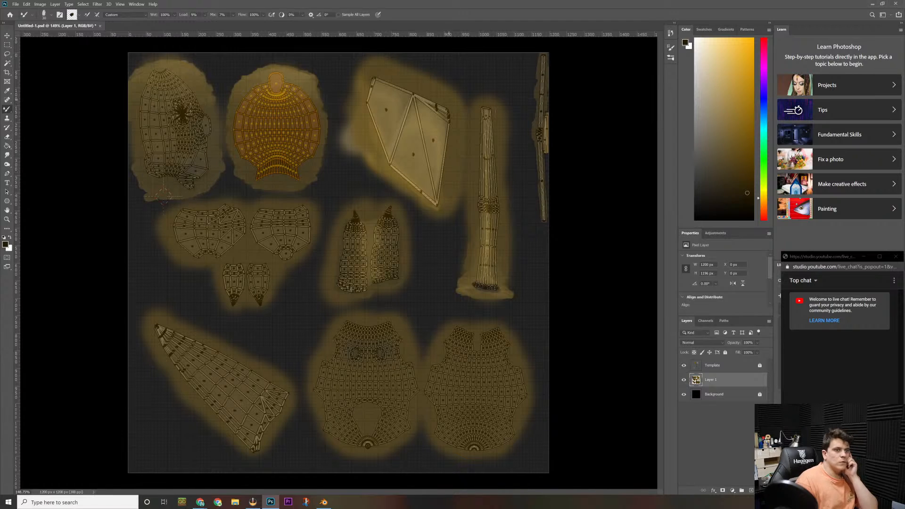
left_click_drag(748, 176, 744, 144)
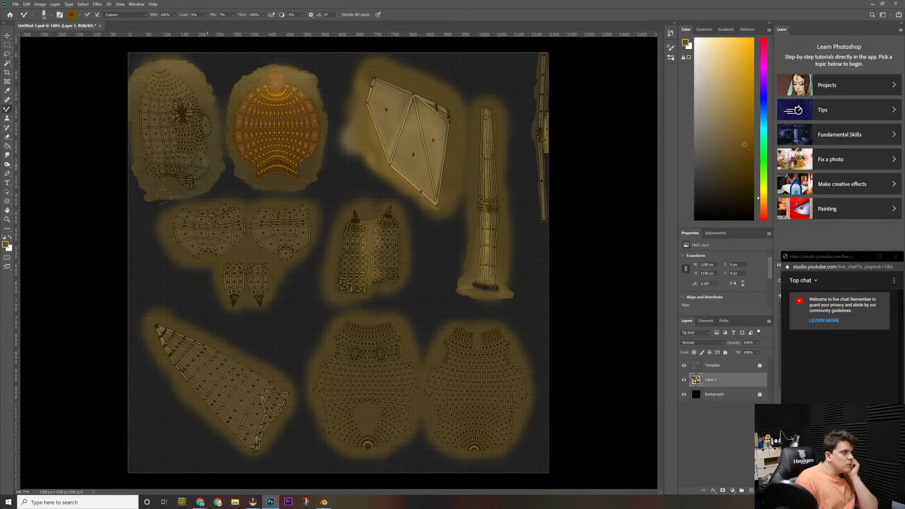
left_click(204, 174, "alt")
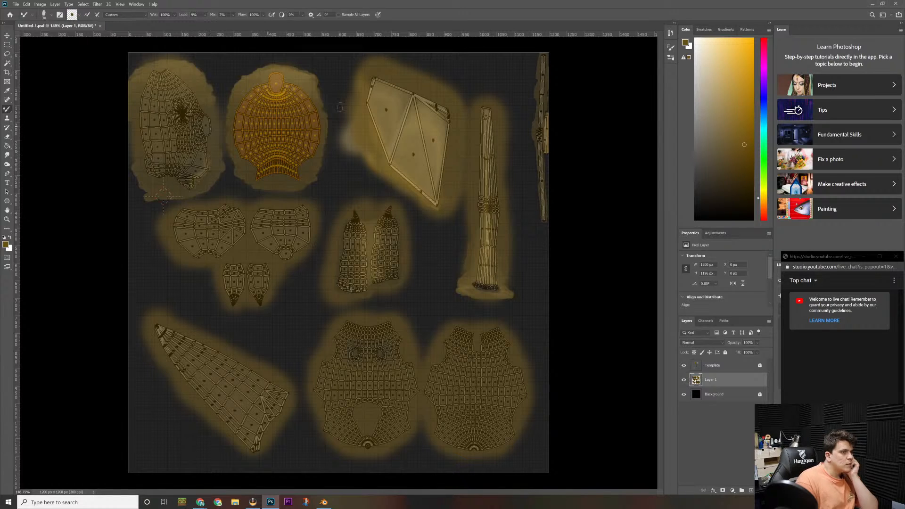
Step: Choose a bright yellow-orange, paint a curved highlight over the first upper island's lower right mesh detail, and hide the Template layer
left_click(744, 46)
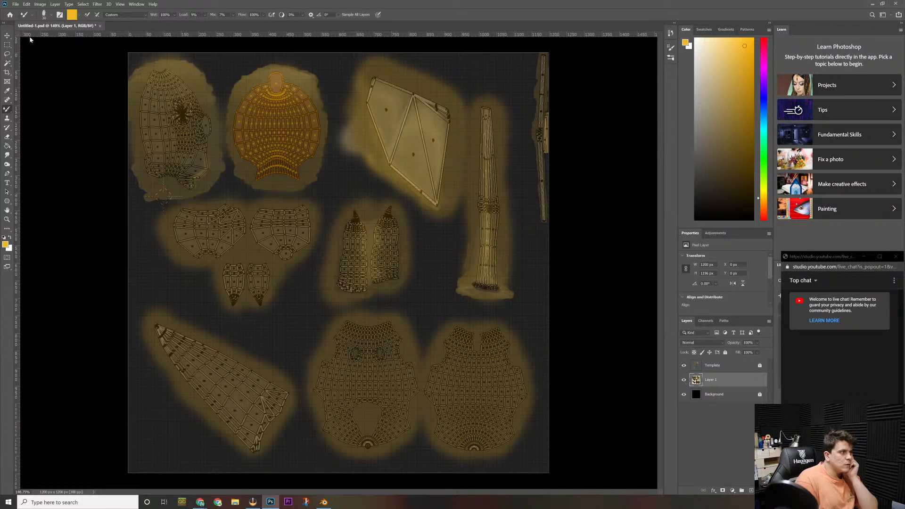
left_click(201, 151)
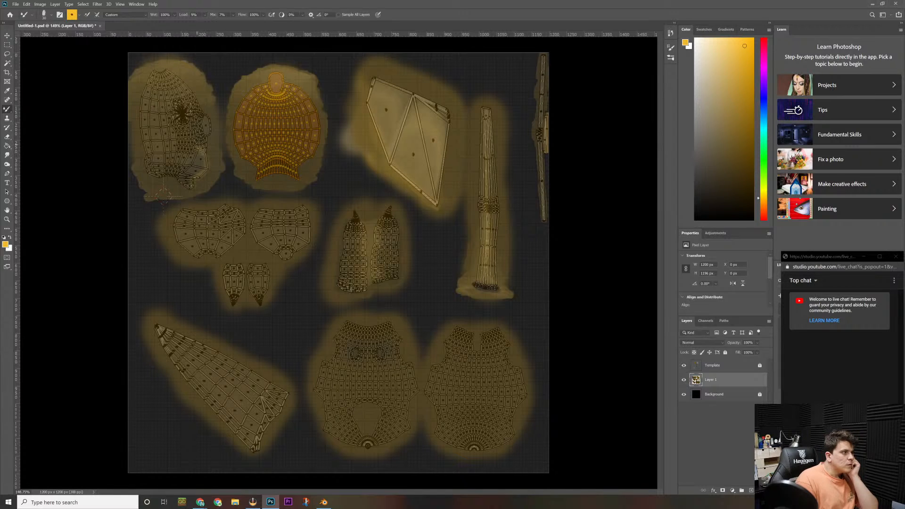
mouse_move(193, 136)
left_mouse_down()
mouse_move(206, 165)
mouse_move(178, 124)
mouse_move(189, 149)
mouse_move(177, 167)
mouse_move(183, 134)
mouse_move(179, 160)
left_mouse_up()
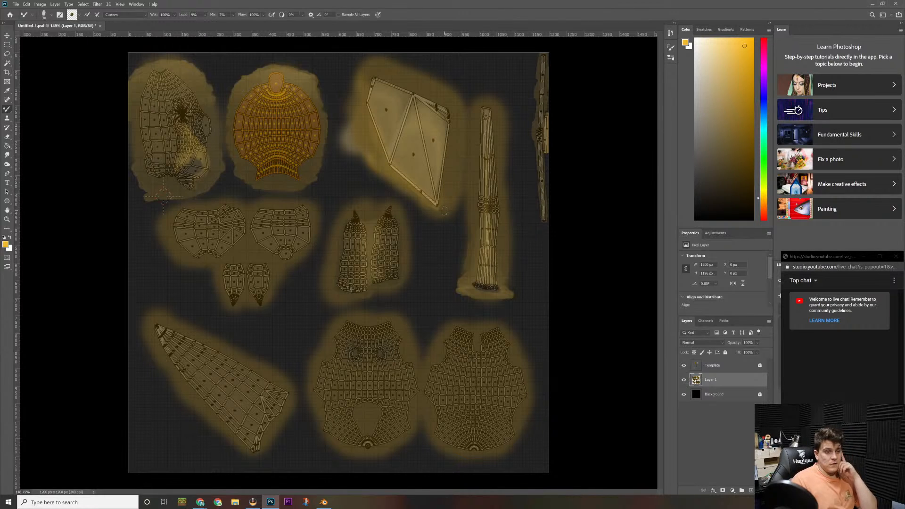
left_click(683, 365)
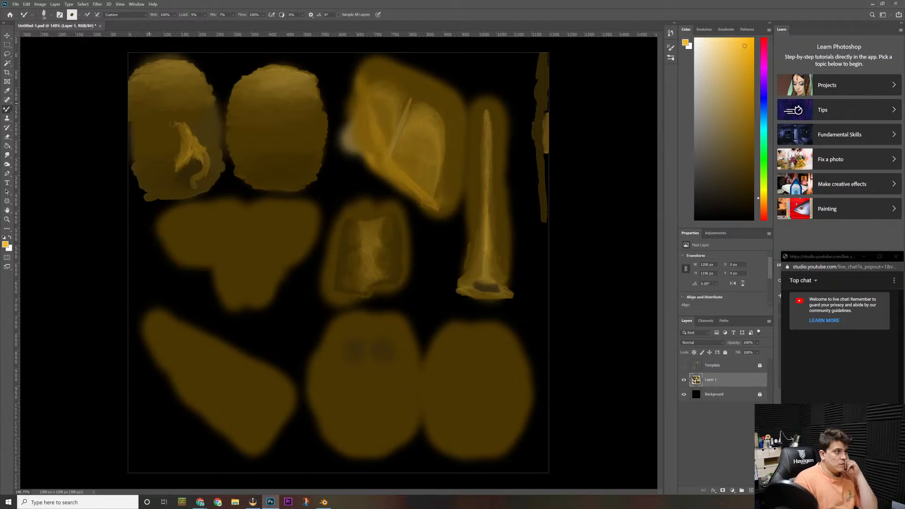
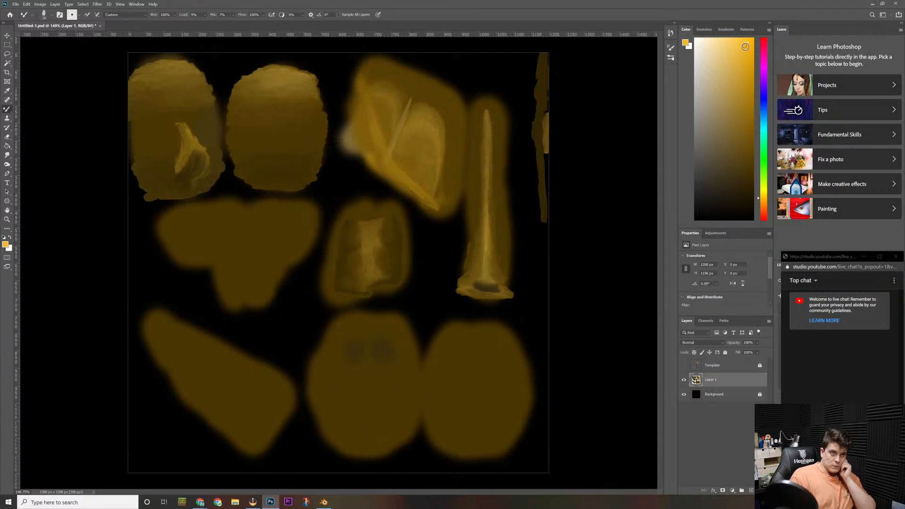
Step: Choose a slightly different yellow-orange and brighten the first upper island's forked highlight, adding a short branch above it
left_click(745, 53)
left_click(742, 47)
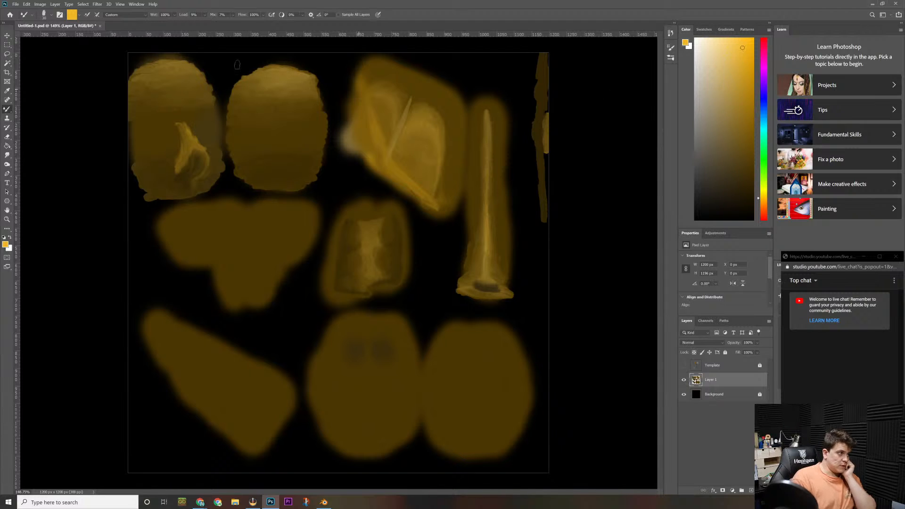
mouse_move(187, 137)
left_mouse_down()
mouse_move(208, 163)
mouse_move(182, 128)
left_mouse_up()
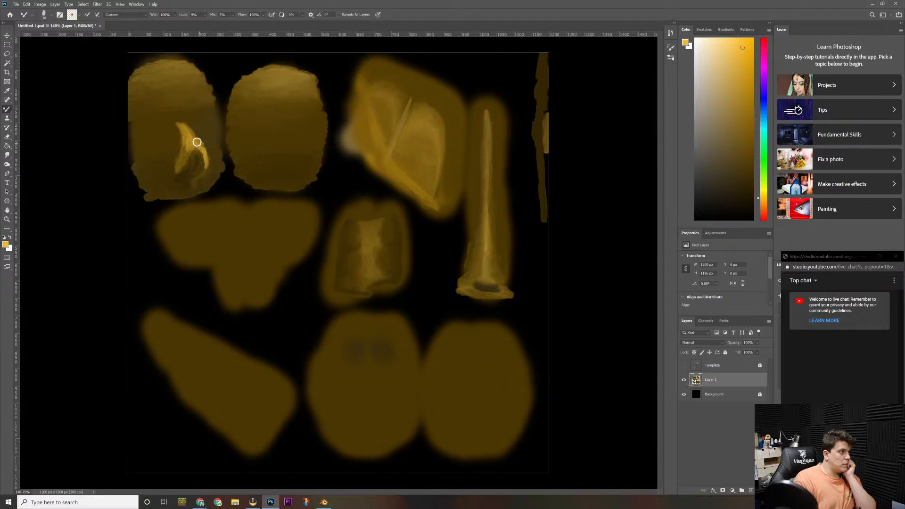
mouse_move(197, 142)
left_mouse_down()
mouse_move(203, 145)
mouse_move(198, 138)
left_mouse_up()
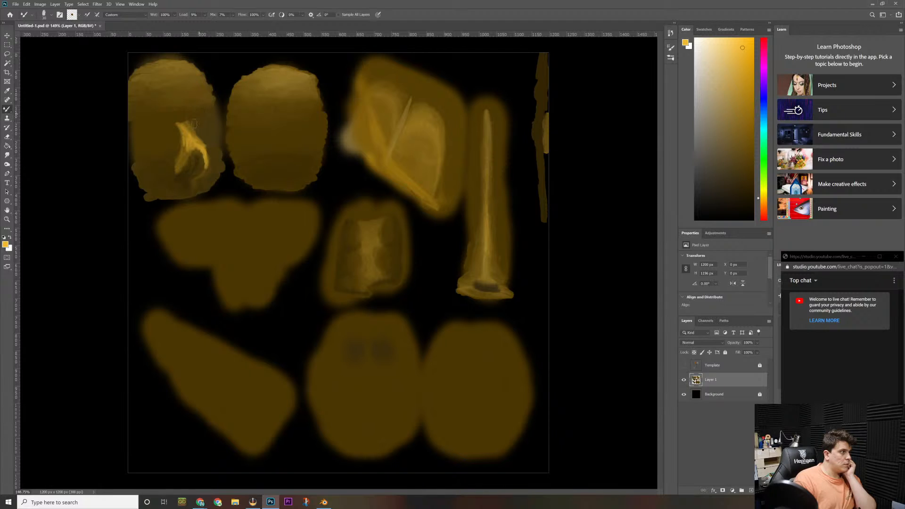
left_click_drag(177, 119, 179, 116)
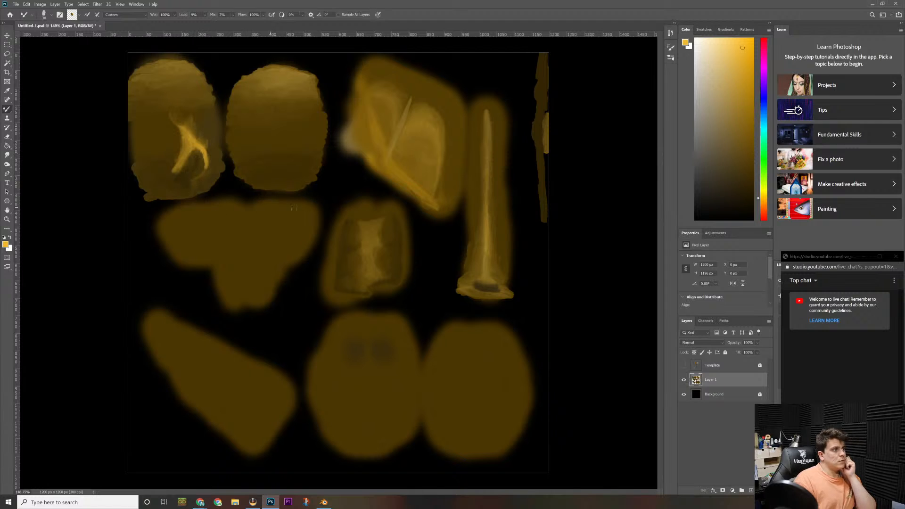
Step: Show the Template layer and extend the first upper island's highlight in deeper yellow-orange as a winding vein, undoing the misplaced upper stroke
left_click(683, 365)
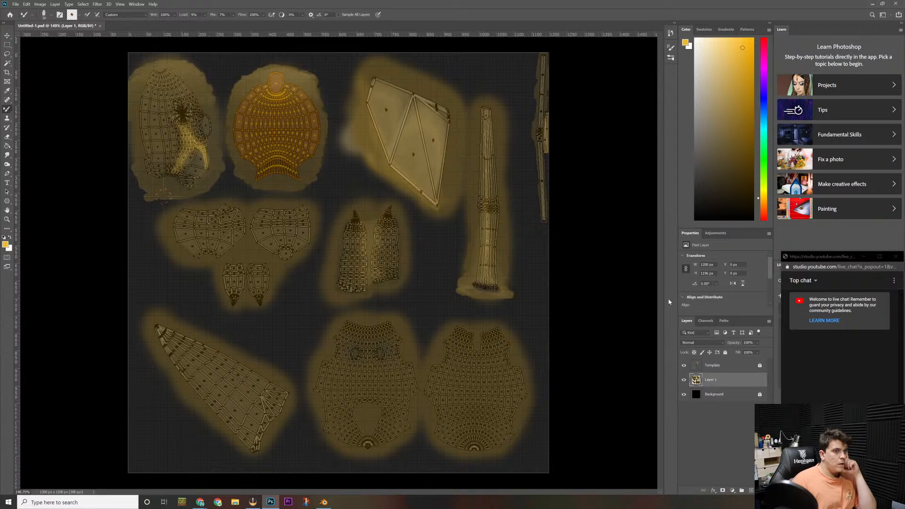
left_click(746, 51)
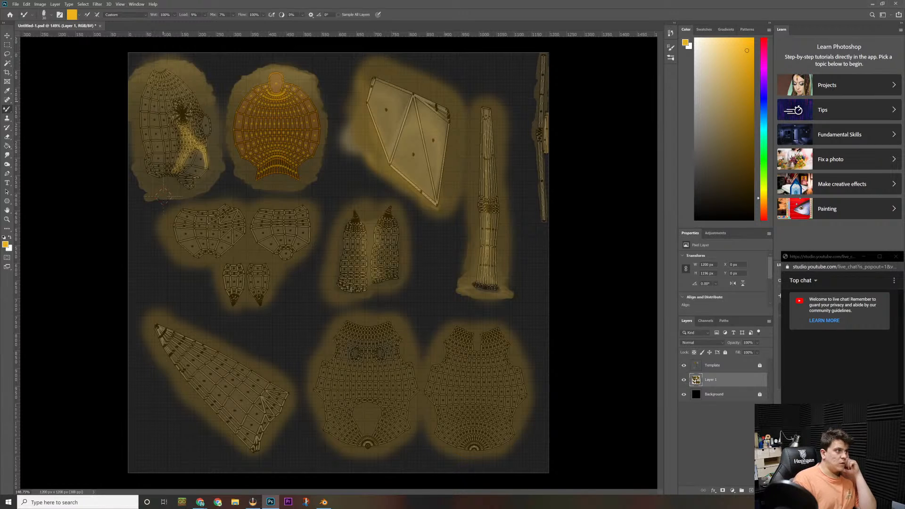
left_click_drag(176, 115, 173, 107)
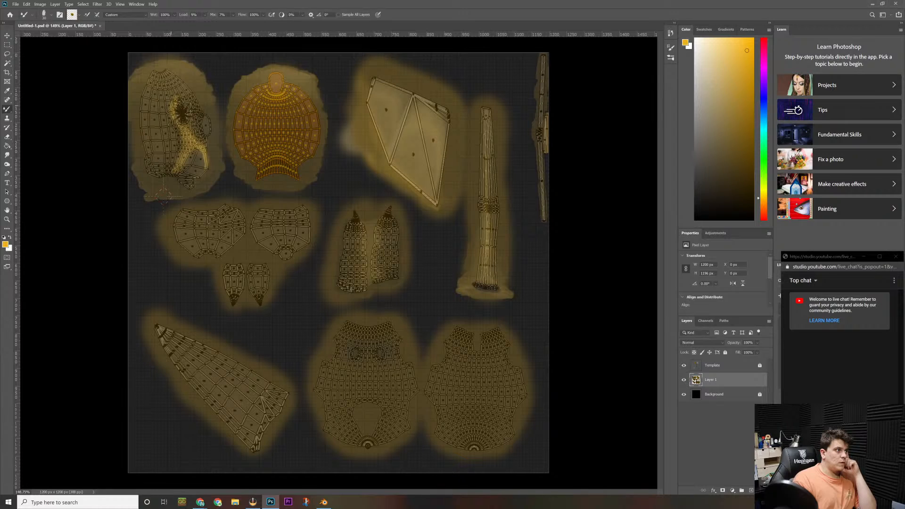
left_click_drag(174, 88, 171, 90)
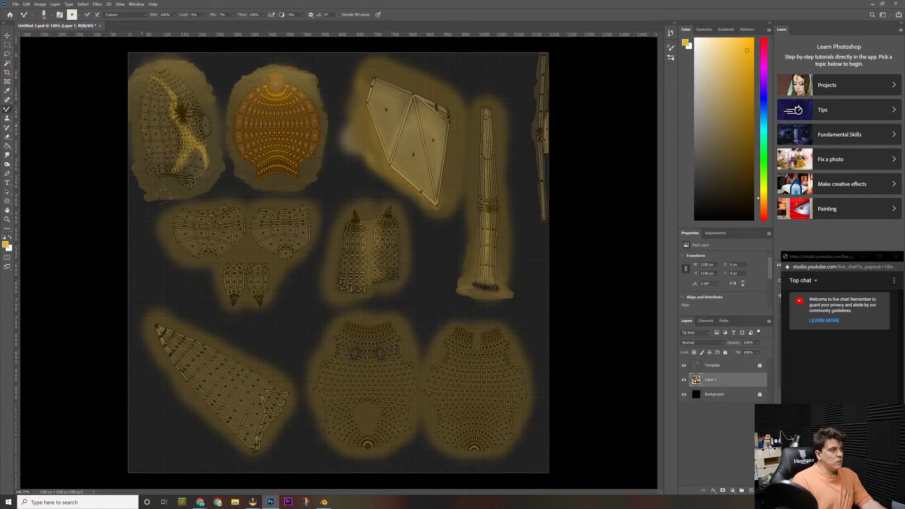
key("ctrl+z")
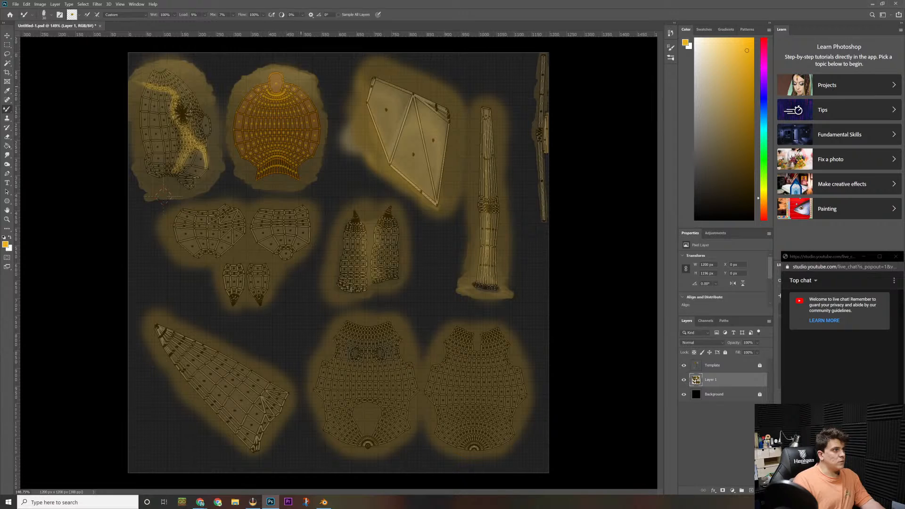
Step: Paint a bright yellow-orange Y shape on the second upper island, hide the Template layer, and taper its arms and lengthen its stem
left_click_drag(746, 50, 747, 49)
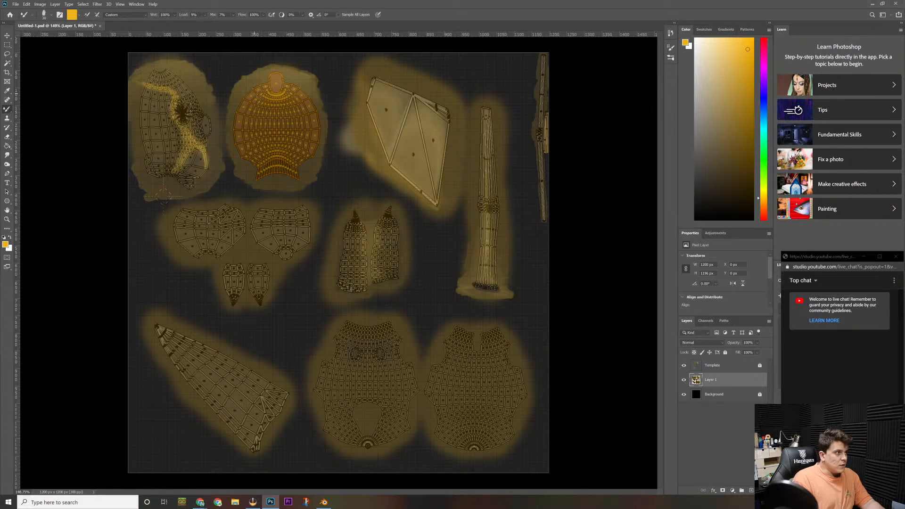
mouse_move(255, 93)
left_mouse_down()
mouse_move(290, 102)
mouse_move(273, 101)
left_mouse_up()
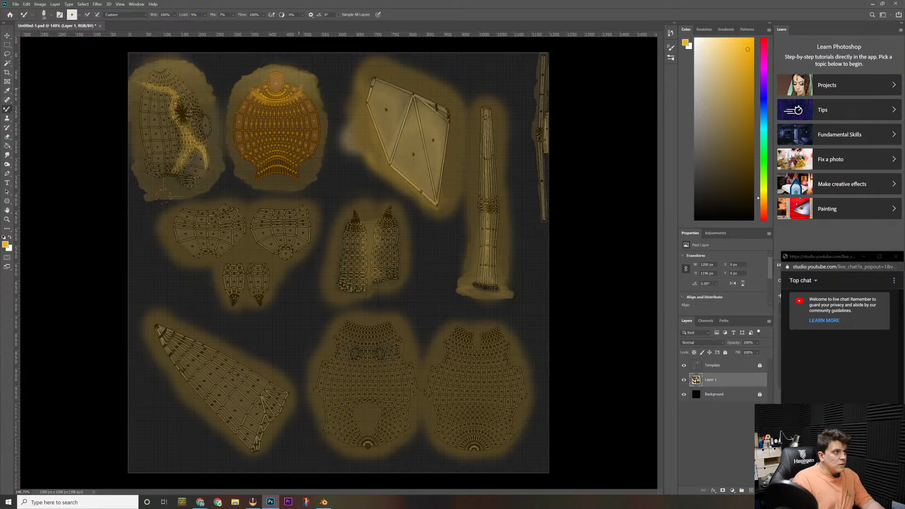
mouse_move(288, 101)
left_mouse_down()
mouse_move(260, 100)
mouse_move(277, 106)
mouse_move(277, 127)
left_mouse_up()
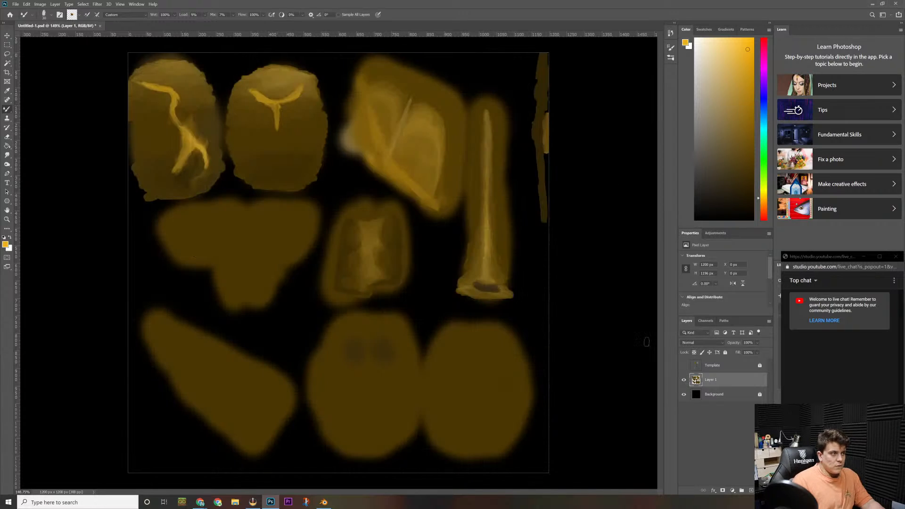
left_click(684, 365)
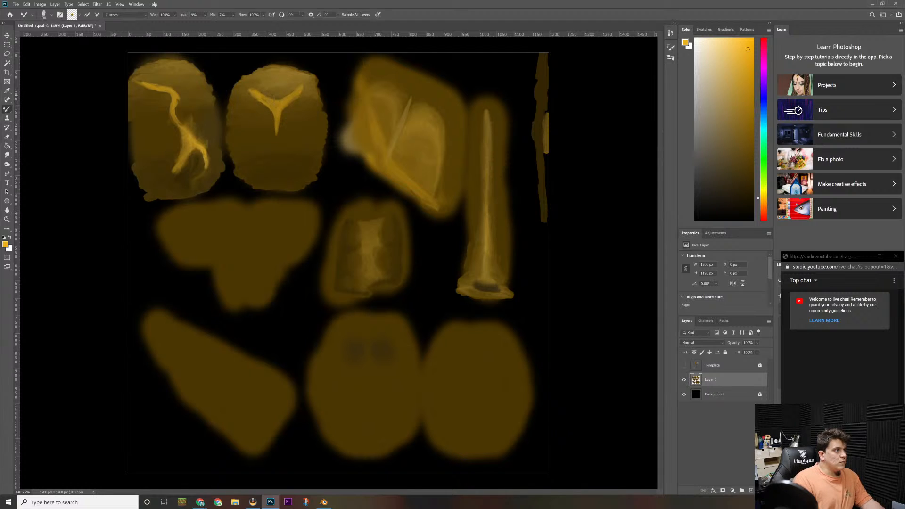
left_click_drag(268, 94, 256, 94)
left_click_drag(277, 106, 277, 154)
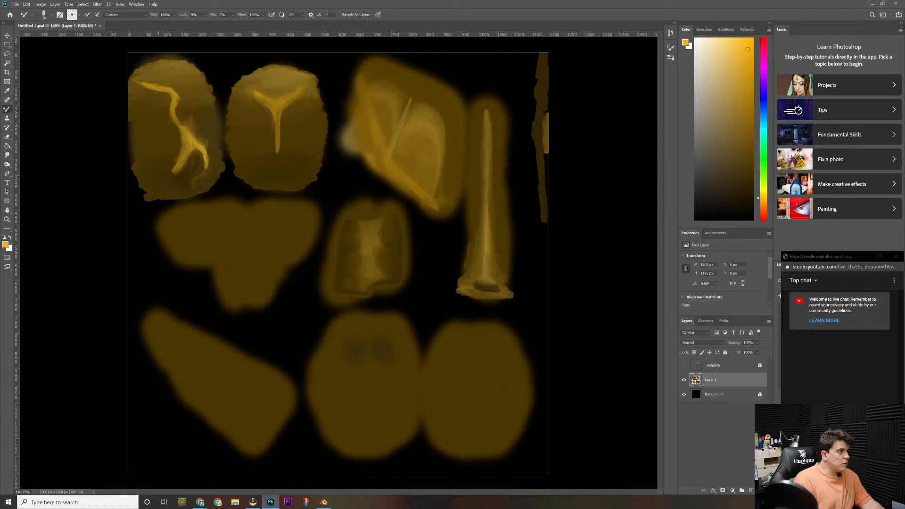
Step: Smooth the upper part of the first upper island's glowing vein out to its left edge and compare it with the Template layer
mouse_move(153, 86)
left_mouse_down()
mouse_move(140, 78)
mouse_move(170, 89)
mouse_move(179, 117)
left_mouse_up()
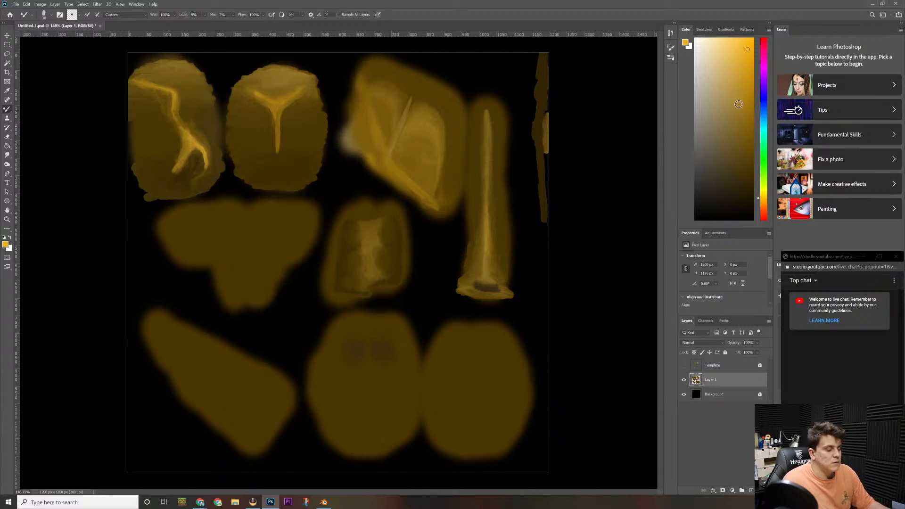
left_click(683, 365)
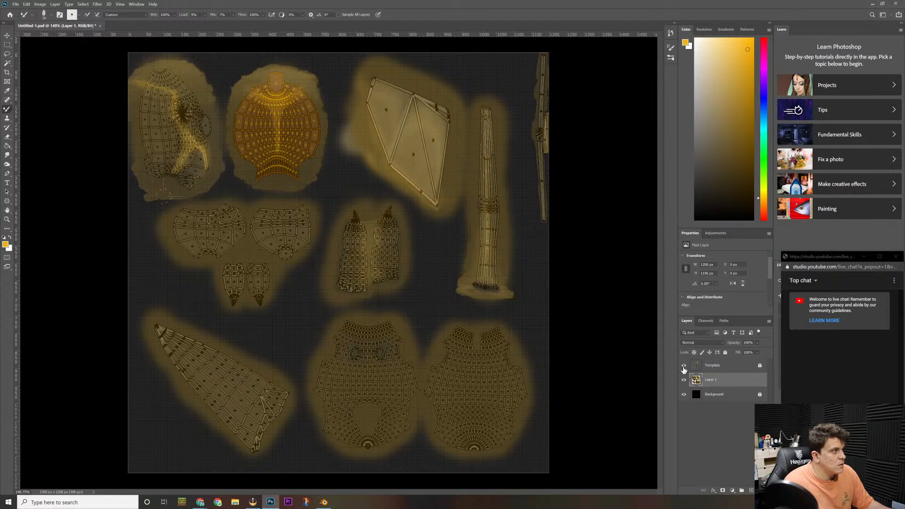
left_click(684, 365)
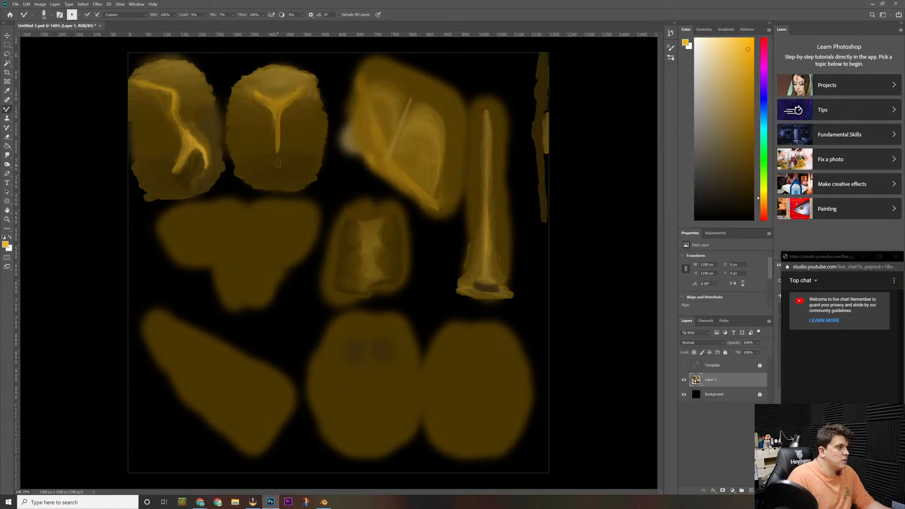
Step: Choose dark browns, raise the brush load to 17%, and shade the first upper island's bottom below the highlight, checking against the Template layer
left_click_drag(750, 133, 750, 176)
mouse_move(159, 171)
left_mouse_down()
mouse_move(178, 174)
mouse_move(169, 180)
left_mouse_up()
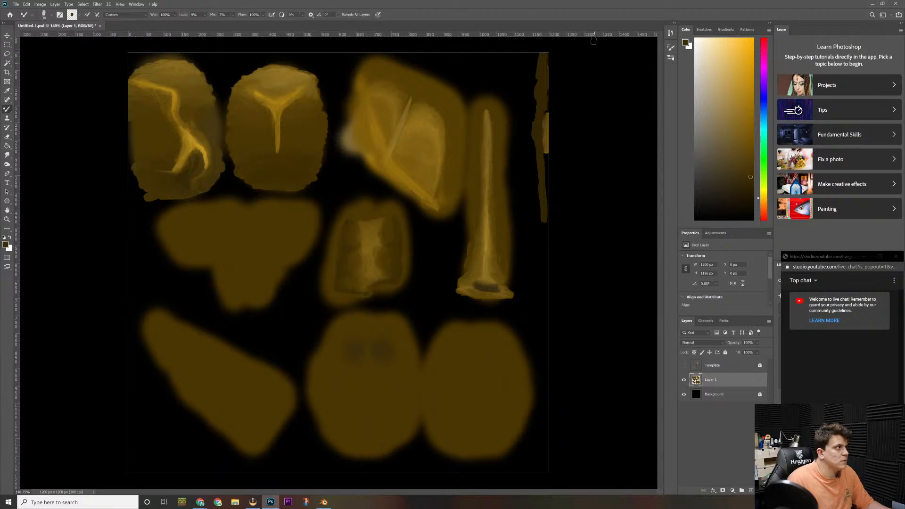
left_click(205, 15)
left_click(216, 23)
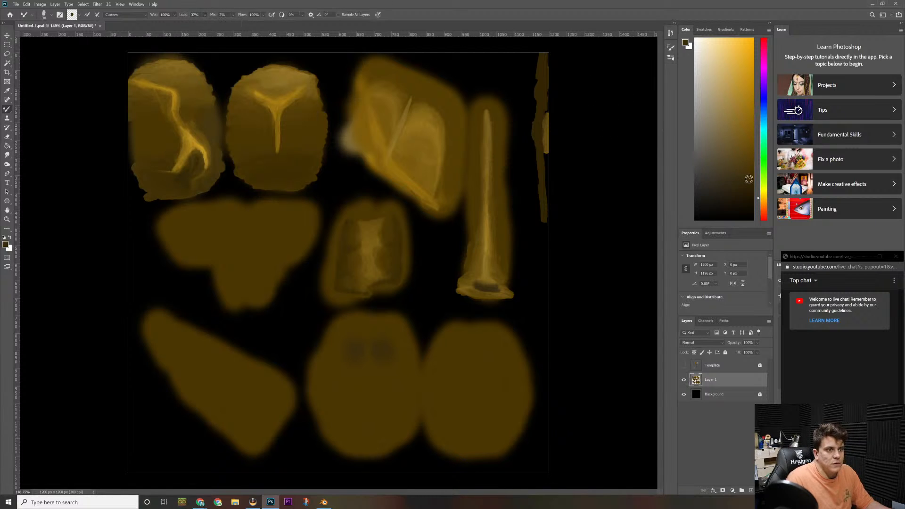
left_click_drag(750, 177, 751, 189)
mouse_move(154, 180)
left_mouse_down()
mouse_move(146, 172)
mouse_move(177, 178)
mouse_move(135, 173)
left_mouse_up()
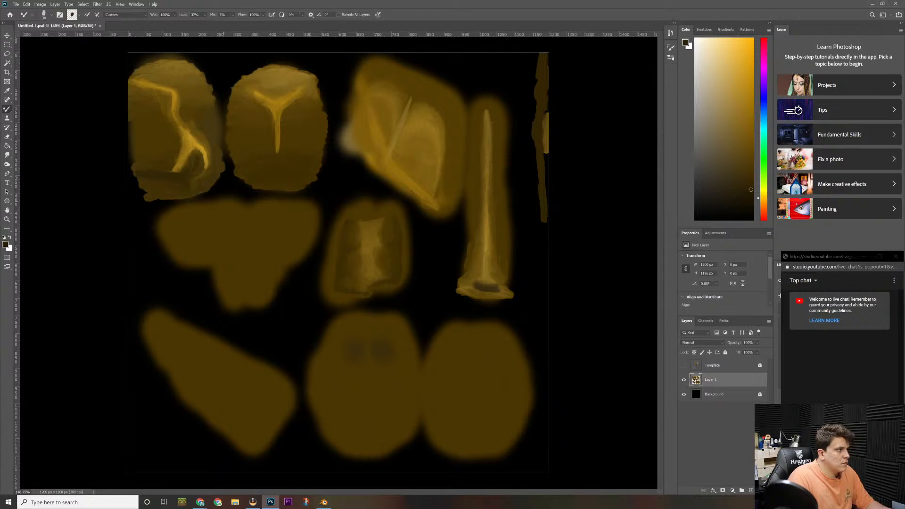
left_click(684, 365)
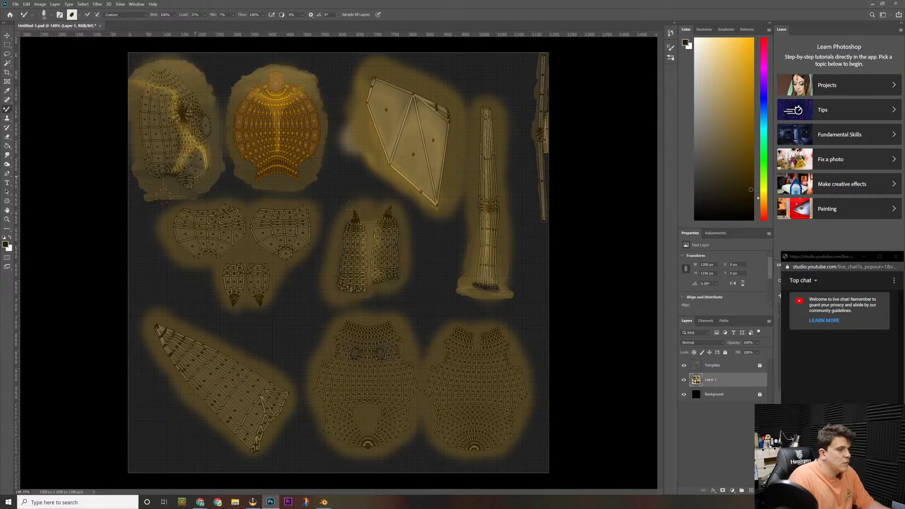
left_click(684, 365)
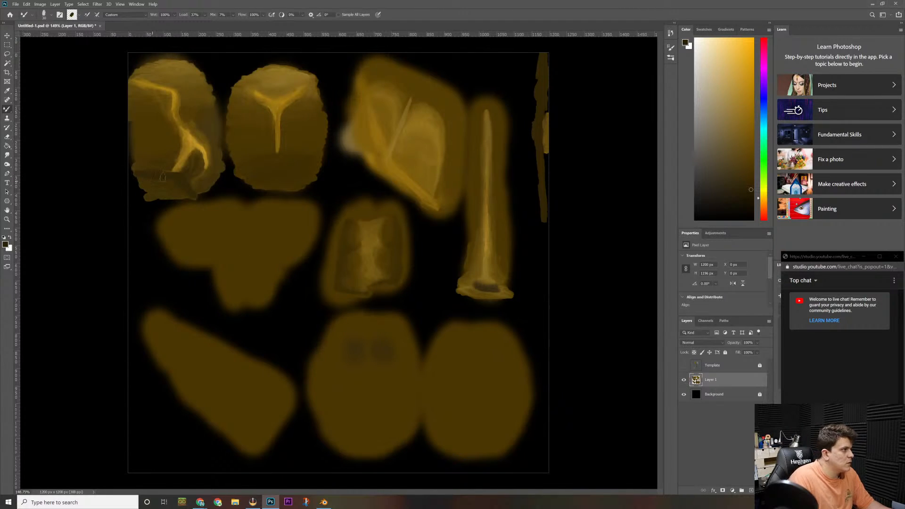
left_click(175, 182, "alt")
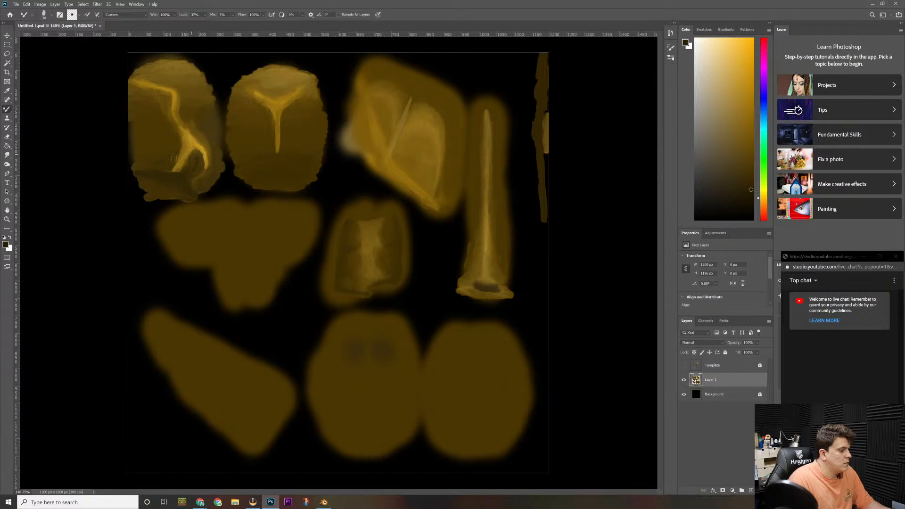
Step: Lower the brush load to 1%, sample a dark brown, and blend the first upper island's bottom shading into the fork of the highlight
key("z")
left_click_drag(143, 162, 268, 208)
key("space")
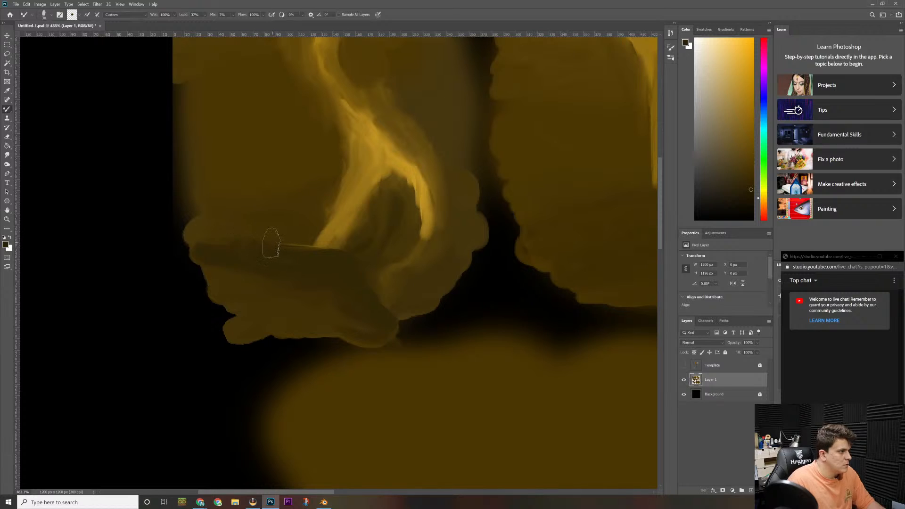
left_click(204, 15)
left_click_drag(206, 23, 176, 23)
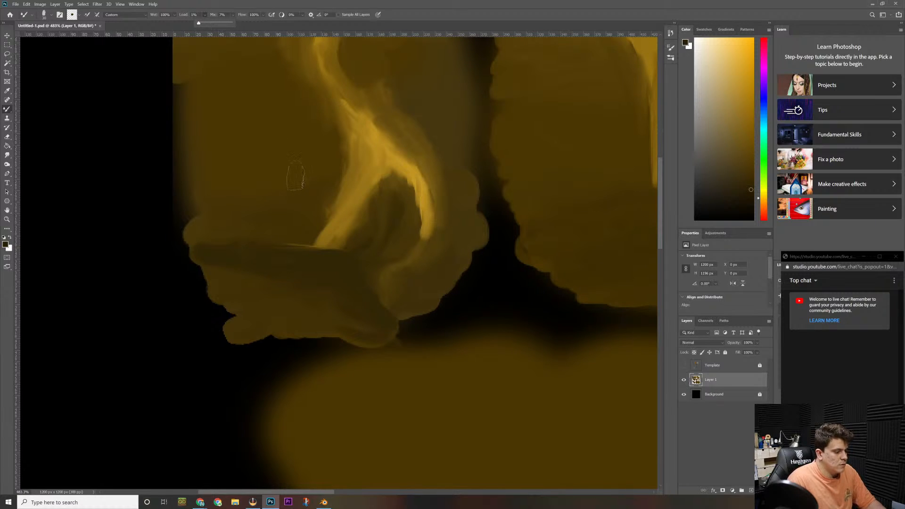
key("i")
left_click(273, 243)
key("b")
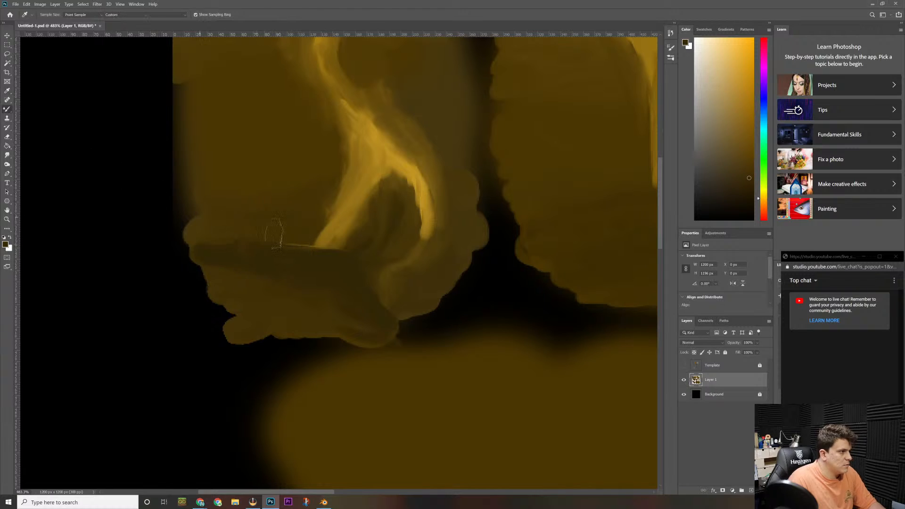
mouse_move(299, 247)
left_mouse_down()
mouse_move(279, 252)
mouse_move(250, 238)
mouse_move(217, 244)
mouse_move(274, 238)
mouse_move(319, 252)
mouse_move(313, 240)
mouse_move(317, 256)
mouse_move(299, 248)
mouse_move(343, 254)
mouse_move(356, 236)
mouse_move(347, 251)
mouse_move(342, 237)
mouse_move(358, 234)
mouse_move(363, 217)
mouse_move(351, 231)
mouse_move(397, 172)
mouse_move(417, 205)
left_mouse_up()
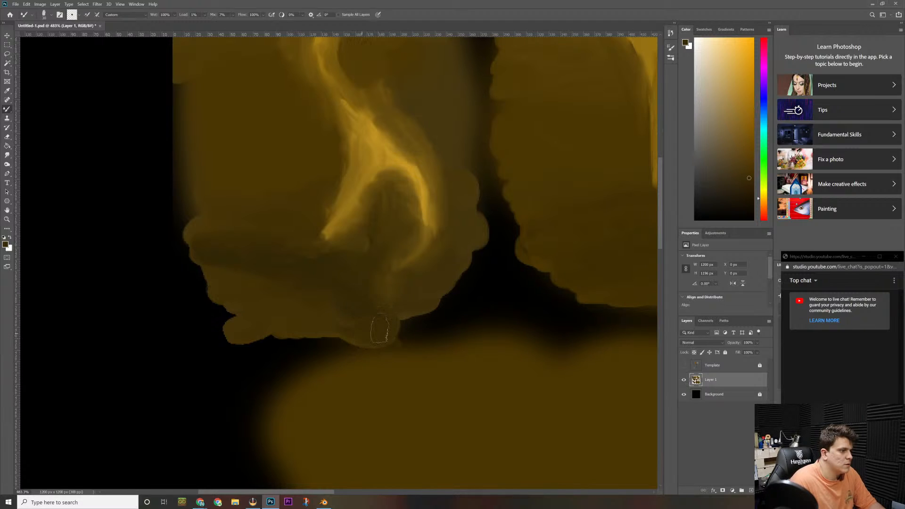
left_click_drag(380, 330, 309, 278)
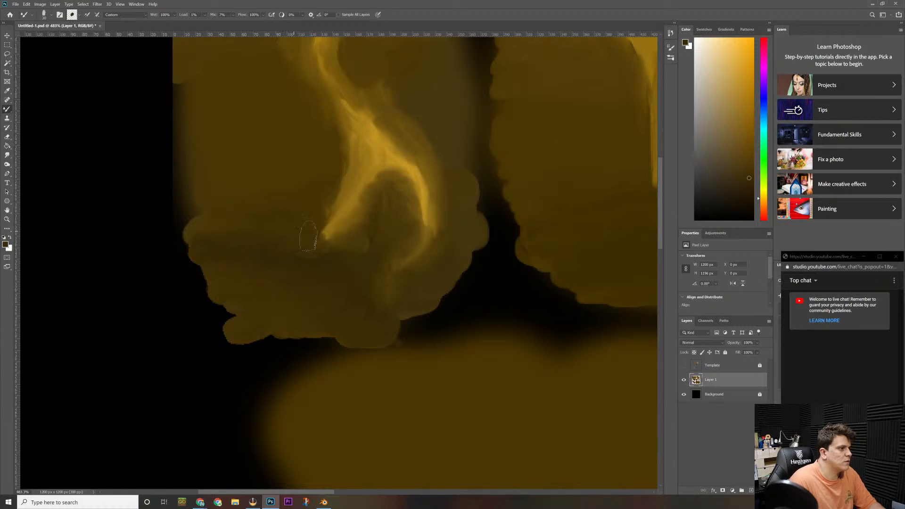
left_click_drag(308, 236, 317, 222)
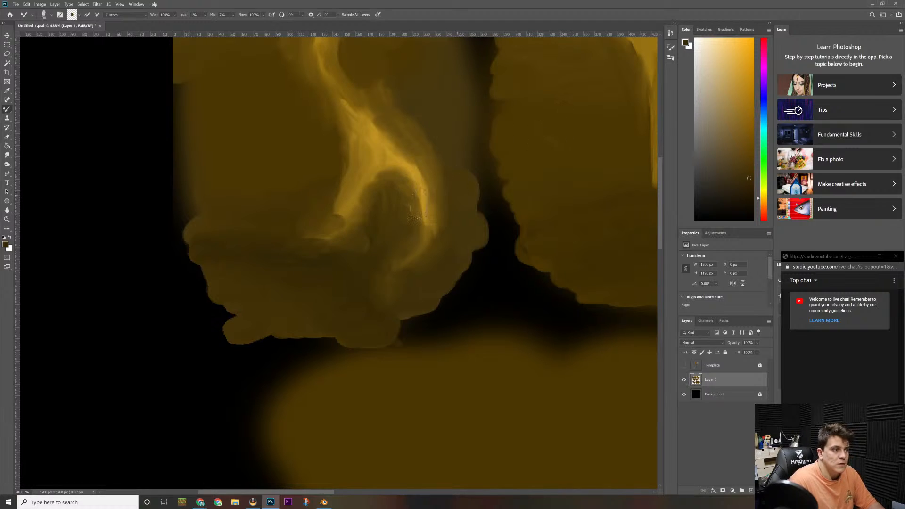
Step: Sample gold and brown from the first upper island to repaint the highlight's lower left prong and soften the edges of both prongs
left_click(347, 196, "alt")
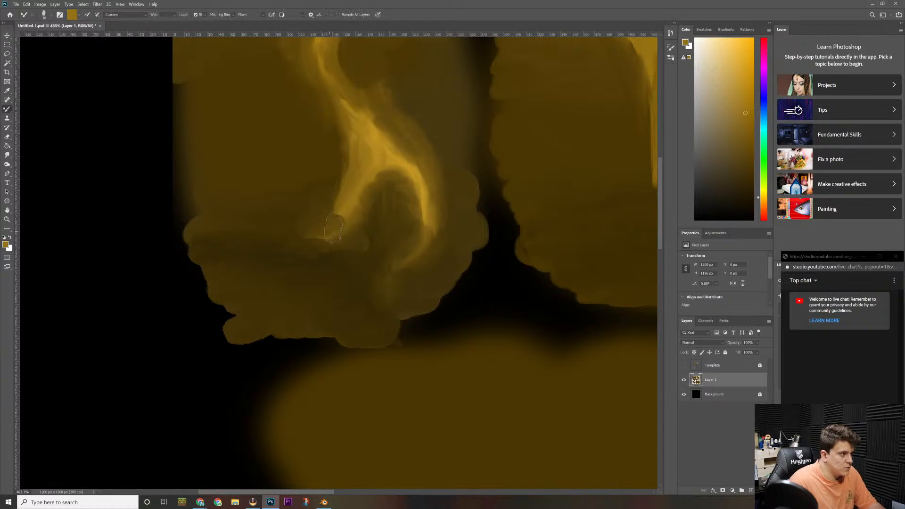
mouse_move(333, 228)
left_mouse_down()
mouse_move(324, 235)
mouse_move(347, 183)
left_mouse_up()
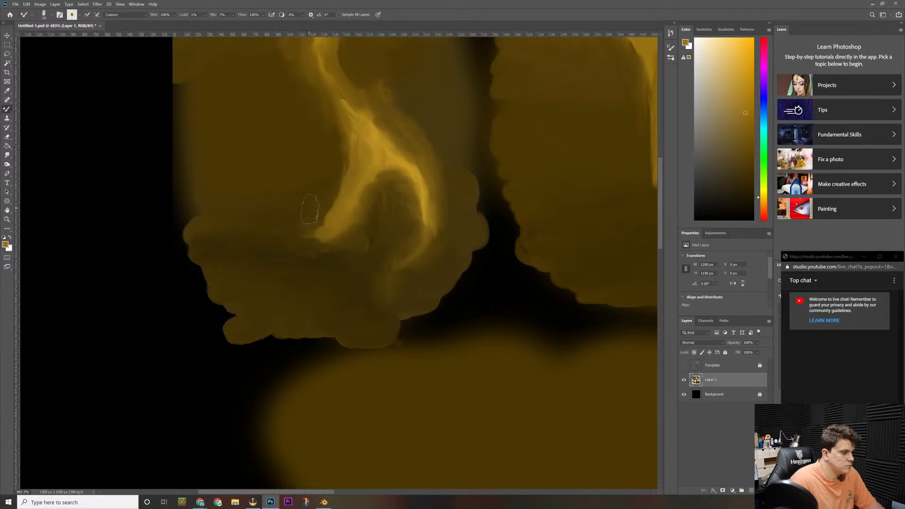
left_click(299, 204, "alt")
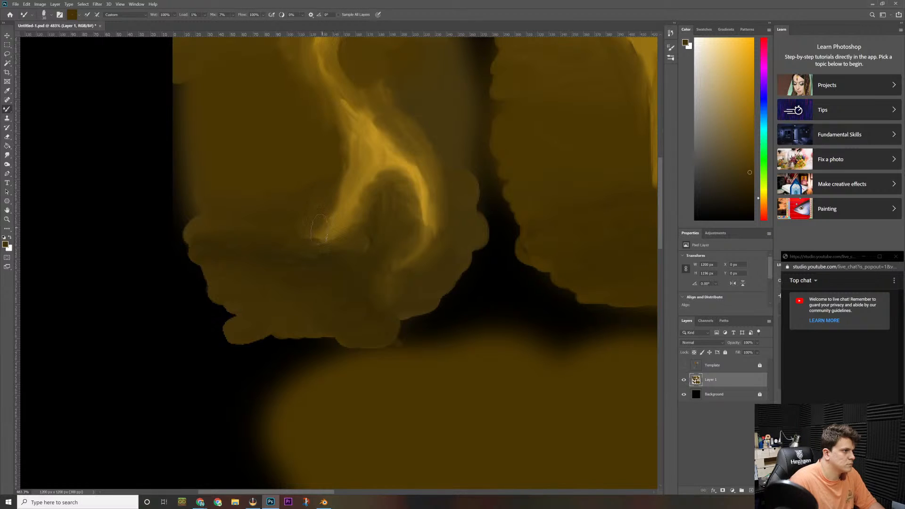
mouse_move(319, 229)
left_mouse_down()
mouse_move(320, 250)
mouse_move(342, 243)
mouse_move(366, 204)
left_mouse_up()
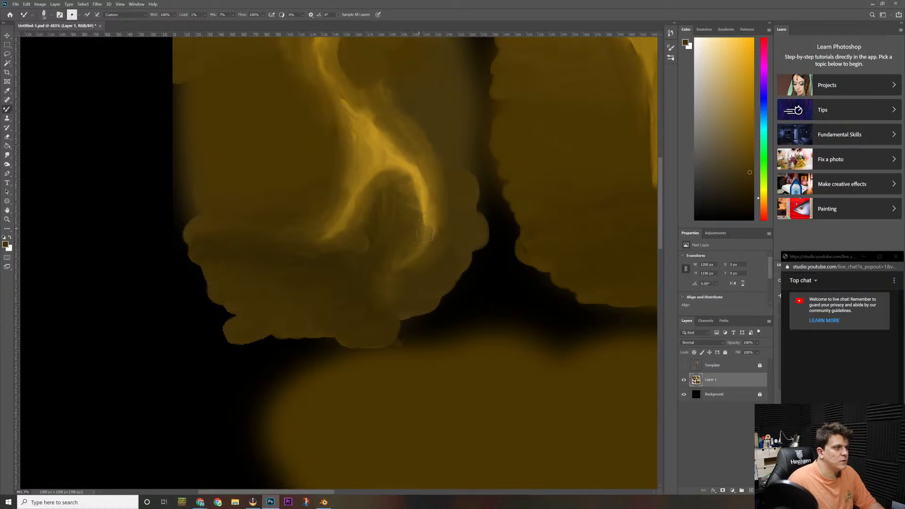
mouse_move(432, 244)
left_mouse_down()
mouse_move(441, 230)
mouse_move(400, 285)
mouse_move(395, 309)
mouse_move(432, 263)
left_mouse_up()
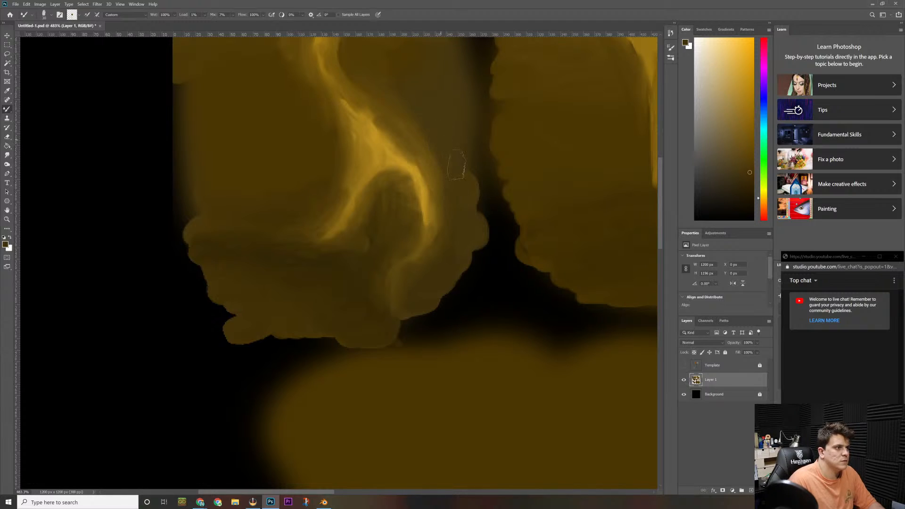
Step: Smooth the upper edge of the first upper island's glowing vein from its left end around the upper bend
key("z")
left_click_drag(410, 178, 367, 210)
left_click_drag(265, 168, 274, 159)
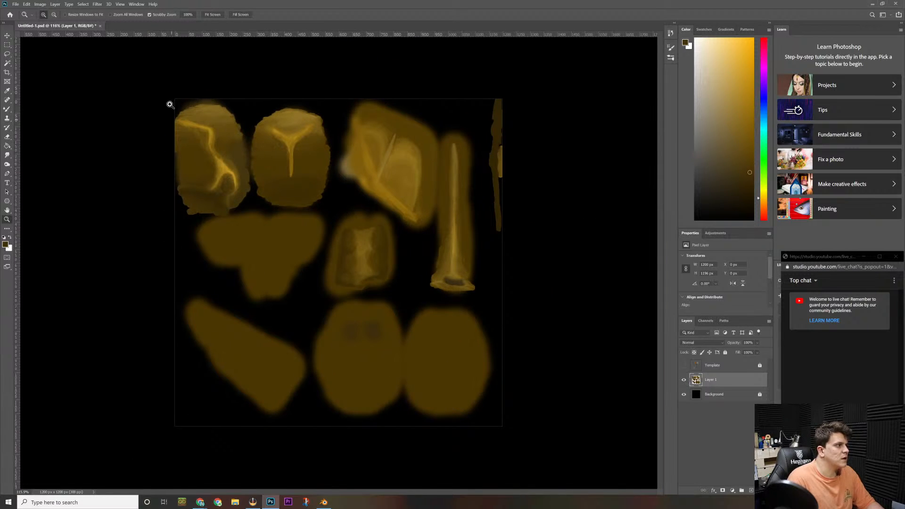
mouse_move(170, 105)
left_mouse_down()
mouse_move(228, 93)
mouse_move(210, 107)
left_mouse_up()
key("b")
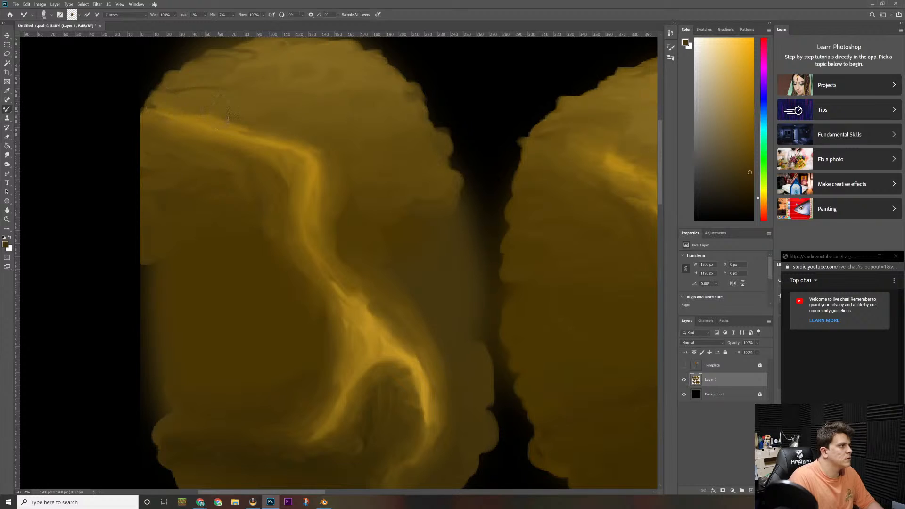
mouse_move(160, 102)
left_mouse_down()
mouse_move(144, 94)
mouse_move(141, 106)
mouse_move(151, 91)
left_mouse_up()
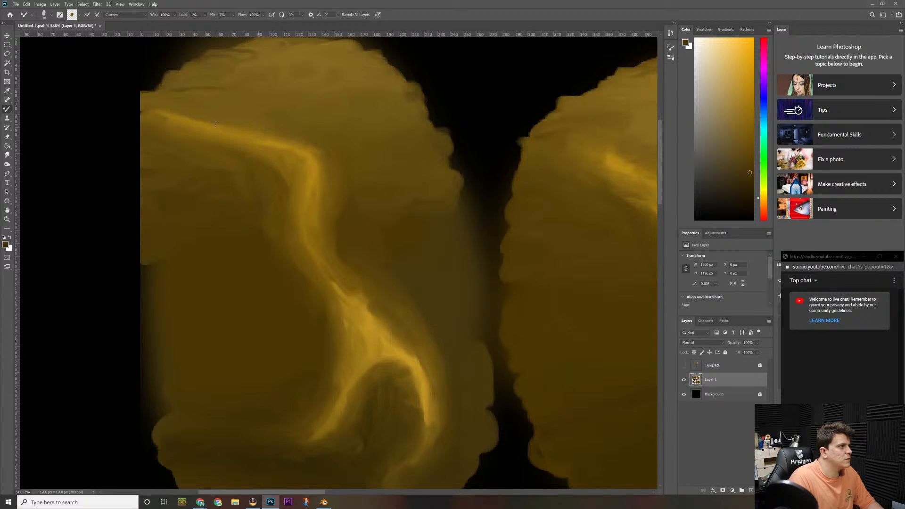
left_click_drag(254, 122, 324, 147)
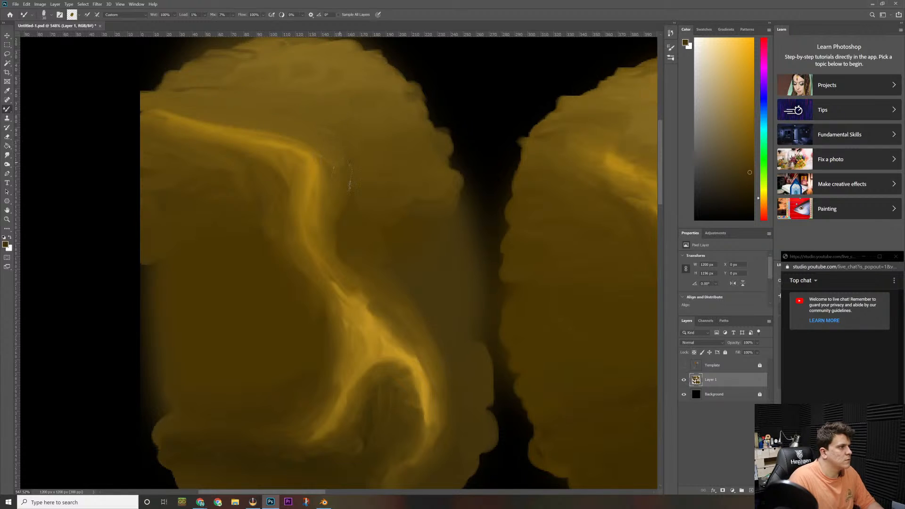
right_click(342, 175)
right_click(332, 179)
left_click(337, 178)
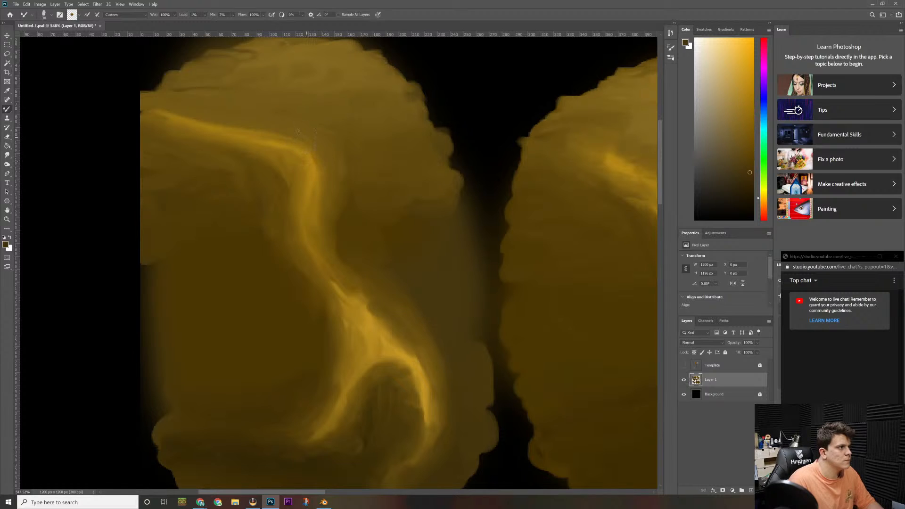
left_click_drag(324, 165, 286, 189)
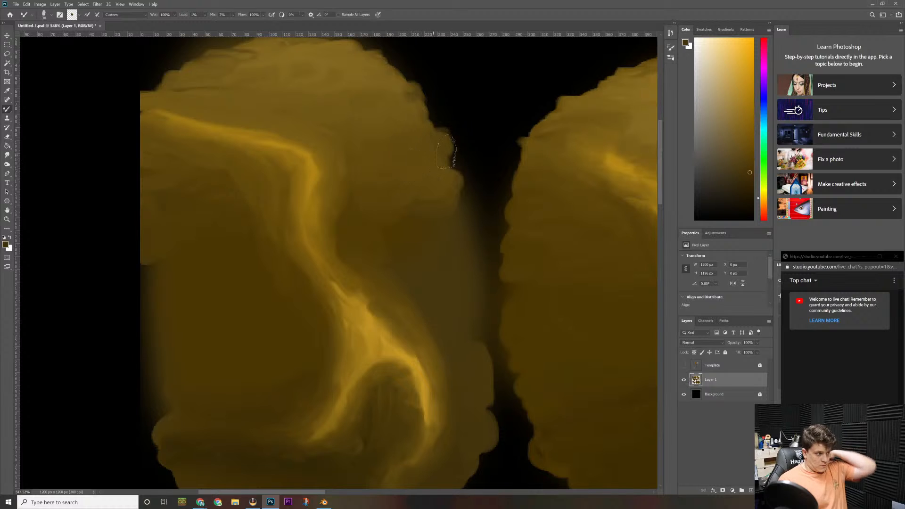
Step: Sample a medium brown beside the first upper island's vein and blend the vein's left end out to the island edge
key("ctrl+space")
mouse_move(485, 150)
left_mouse_down("ctrl")
mouse_move(457, 179)
mouse_move(631, 125)
left_mouse_up("ctrl")
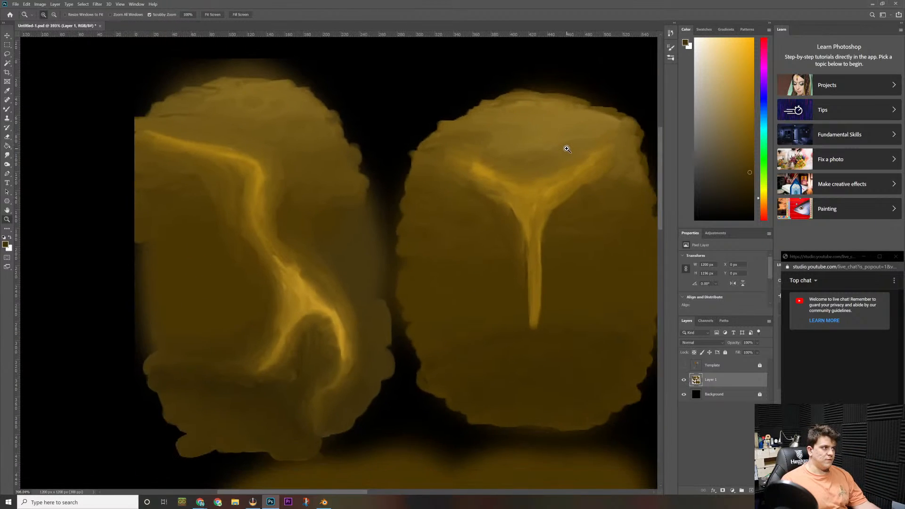
left_click_drag(566, 149, 564, 147, "ctrl")
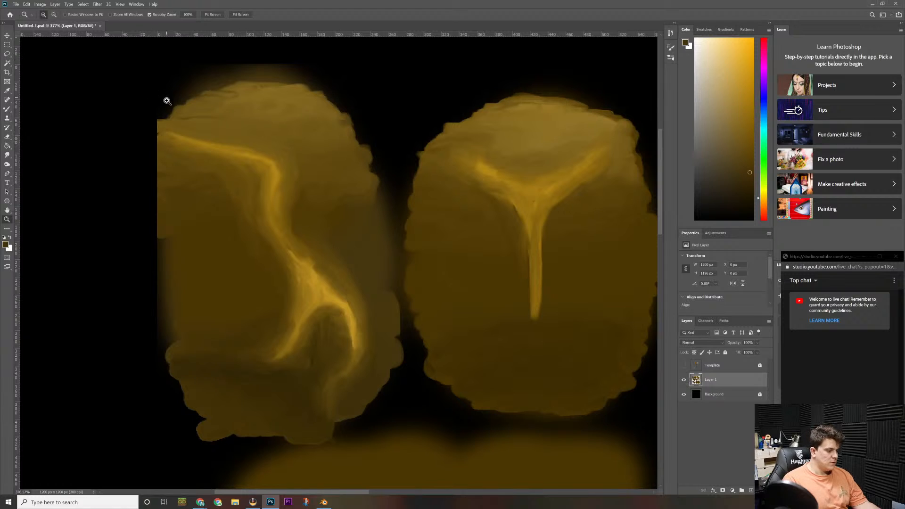
left_click_drag(188, 127, 189, 133)
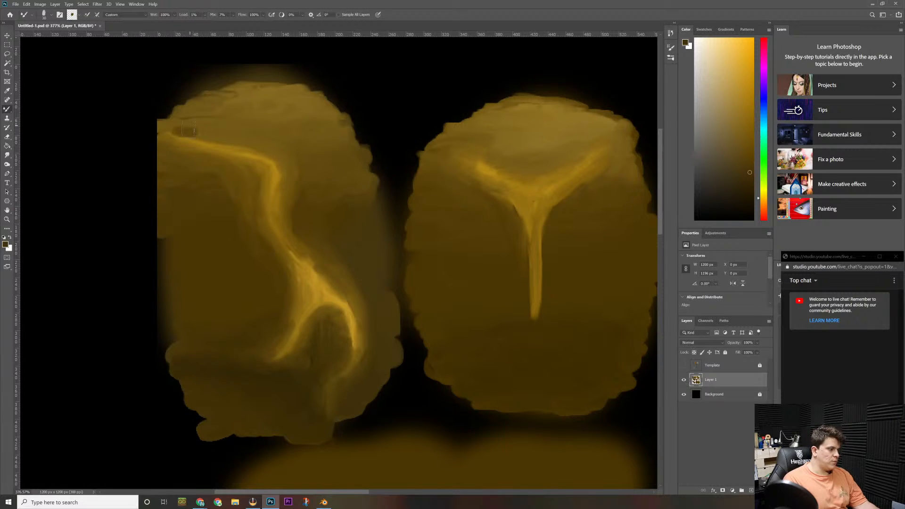
key("i")
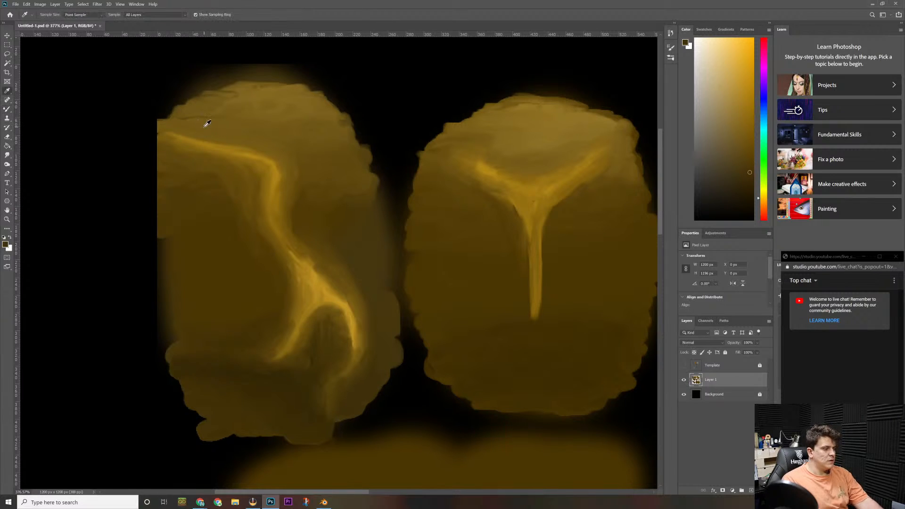
left_click(202, 128)
key("b")
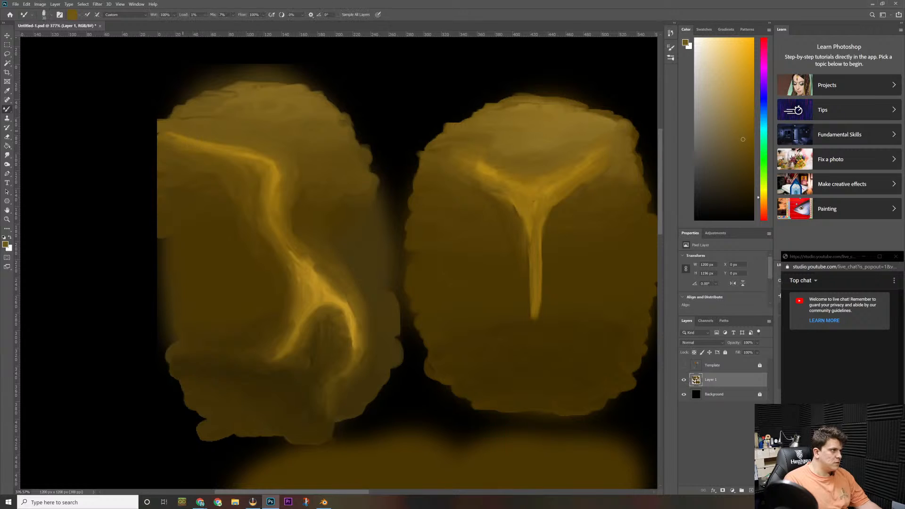
left_click_drag(182, 131, 164, 132)
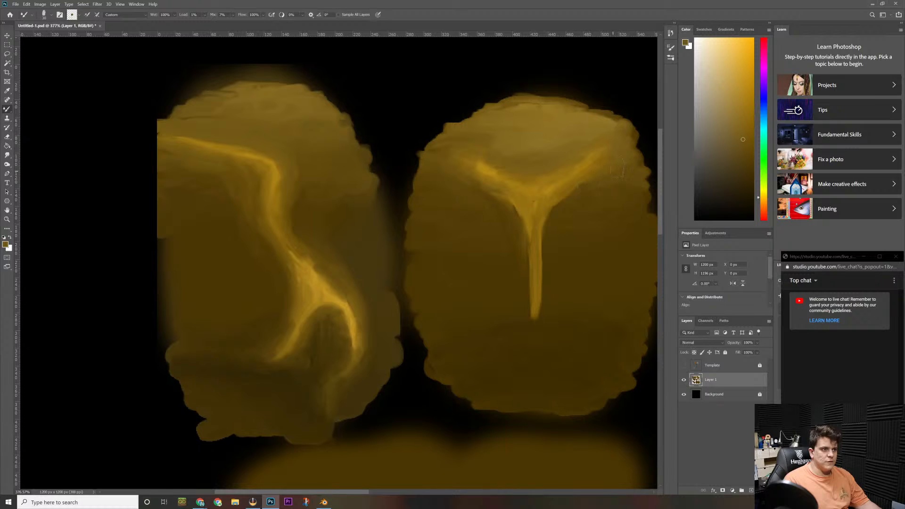
Step: Sample gold from the existing veins and extend the left arm of the second upper island's Y-shaped vein outward
left_click_drag(491, 162, 489, 161)
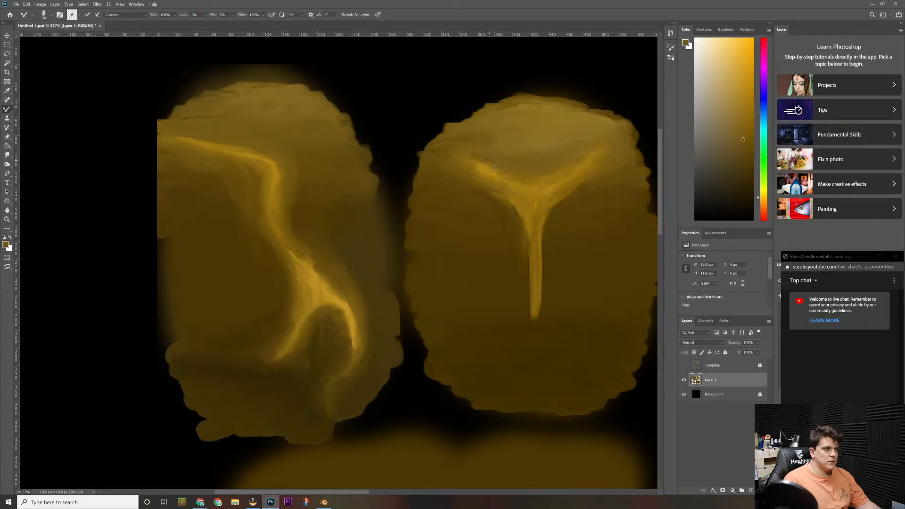
left_click(485, 163, "alt")
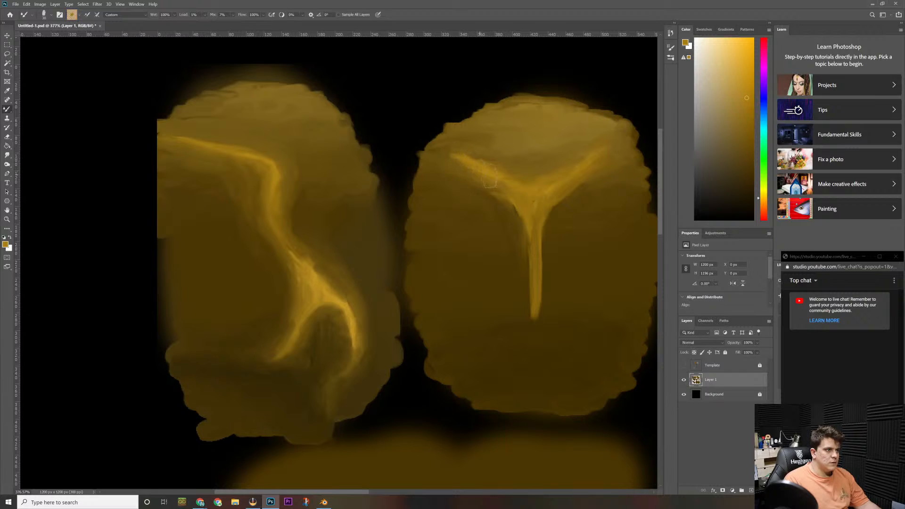
left_click_drag(467, 171, 450, 157)
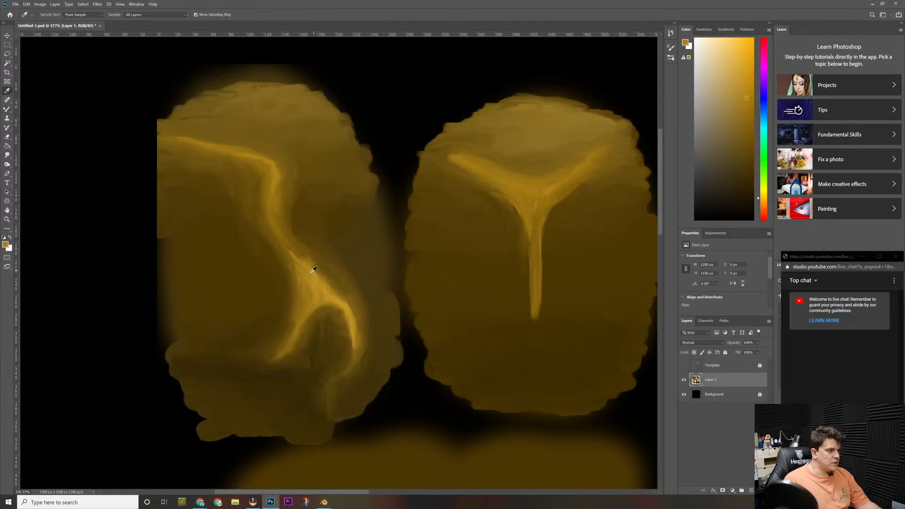
left_click(313, 269, "alt")
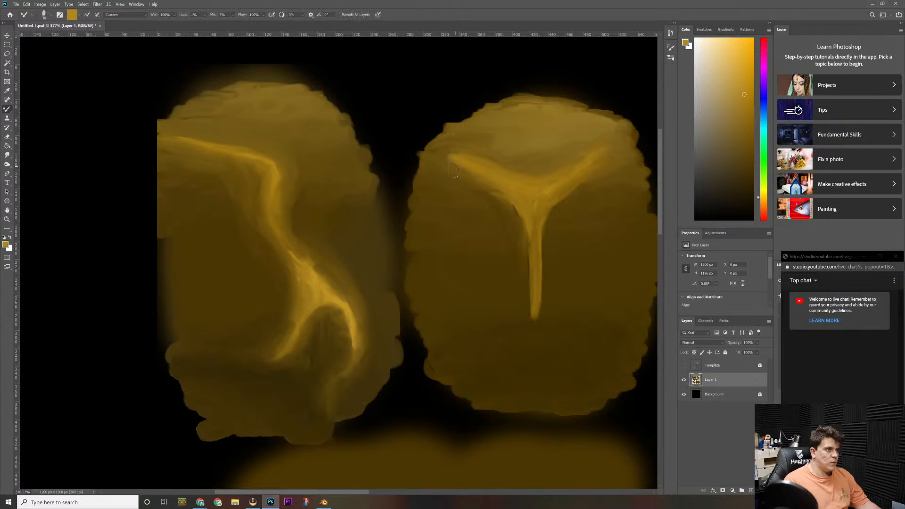
mouse_move(438, 146)
left_mouse_down()
mouse_move(460, 172)
mouse_move(457, 158)
left_mouse_up()
Step: Raise the brush load to 80%, sample a brighter gold, and paint a curved band across both arms of the second island's vein
left_click(205, 15)
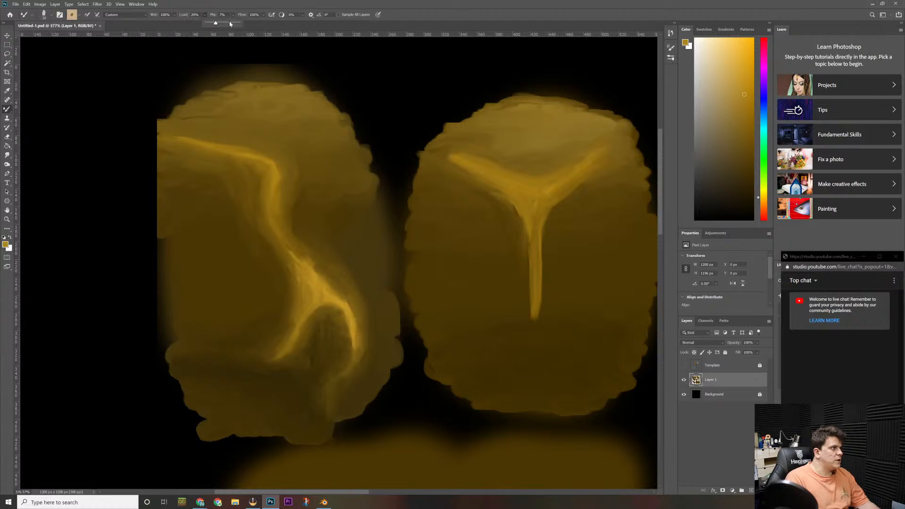
key("i")
left_click_drag(317, 289, 331, 292)
key("b")
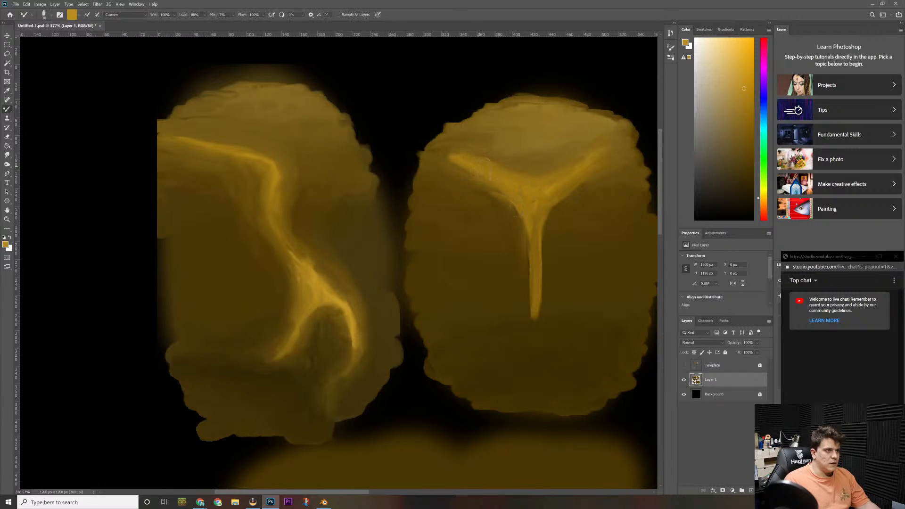
mouse_move(451, 156)
left_mouse_down()
mouse_move(521, 181)
mouse_move(563, 178)
mouse_move(613, 155)
mouse_move(608, 164)
left_mouse_up()
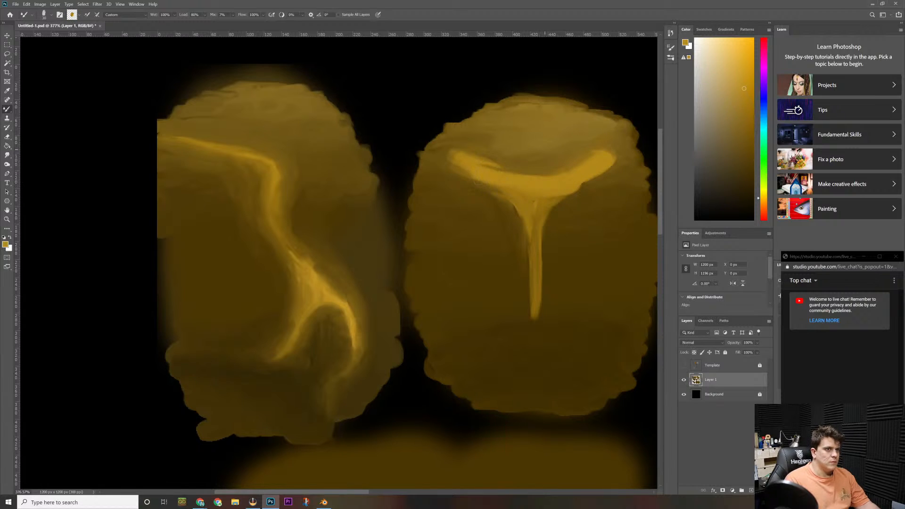
Step: Brighten the second island's curved vein and trim it to tapered arms with sampled dark brown above and below
left_click(455, 182, "alt")
mouse_move(458, 164)
left_mouse_down()
mouse_move(561, 181)
mouse_move(610, 157)
mouse_move(514, 178)
mouse_move(456, 166)
mouse_move(494, 157)
mouse_move(491, 201)
mouse_move(453, 167)
mouse_move(460, 171)
mouse_move(464, 156)
mouse_move(540, 168)
mouse_move(607, 149)
mouse_move(621, 157)
mouse_move(561, 203)
mouse_move(550, 231)
left_mouse_up()
key("i")
key("b")
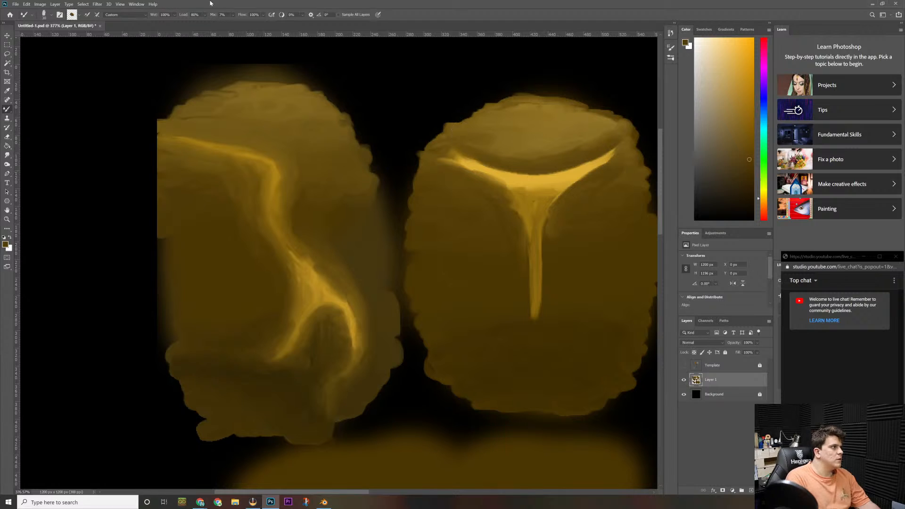
Step: Lower the brush load to 1%, sample a medium brown, and blend below the second island's right vein arm down to the stem
left_click(204, 15)
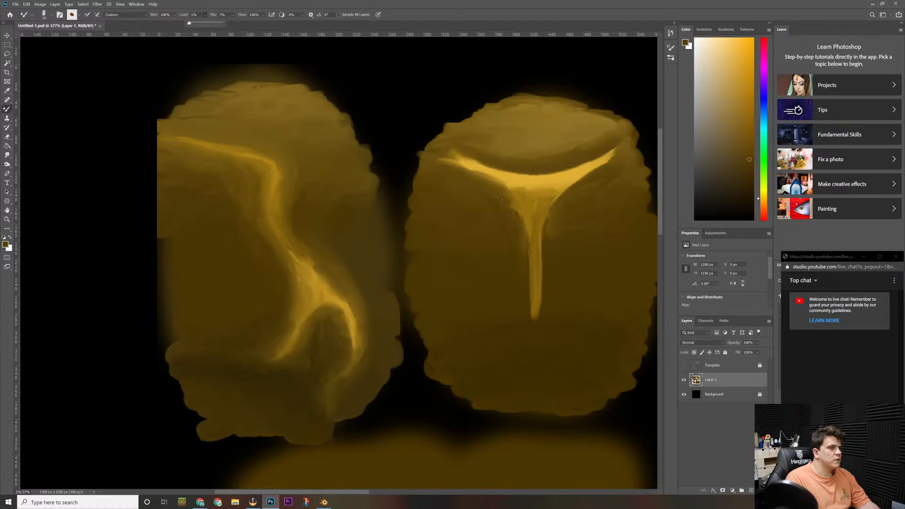
key("i")
mouse_move(581, 239)
left_mouse_down()
mouse_move(622, 153)
mouse_move(587, 137)
mouse_move(577, 151)
left_mouse_up()
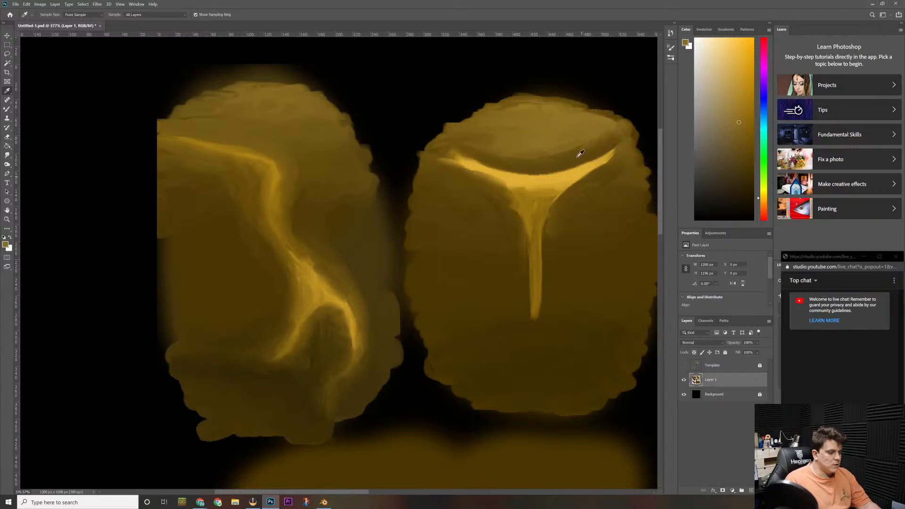
key("b")
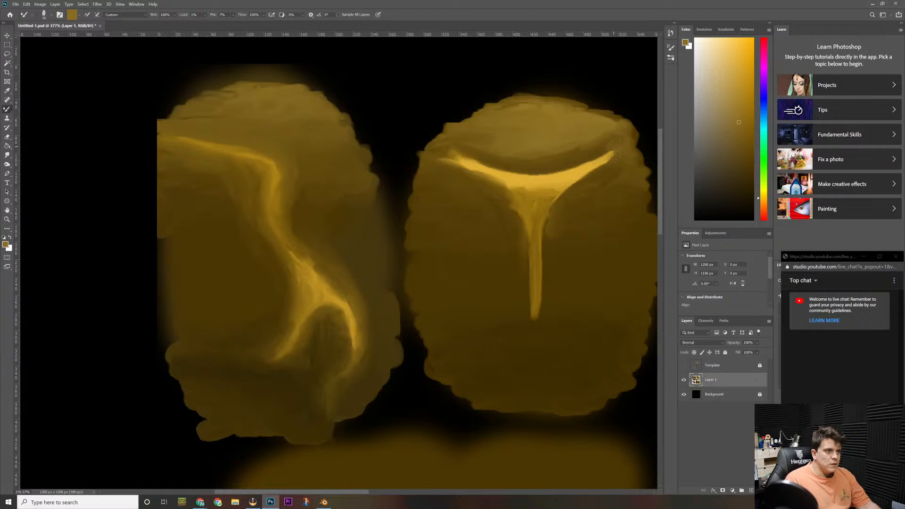
mouse_move(621, 160)
left_mouse_down()
mouse_move(563, 192)
mouse_move(548, 250)
left_mouse_up()
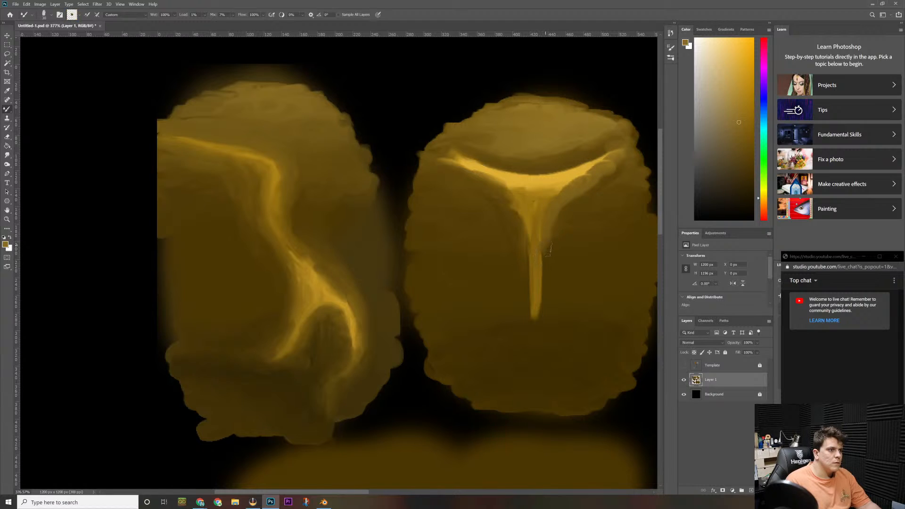
Step: Sample a golden brown, shrink the brush, and smooth the underside of the second island's right vein arm into the fork
key("i")
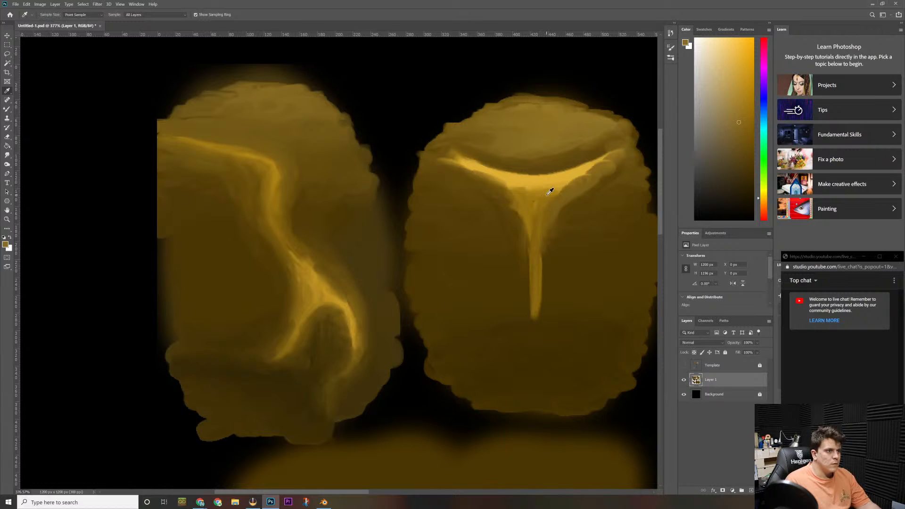
mouse_move(551, 193)
left_mouse_down()
mouse_move(561, 199)
mouse_move(570, 185)
left_mouse_up()
key("b")
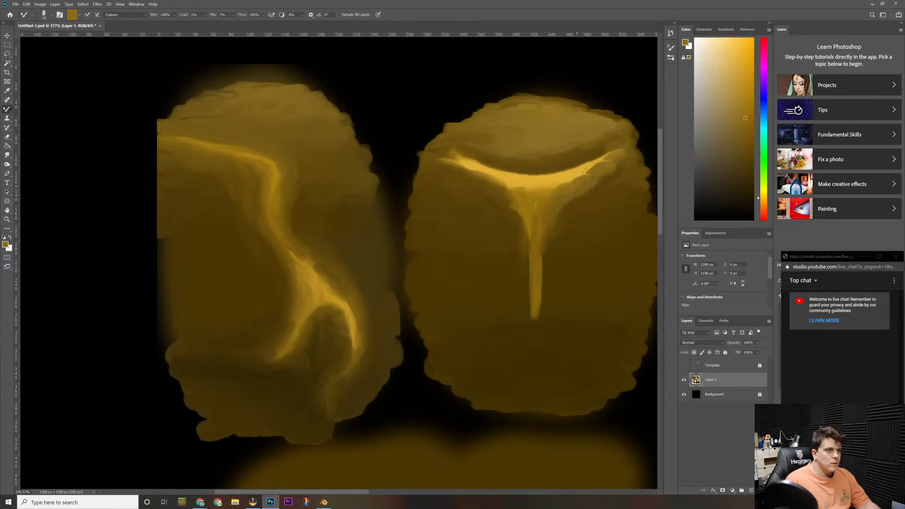
left_click(593, 171, "alt")
key("bracketleft")
key("bracketleft")
key("bracketleft")
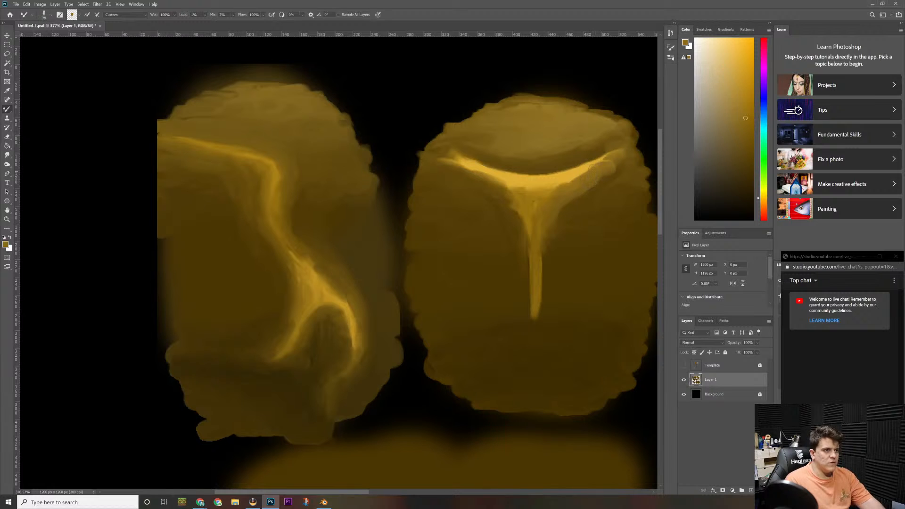
mouse_move(593, 169)
left_mouse_down()
mouse_move(569, 181)
mouse_move(603, 171)
mouse_move(517, 220)
left_mouse_up()
key("z")
key("h")
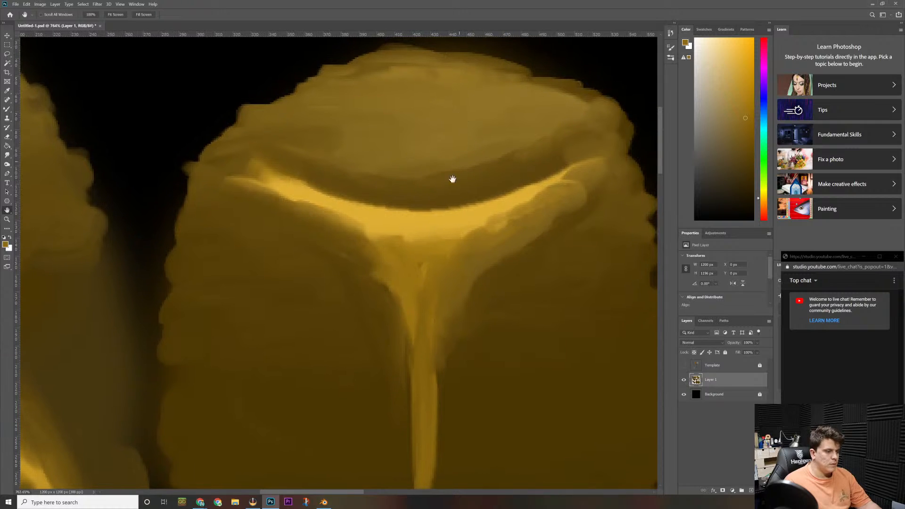
key("b")
left_click_drag(450, 245, 537, 198)
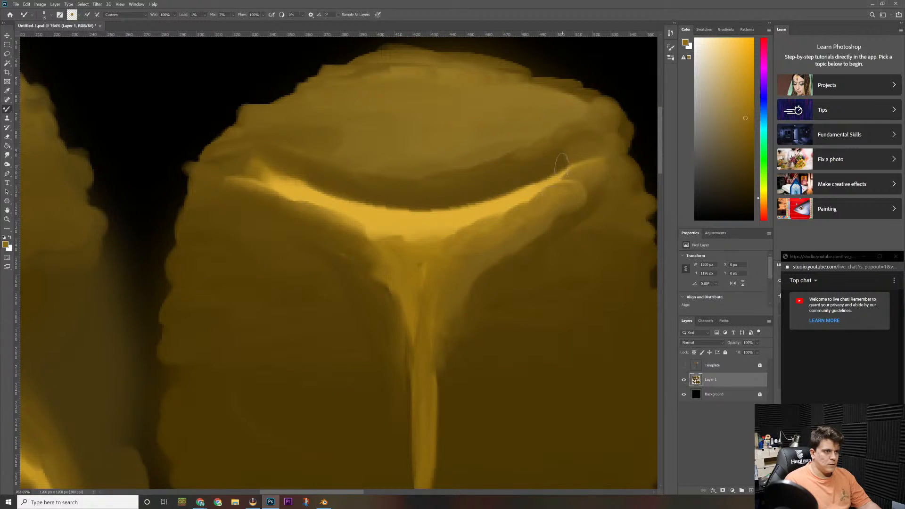
Step: Soften the dark shading along the upper edge of the second island's vein and smooth the island's upper right outline
mouse_move(561, 164)
left_mouse_down()
mouse_move(496, 202)
mouse_move(421, 217)
mouse_move(311, 189)
mouse_move(266, 172)
mouse_move(265, 162)
mouse_move(245, 166)
mouse_move(266, 182)
mouse_move(231, 160)
mouse_move(307, 167)
mouse_move(321, 178)
mouse_move(287, 172)
mouse_move(318, 168)
left_mouse_up()
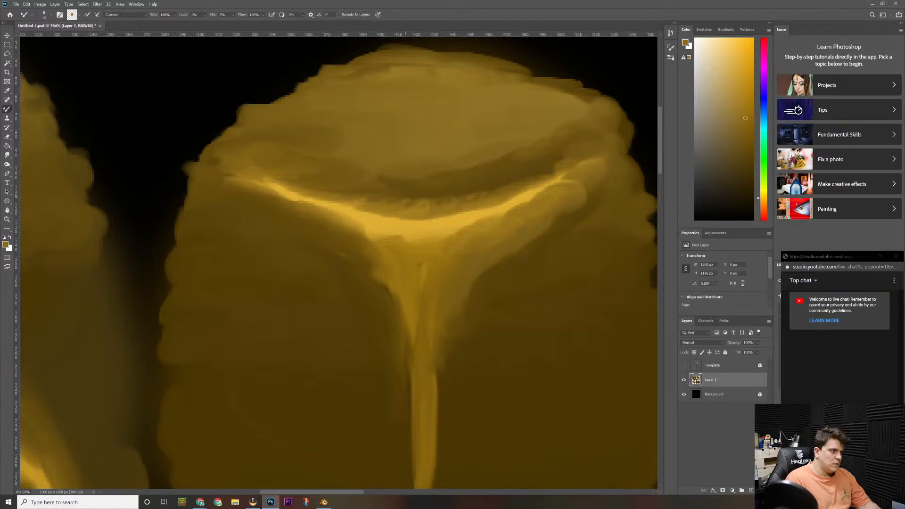
mouse_move(376, 193)
left_mouse_down()
mouse_move(420, 204)
mouse_move(523, 186)
mouse_move(570, 154)
left_mouse_up()
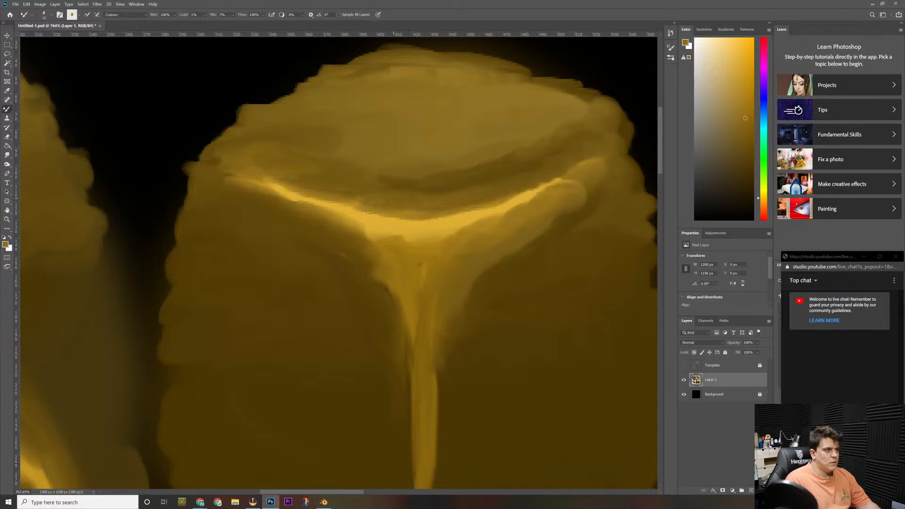
left_click_drag(357, 184, 340, 191)
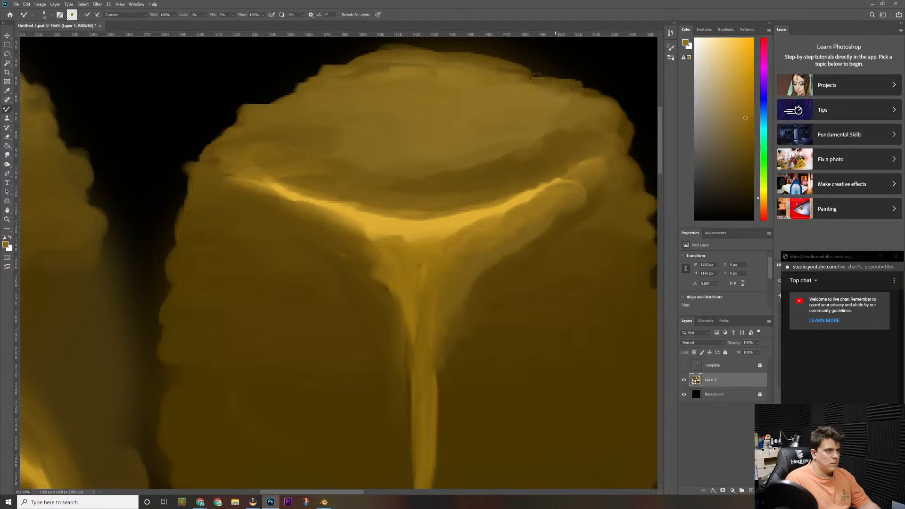
mouse_move(537, 81)
left_mouse_down()
mouse_move(564, 97)
mouse_move(591, 87)
mouse_move(573, 101)
left_mouse_up()
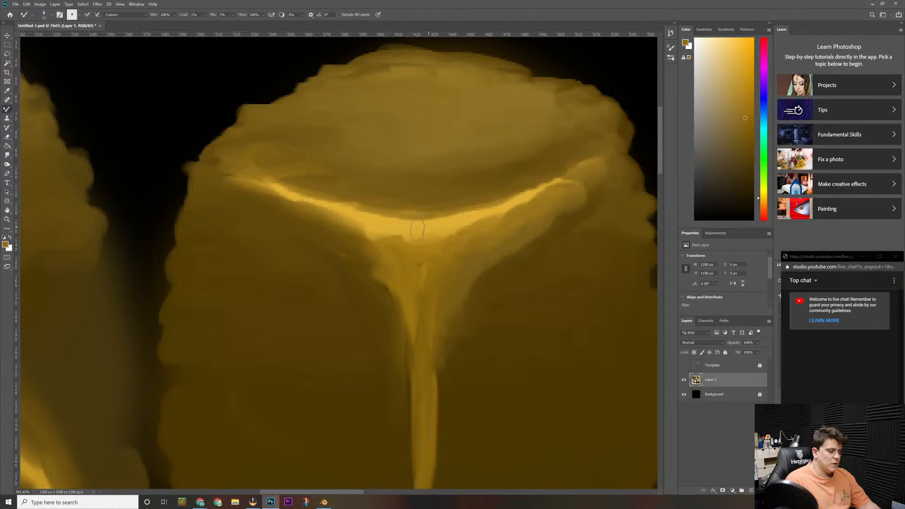
Step: Sample a golden brown, smooth the underside of the second island's left vein arm into the fork, and taper the right arm's tip
key("i")
left_click(421, 230)
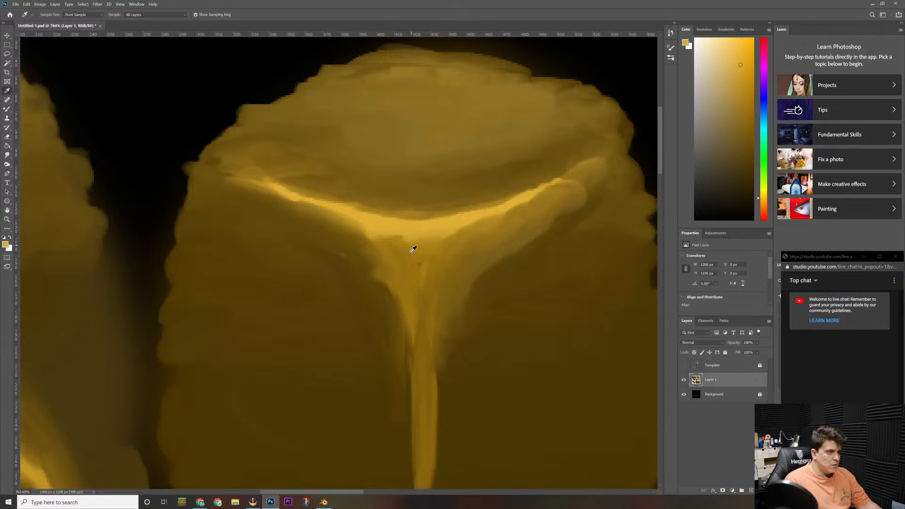
mouse_move(359, 263)
left_mouse_down()
mouse_move(374, 259)
mouse_move(380, 268)
mouse_move(375, 264)
left_mouse_up()
key("b")
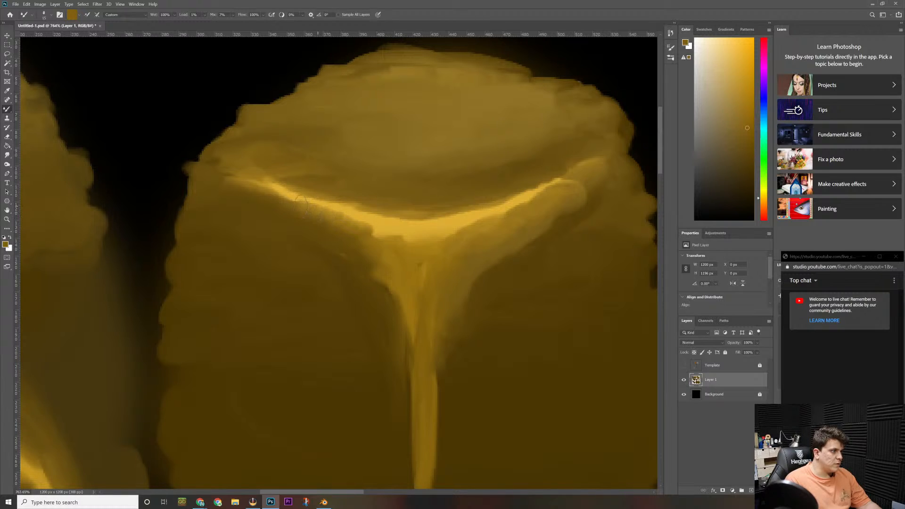
mouse_move(238, 192)
left_mouse_down()
mouse_move(274, 188)
mouse_move(335, 210)
mouse_move(366, 234)
mouse_move(332, 227)
left_mouse_up()
mouse_move(374, 259)
left_mouse_down()
mouse_move(364, 263)
mouse_move(391, 296)
mouse_move(402, 369)
left_mouse_up()
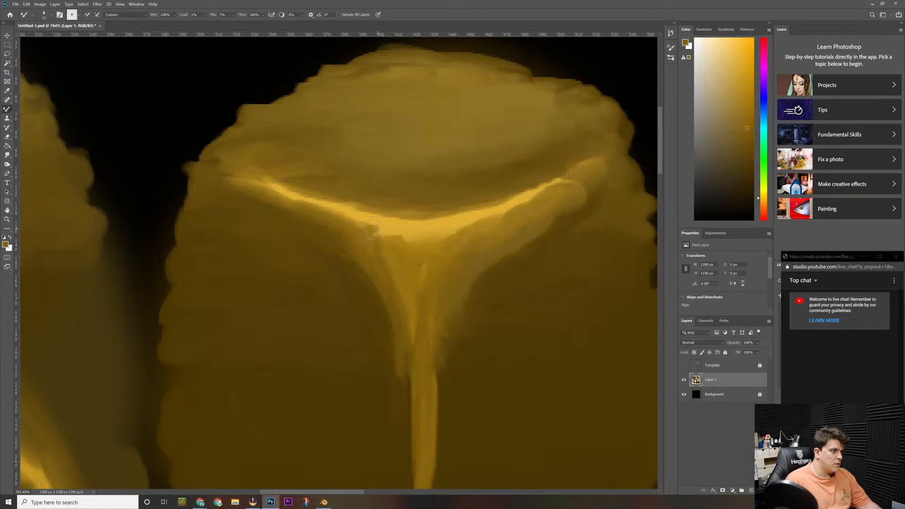
left_click_drag(374, 232, 385, 228)
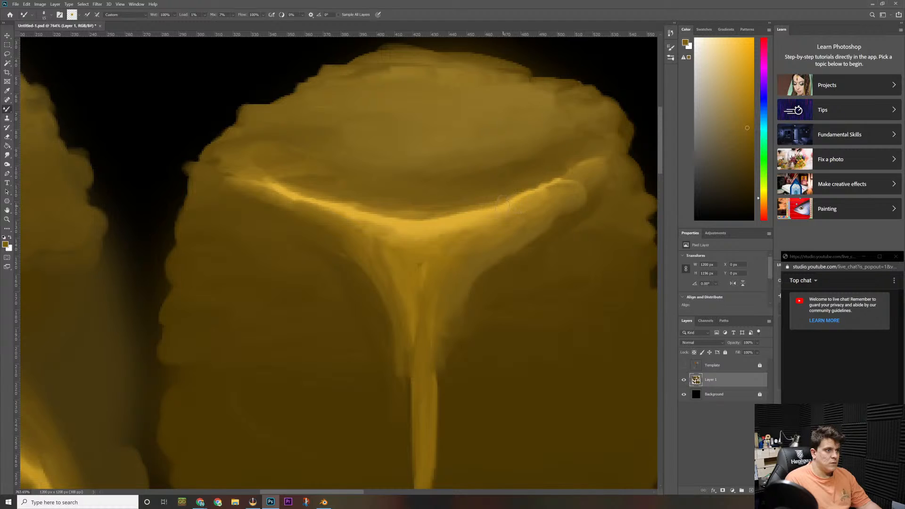
mouse_move(553, 187)
left_mouse_down()
mouse_move(570, 185)
mouse_move(580, 170)
left_mouse_up()
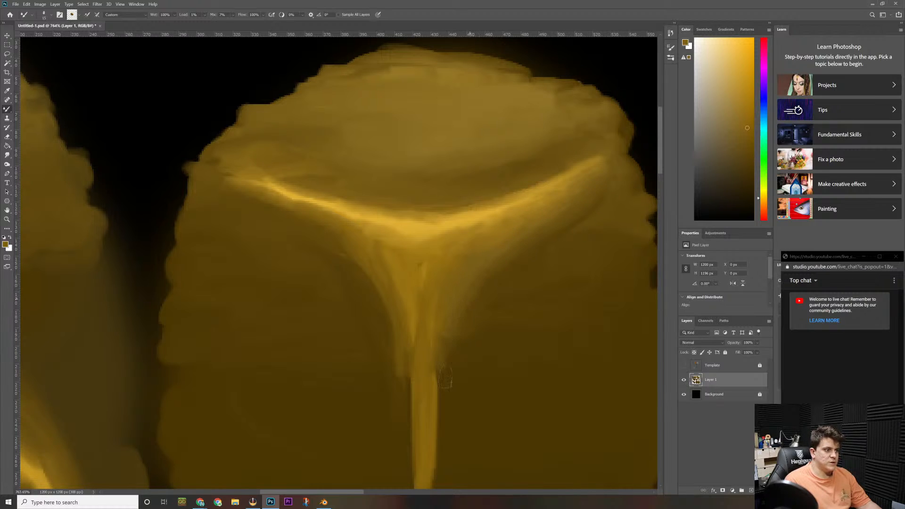
Step: Widen the second island's vein stem below the fork with soft strokes along both sides
left_click_drag(445, 377, 439, 410)
left_click_drag(447, 350, 446, 397)
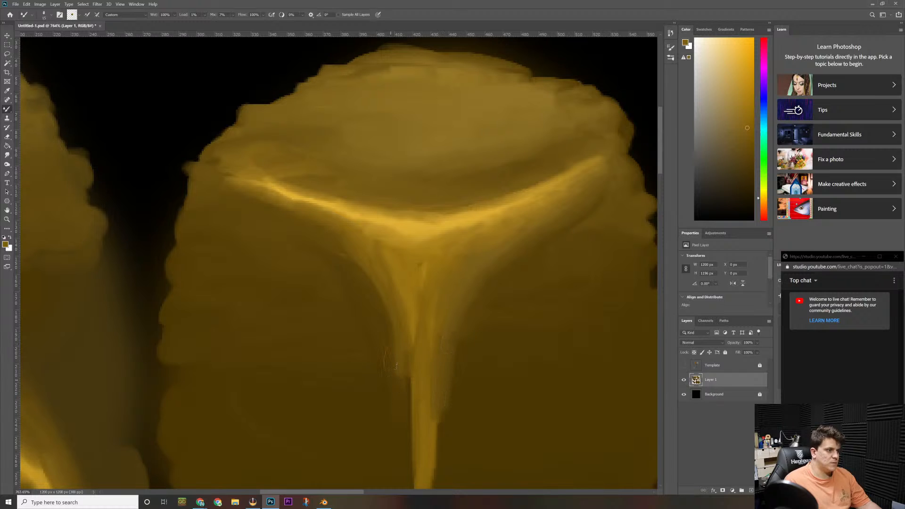
mouse_move(390, 360)
left_mouse_down()
mouse_move(409, 409)
mouse_move(411, 468)
left_mouse_up()
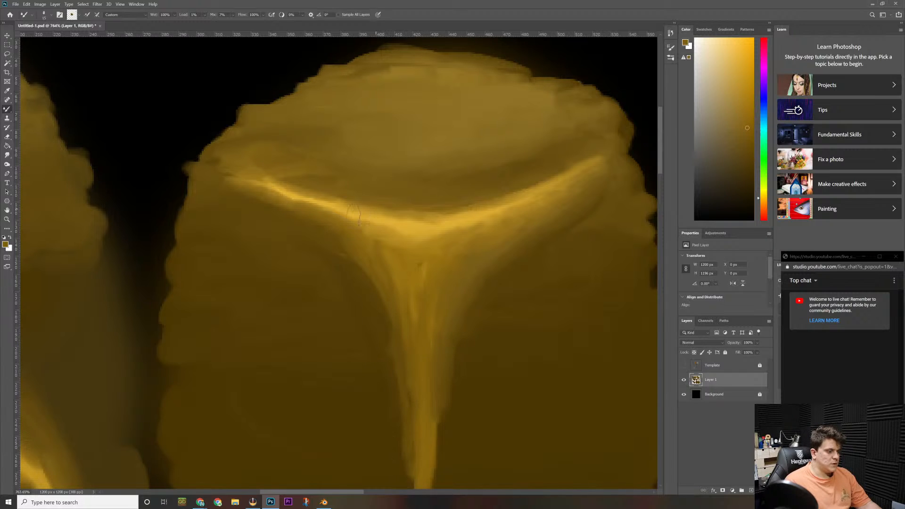
Step: Lengthen the second island's vein stem downward with smudged strokes along its right and left edges
key("space")
left_click_drag(414, 408, 406, 374)
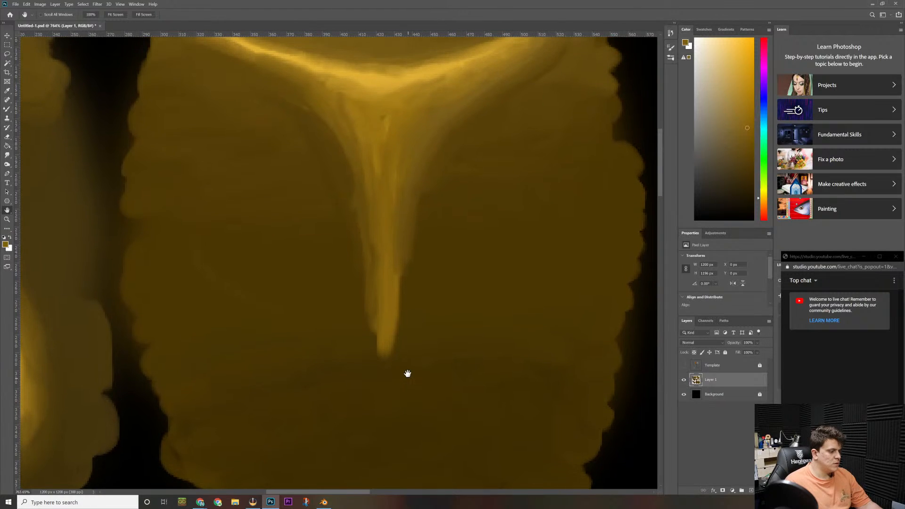
key("e")
key("b")
left_click_drag(407, 260, 392, 372)
left_click_drag(399, 285, 399, 351)
left_click_drag(399, 269, 397, 367)
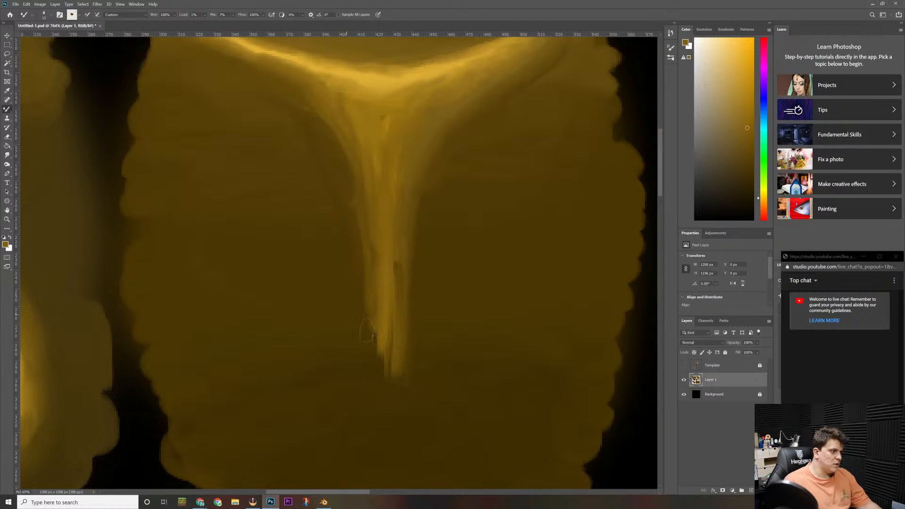
mouse_move(378, 313)
left_mouse_down()
mouse_move(383, 398)
mouse_move(369, 379)
left_mouse_up()
left_click_drag(376, 269, 381, 322)
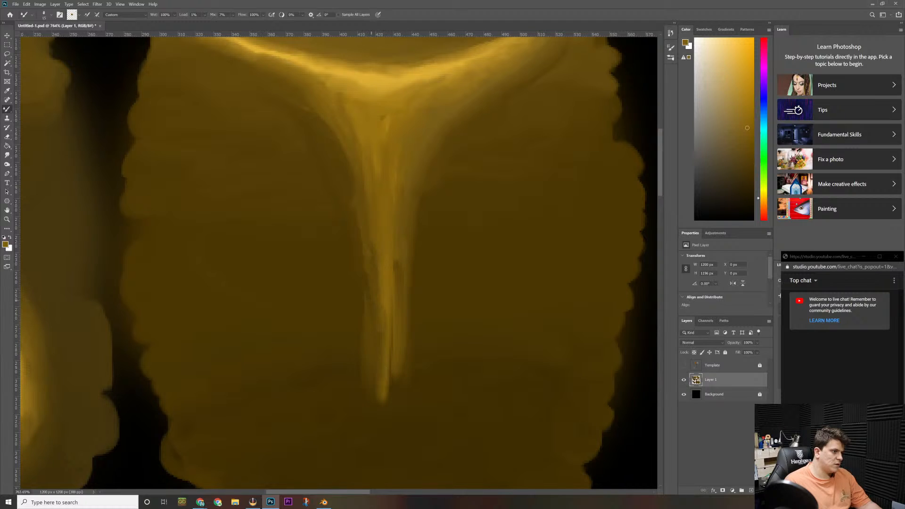
Step: Sample a golden brown from the stem, blend its lower middle, and extend it into a narrow point near the island's lower edge
key("i")
left_click(380, 234)
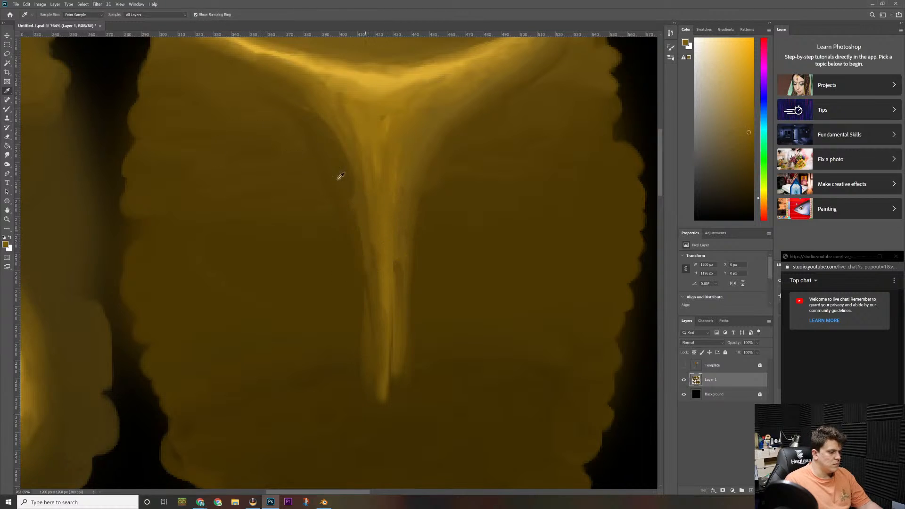
key("b")
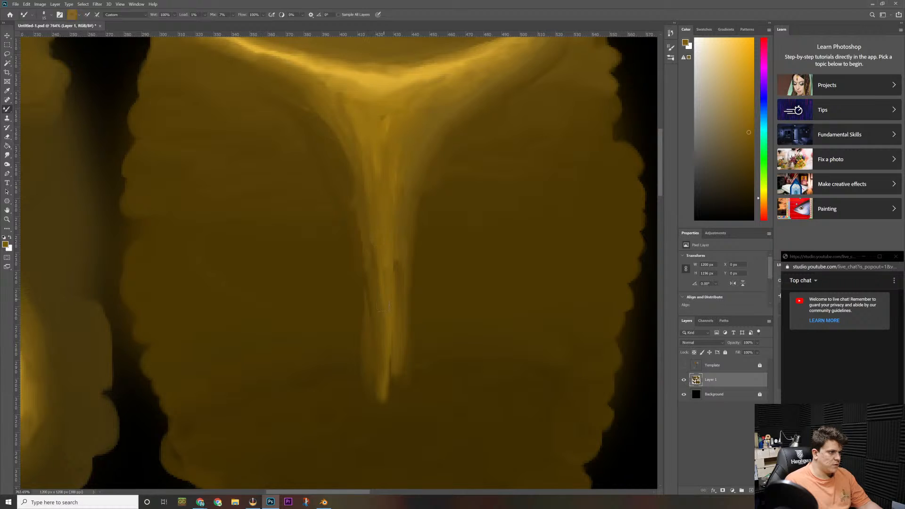
left_click_drag(383, 304, 384, 329)
left_click_drag(395, 280, 392, 389)
left_click_drag(390, 330, 378, 453)
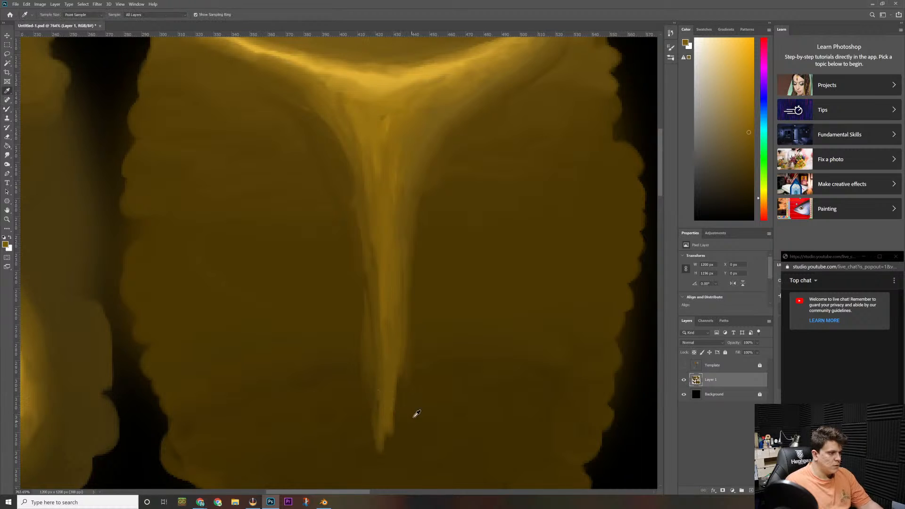
Step: Sample dark brown beside the stem and paint over its lower end to shorten and fade the tip
left_click(414, 424, "alt")
mouse_move(383, 448)
left_mouse_down()
mouse_move(384, 460)
mouse_move(374, 407)
left_mouse_up()
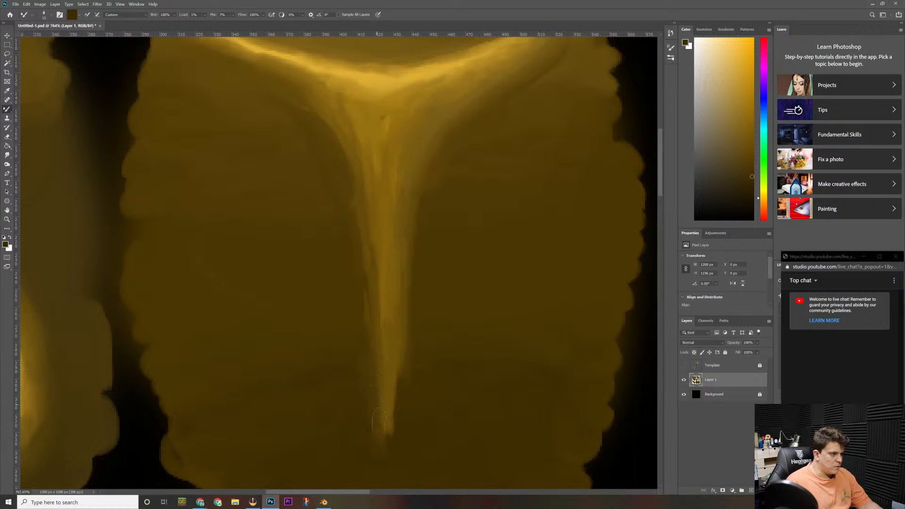
mouse_move(382, 436)
left_mouse_down()
mouse_move(383, 447)
mouse_move(397, 421)
mouse_move(397, 353)
mouse_move(407, 358)
left_mouse_up()
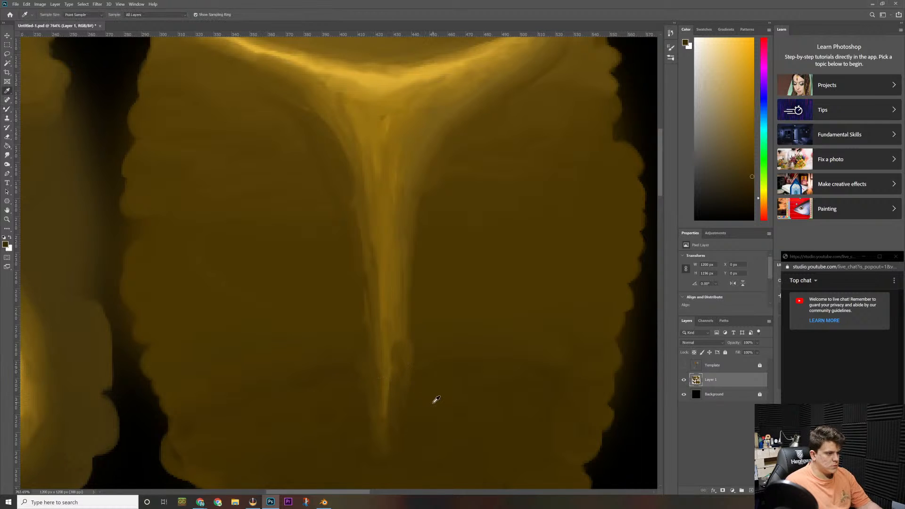
left_click(435, 405, "alt")
mouse_move(380, 410)
left_mouse_down()
mouse_move(394, 353)
mouse_move(420, 374)
mouse_move(405, 407)
left_mouse_up()
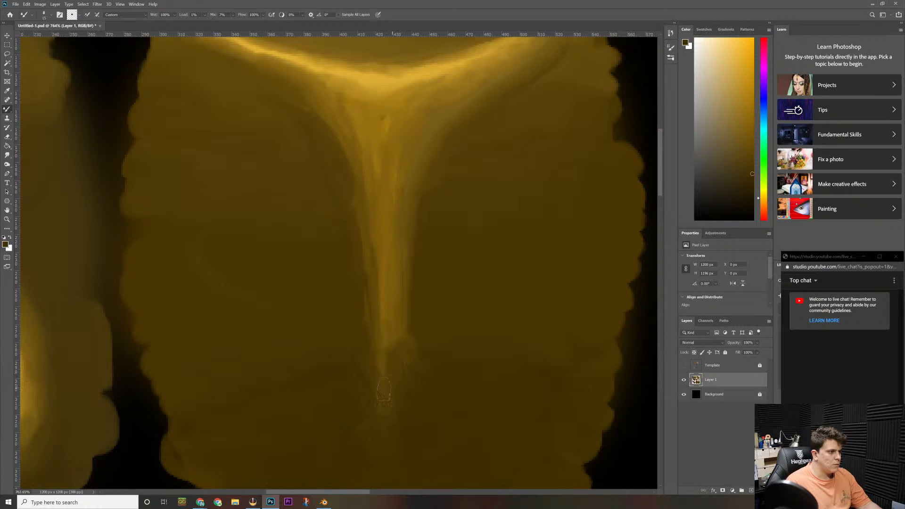
Step: Sample a medium dark brown at the stem's left edge and blend away the right side of its lower end
key("i")
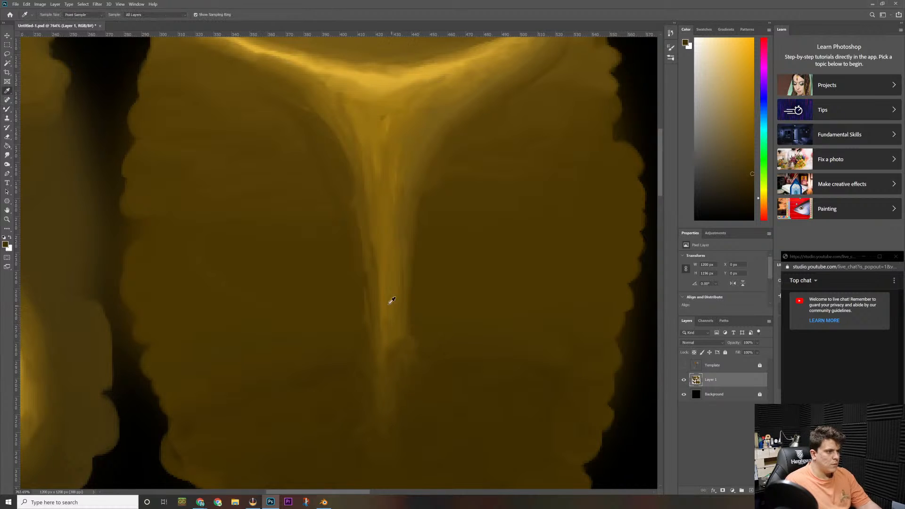
left_click(372, 343)
key("b")
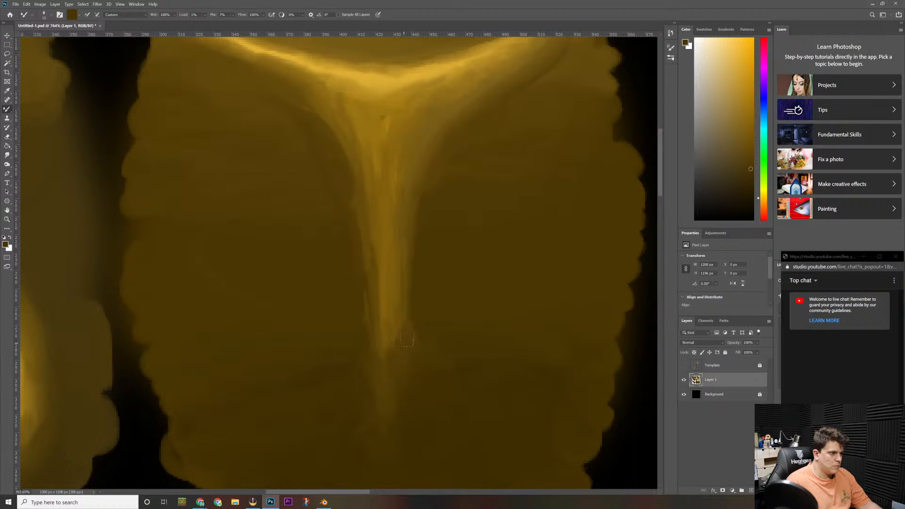
left_click_drag(406, 340, 399, 345)
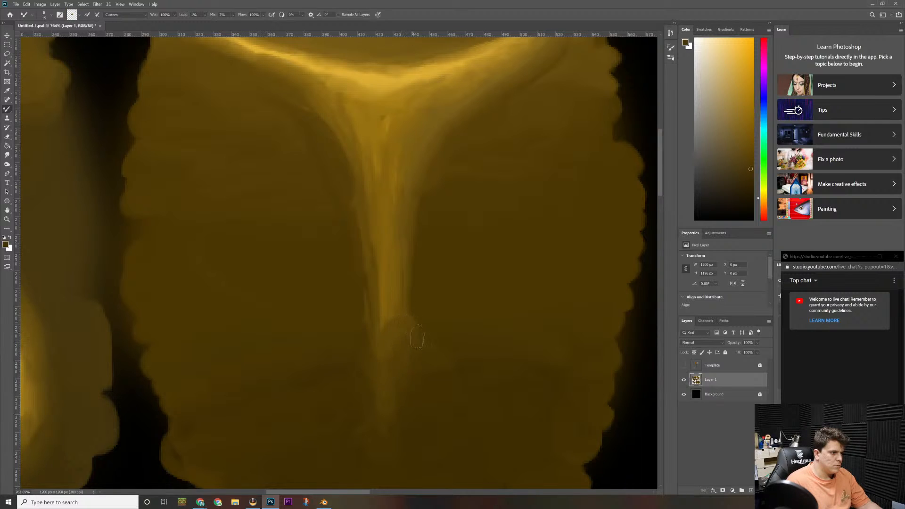
Step: Sample golden browns from the lower stem, repaint a thin tapered tip, and soften both sides into the surrounding brown
key("i")
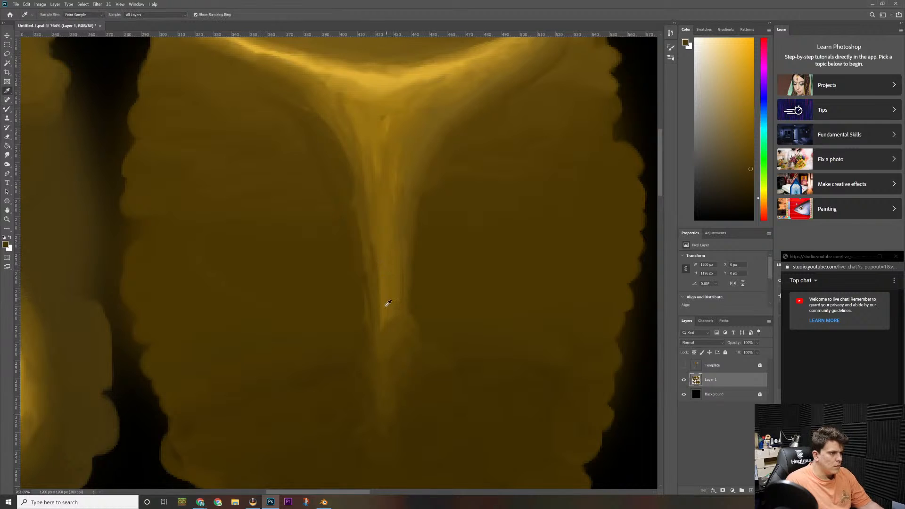
left_click(385, 306)
key("b")
left_click_drag(387, 325, 384, 370)
key("i")
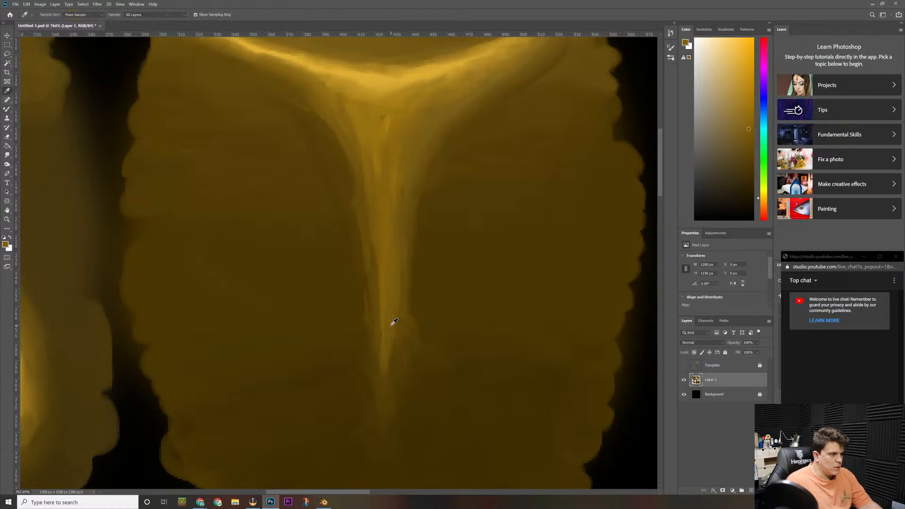
left_click(396, 324)
key("b")
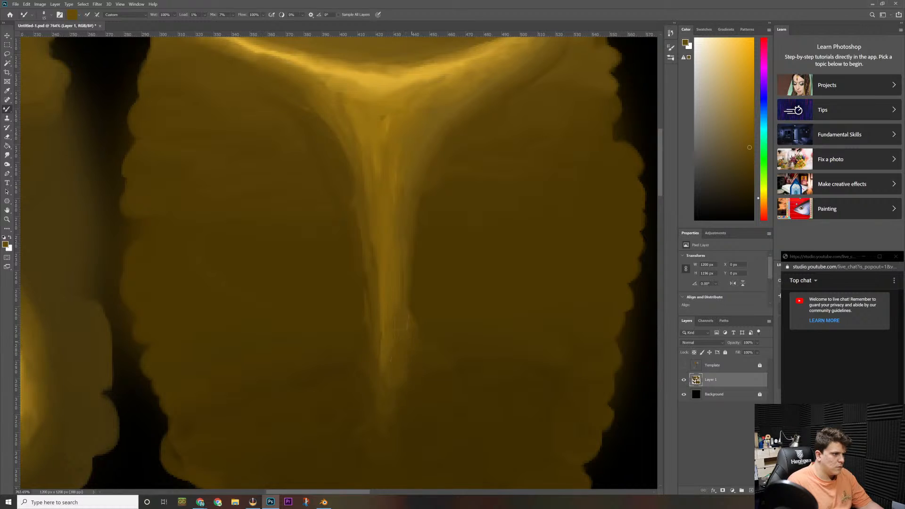
left_click_drag(402, 324, 407, 307)
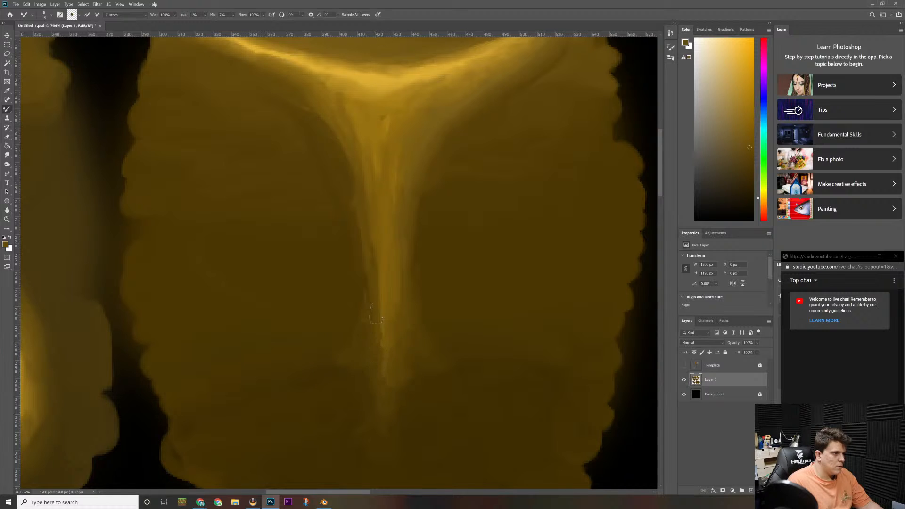
Step: Bring the whole texture into view and save the document
key("z")
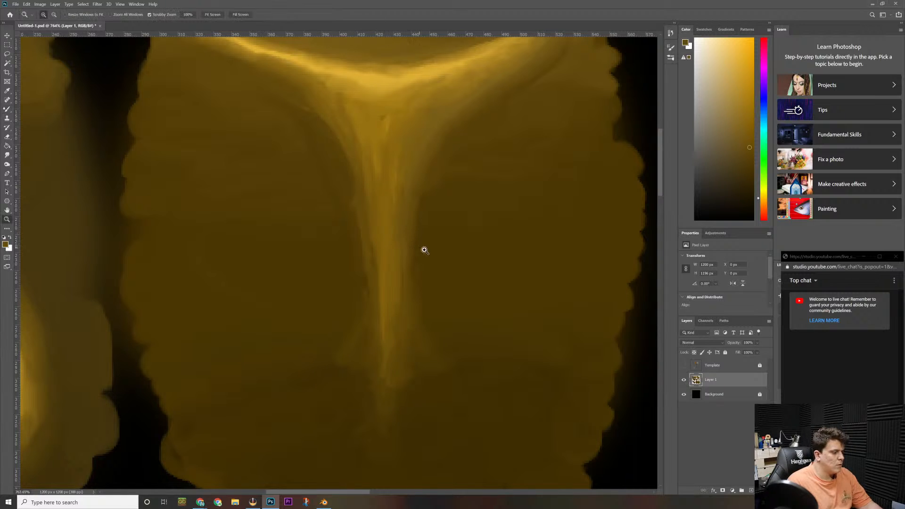
left_click_drag(440, 256, 376, 322)
left_click_drag(251, 239, 306, 196)
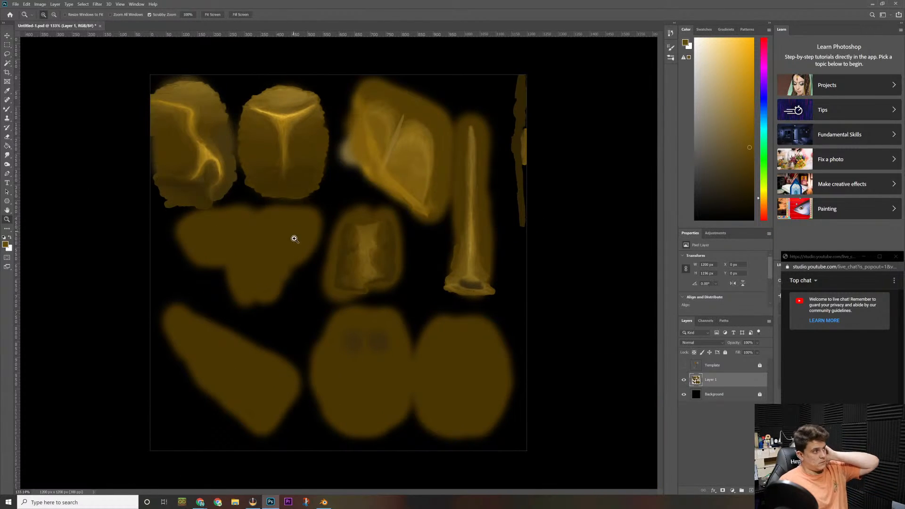
key("ctrl+s")
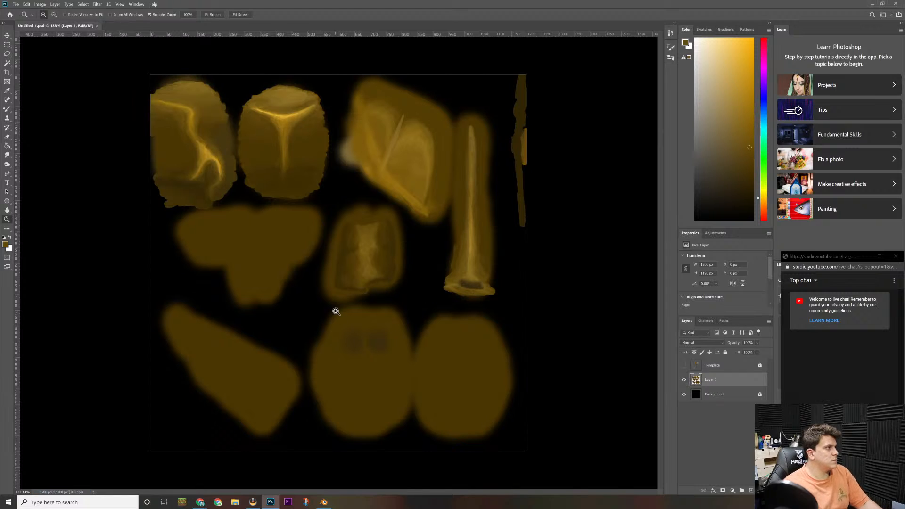
Step: Export the texture as a PNG, replacing the existing FogDragon_skin.png
left_click(19, 6)
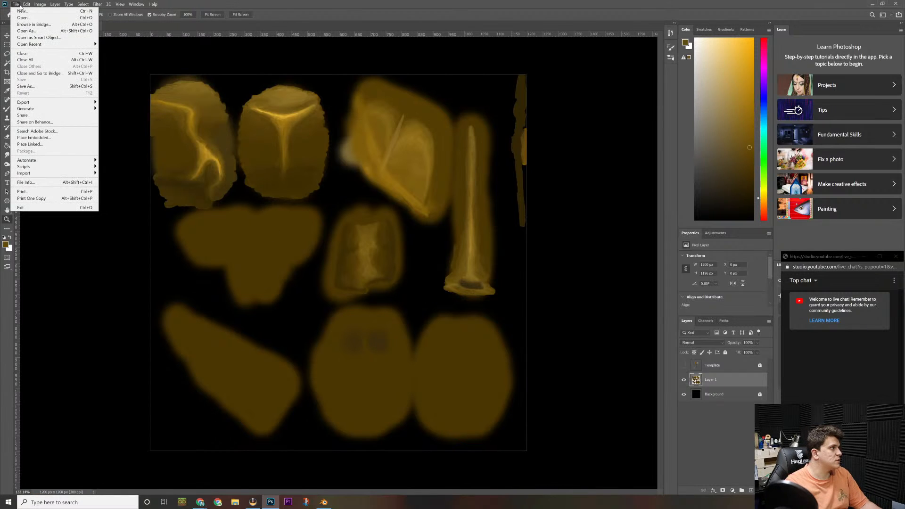
mouse_move(58, 103)
left_click(113, 102)
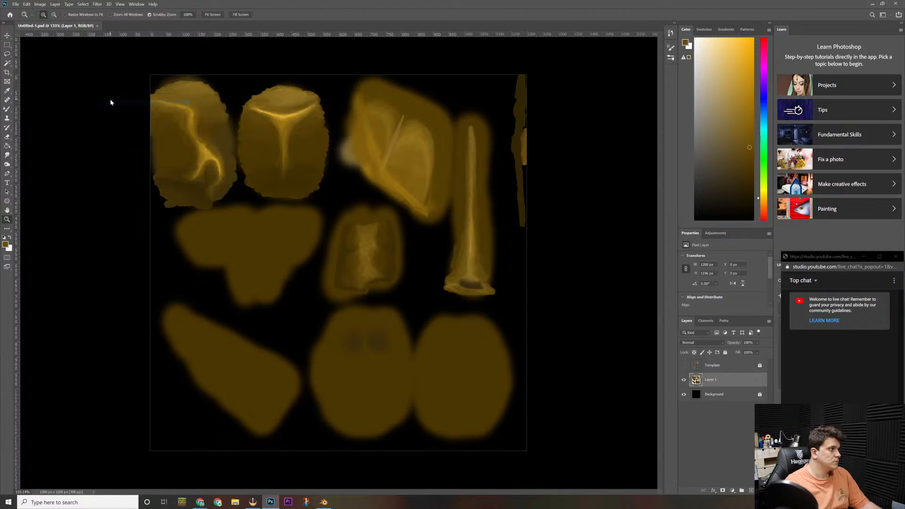
double_click(94, 67)
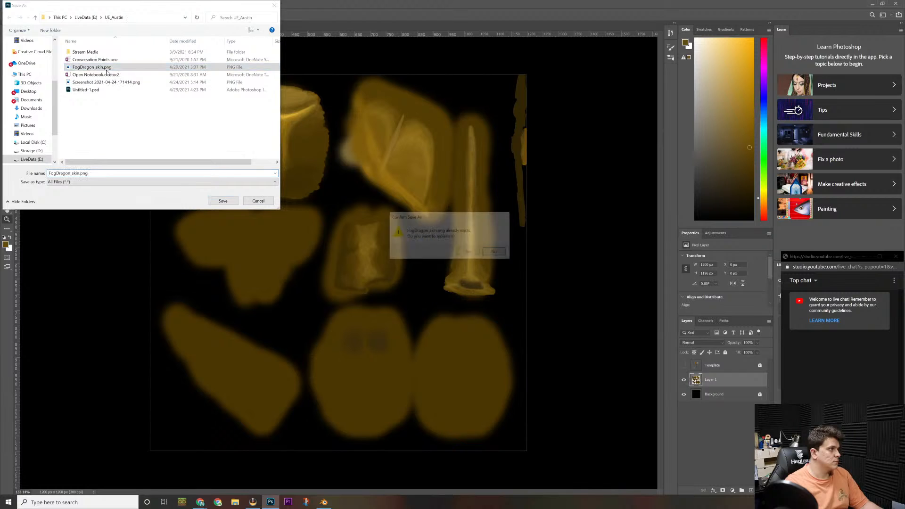
left_click(469, 253)
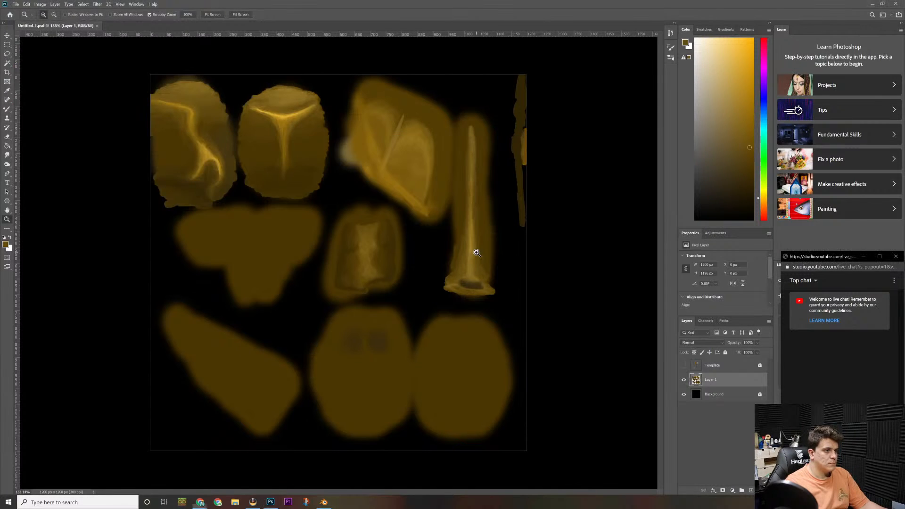
Step: Switch to Blender and move the live chat window off the properties area
key("alt+Tab")
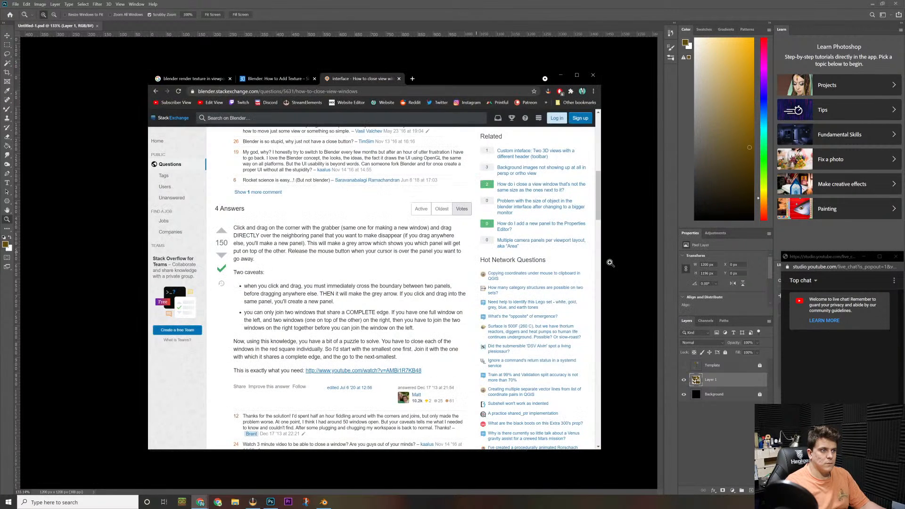
key("alt+Tab")
key("Tab")
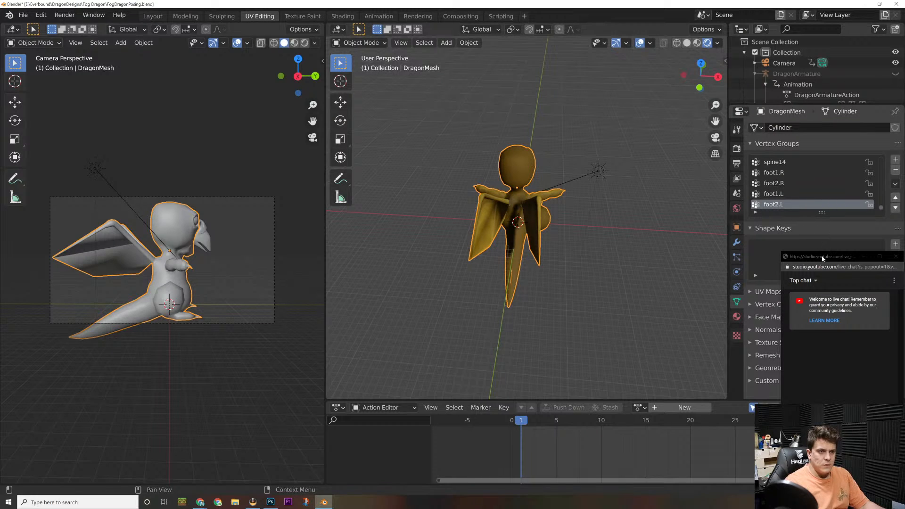
left_click_drag(822, 258, 47, 248)
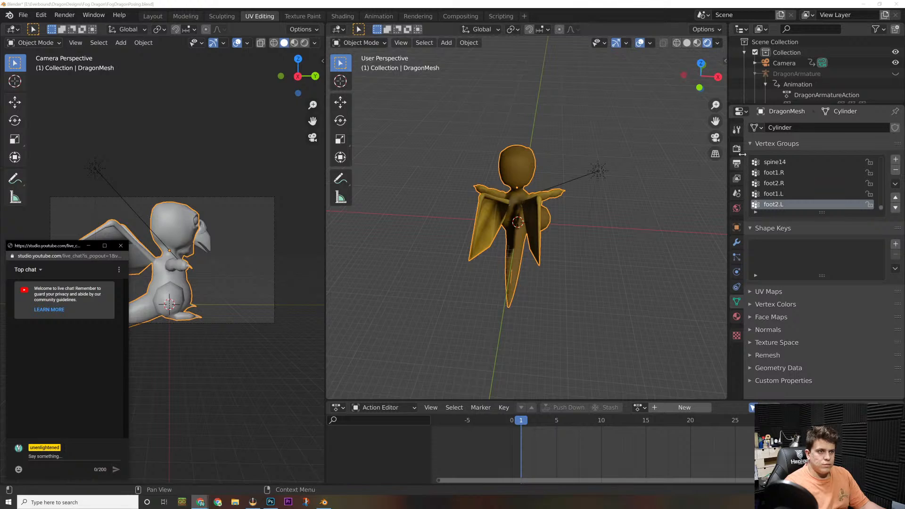
Step: Unlink the dragon material's Base Color image and load the newly exported FogDragon_skin.png in its place
left_click(736, 316)
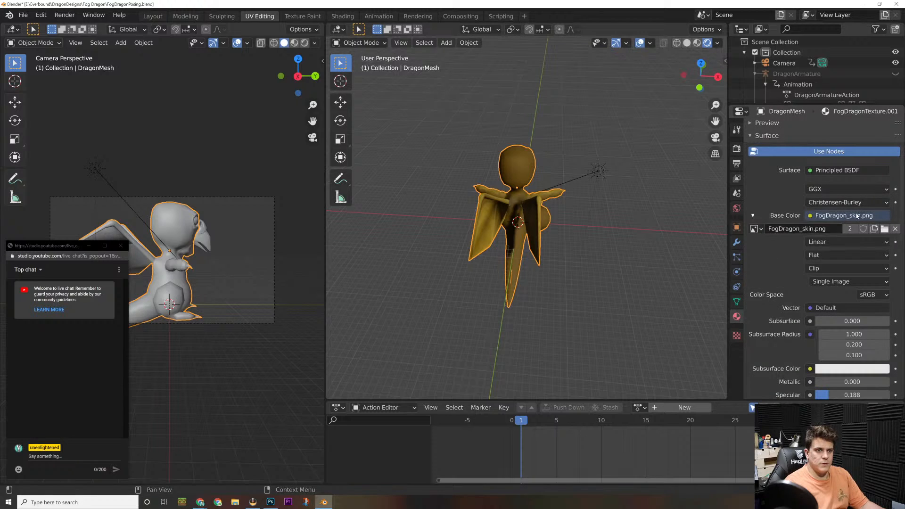
left_click(893, 229)
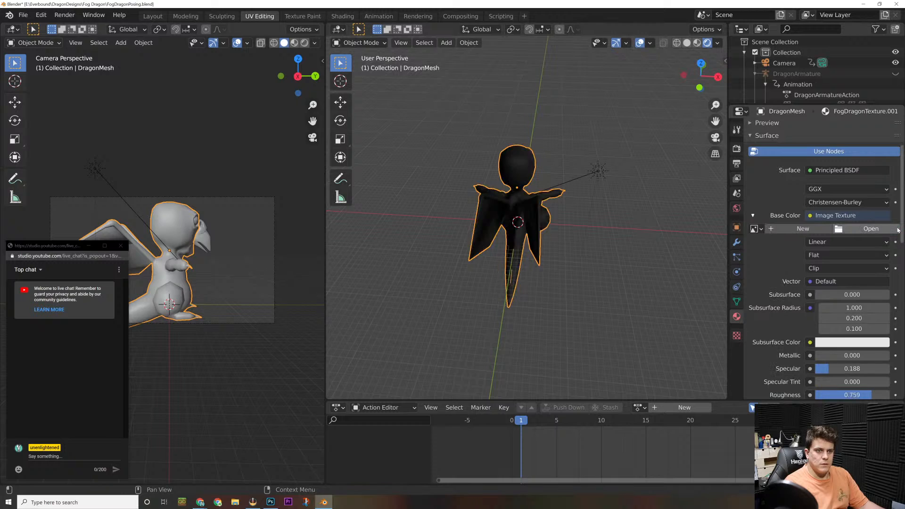
left_click(869, 228)
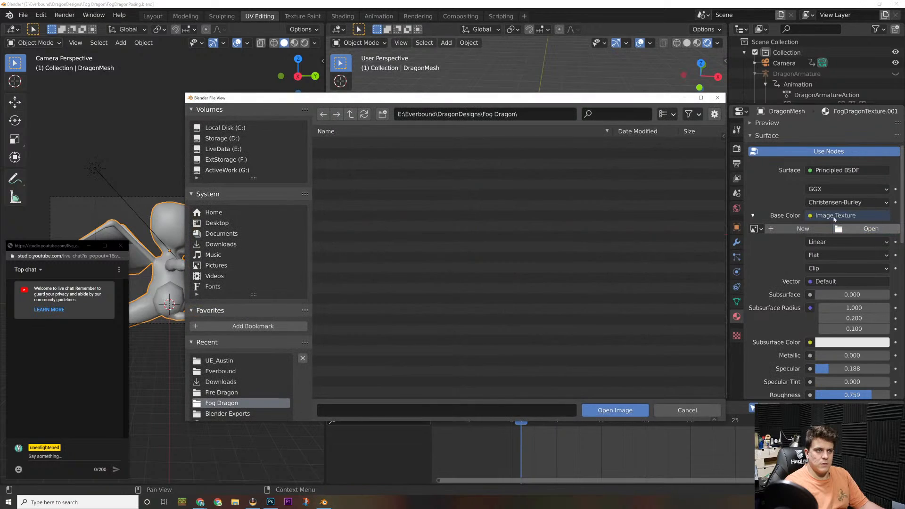
left_click(244, 361)
double_click(380, 152)
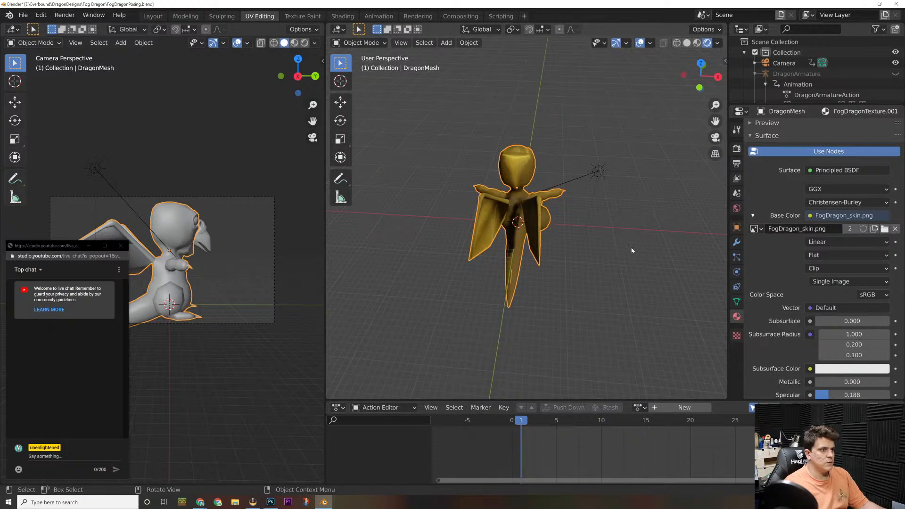
Step: Move the sun light along global Y to the dragon's front and rotate it about global Z to light the face
middle_click_drag(632, 251, 529, 220)
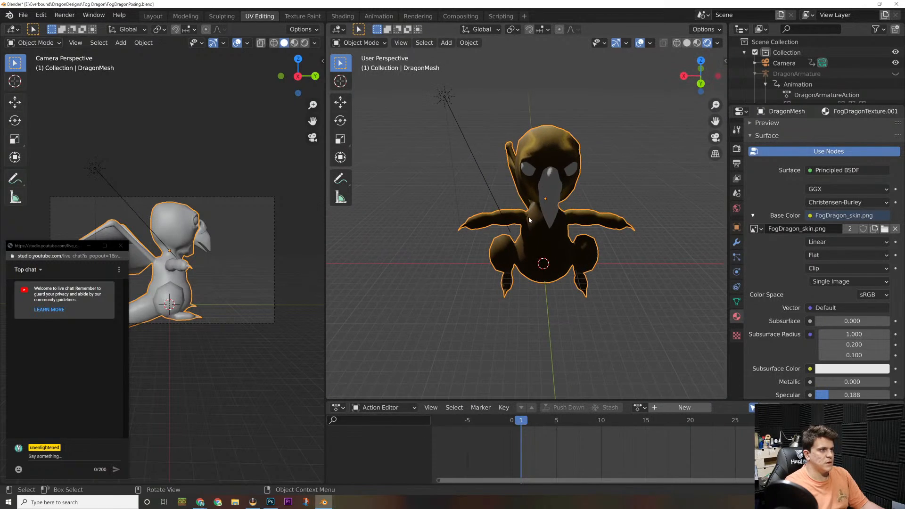
left_click(443, 97)
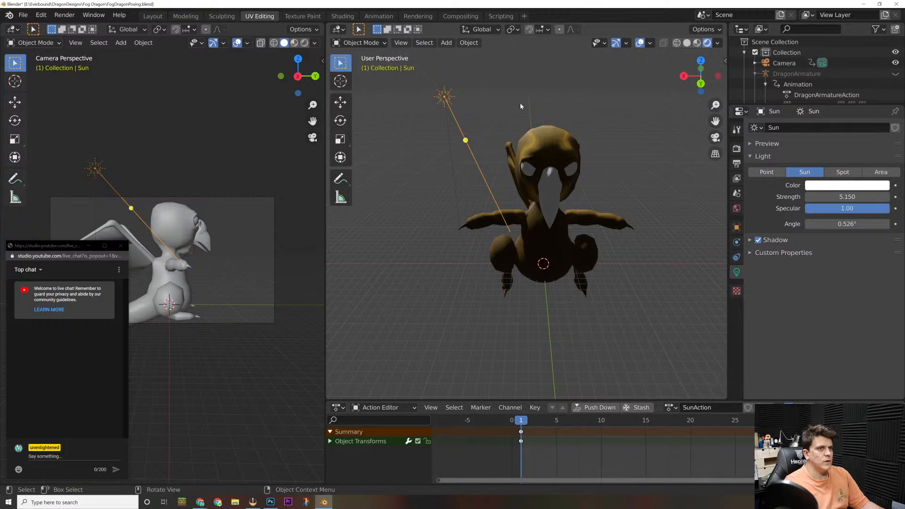
middle_click_drag(537, 111, 535, 145)
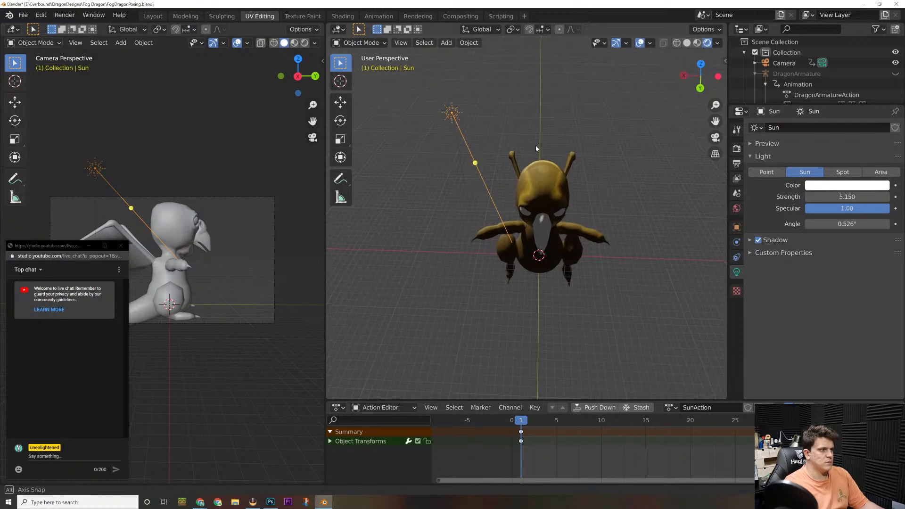
key("g")
key("y")
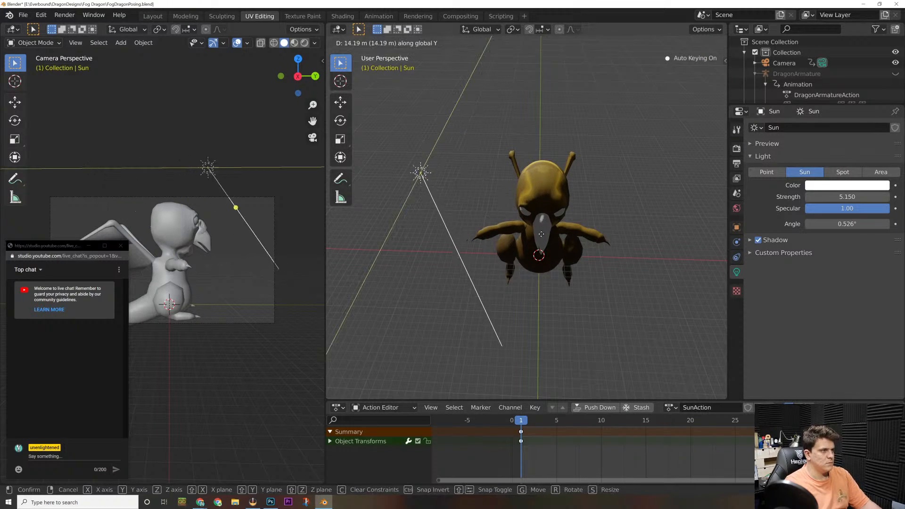
left_click(564, 342)
key("r")
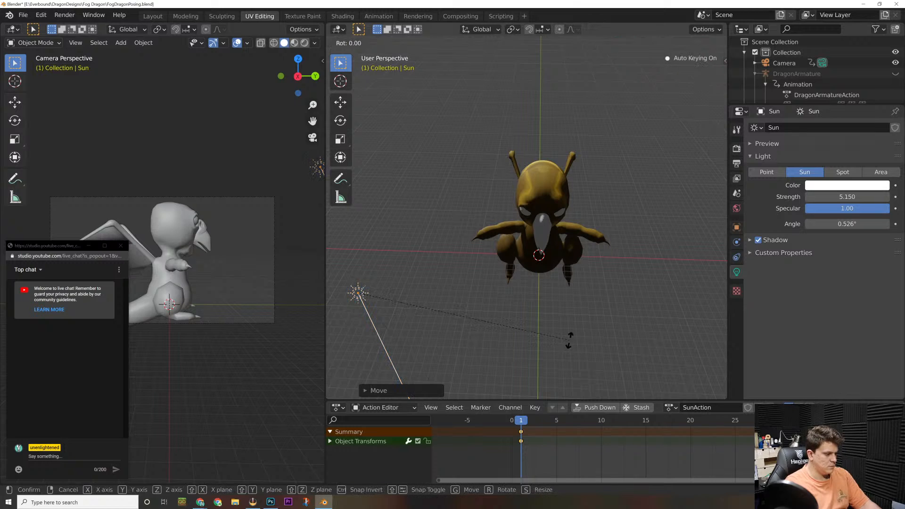
key("z")
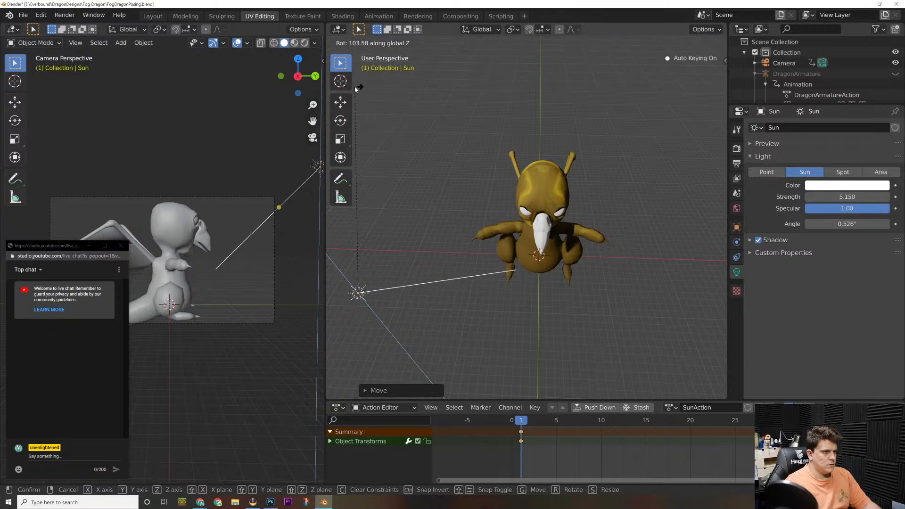
left_click(662, 237)
Step: Examine the relit dragon's face and body against the painted texture in Photoshop, viewing the model from the front and sides
middle_click_drag(662, 238, 691, 196)
key("alt+Tab")
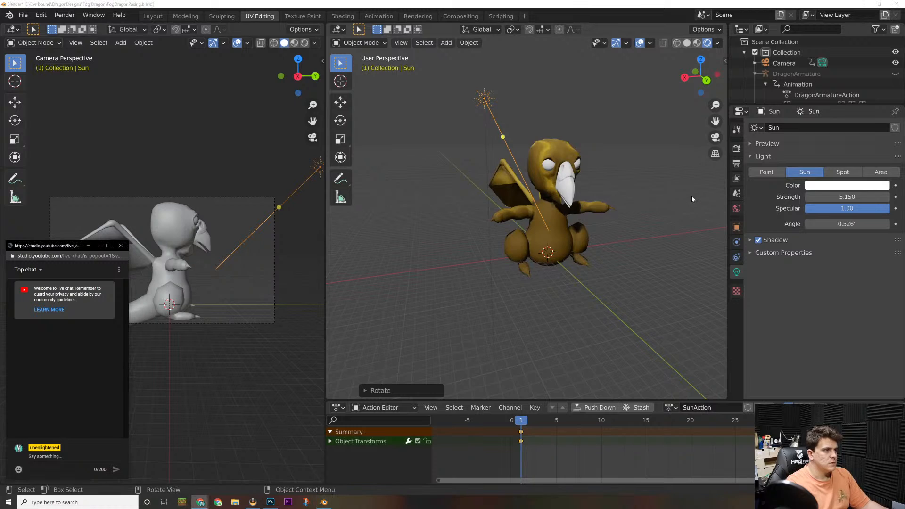
key("alt+Tab")
key("alt+Tab")
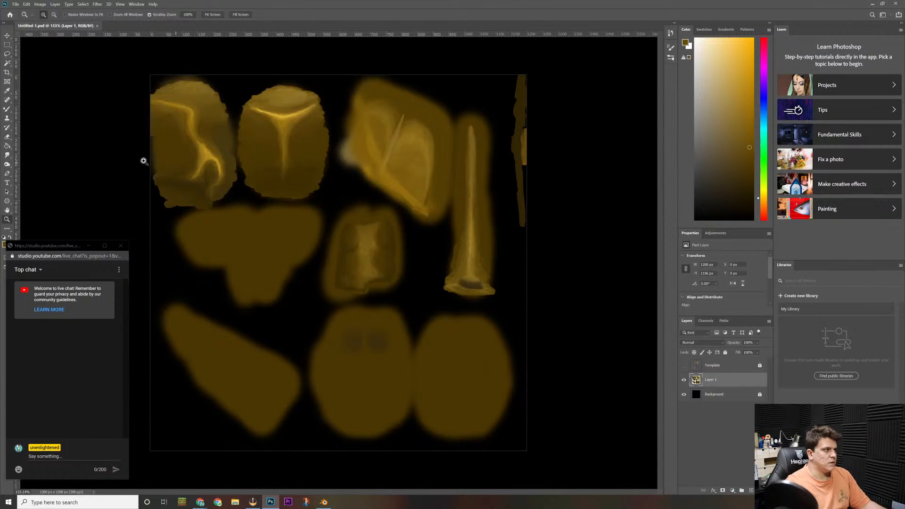
key("alt+Tab")
key("alt+Tab")
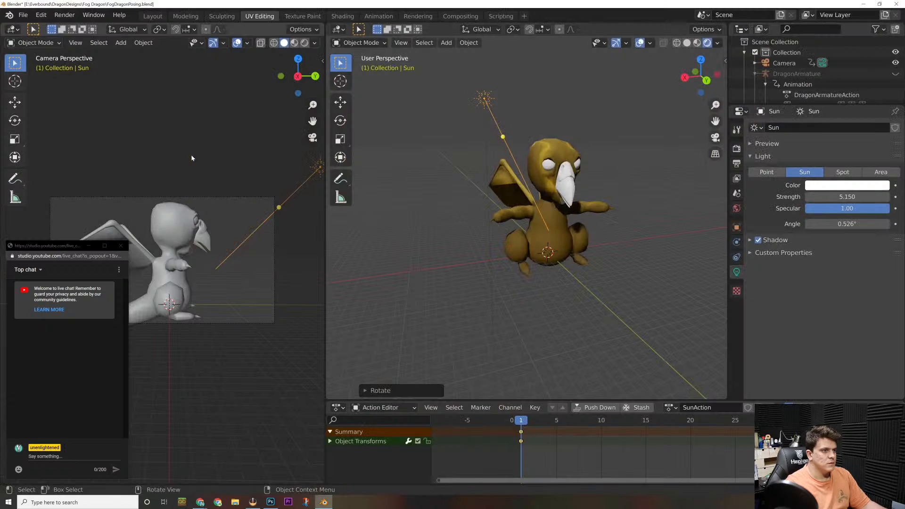
middle_click_drag(382, 145, 546, 168)
scroll(588, 141, "up", 2)
scroll(589, 141, "up", 2)
middle_click_drag(656, 97, 560, 155)
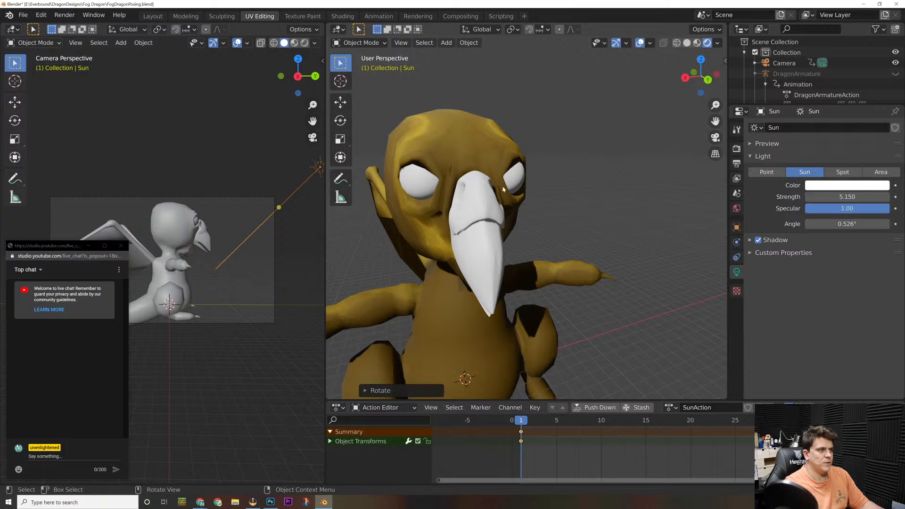
middle_click_drag(529, 204, 515, 218)
scroll(537, 202, "down", 5)
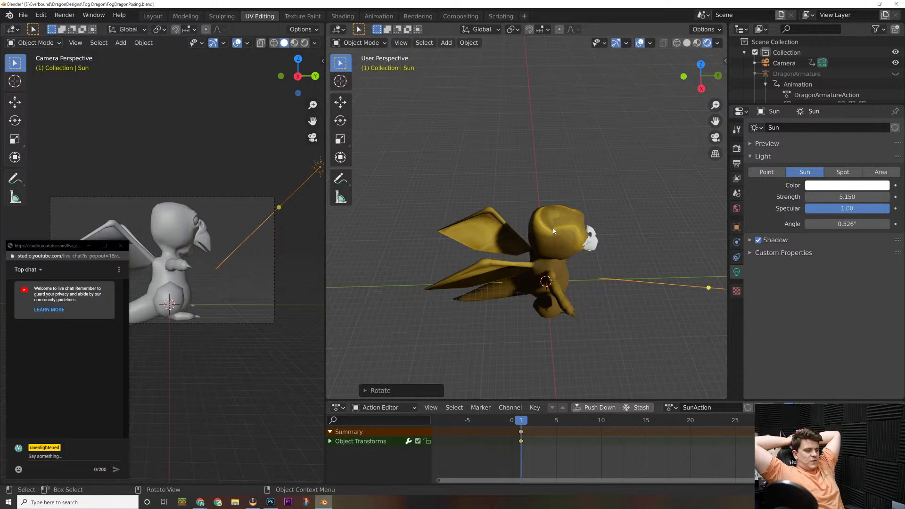
Step: Inspect the vein alignment across the seam on the head, check it against the Photoshop texture, and return to Blender
middle_click_drag(552, 226, 558, 175)
middle_click_drag(563, 172, 497, 202)
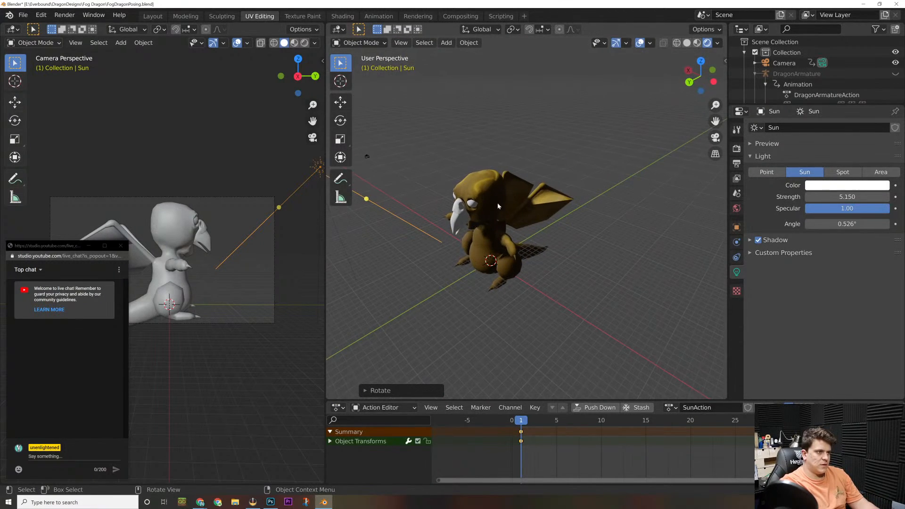
scroll(490, 179, "up", 4)
middle_click_drag(484, 155, 493, 254)
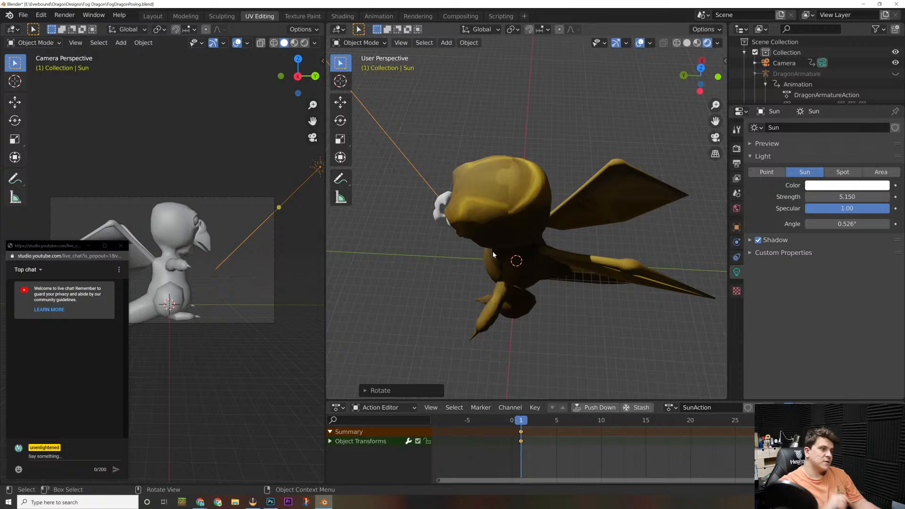
scroll(481, 207, "up", 5)
scroll(481, 209, "down", 3)
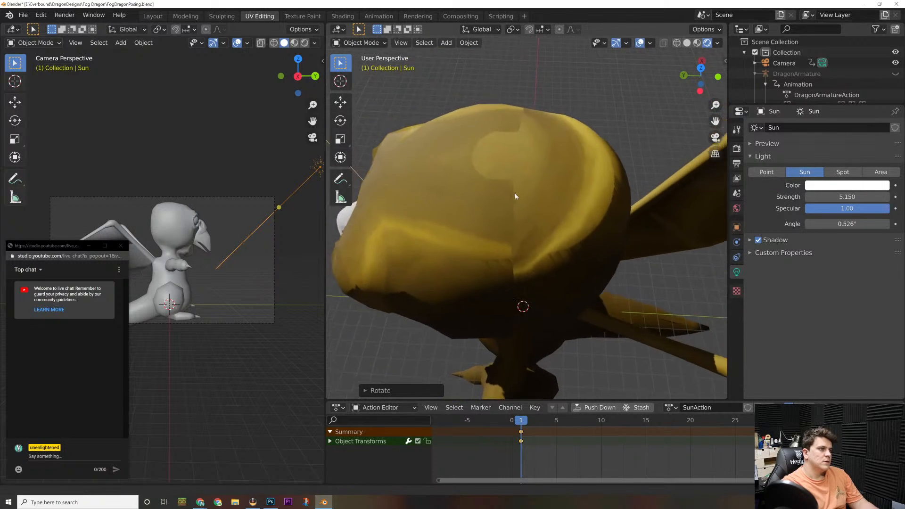
key("alt+Tab")
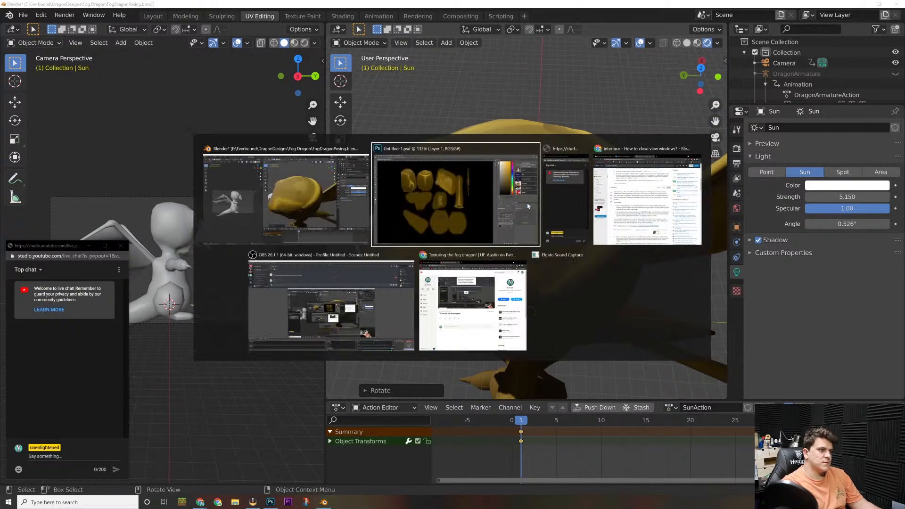
left_click(461, 210)
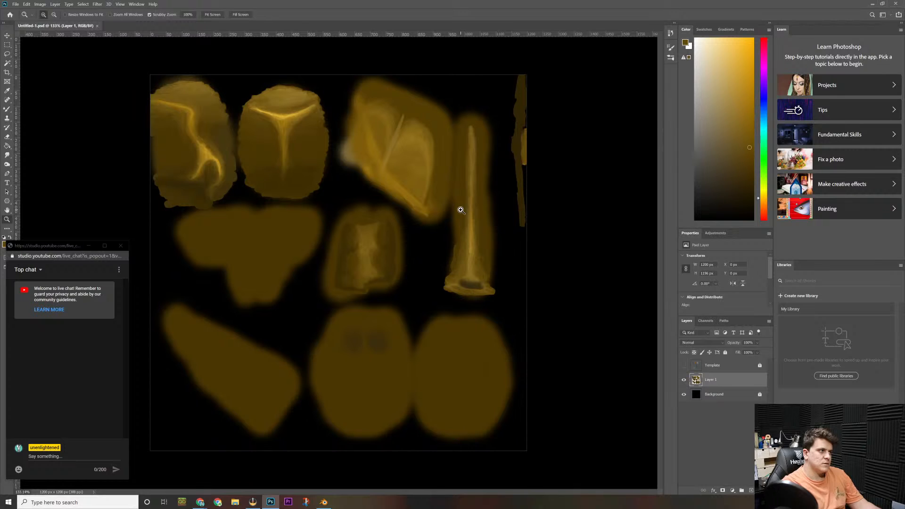
key("alt+Tab")
key("alt+Tab")
key("alt+Tab")
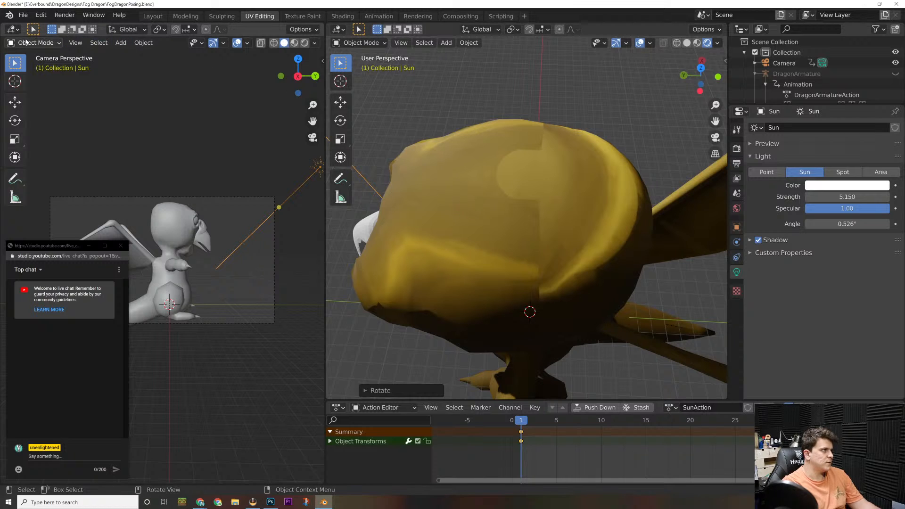
Step: Change the camera view area to a UV Editor and show all the dragon mesh's UVs over the skin texture in Edit Mode
left_click(12, 29)
left_click(42, 92)
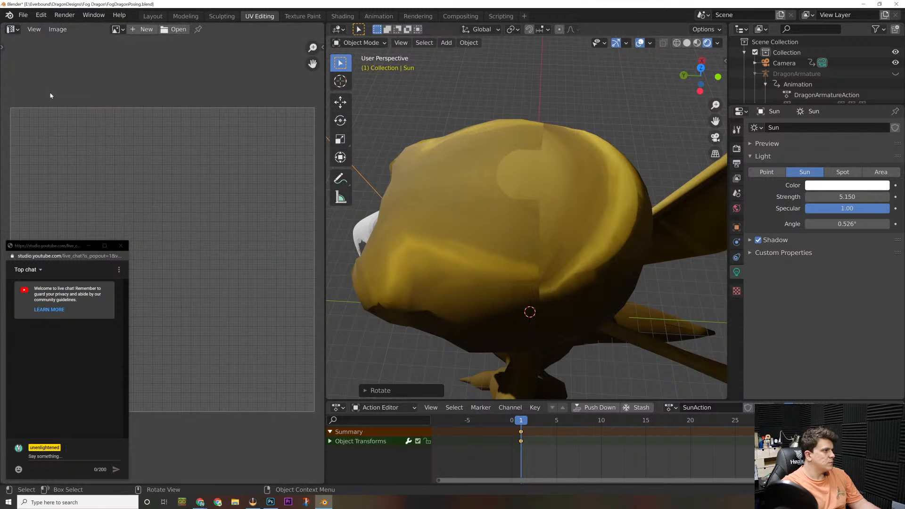
left_click(488, 208)
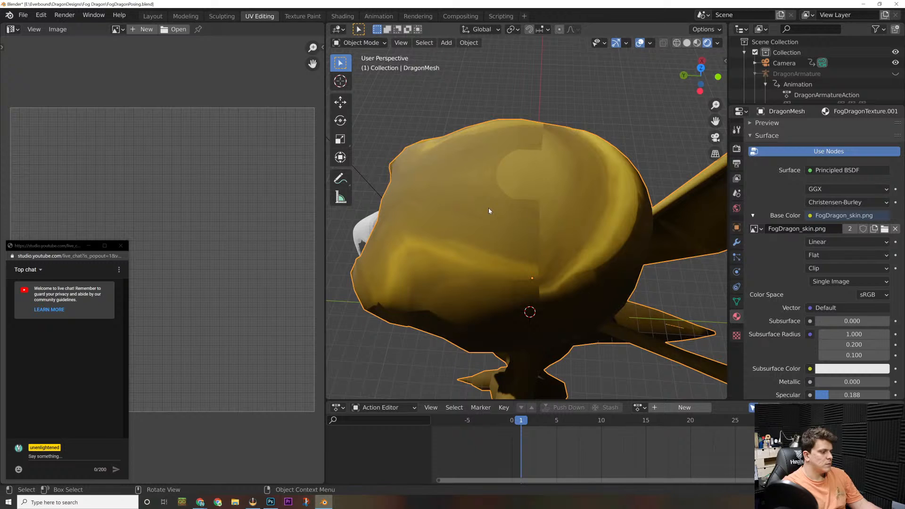
key("Tab")
key("a")
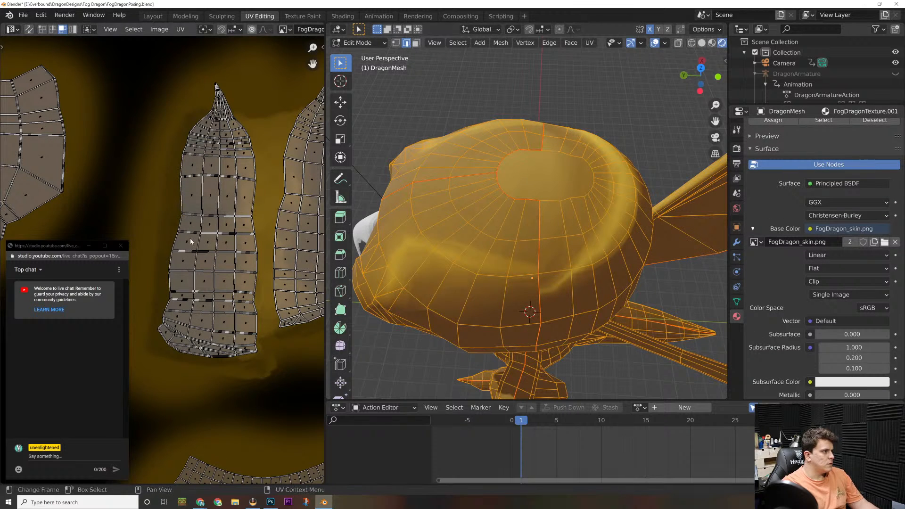
scroll(190, 238, "down", 3, "alt")
scroll(185, 227, "up", 2, "alt")
scroll(184, 227, "up", 2, "alt")
scroll(185, 227, "down", 1, "alt")
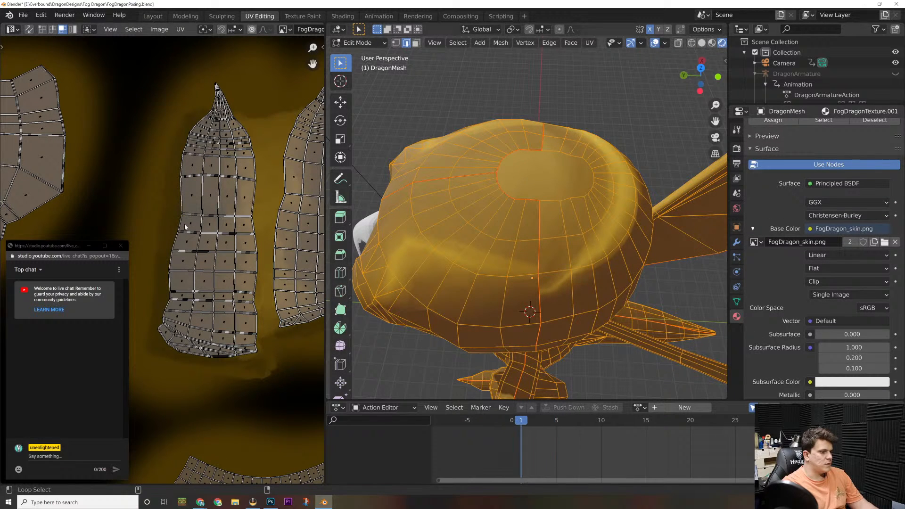
scroll(158, 224, "down", 2)
scroll(158, 225, "down", 5)
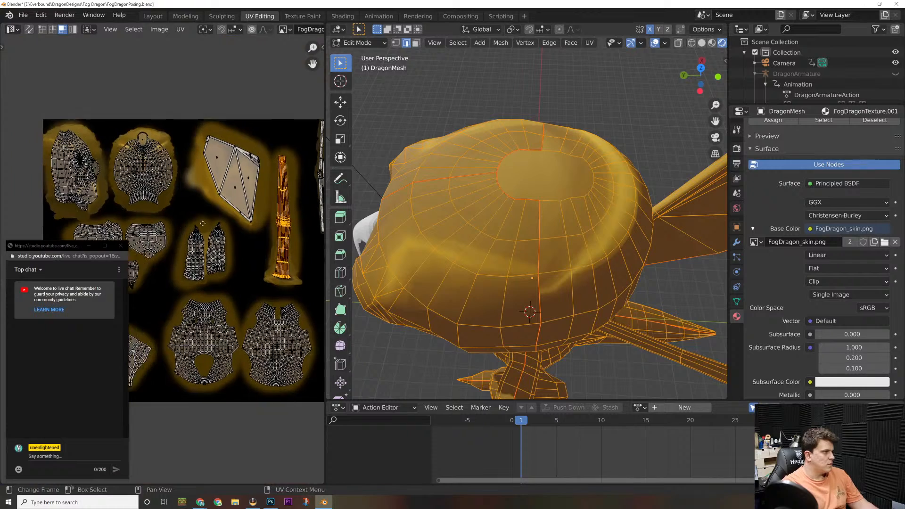
Step: Using UV vertex selection, shift two vertices near the vein on the round head island's upper-left edge by about (-0.0083, -0.0077) and (-0.0050, -0.0002)
scroll(183, 153, "up", 4)
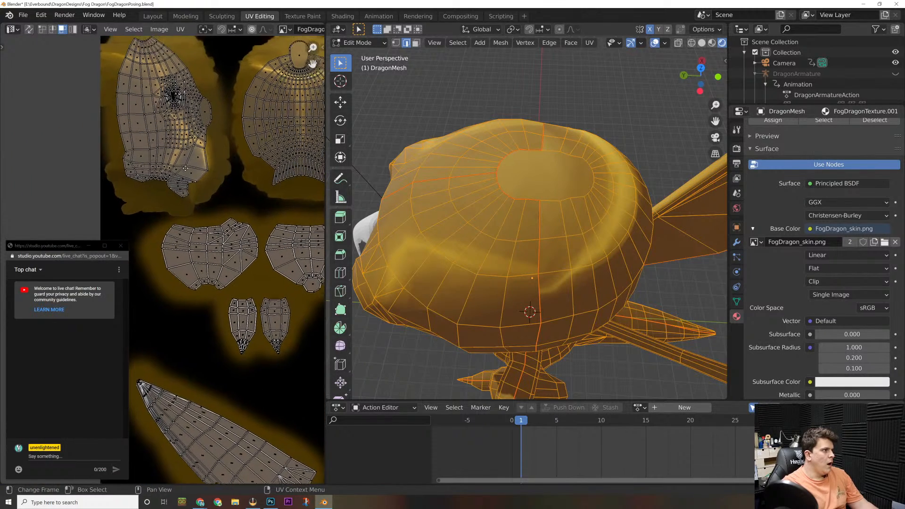
middle_click_drag(126, 444, 100, 482)
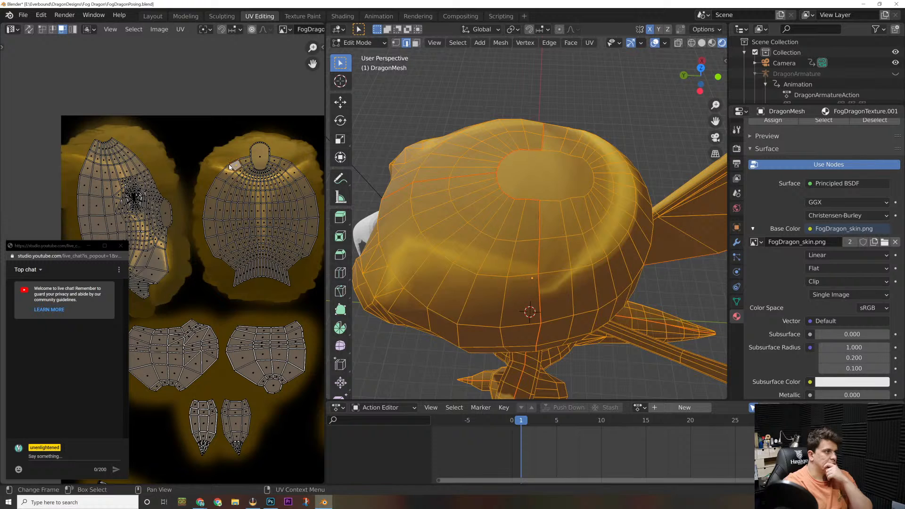
scroll(227, 161, "up", 4)
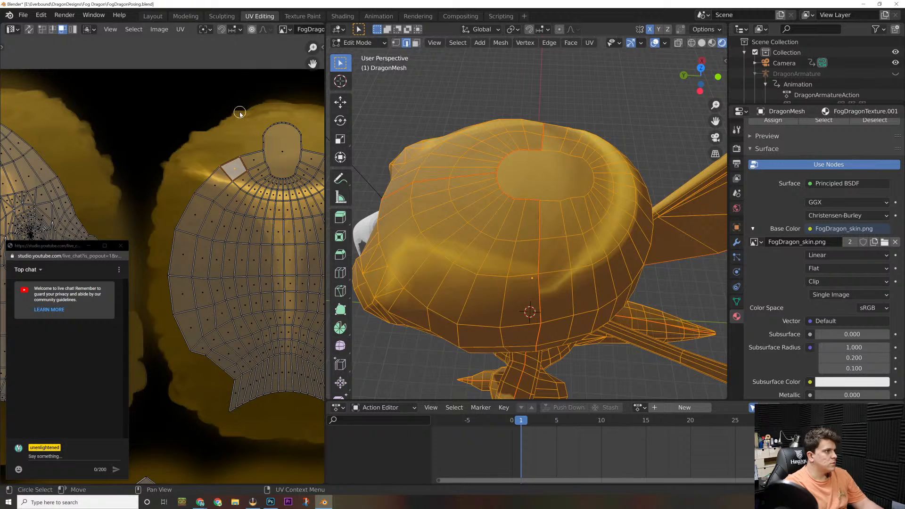
key("alt+a")
left_click(42, 29)
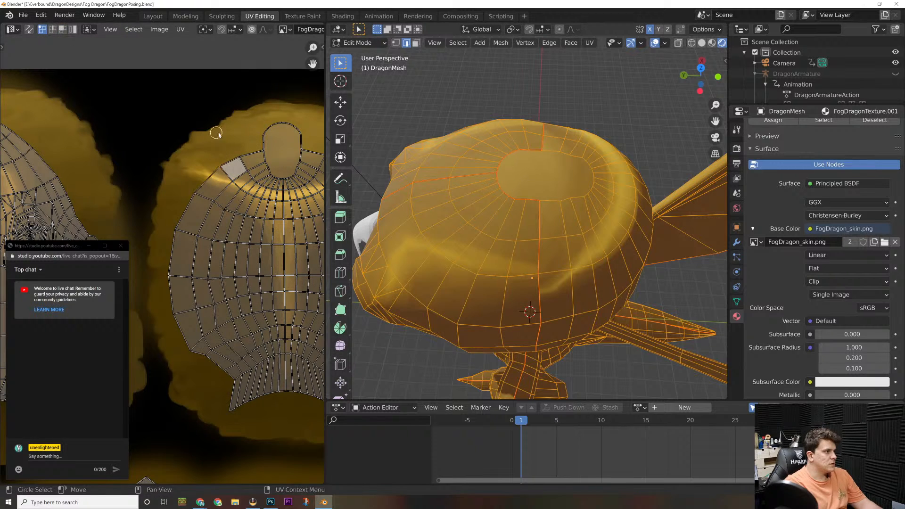
left_click(233, 133)
key("g")
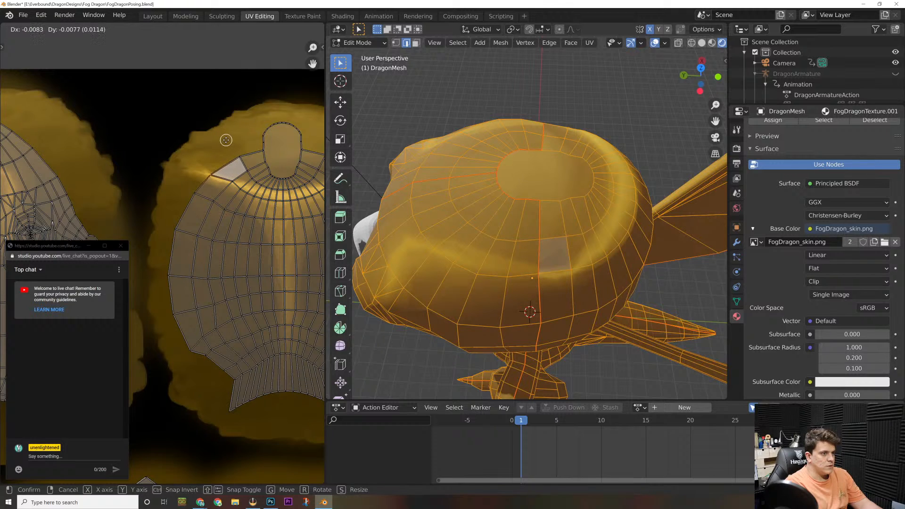
left_click(226, 140)
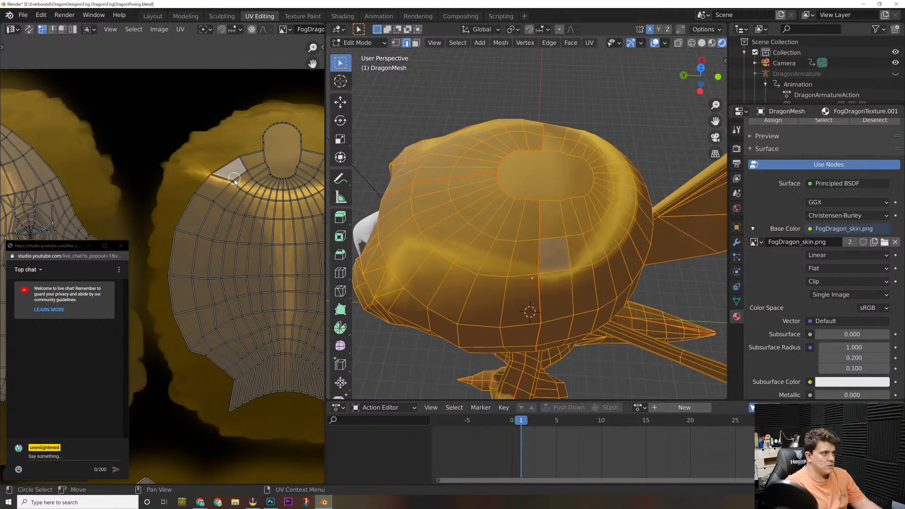
key("g")
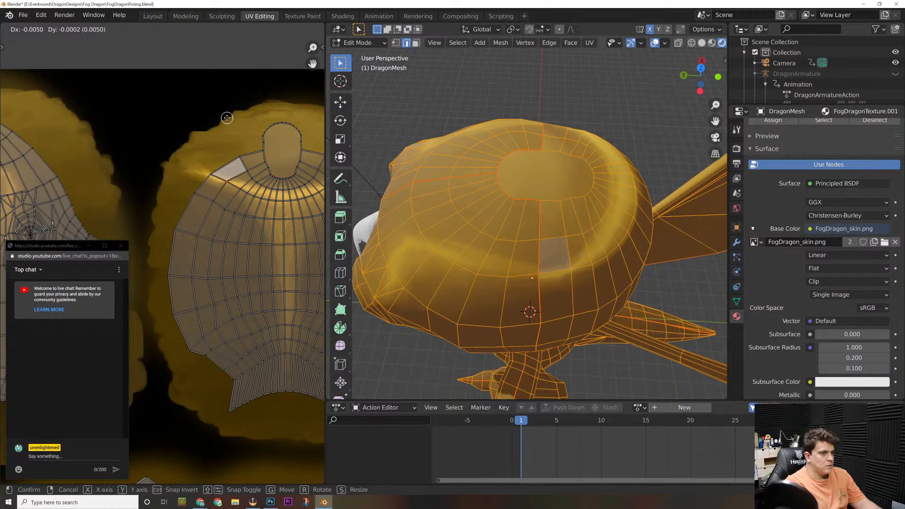
left_click(226, 118)
Step: Shift the UV vertex where the vein meets the side head island's upper-left edge by about (-0.0015, 0.0025), and check the head
middle_click_drag(126, 203, 273, 191)
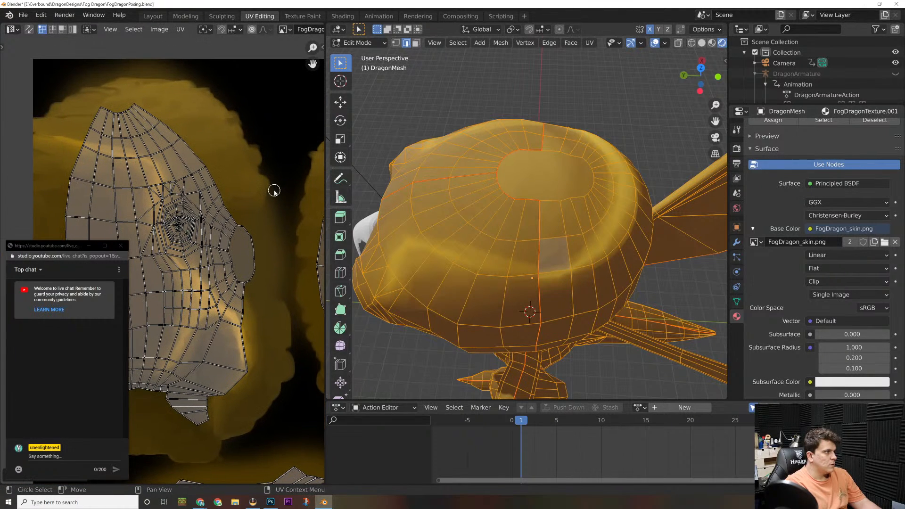
key("g")
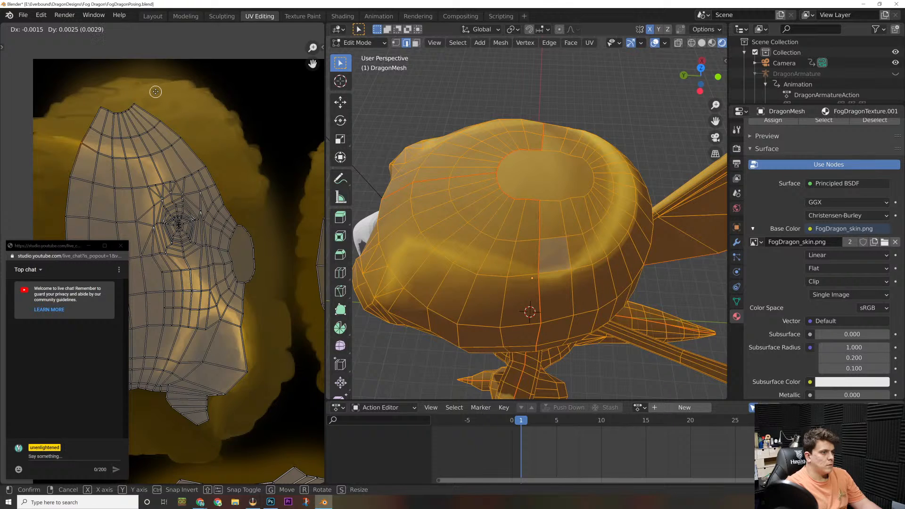
left_click(155, 91)
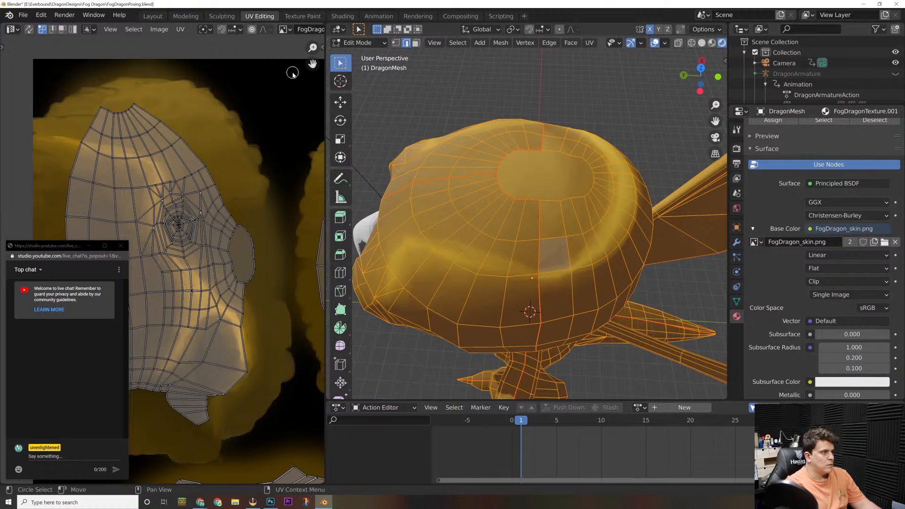
key("w")
key("w")
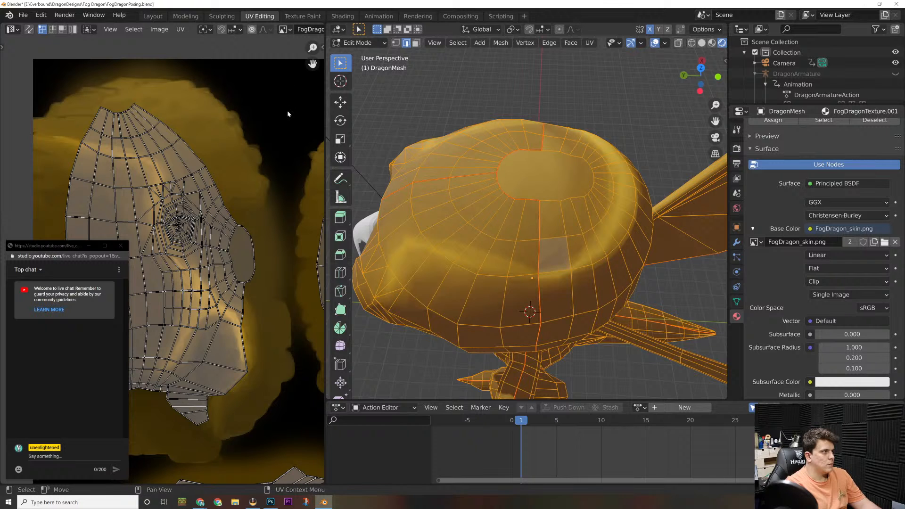
left_click(632, 102)
scroll(632, 102, "down", 1)
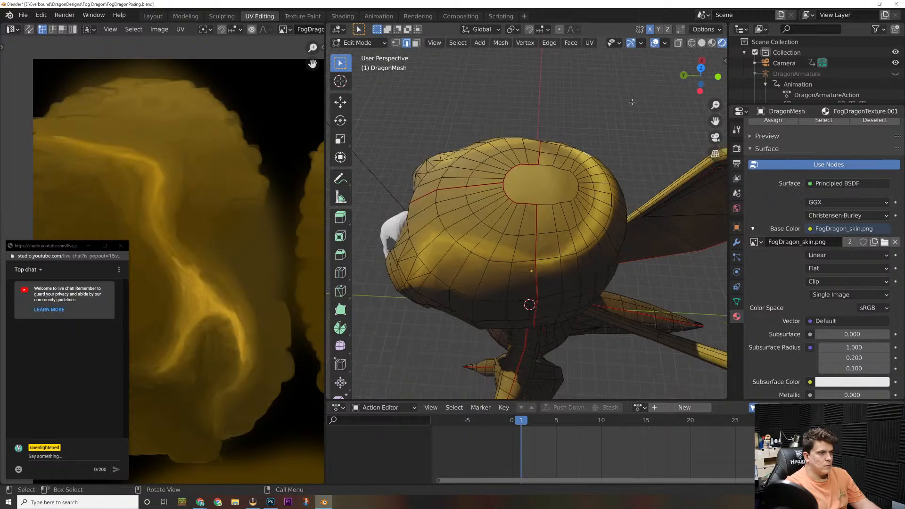
middle_click_drag(631, 101, 442, 89)
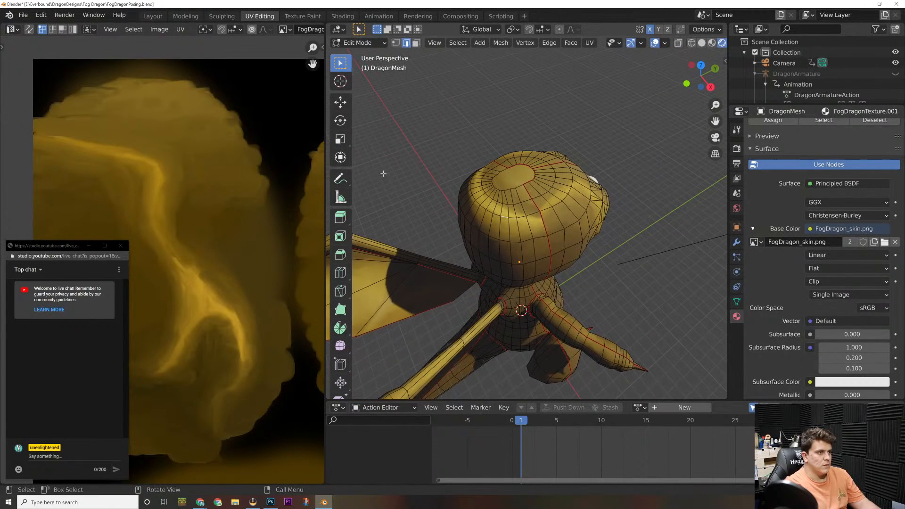
Step: Show all the mesh's UVs again and try moving a vertex on the round head island's upper-right edge by about (-0.0046, 0.0181)
key("a")
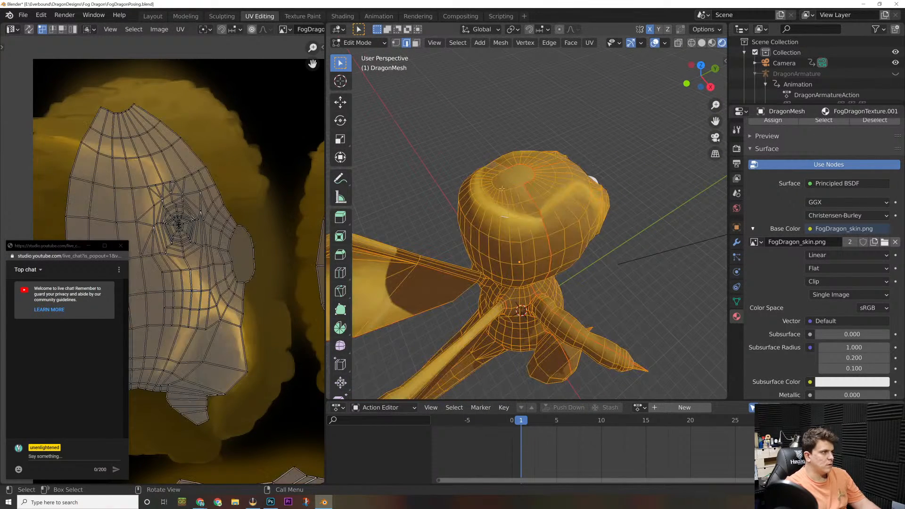
scroll(304, 177, "down", 1)
scroll(304, 177, "down", 2)
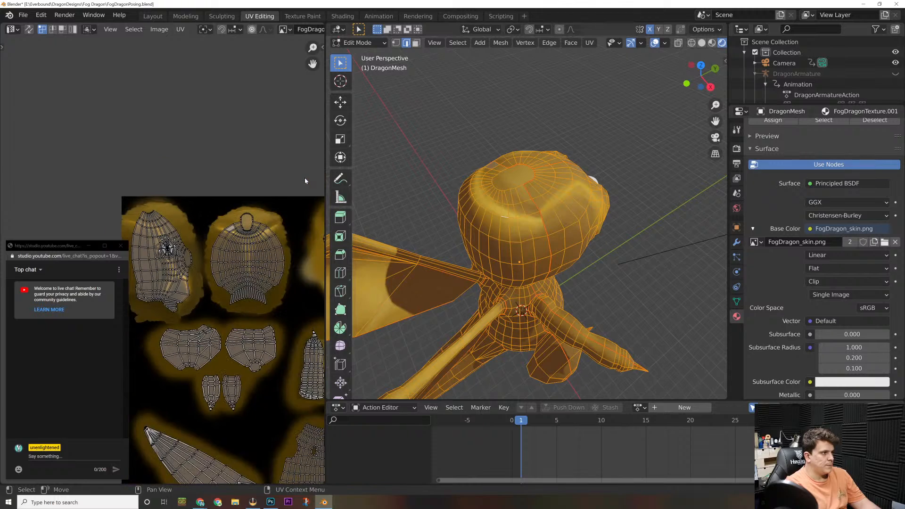
middle_click_drag(304, 177, 270, 183)
middle_click_drag(239, 230, 236, 224)
scroll(236, 224, "up", 5)
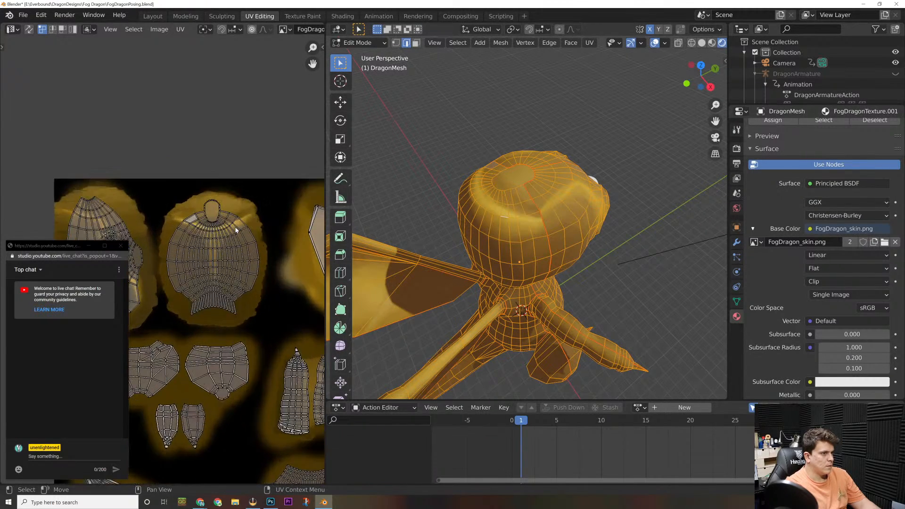
middle_click_drag(173, 253, 154, 261)
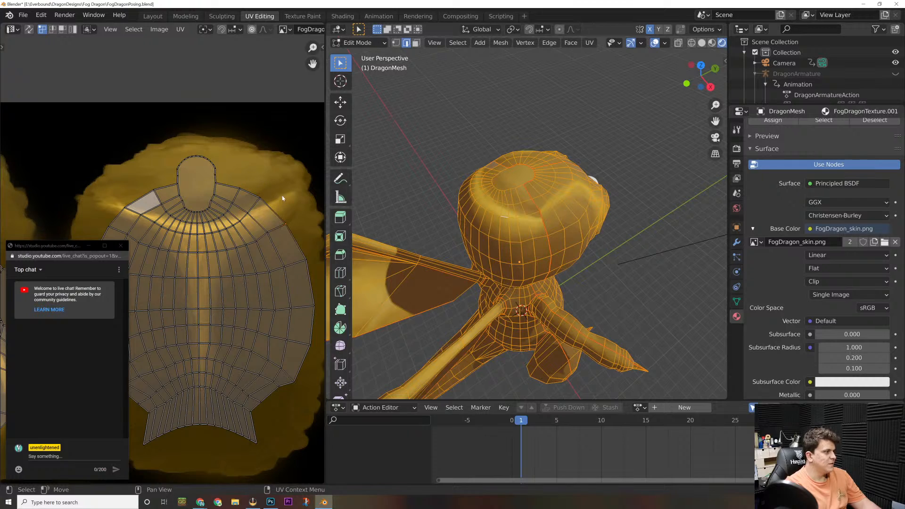
key("c")
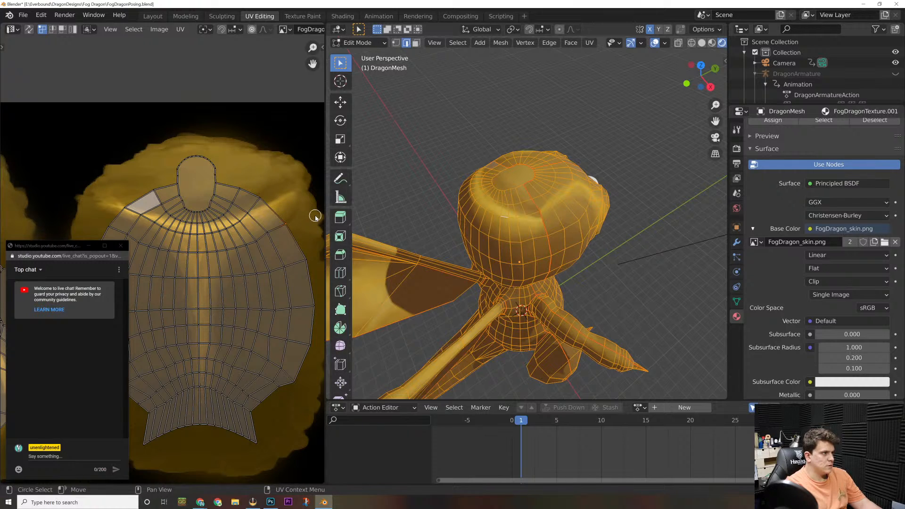
key("g")
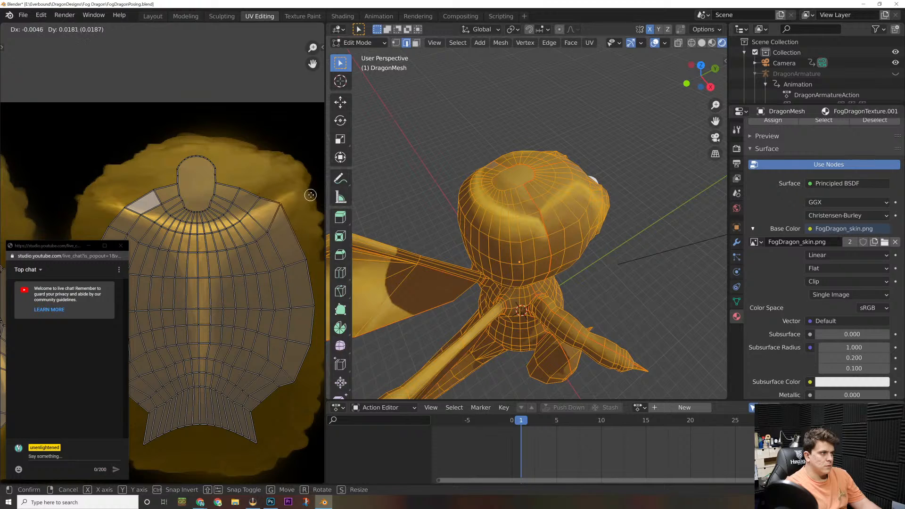
left_click(310, 194)
Step: Shift UV vertices near the vein on the round head island's upper-right edge by about (0.0083, -0.0035) and (0.0002, -0.0035)
key("g")
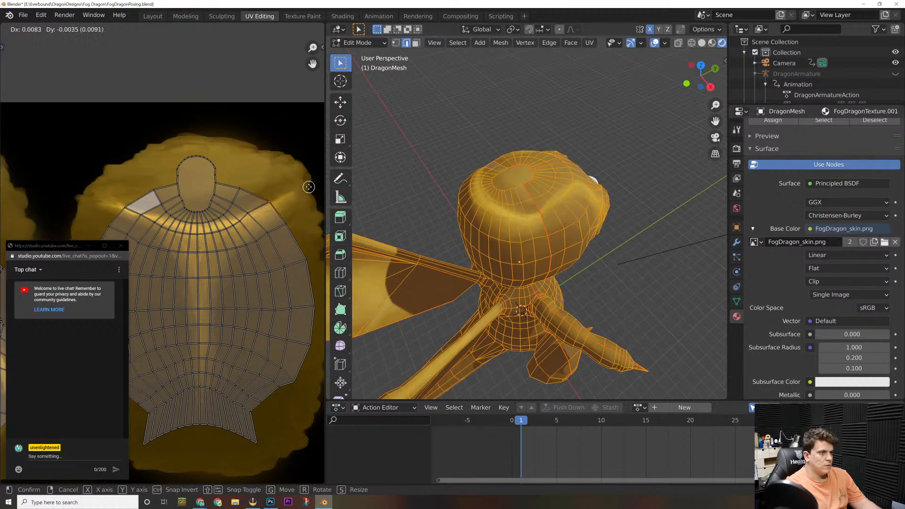
left_click(309, 189)
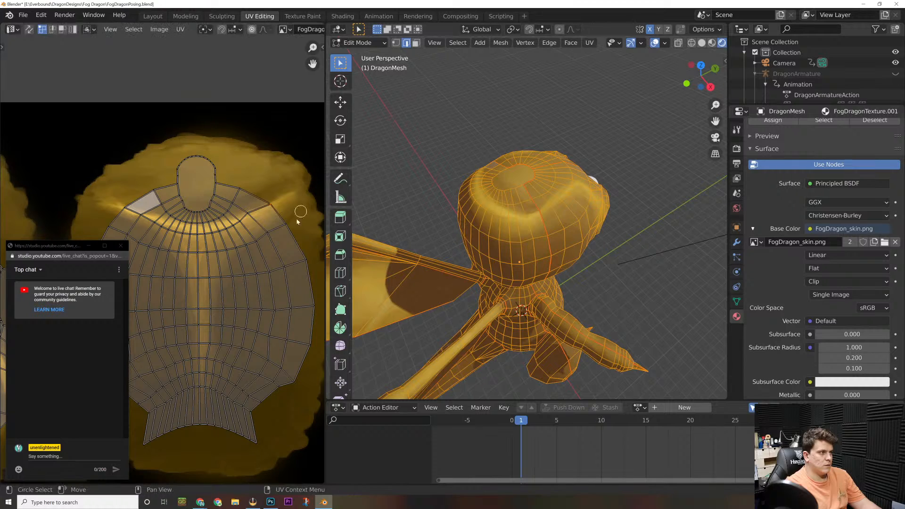
key("g")
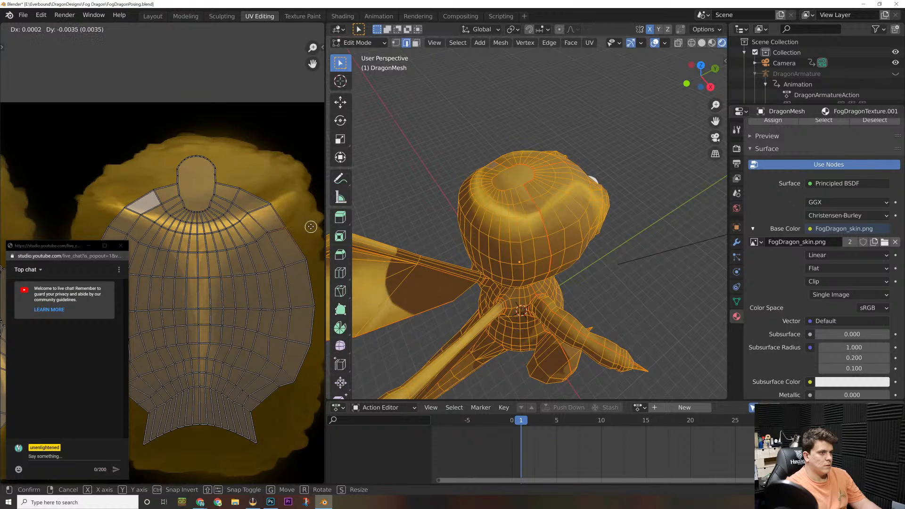
left_click(311, 225)
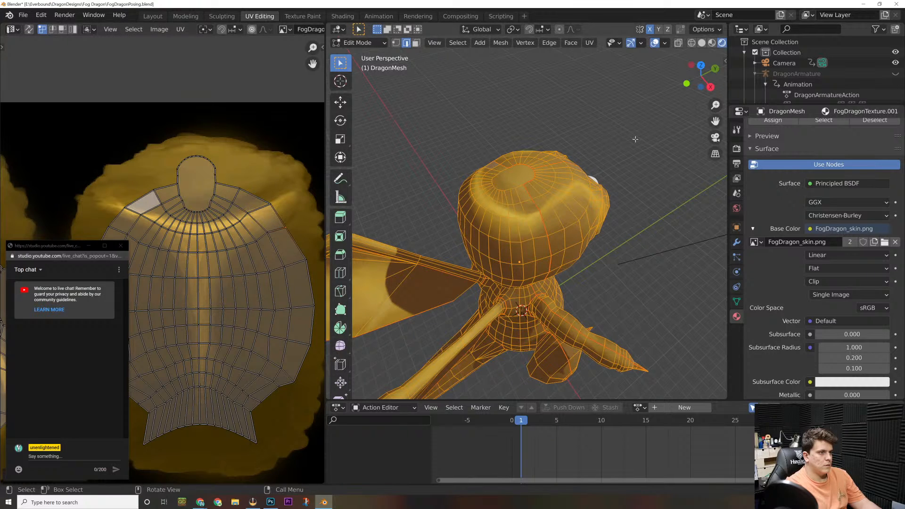
Step: Deselect the mesh, return to Object Mode and view the dragon from the front
key("alt+a")
middle_click_drag(631, 137, 618, 135)
key("w")
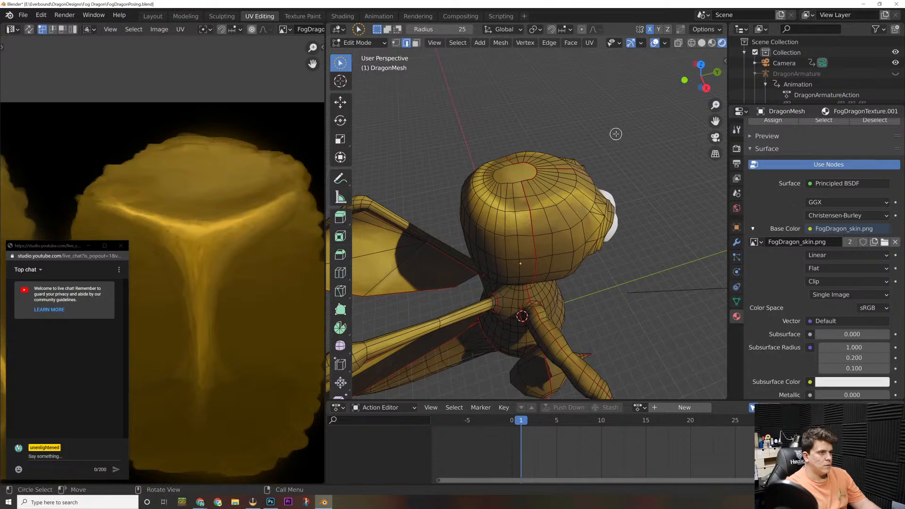
key("Tab")
mouse_move(620, 135)
middle_mouse_down()
mouse_move(559, 117)
mouse_move(587, 149)
mouse_move(684, 110)
mouse_move(557, 167)
mouse_move(443, 96)
mouse_move(523, 99)
mouse_move(481, 104)
mouse_move(583, 97)
mouse_move(470, 95)
mouse_move(650, 92)
mouse_move(473, 94)
mouse_move(484, 128)
mouse_move(455, 95)
mouse_move(638, 108)
mouse_move(606, 115)
mouse_move(648, 103)
mouse_move(599, 126)
mouse_move(664, 99)
mouse_move(529, 152)
mouse_move(604, 124)
mouse_move(578, 149)
mouse_move(576, 141)
middle_mouse_up()
Step: Compare the dragon mesh's shading by applying Shade Flat and switching back to Shade Smooth
right_click(556, 216)
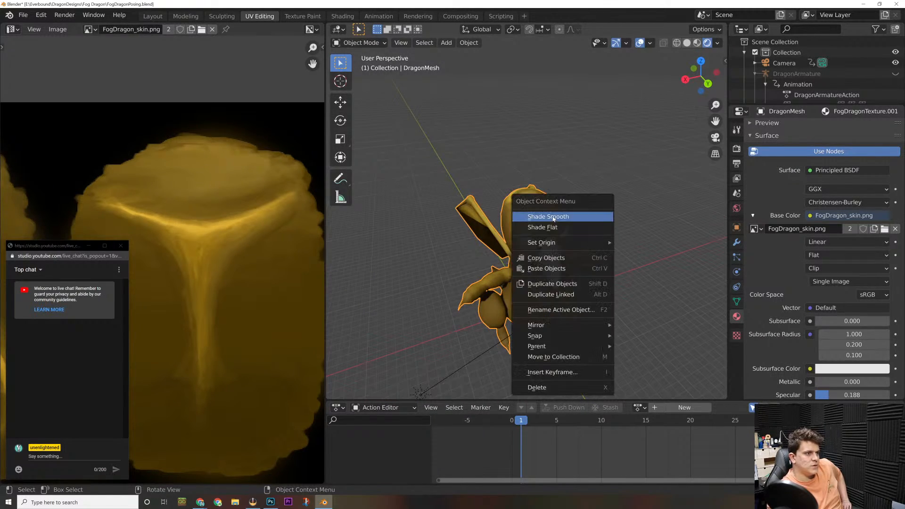
left_click(559, 226)
mouse_move(561, 226)
middle_mouse_down()
mouse_move(622, 204)
mouse_move(562, 218)
middle_mouse_up()
right_click(550, 215)
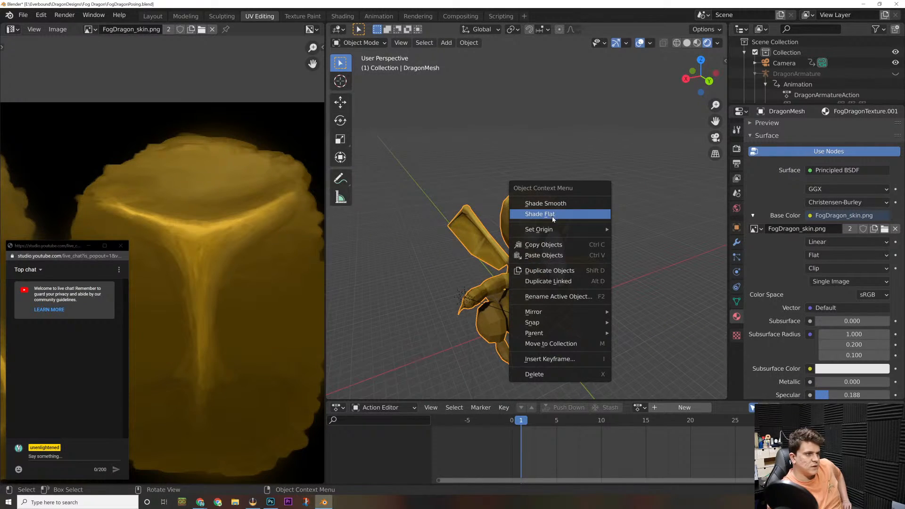
left_click(551, 205)
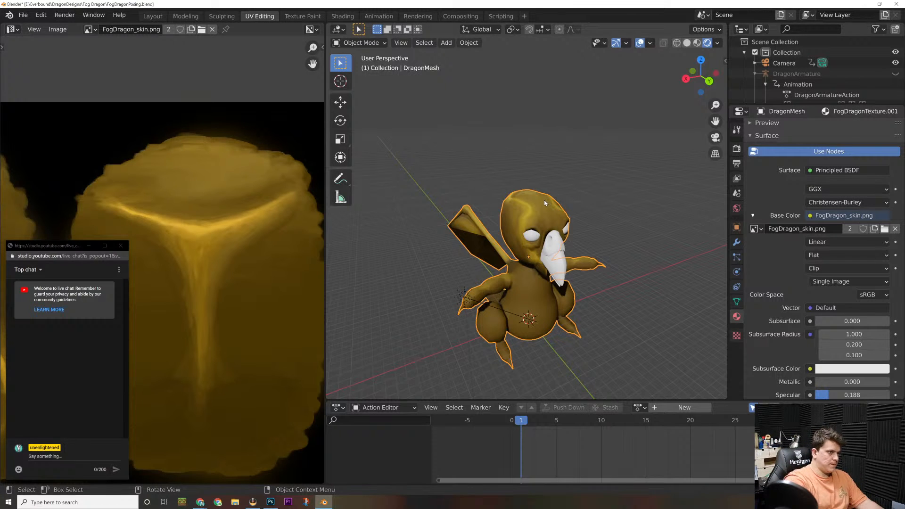
Step: Apply Shade Flat to the dragon mesh while looking closely at the wings
scroll(430, 200, "up", 6)
middle_click_drag(431, 199, 537, 203)
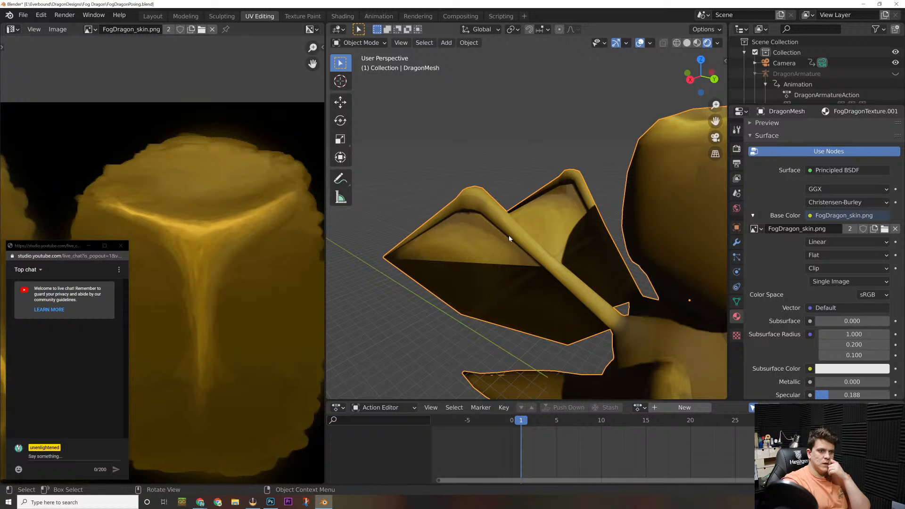
right_click(509, 240)
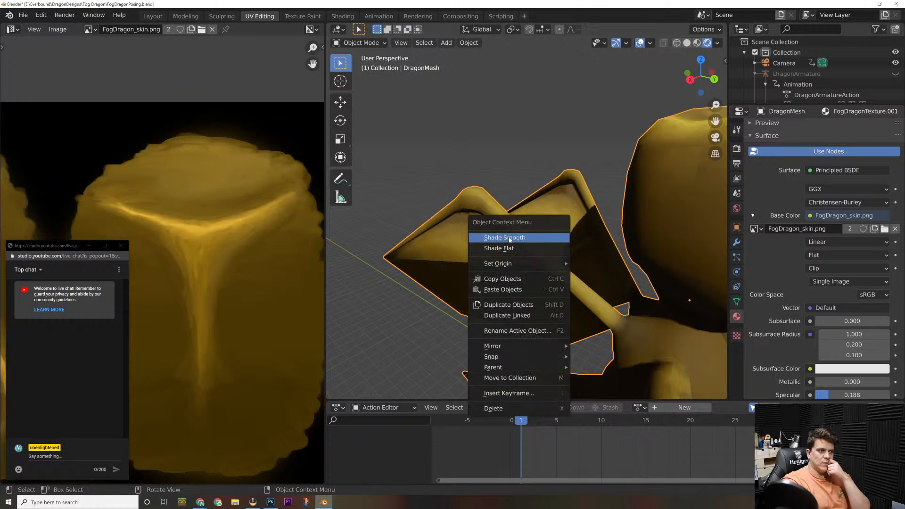
left_click(513, 248)
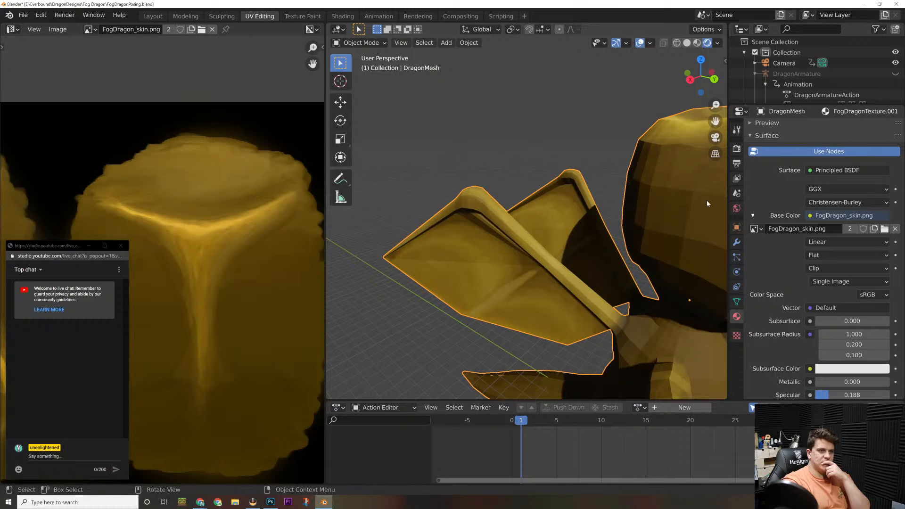
Step: Add a Normal Edit modifier to the dragon mesh and bring its settings into view below the Triangulate modifier
left_click(737, 242)
scroll(806, 198, "down", 4)
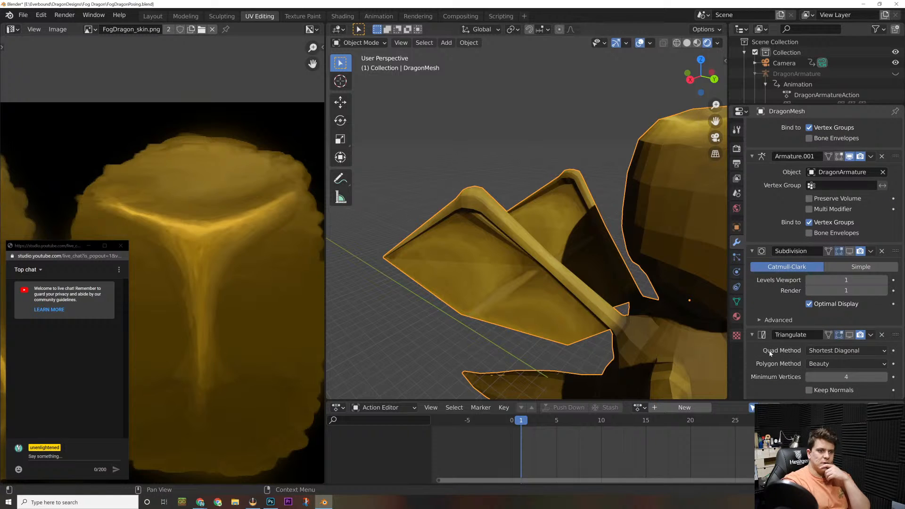
scroll(767, 349, "up", 5)
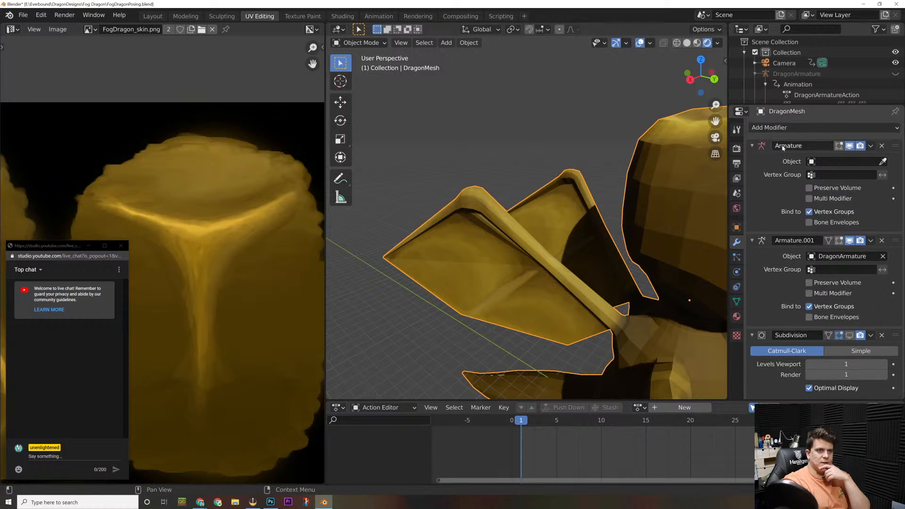
left_click(786, 133)
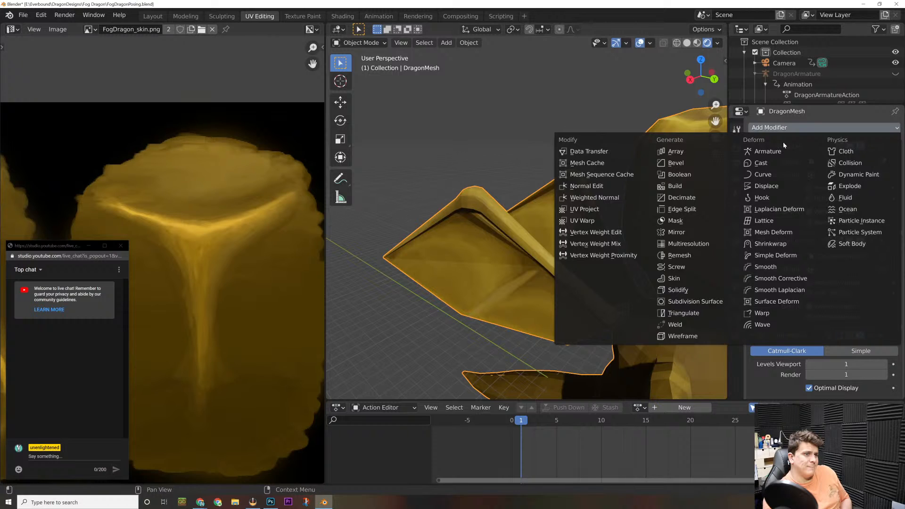
left_click(611, 190)
scroll(772, 294, "down", 3)
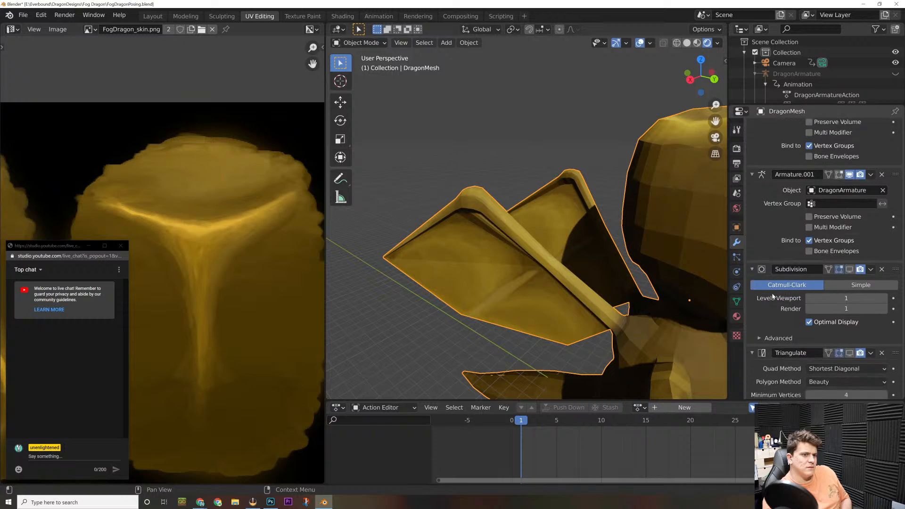
scroll(773, 295, "down", 5)
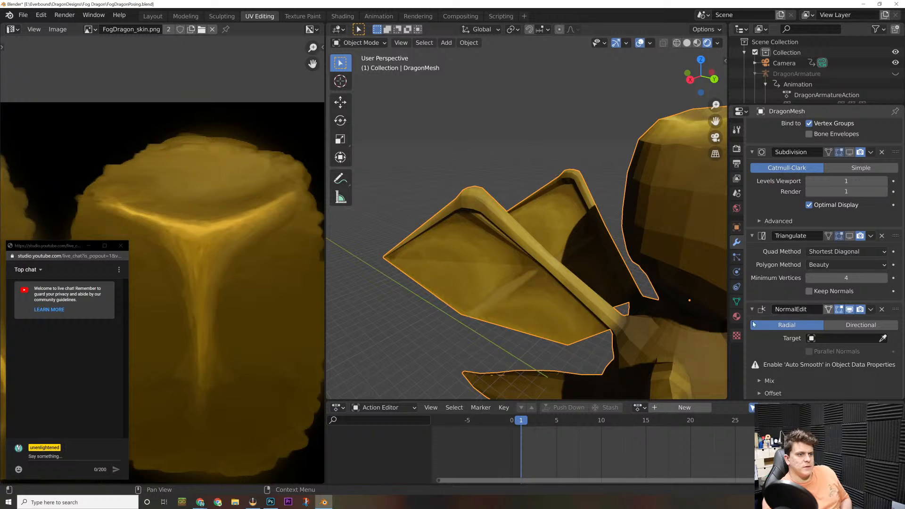
Step: Enable Auto Smooth in the Normals settings of the dragon's mesh data
left_click(737, 228)
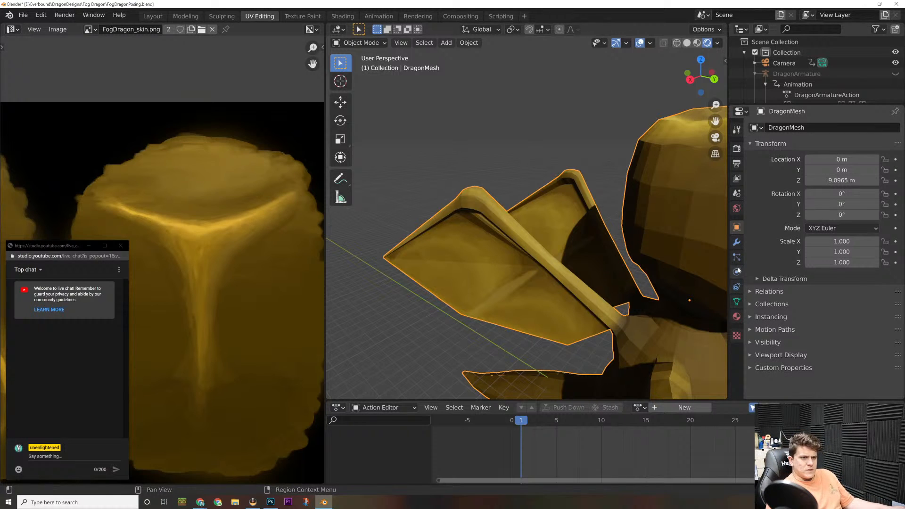
left_click(736, 243)
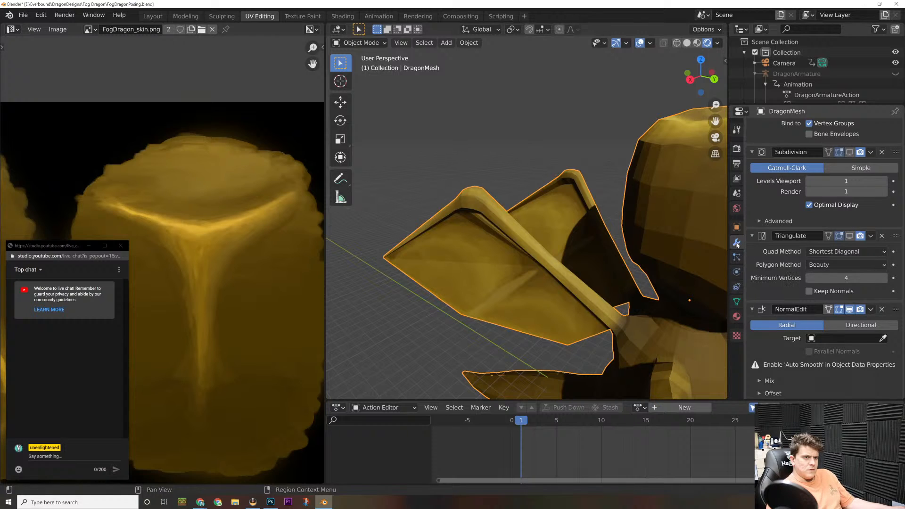
left_click(737, 302)
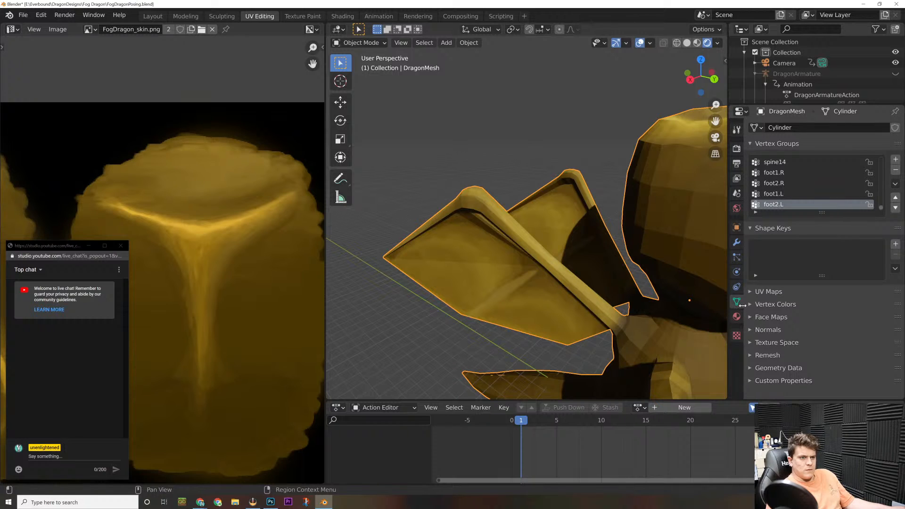
left_click(747, 331)
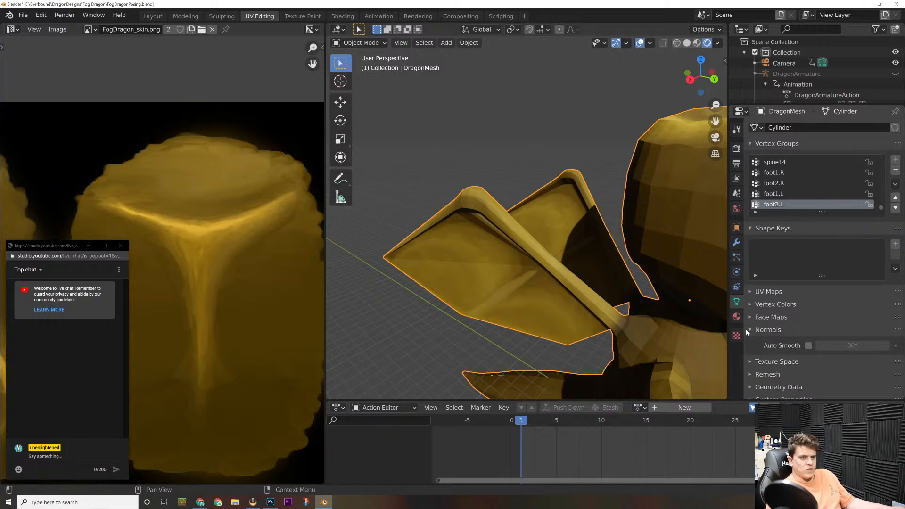
left_click(807, 346)
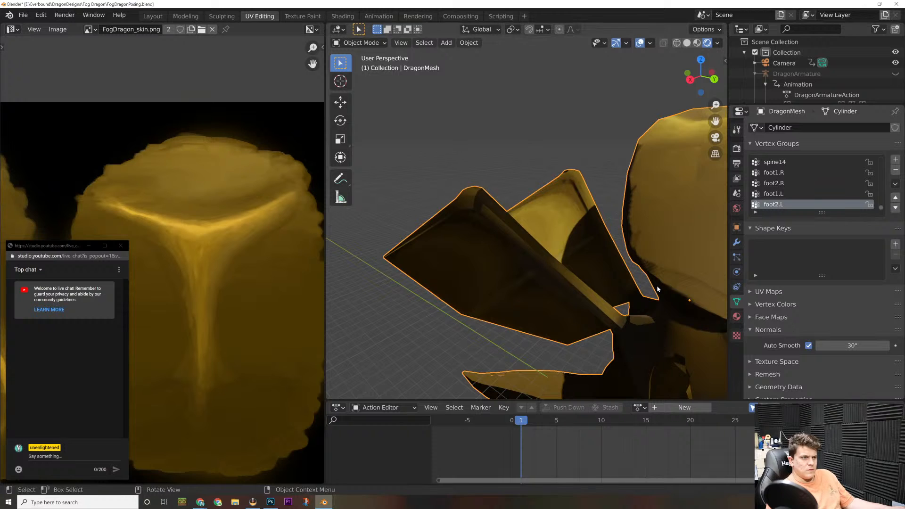
Step: Compare the dragon mesh under Shade Smooth and Shade Flat with Auto Smooth enabled, ending on Shade Flat
middle_click_drag(657, 284, 630, 228)
right_click(633, 225)
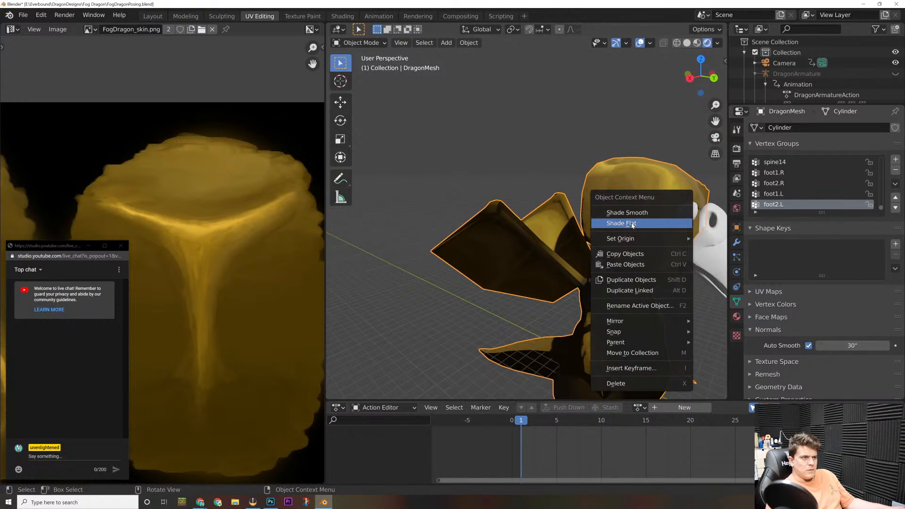
left_click(632, 223)
right_click(631, 223)
left_click(632, 212)
right_click(631, 212)
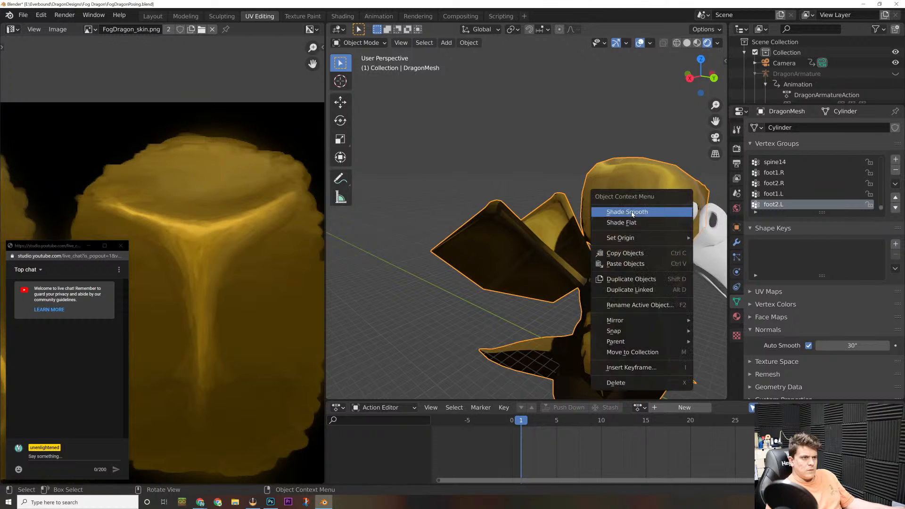
left_click(632, 222)
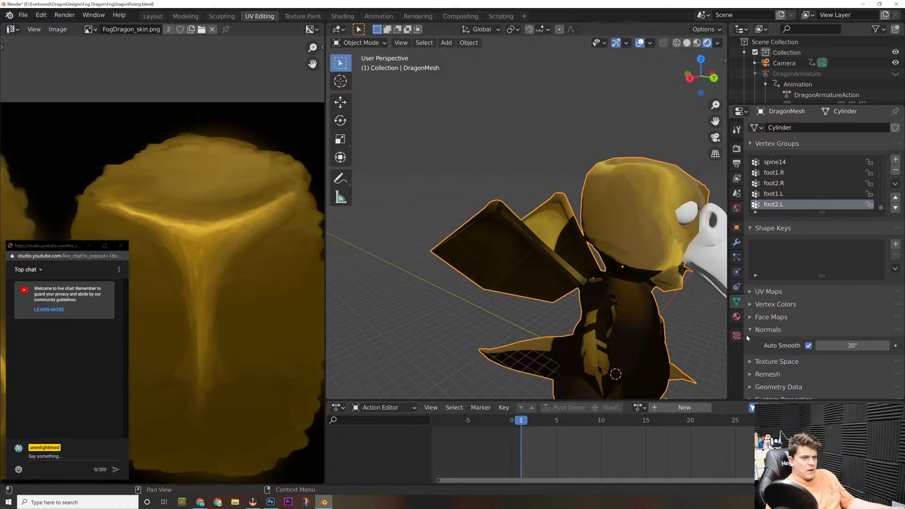
Step: Try an Auto Smooth angle of 152.1° on the dragon mesh, and set it back to 30°
scroll(763, 351, "down", 1)
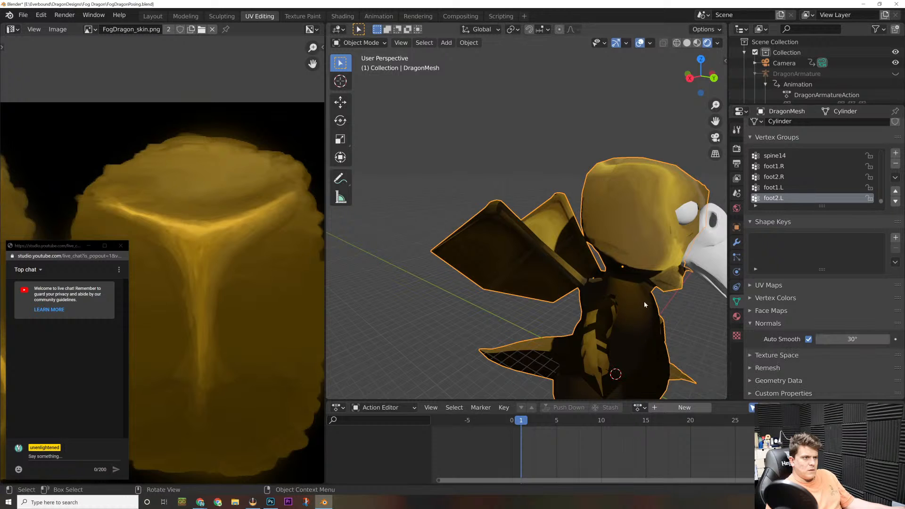
middle_click_drag(615, 296, 719, 263)
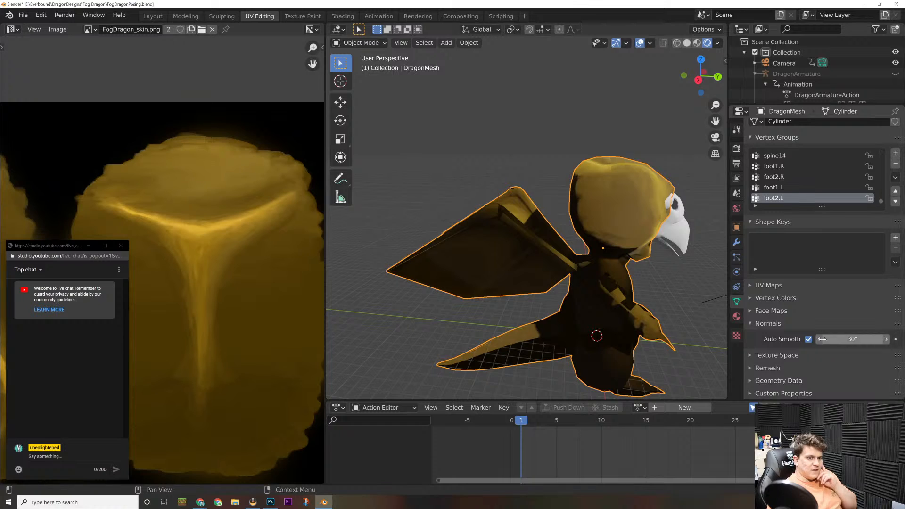
left_click_drag(818, 341, 867, 339)
double_click(855, 338)
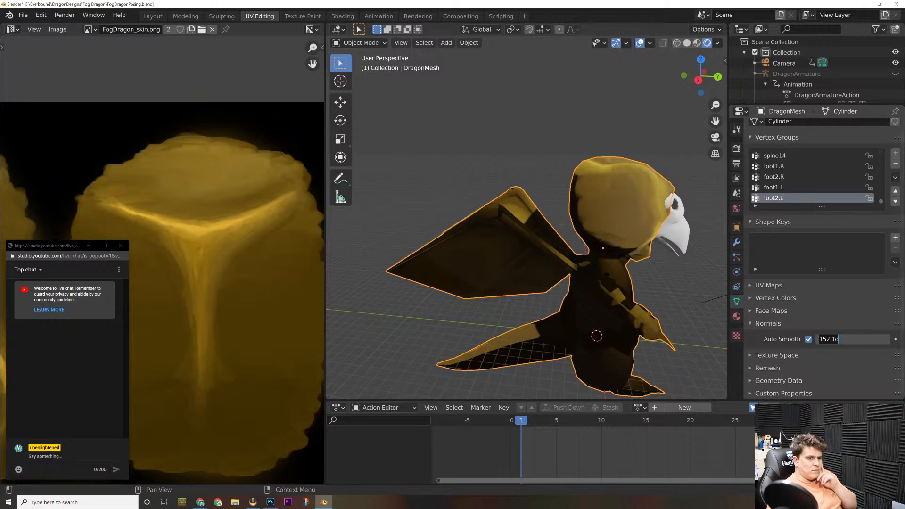
type("39")
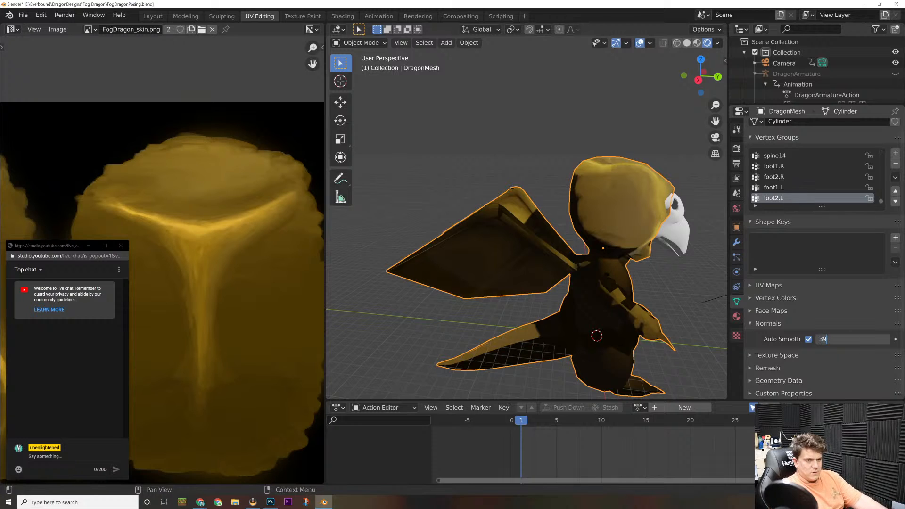
key("BackSpace")
type("0")
key("Return")
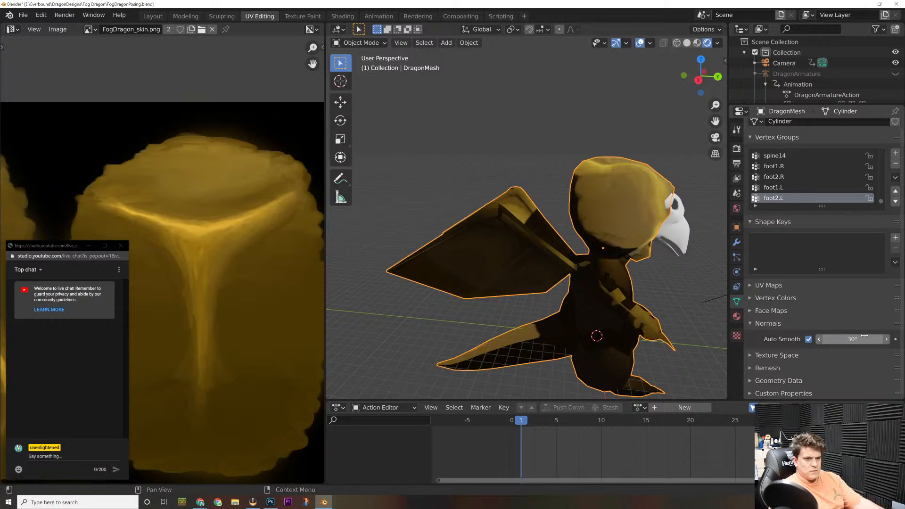
left_click(751, 324)
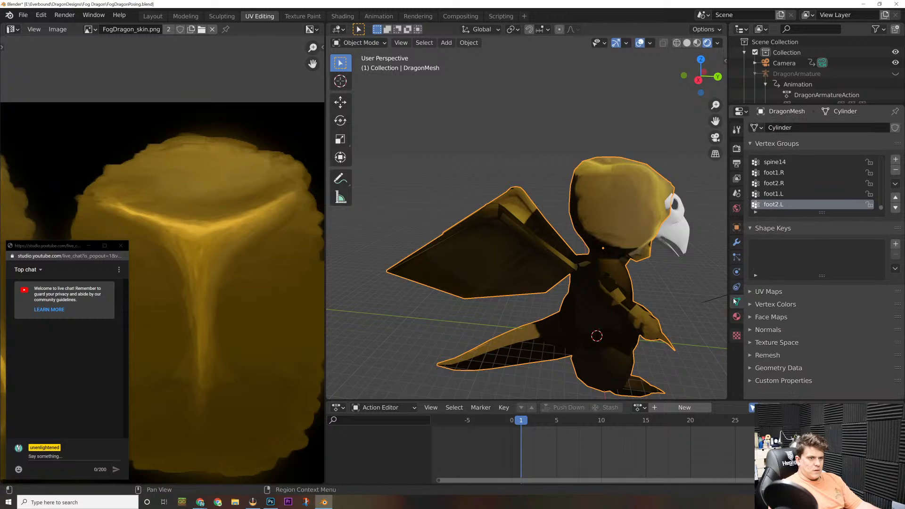
Step: Compare the Normal Edit modifier's Directional and Radial modes, look through its Mix options, and return it to Radial
left_click(737, 242)
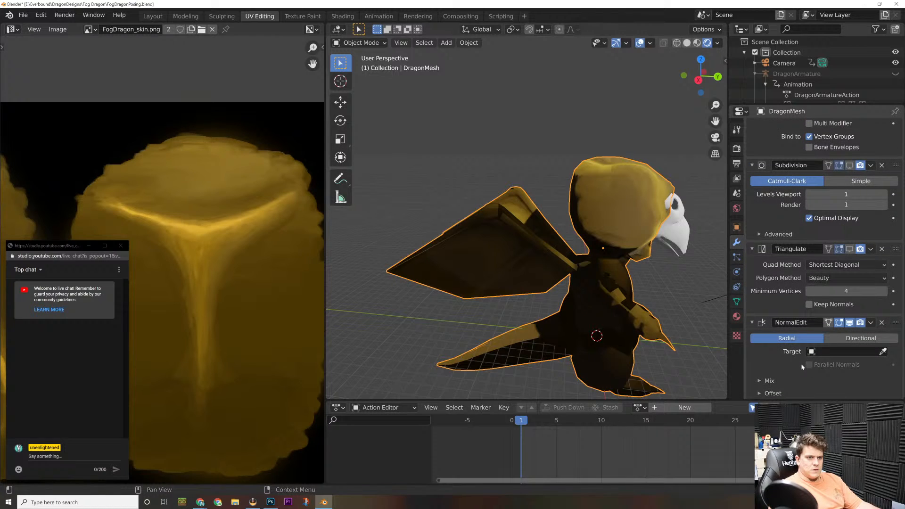
left_click(847, 339)
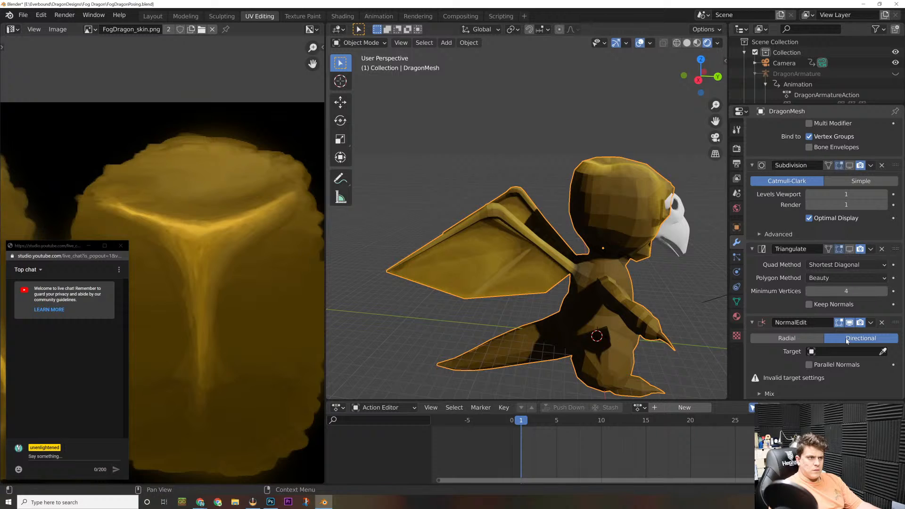
left_click(806, 340)
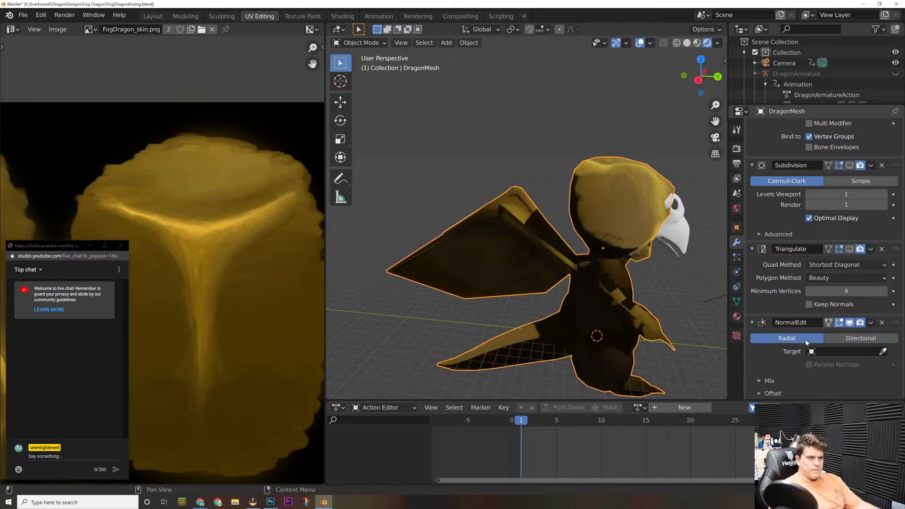
left_click(843, 338)
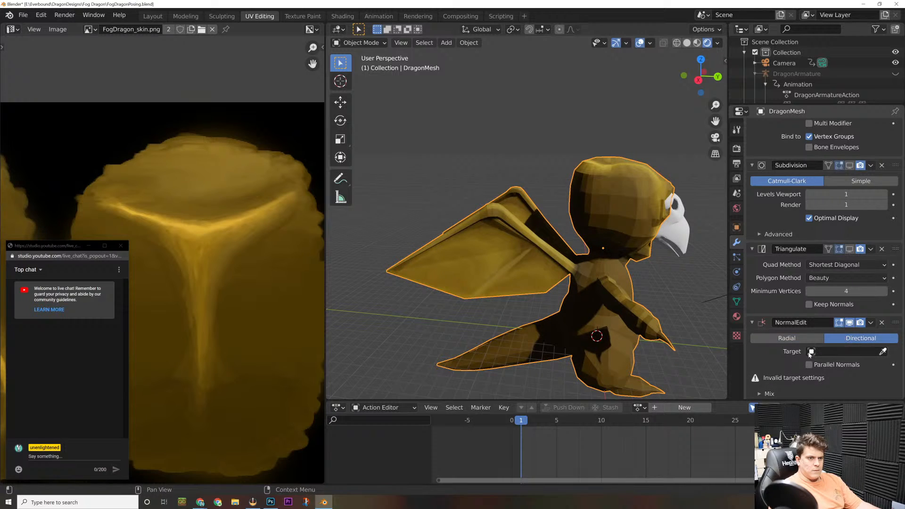
scroll(810, 355, "down", 1)
left_click(765, 380)
scroll(760, 384, "down", 3)
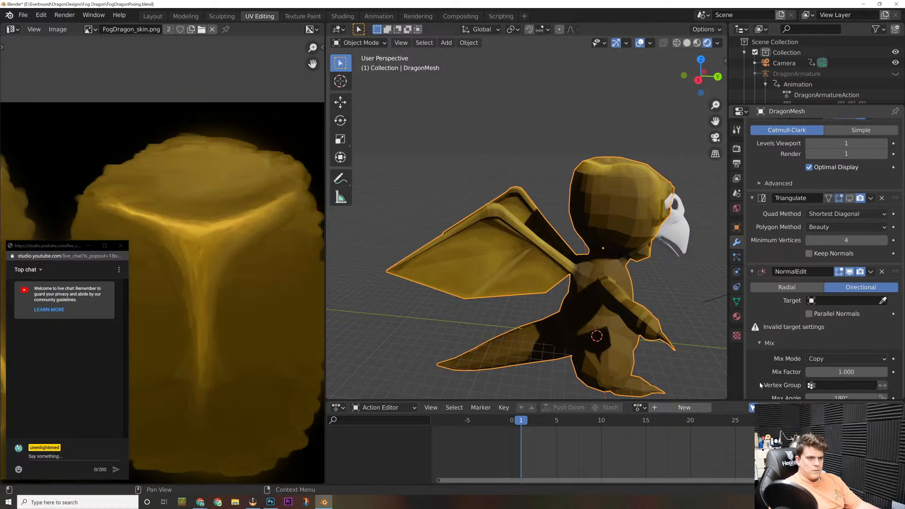
left_click(757, 323)
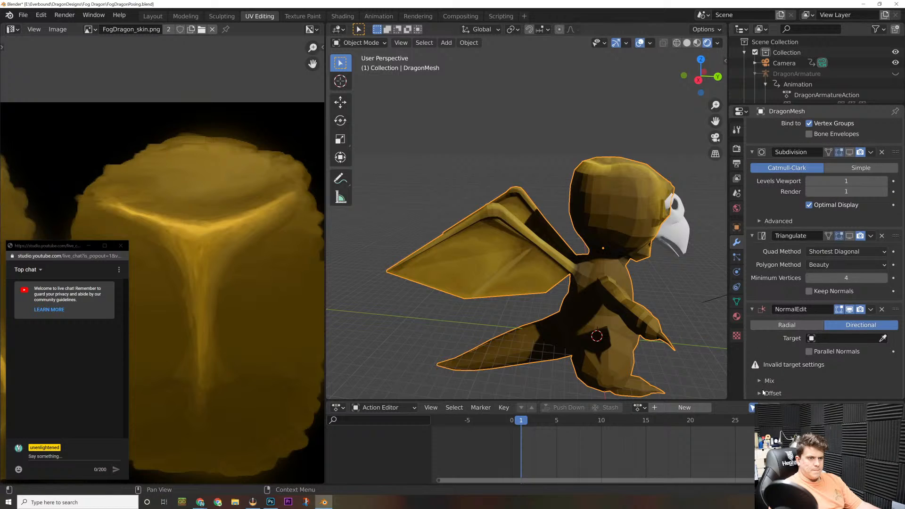
left_click(794, 328)
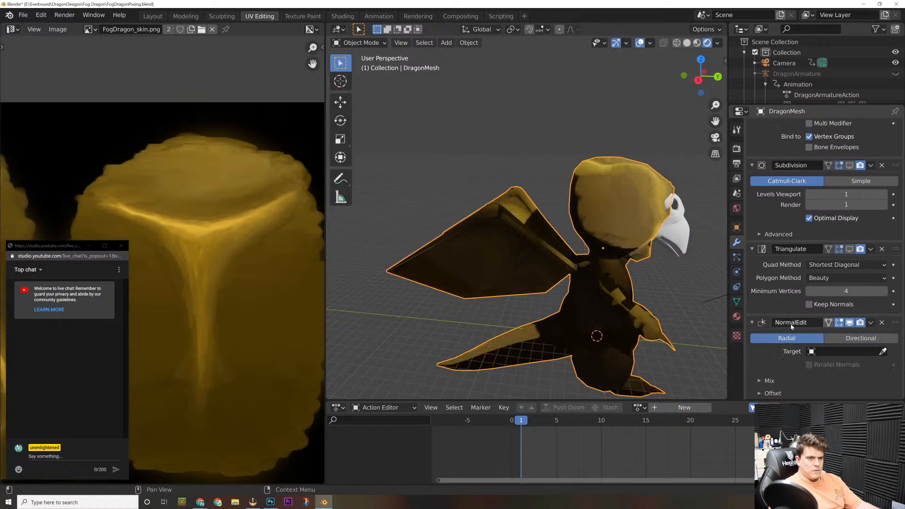
Step: Try DragonArmature as the Normal Edit modifier's target, and clear the target again
left_click(843, 352)
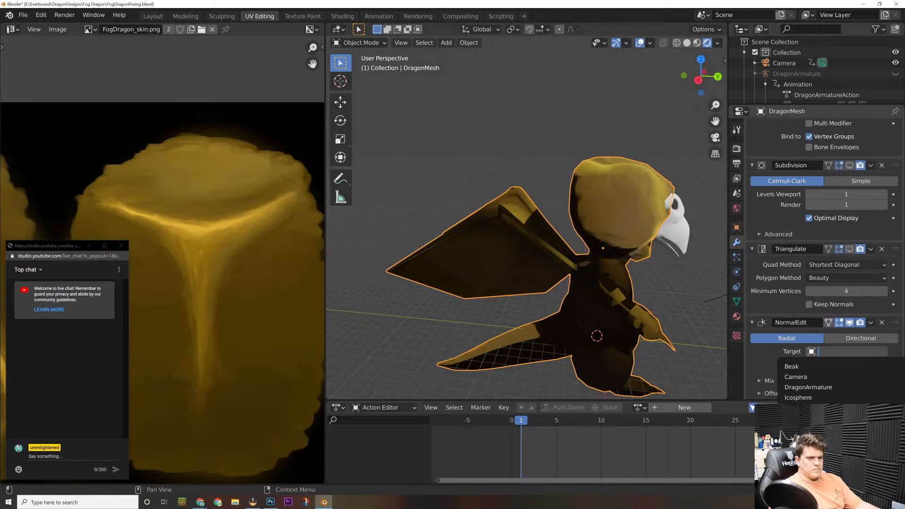
scroll(829, 381, "down", 10)
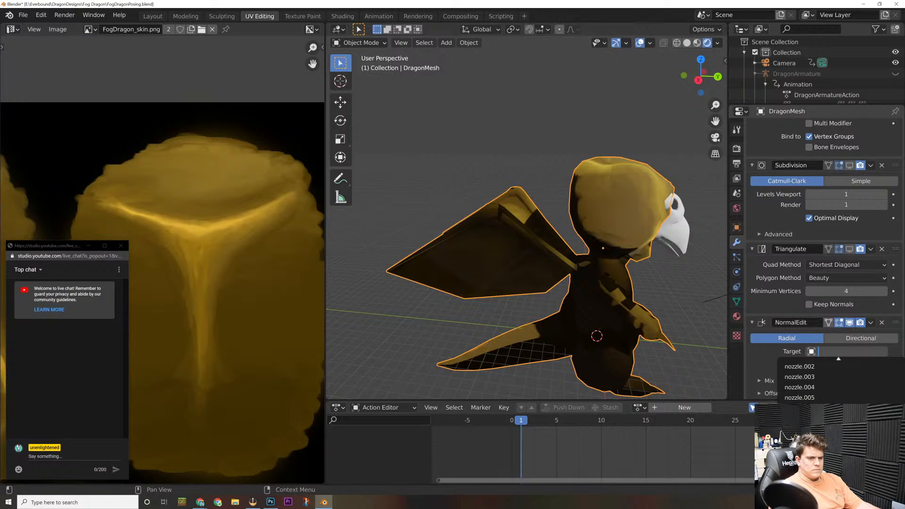
scroll(829, 382, "up", 10)
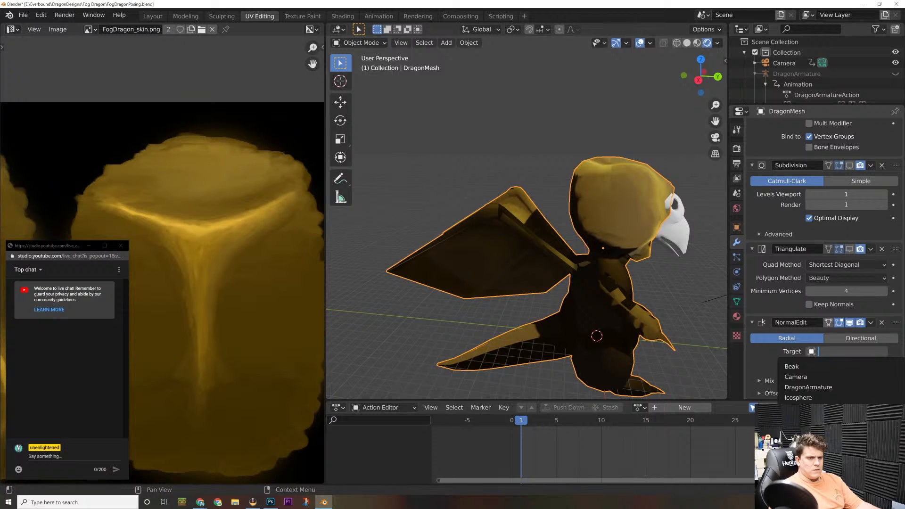
left_click(824, 387)
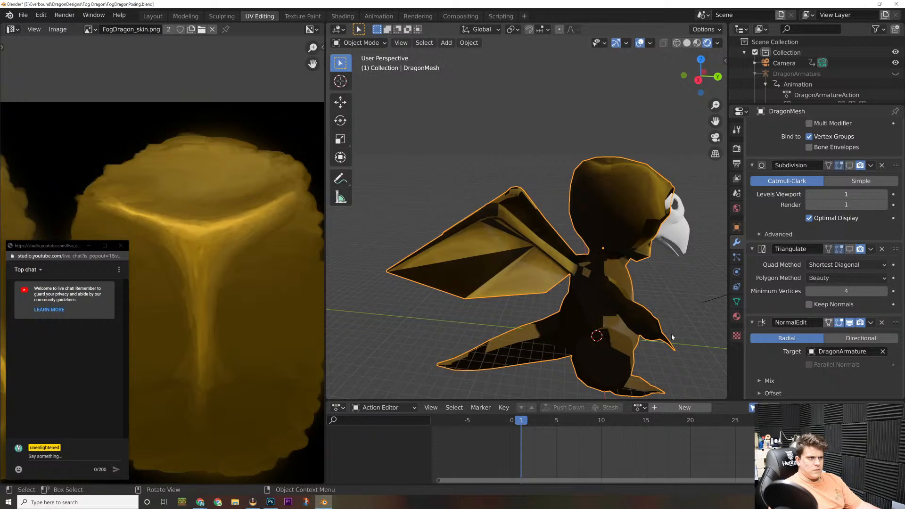
middle_click_drag(671, 333, 702, 330)
left_click(843, 351)
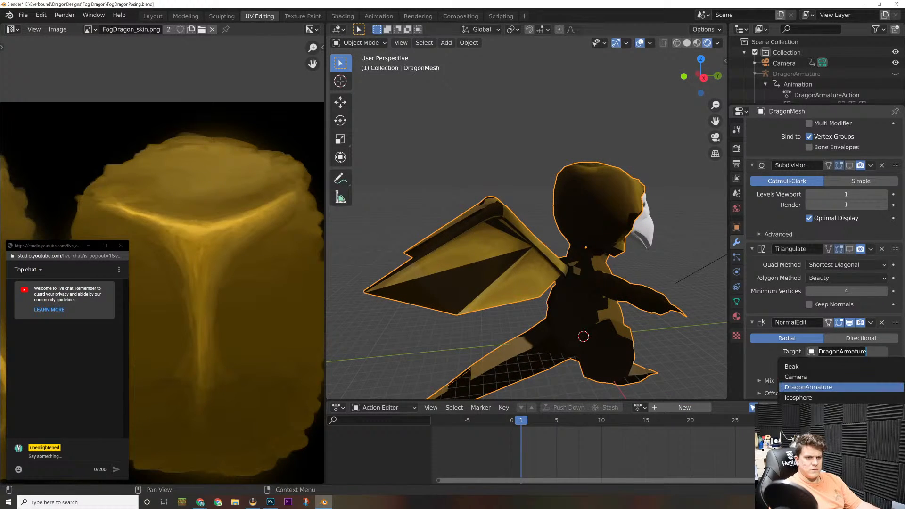
middle_click_drag(678, 311, 607, 279)
Step: Render the current frame to check the dragon's shading, and close the render result
key("F12")
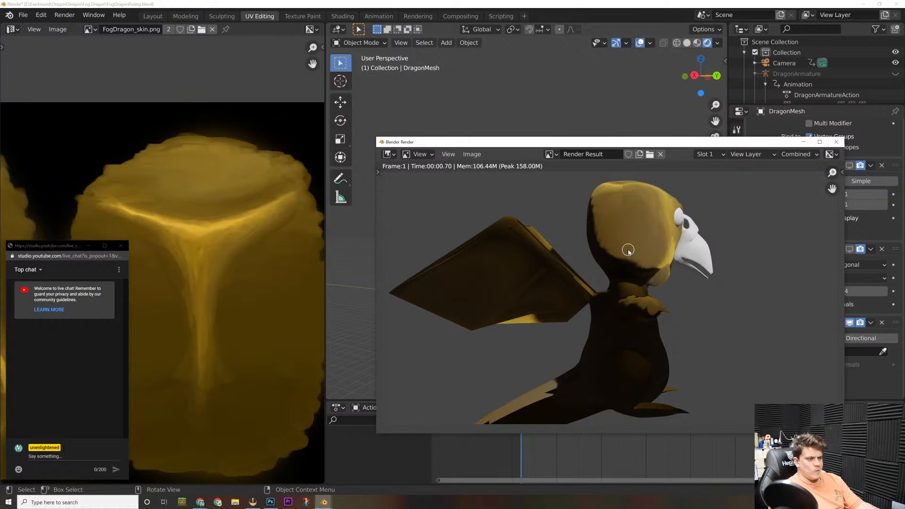
left_click(835, 141)
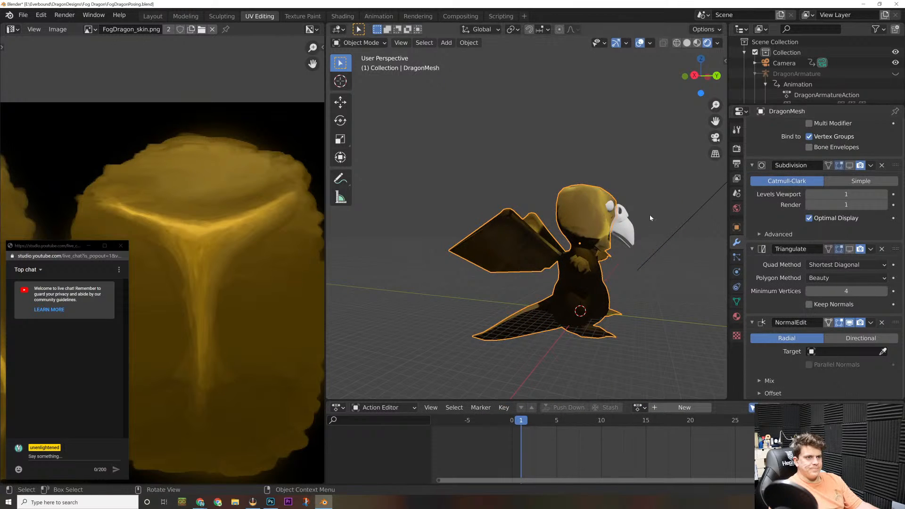
middle_click_drag(649, 217, 678, 226)
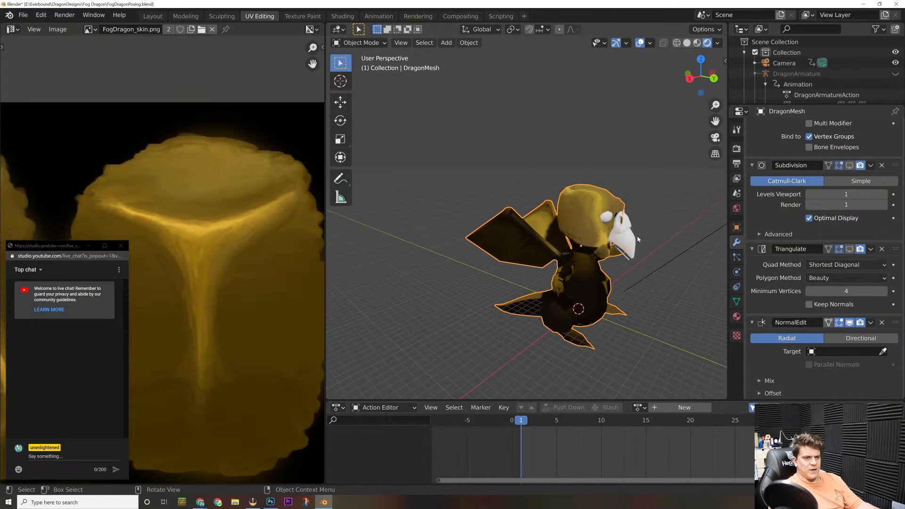
Step: Remove the Normal Edit modifier from the dragon mesh and disable Auto Smooth in its Normals settings
left_click(881, 323)
middle_click_drag(632, 278, 737, 210)
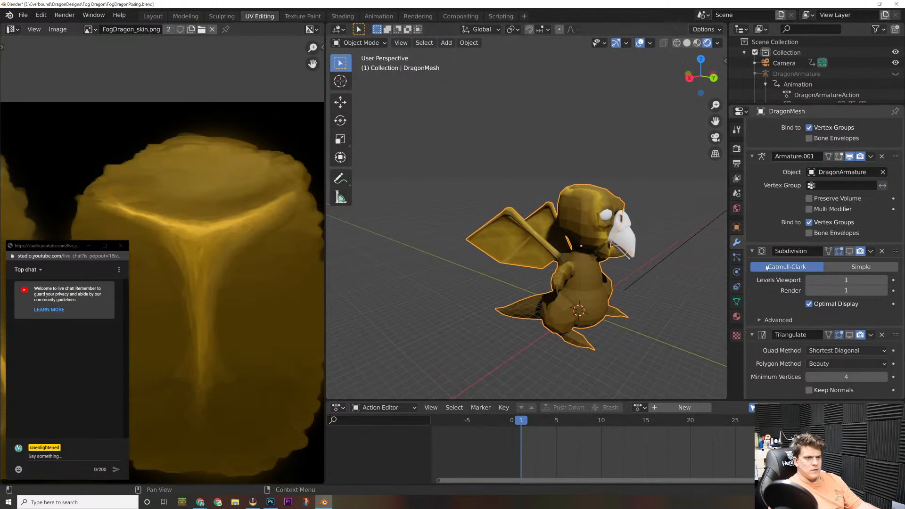
left_click(737, 227)
left_click(737, 301)
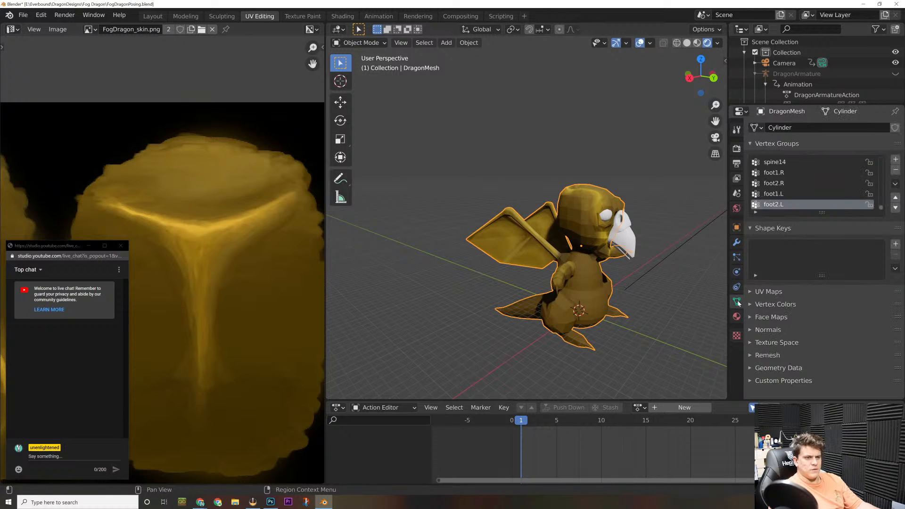
left_click(749, 331)
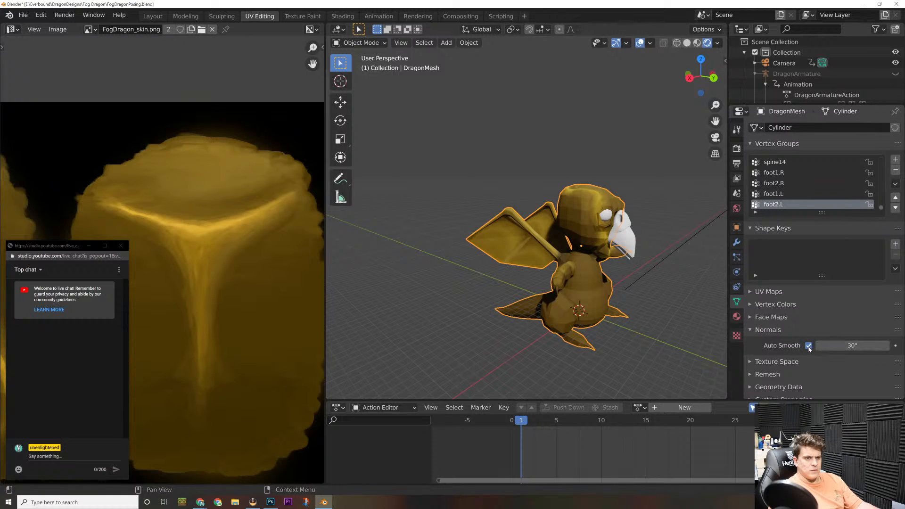
left_click(808, 345)
scroll(646, 268, "up", 3)
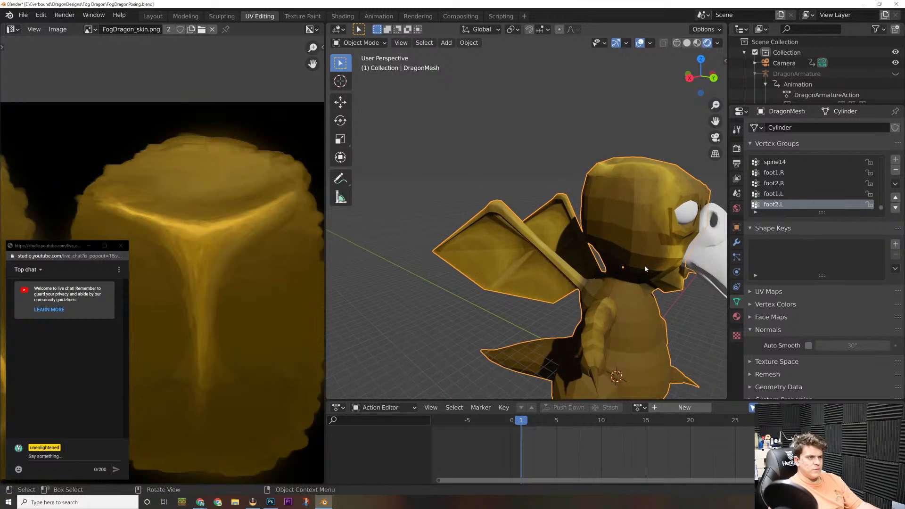
scroll(645, 269, "down", 3)
middle_click_drag(670, 275, 631, 272)
left_click(754, 331)
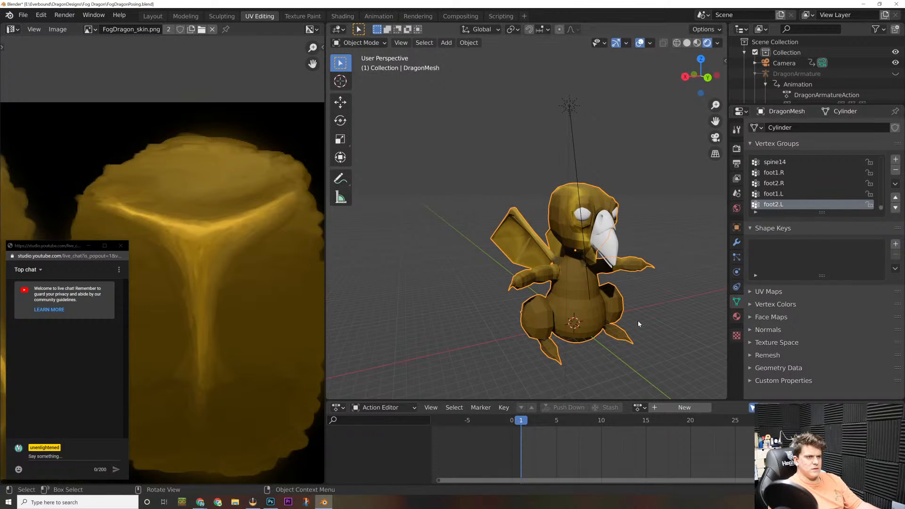
Step: Enter Edit Mode on the dragon mesh and select all of it to show its UV layout over the head texture
middle_click_drag(640, 324, 618, 331)
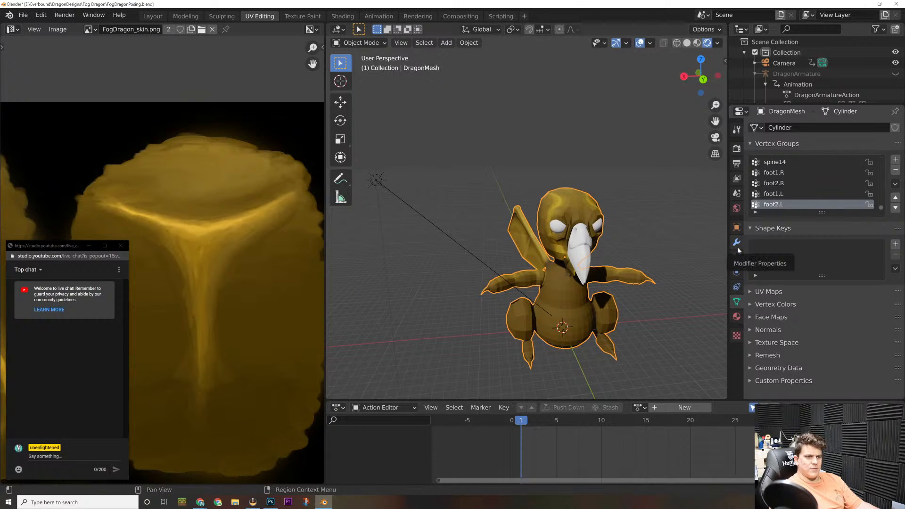
middle_click_drag(638, 316, 534, 383)
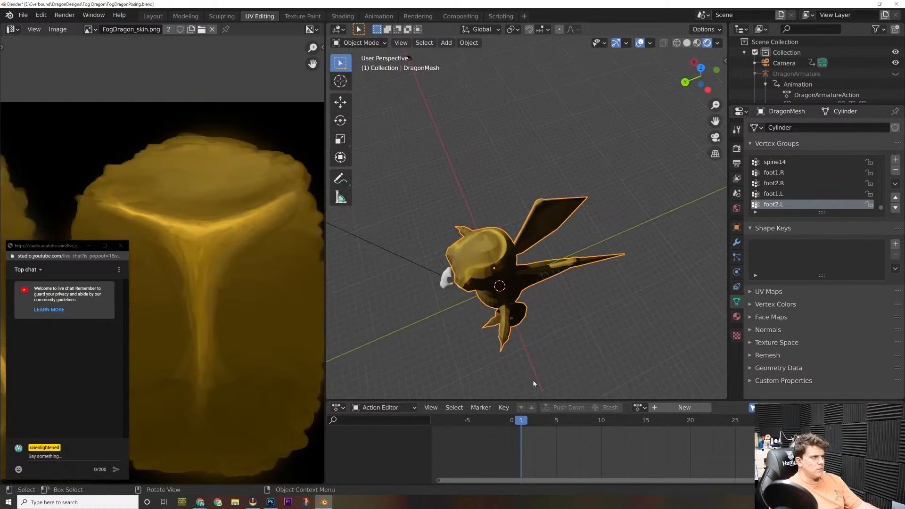
scroll(281, 269, "up", 4)
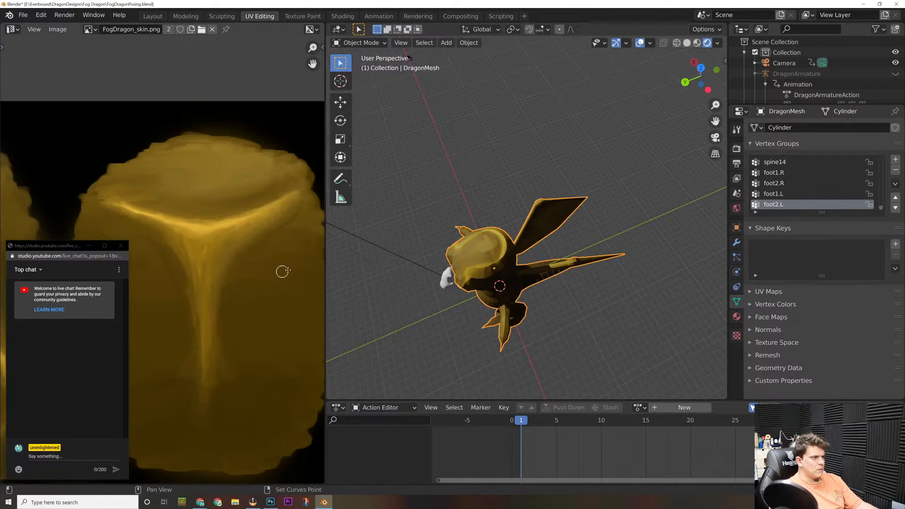
middle_click_drag(431, 225, 523, 231)
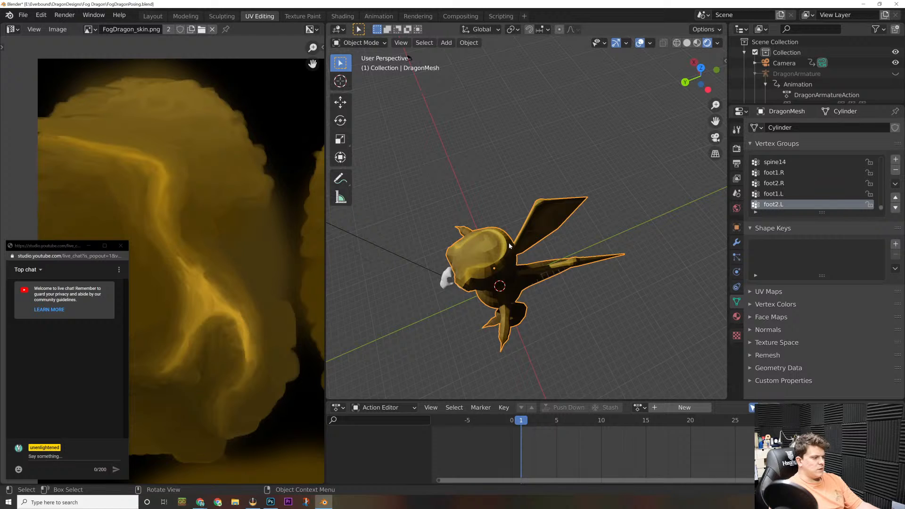
key("Tab")
key("a")
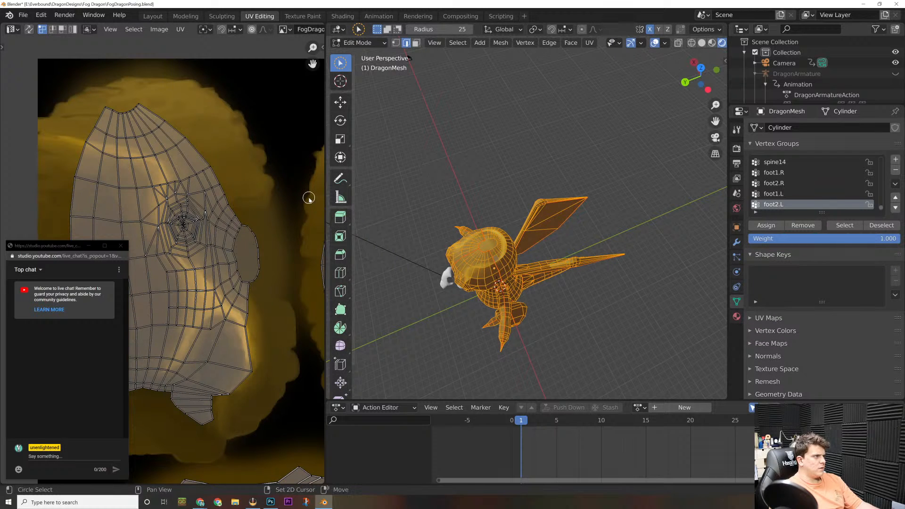
middle_click_drag(309, 198, 315, 230)
scroll(463, 251, "up", 1)
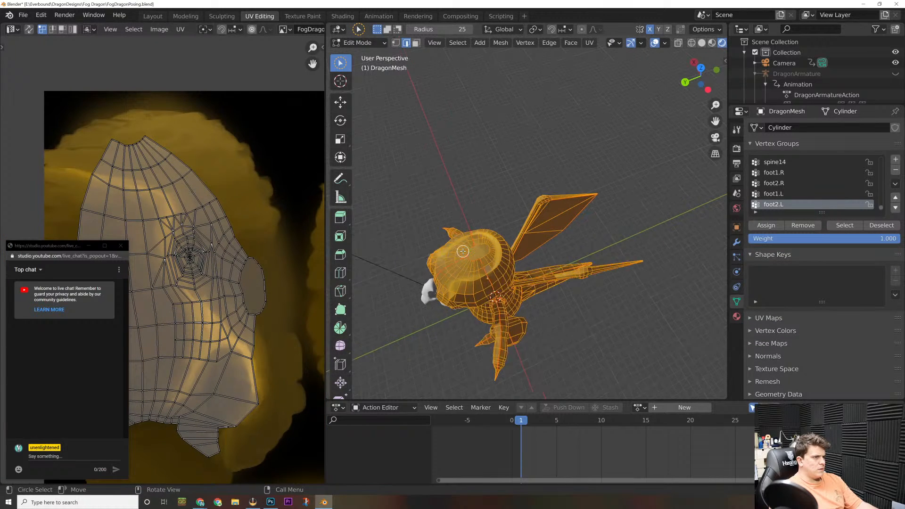
Step: Return the dragon mesh to Object Mode and apply Shade Smooth to it
scroll(462, 251, "up", 1)
middle_click_drag(463, 251, 539, 205)
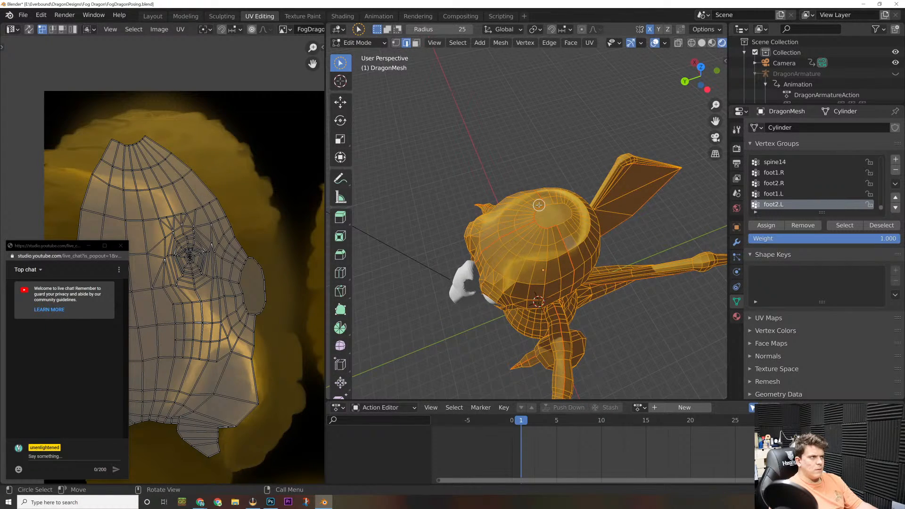
key("Tab")
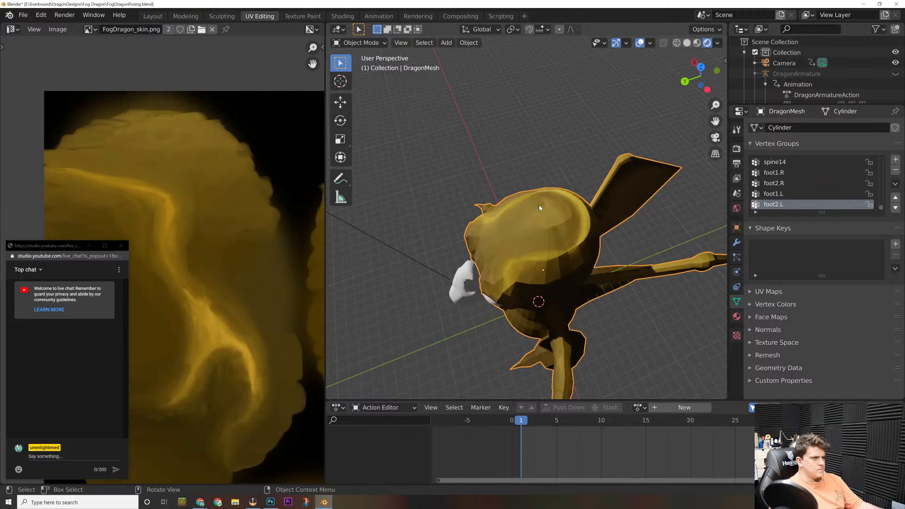
mouse_move(538, 205)
middle_mouse_down()
mouse_move(531, 254)
mouse_move(697, 202)
mouse_move(680, 209)
mouse_move(573, 144)
mouse_move(600, 129)
mouse_move(709, 124)
mouse_move(666, 157)
mouse_move(666, 146)
mouse_move(715, 128)
mouse_move(690, 163)
mouse_move(620, 189)
mouse_move(667, 183)
mouse_move(577, 197)
mouse_move(704, 181)
mouse_move(533, 188)
mouse_move(706, 176)
mouse_move(605, 203)
mouse_move(683, 188)
mouse_move(570, 224)
mouse_move(499, 222)
mouse_move(496, 182)
mouse_move(670, 145)
mouse_move(568, 189)
mouse_move(539, 214)
mouse_move(507, 191)
mouse_move(491, 204)
mouse_move(581, 198)
mouse_move(548, 206)
middle_mouse_up()
scroll(701, 182, "up", 6)
scroll(539, 216, "down", 2)
right_click(548, 206)
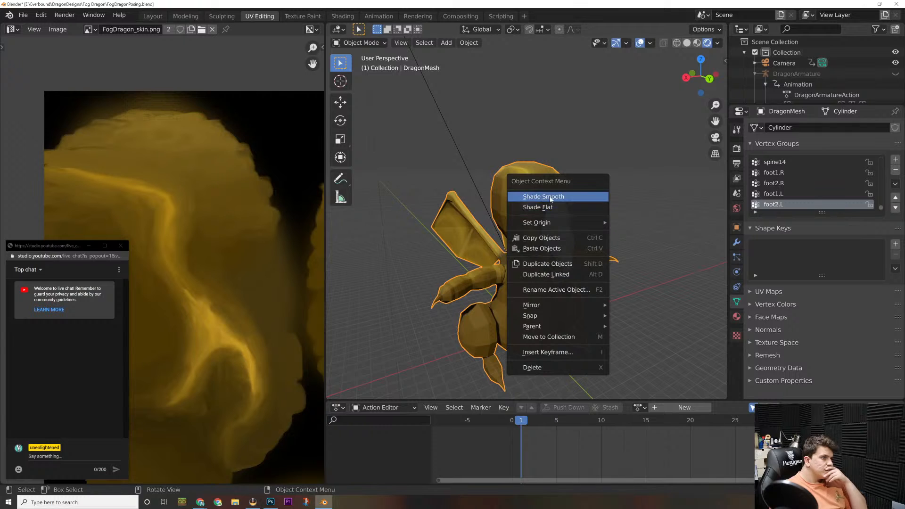
left_click(548, 194)
left_click(569, 173)
middle_click_drag(569, 174, 677, 163)
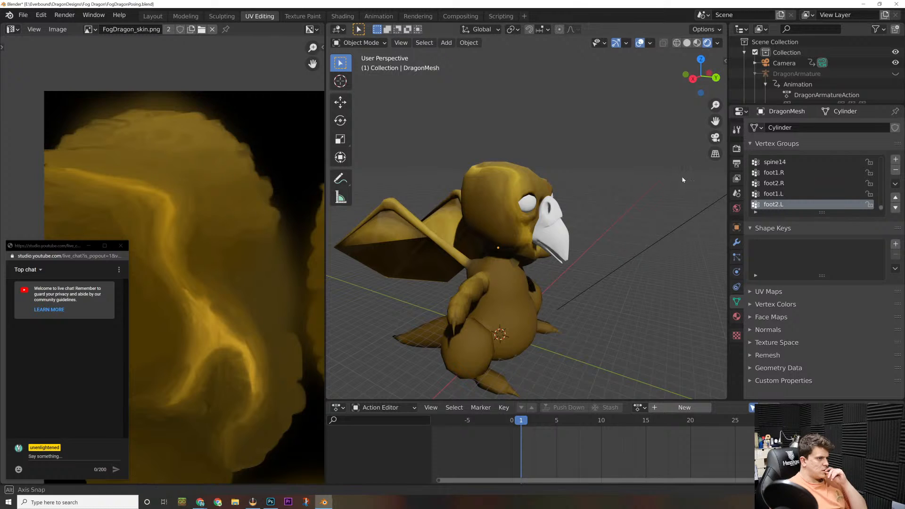
middle_click_drag(682, 178, 629, 201)
key("alt+Tab")
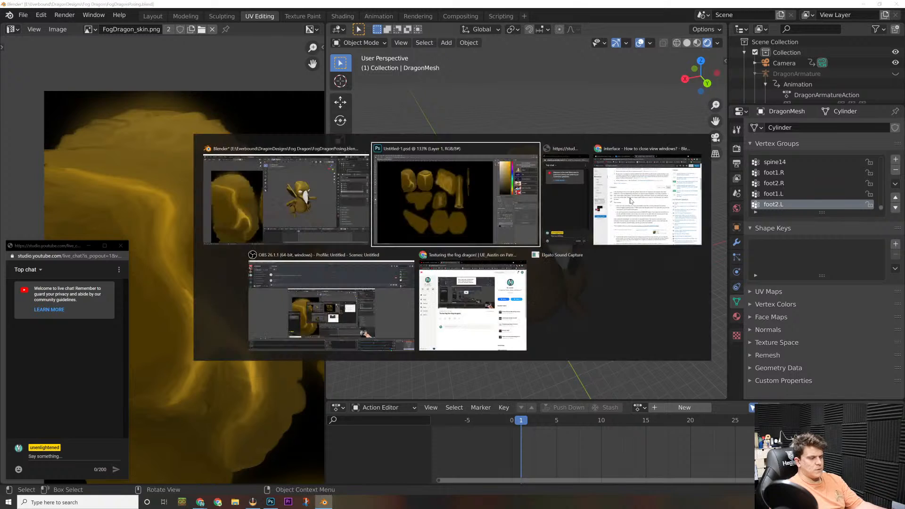
key("alt+Tab")
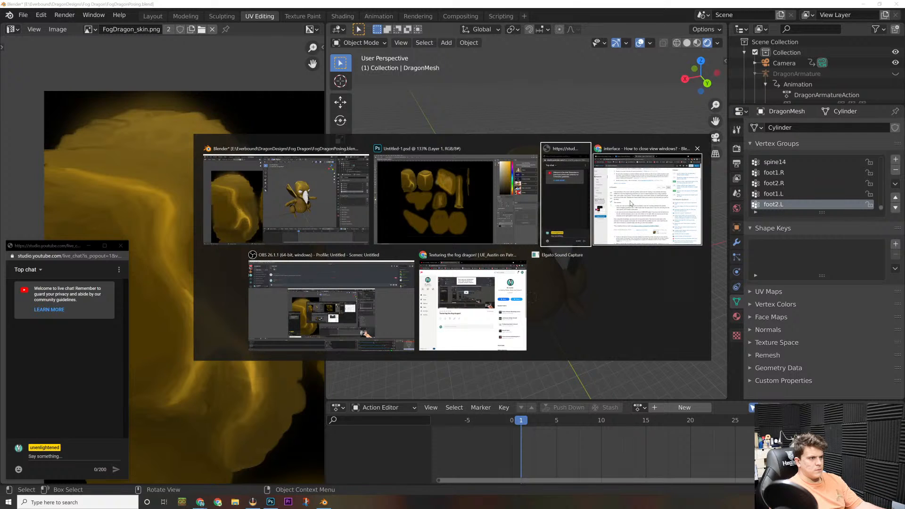
key("alt+Tab")
key("alt+Tab")
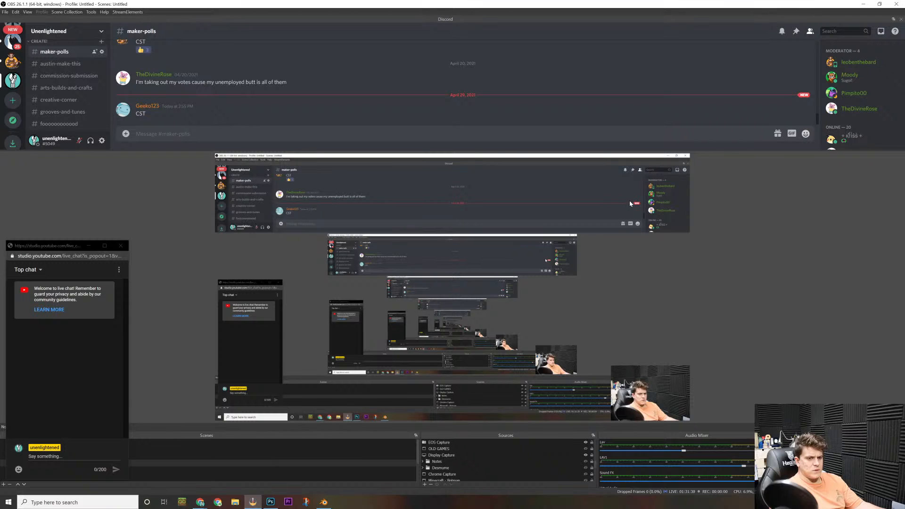
key("alt+Tab")
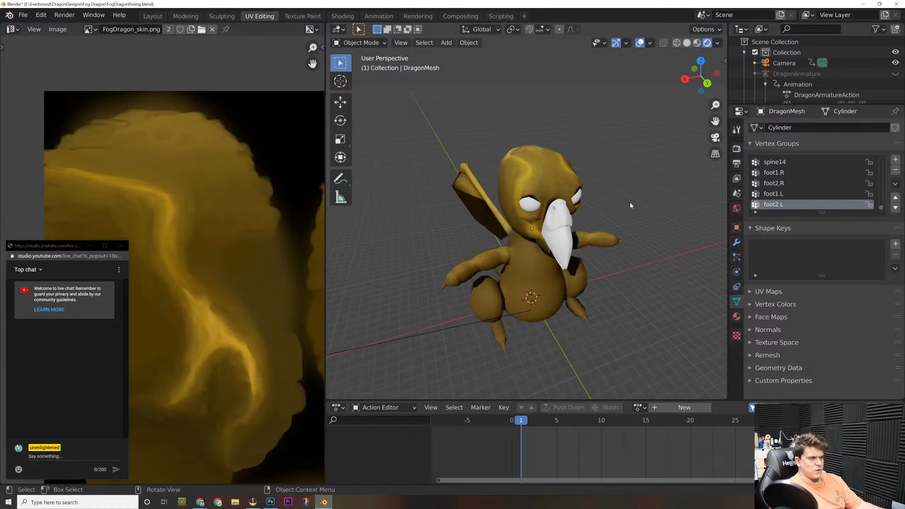
scroll(608, 223, "up", 4)
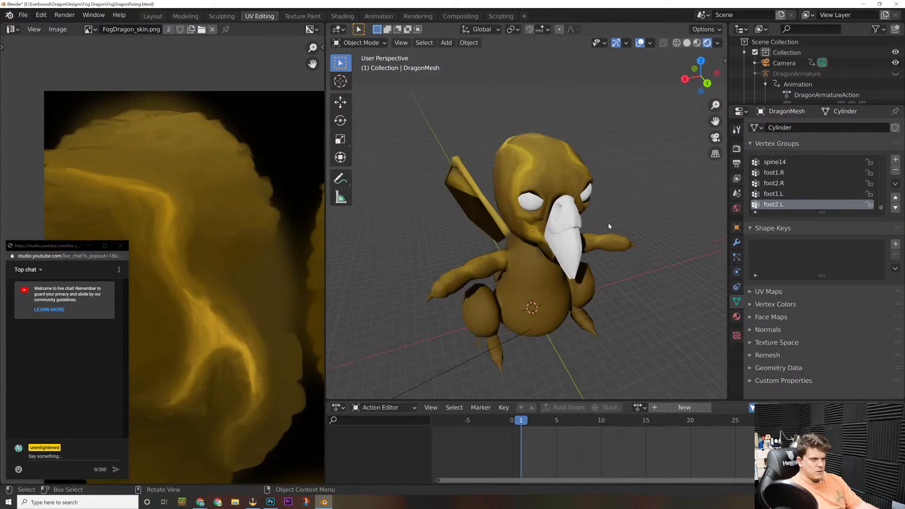
middle_click_drag(612, 217, 533, 210)
middle_click_drag(617, 244, 667, 181)
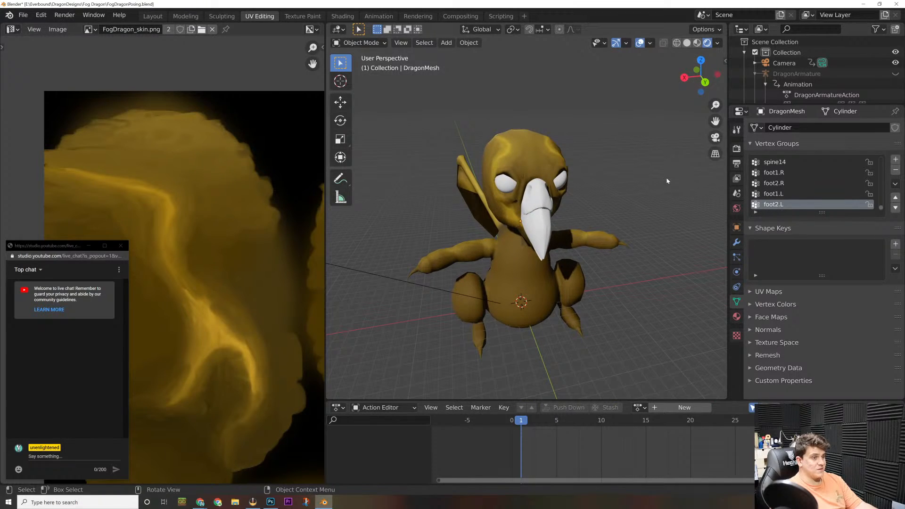
middle_click_drag(476, 222, 562, 182)
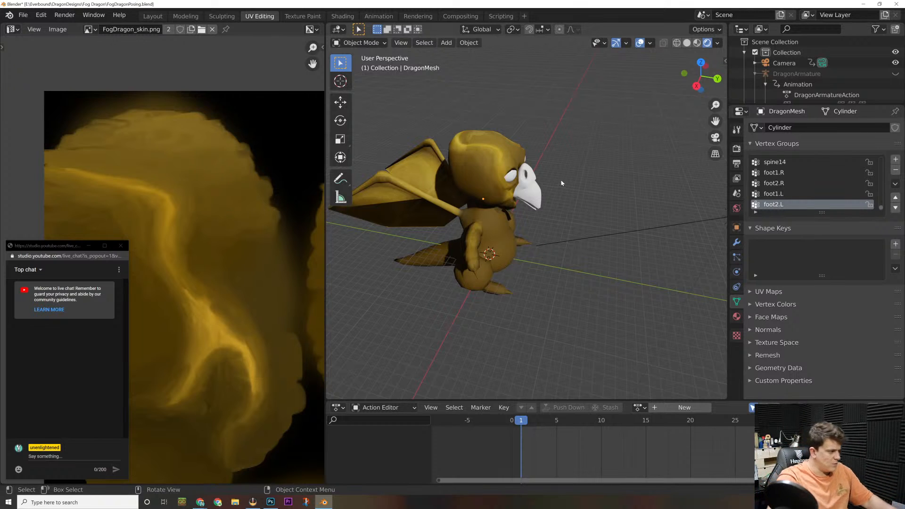
key("alt+Tab")
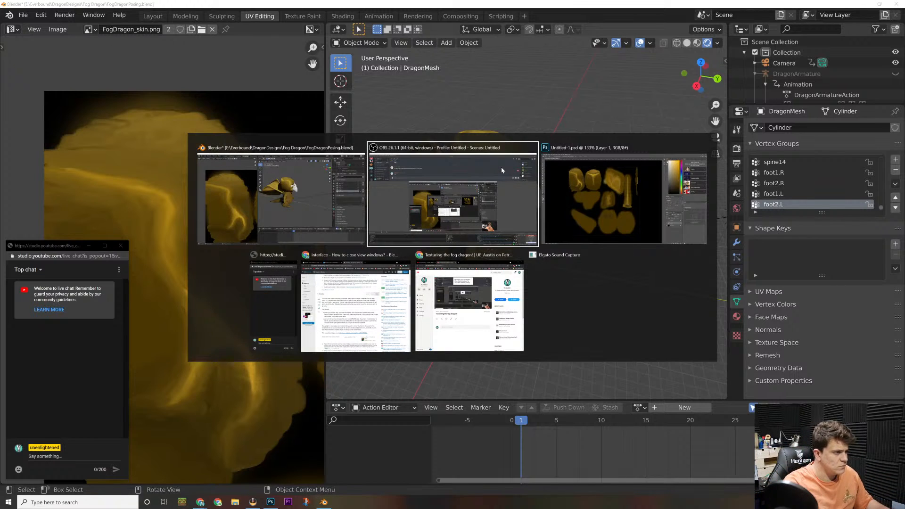